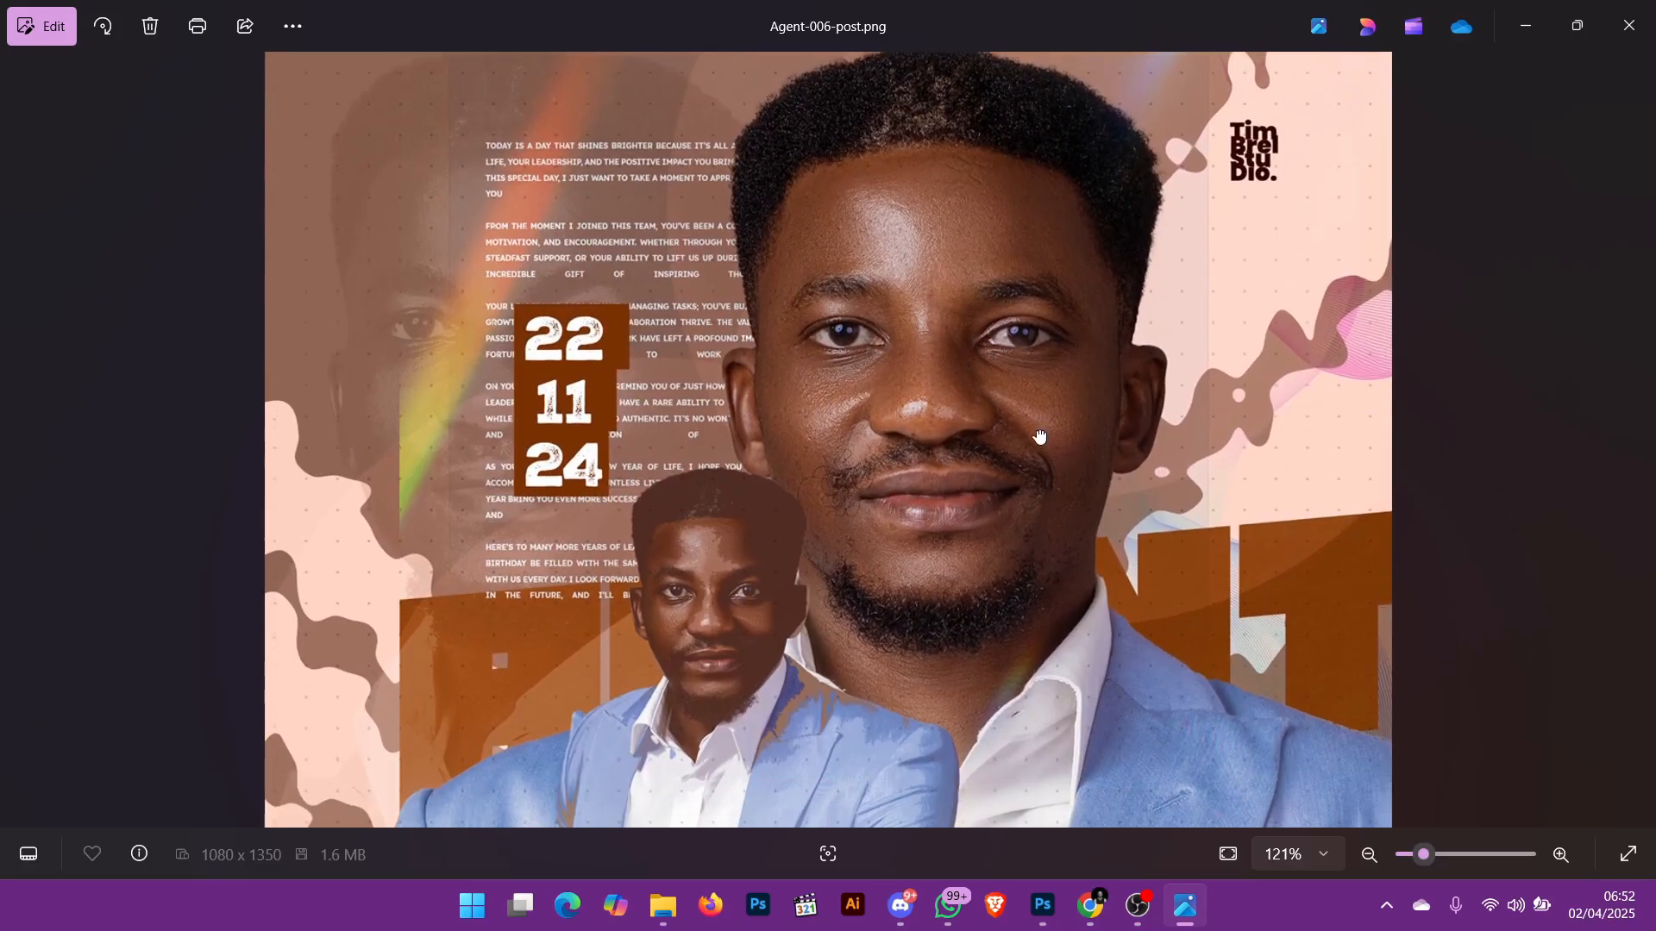
Step: Examine the finished birthday flyer Agent-006-post.png up close, from the portrait down to the name lettering
scroll(1039, 436, "up", 3)
scroll(1038, 440, "up", 1)
left_click_drag(1039, 440, 1182, 672)
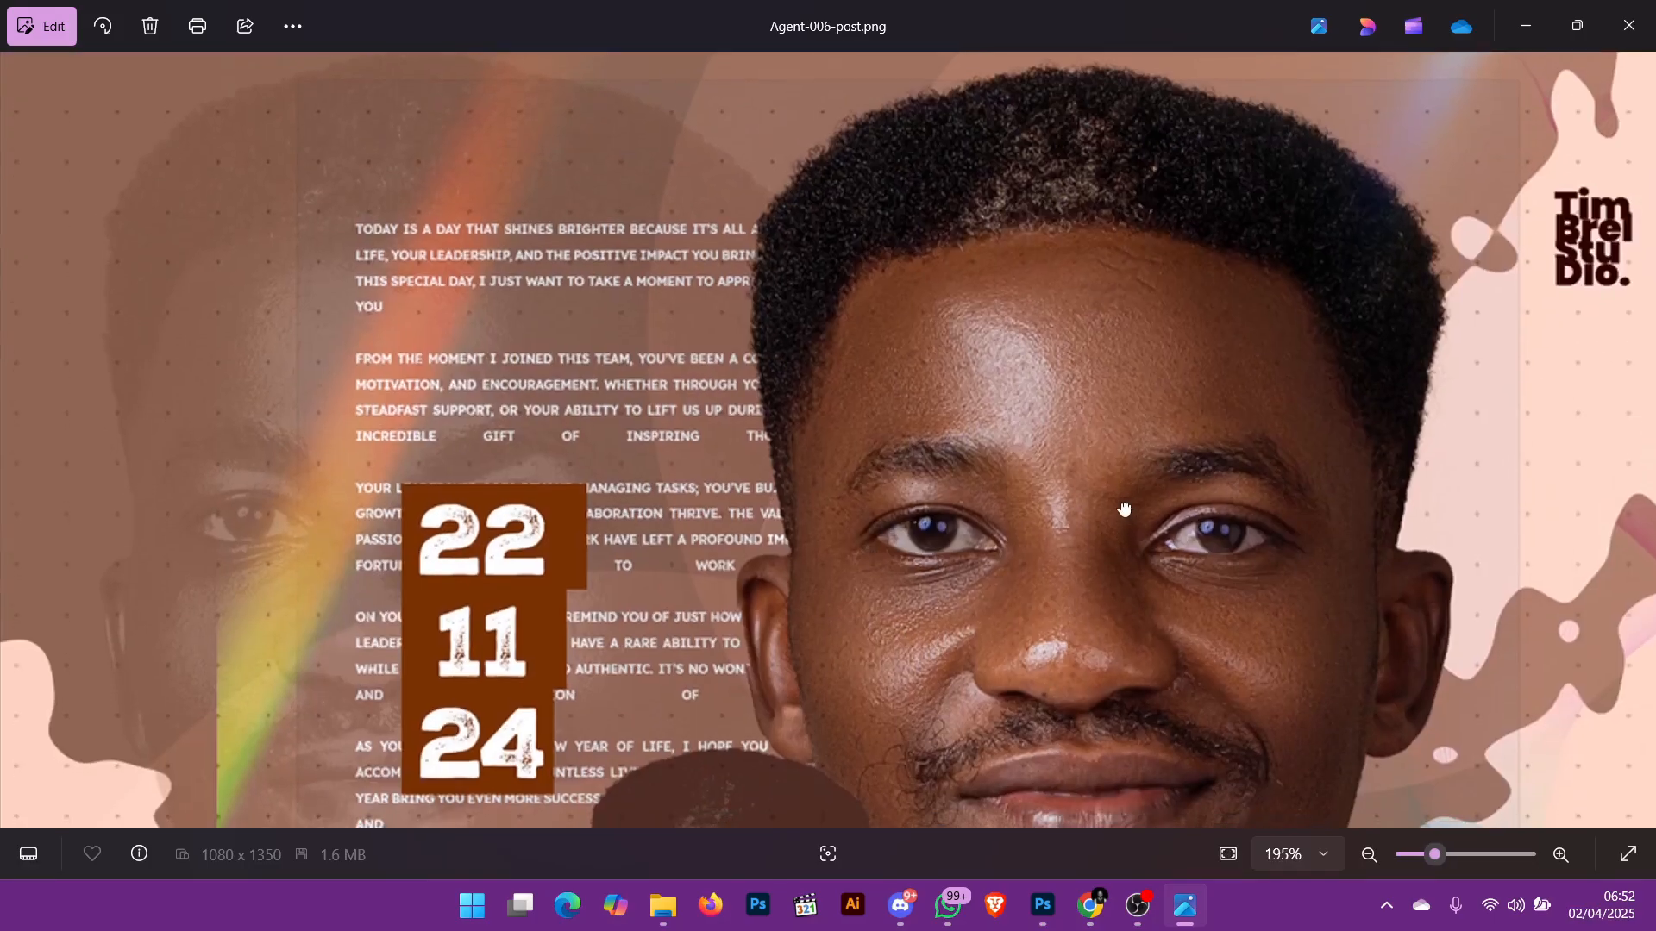
left_click_drag(1127, 514, 1078, 276)
left_click_drag(1174, 630, 1174, 478)
scroll(1173, 478, "down", 8)
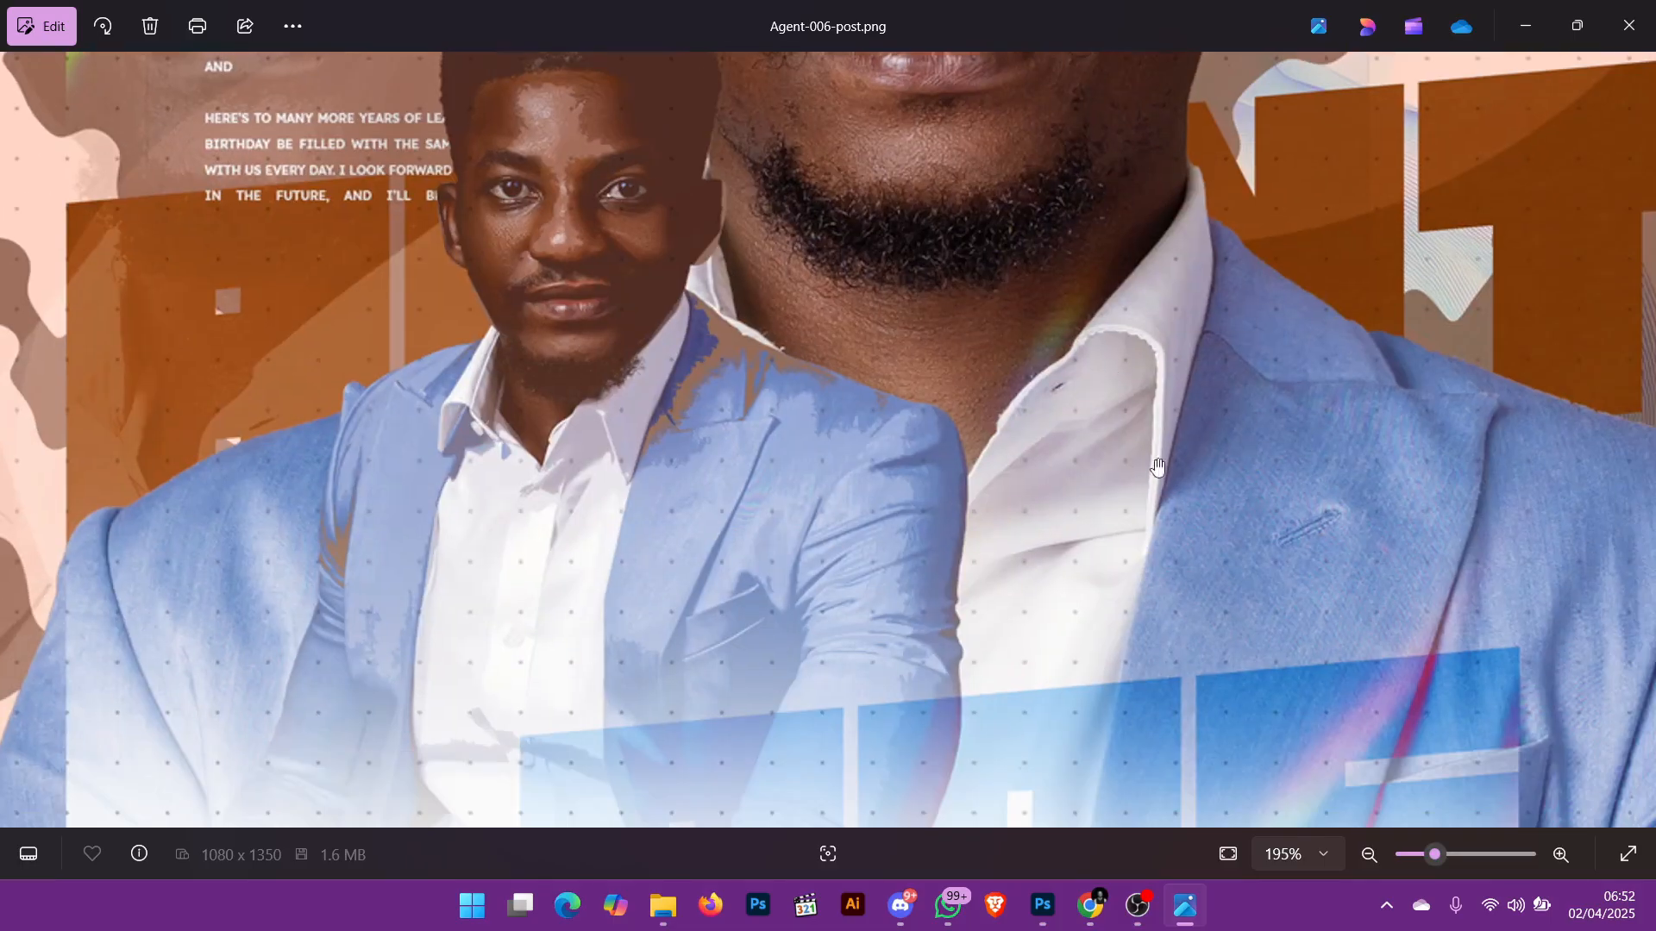
scroll(1110, 339, "down", 4)
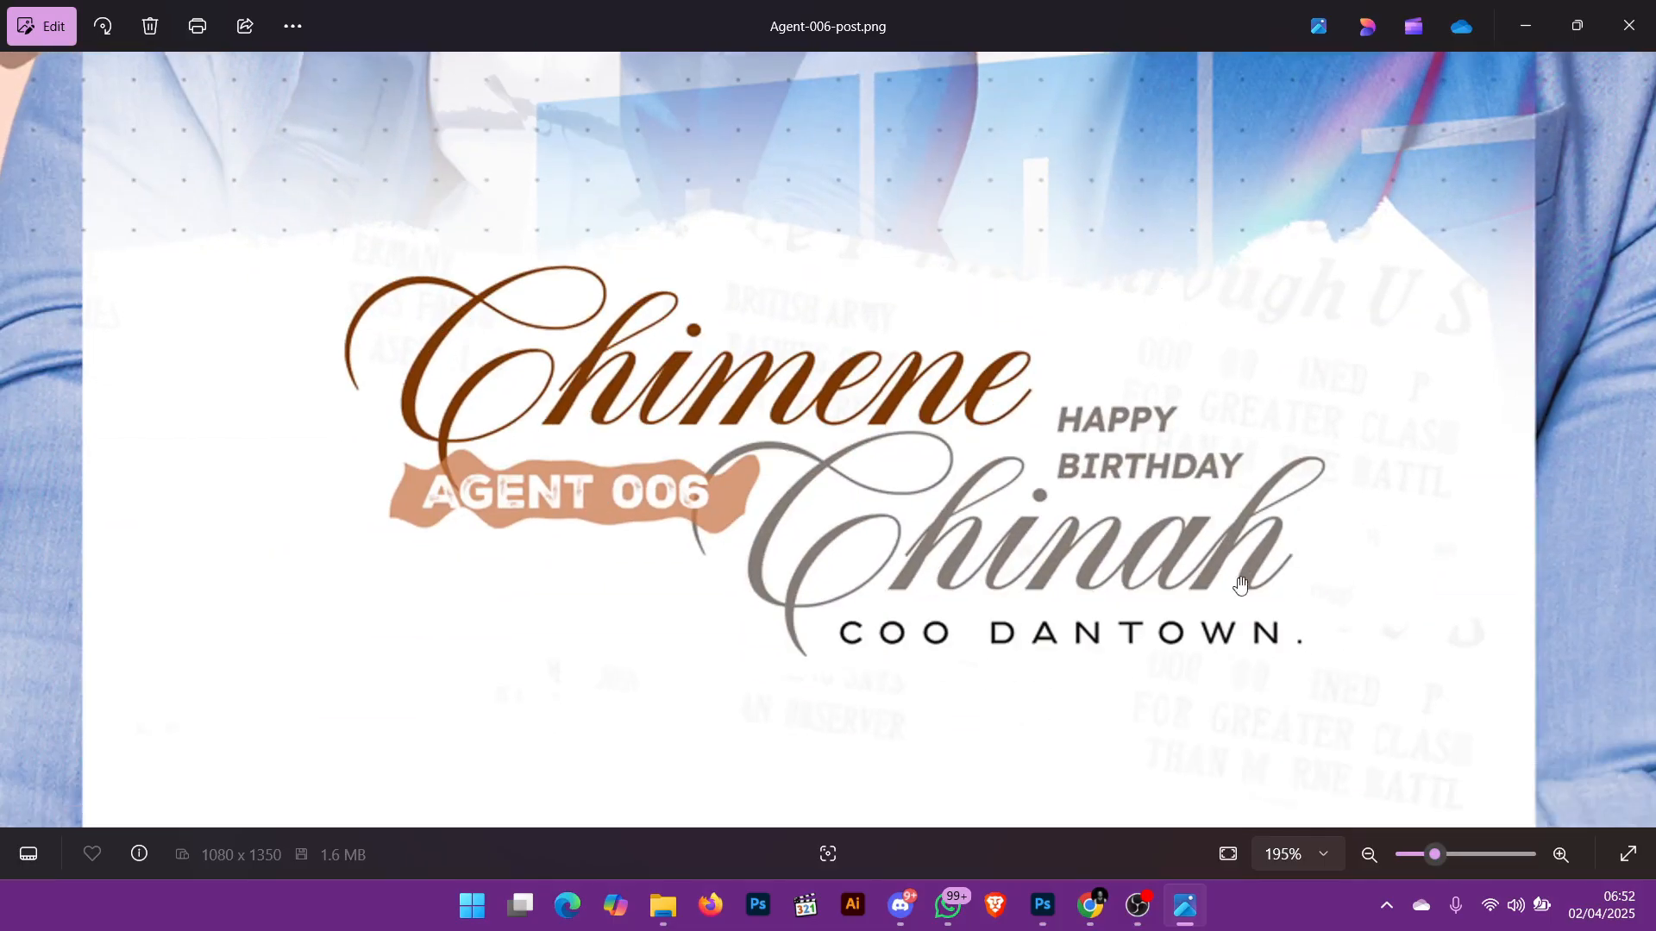
left_click_drag(1240, 586, 1227, 324)
scroll(1227, 349, "down", 11)
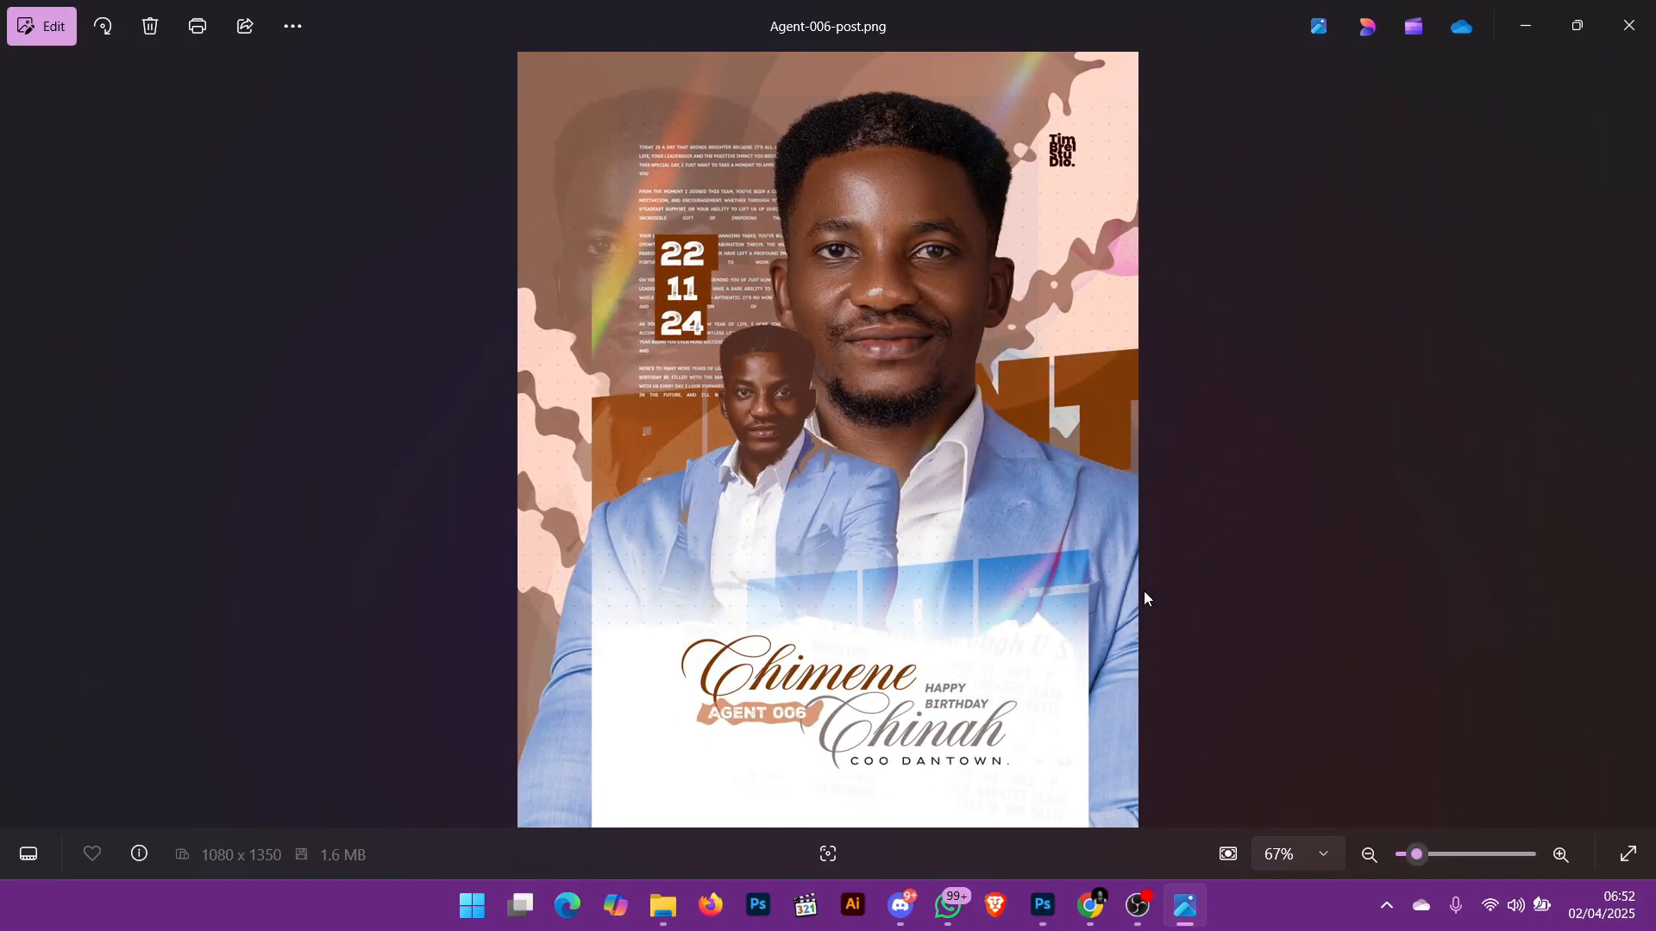
Step: Switch to Photoshop and hide the upper layers of Agent 006 YT.psd, from Vibrance 1 down through Shape 2 copy 2
left_click(1043, 905)
scroll(1362, 455, "up", 1)
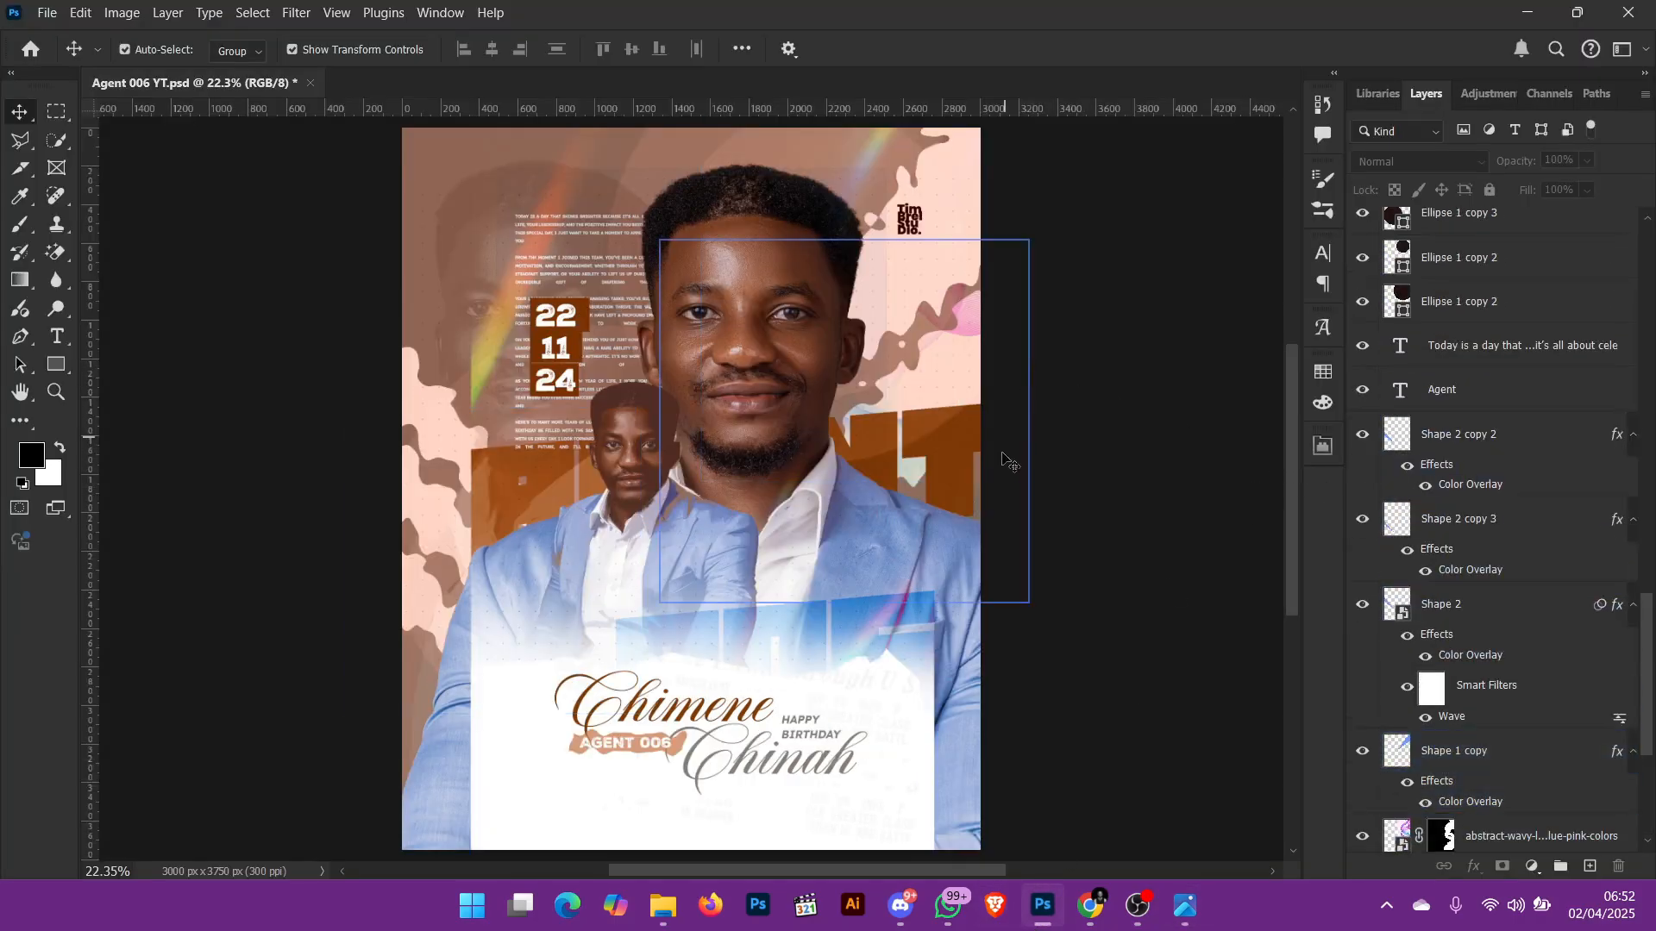
key("ctrl")
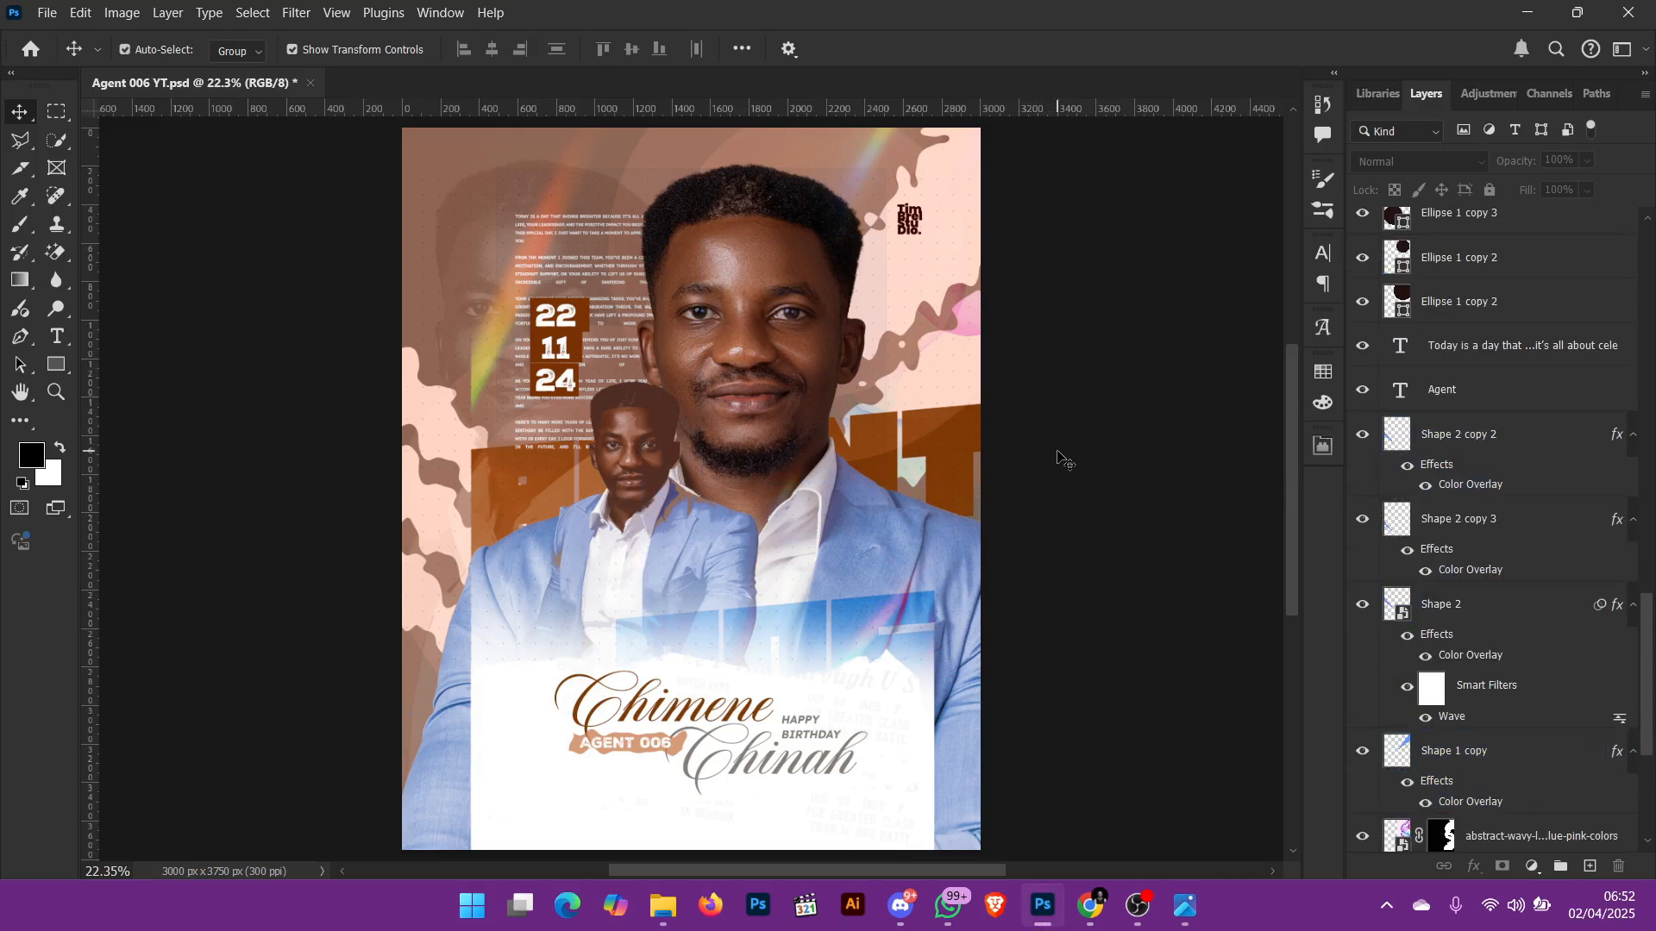
mouse_move(1140, 920)
scroll(1499, 344, "up", 10)
scroll(1499, 344, "up", 10)
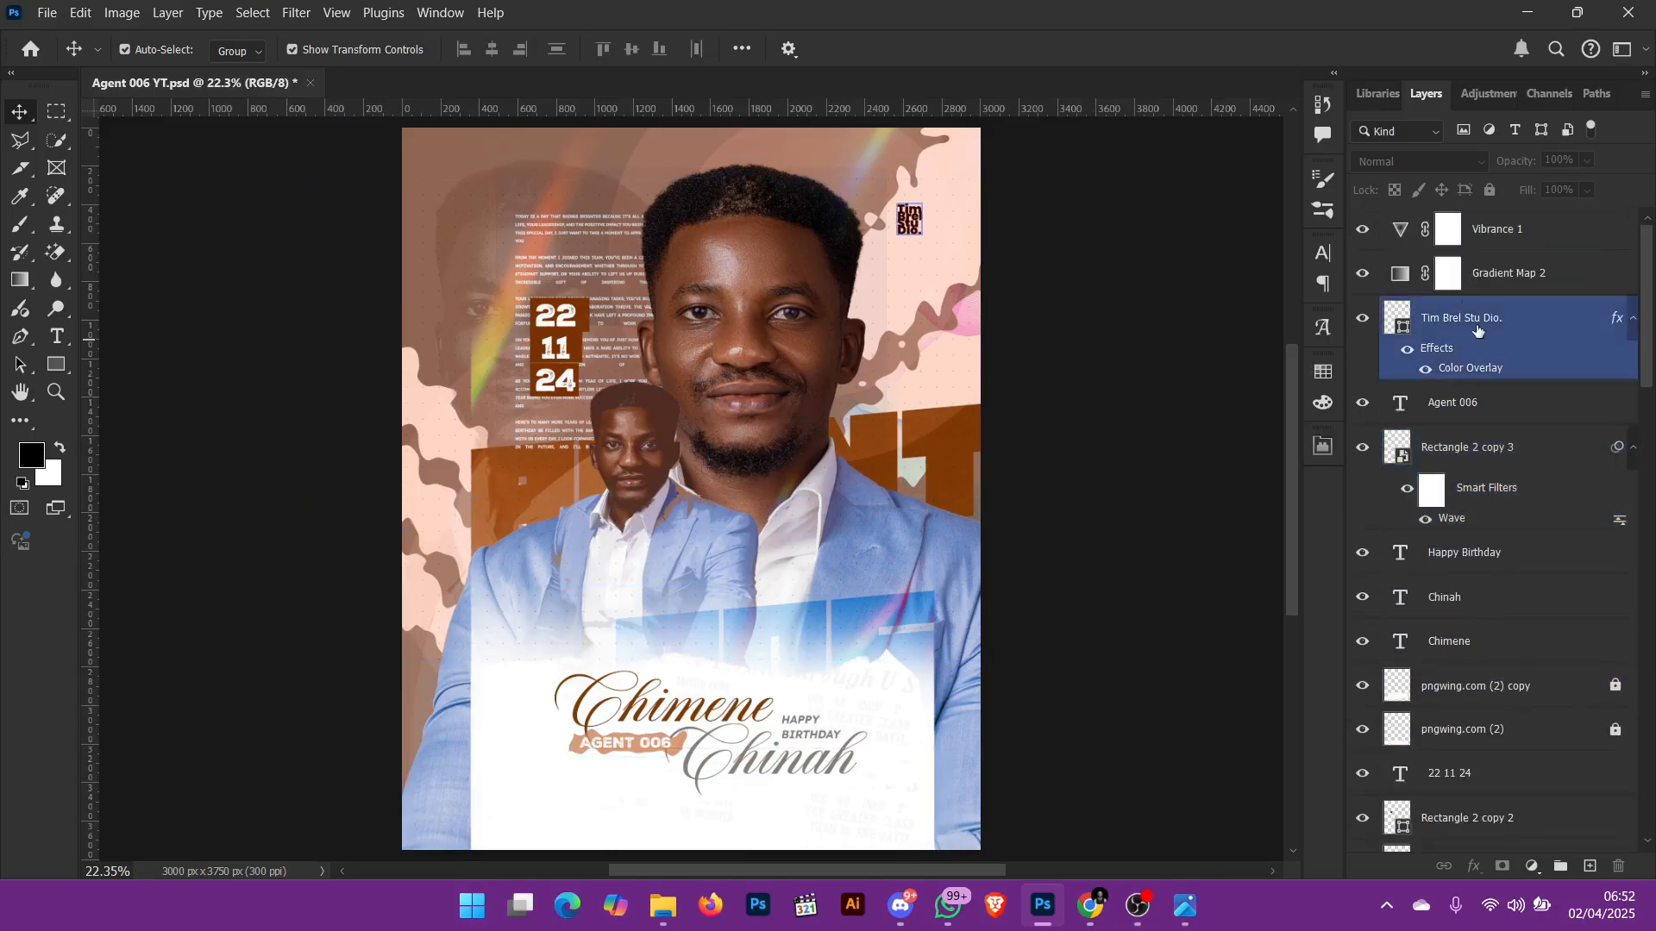
left_click(1392, 245)
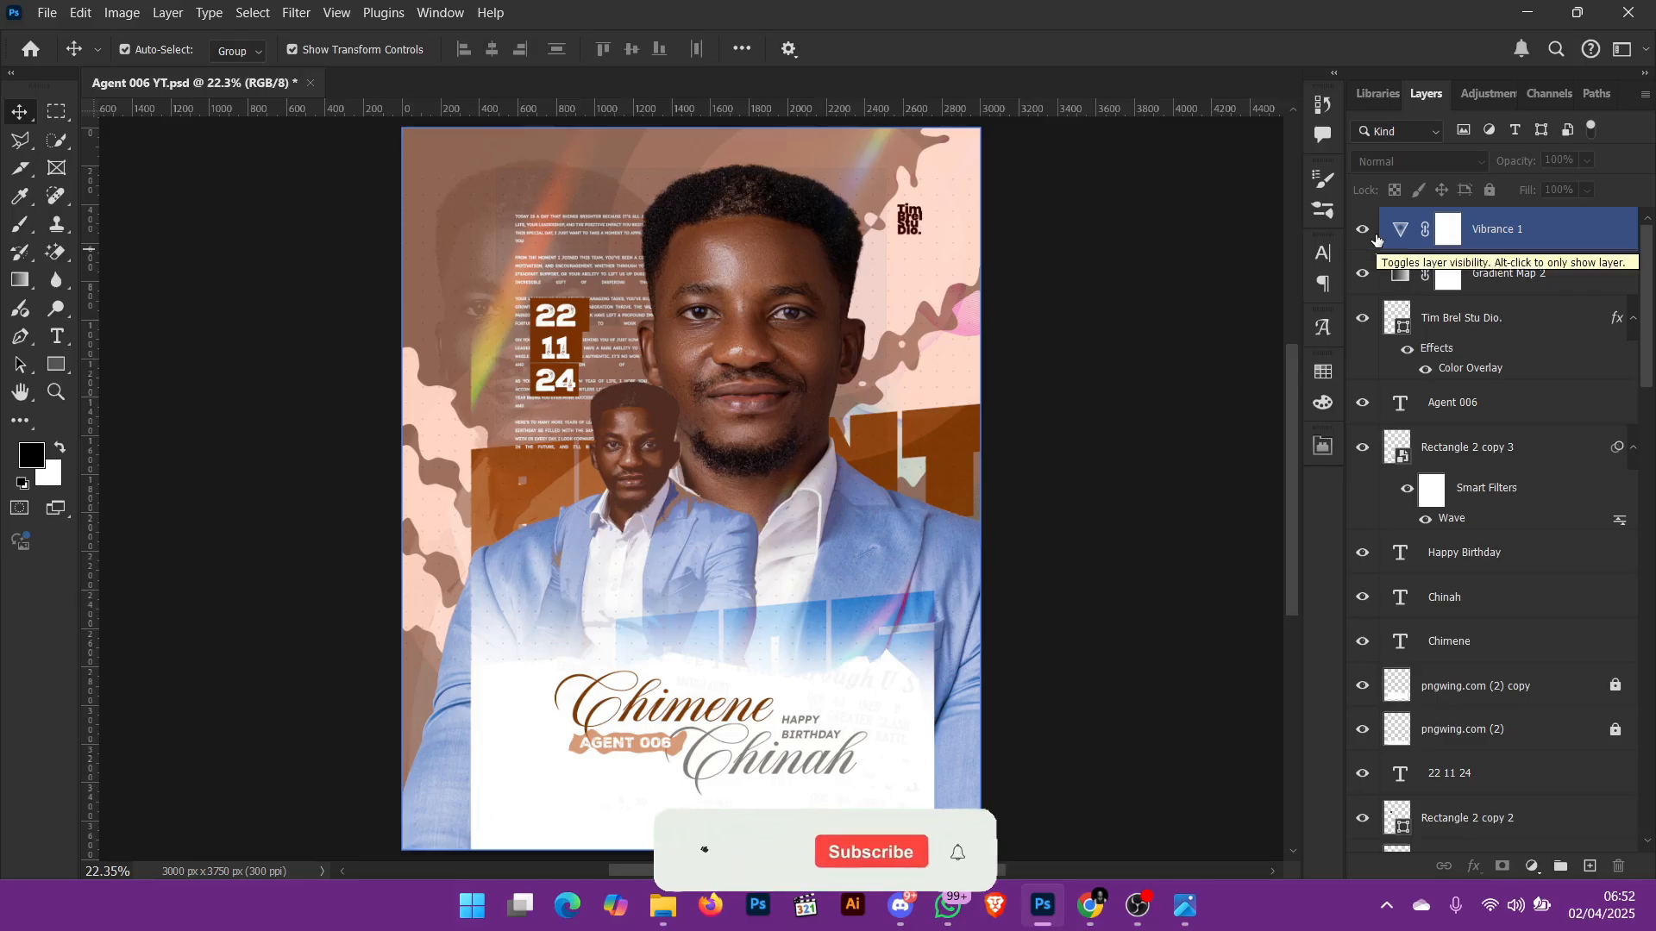
left_click(1390, 284)
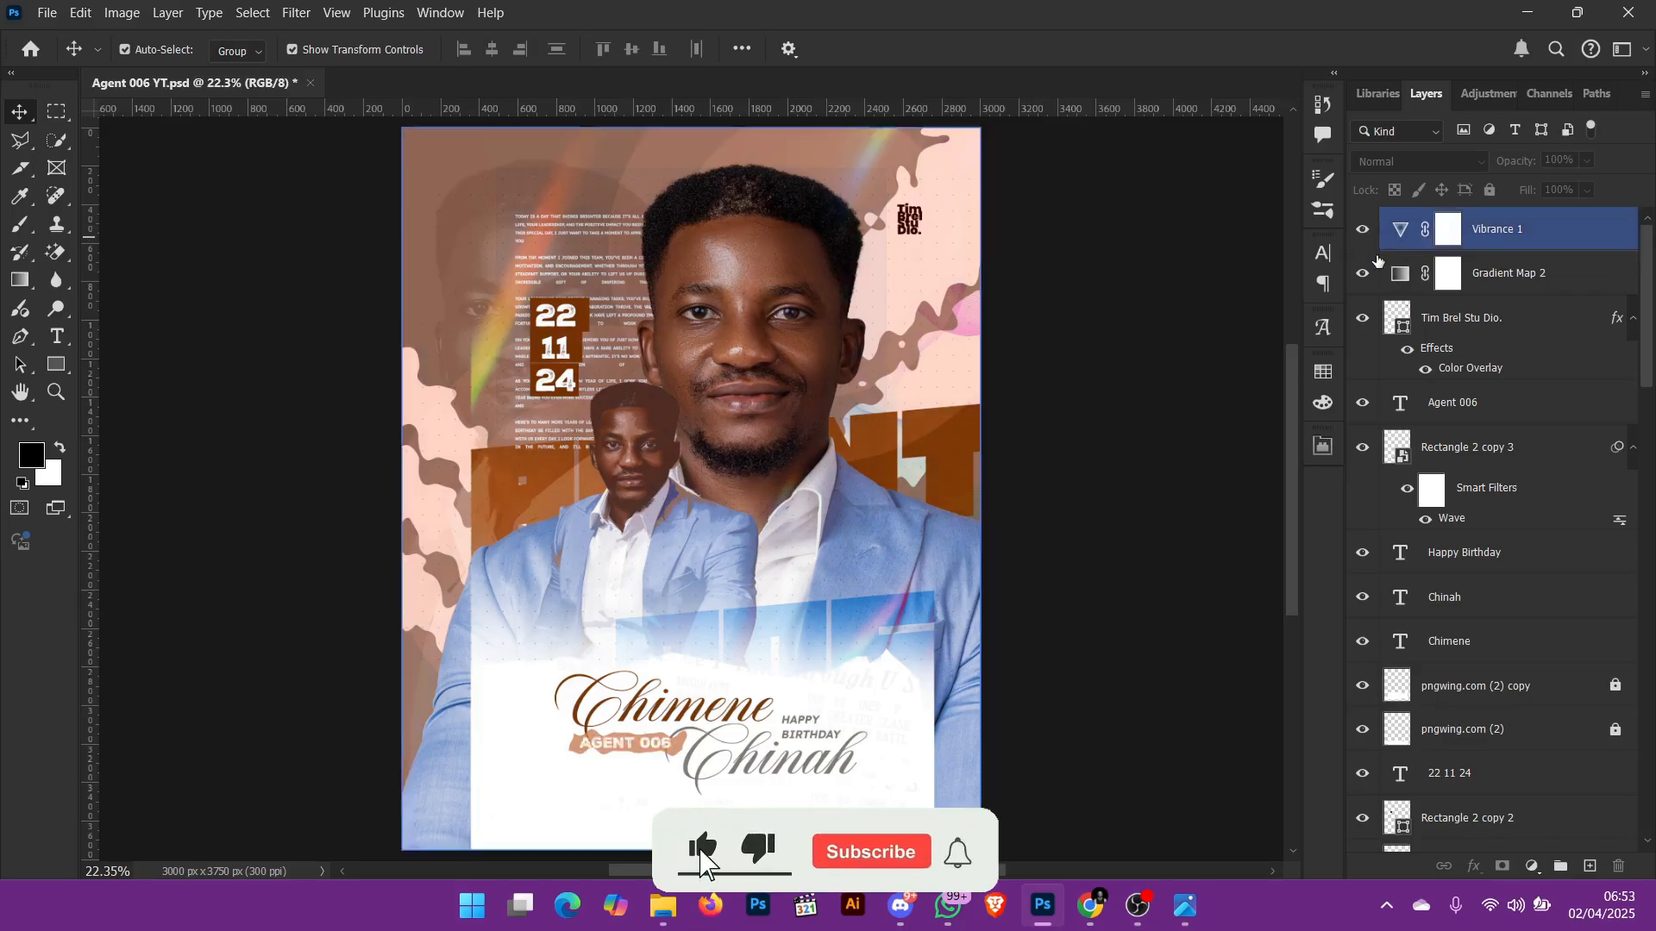
left_click(1383, 233)
left_click_drag(1363, 231, 1367, 805)
scroll(1408, 717, "down", 2)
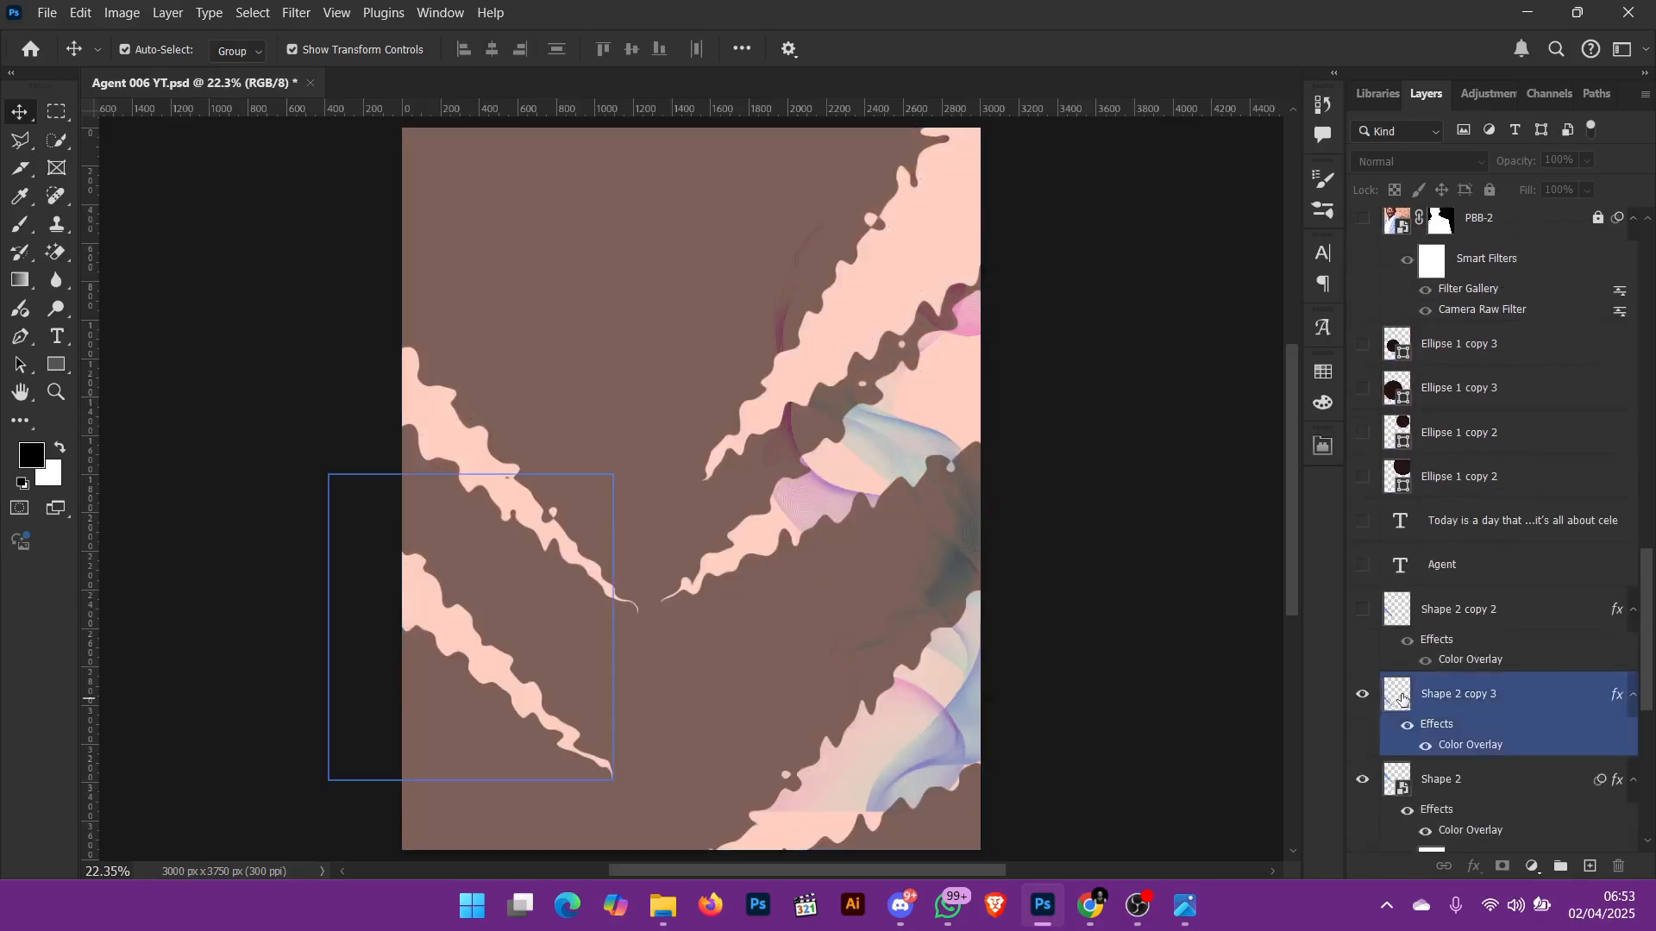
Step: Hide the remaining layers from Shape 2 copy 3 down through Color Fill 3, keeping only the Background layer shown
left_click(1363, 697)
left_click(1363, 780)
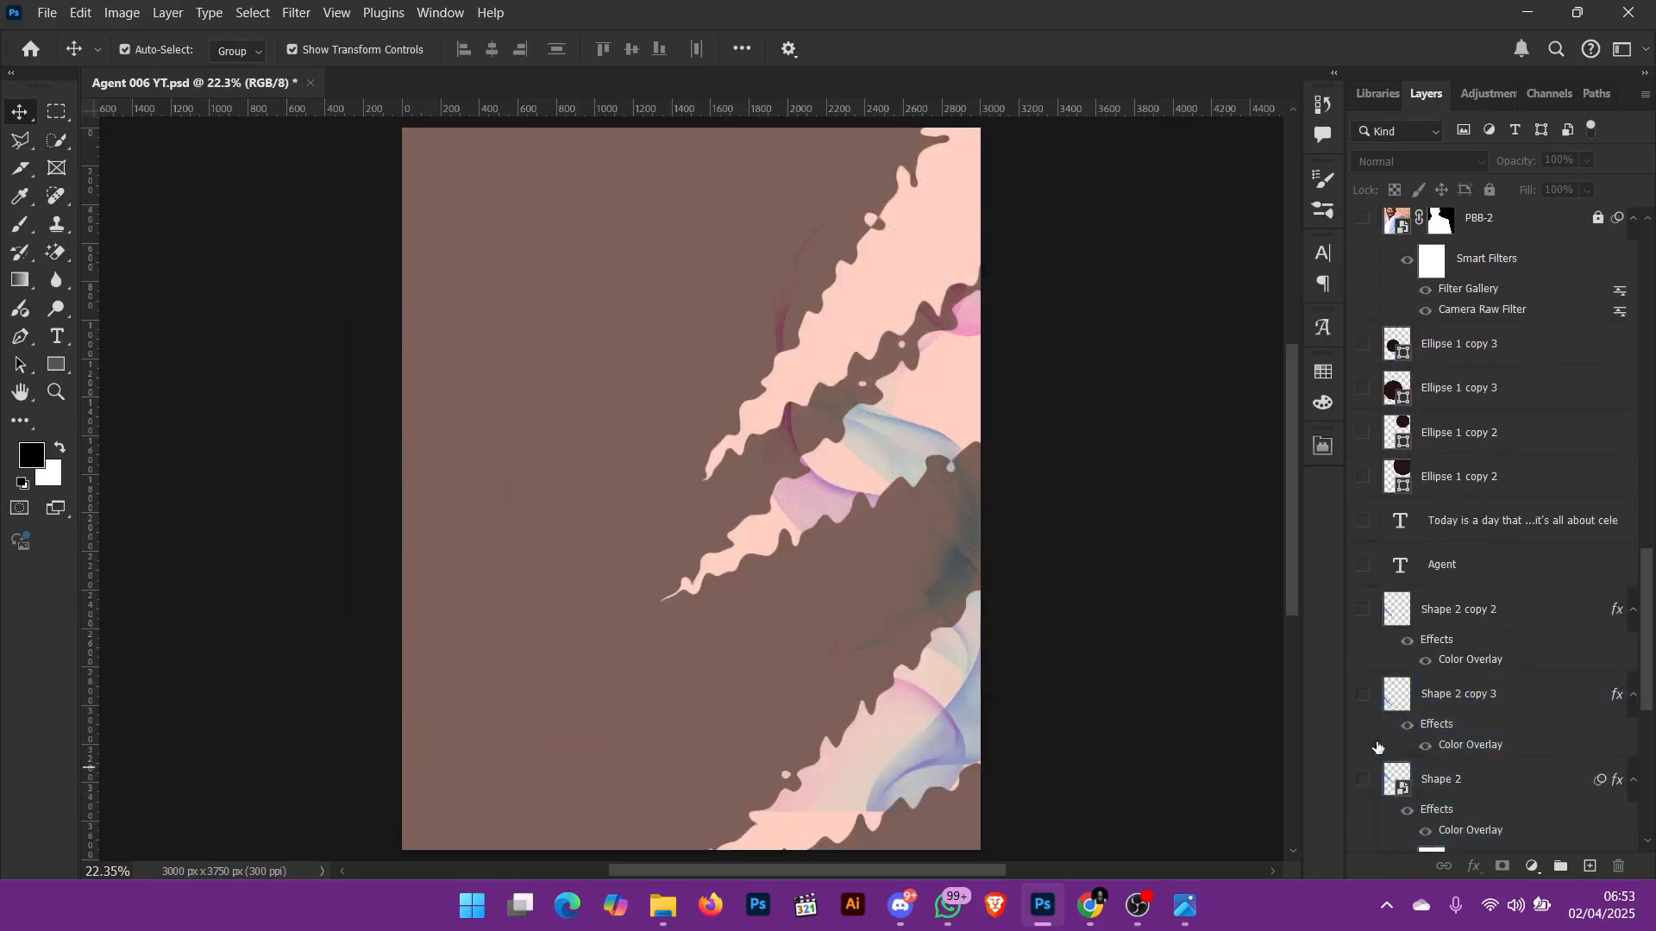
scroll(1377, 741, "down", 2)
left_click(1360, 759)
scroll(1367, 763, "down", 3)
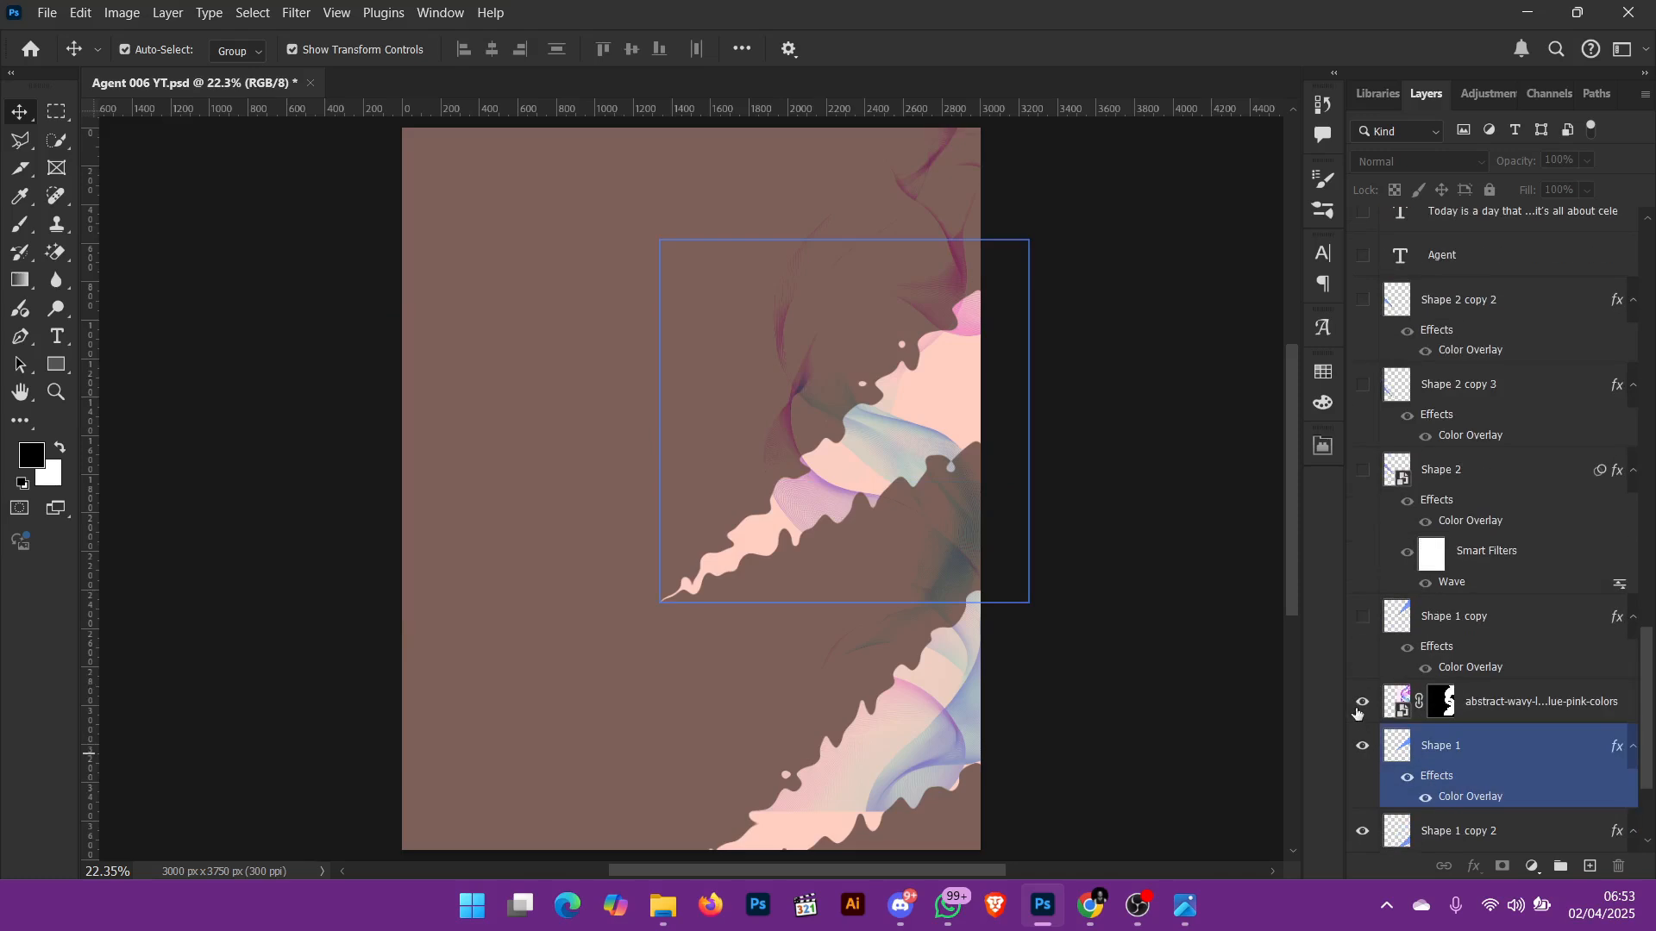
left_click_drag(1357, 712, 1367, 835)
scroll(1378, 759, "down", 4)
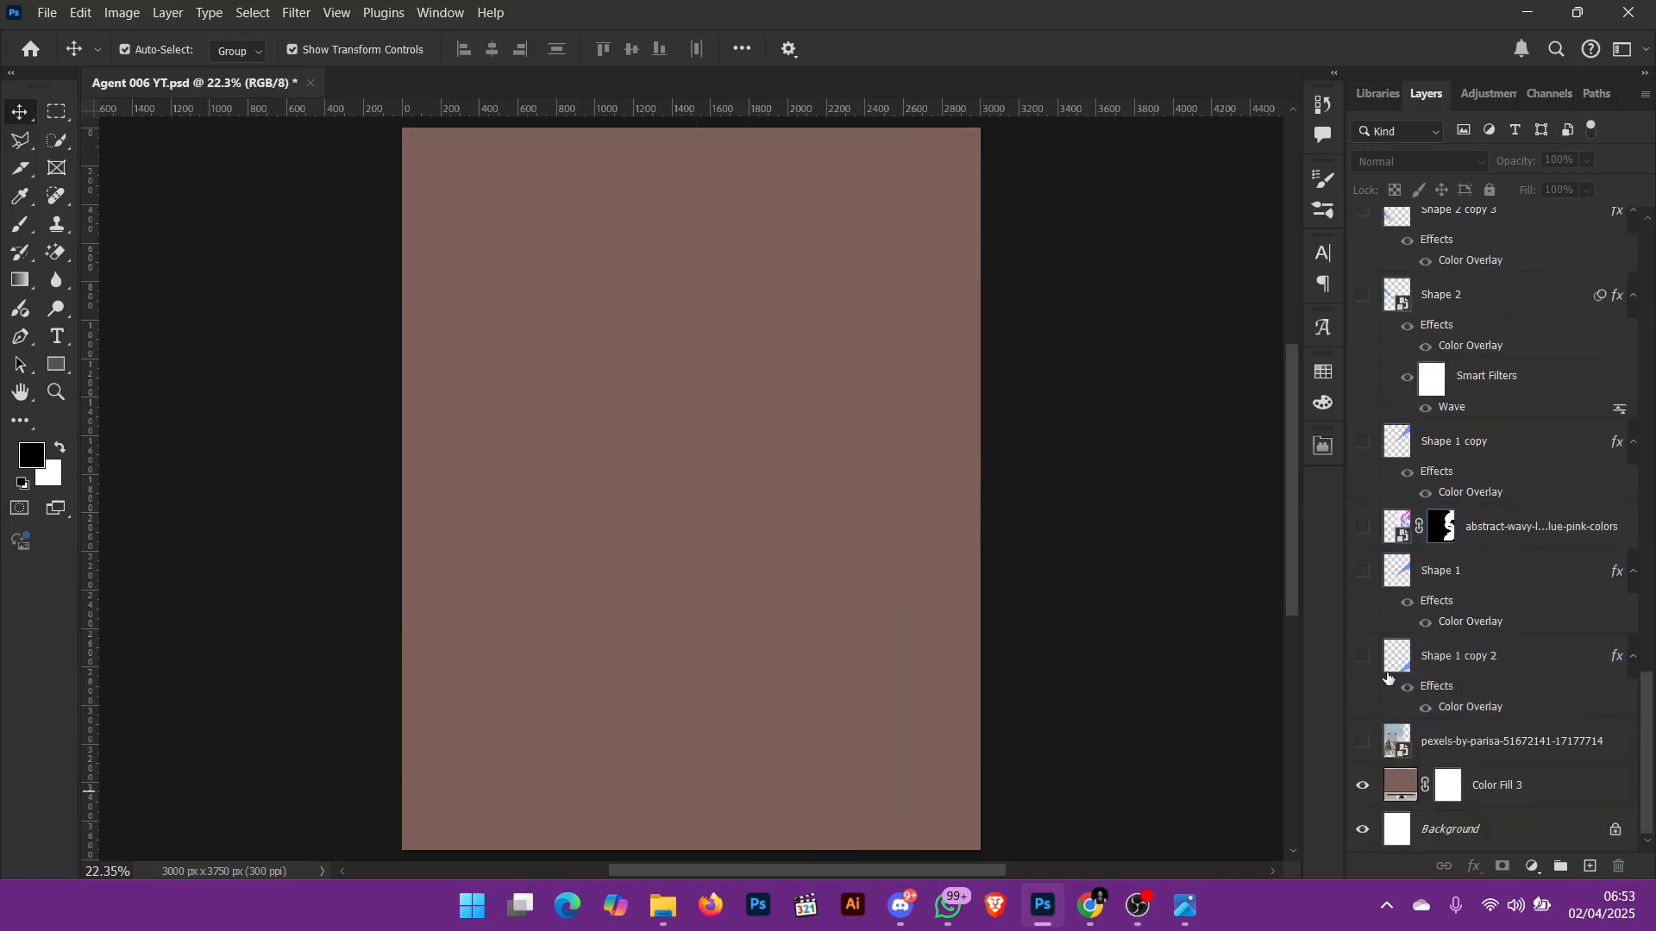
left_click(1363, 785)
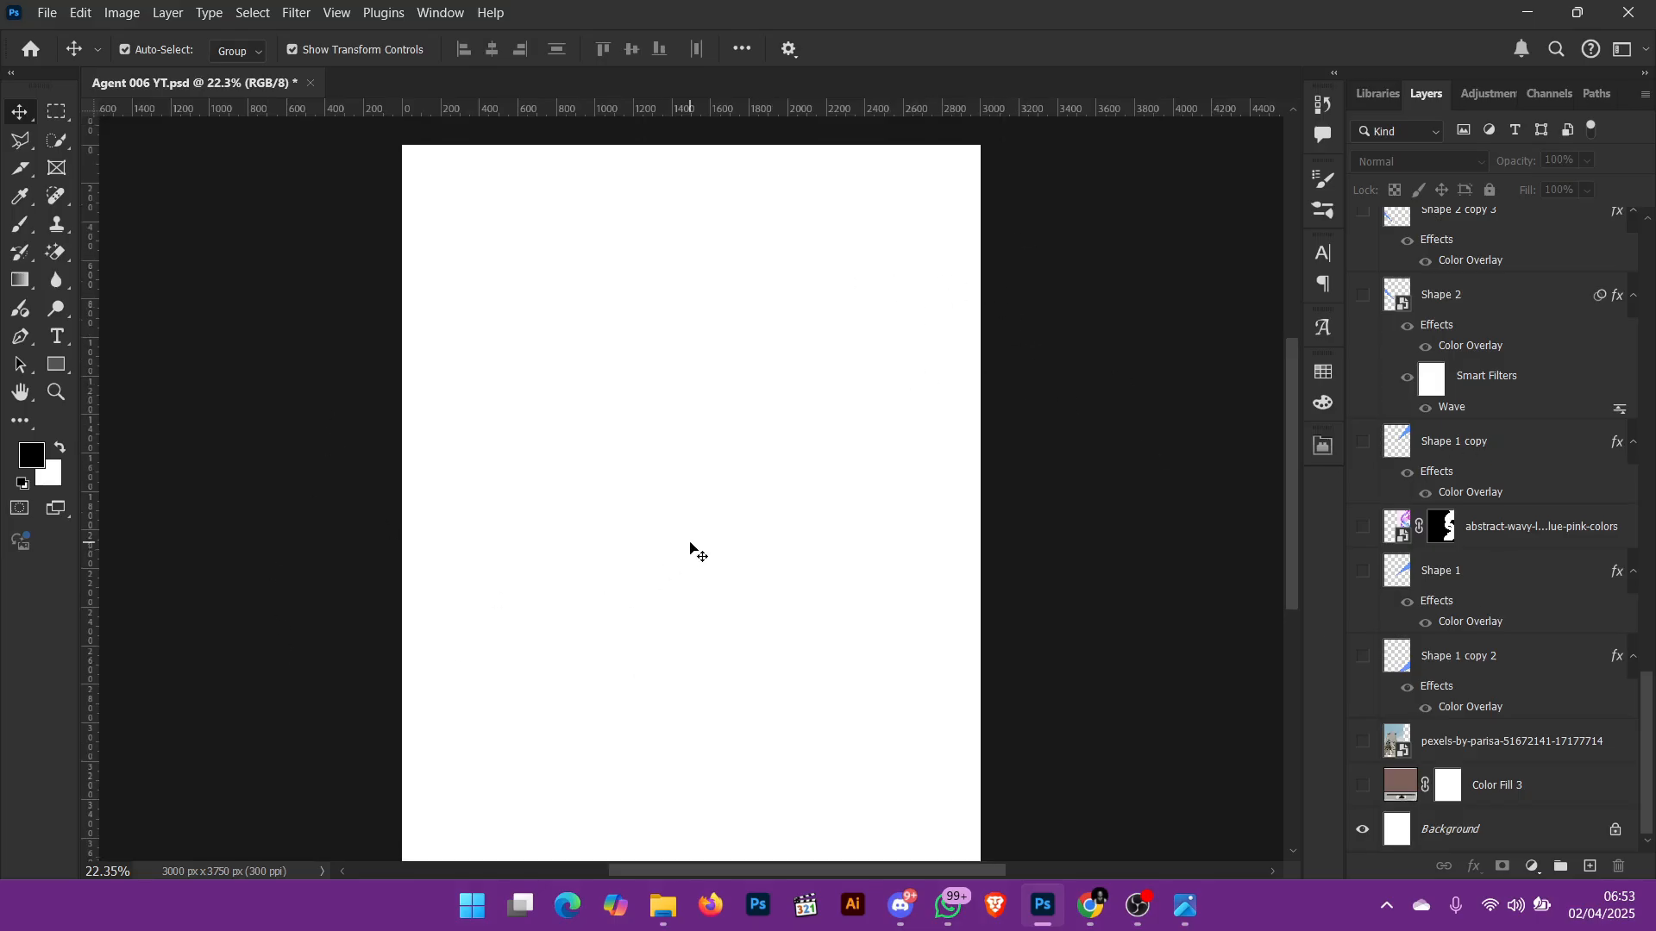
Step: Unlock the PBB-2 layer and disable its smart filters, keeping the layer hidden
scroll(1549, 518, "up", 10)
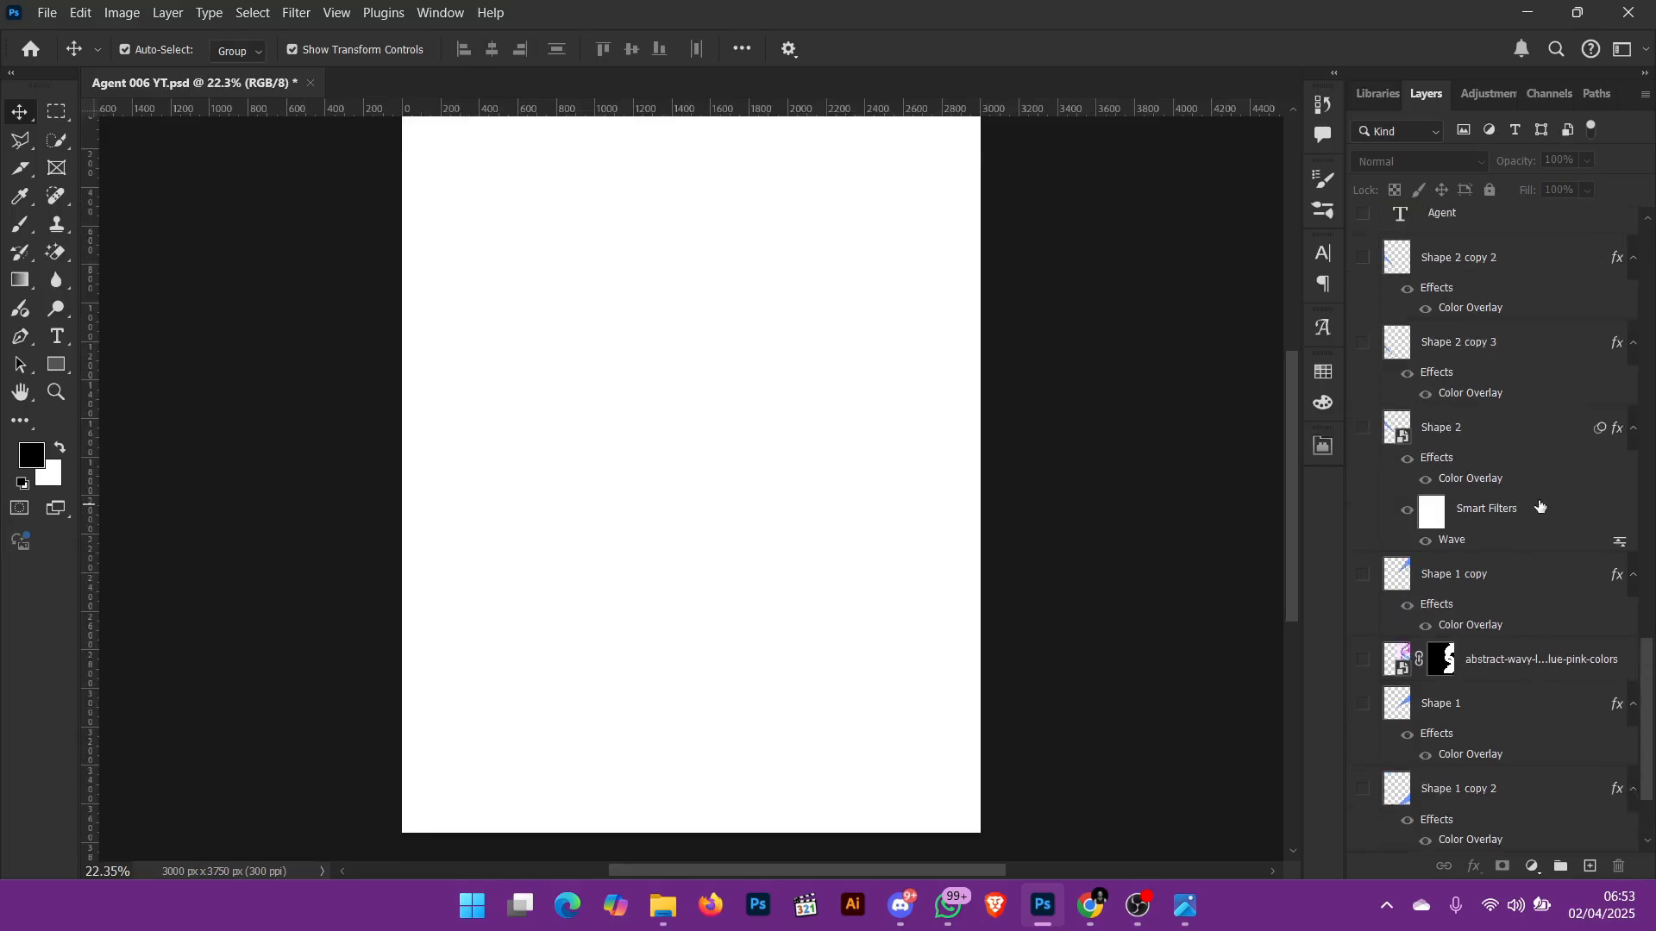
scroll(1451, 504, "up", 3)
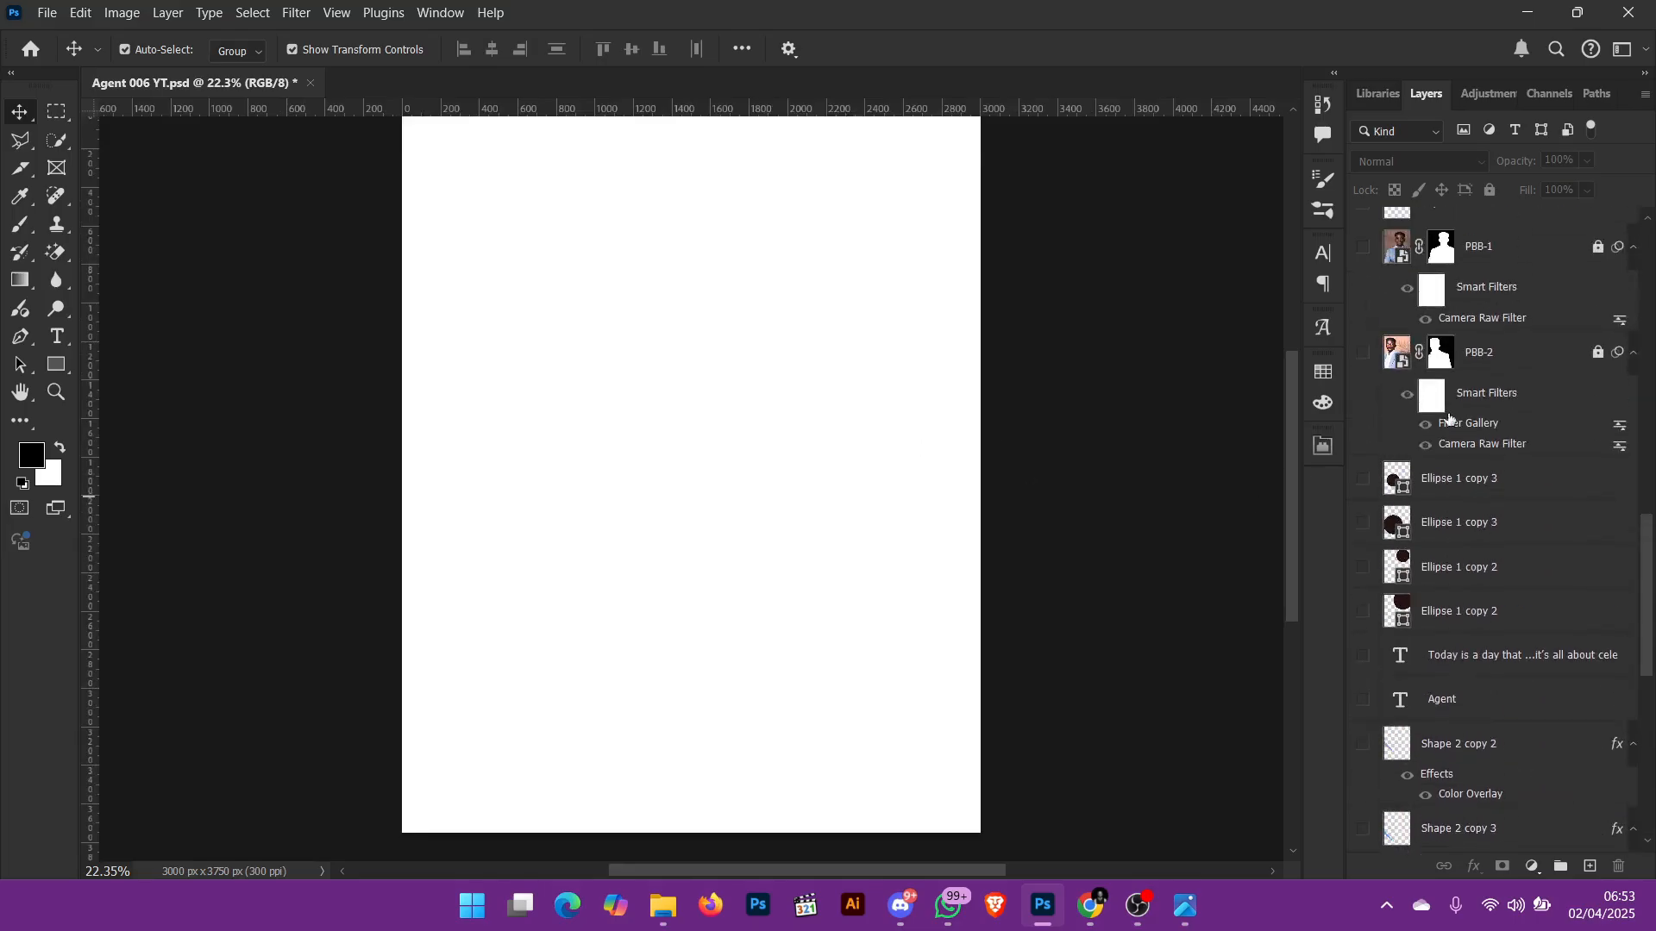
right_click(1501, 395)
left_click(1598, 353)
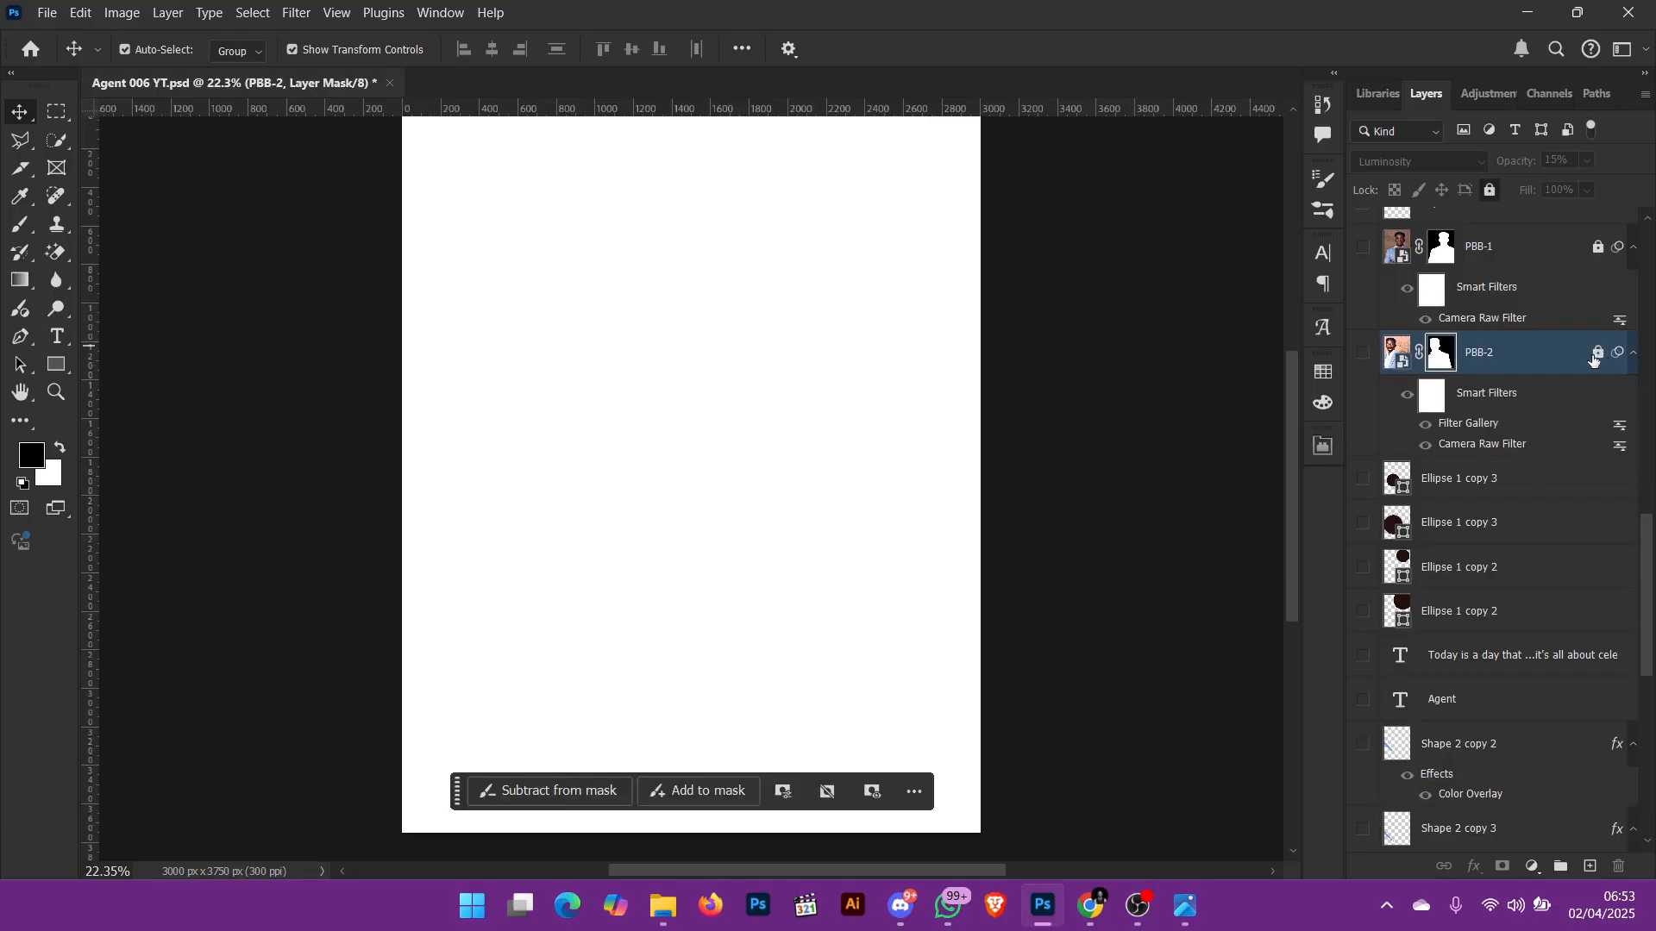
left_click(1598, 354)
right_click(1509, 396)
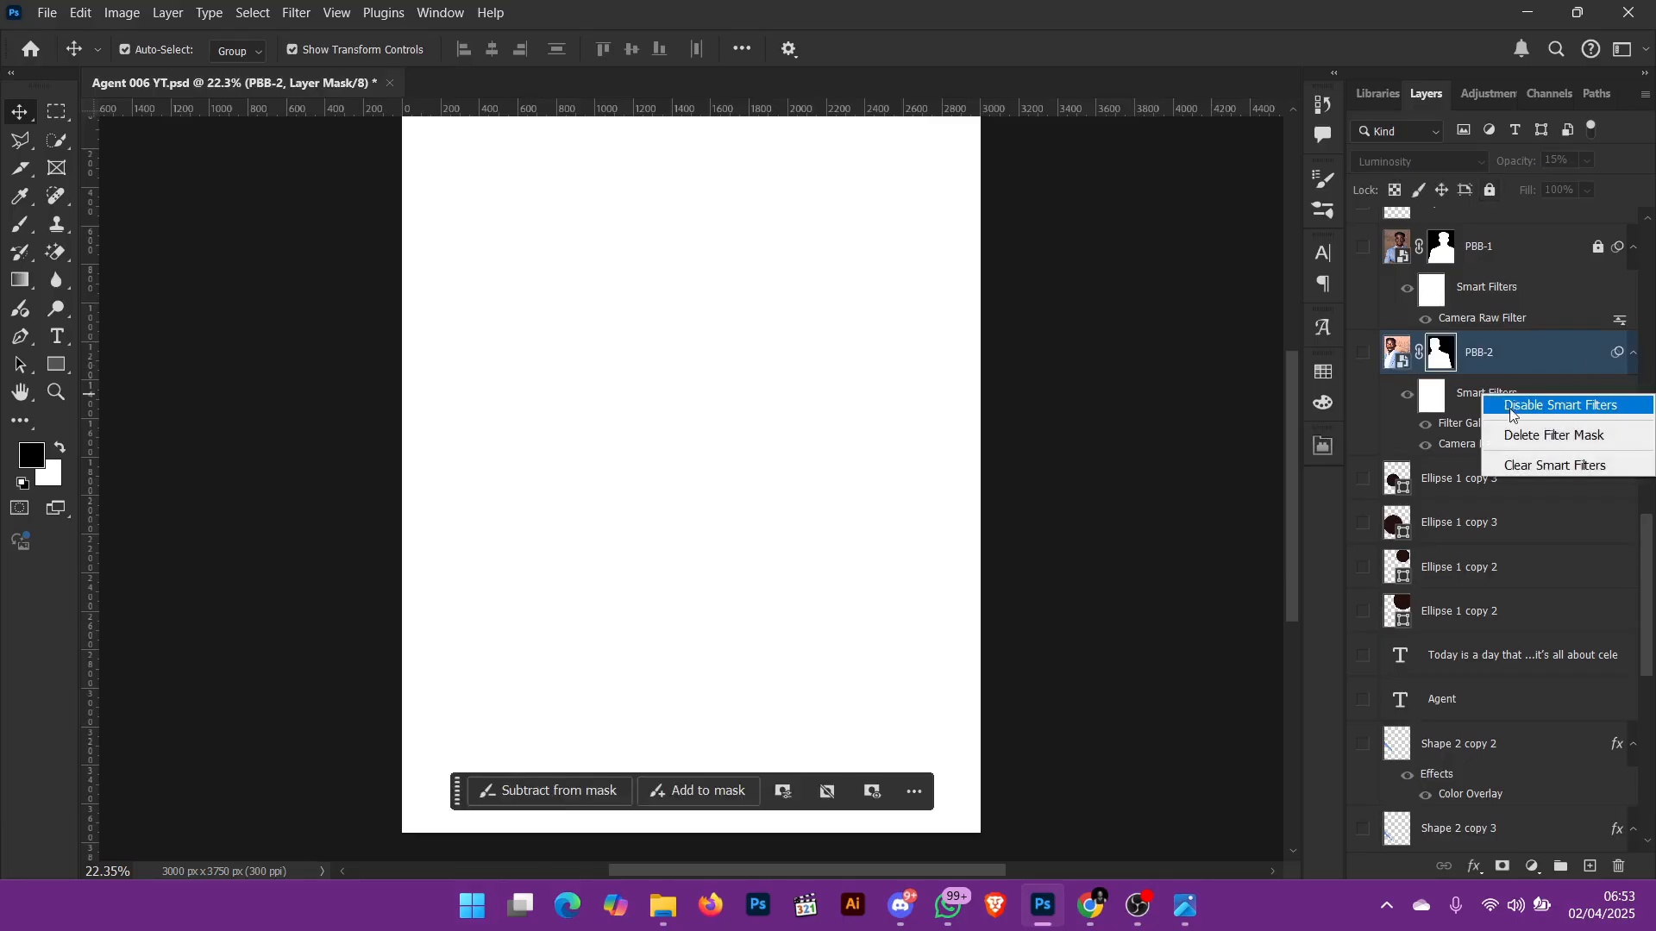
left_click(1530, 407)
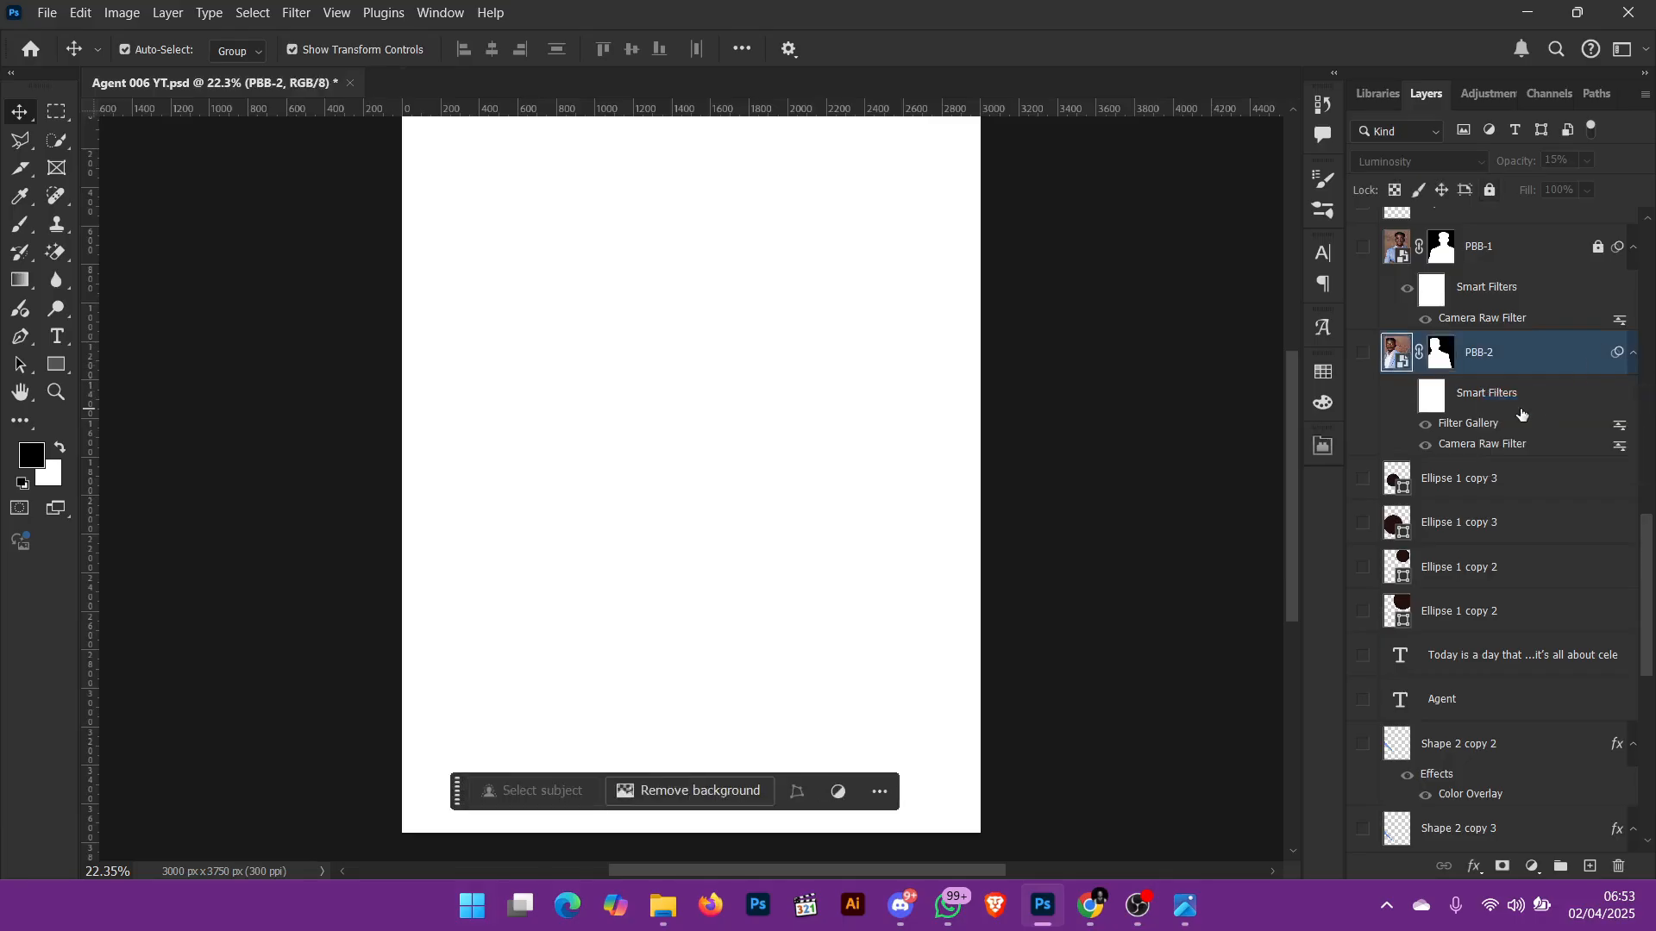
left_click(1364, 354)
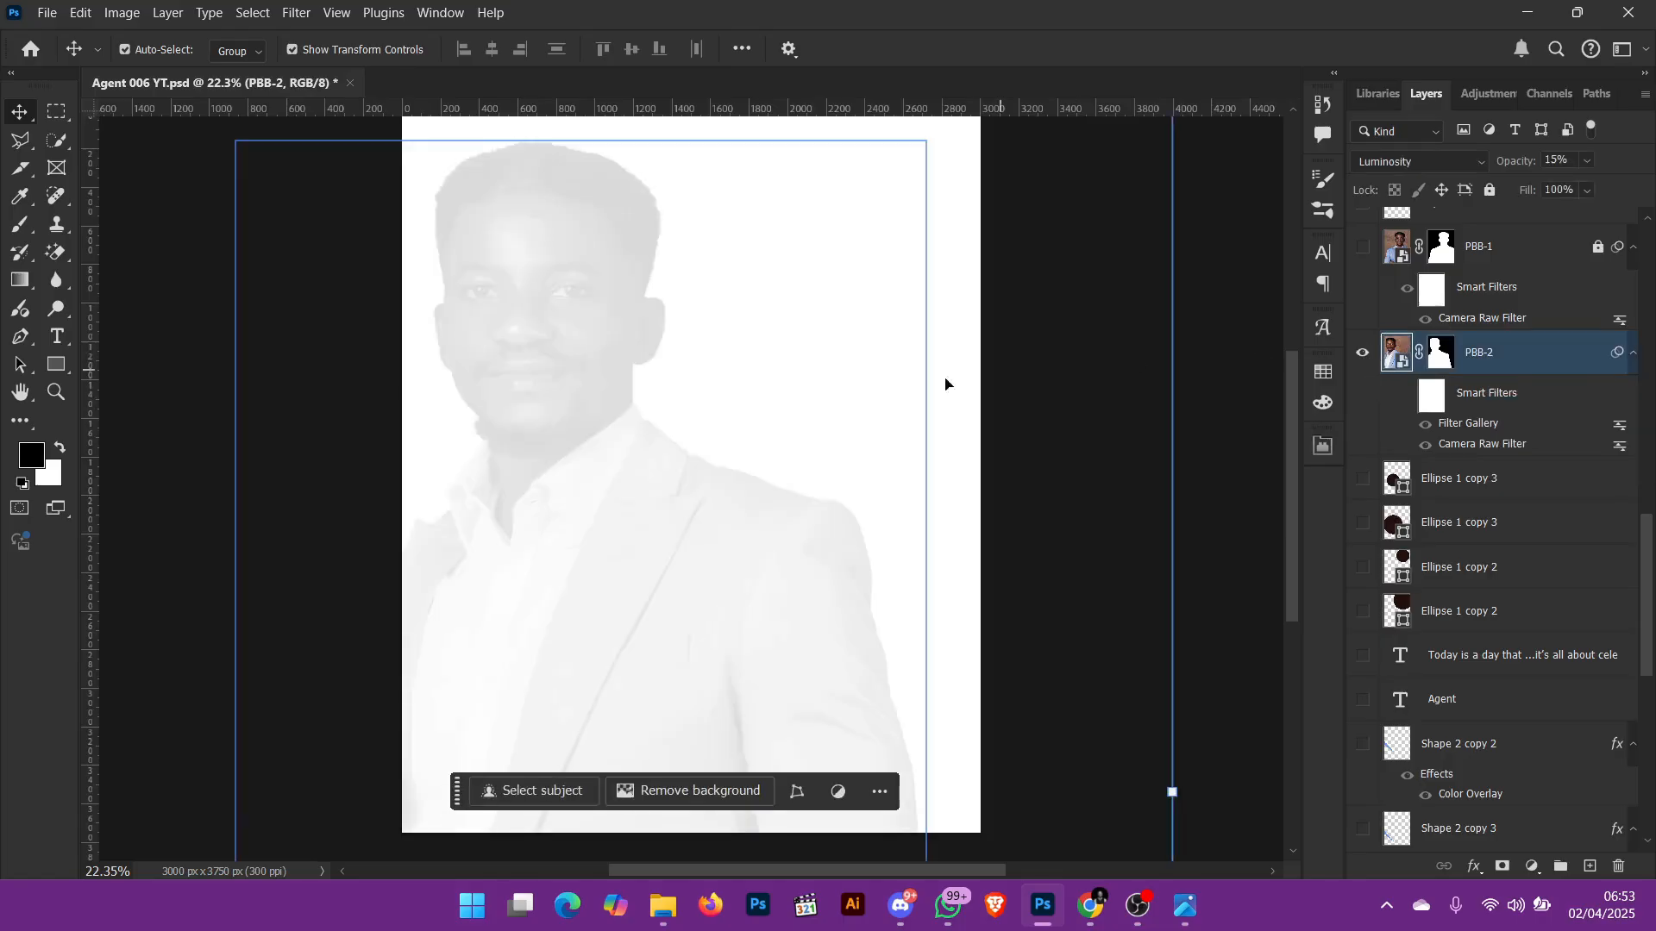
left_click(1362, 355)
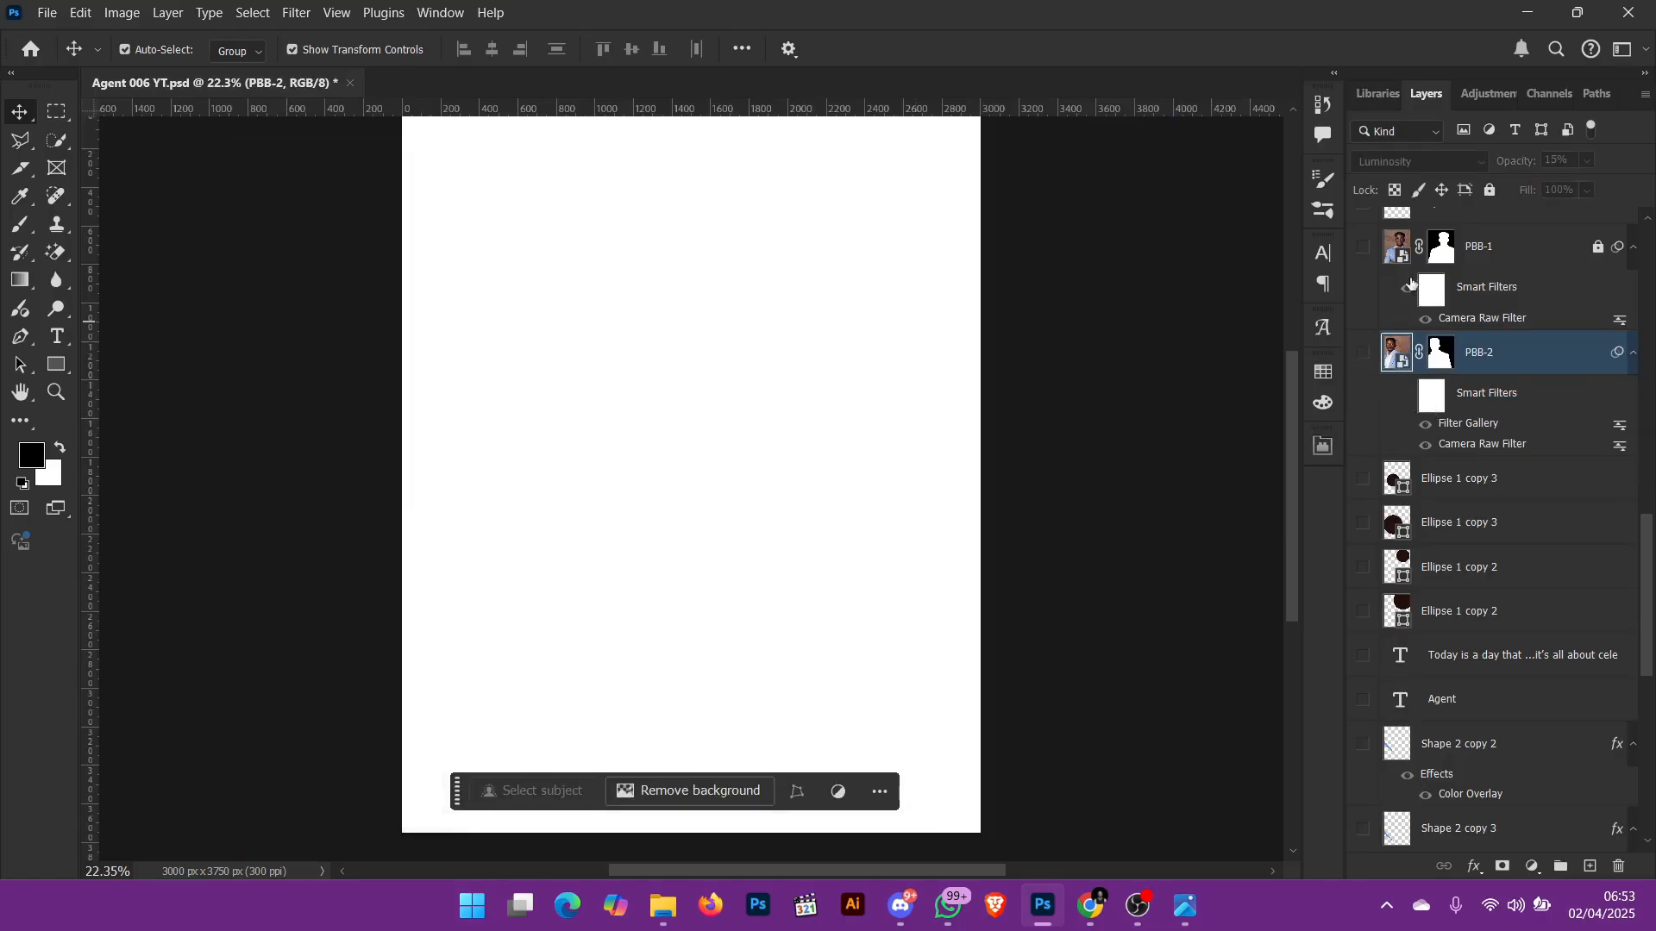
Step: Show and unlock the PBB-1 portrait layer, and disable its smart filters and layer mask
left_click(1364, 248)
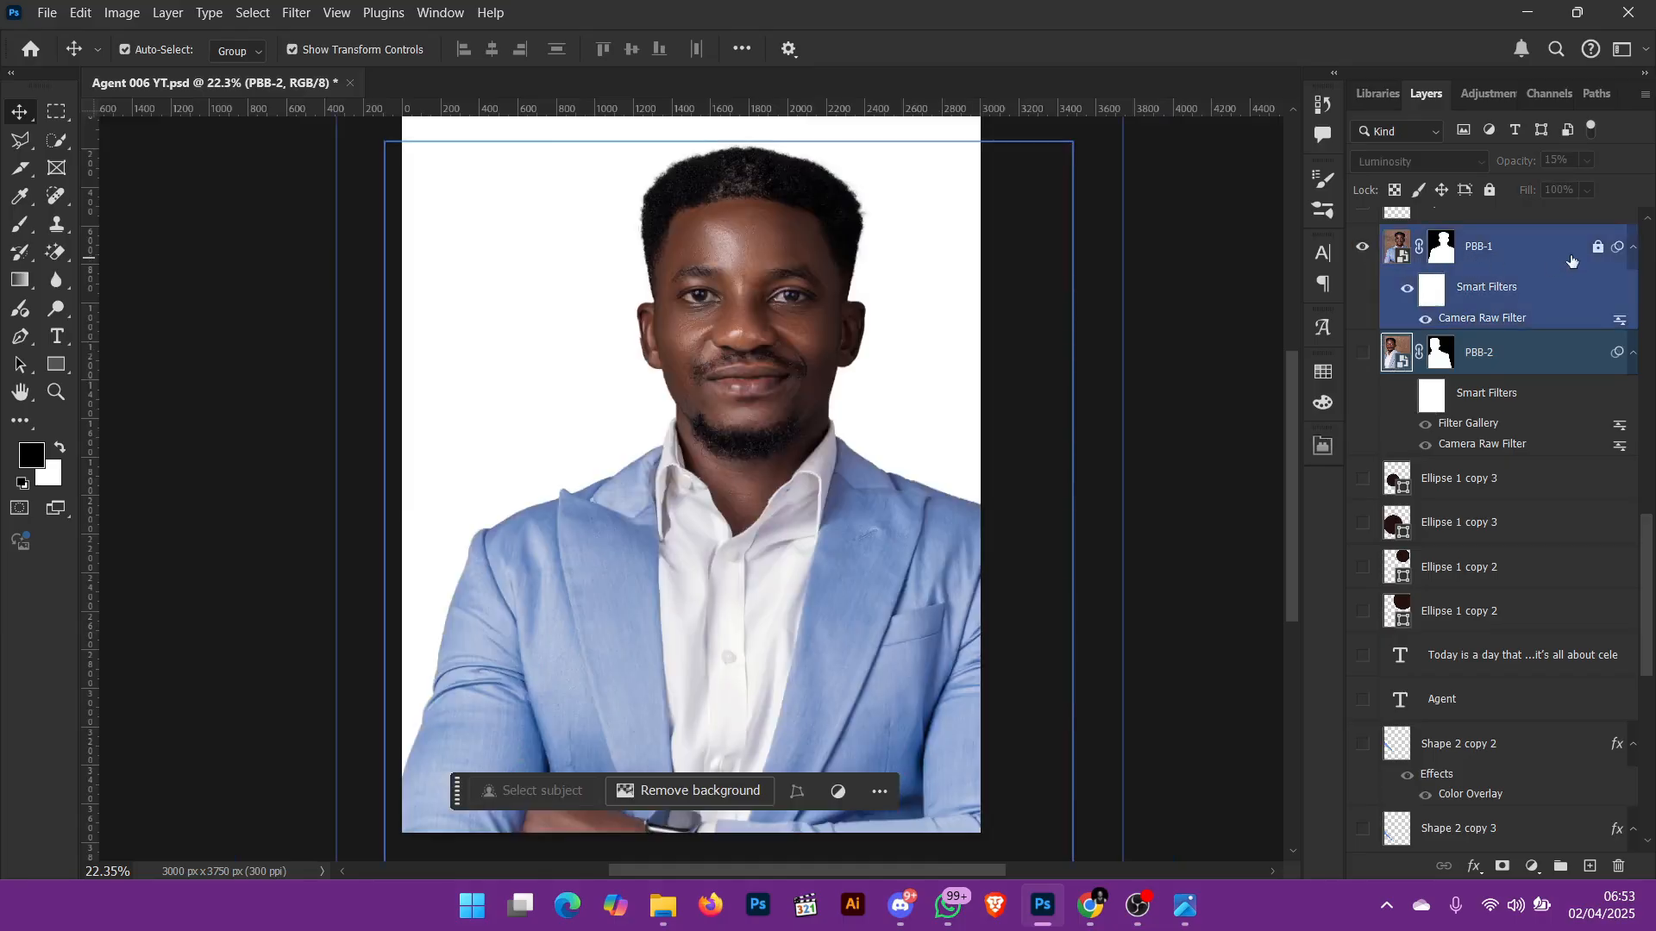
right_click(1410, 290)
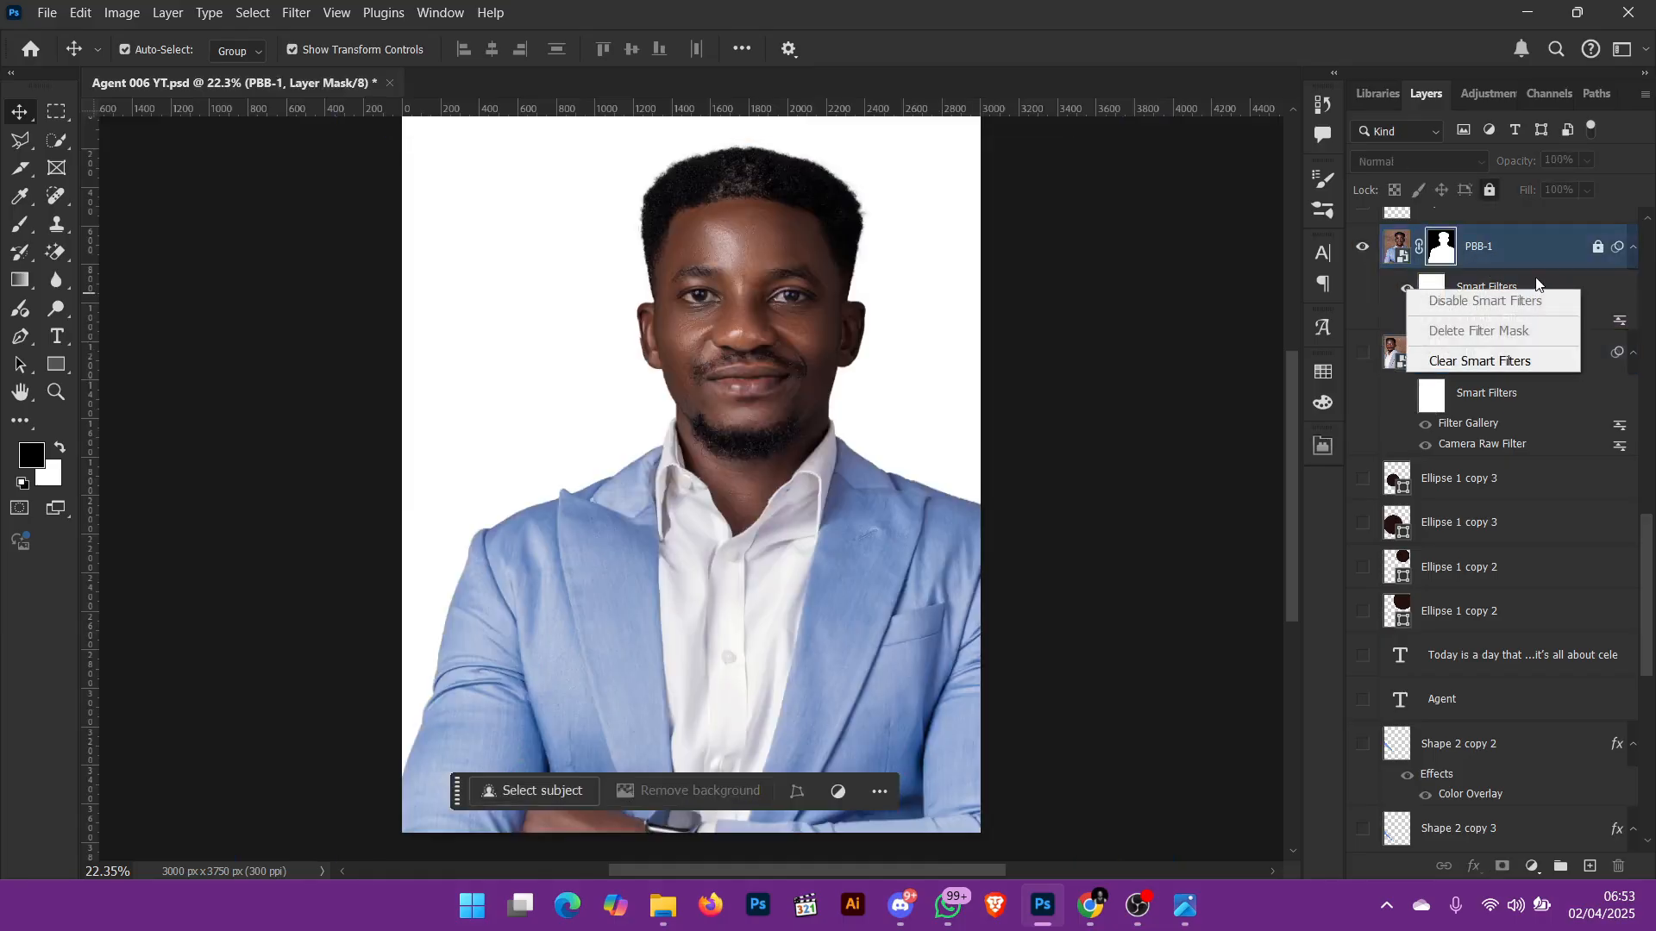
left_click(1598, 249)
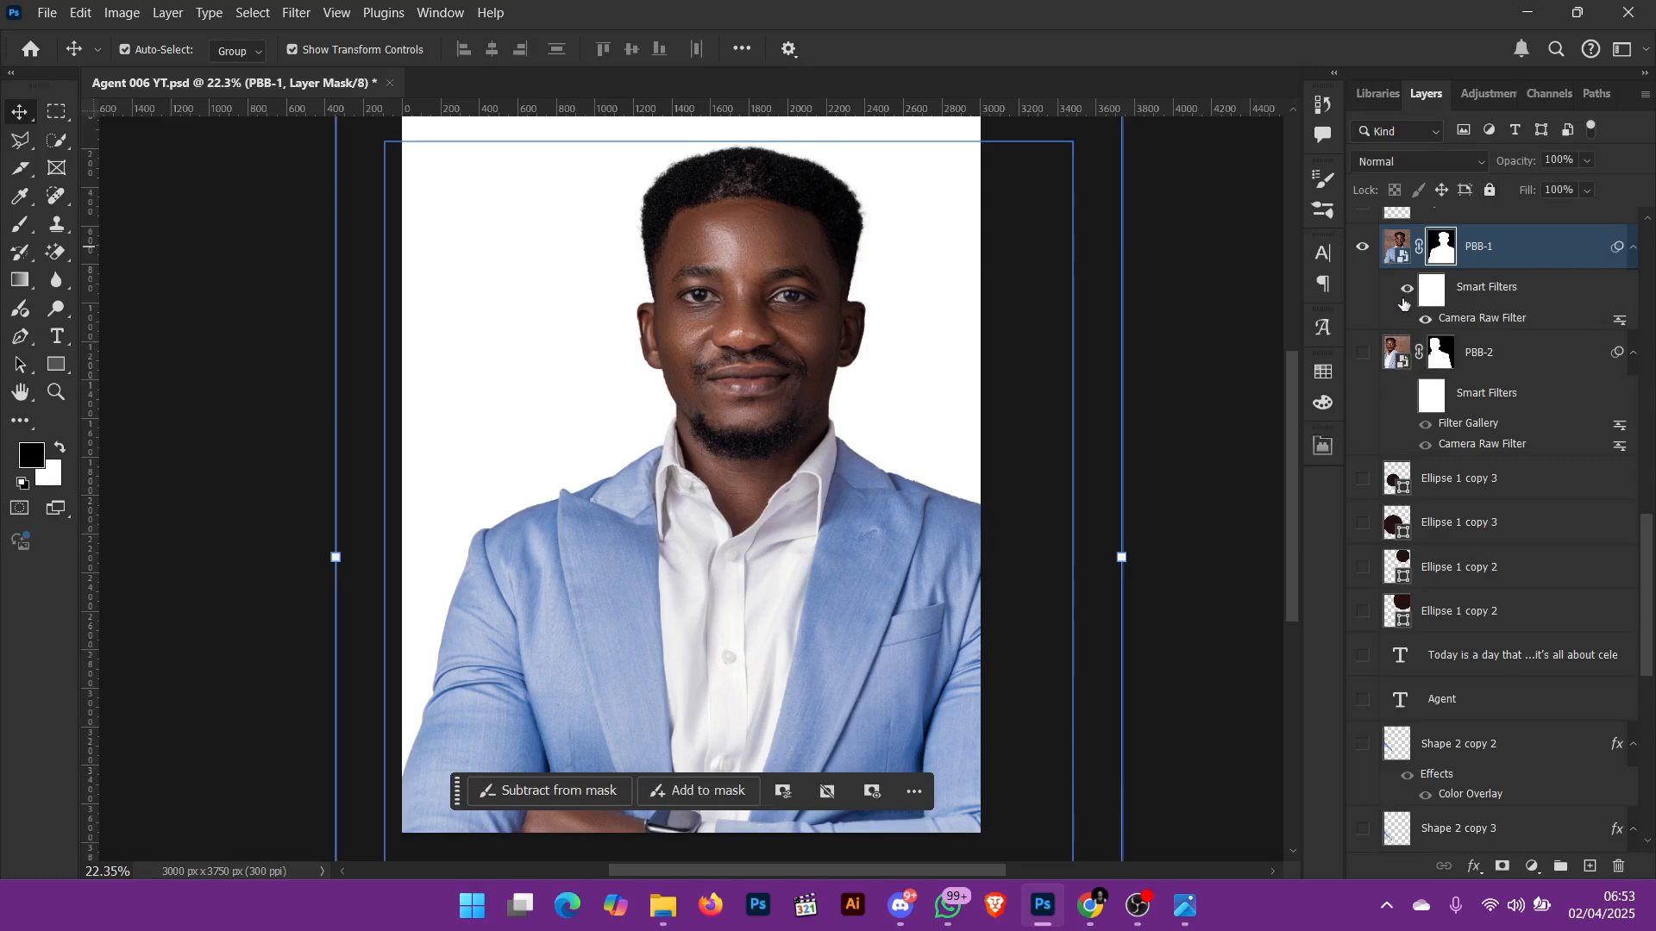
right_click(1402, 296)
left_click(1456, 251)
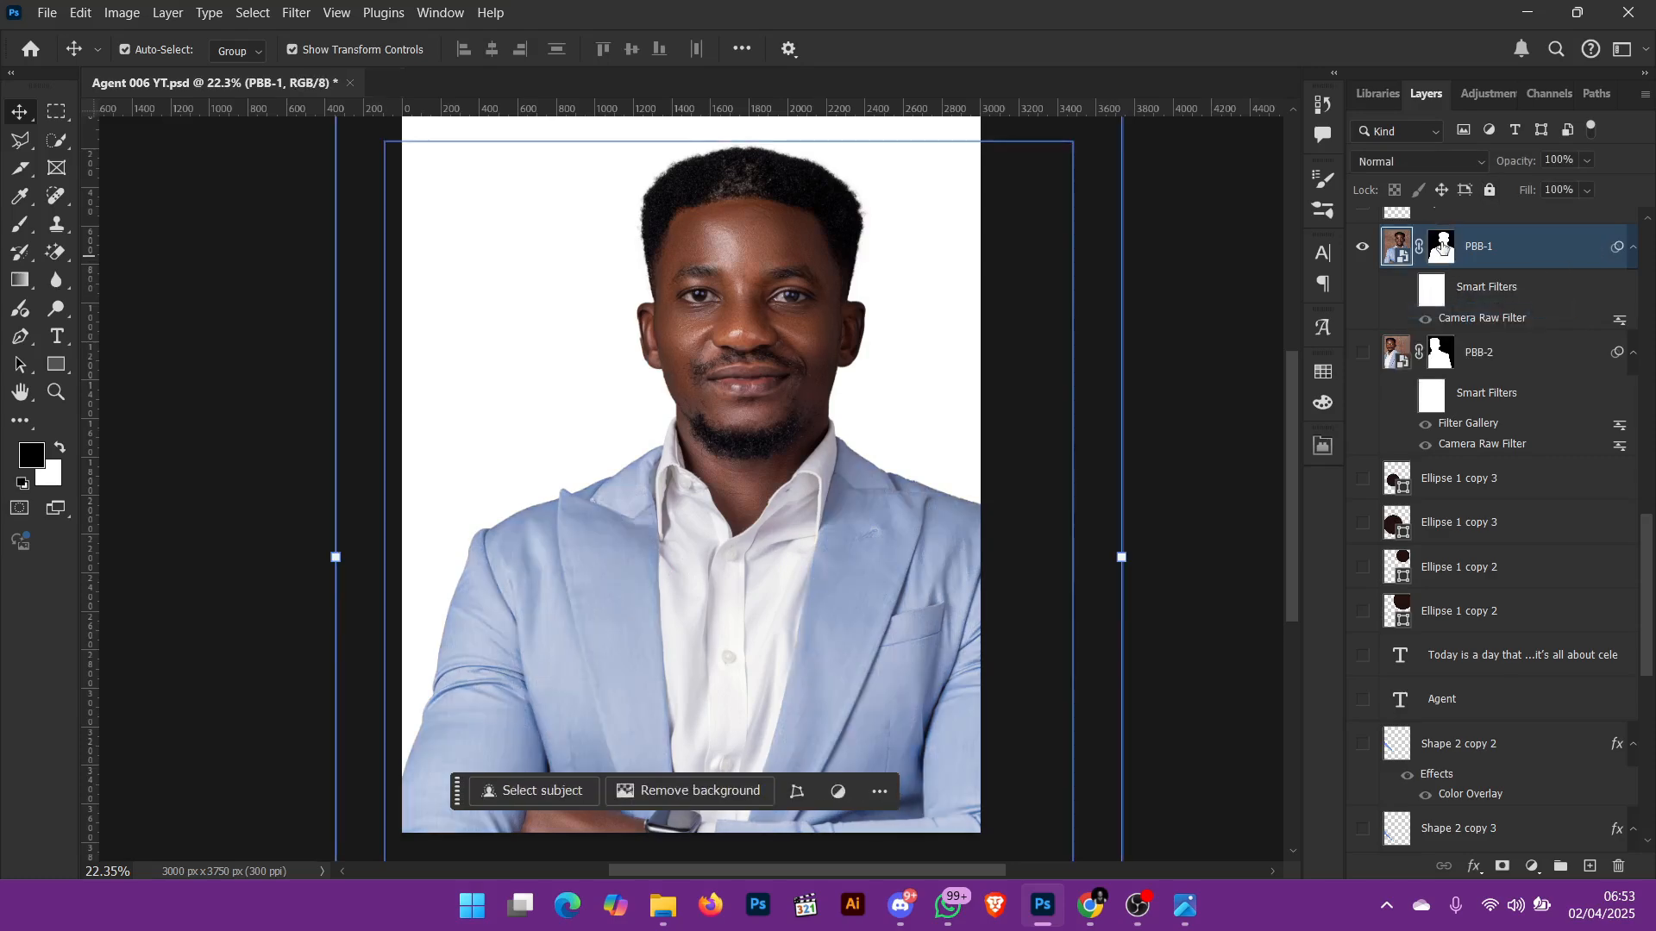
right_click(1445, 248)
left_click(1466, 251)
Step: Examine the unedited PBB-1 portrait up close, checking the face and the skin detail
scroll(1063, 443, "up", 1)
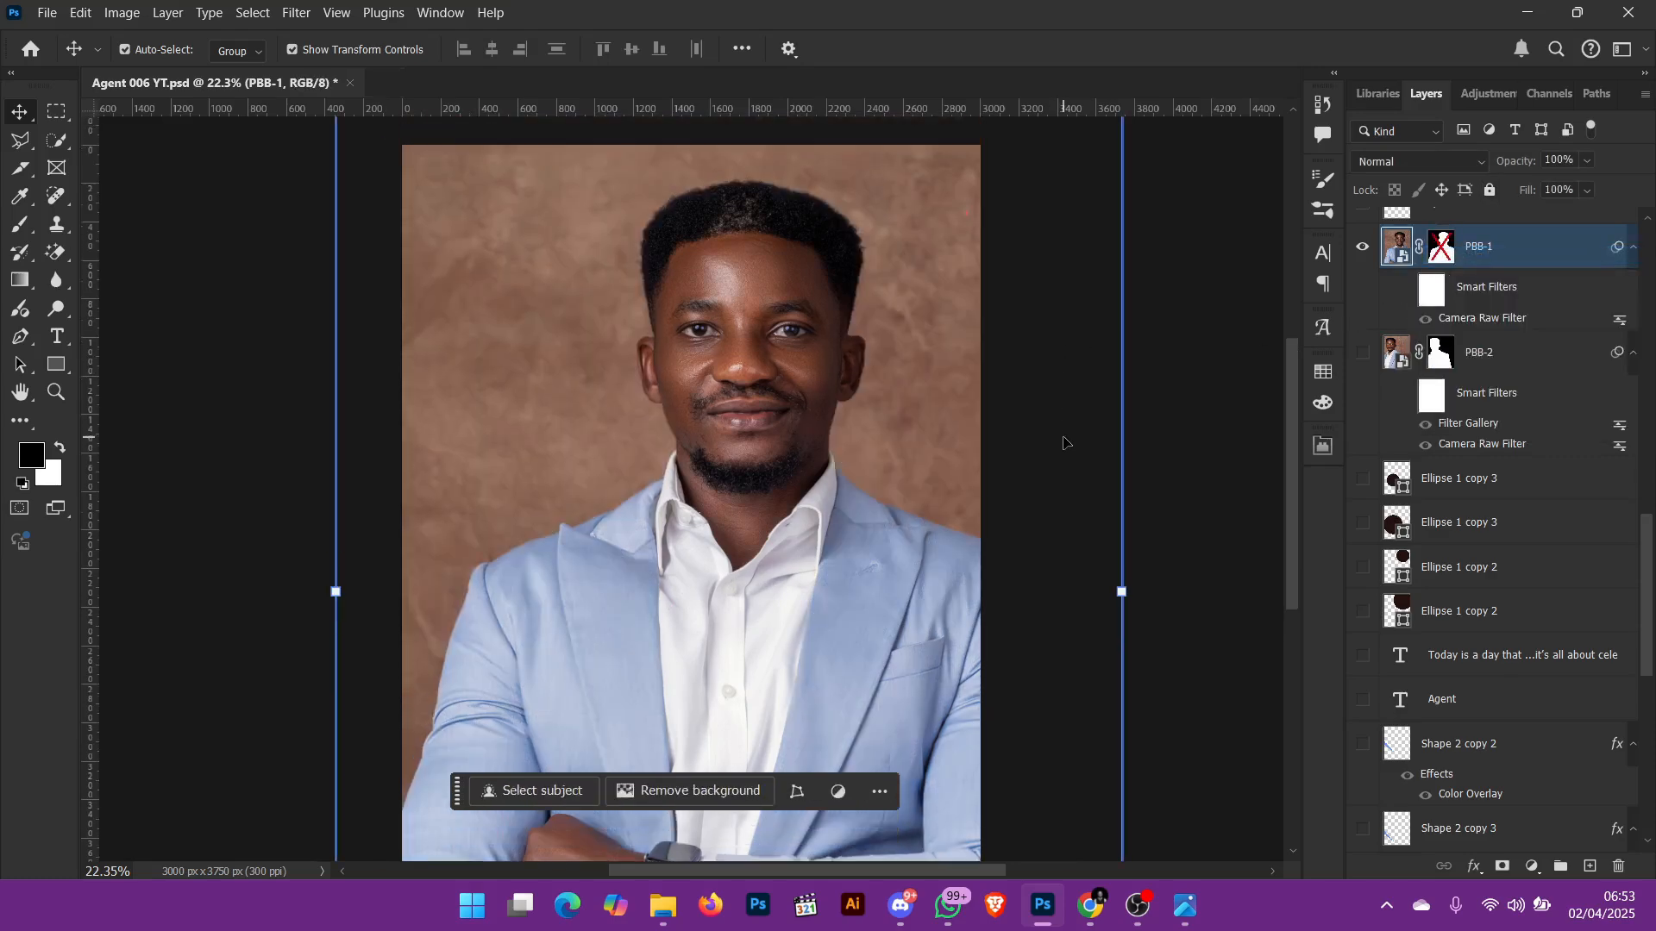
scroll(1063, 443, "down", 2)
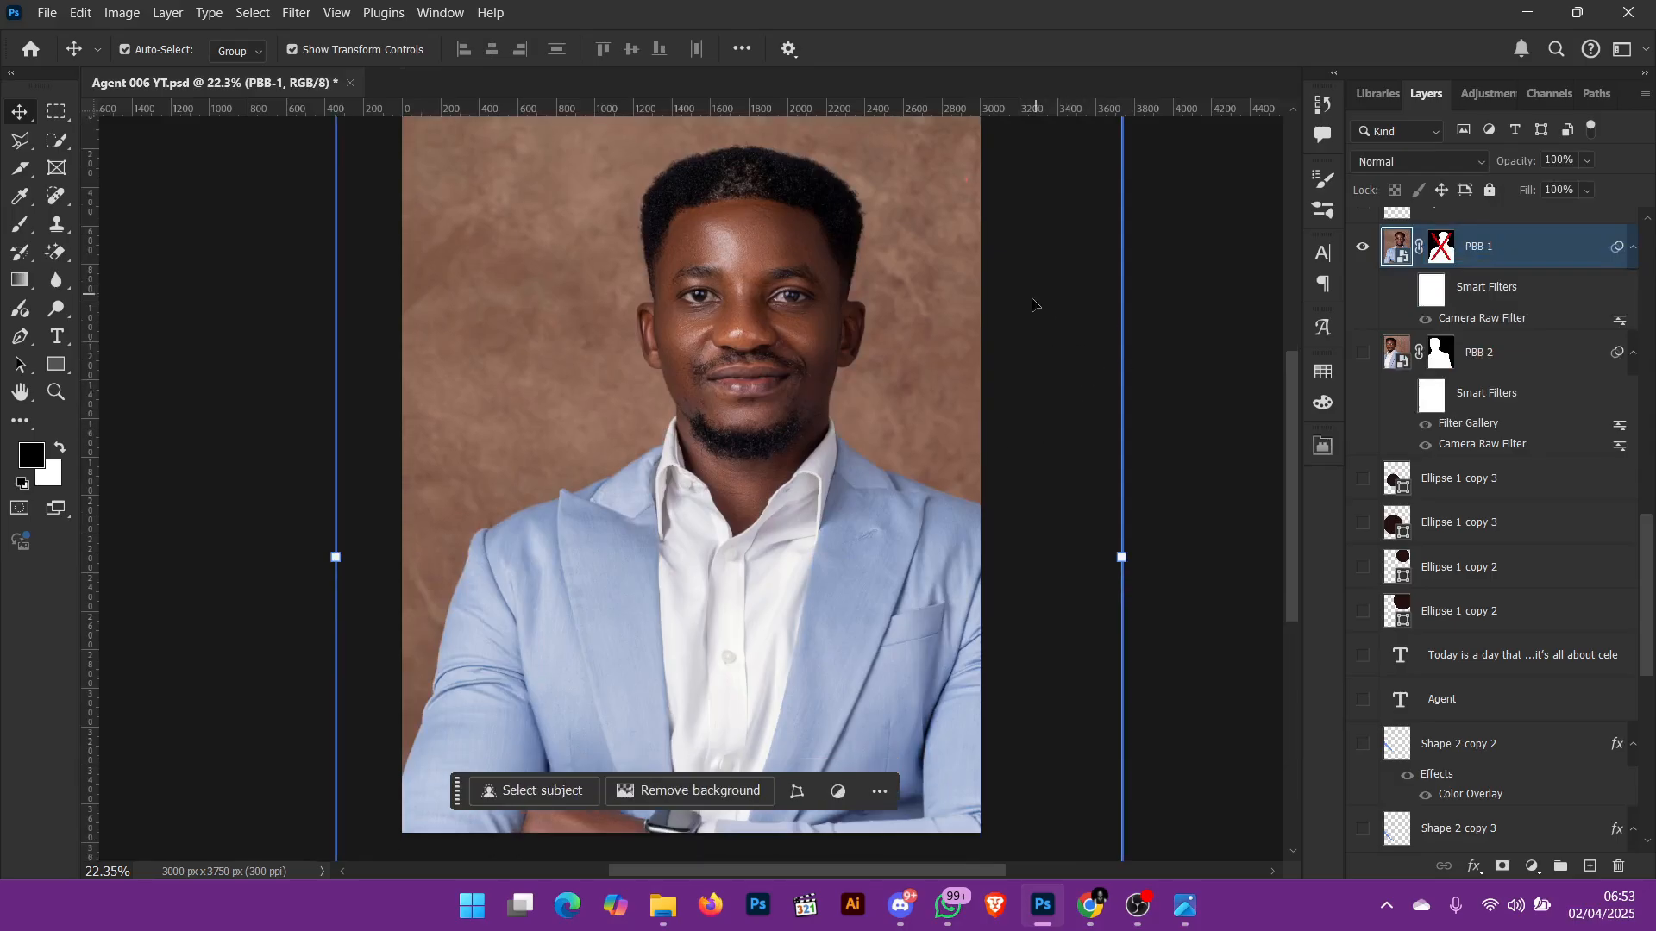
scroll(914, 379, "up", 1)
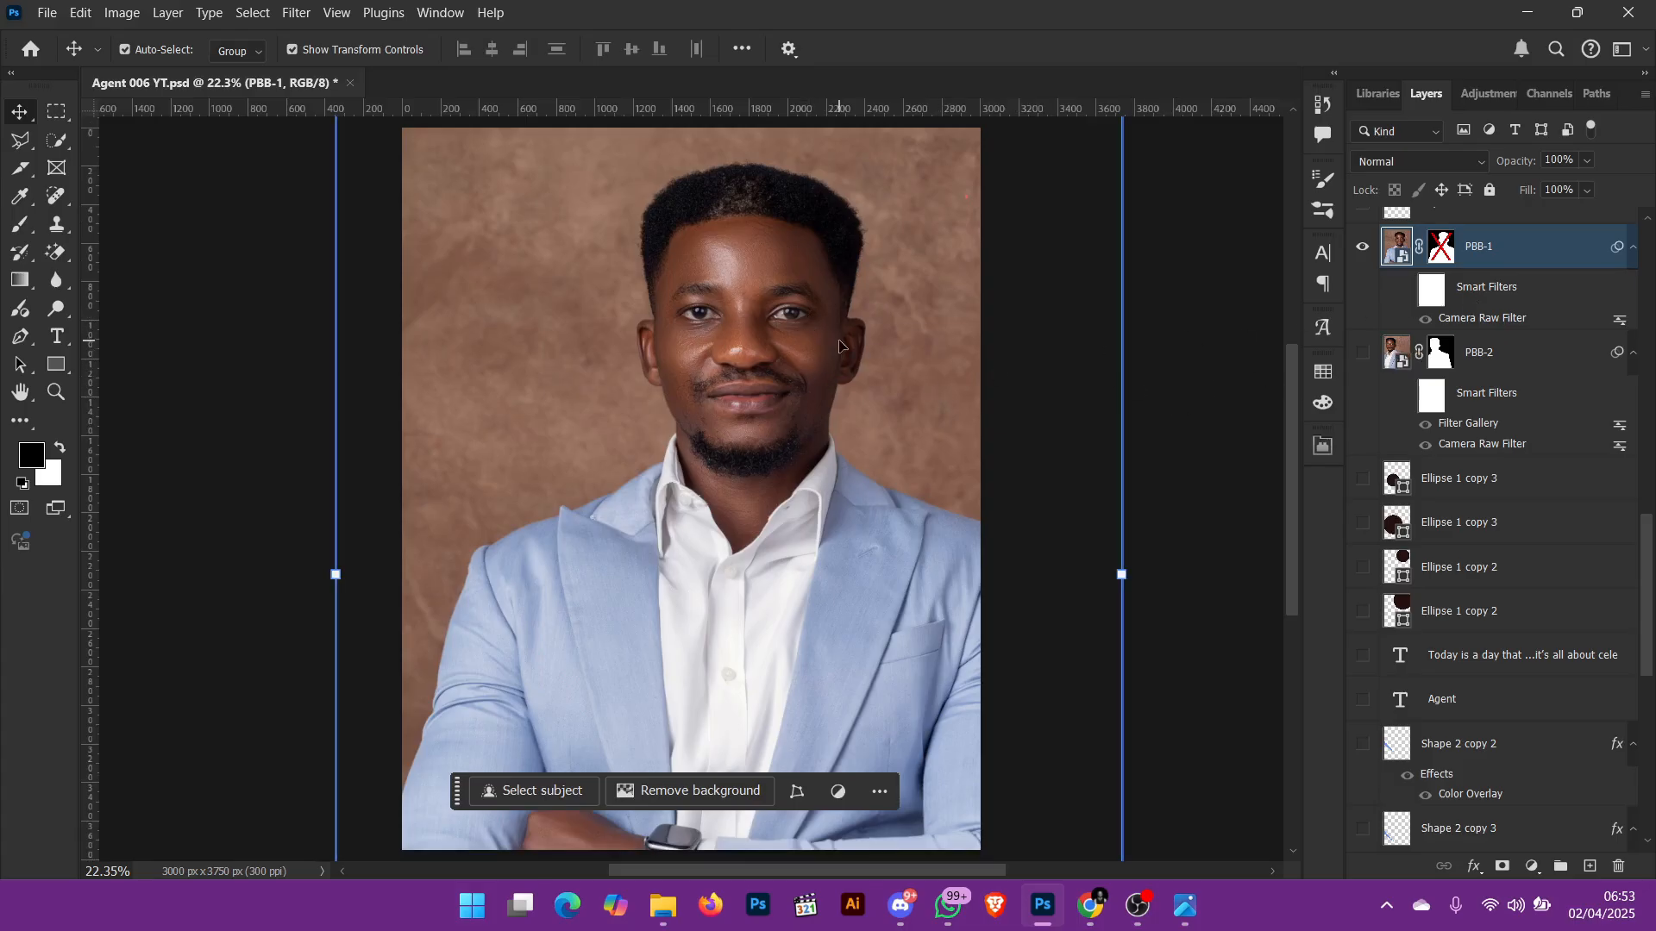
scroll(841, 346, "up", 1)
scroll(843, 349, "down", 1)
key("ctrl+plus")
key("ctrl+plus")
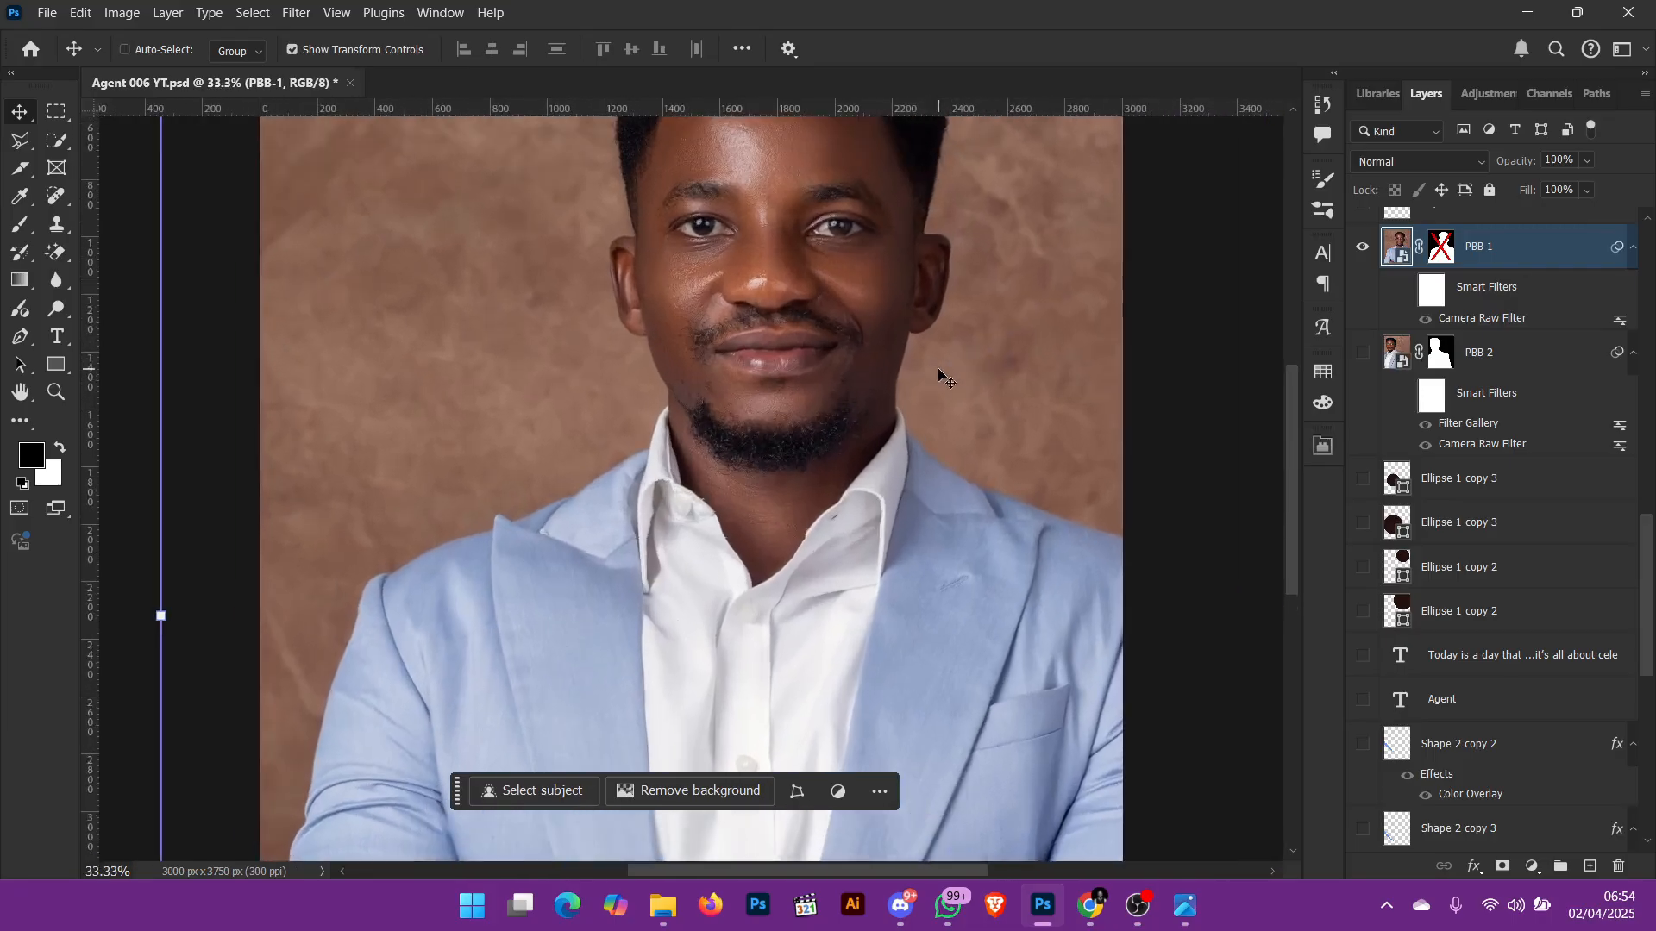
scroll(991, 392, "up", 5)
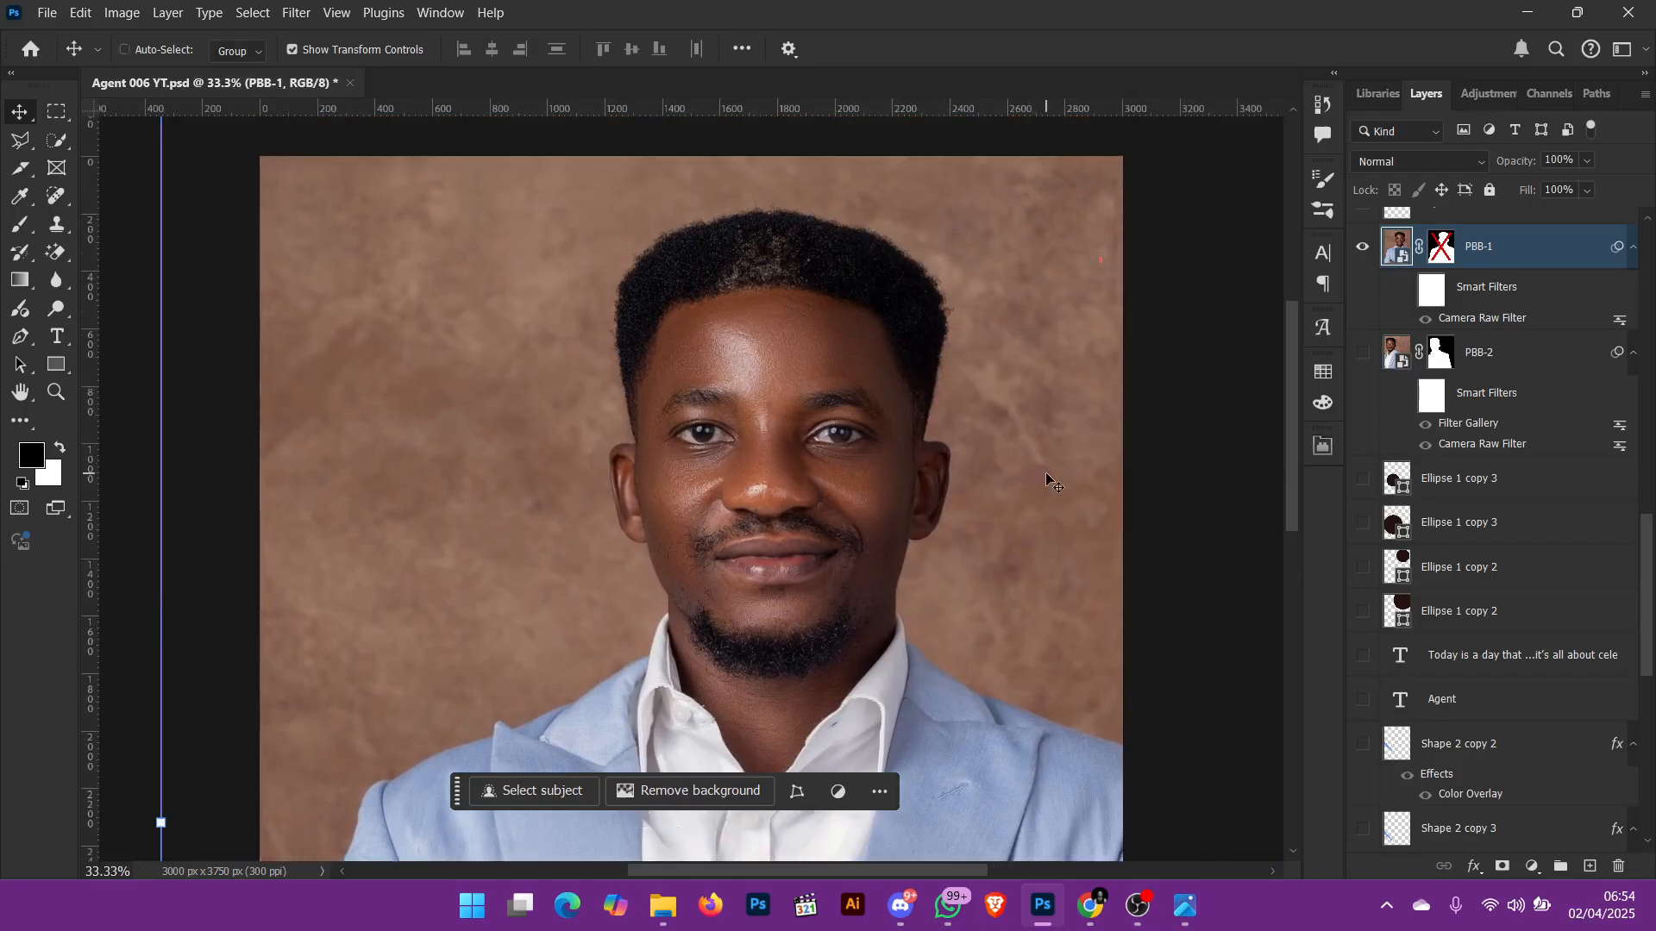
key("ctrl+plus")
key("ctrl+plus")
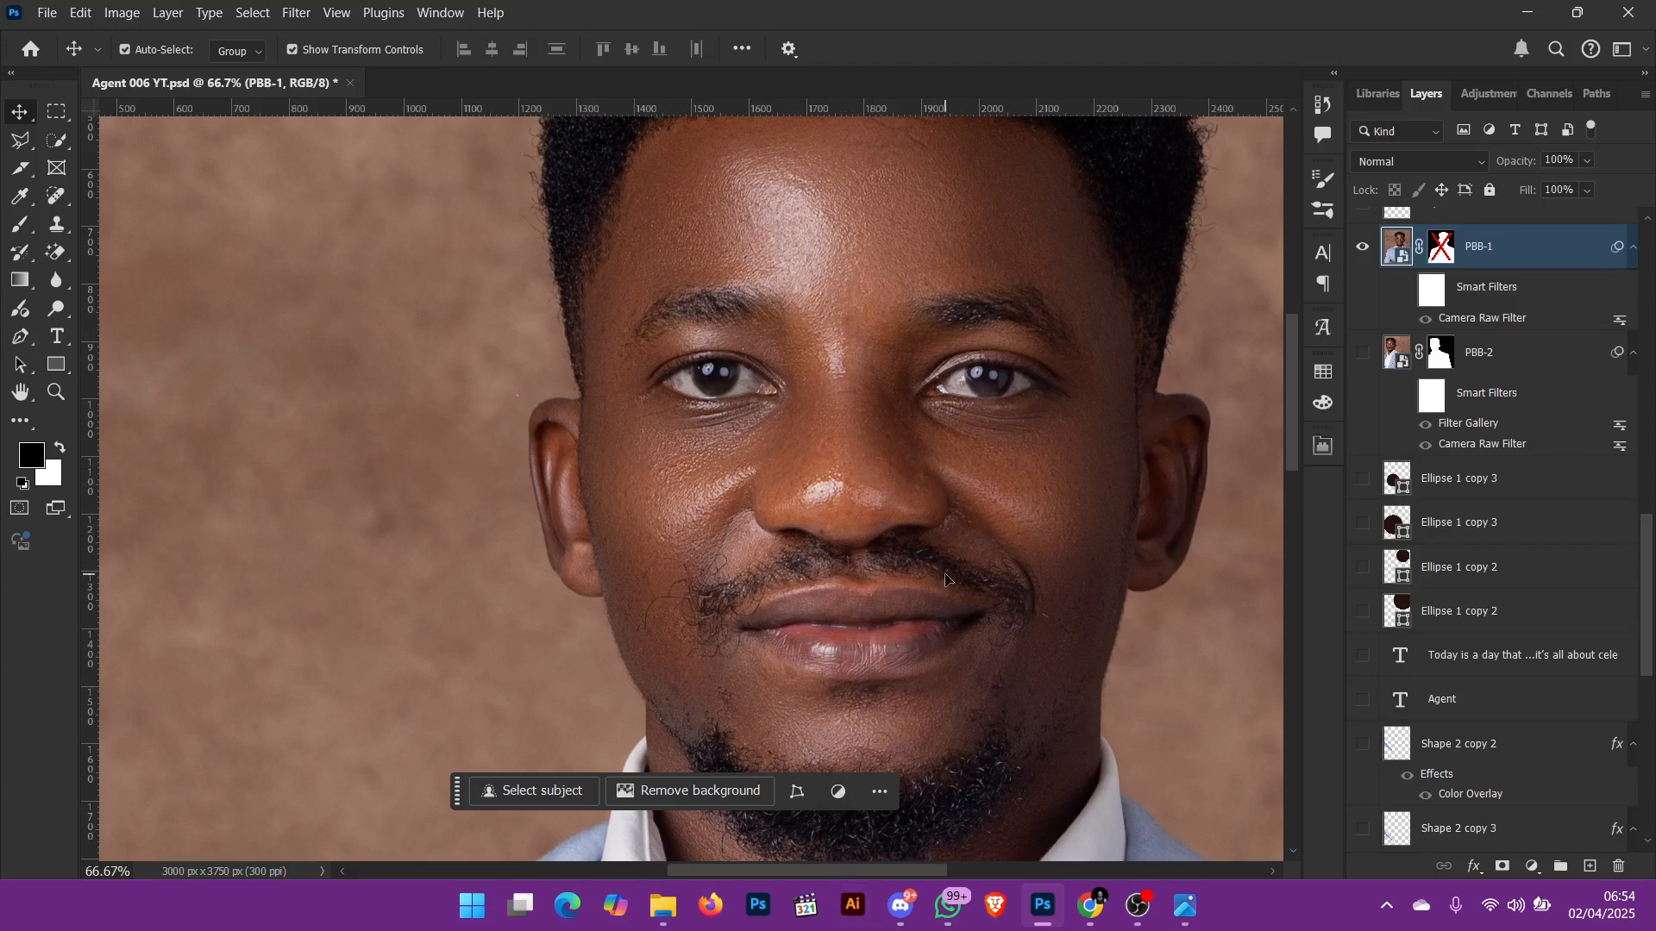
scroll(946, 580, "down", 5)
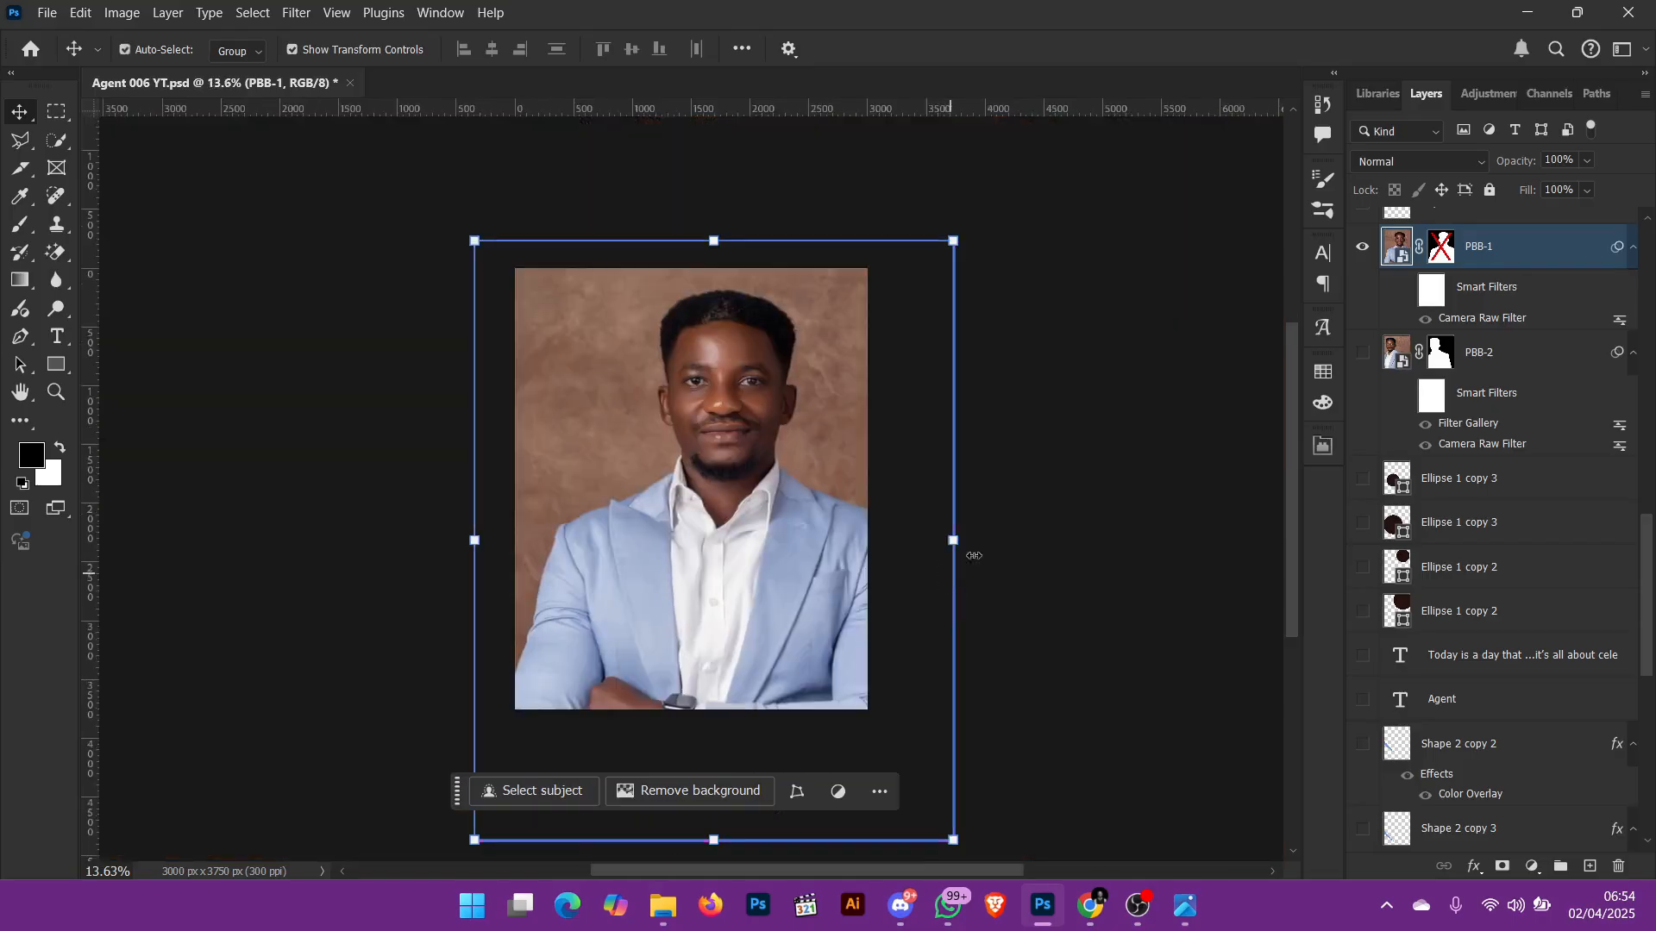
left_click(1061, 452)
key("ctrl+0")
Step: Select the PBB-1 portrait layer on the canvas
left_click(1056, 445)
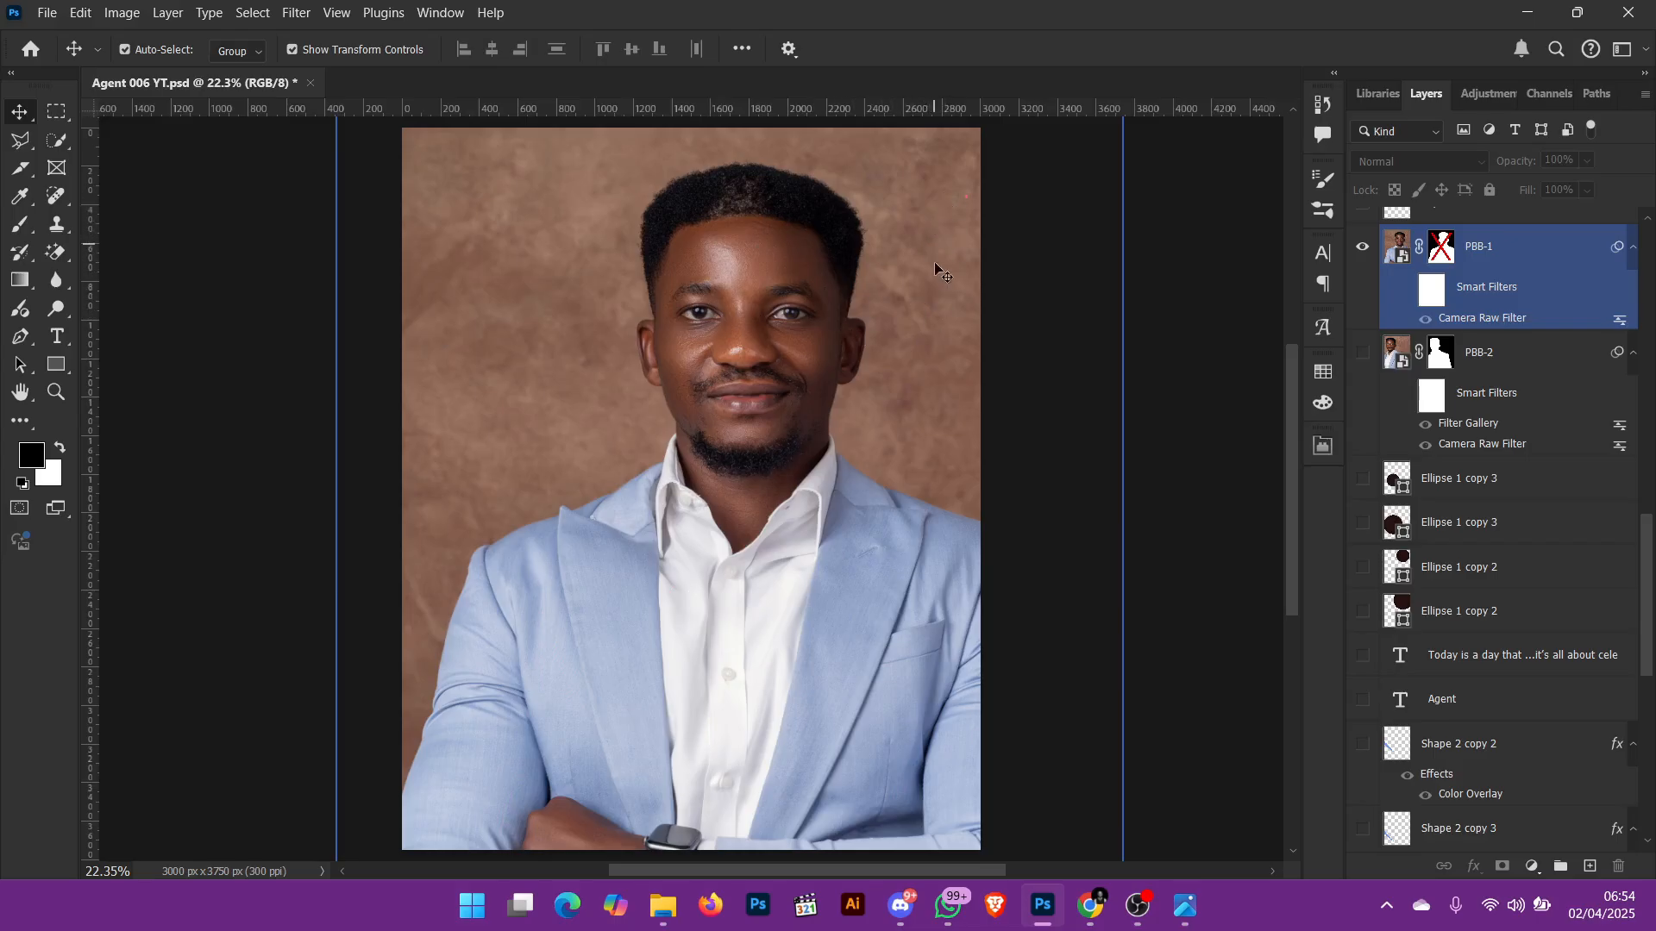
left_click(1194, 301)
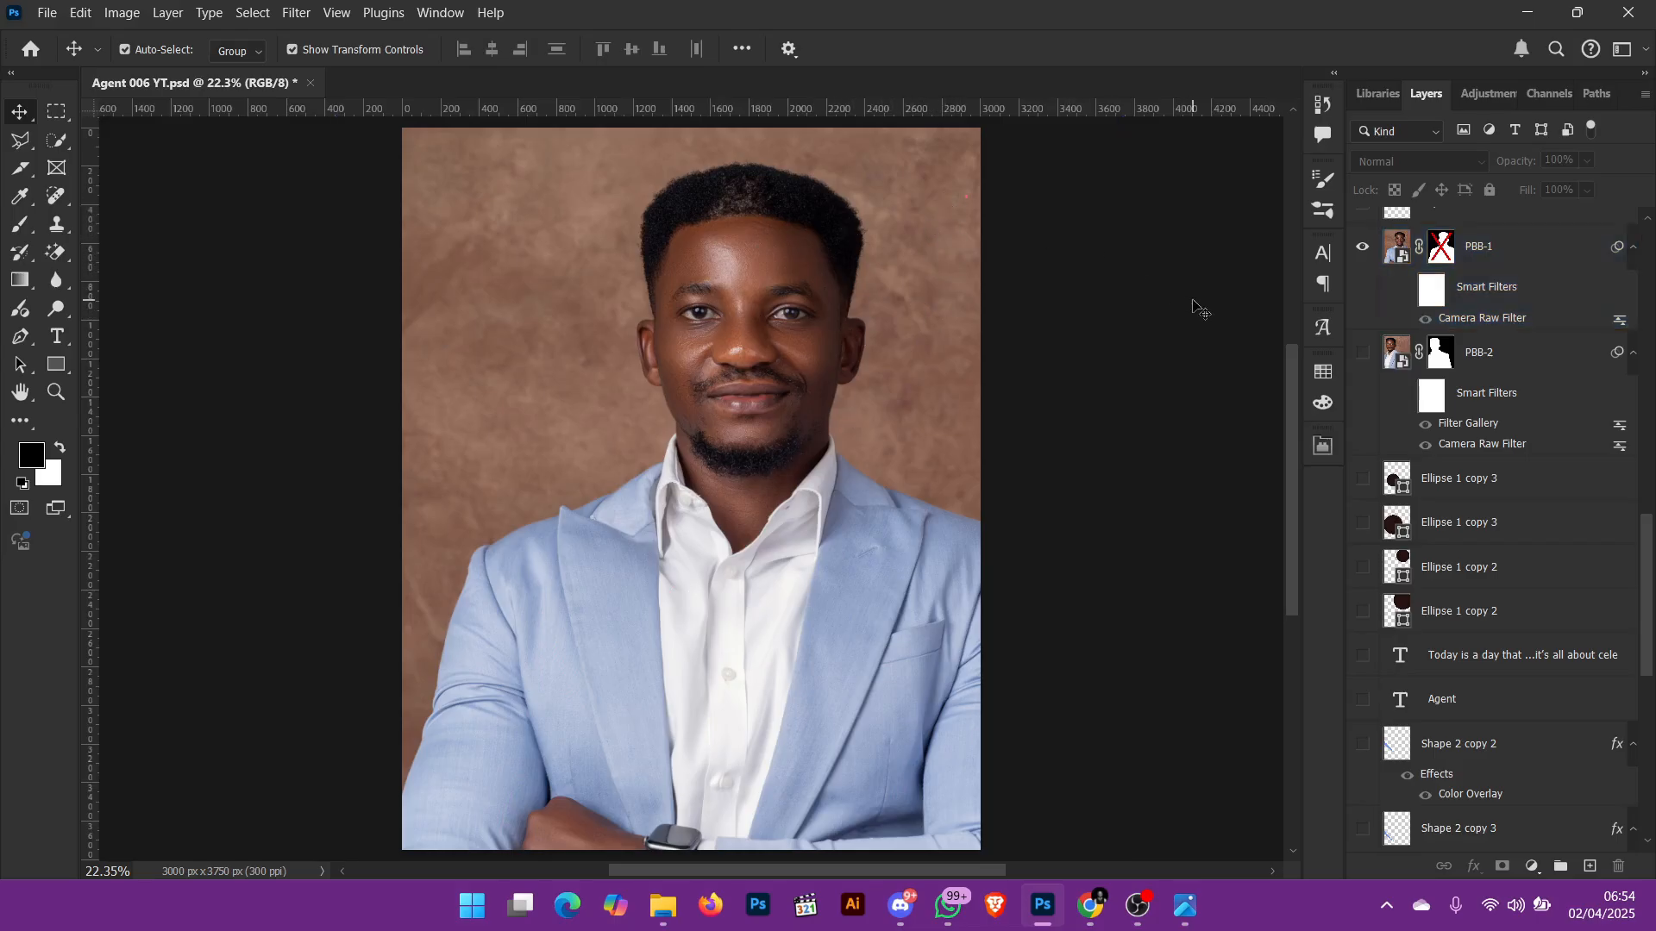
left_click(849, 316, "ctrl")
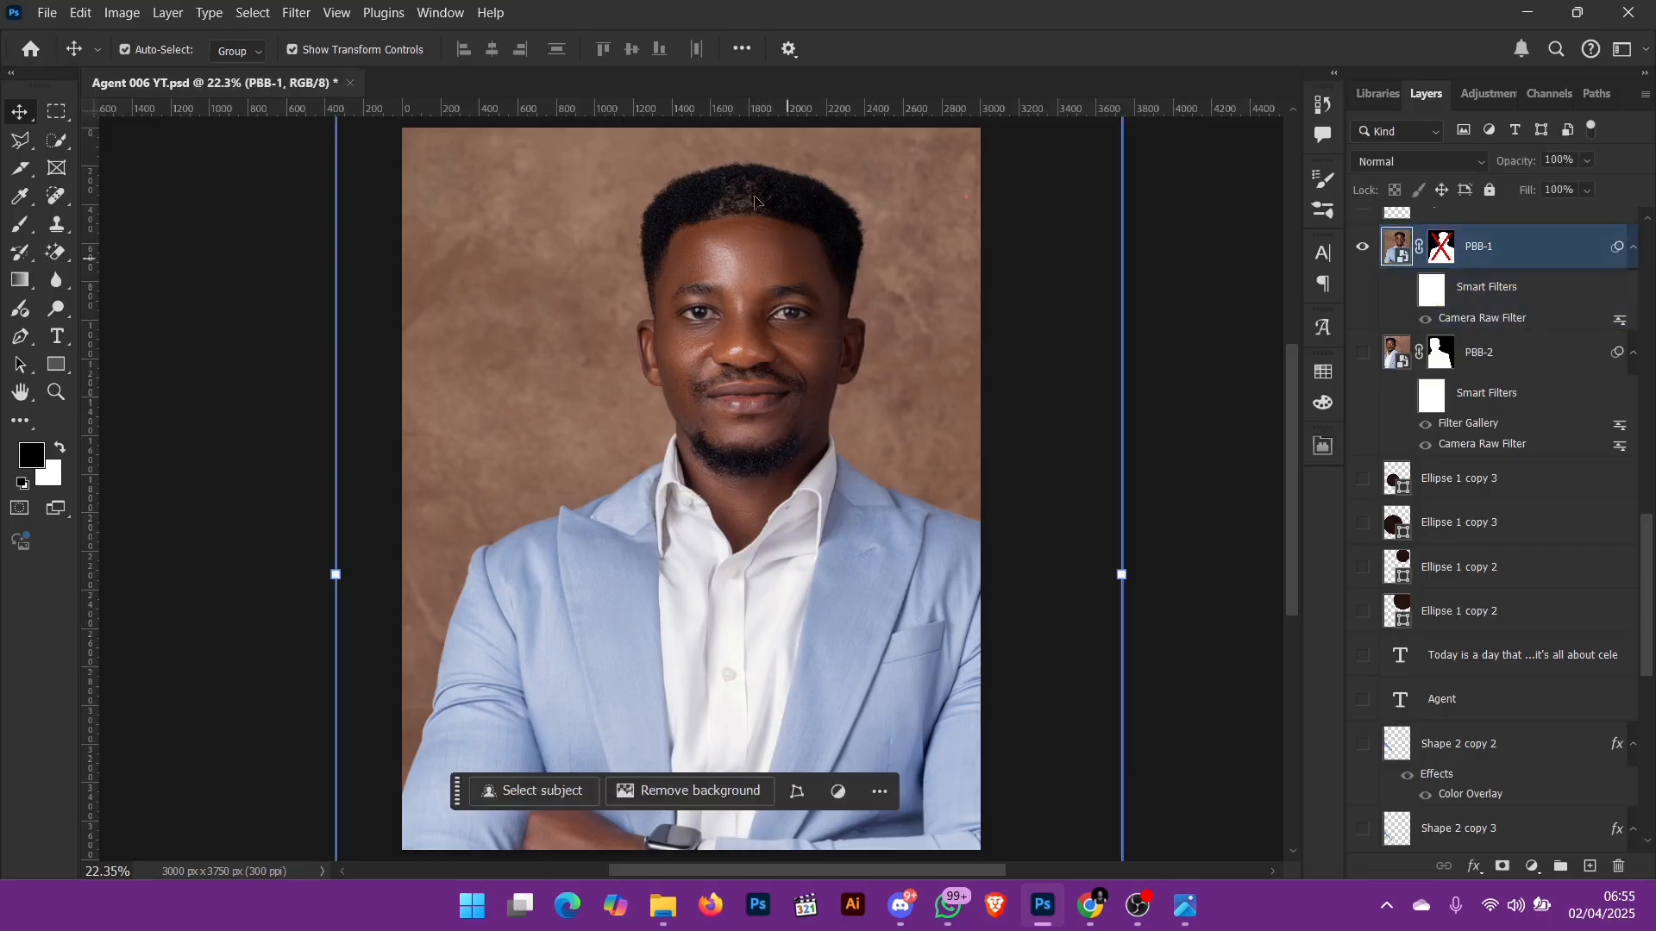
Step: Sample the brown skin tone on the portrait's forehead as the foreground colour
left_click(790, 278)
key("i")
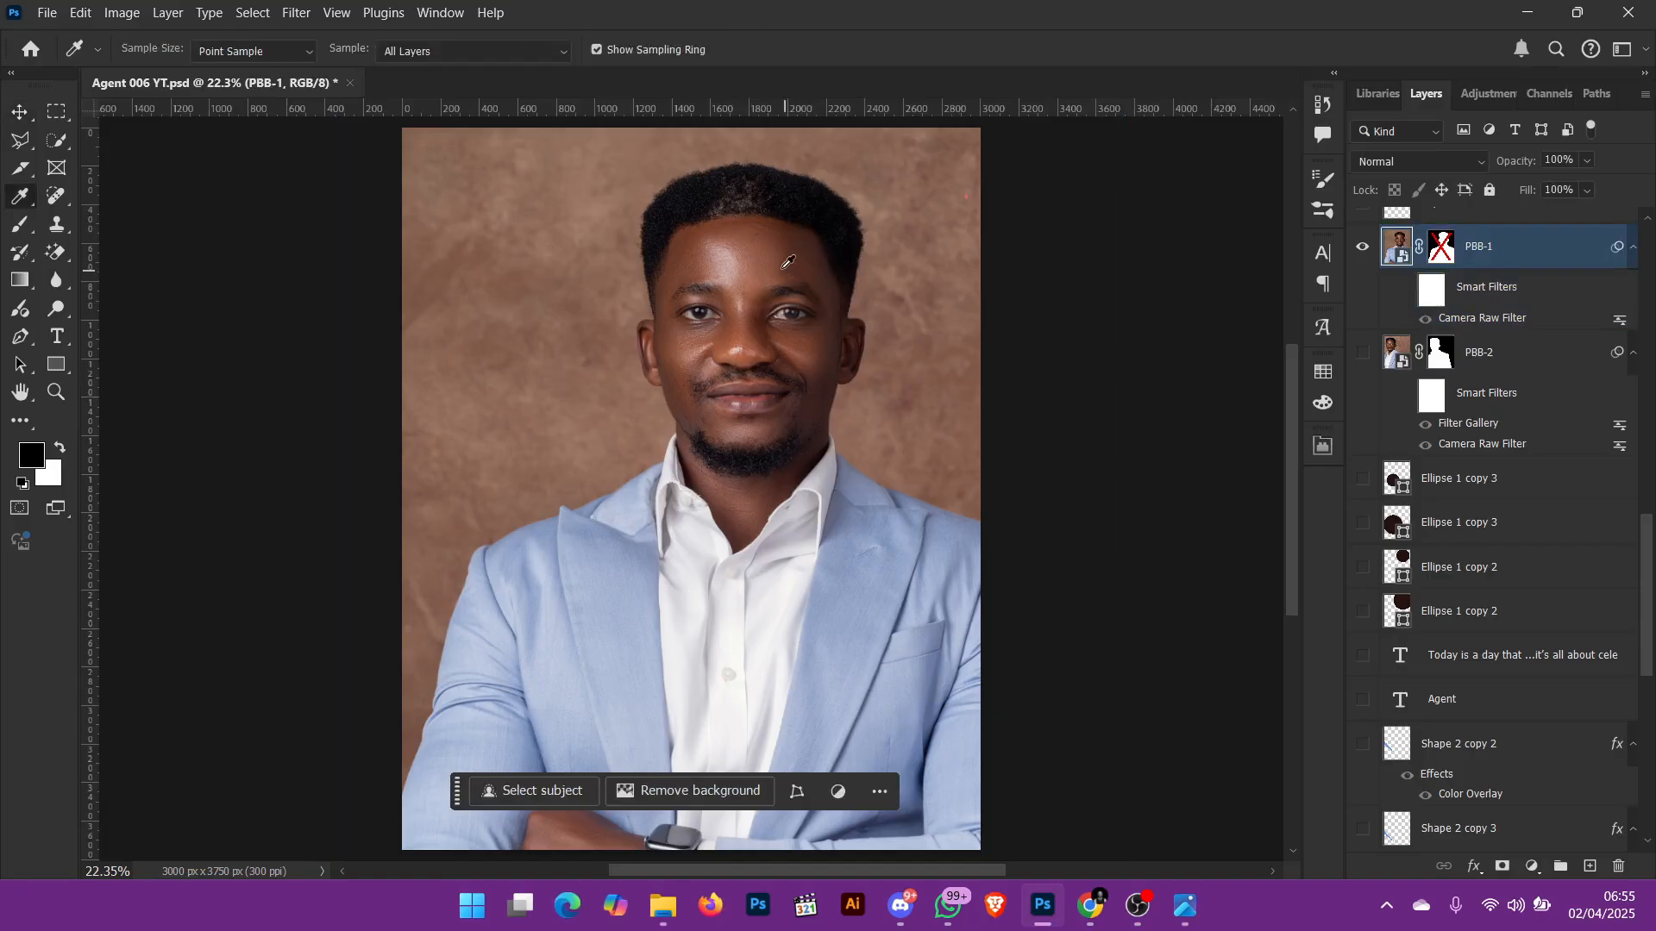
left_click(774, 250)
Step: Examine the colour values of the portrait's skin, blazer, hair and backdrop in the foreground colour picker, keeping the current colour
left_click(32, 455)
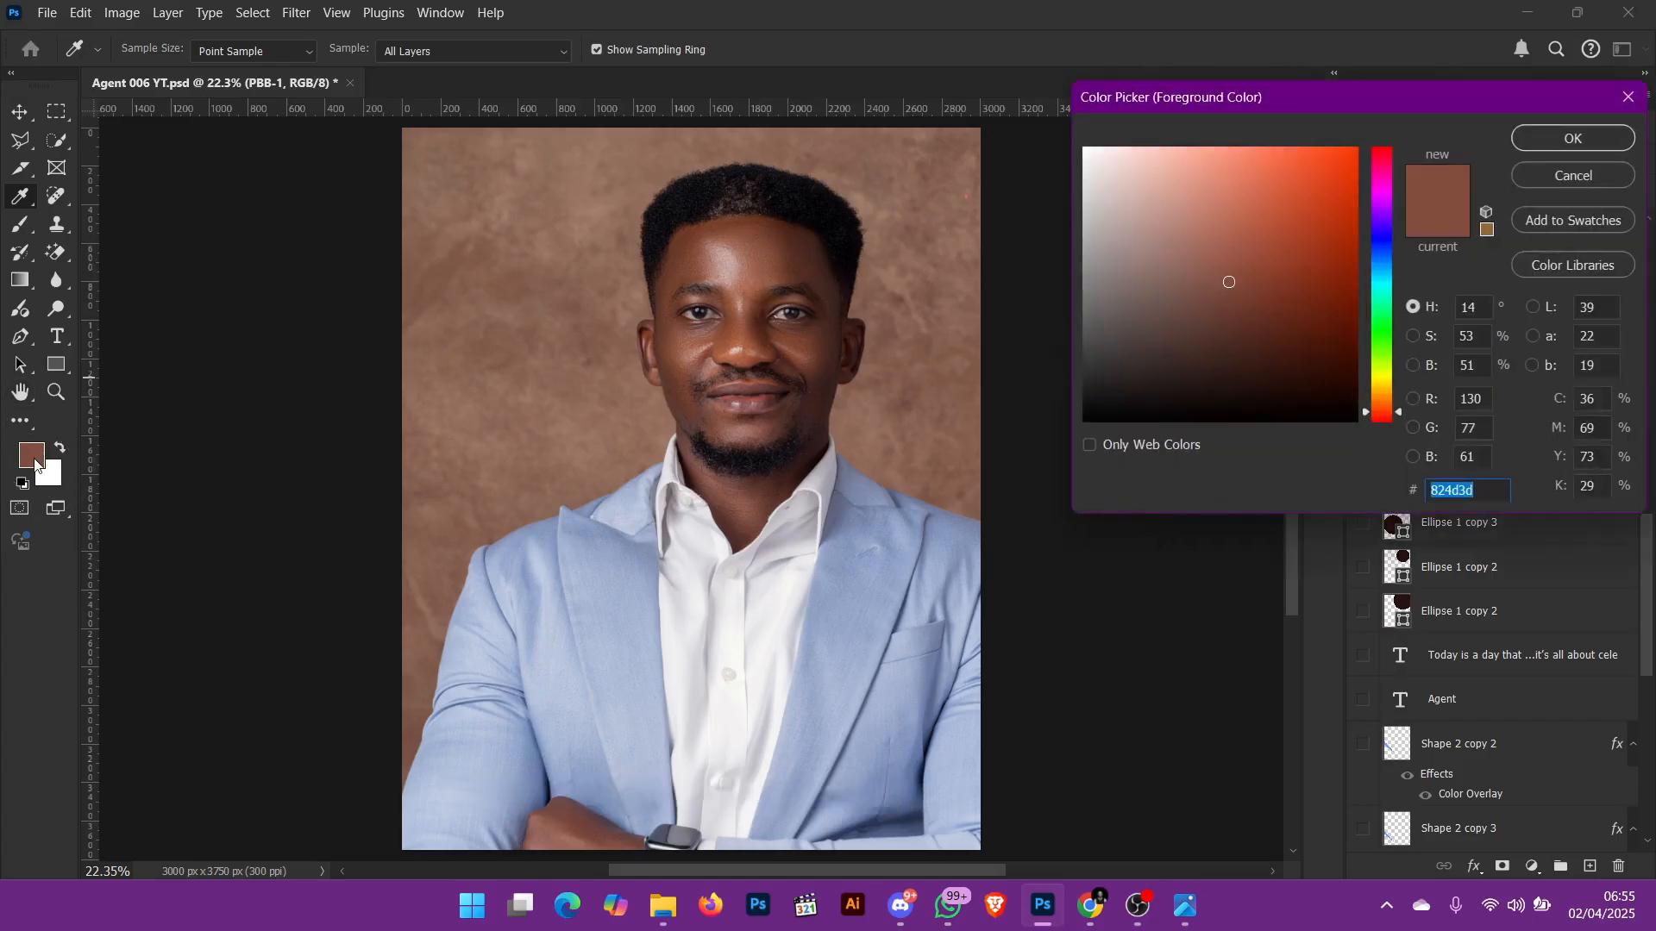
left_click(801, 355)
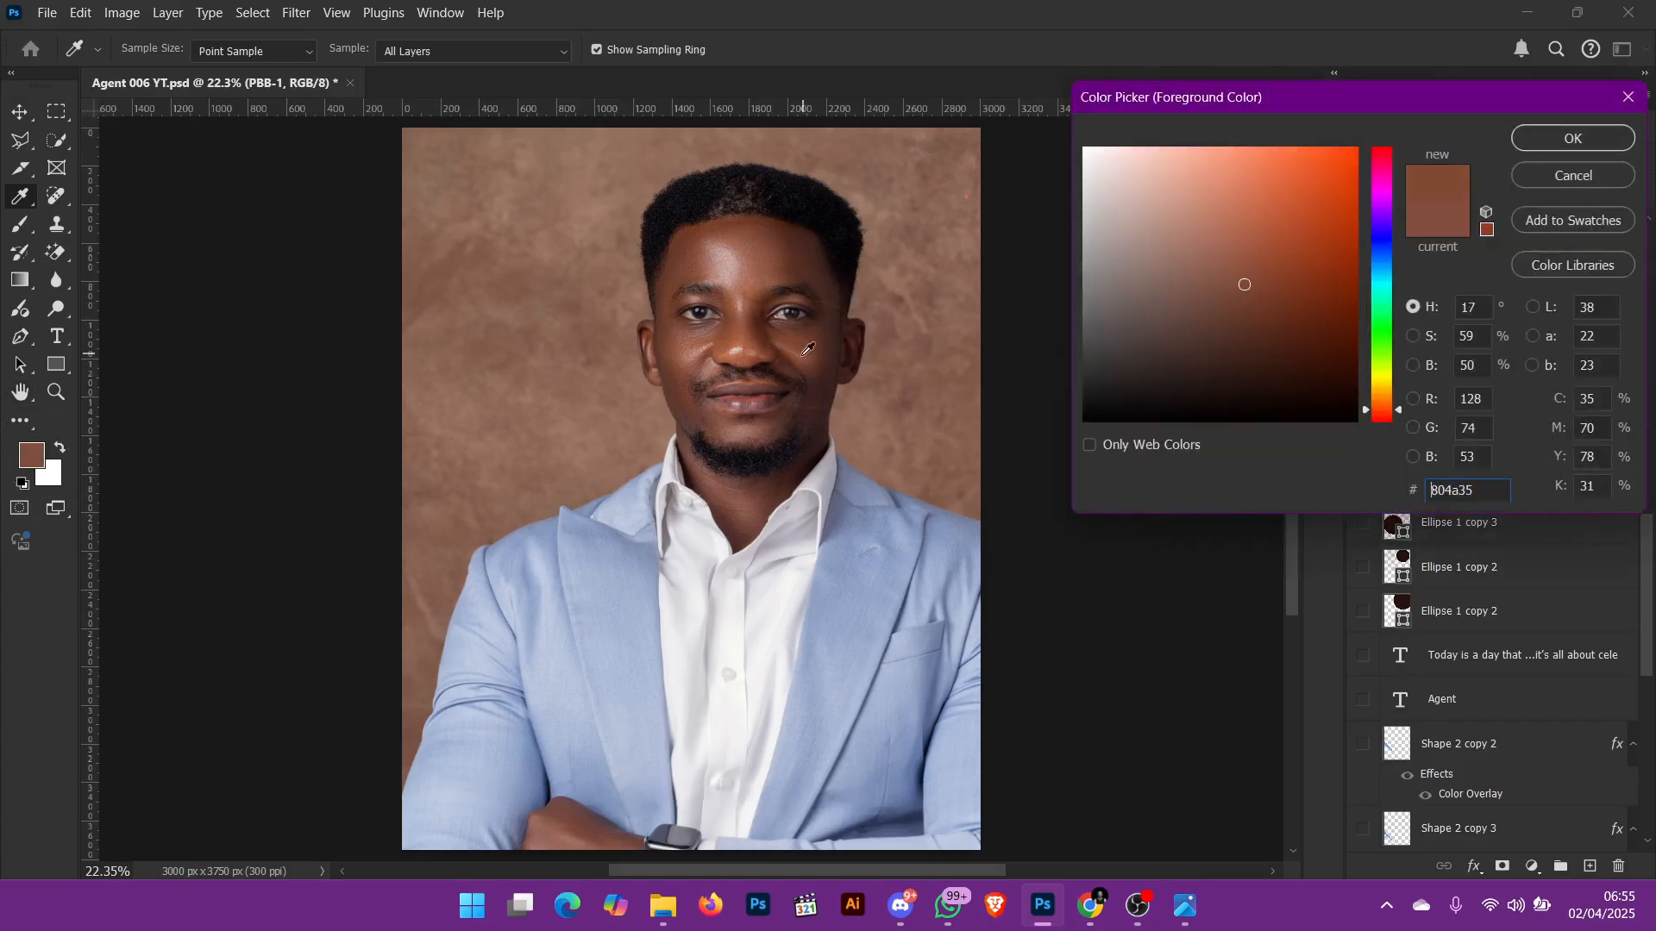
left_click(746, 328)
left_click(726, 349)
left_click(628, 574)
left_click(807, 643)
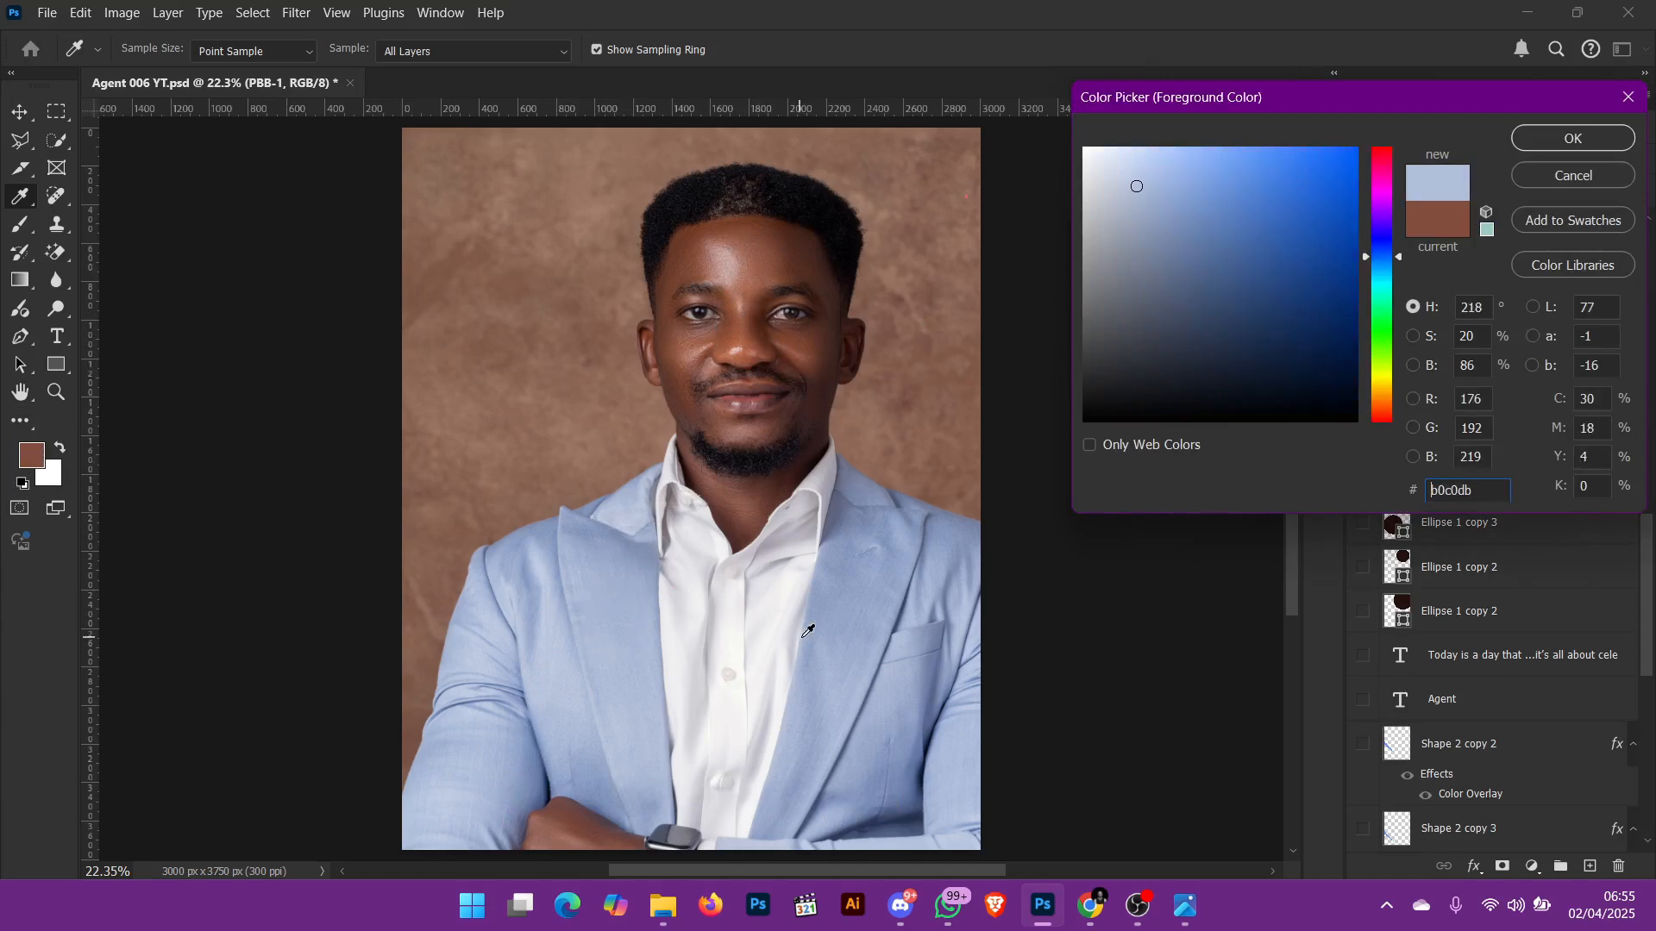
left_click(904, 491)
left_click(858, 558)
left_click(683, 394)
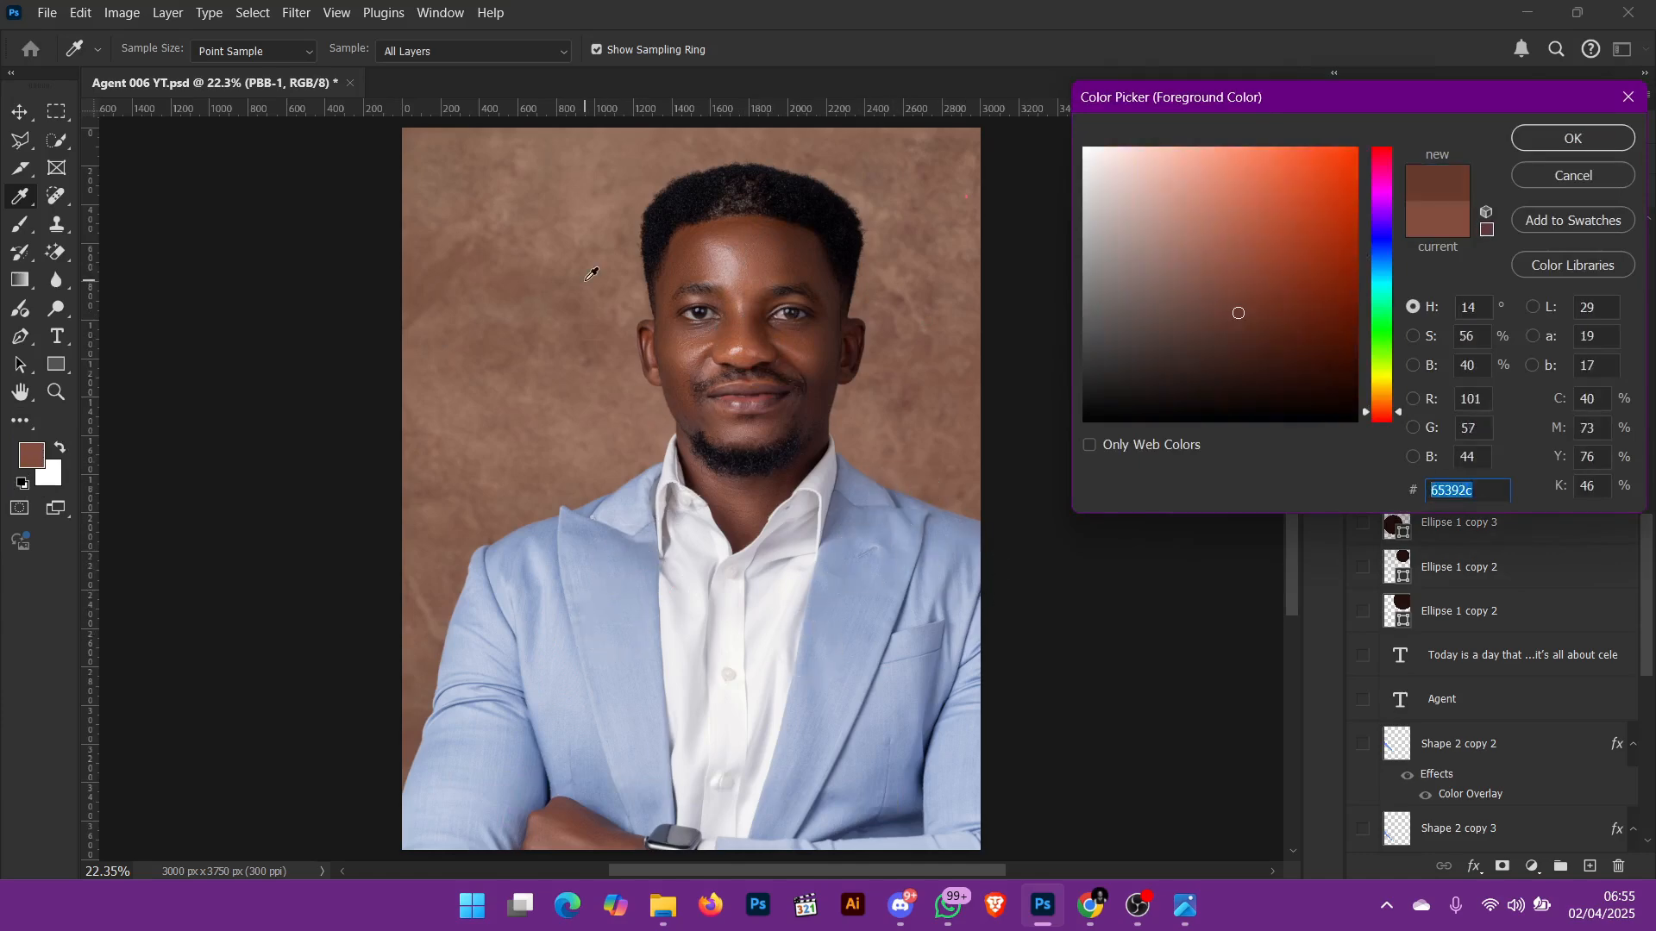
left_click(543, 343)
left_click(441, 442)
left_click(827, 515)
left_click(661, 333)
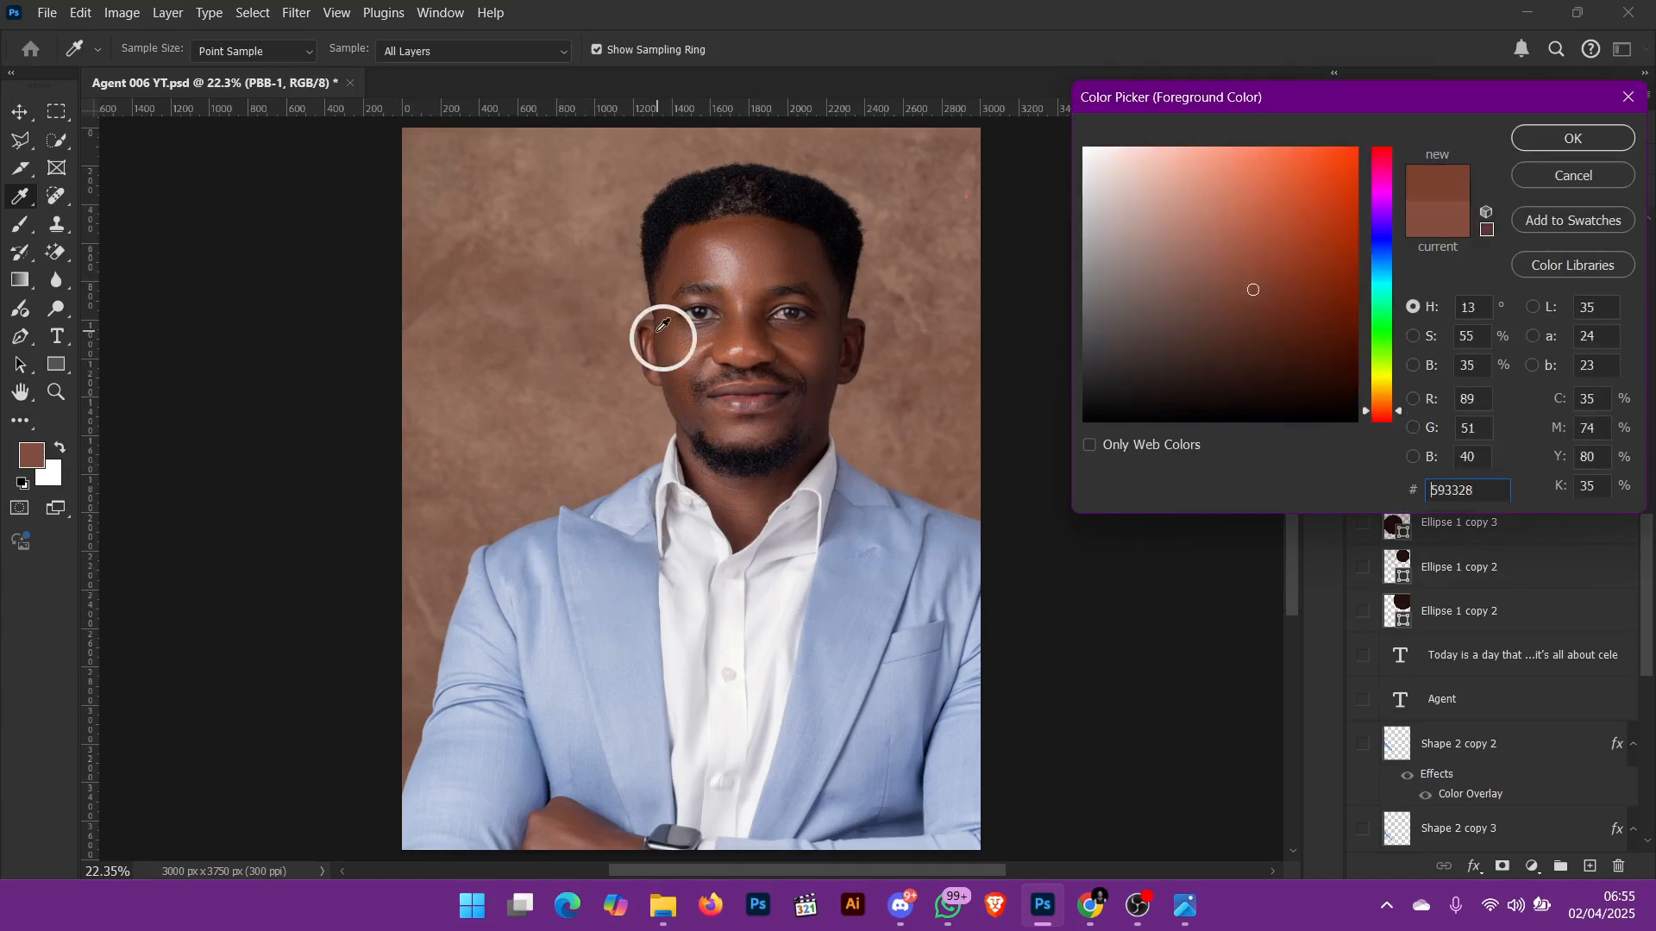
left_click(651, 207)
left_click(863, 259)
left_click(828, 288)
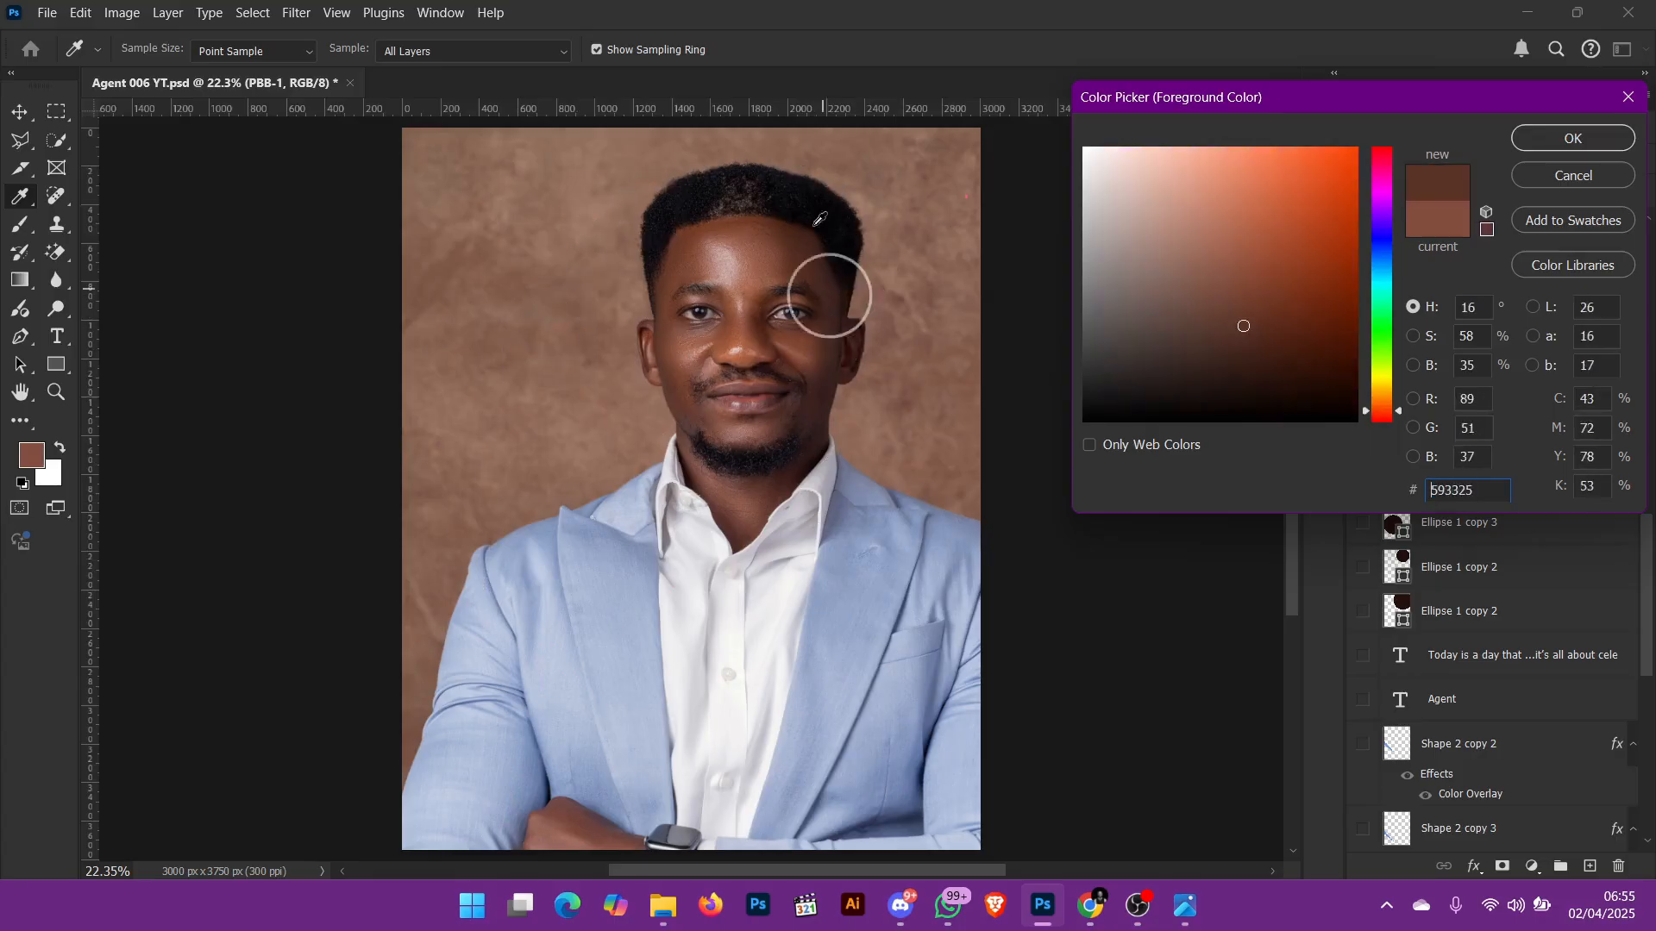
left_click(753, 193)
left_click(806, 366)
left_click(837, 516)
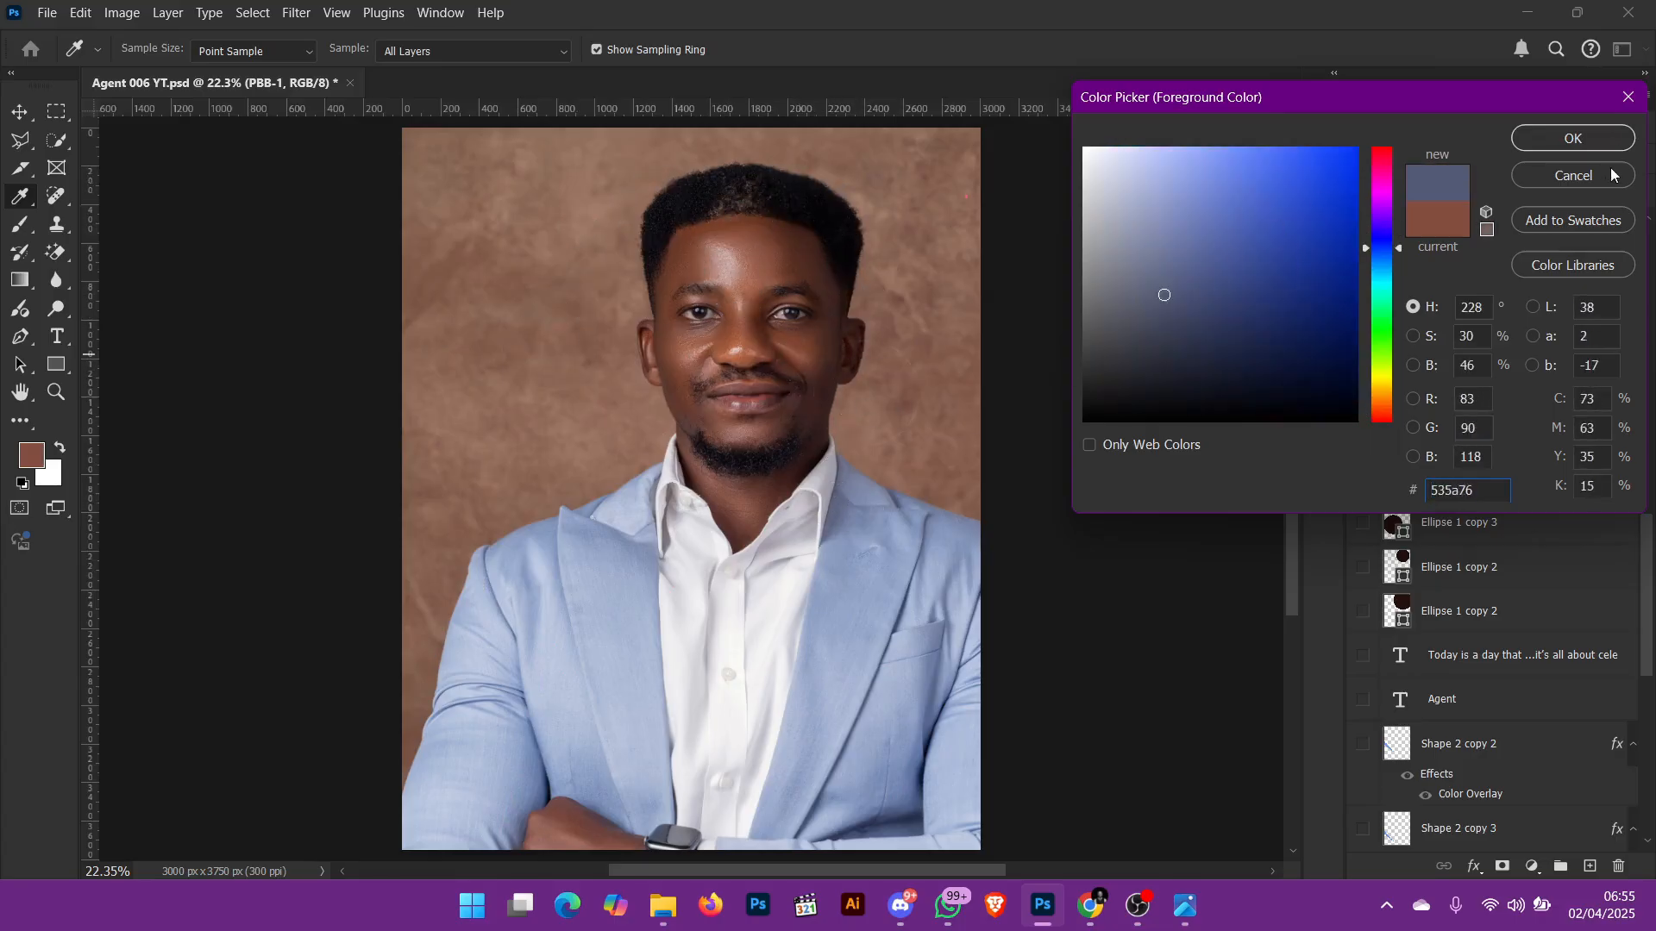
left_click(1573, 175)
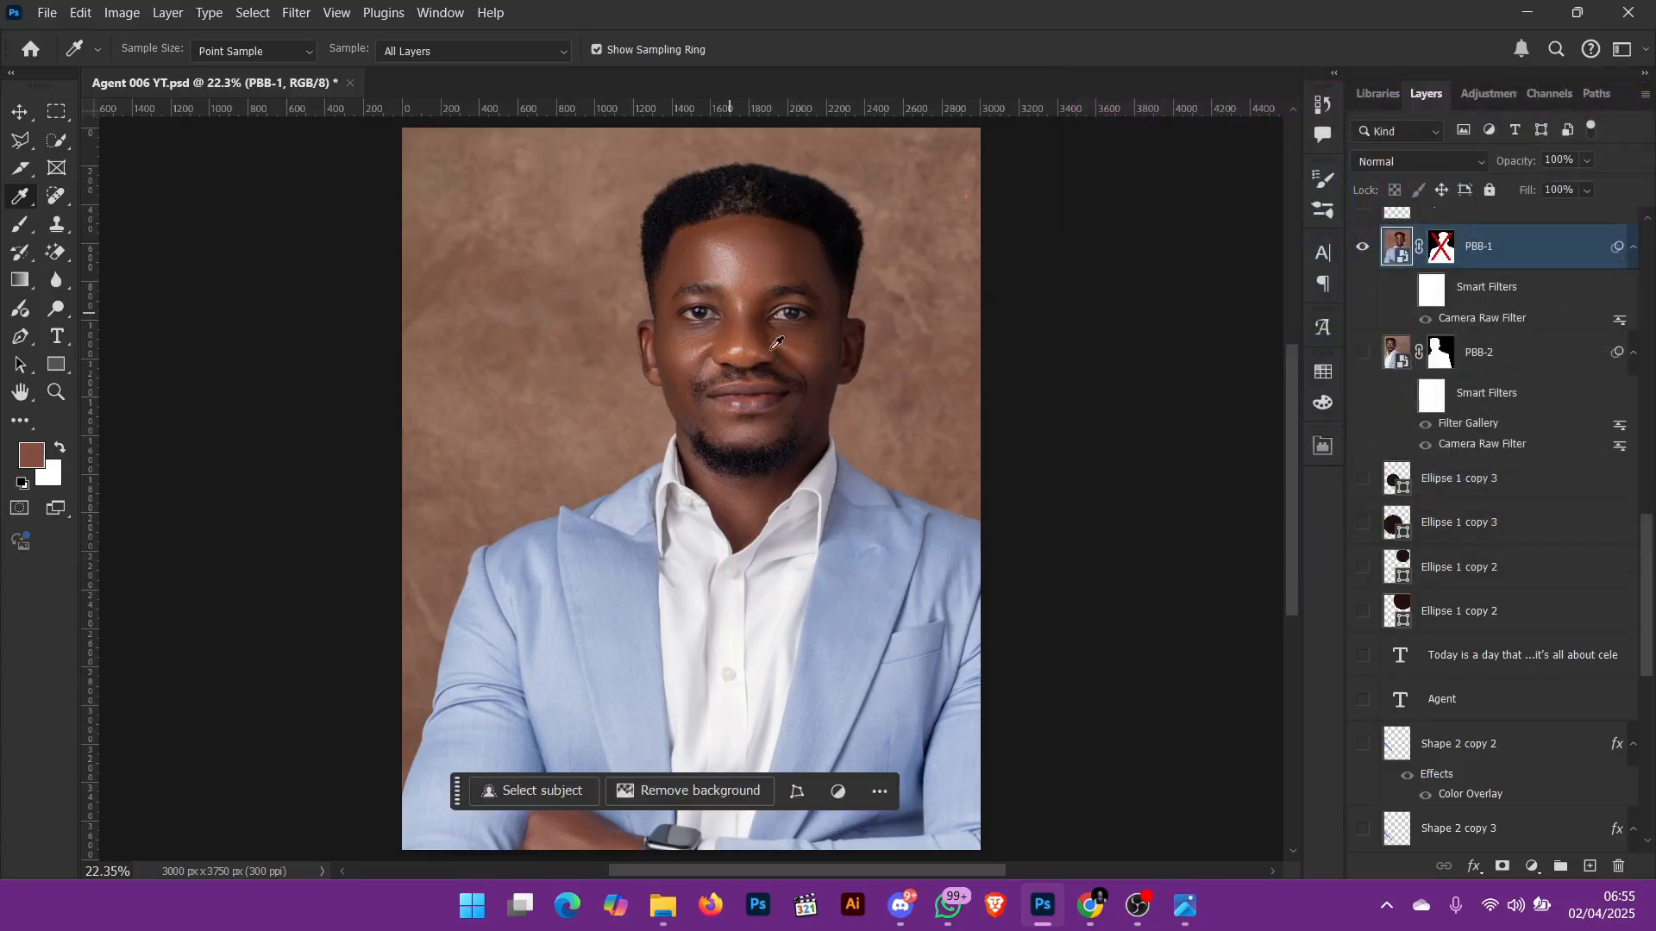
Step: Hide the PBB-1 portrait, show the Color Fill 3 layer, and check its fill colour without changing it
left_click(1371, 256)
scroll(1477, 643, "down", 10)
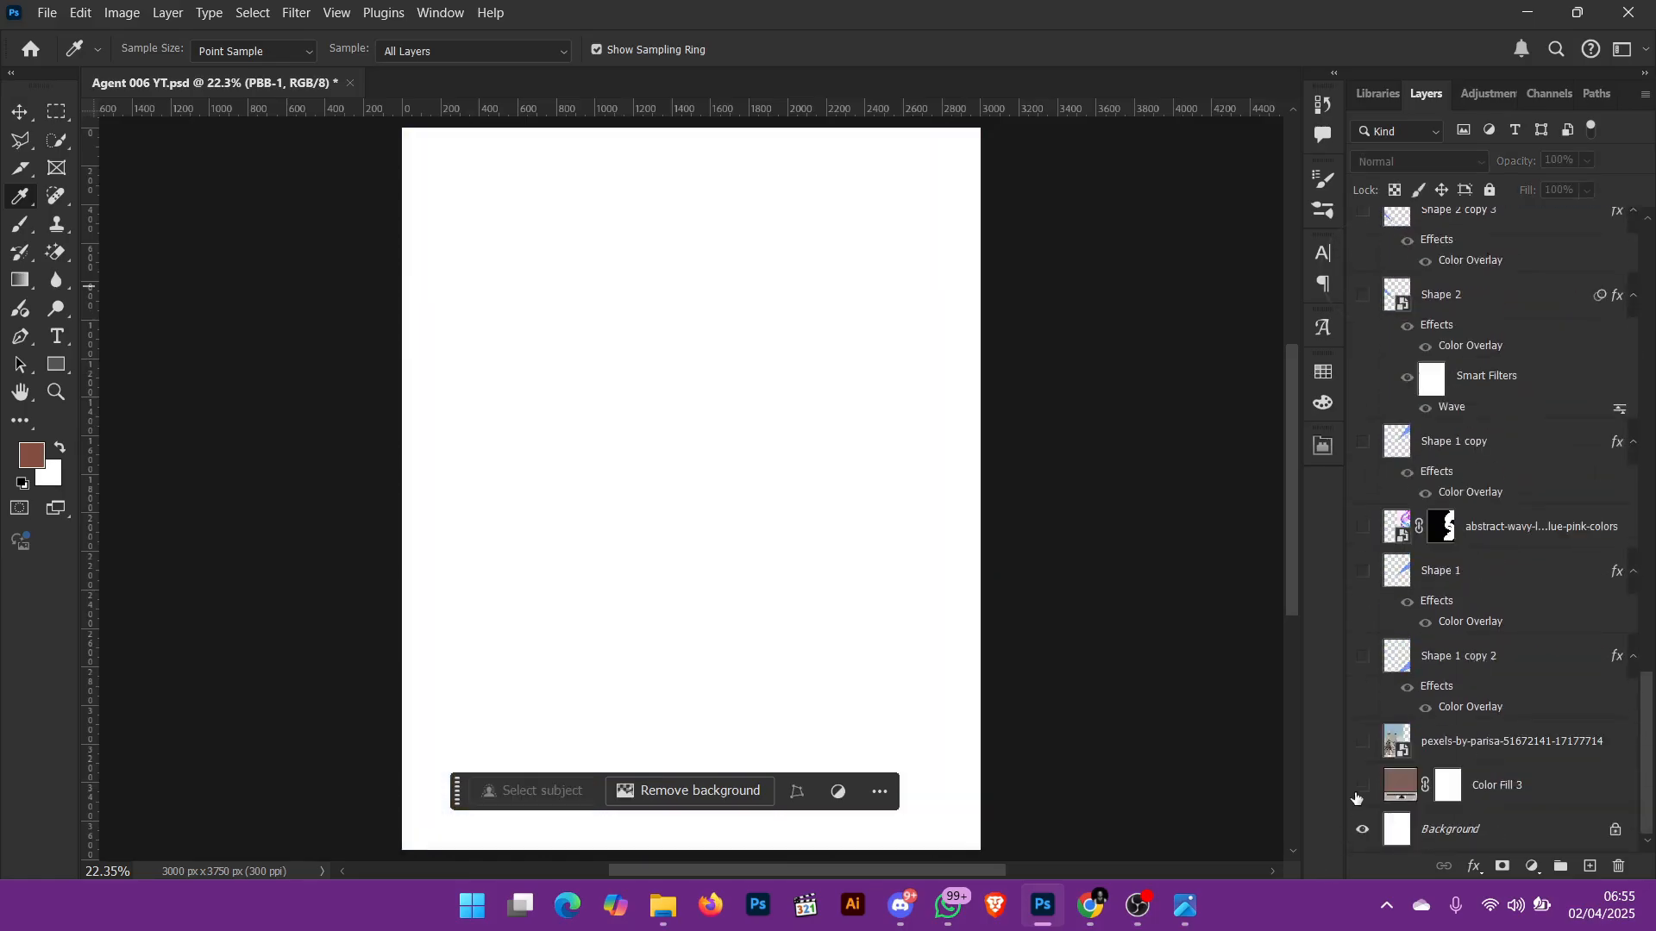
left_click(1361, 787)
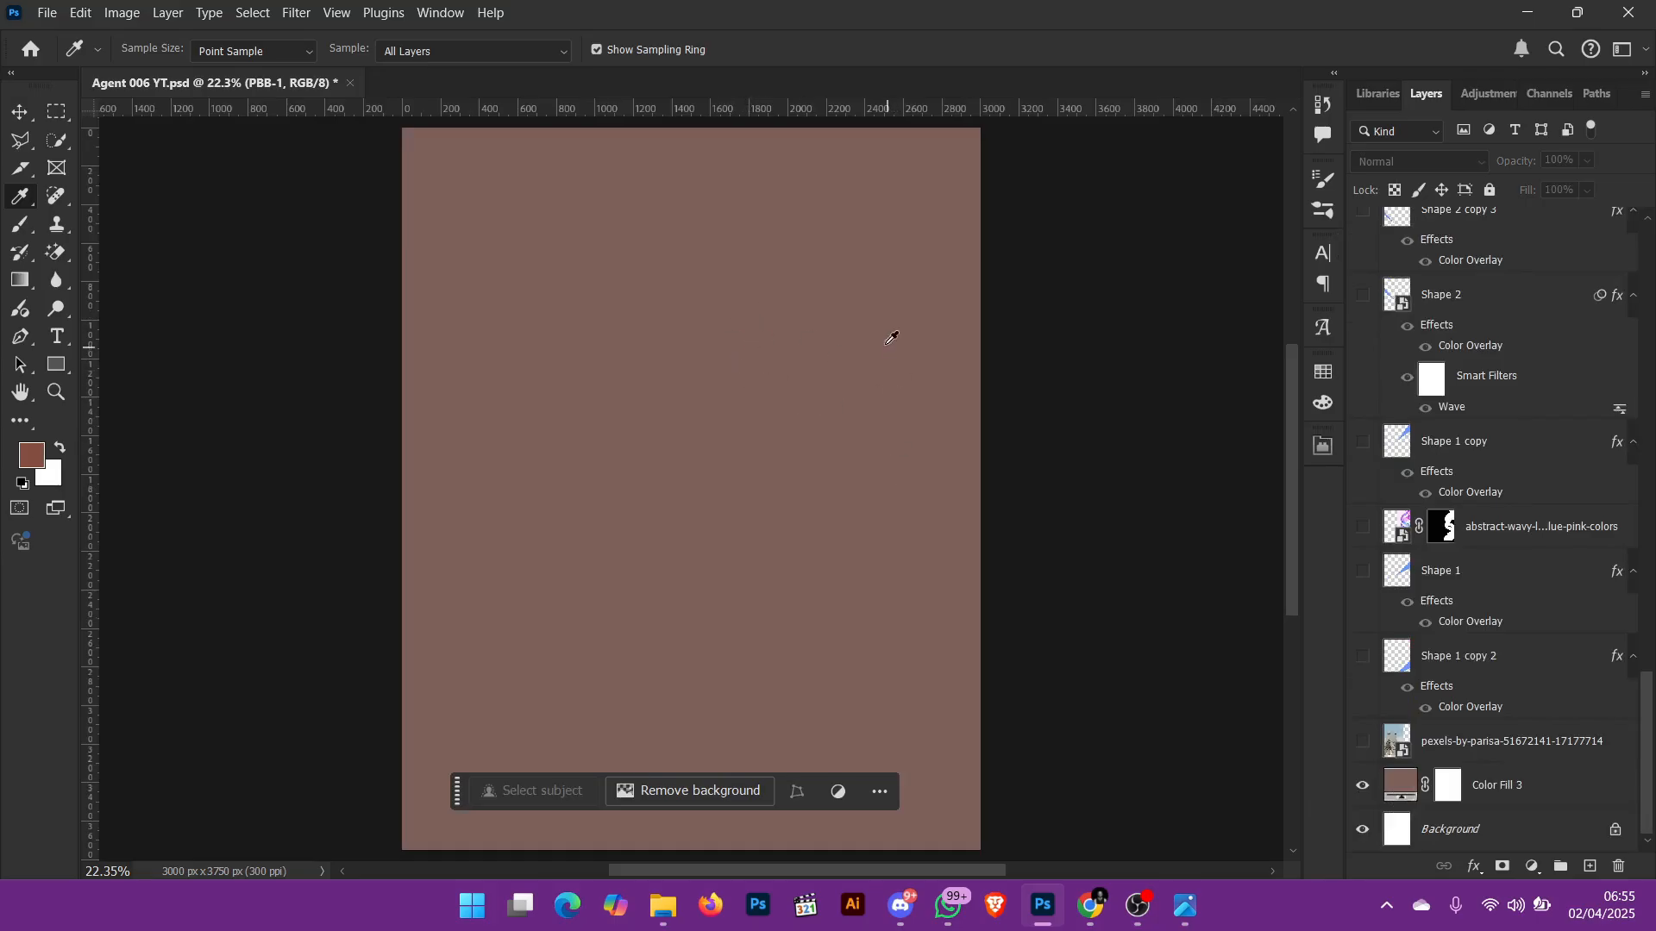
double_click(1411, 787)
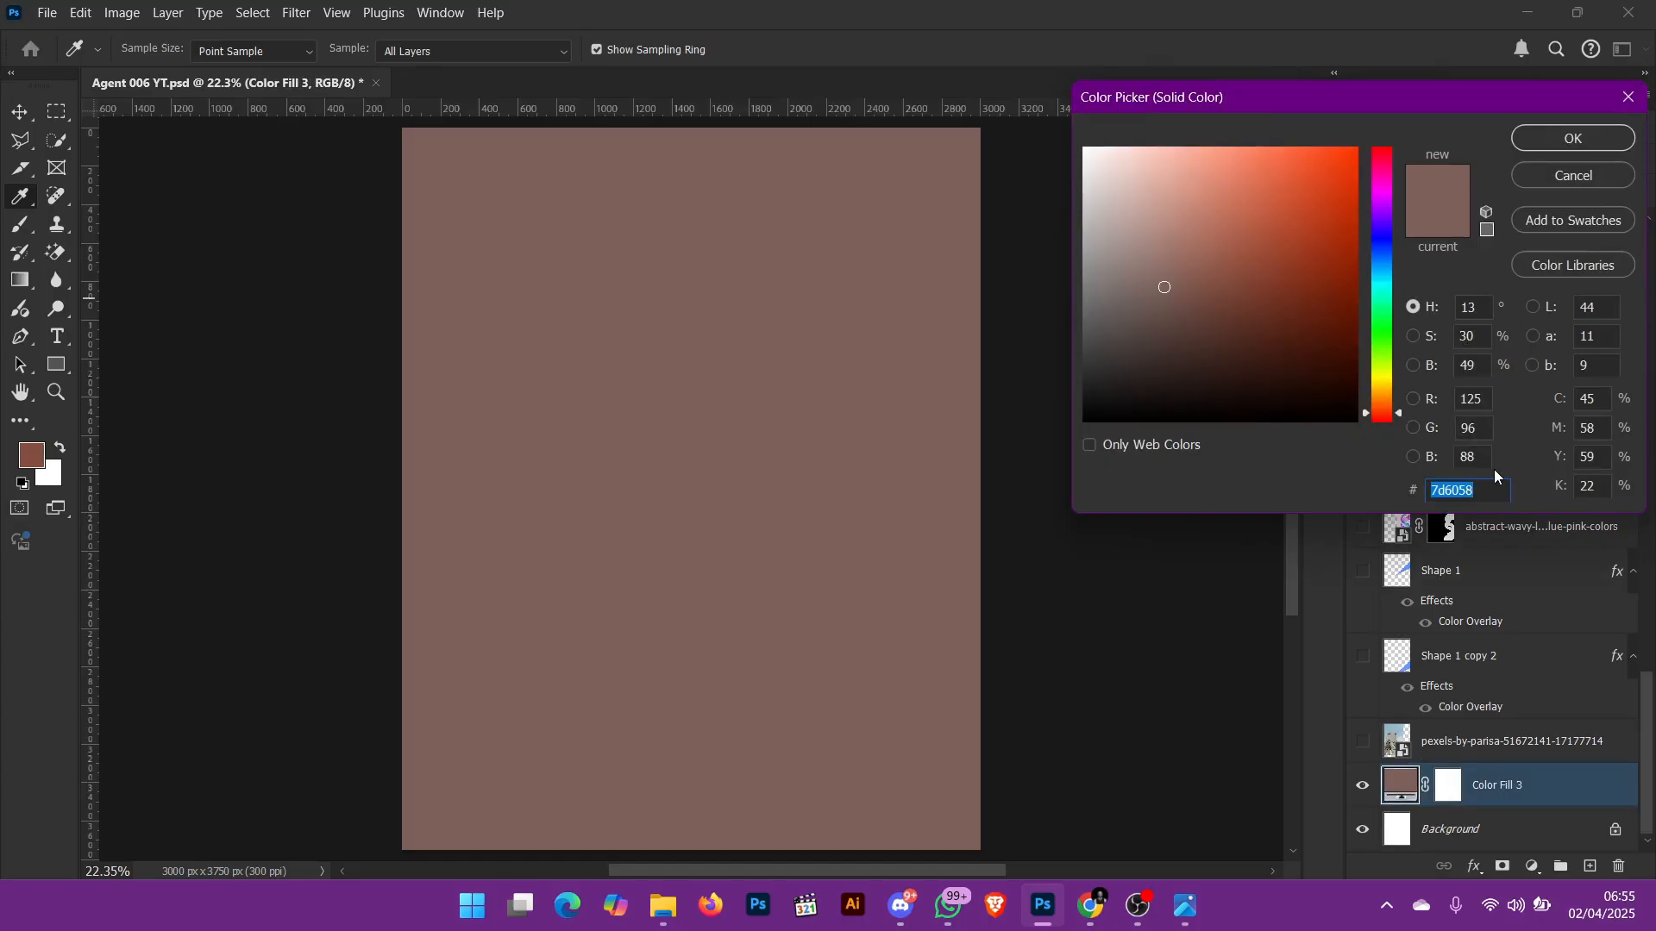
left_click(1573, 175)
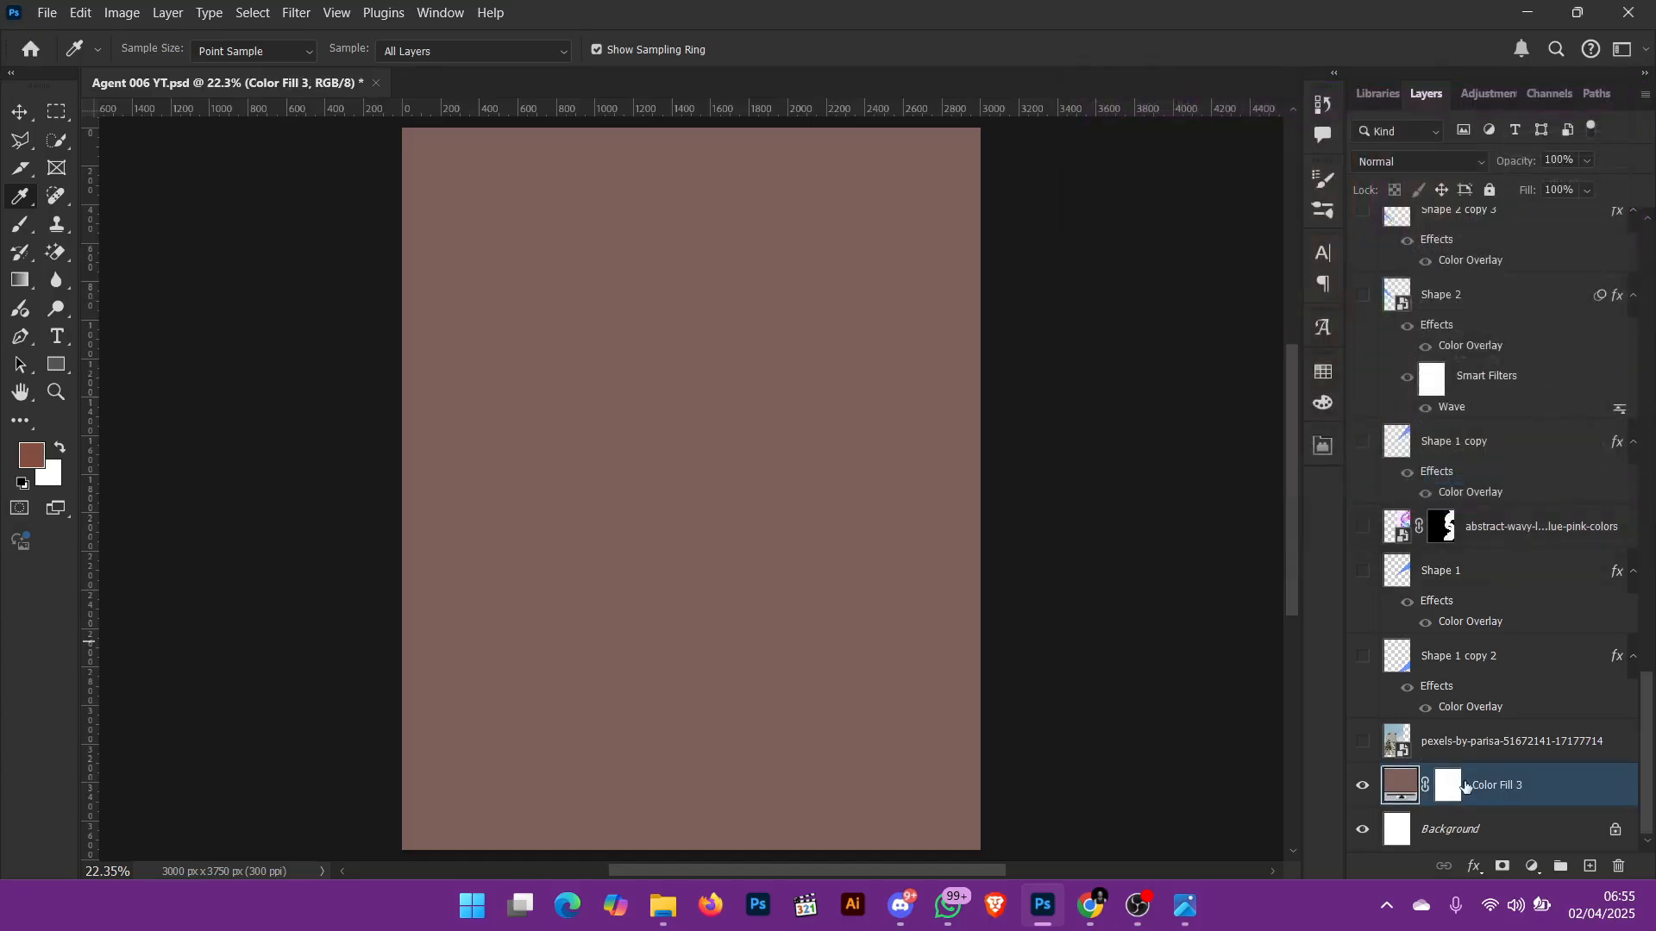
Step: Show the pexels tower photo layer and move it so it sits nearly centred over the canvas
left_click(1363, 743)
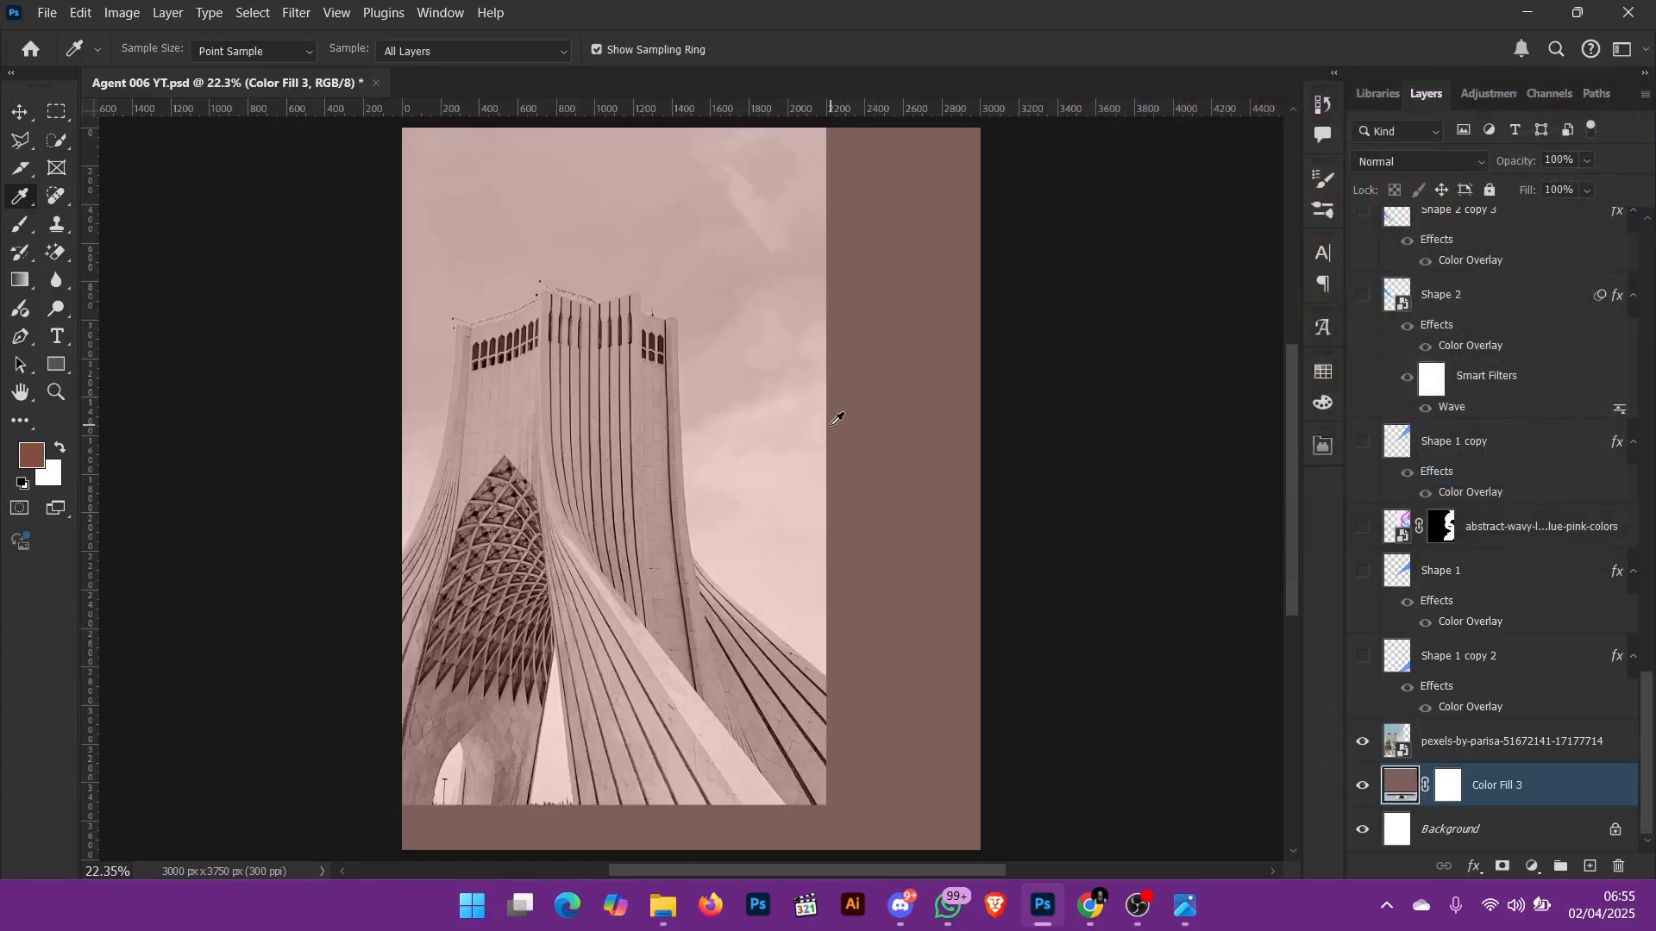
key("v")
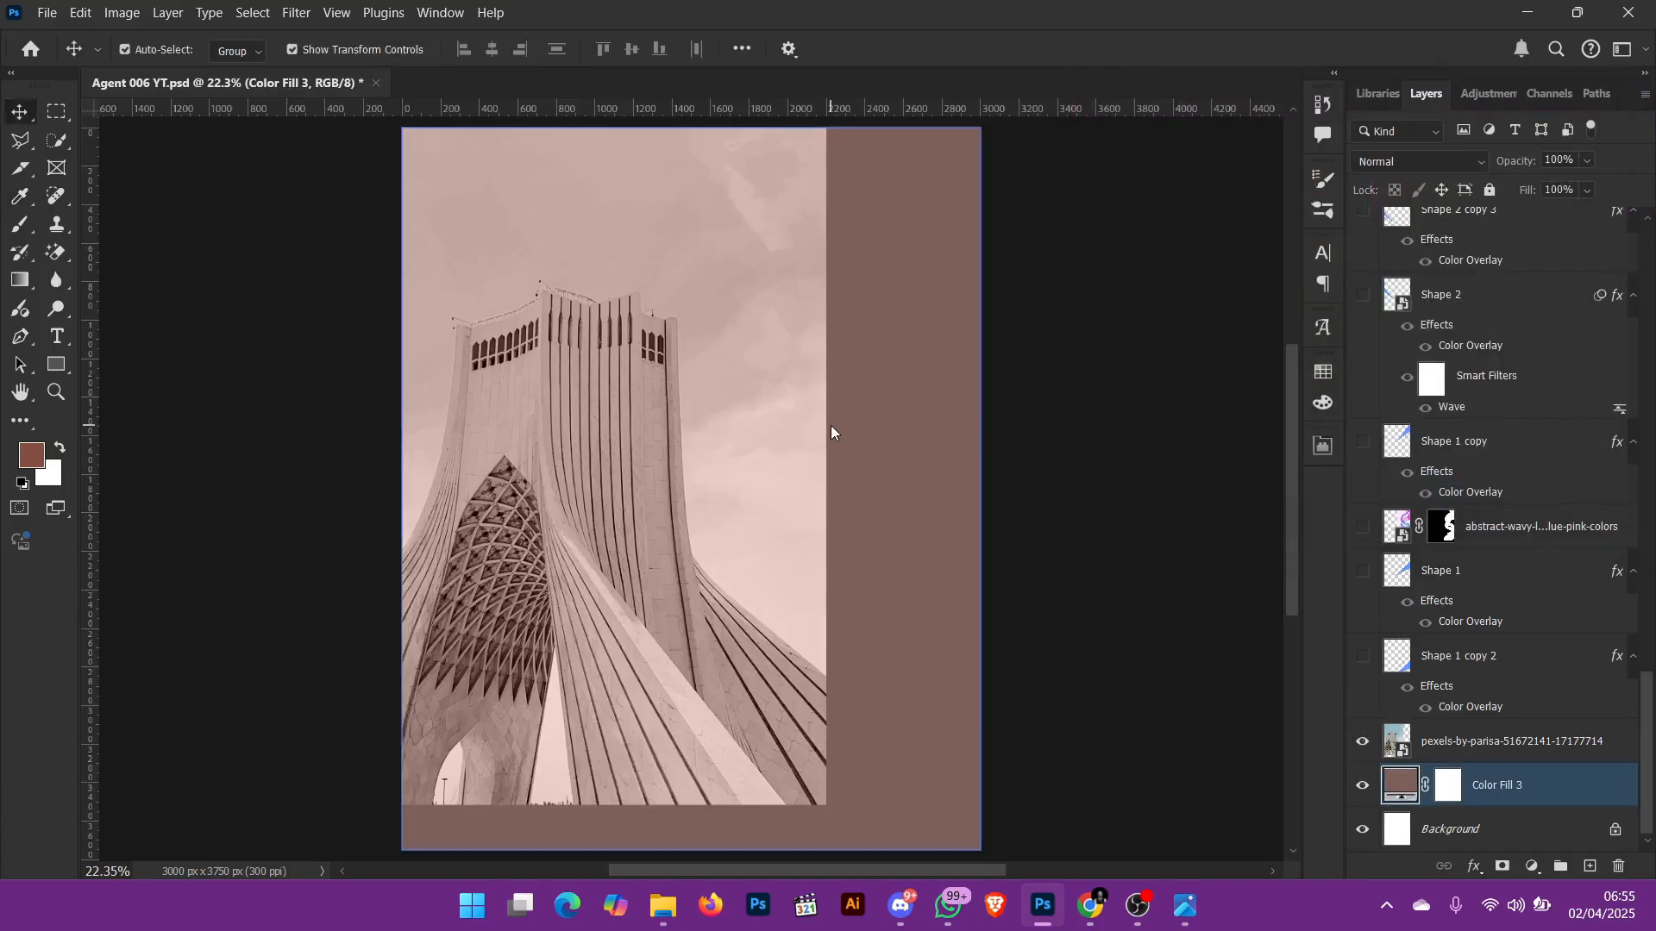
left_click(690, 353, "shift")
left_click_drag(663, 359, 790, 399)
left_click_drag(788, 400, 808, 396)
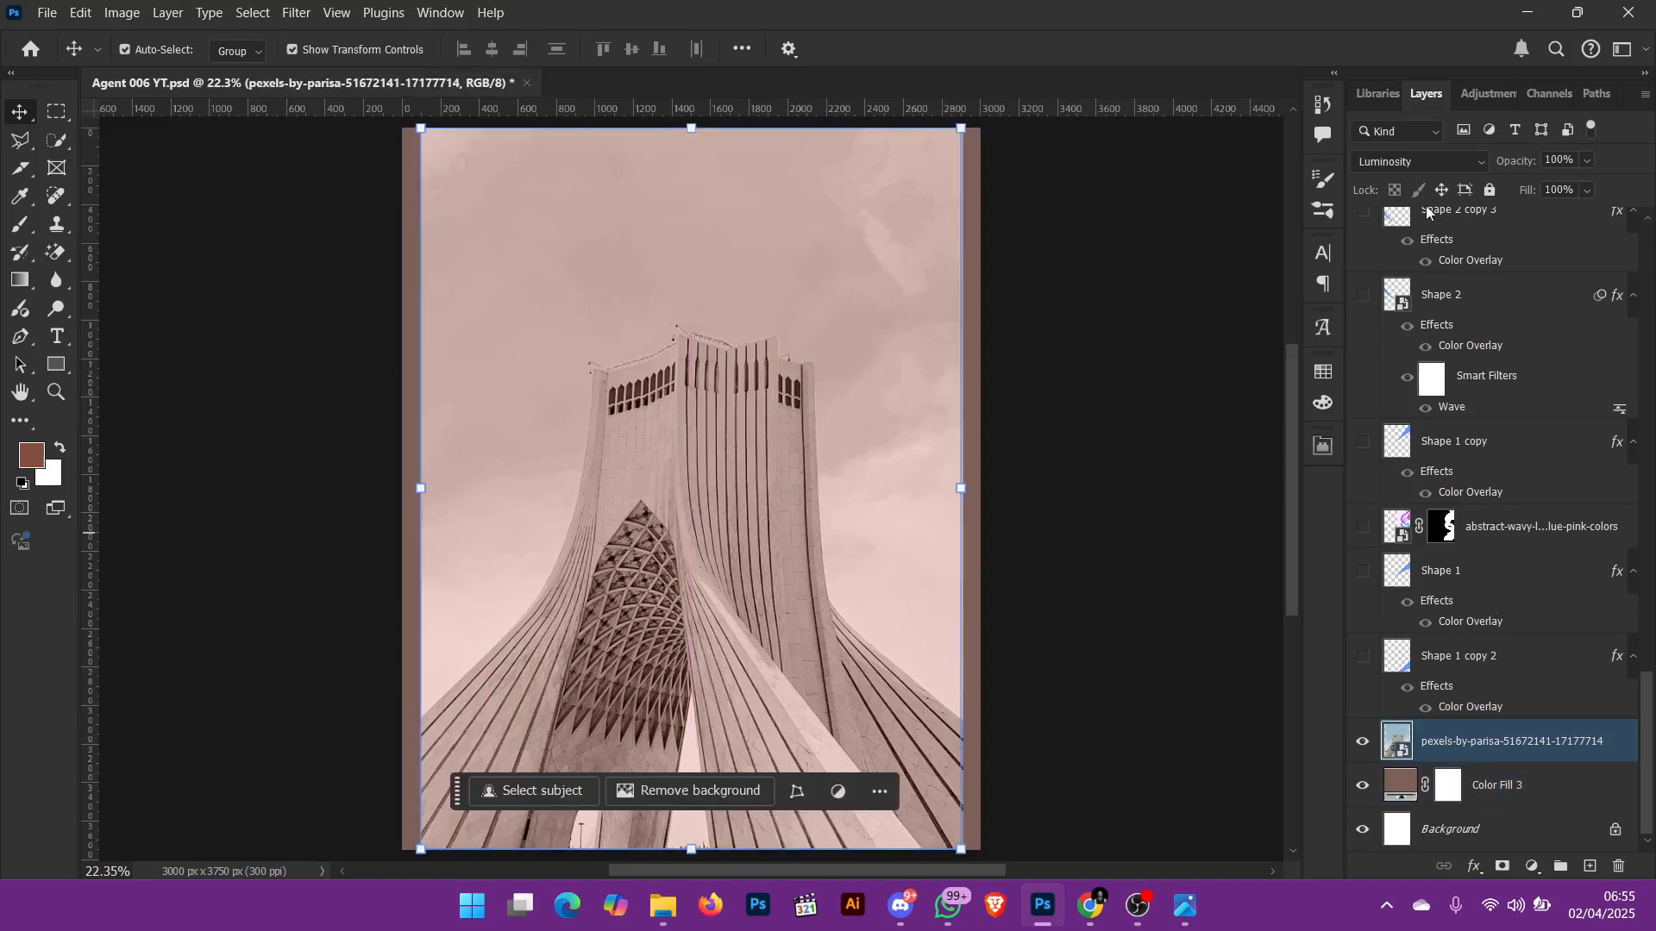
Step: Compare the tower photo's blending by switching it to Normal and back to Luminosity
left_click(1407, 164)
left_click(1384, 165)
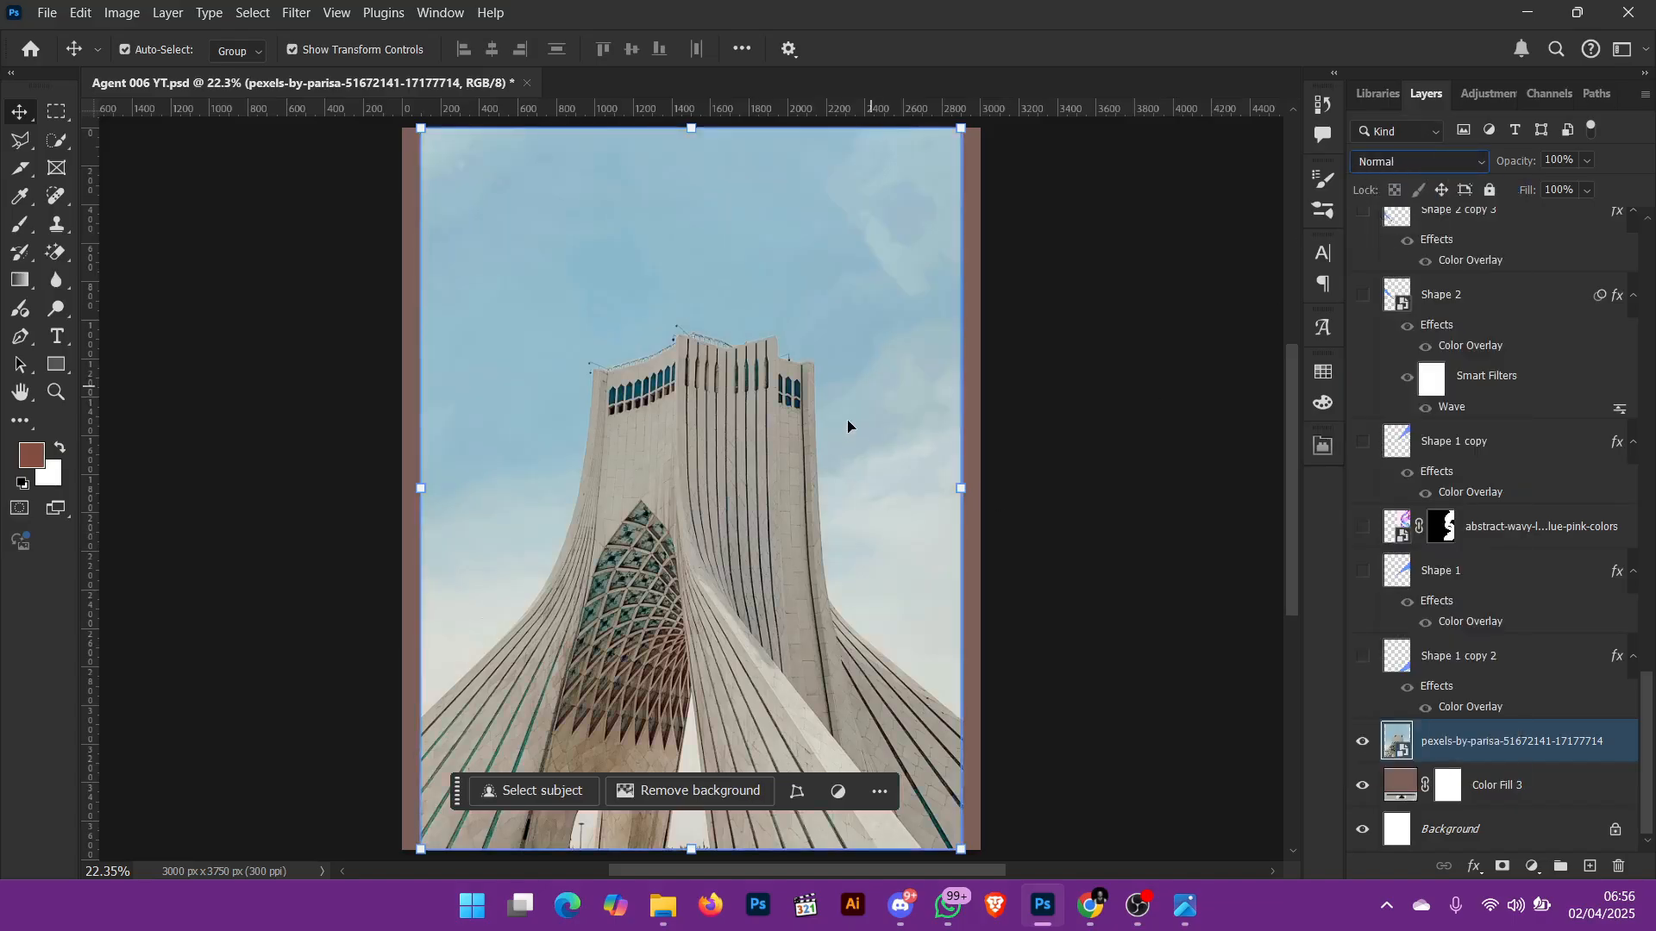
left_click(1452, 166)
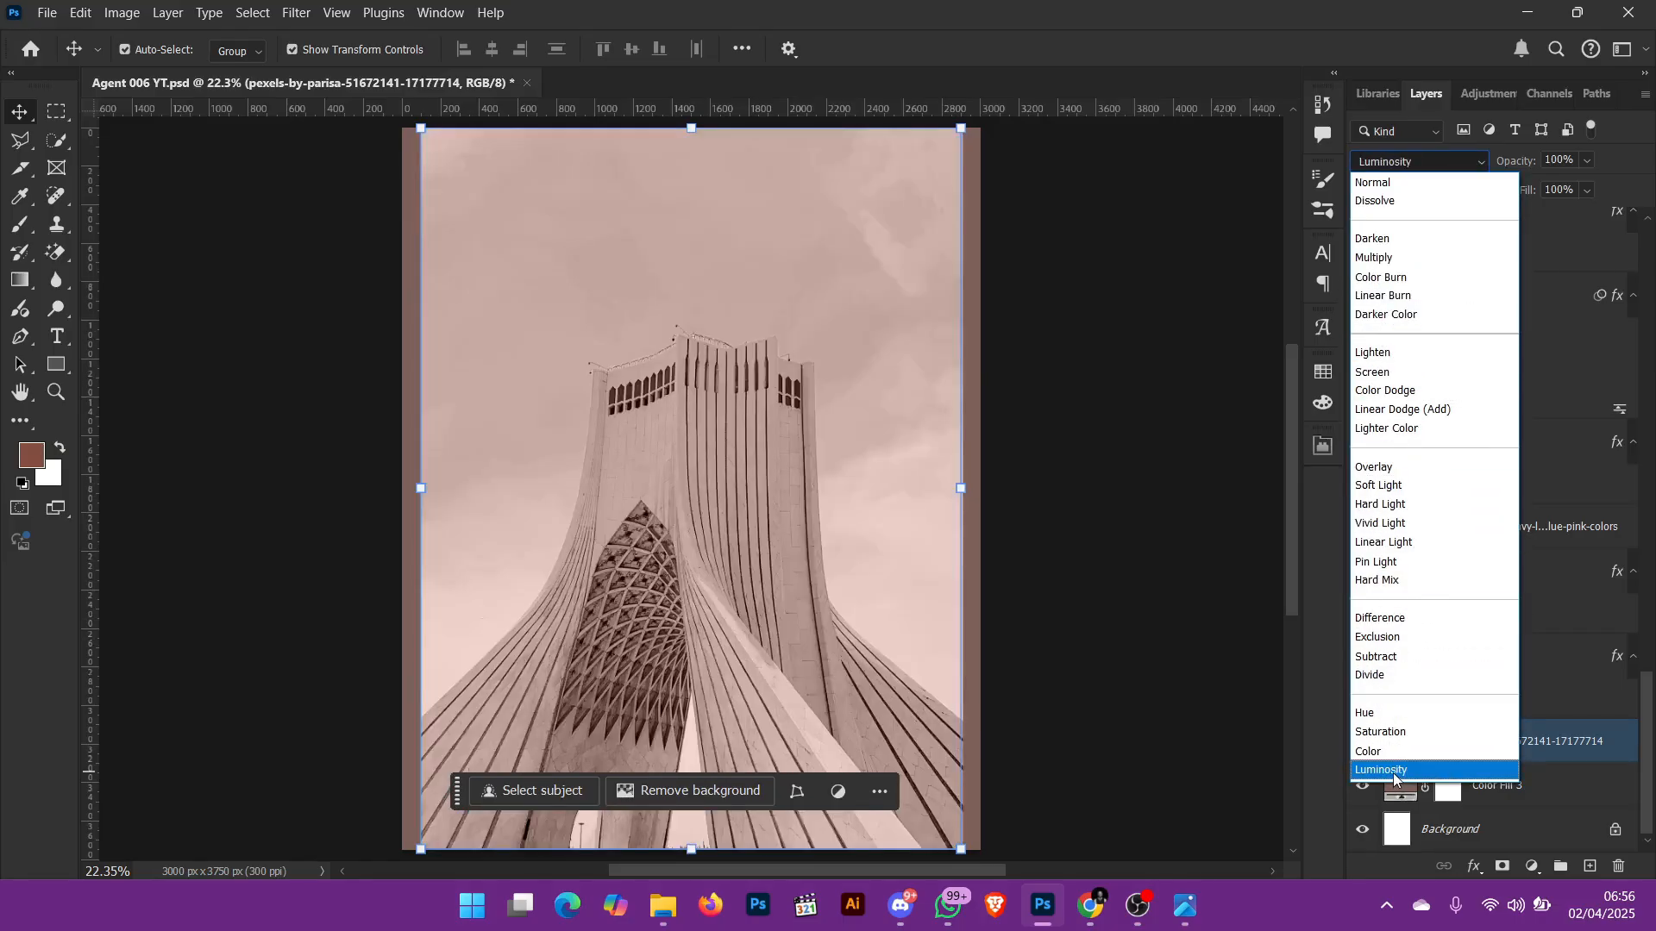
left_click(1394, 773)
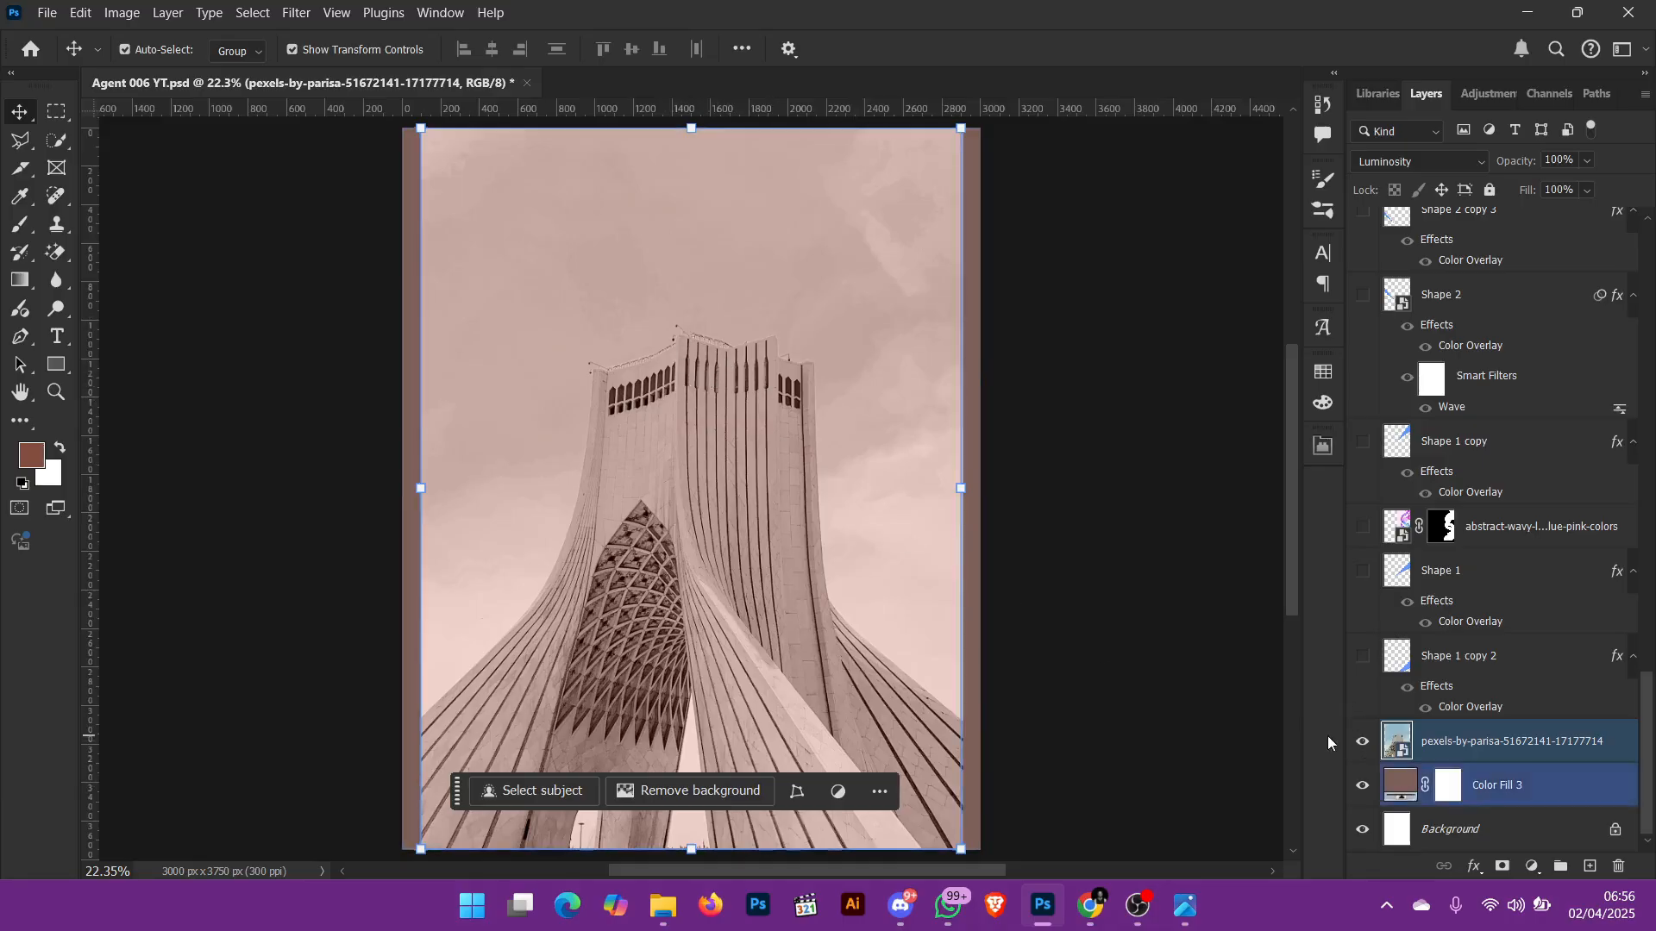
Step: Hide the tower photo, and show and select the Shape 1 copy 2 layer
left_click(1362, 741)
left_click(1362, 655)
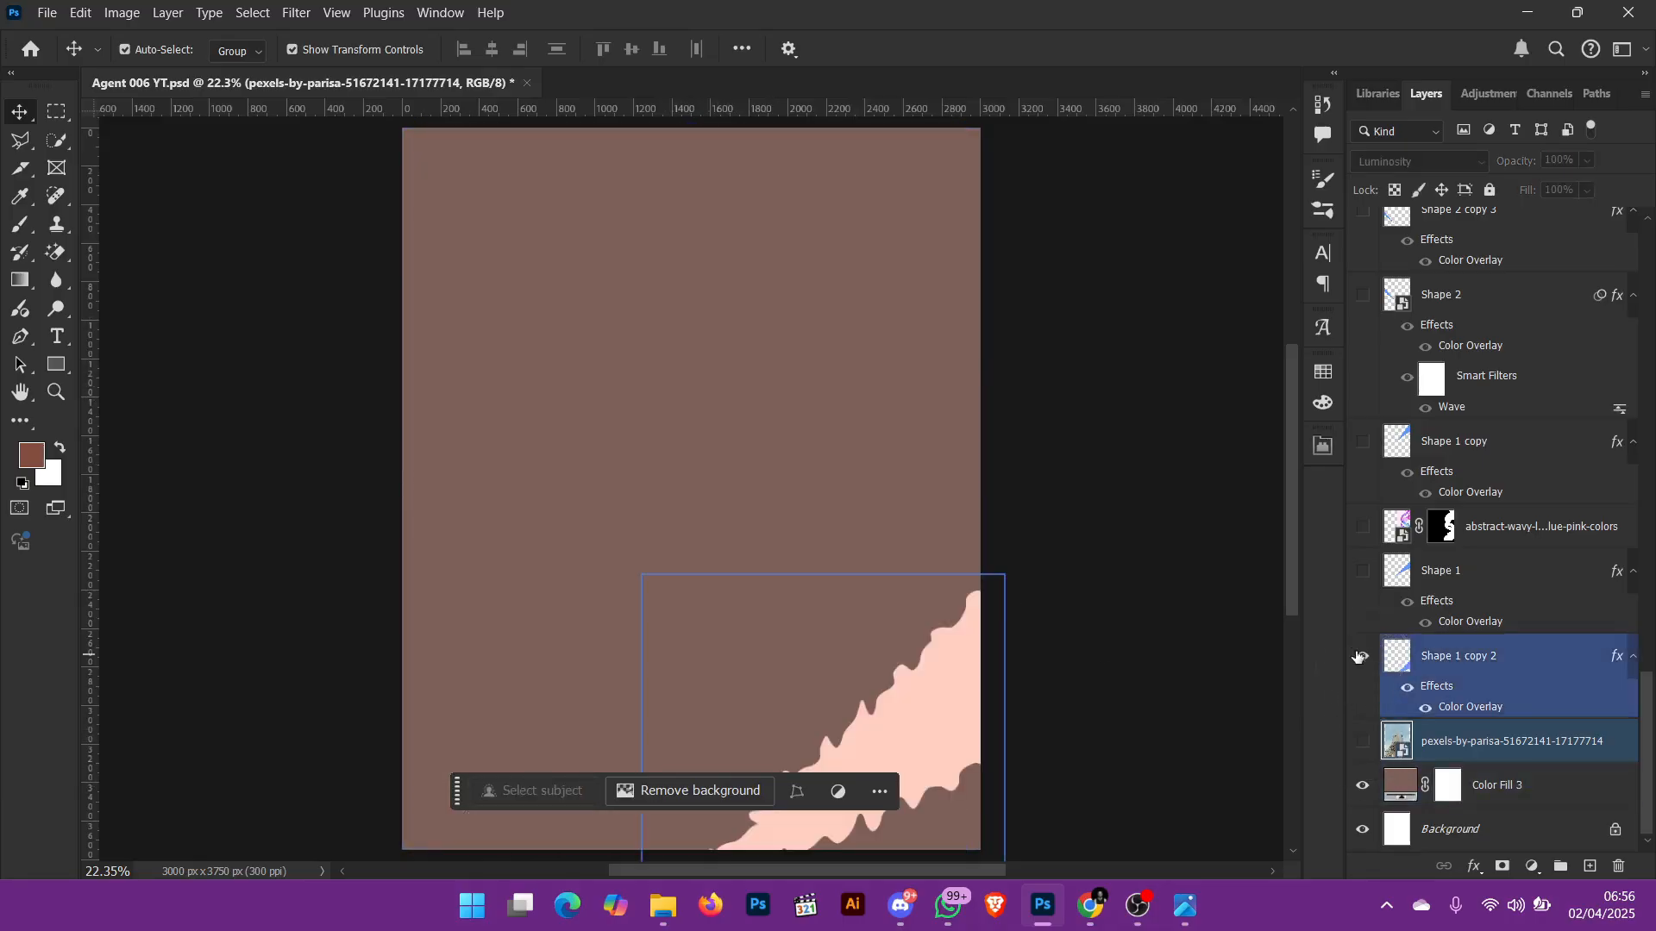
left_click(946, 664)
Step: Examine the wavy edges of Shape 1 copy 2 up close, and hide that layer
scroll(940, 681, "down", 5)
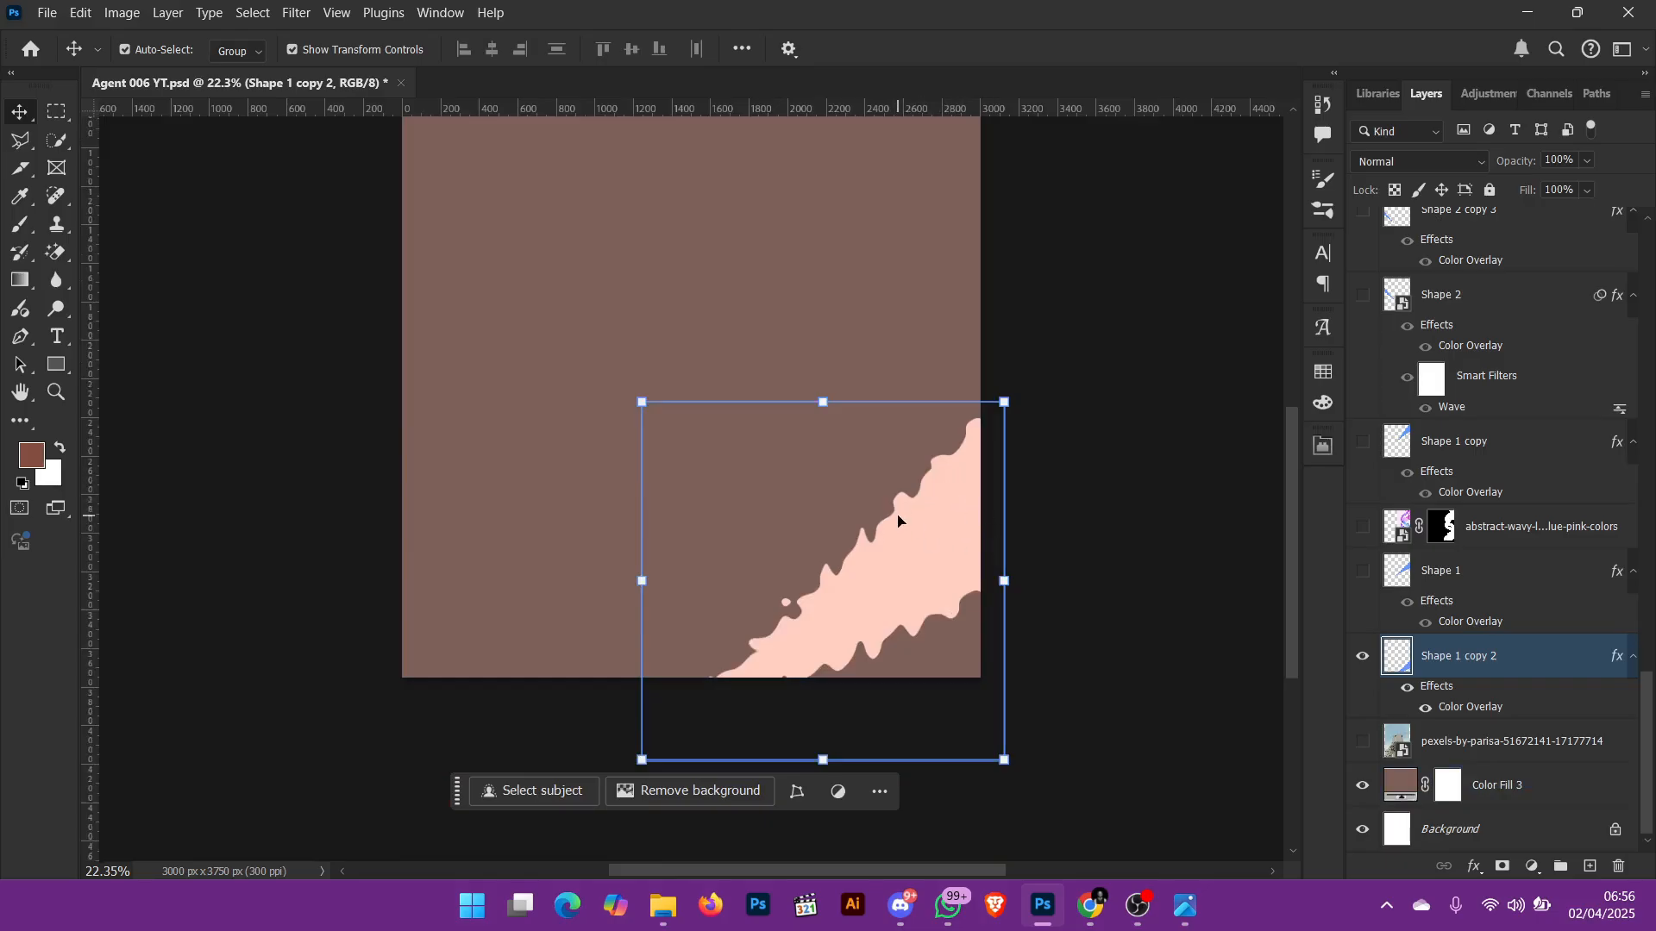
key("ctrl+equal")
key("ctrl+equal")
key("ctrl+equal")
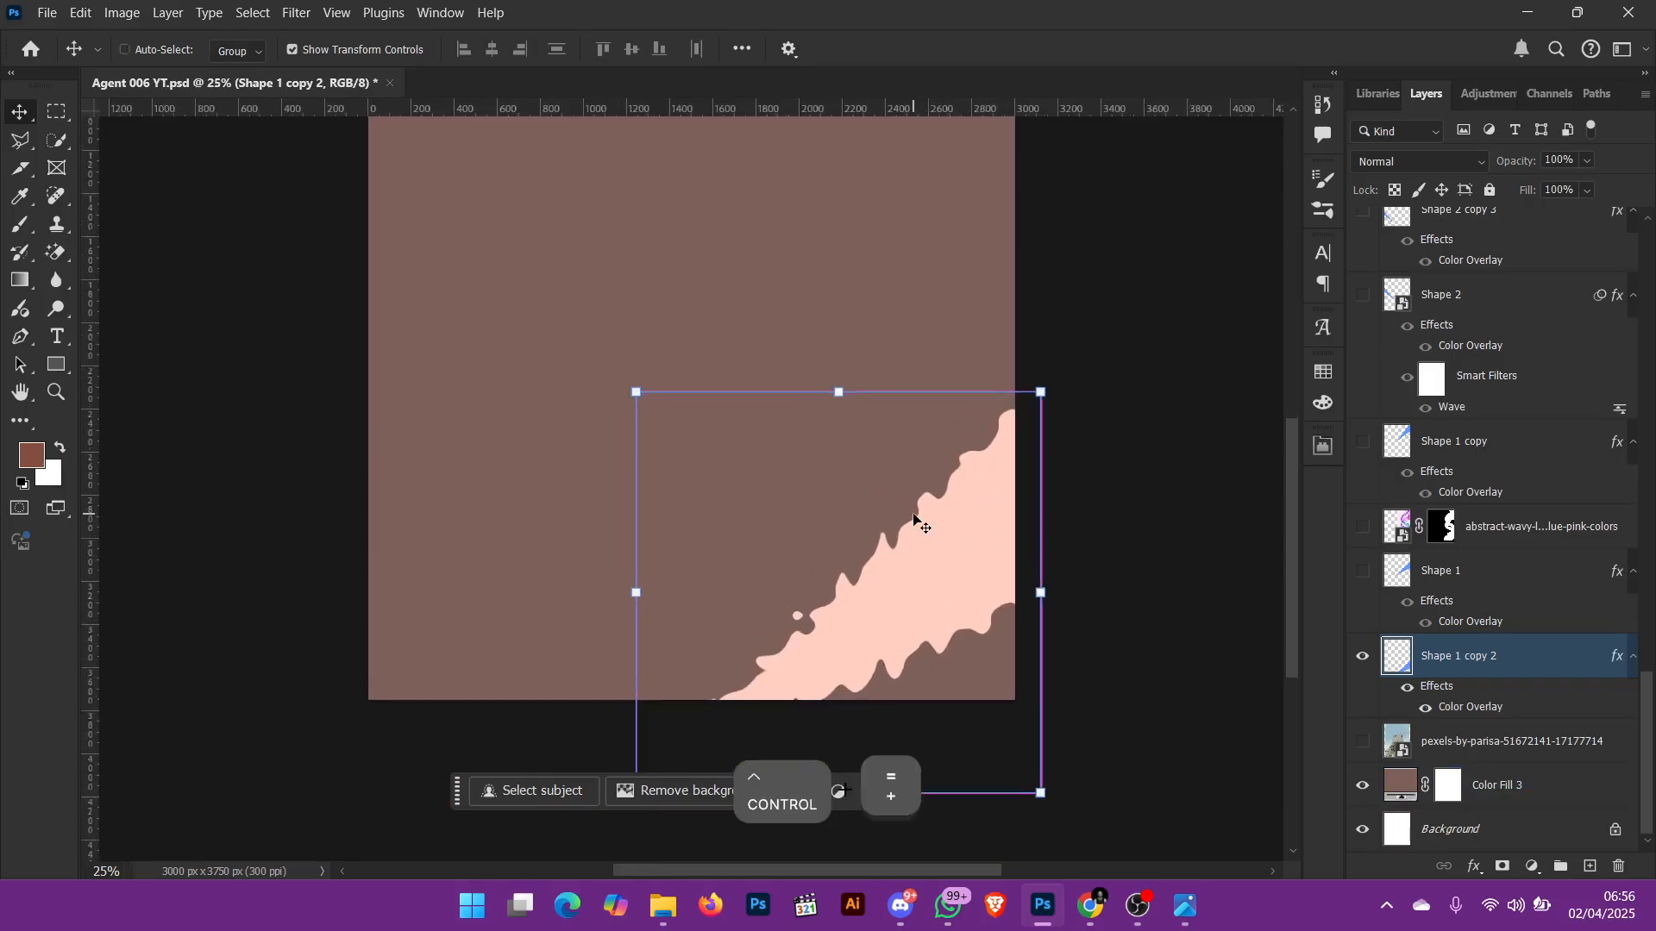
scroll(1008, 677, "down", 1)
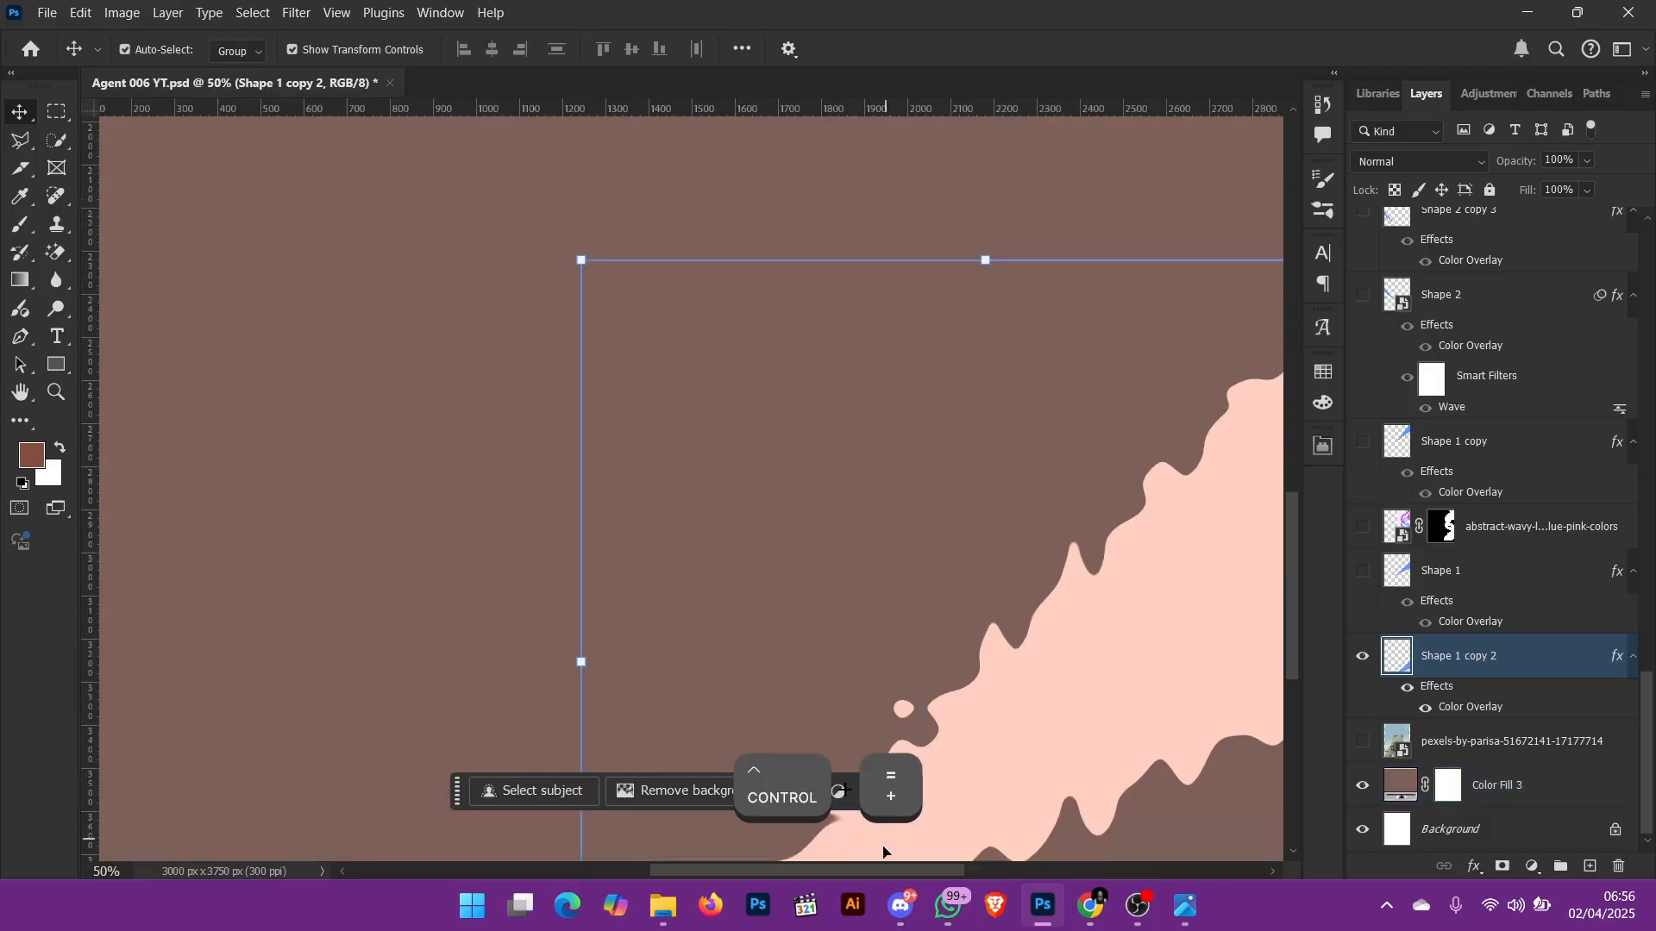
left_click_drag(881, 871, 947, 871)
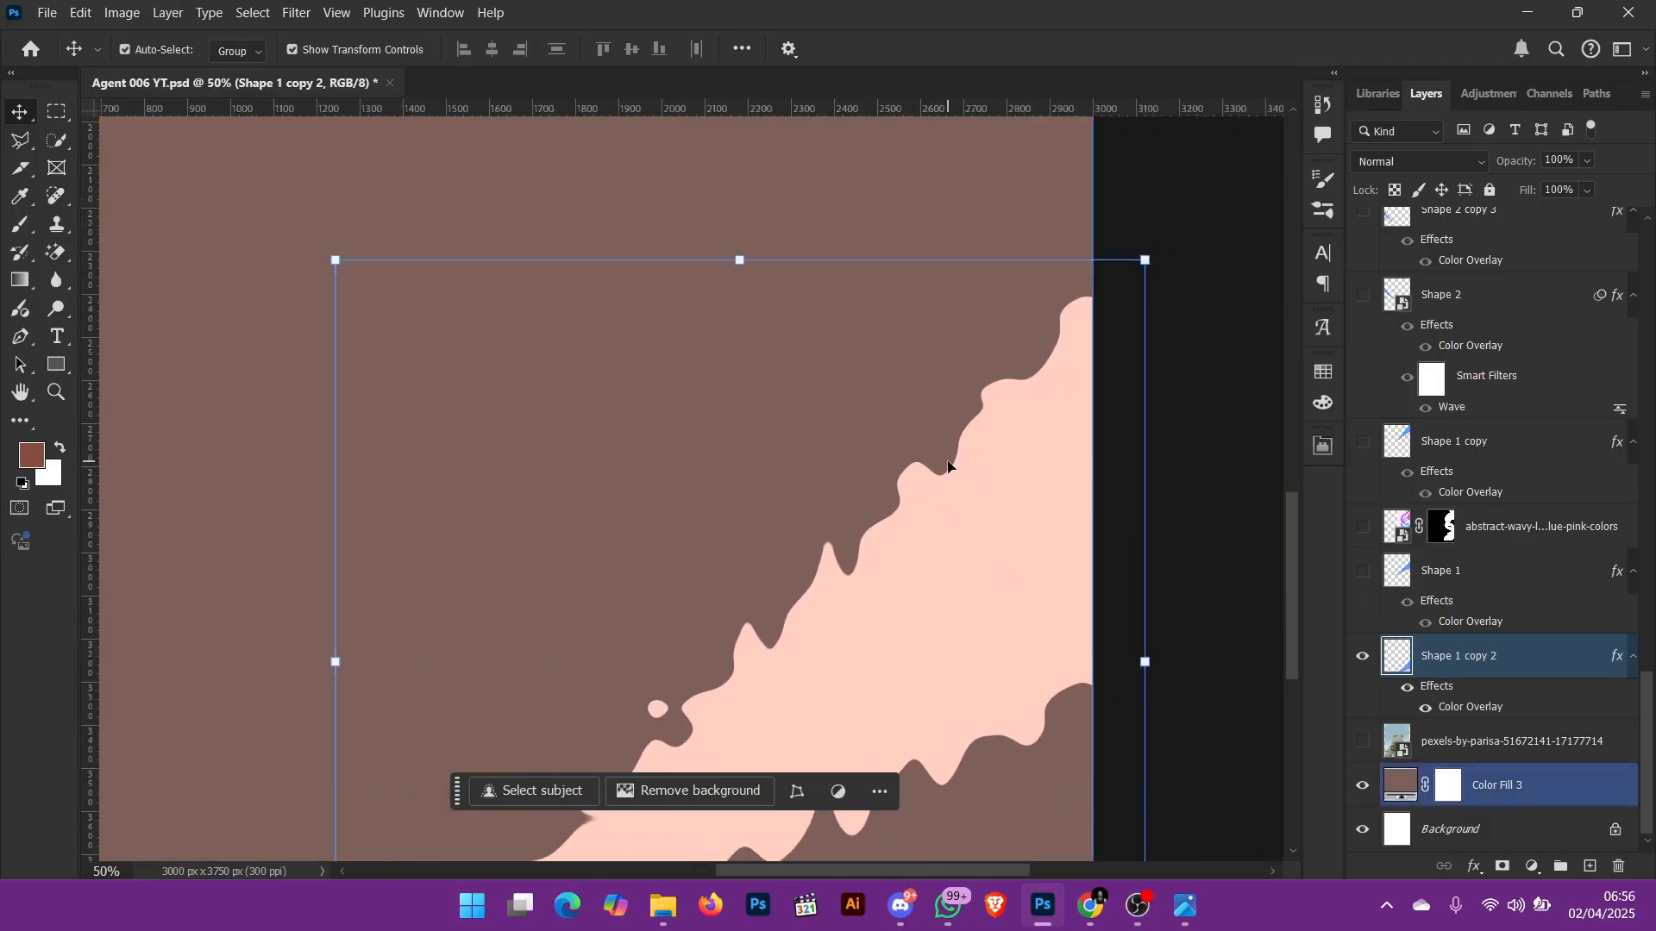
key("ctrl+0")
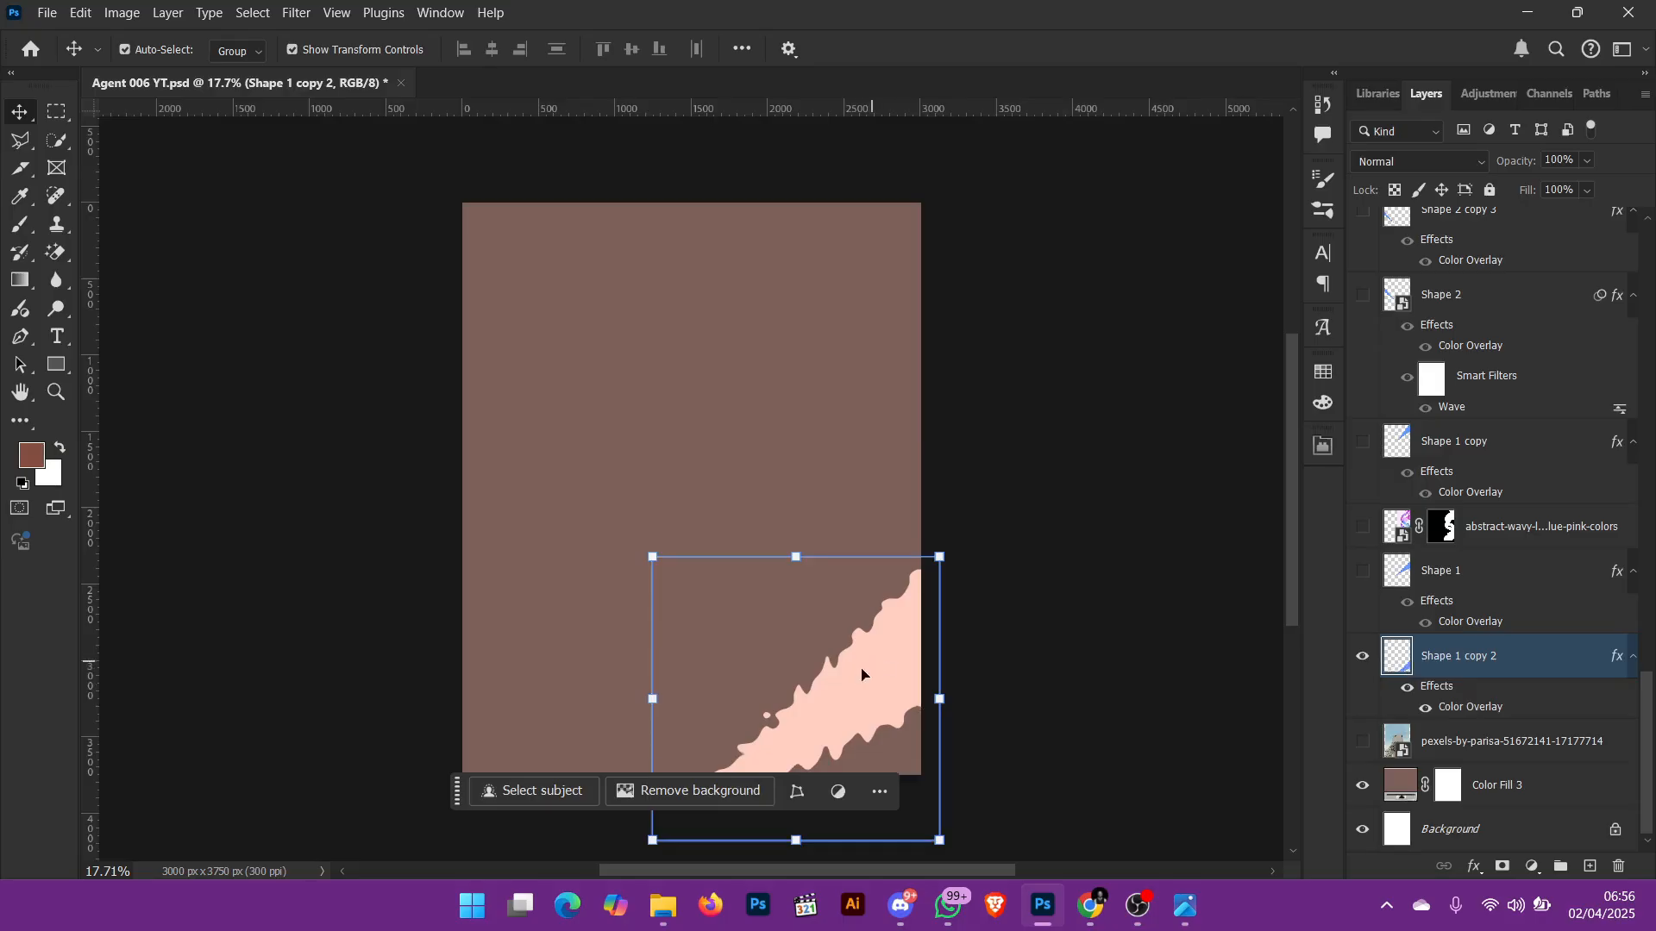
left_click(1363, 656)
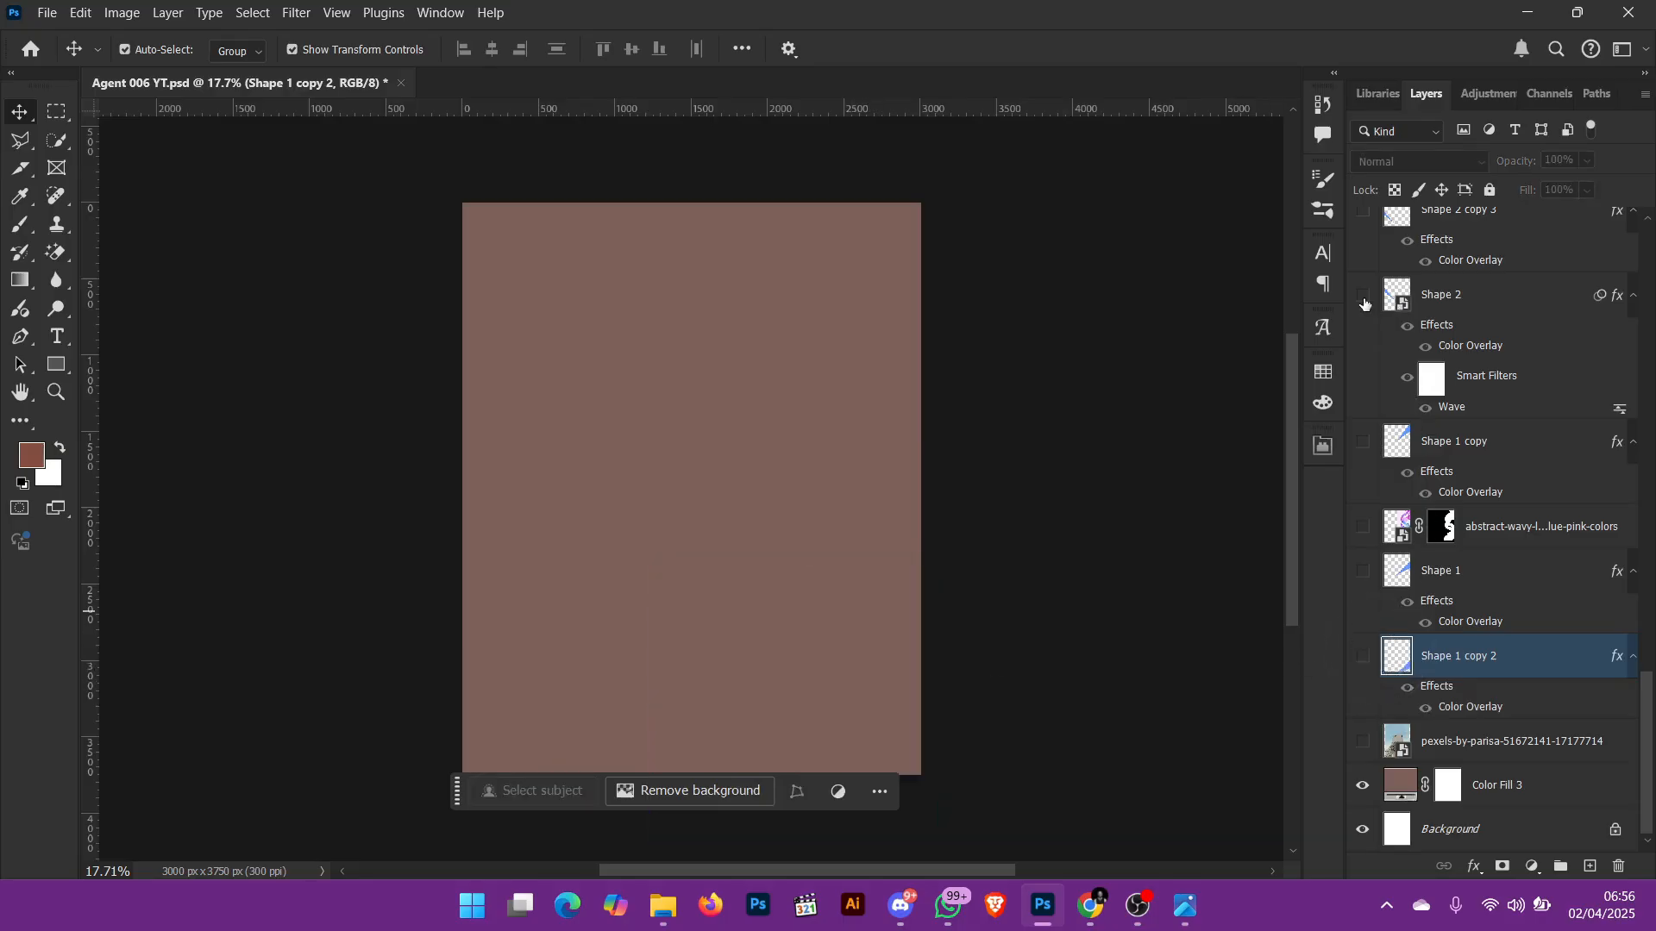
Step: Show the Shape 2 layer and open its smart object contents for editing
left_click(1363, 296)
double_click(1396, 301)
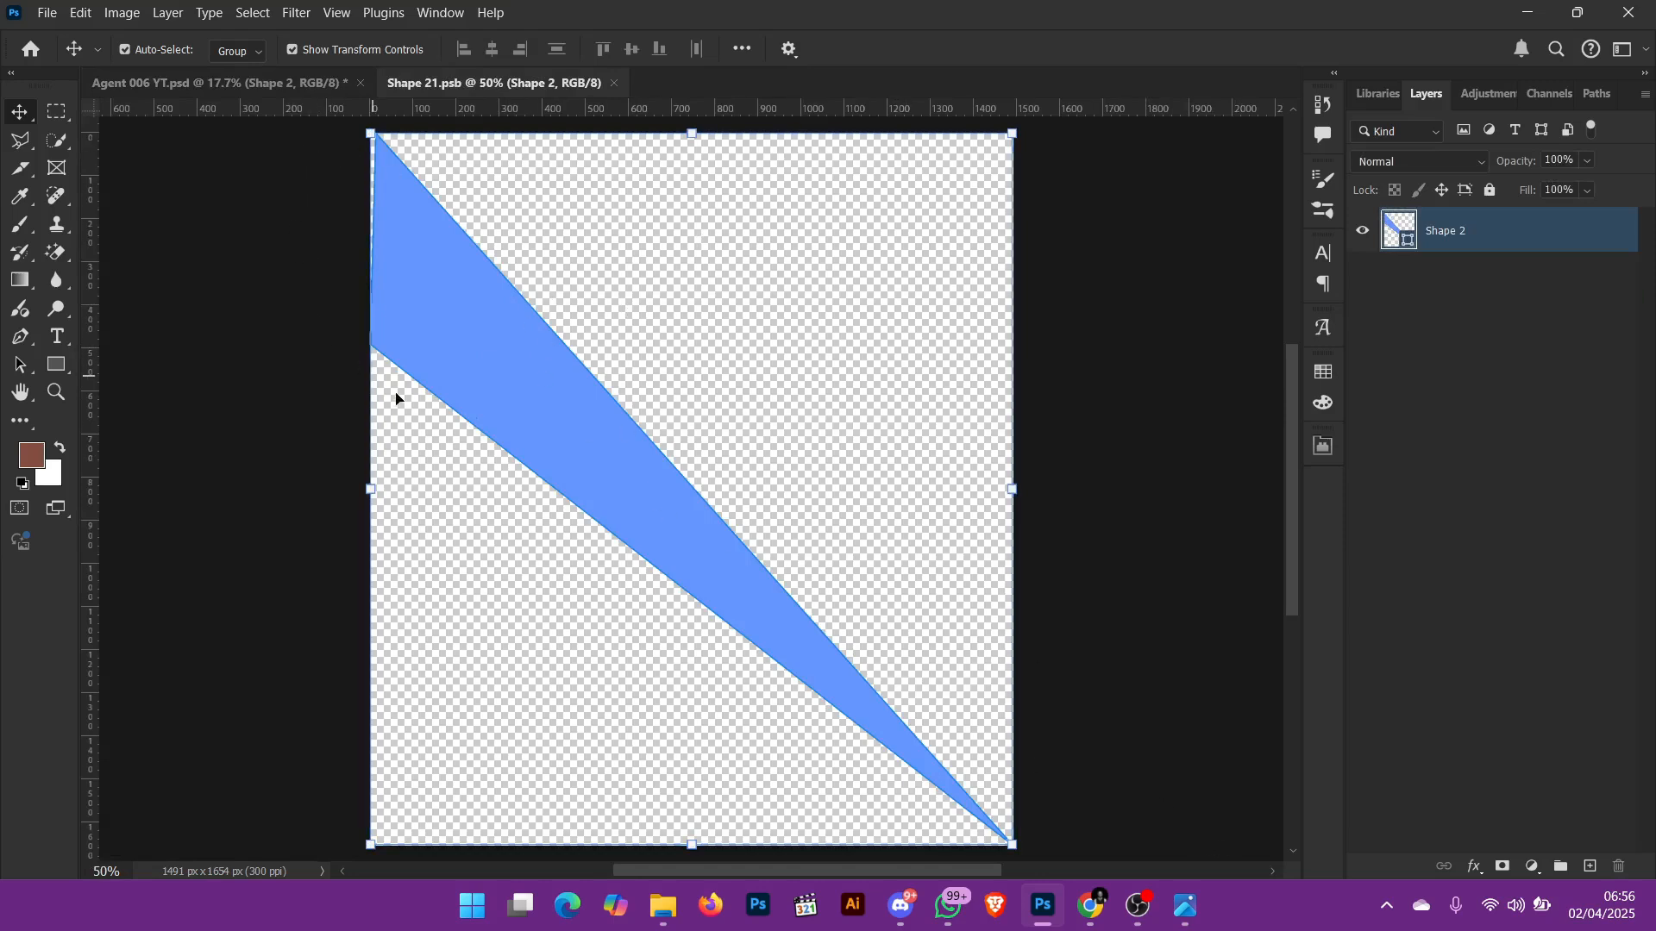
Step: Try a red ff6565 fill on the blue triangular shape, and try moving the shape slightly downward
double_click(1401, 232)
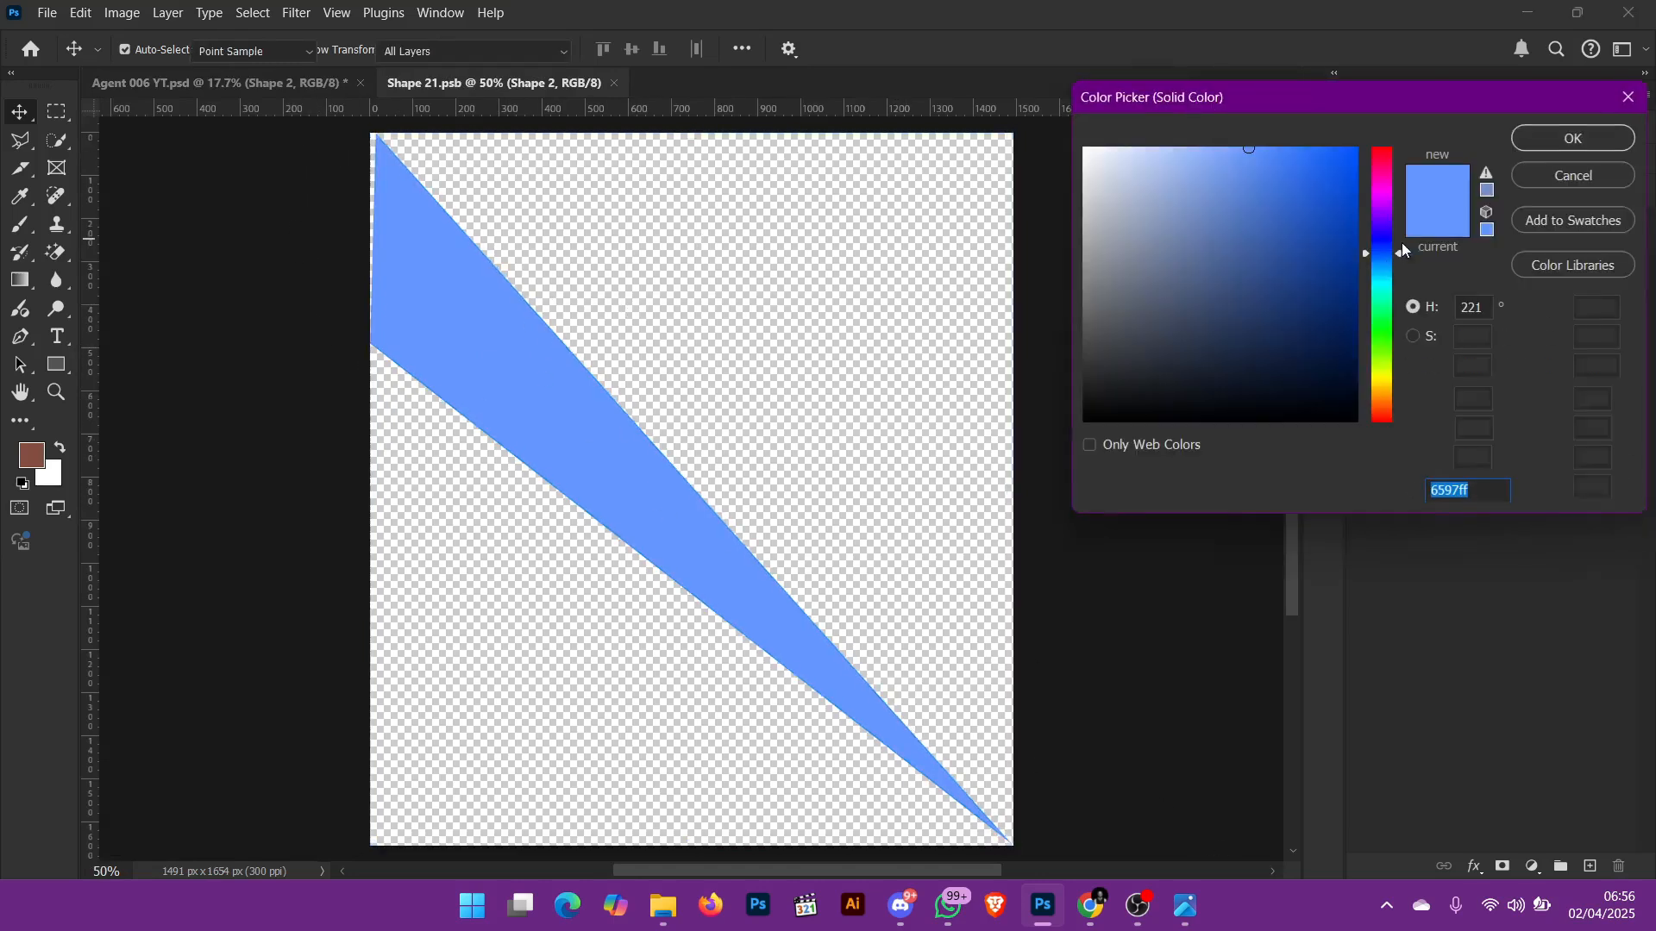
left_click_drag(1373, 202, 1380, 156)
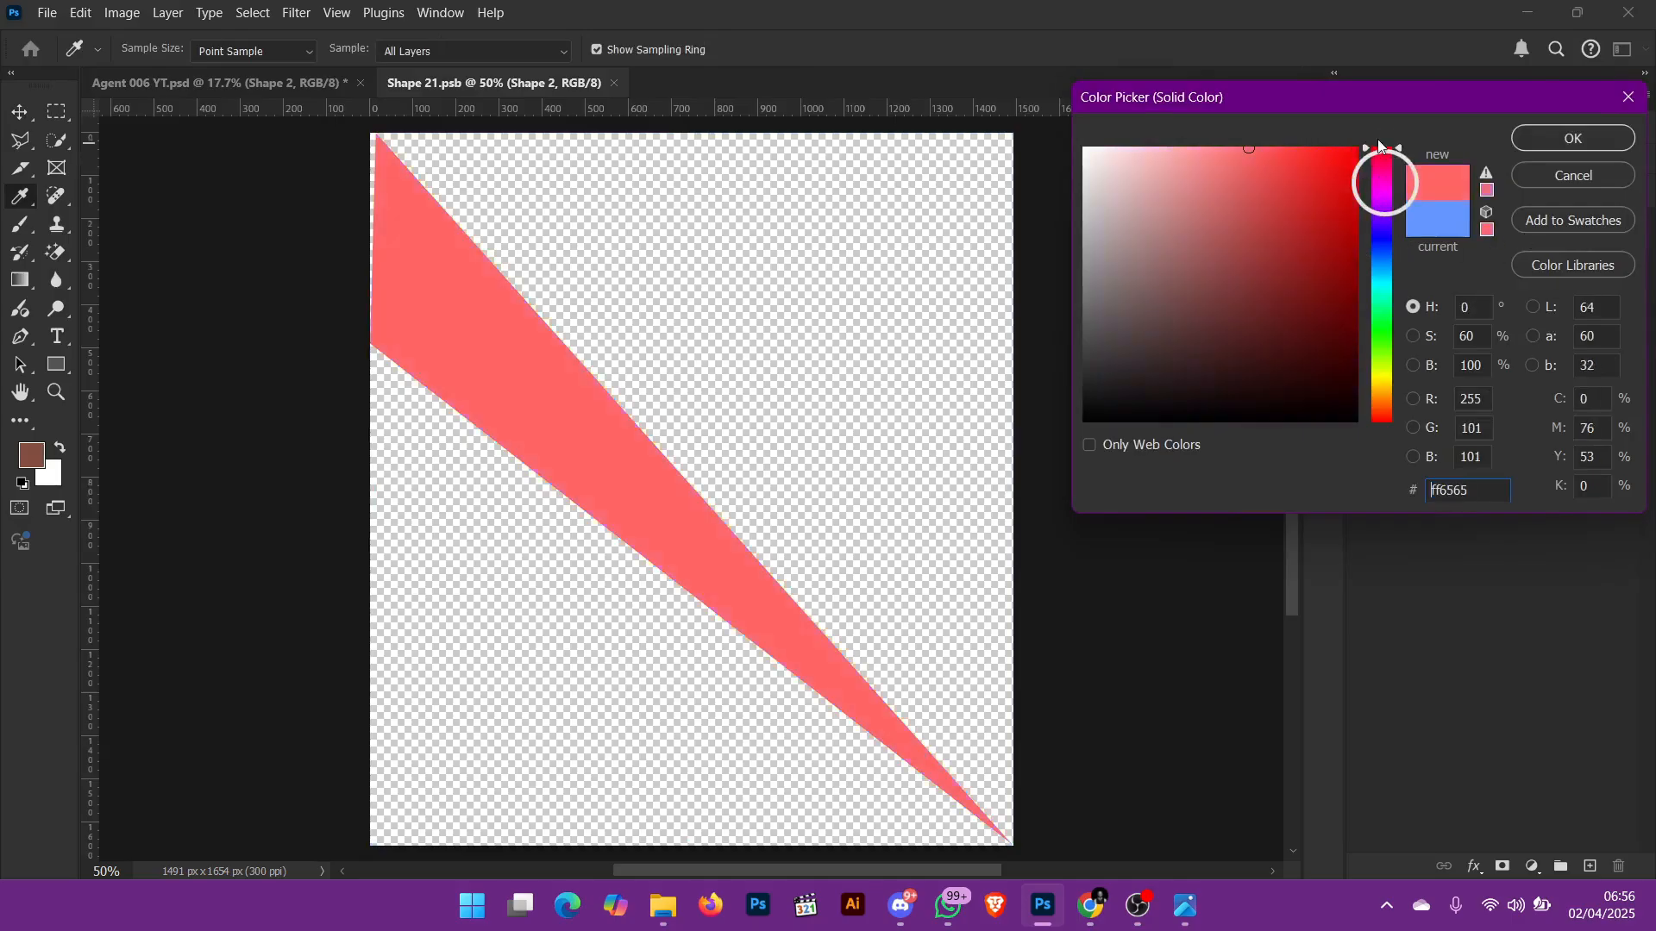
left_click(1573, 175)
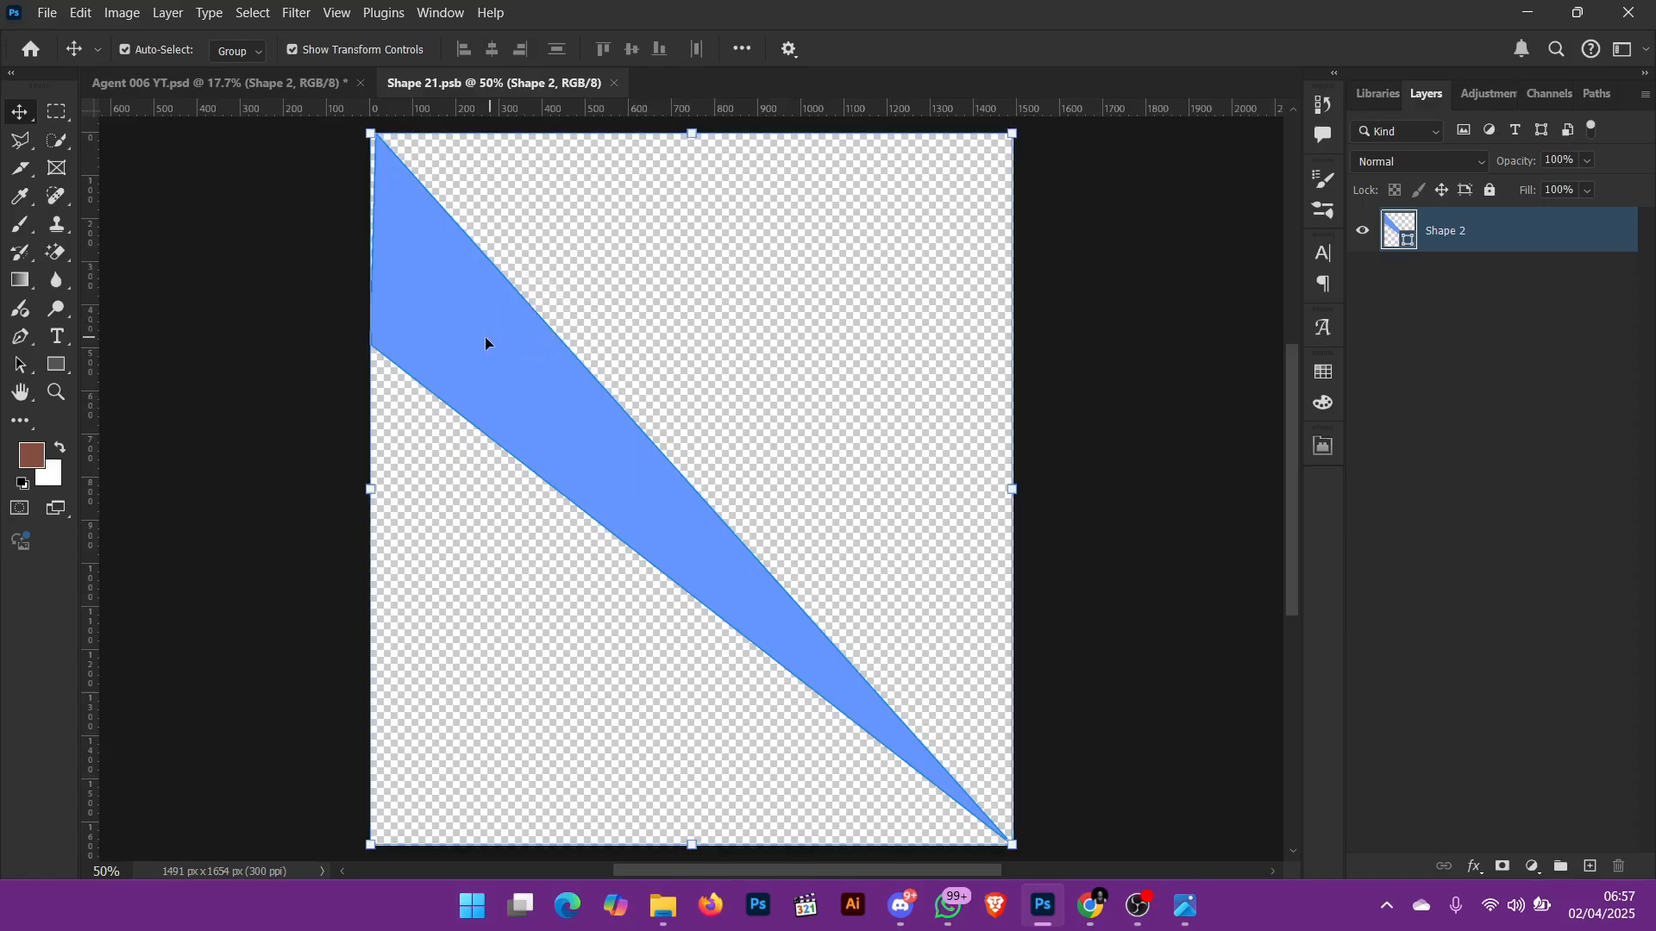
left_click_drag(485, 344, 502, 385)
key("ctrl")
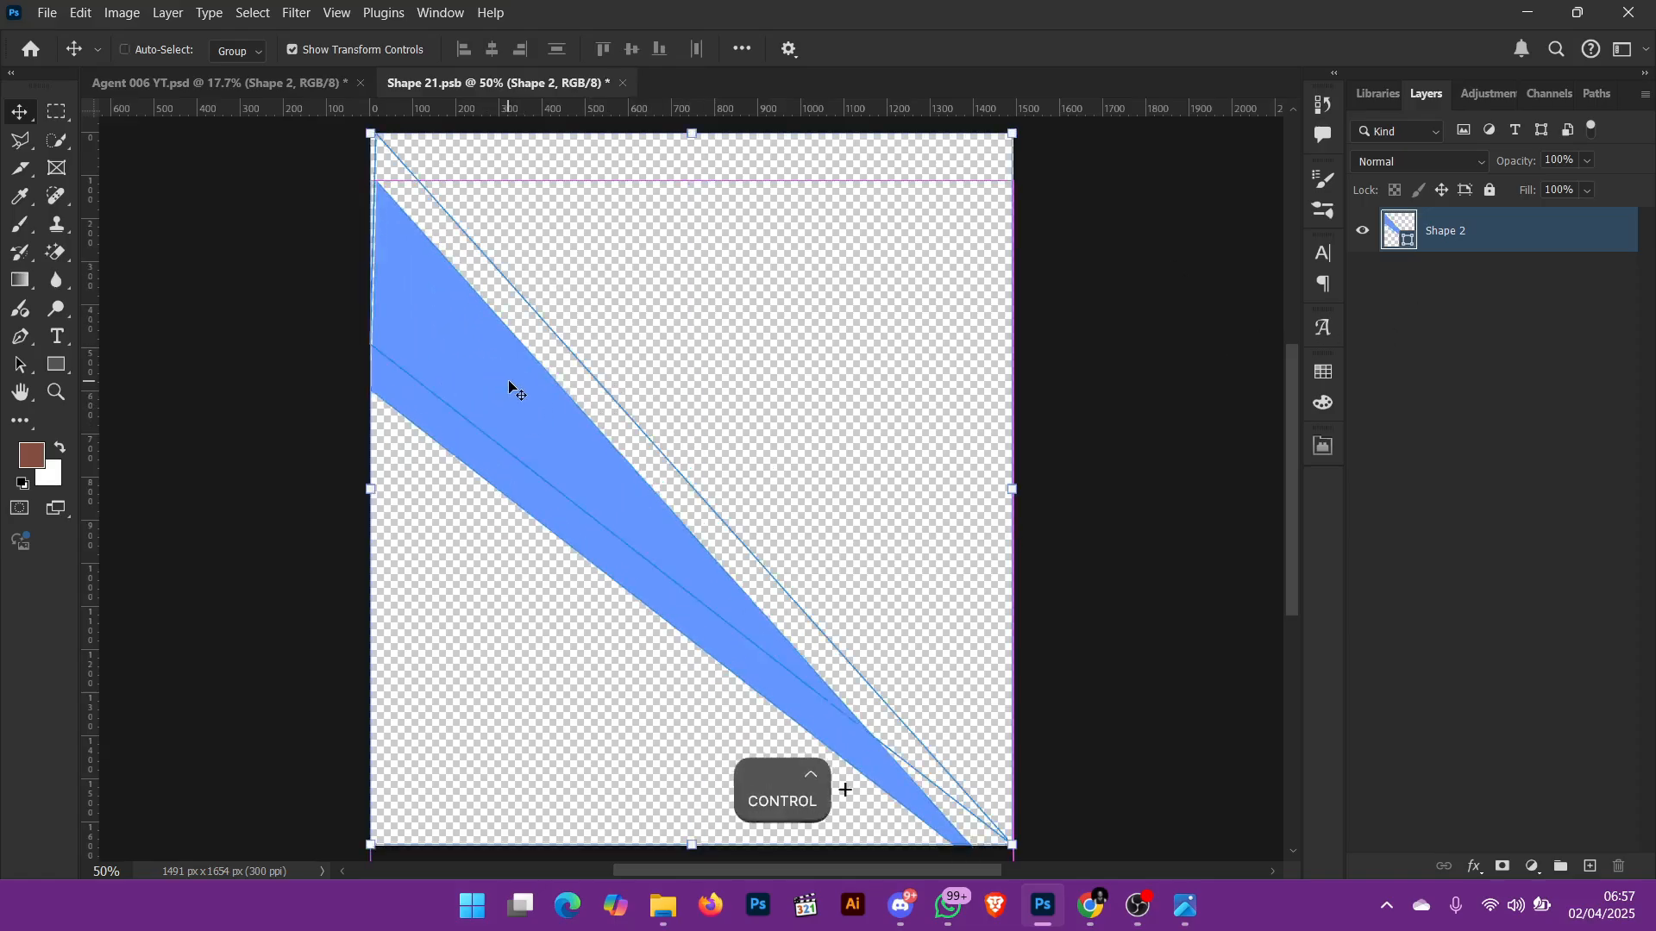
key("ctrl+z")
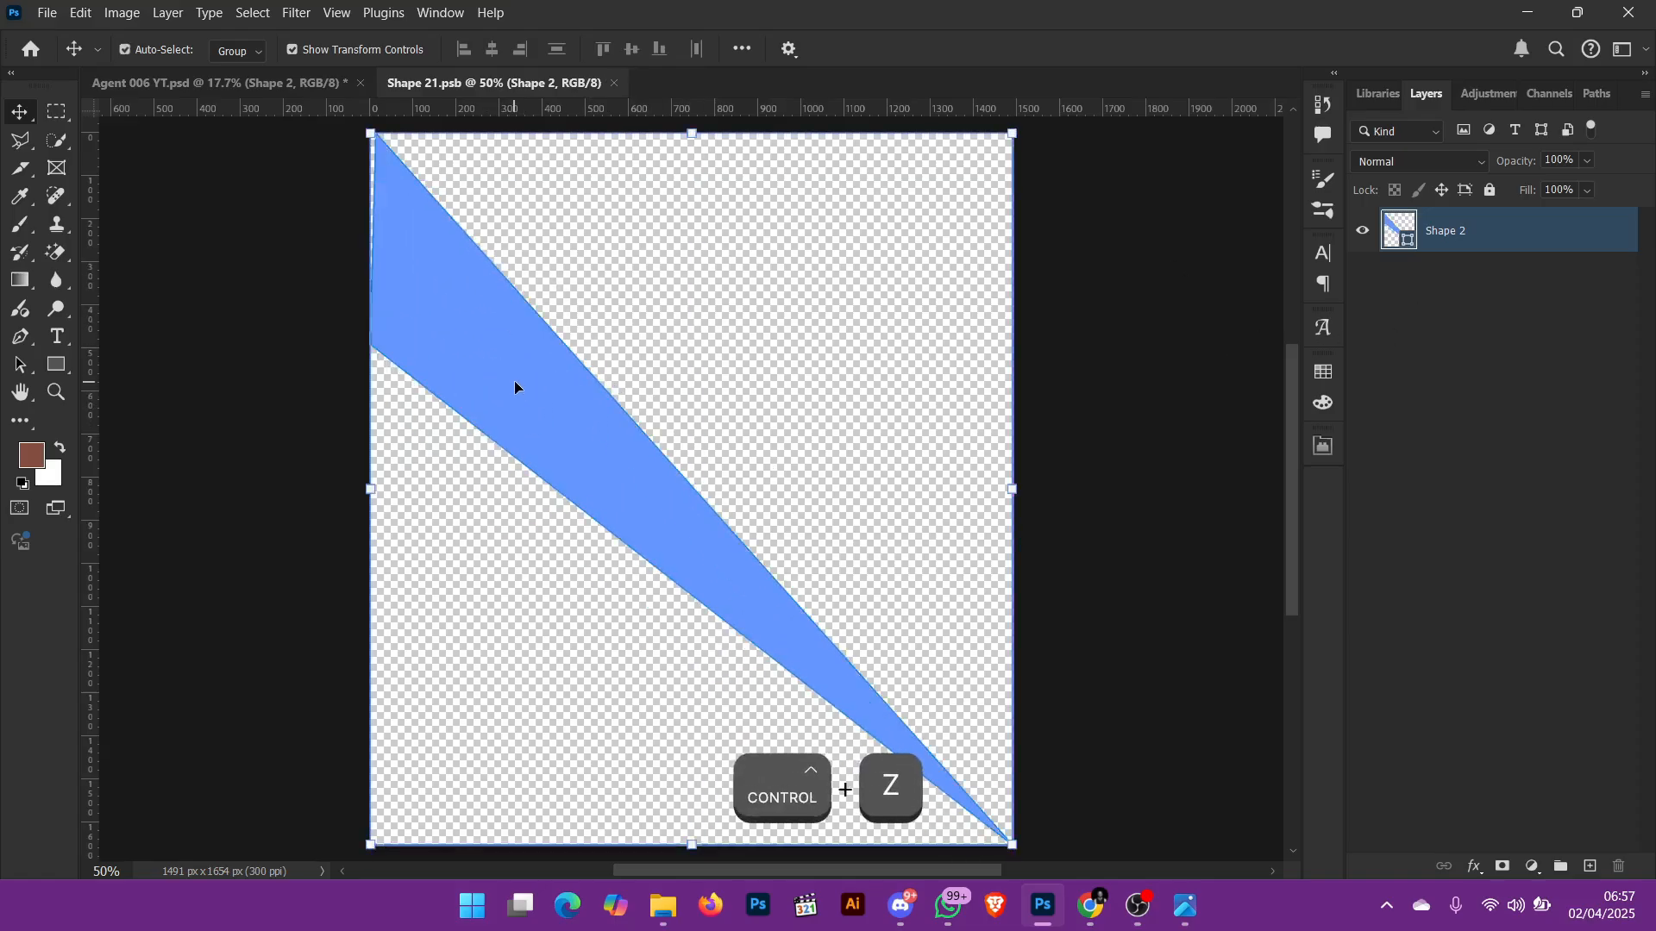
Step: Try the Wave distortion with its preset values on the blue shape, converting it to a smart object, and undo it
left_click(306, 15)
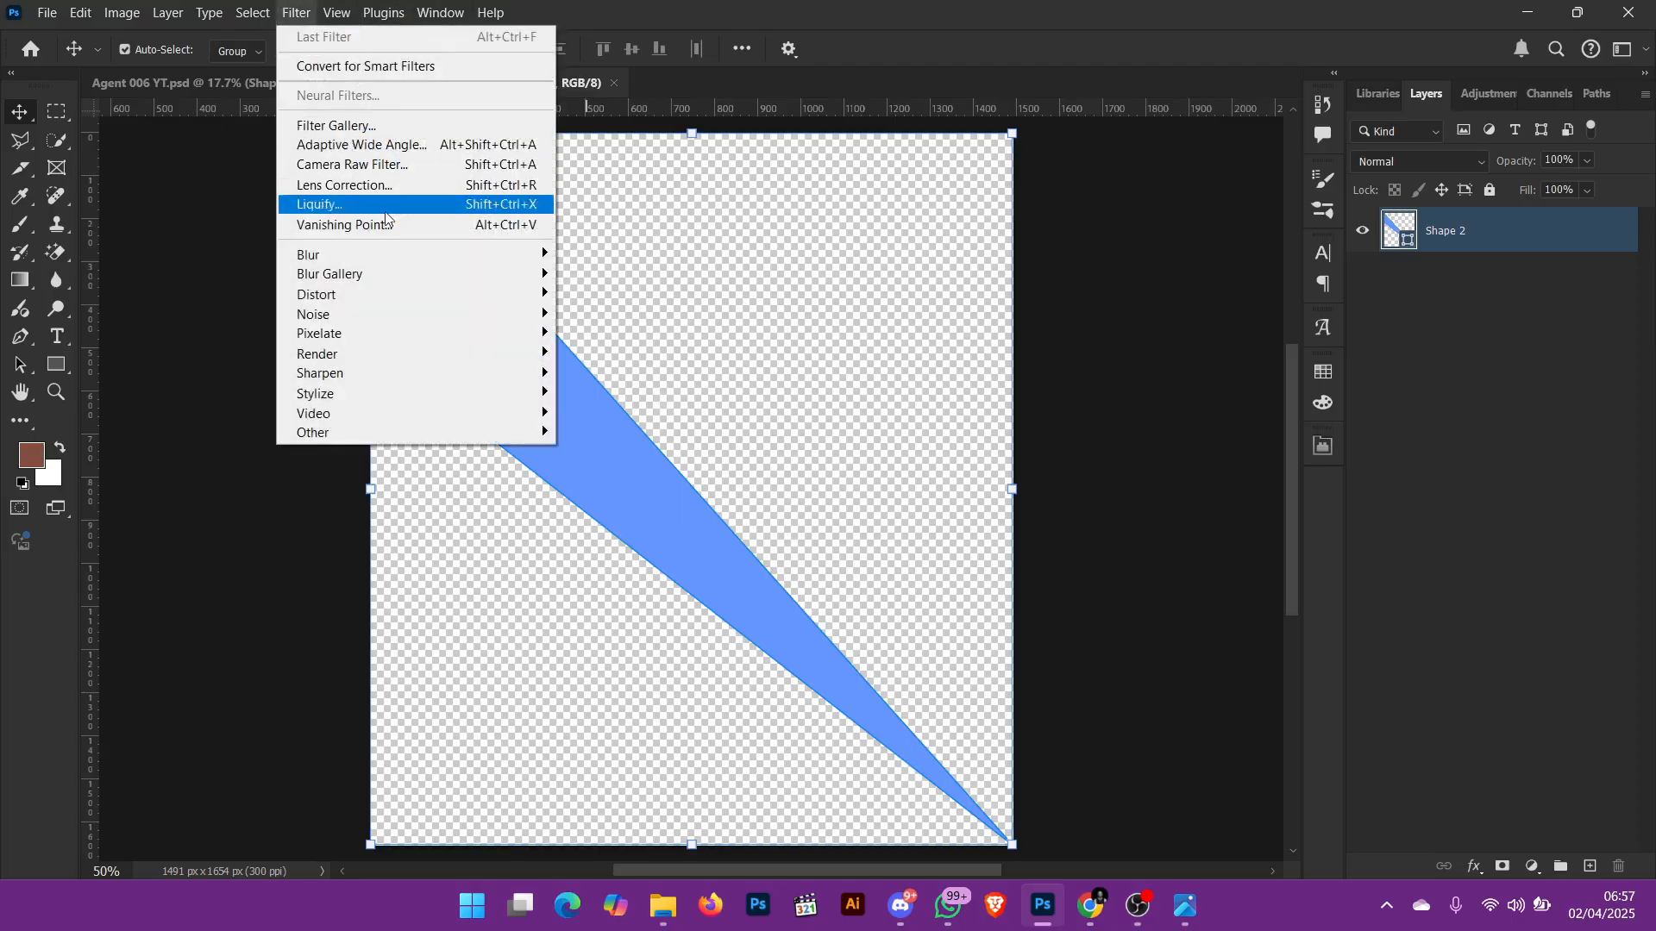
mouse_move(399, 304)
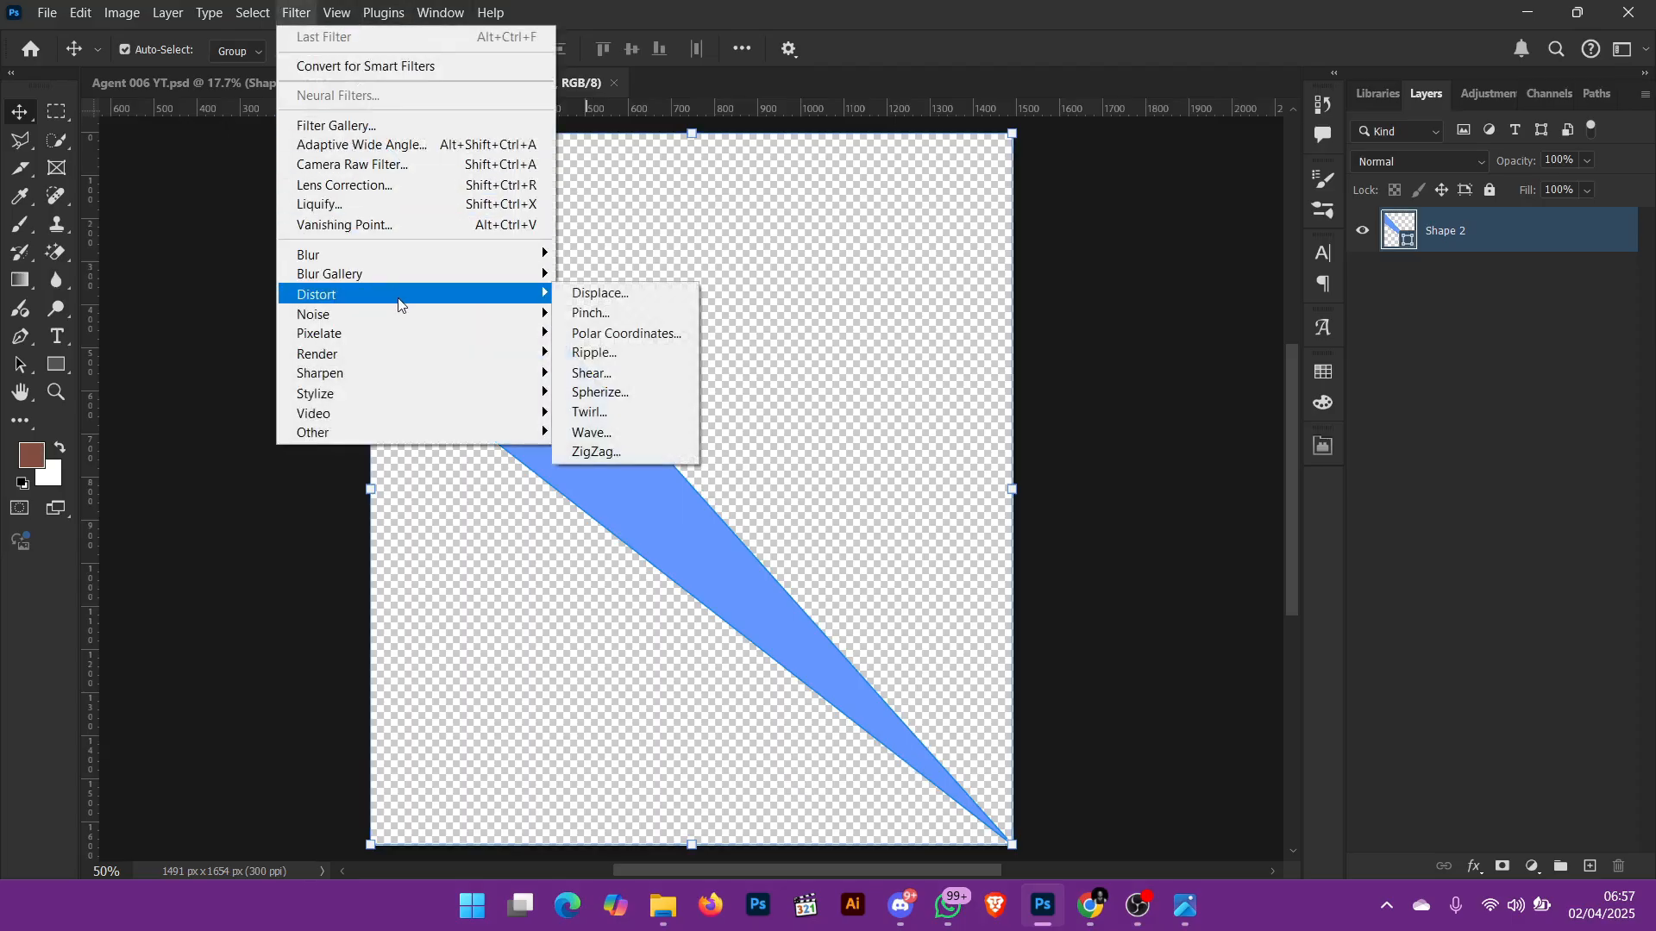
left_click(594, 432)
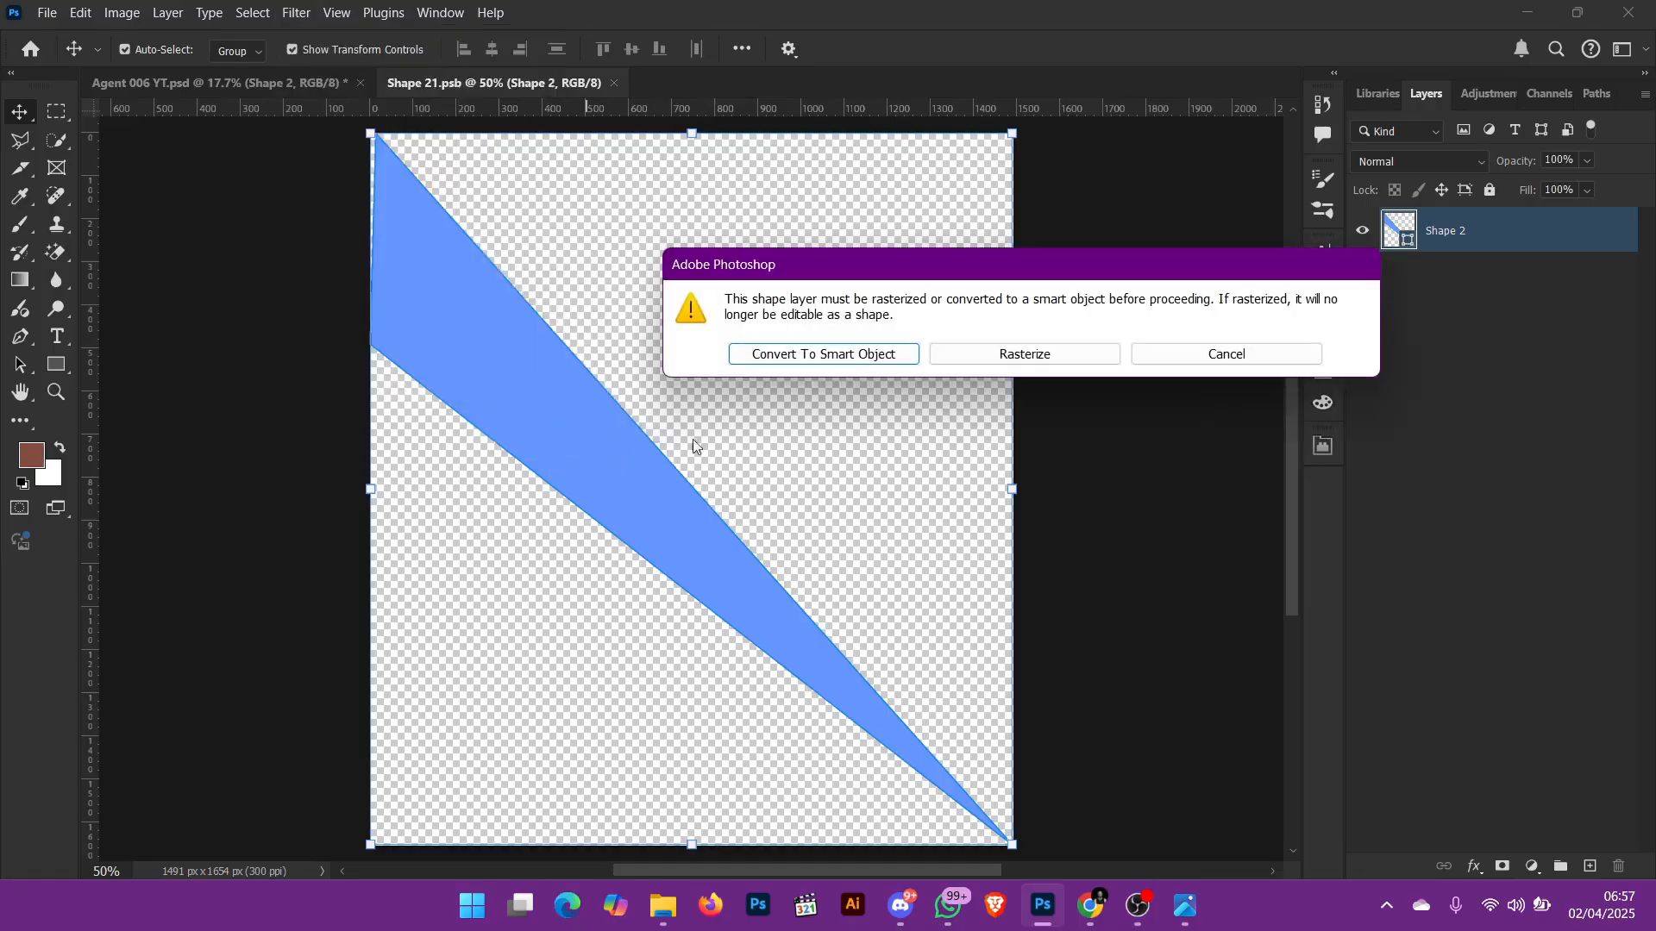
left_click(835, 355)
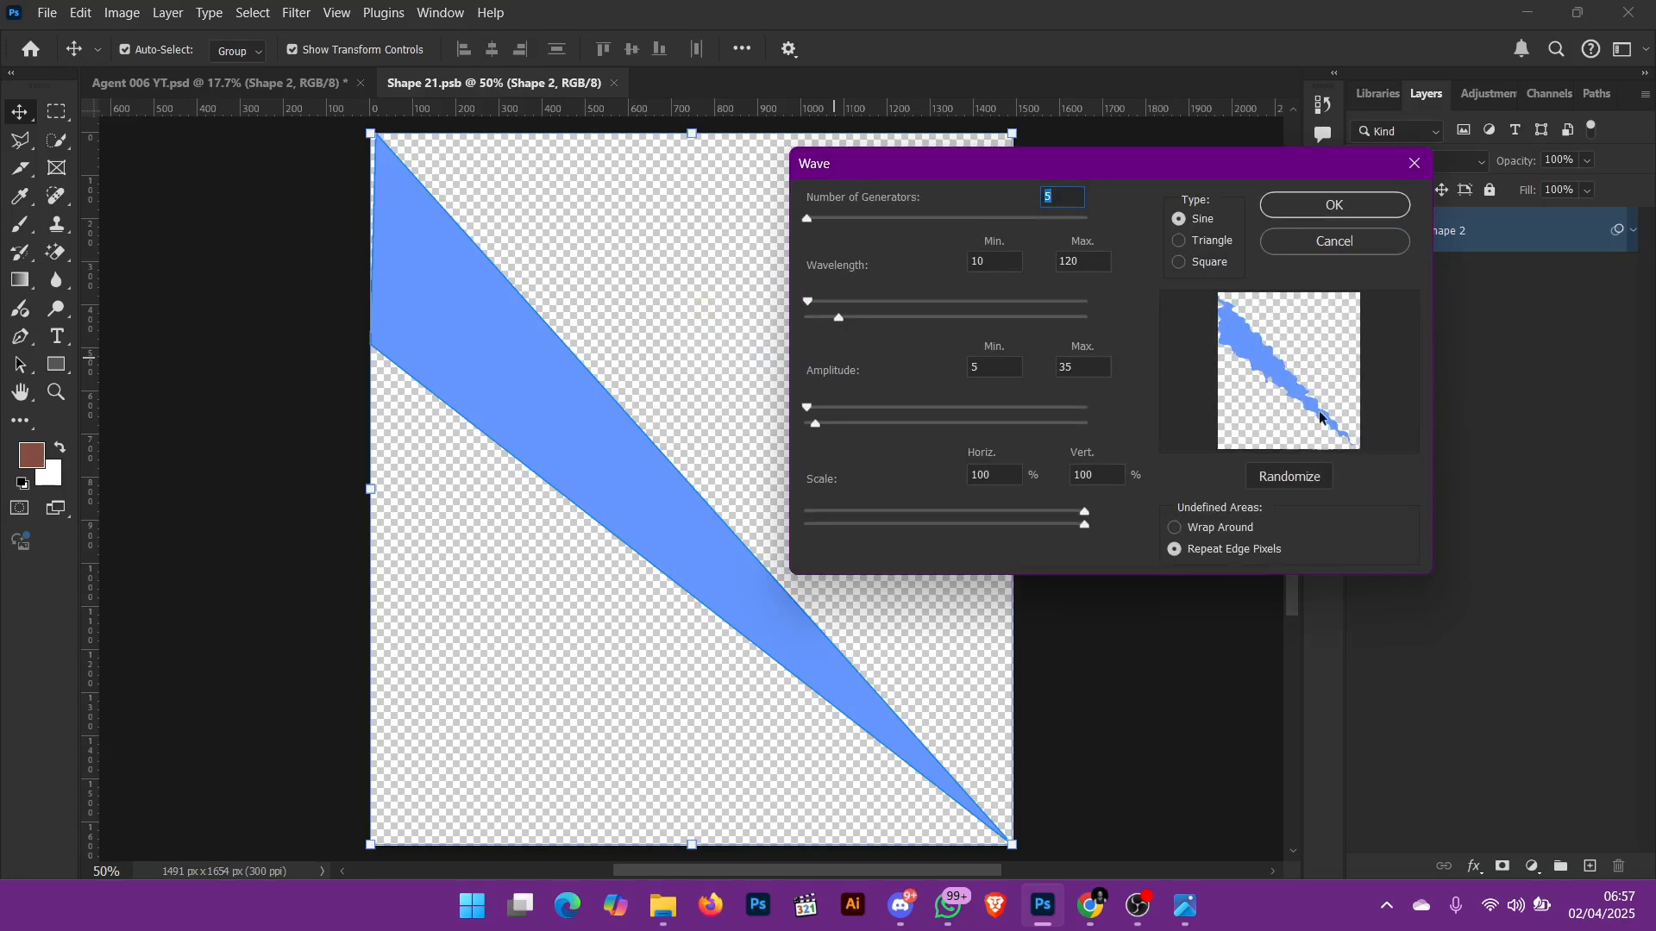
left_click(1322, 209)
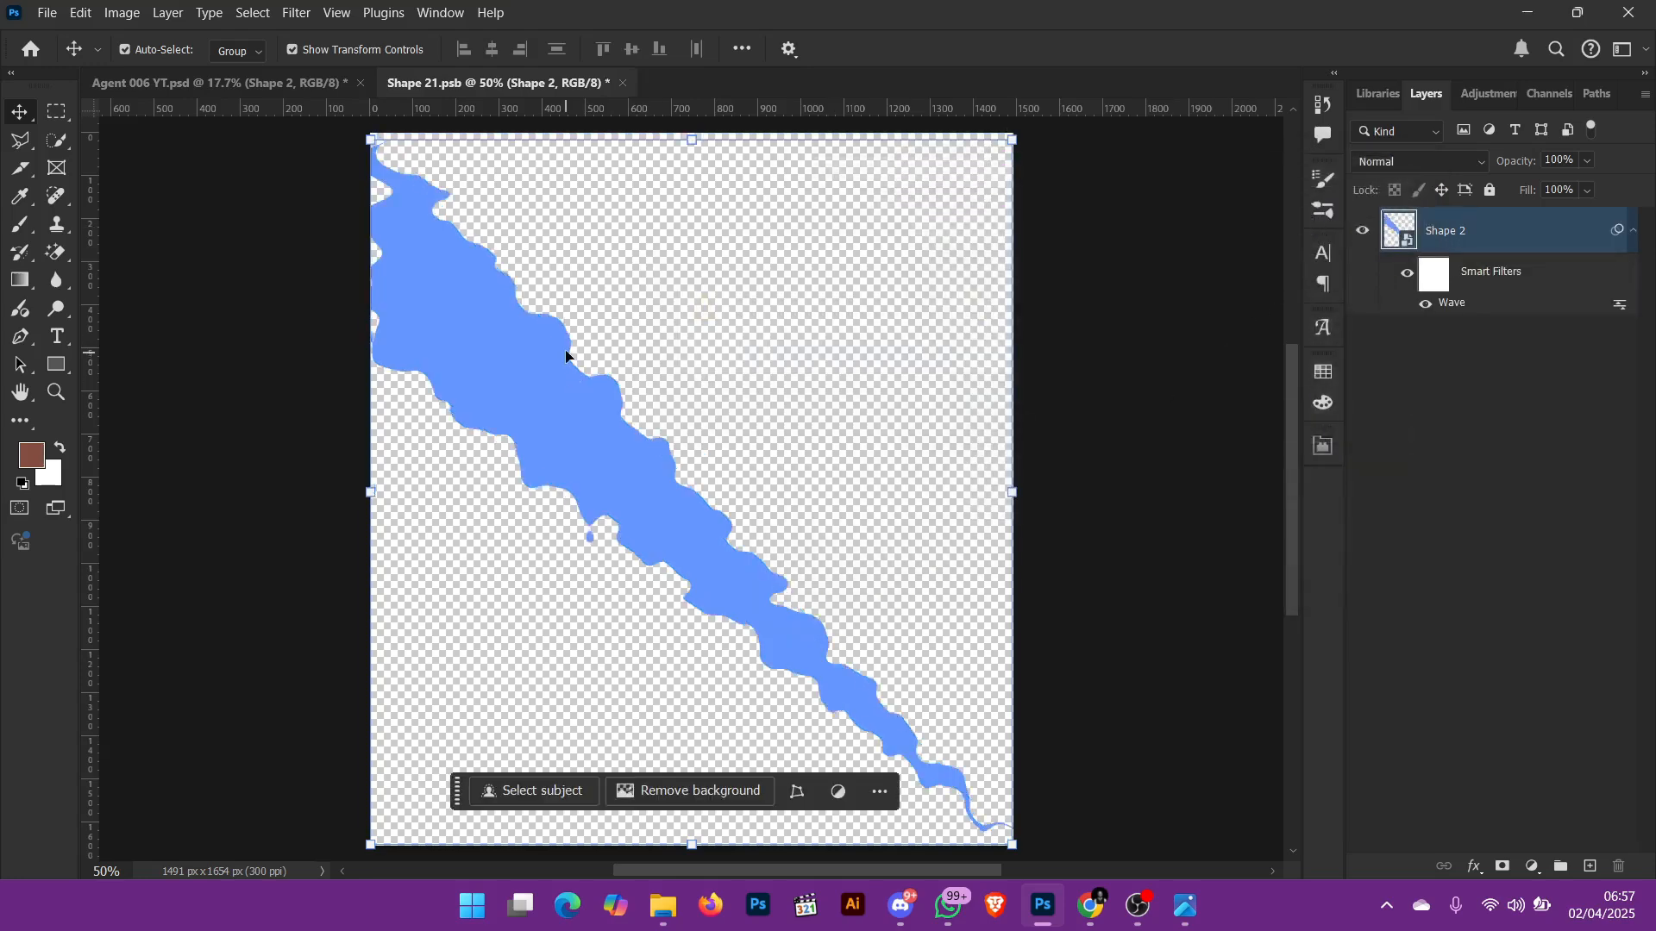
key("ctrl+z")
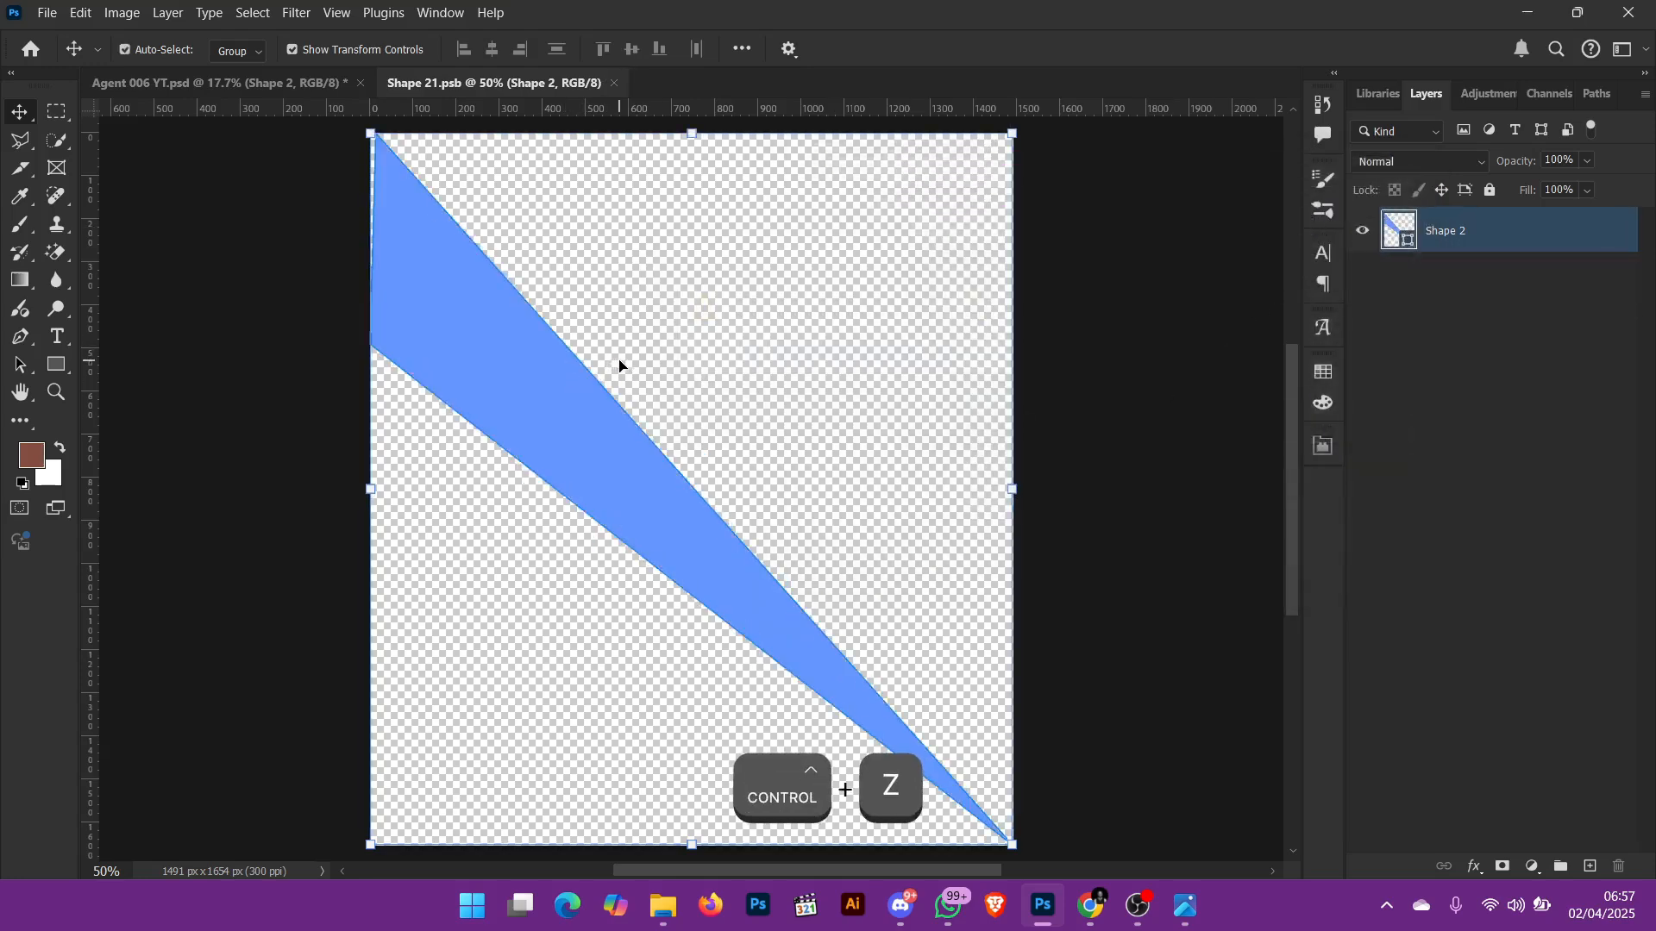
Step: Try a Wave distortion on the blue shape with maximum wavelength 668 and amplitude 209 to 375, and undo it
left_click(297, 12)
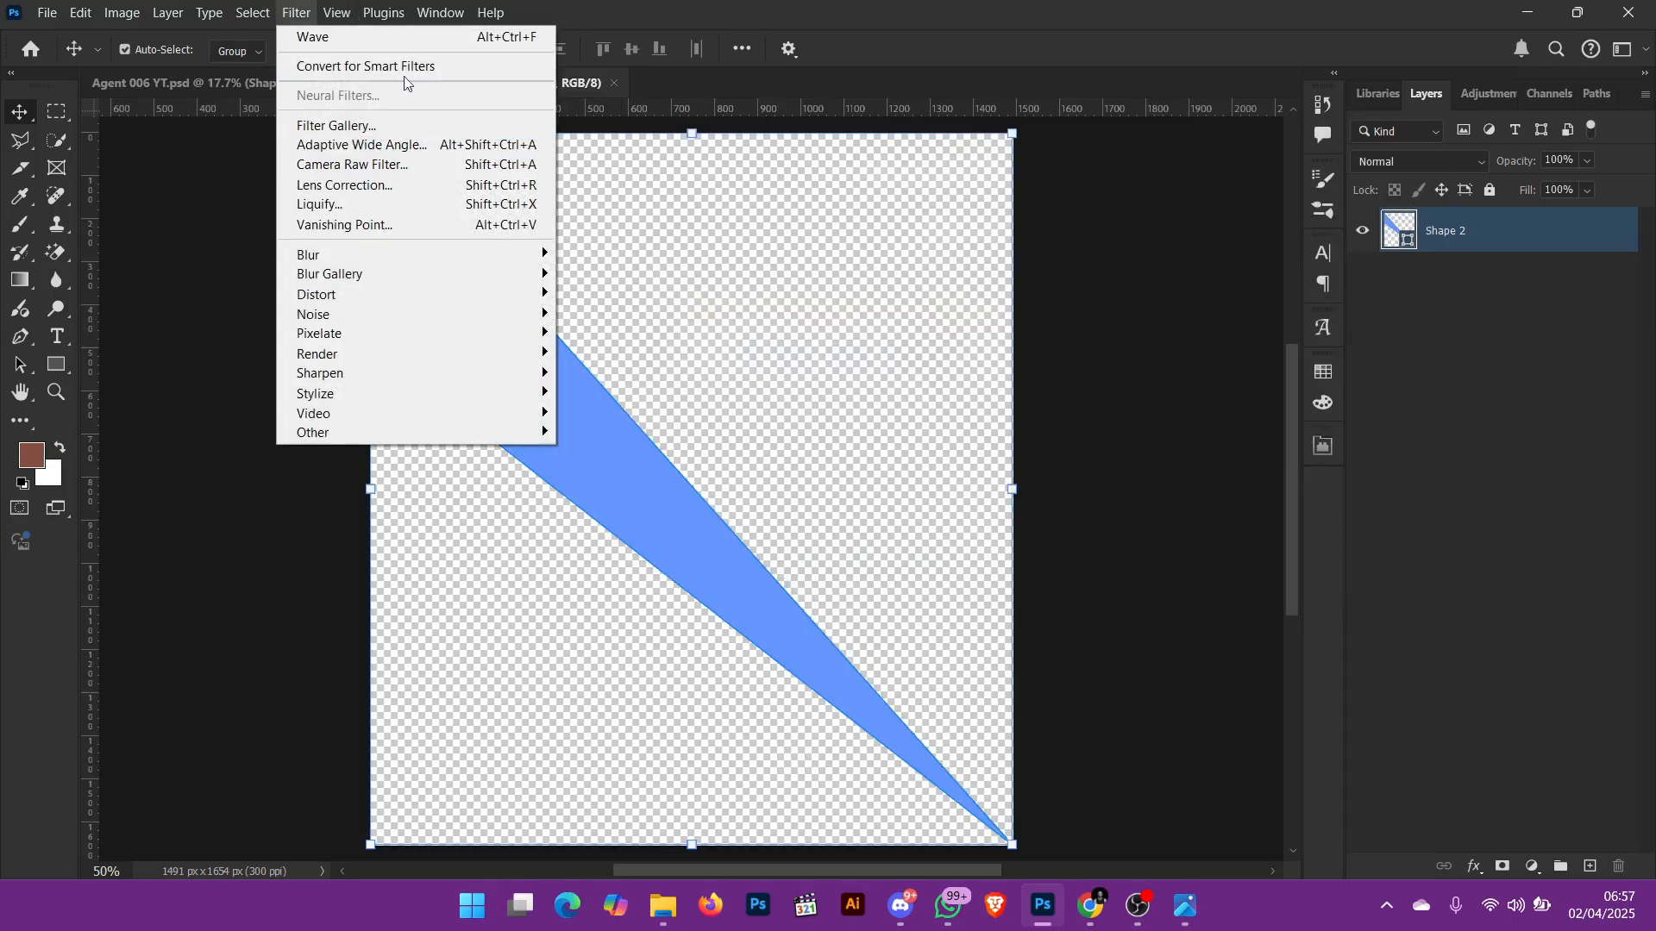
mouse_move(457, 298)
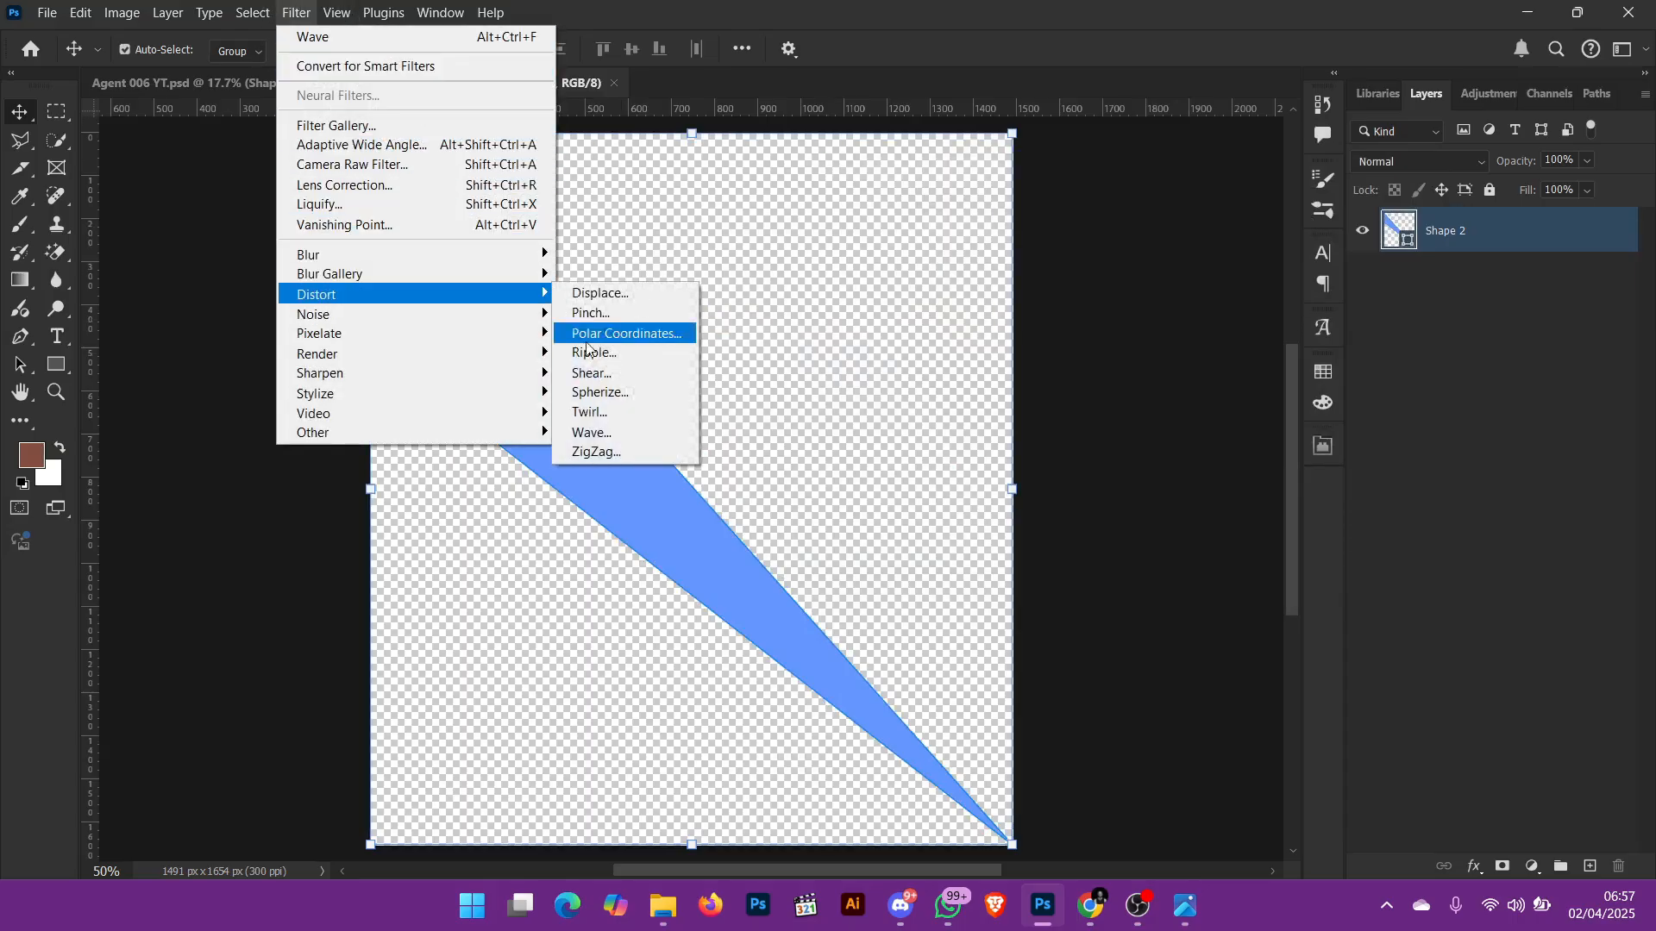
left_click(622, 433)
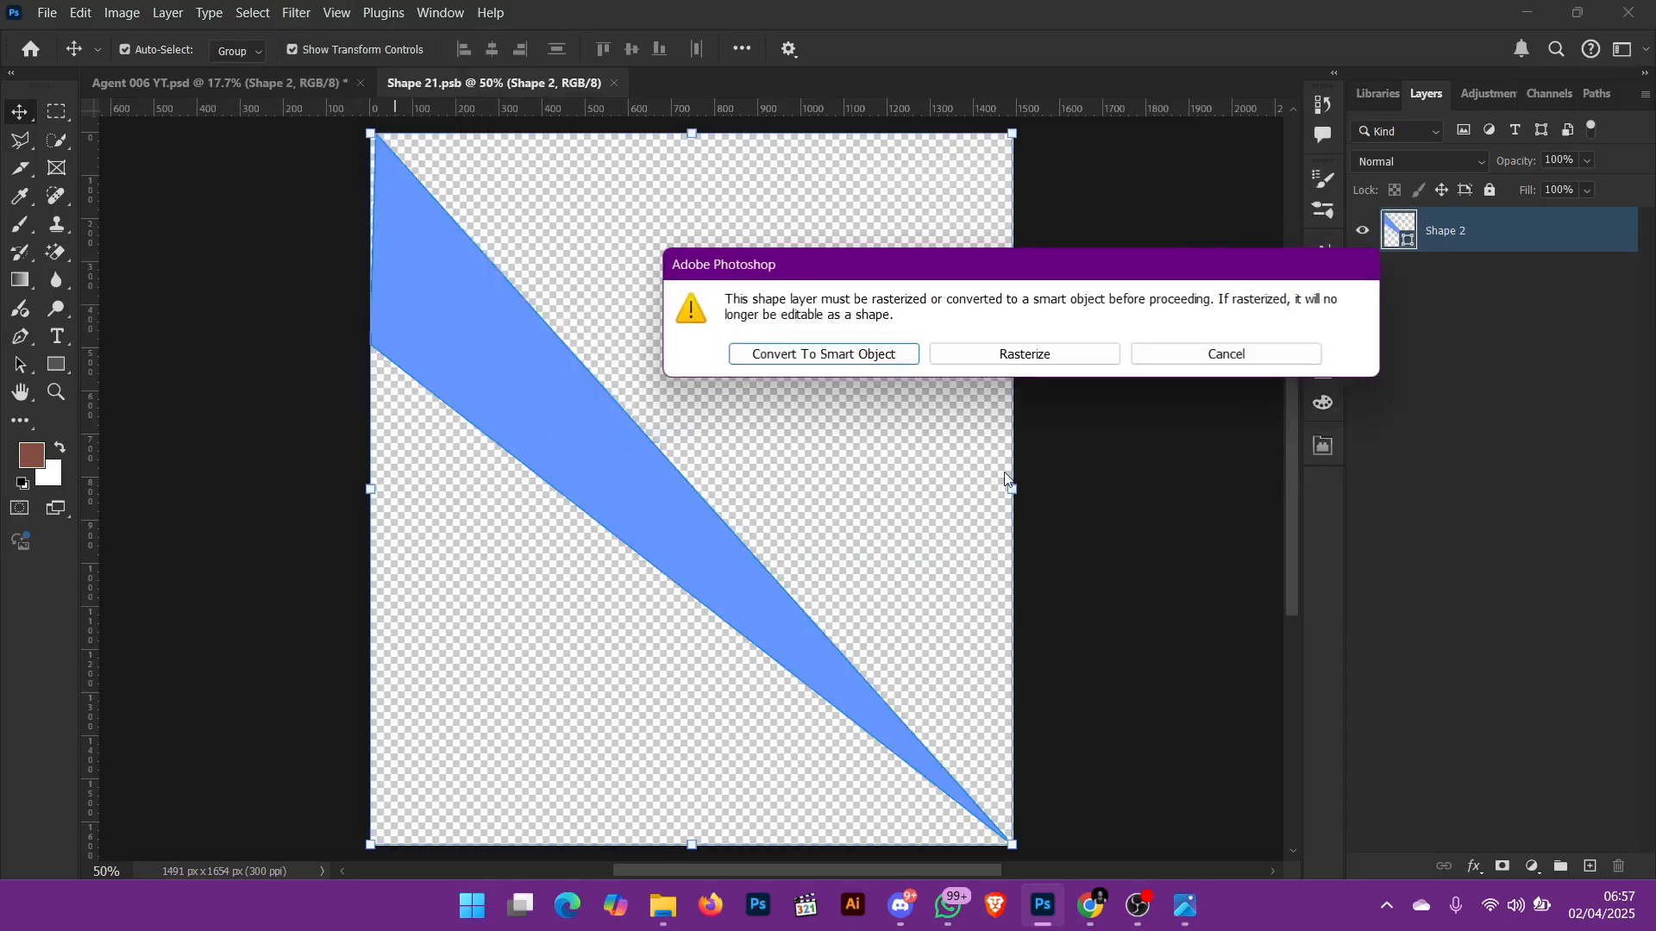
left_click(846, 357)
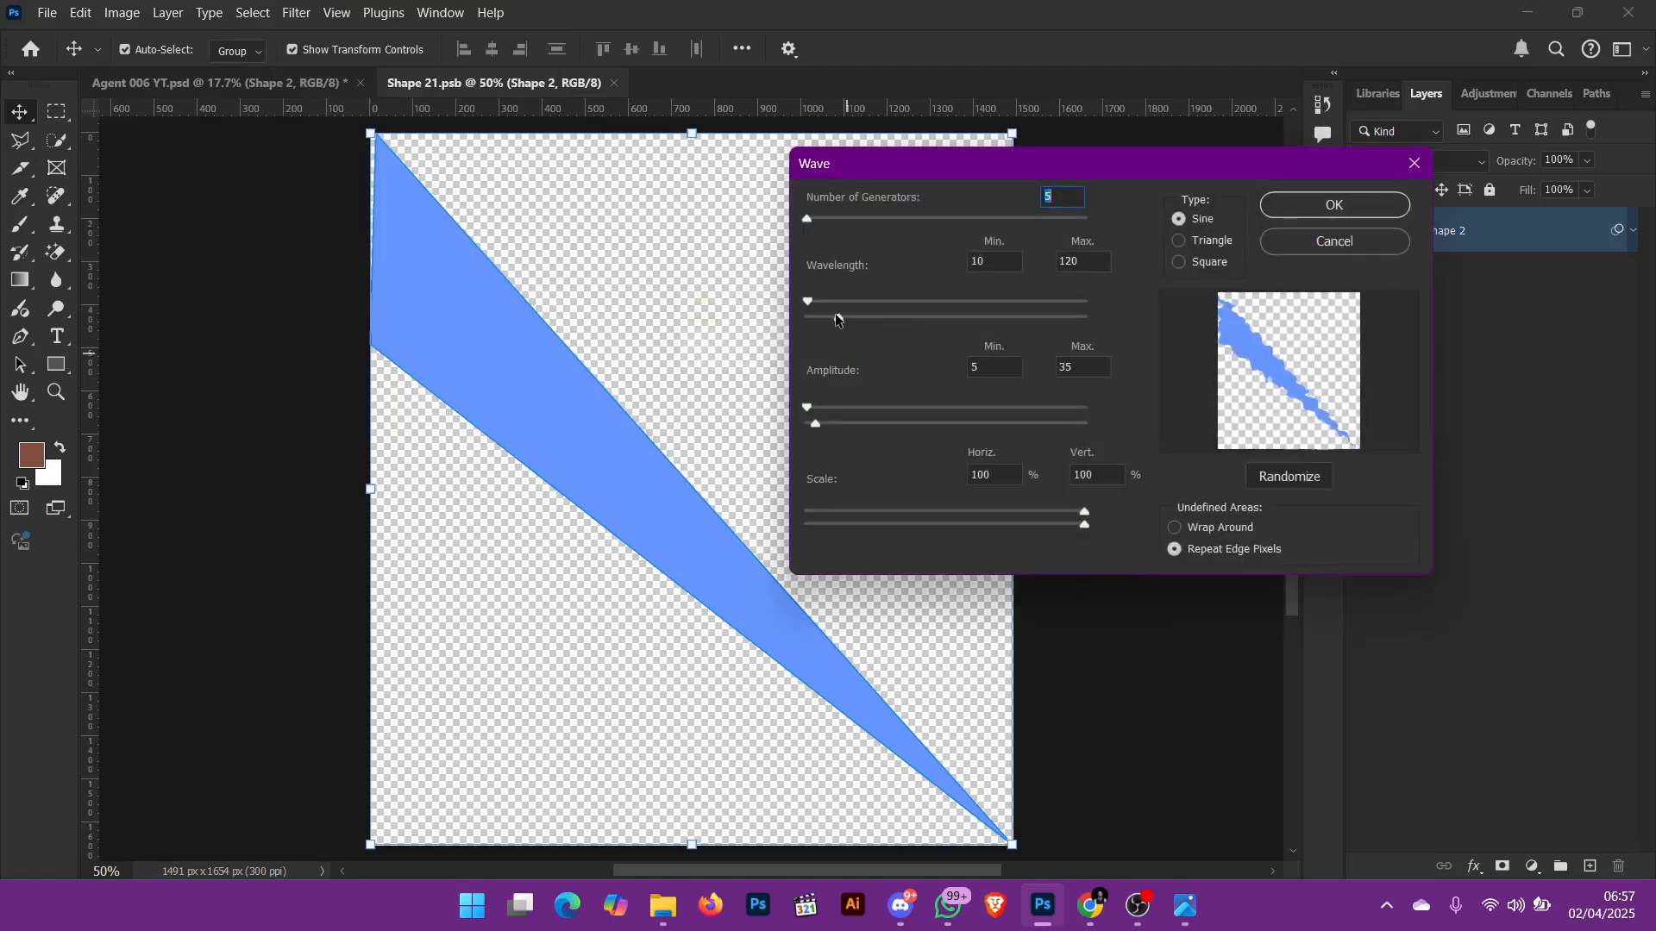
left_click_drag(841, 317, 992, 335)
left_click(909, 423)
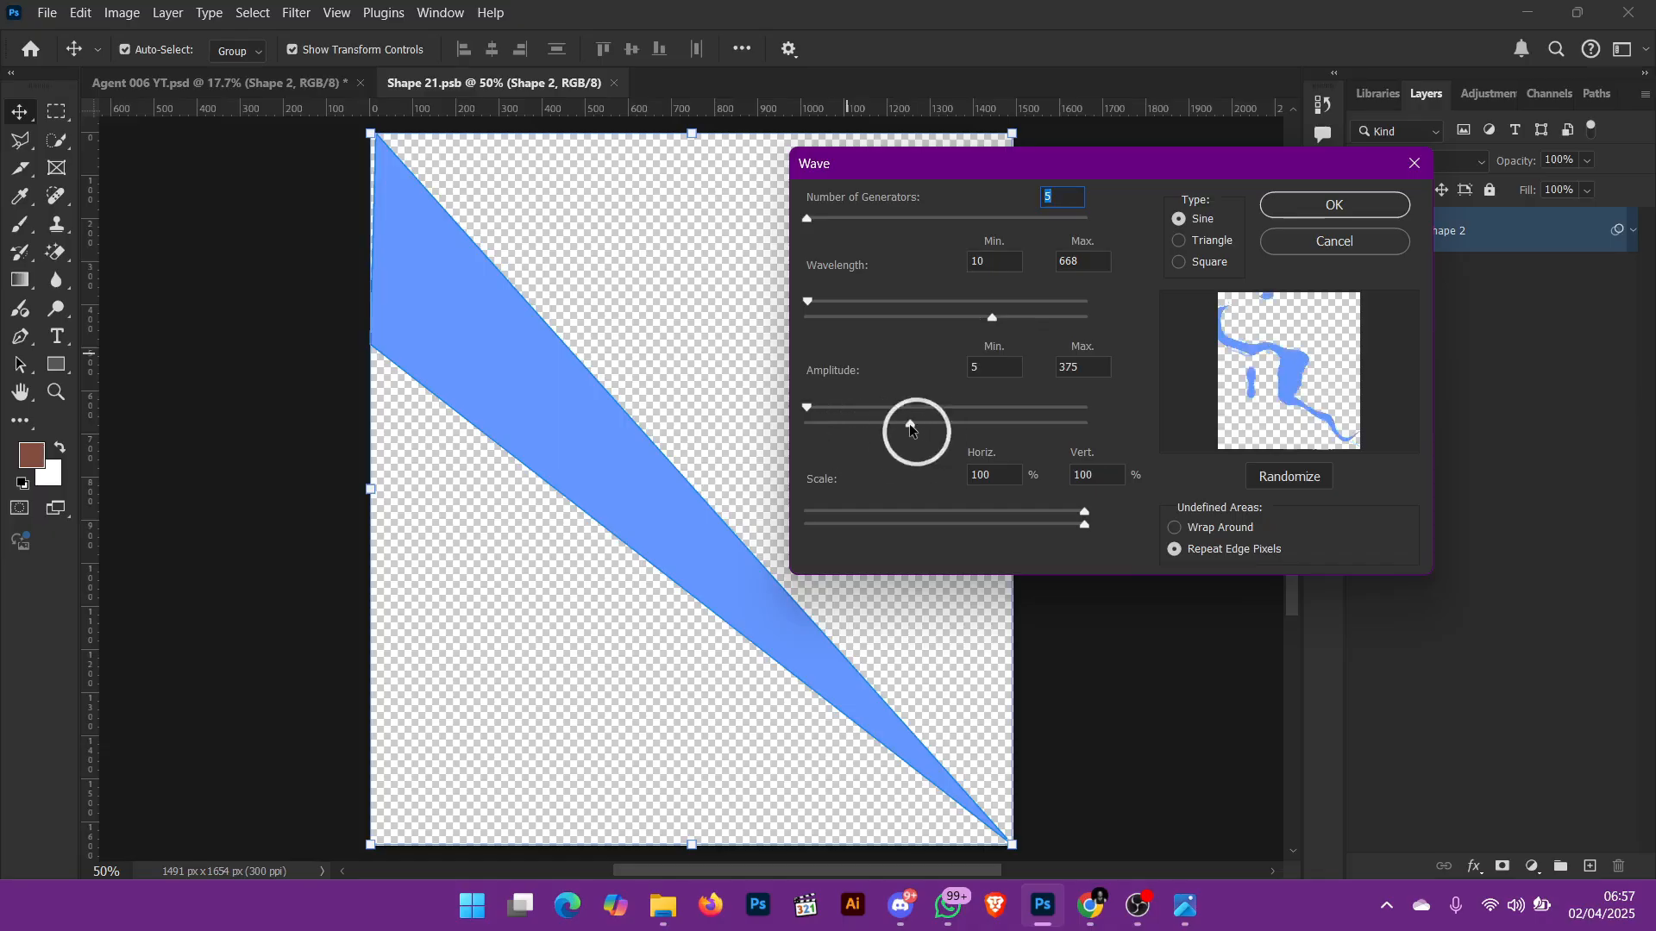
left_click(863, 407)
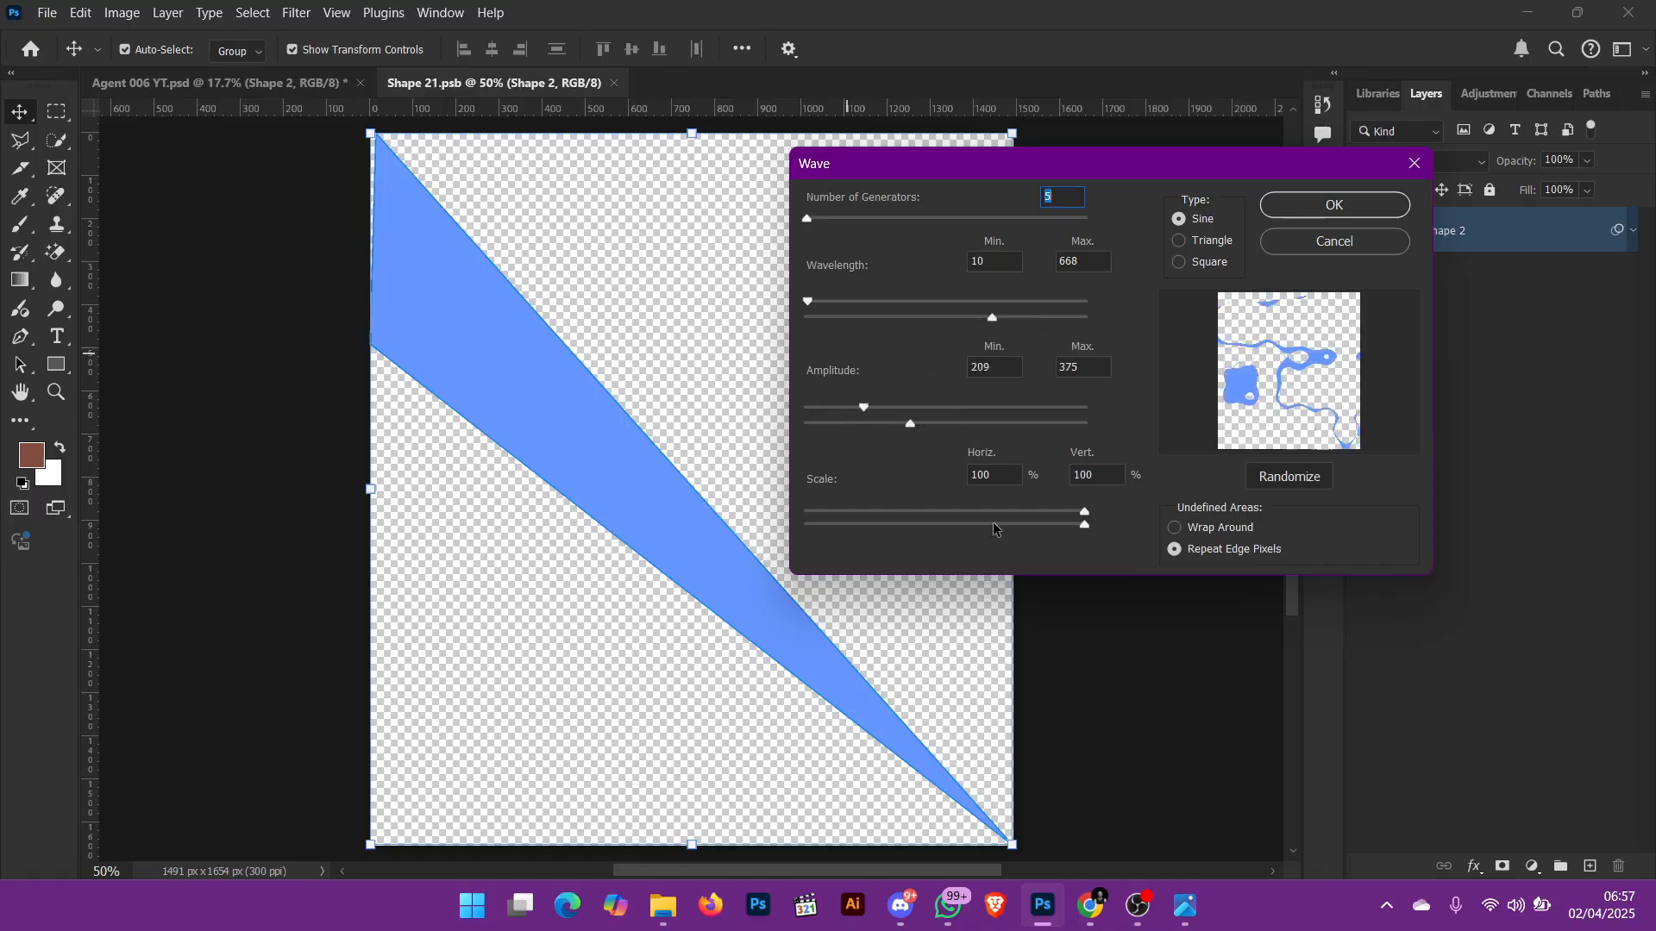
left_click(1315, 207)
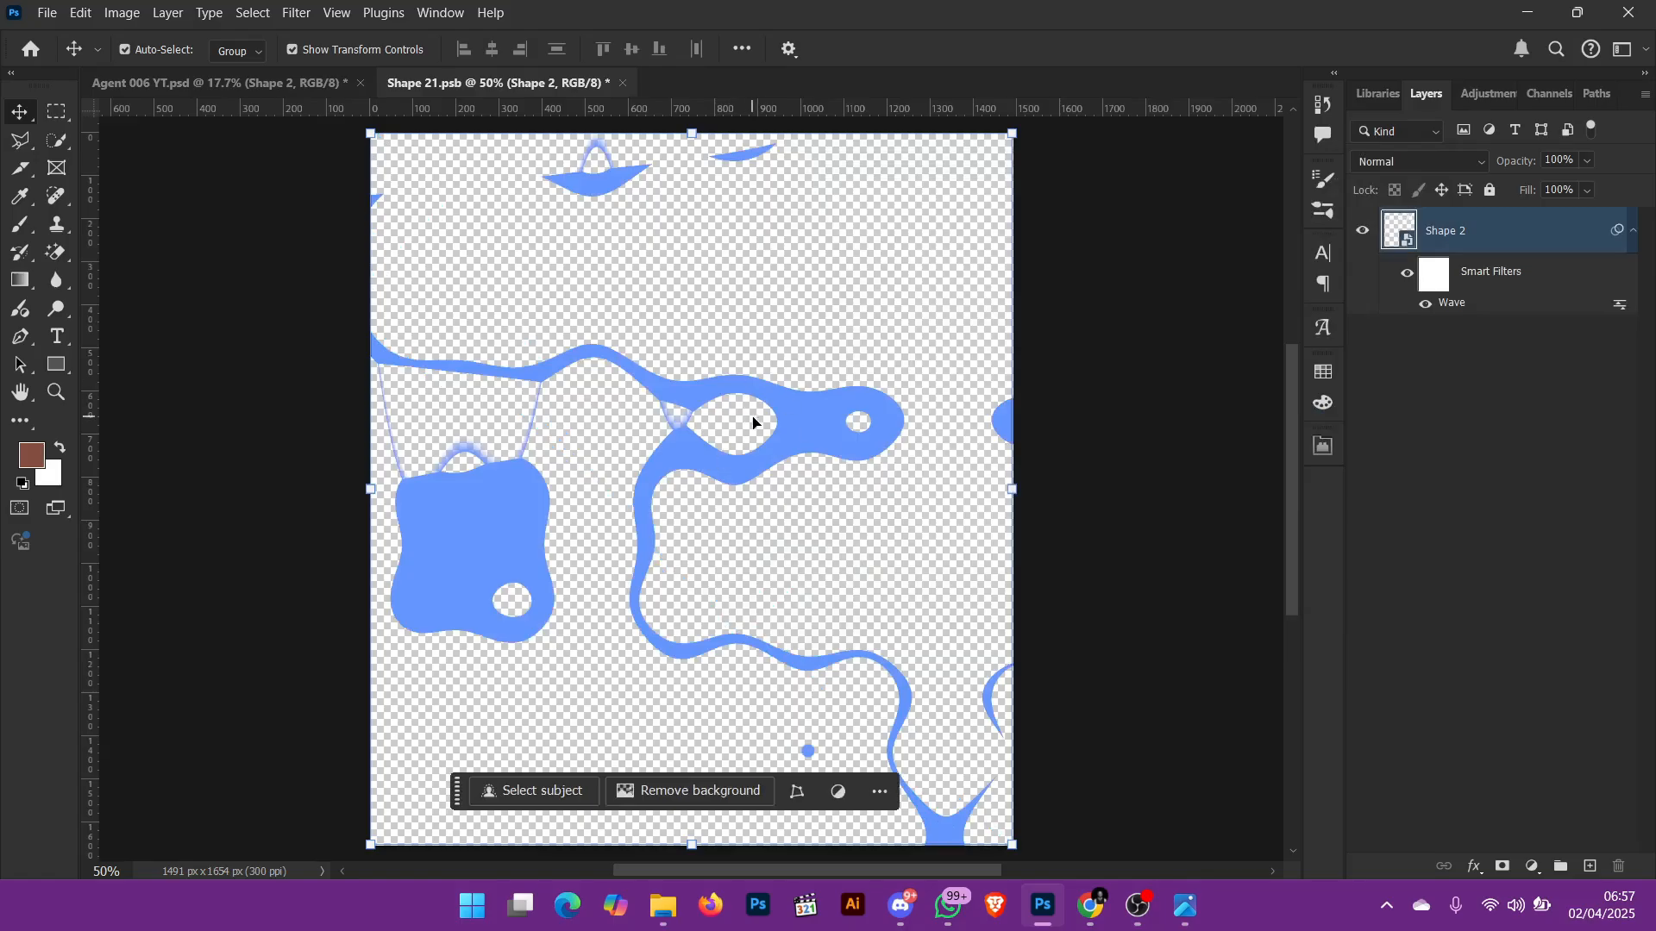
key("ctrl+z")
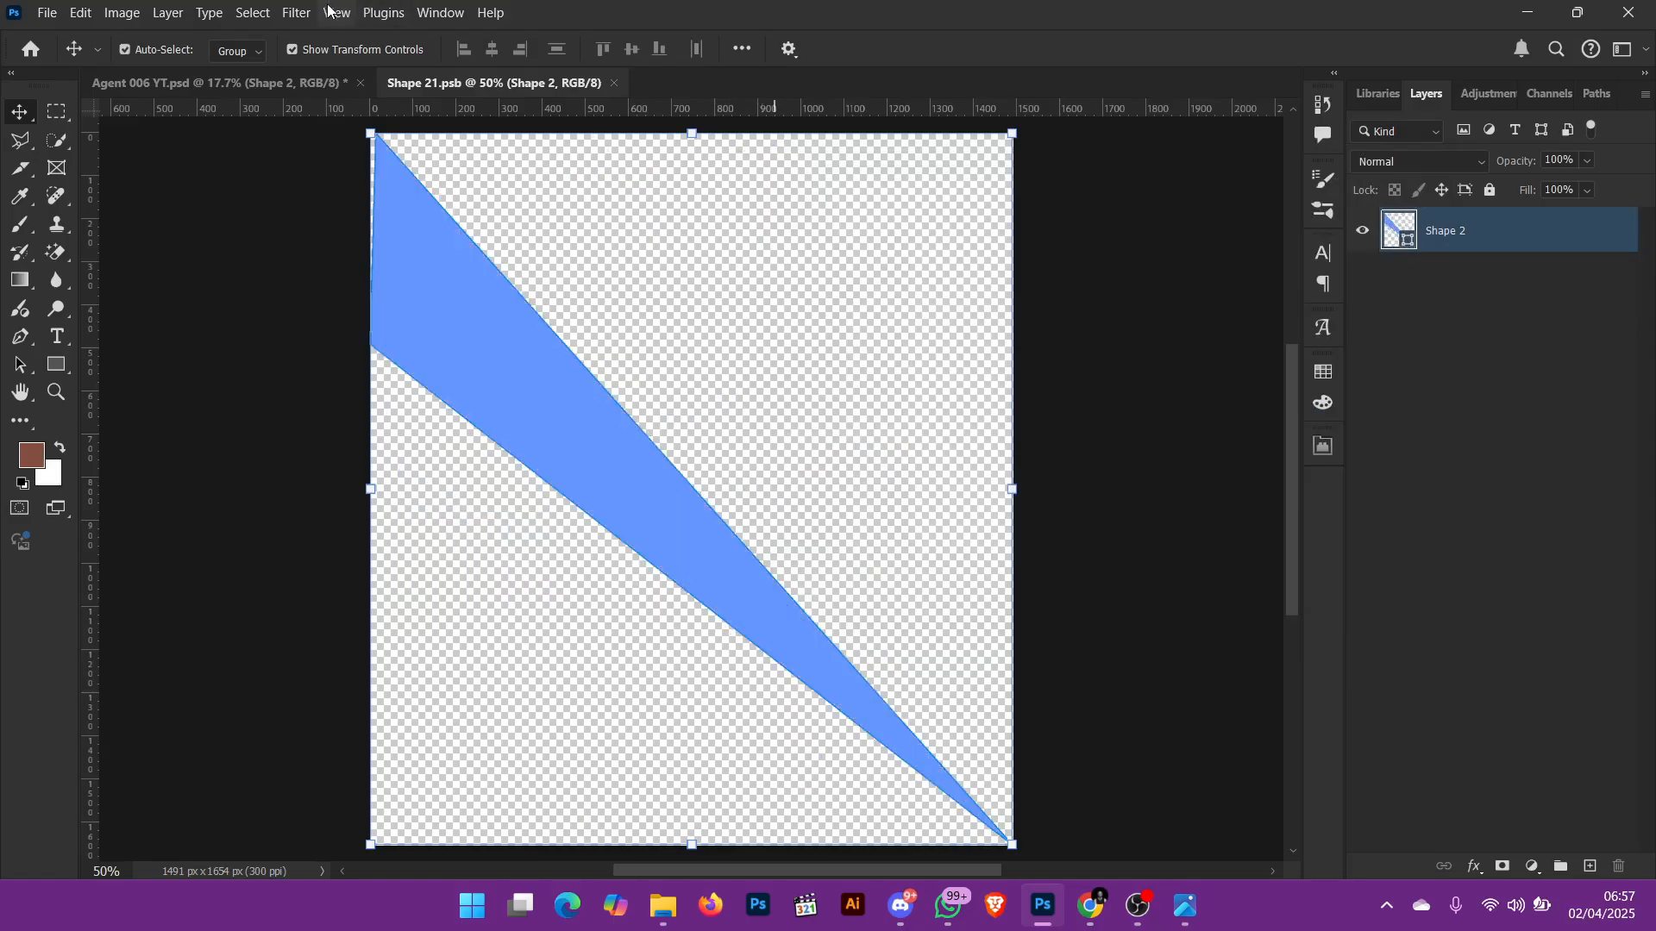
Step: Start another Wave distortion on the shape as a smart object, with maximum wavelength 202 and amplitude 5 to 67
left_click(297, 12)
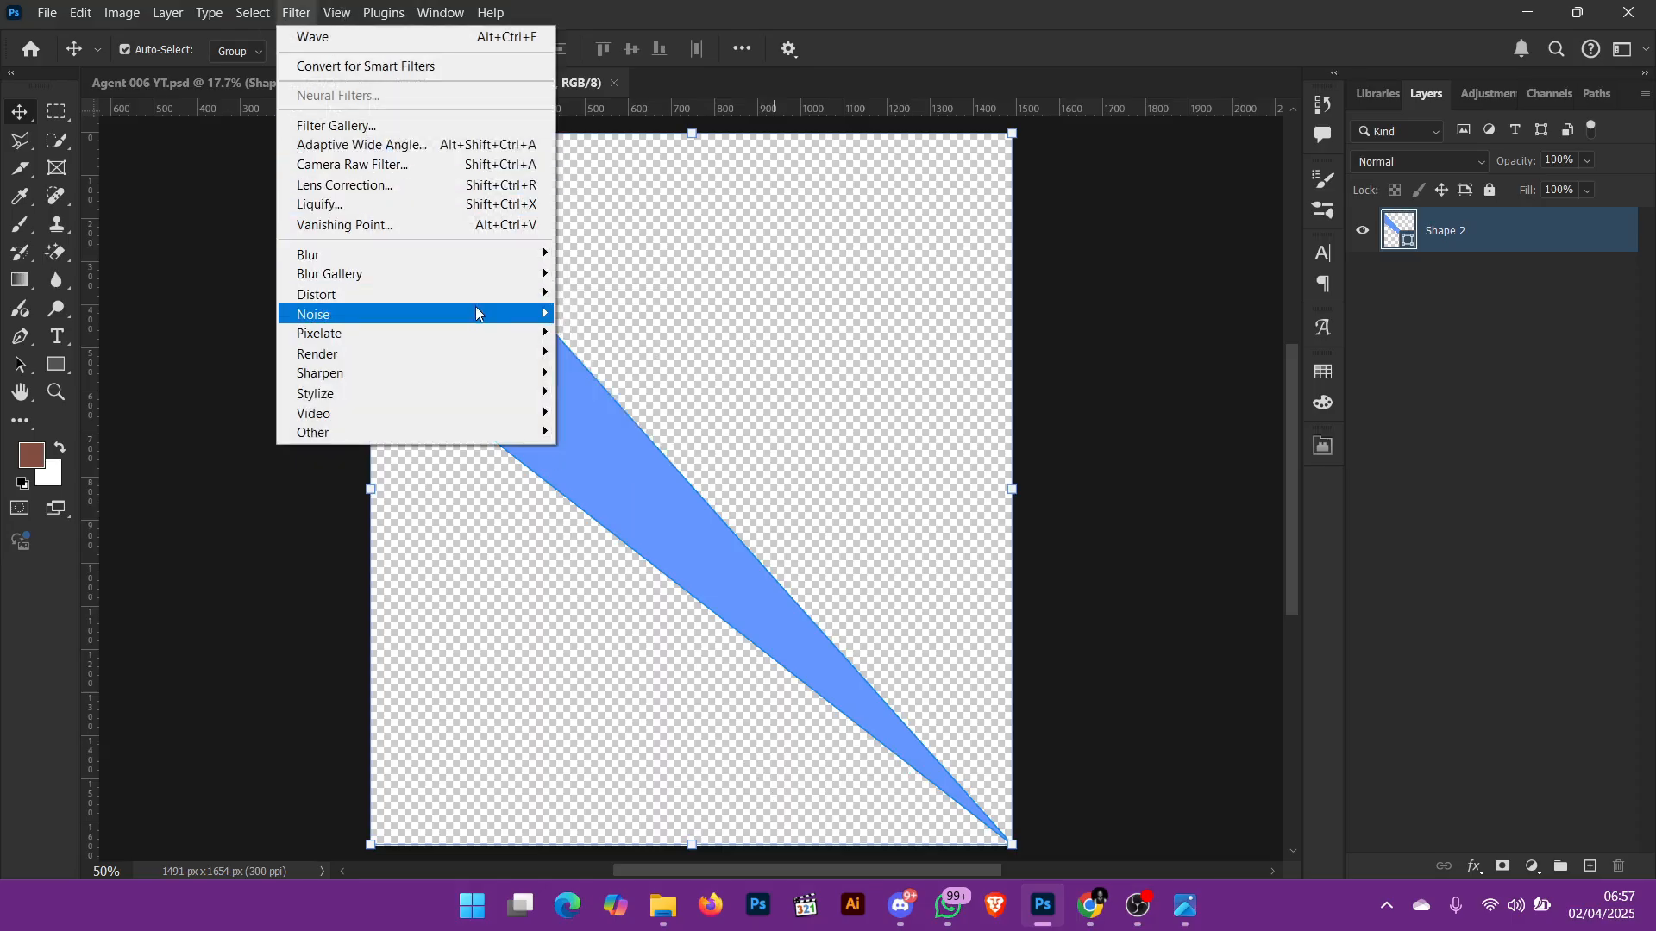
mouse_move(483, 294)
left_click(607, 432)
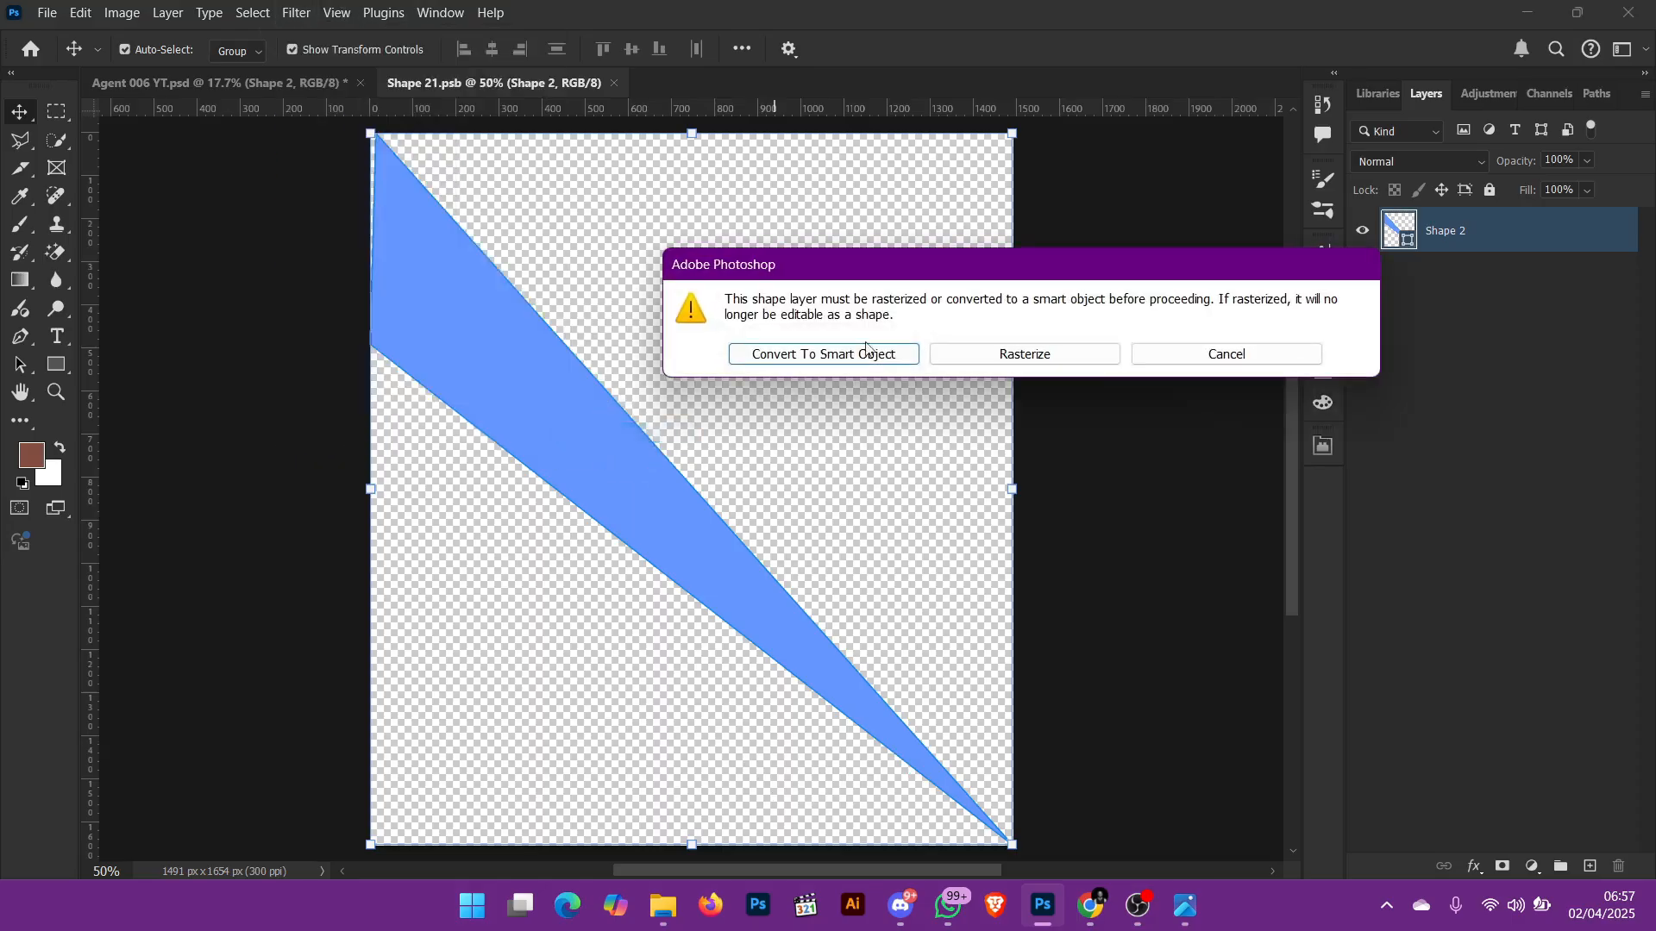
left_click(893, 362)
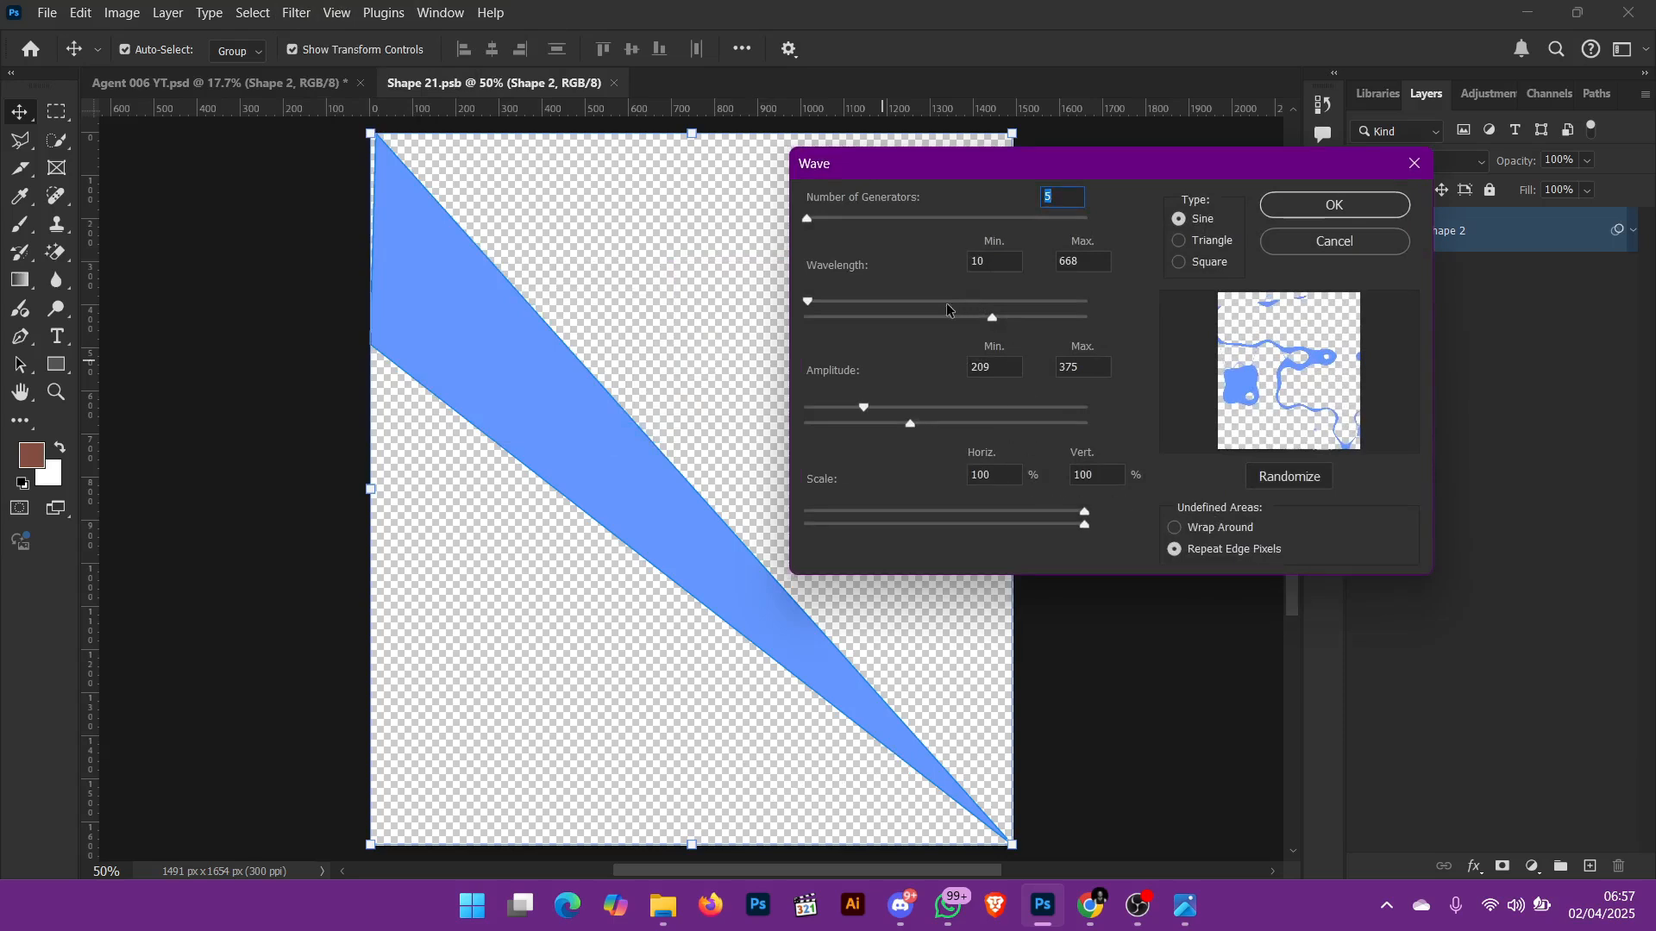
left_click_drag(890, 319, 838, 328)
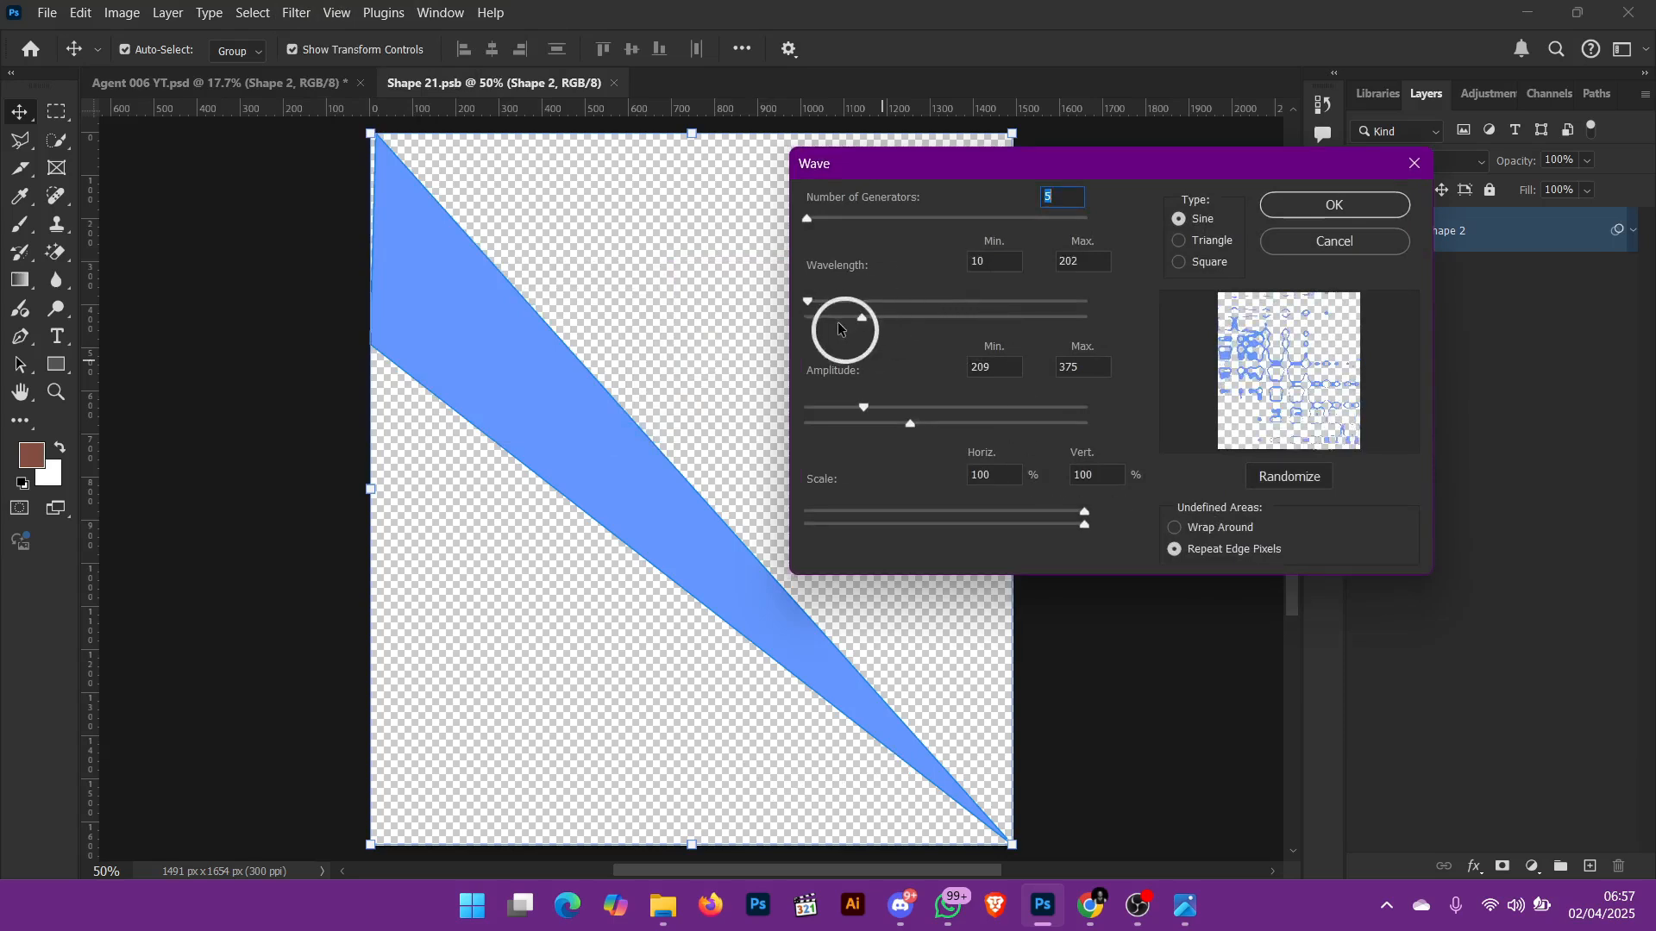
left_click(850, 423)
mouse_move(833, 410)
left_mouse_down()
mouse_move(805, 438)
mouse_move(826, 423)
left_mouse_up()
left_click(828, 424)
left_click(815, 438)
left_click(812, 439)
left_click(827, 423)
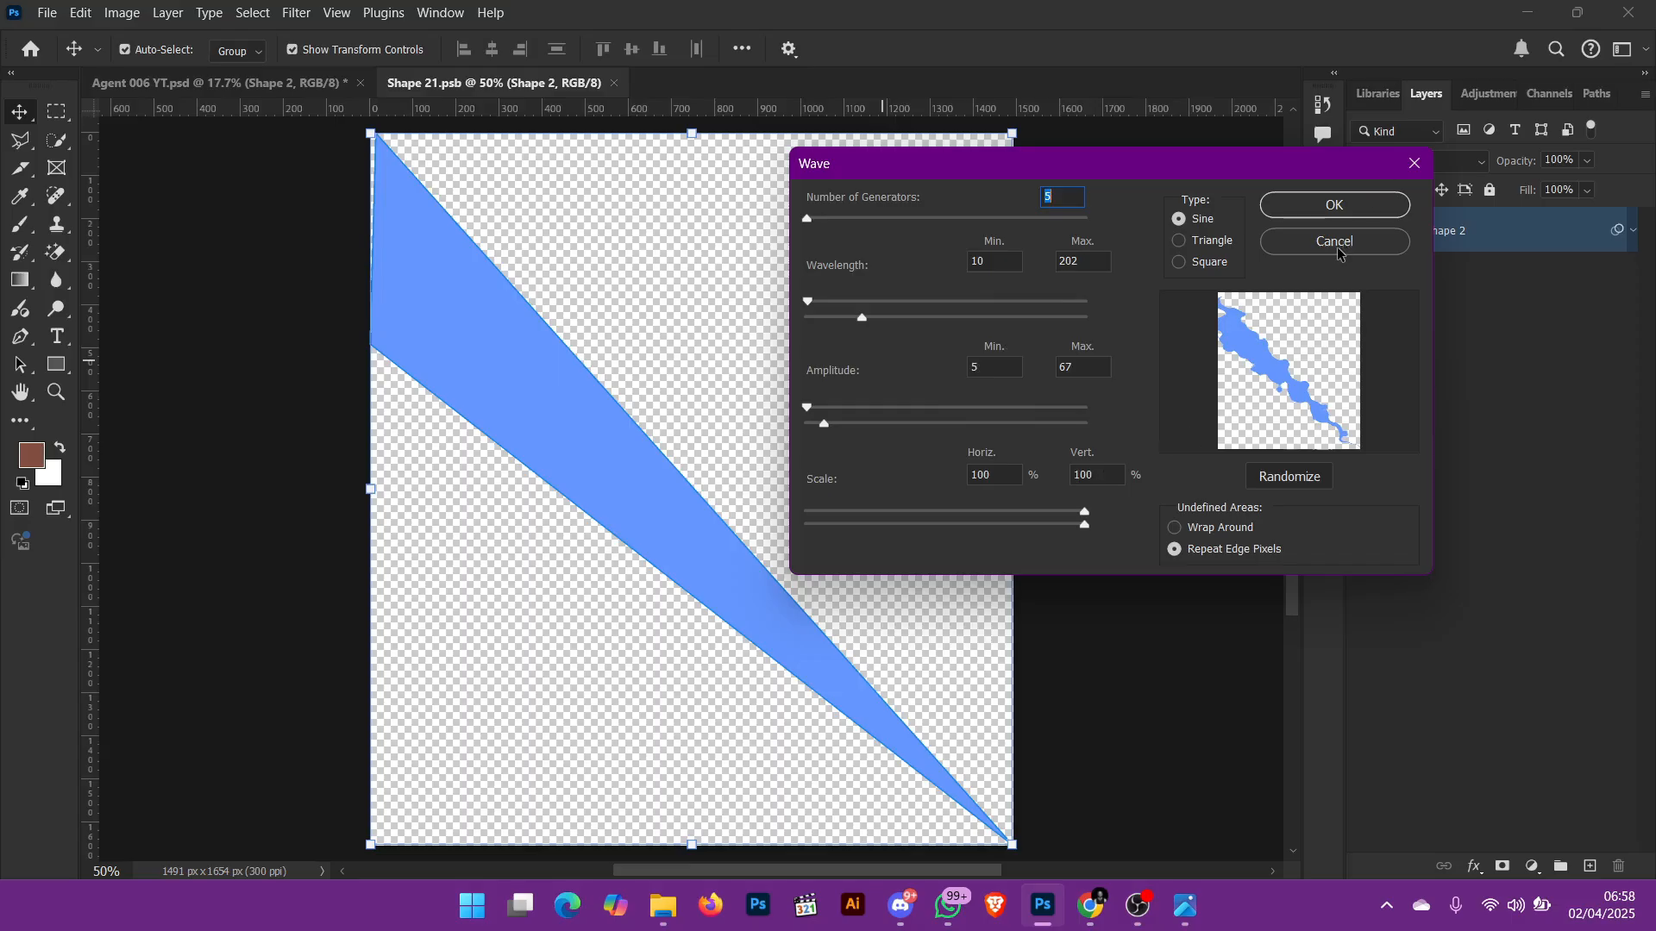
Step: Try the Triangle and Square wave types and Wrap Around, returning to Sine and Repeat Edge Pixels
left_click(1177, 242)
left_click(1178, 264)
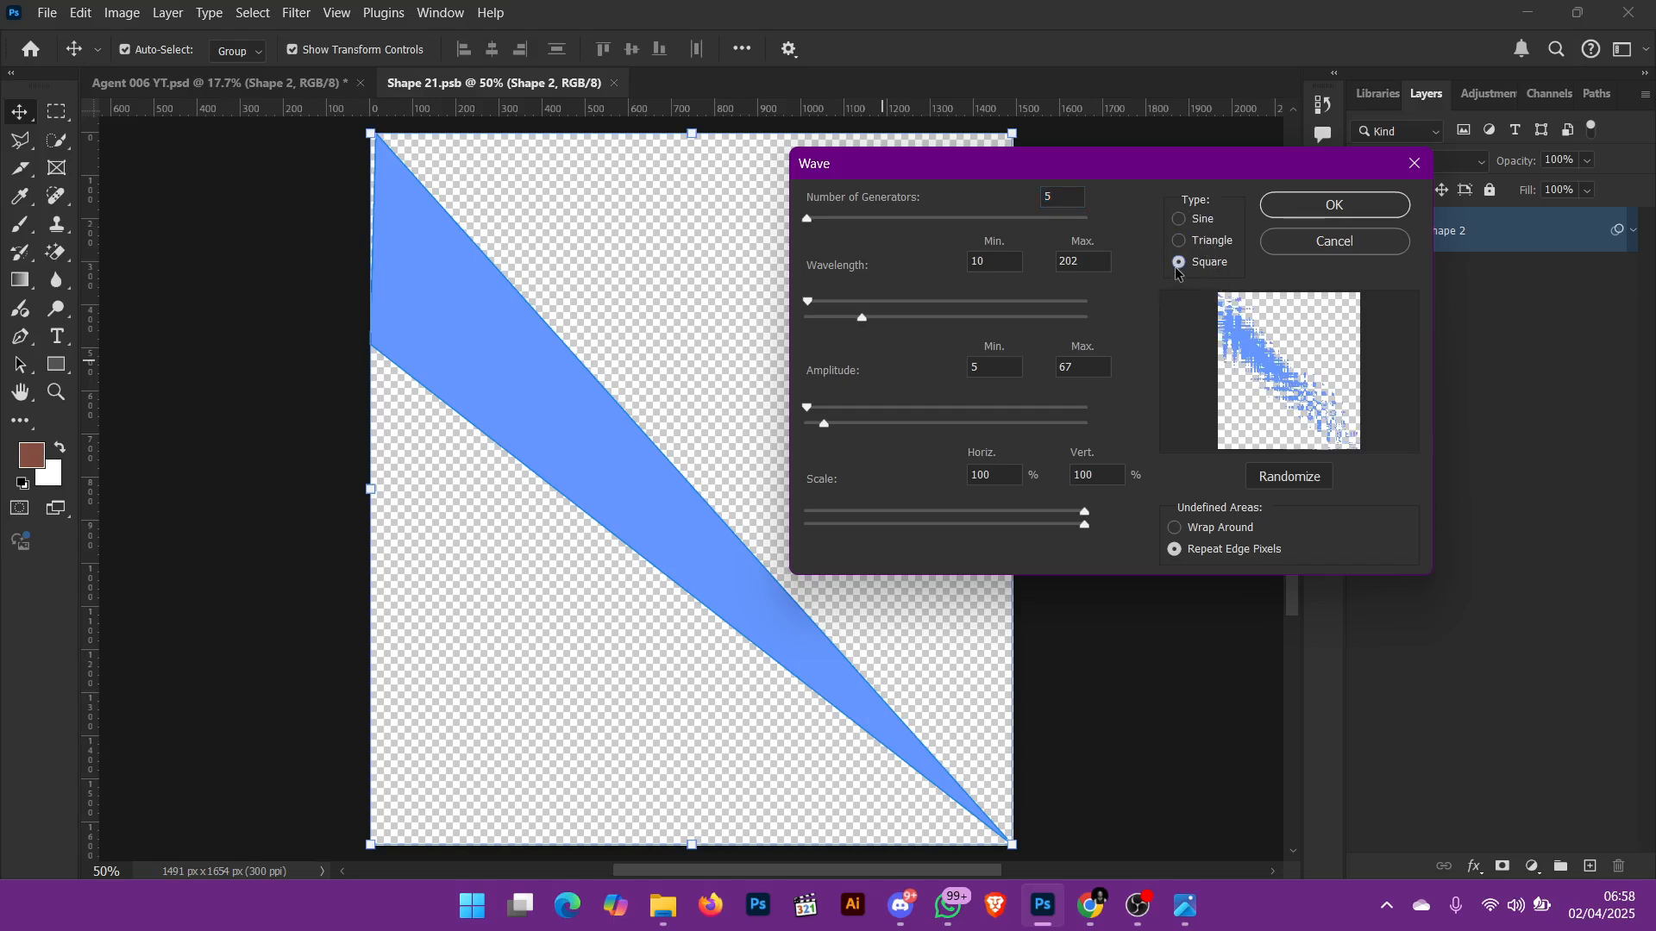
left_click(1193, 223)
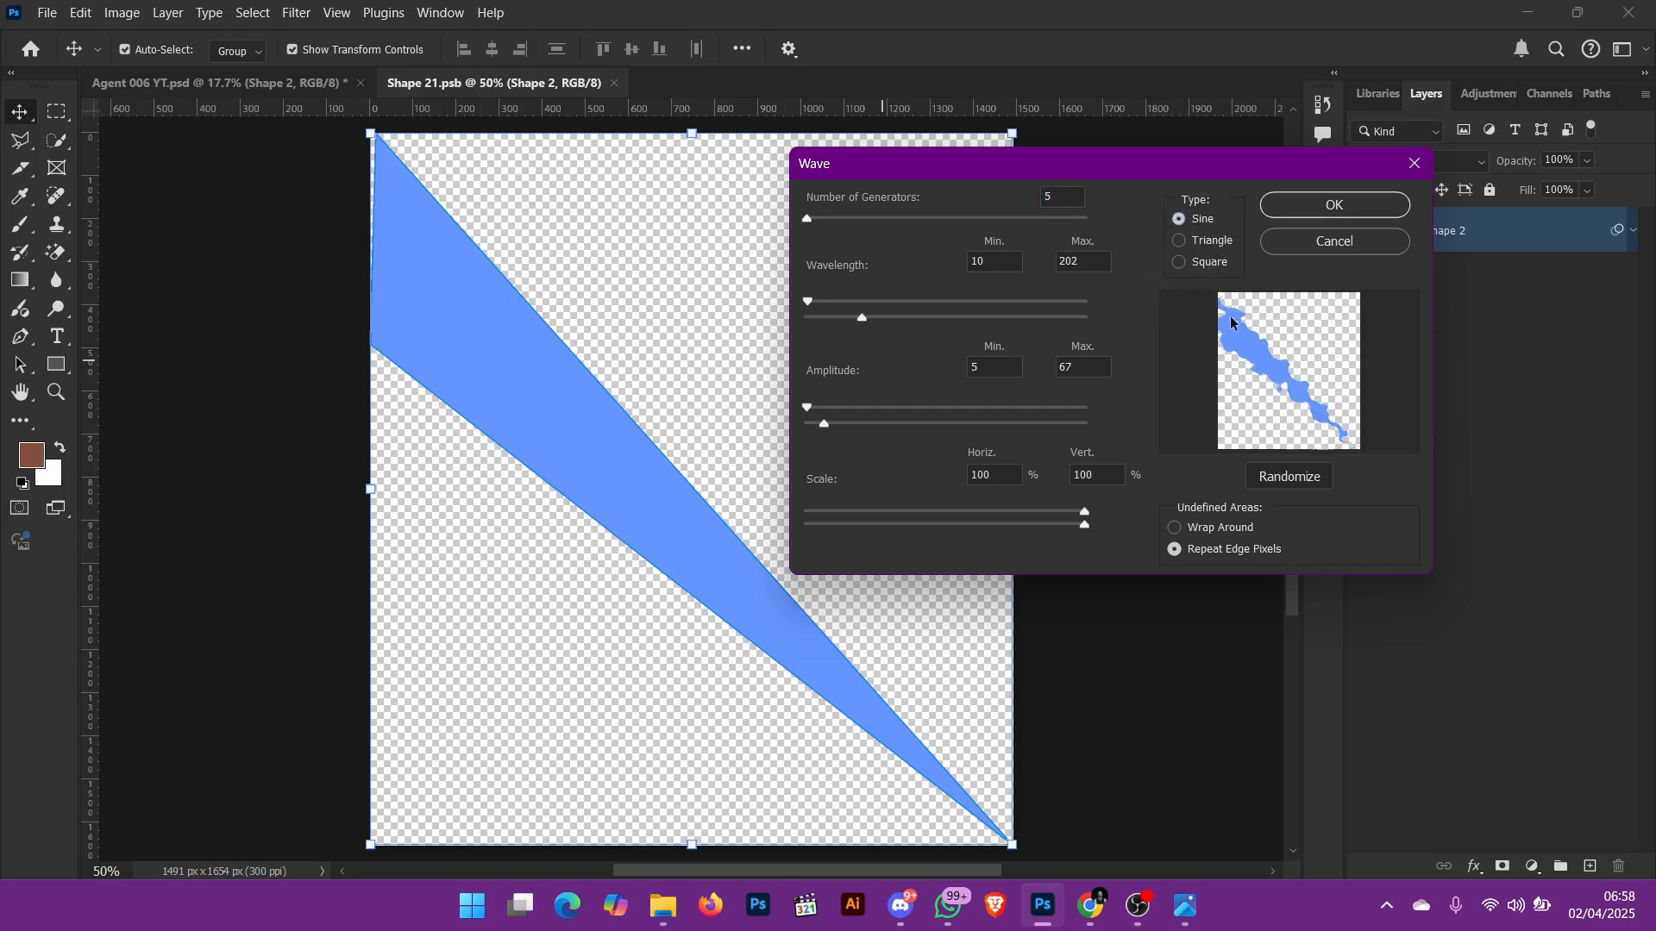
left_click(1217, 535)
left_click(1208, 554)
Step: Randomize the wave pattern repeatedly to preview different wavy edges, and cancel the Wave distortion
left_click(1289, 478)
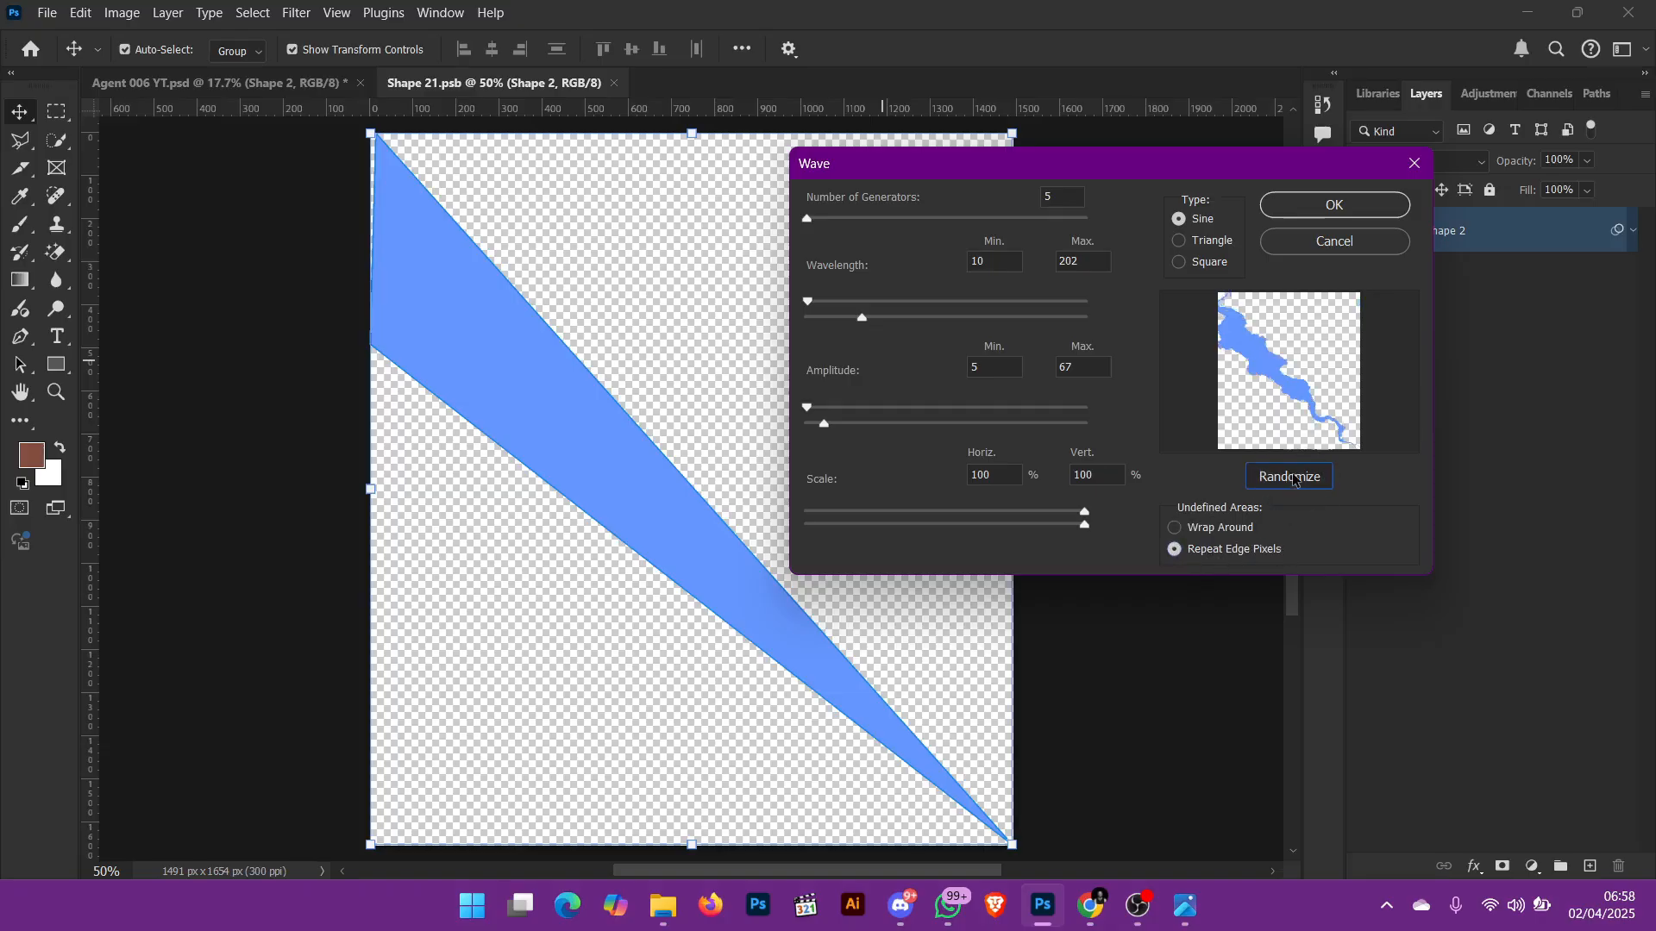
left_click(1293, 485)
left_click(1293, 483)
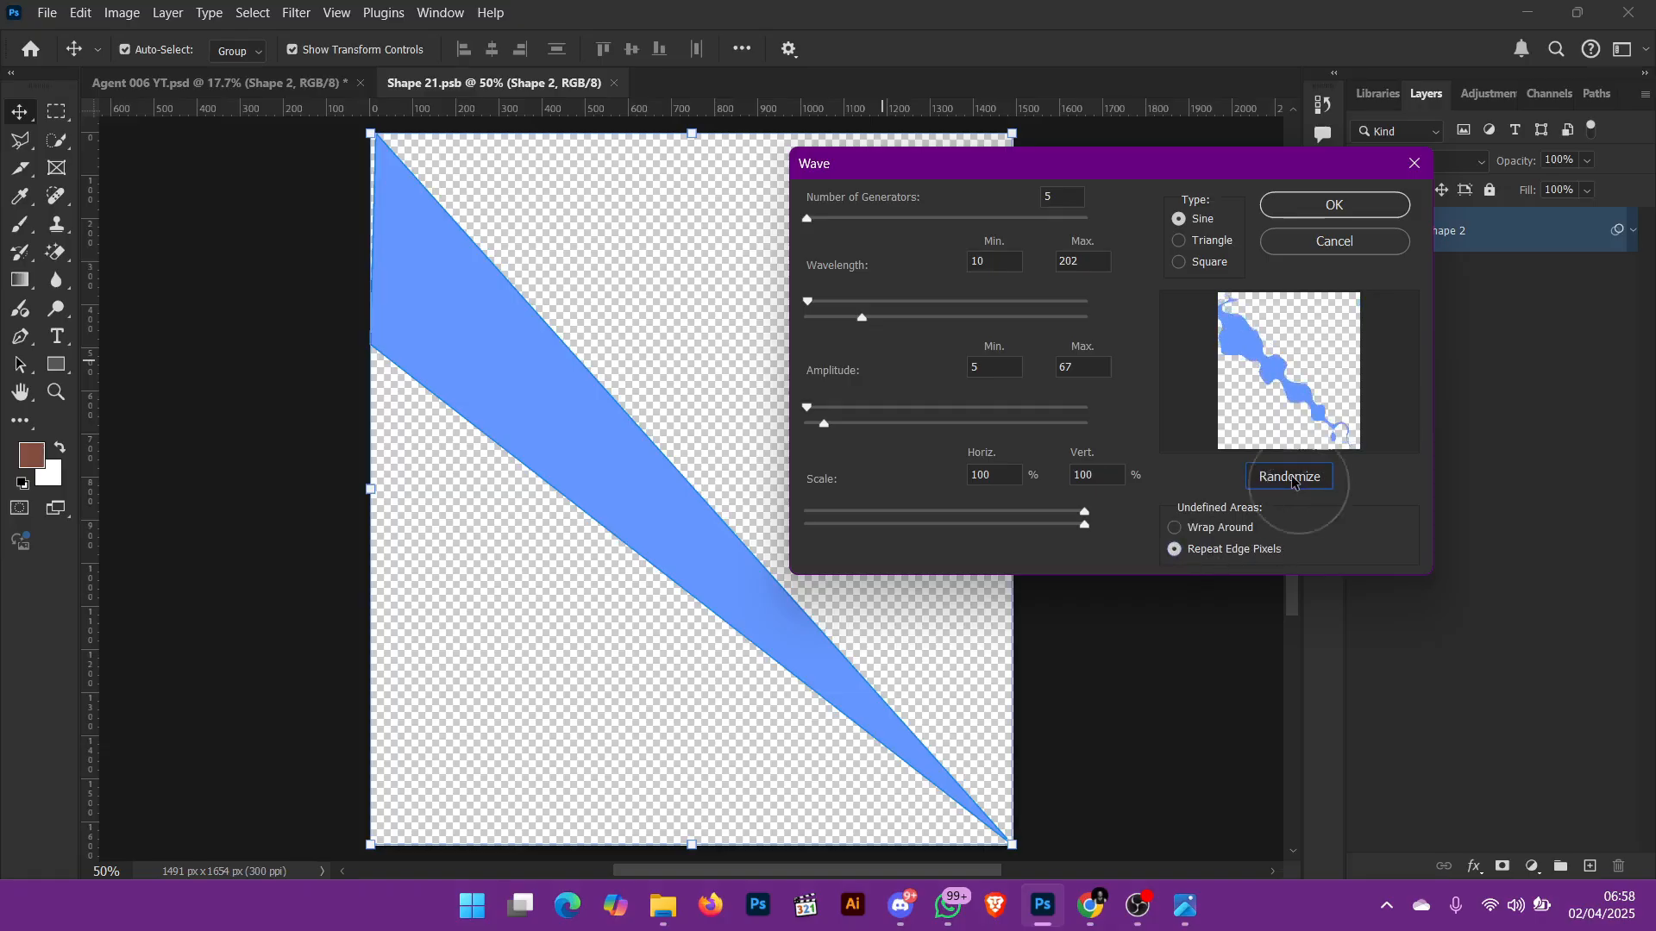
left_click(1293, 483)
left_click(1293, 483)
left_click(1293, 483)
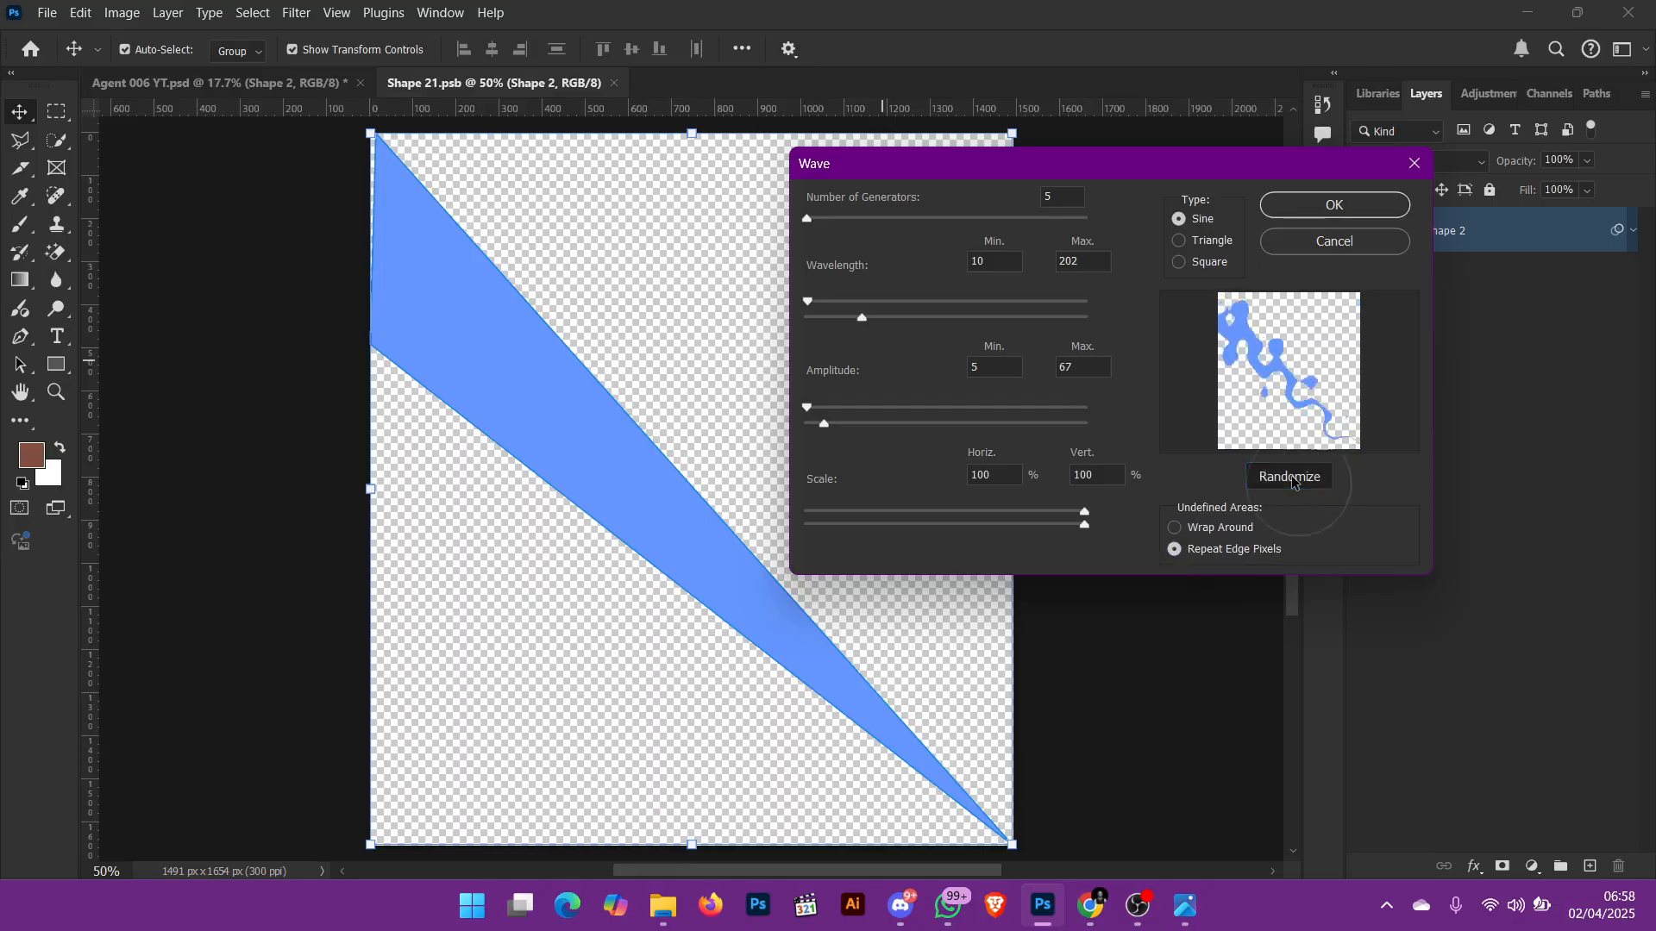
left_click(1293, 483)
left_click(1293, 483)
left_click(1292, 483)
left_click(1292, 483)
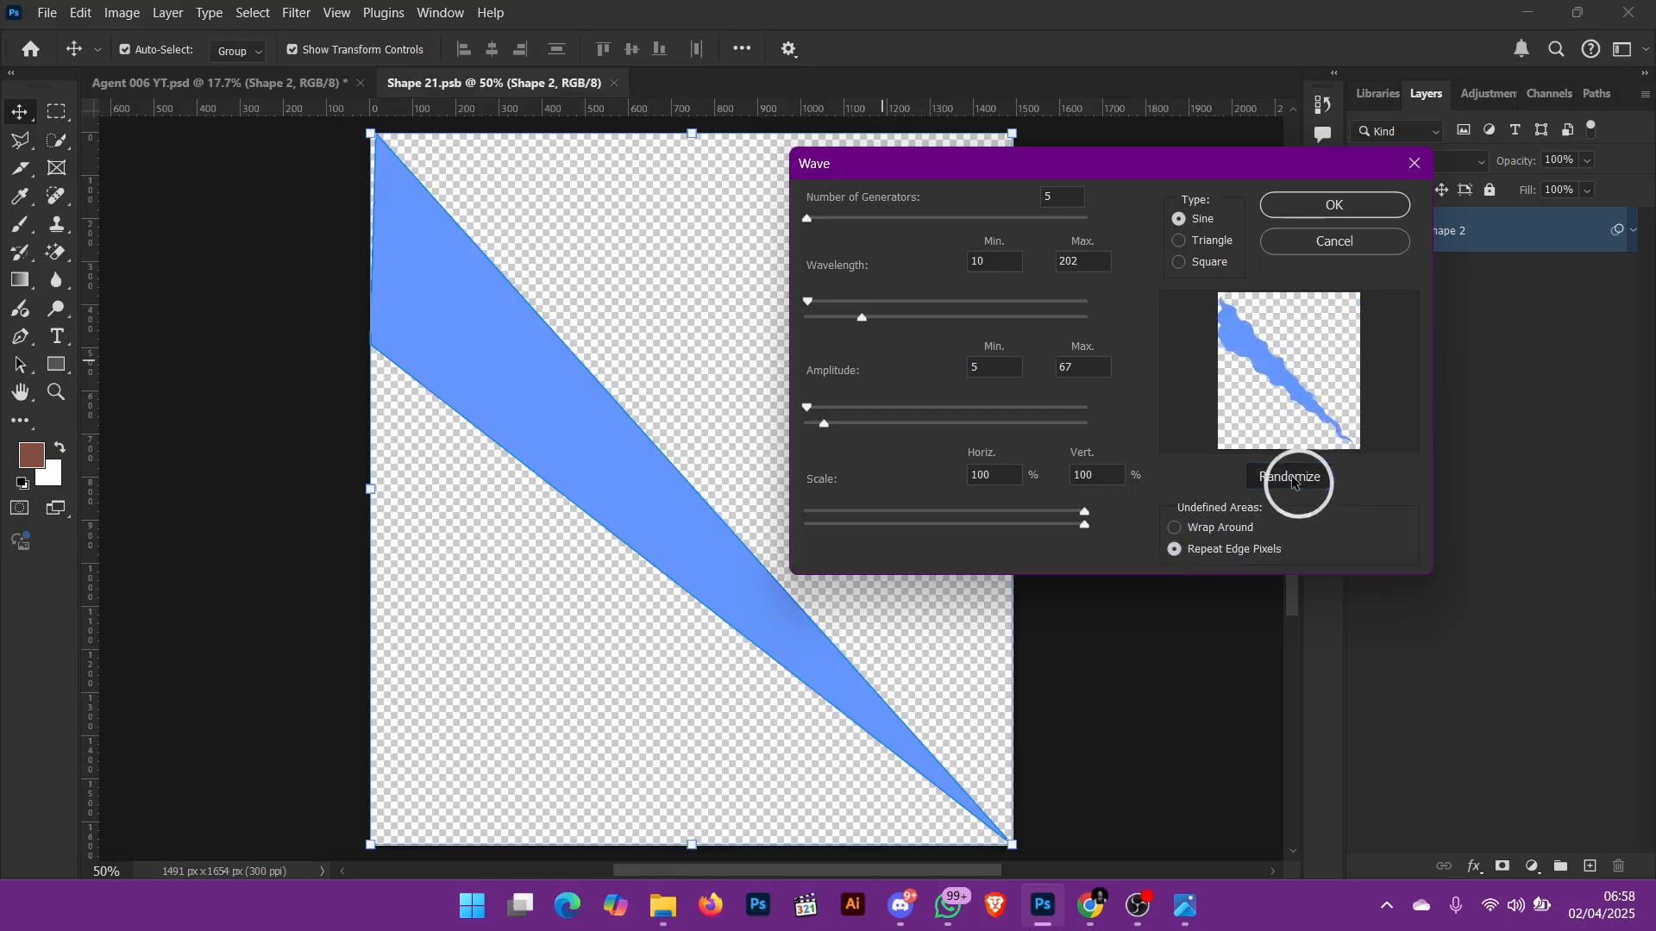
left_click(1292, 483)
left_click(1293, 483)
left_click(1292, 483)
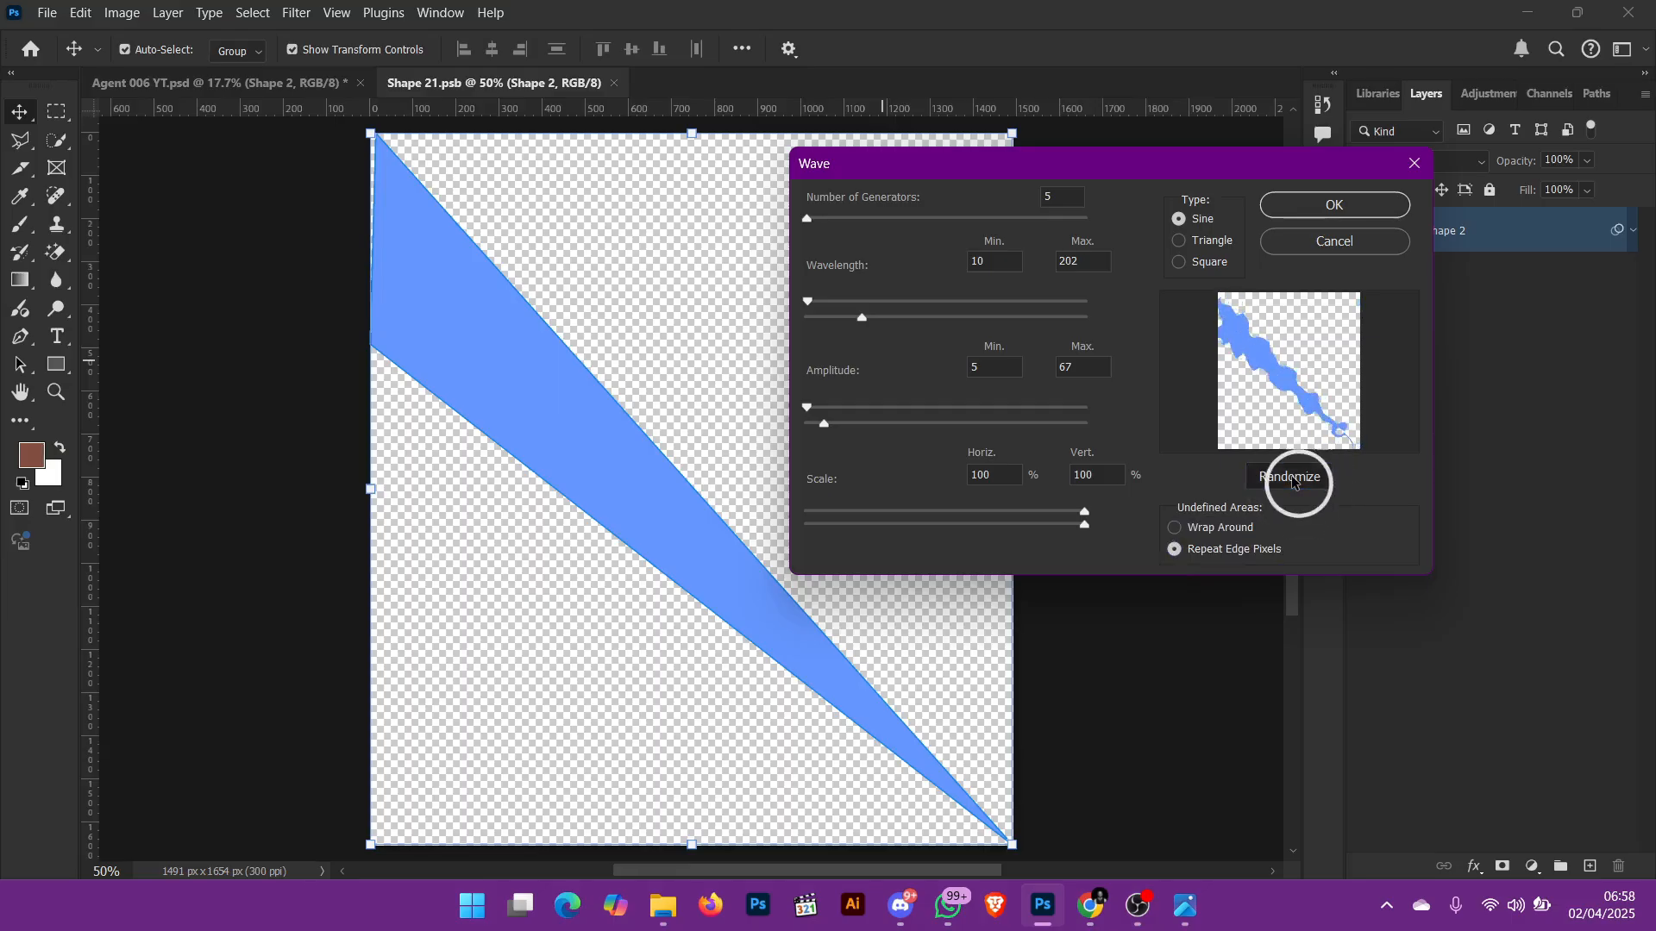
left_click(1293, 483)
left_click(1292, 483)
left_click(1293, 483)
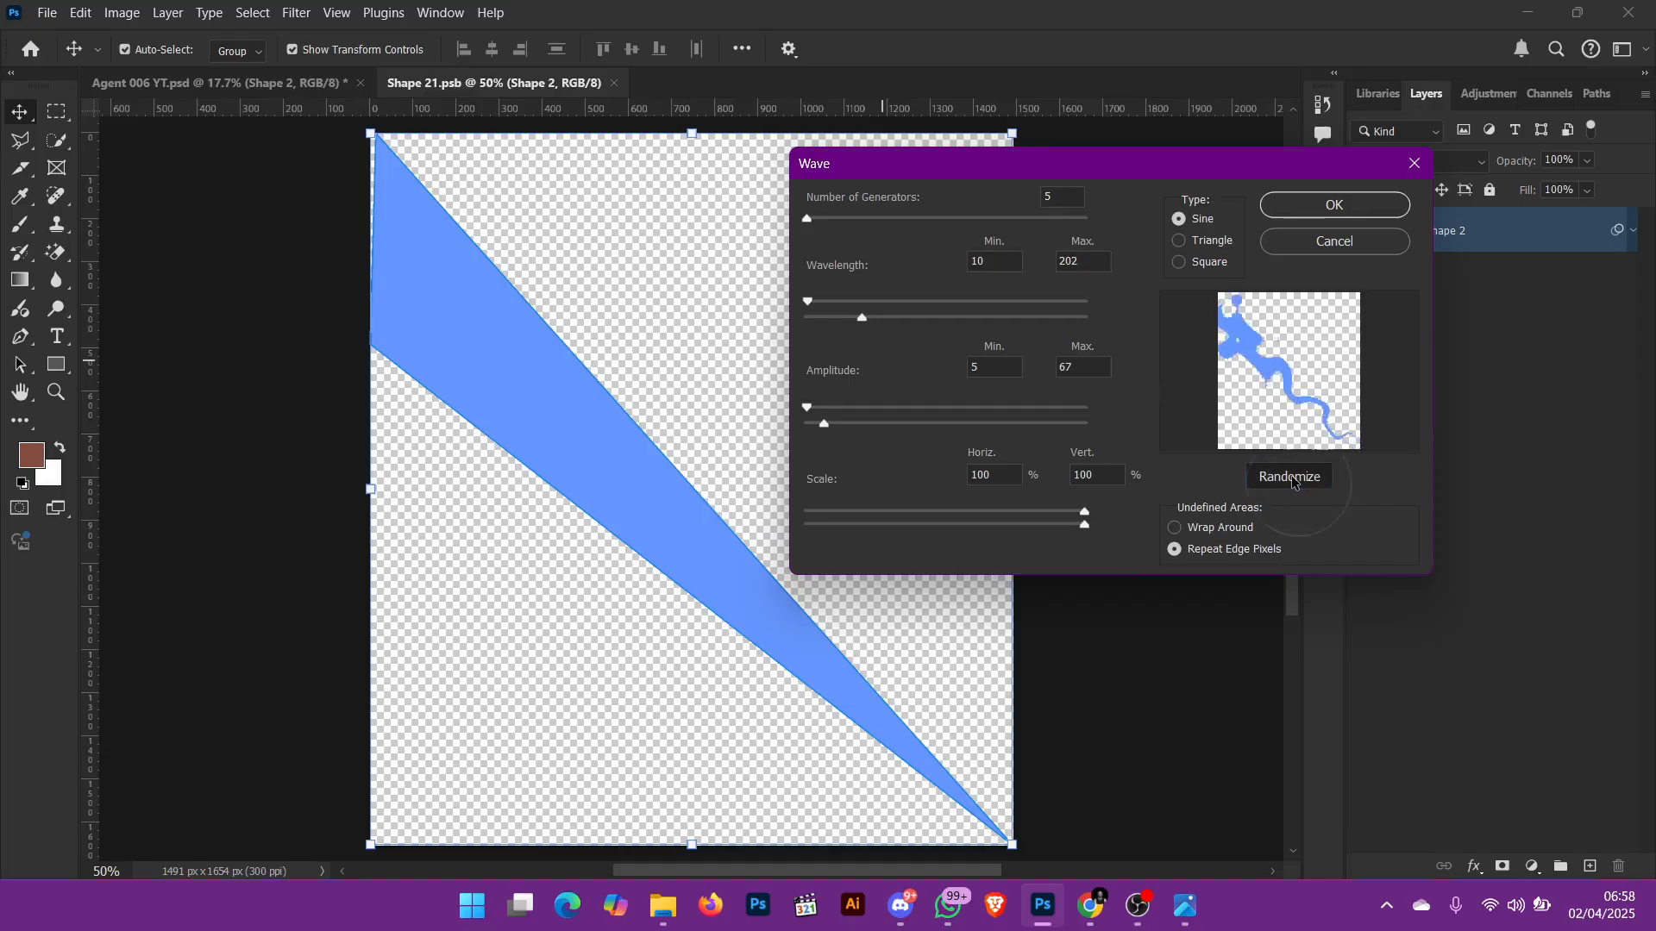
left_click(1292, 483)
left_click(1292, 483)
left_click(1293, 483)
left_click(1293, 483)
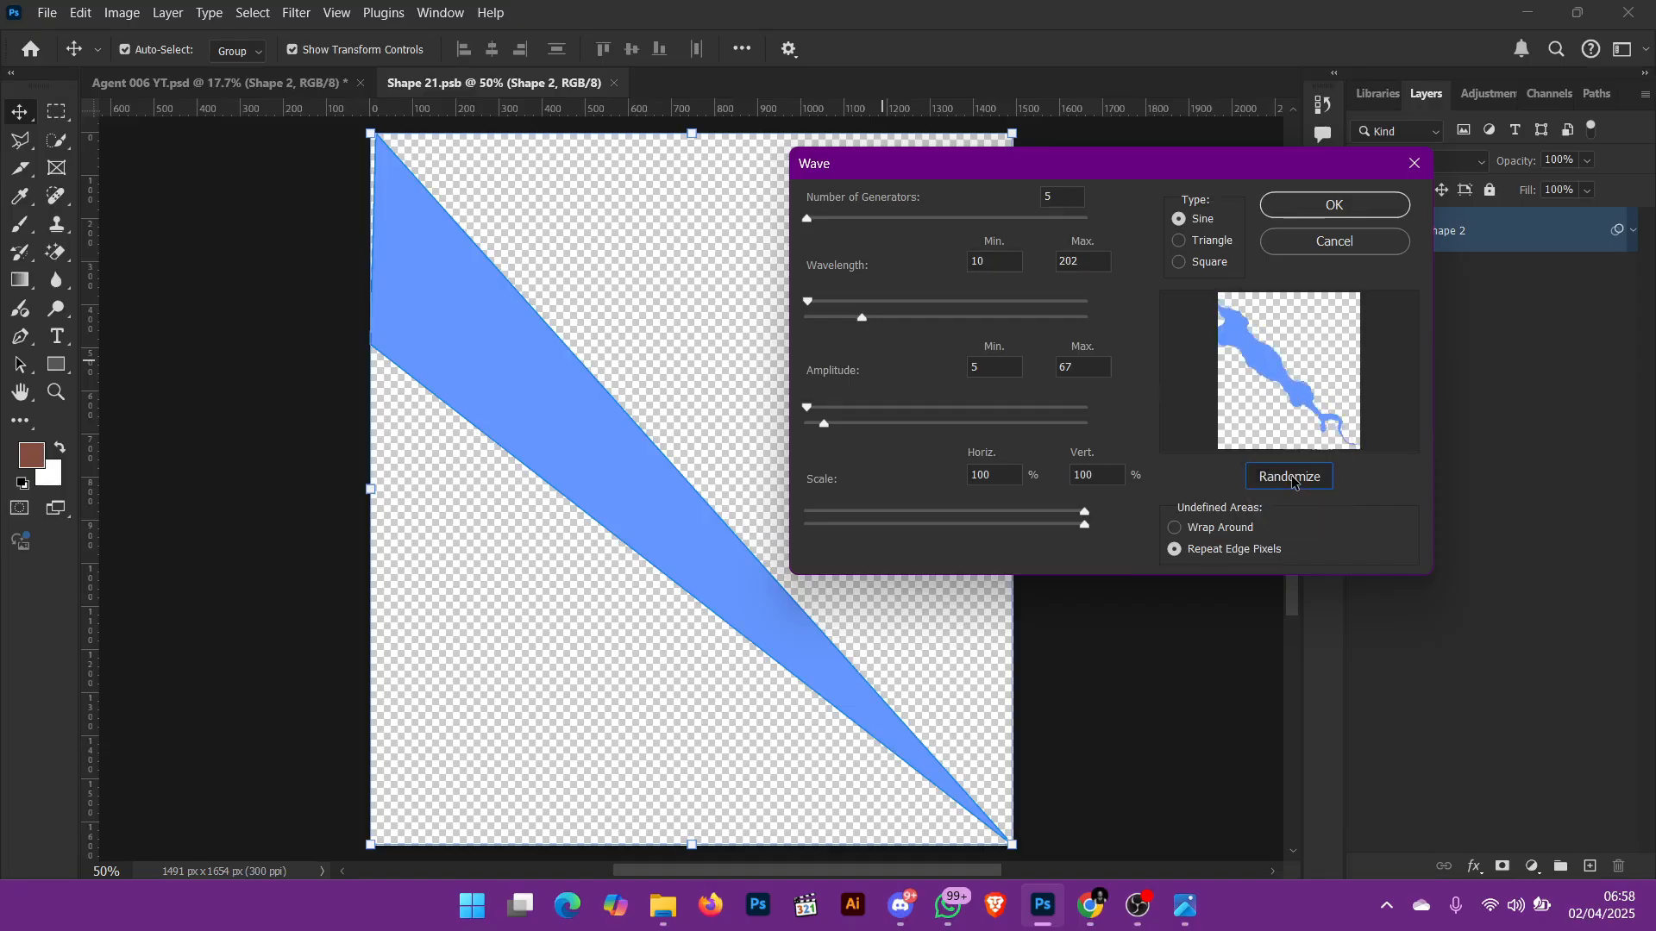
left_click(1293, 483)
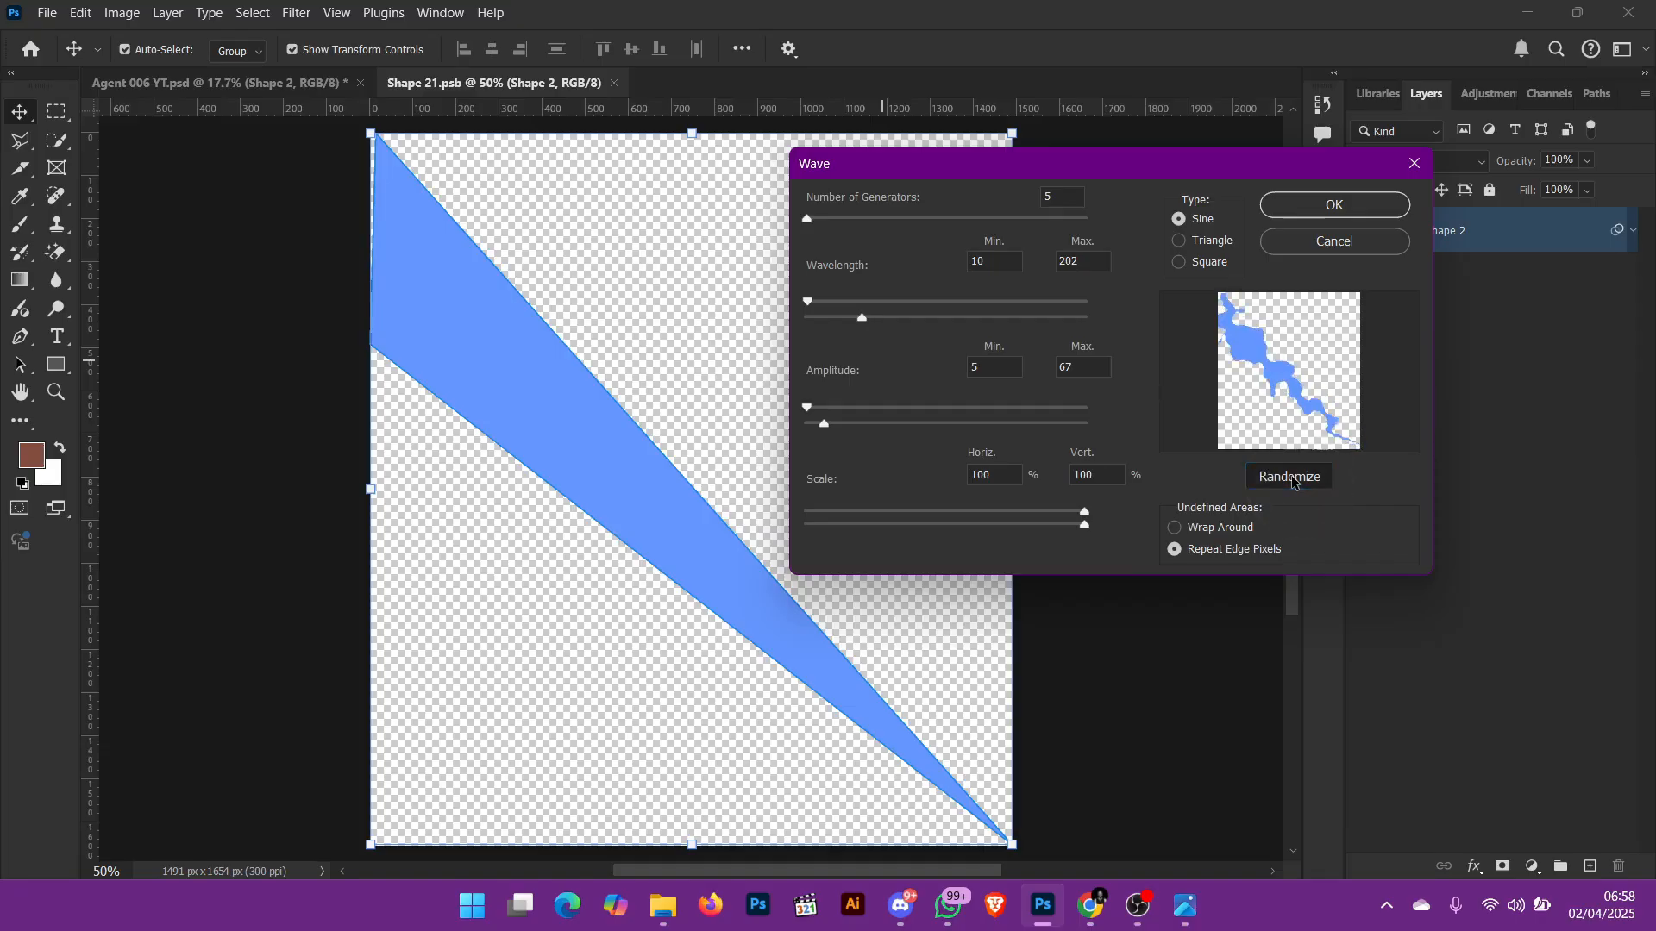
left_click(1325, 243)
Step: Close the Shape 21.psb contents and turn off the layer effects and smart filters of Shape 2 in the flyer
left_click(613, 83)
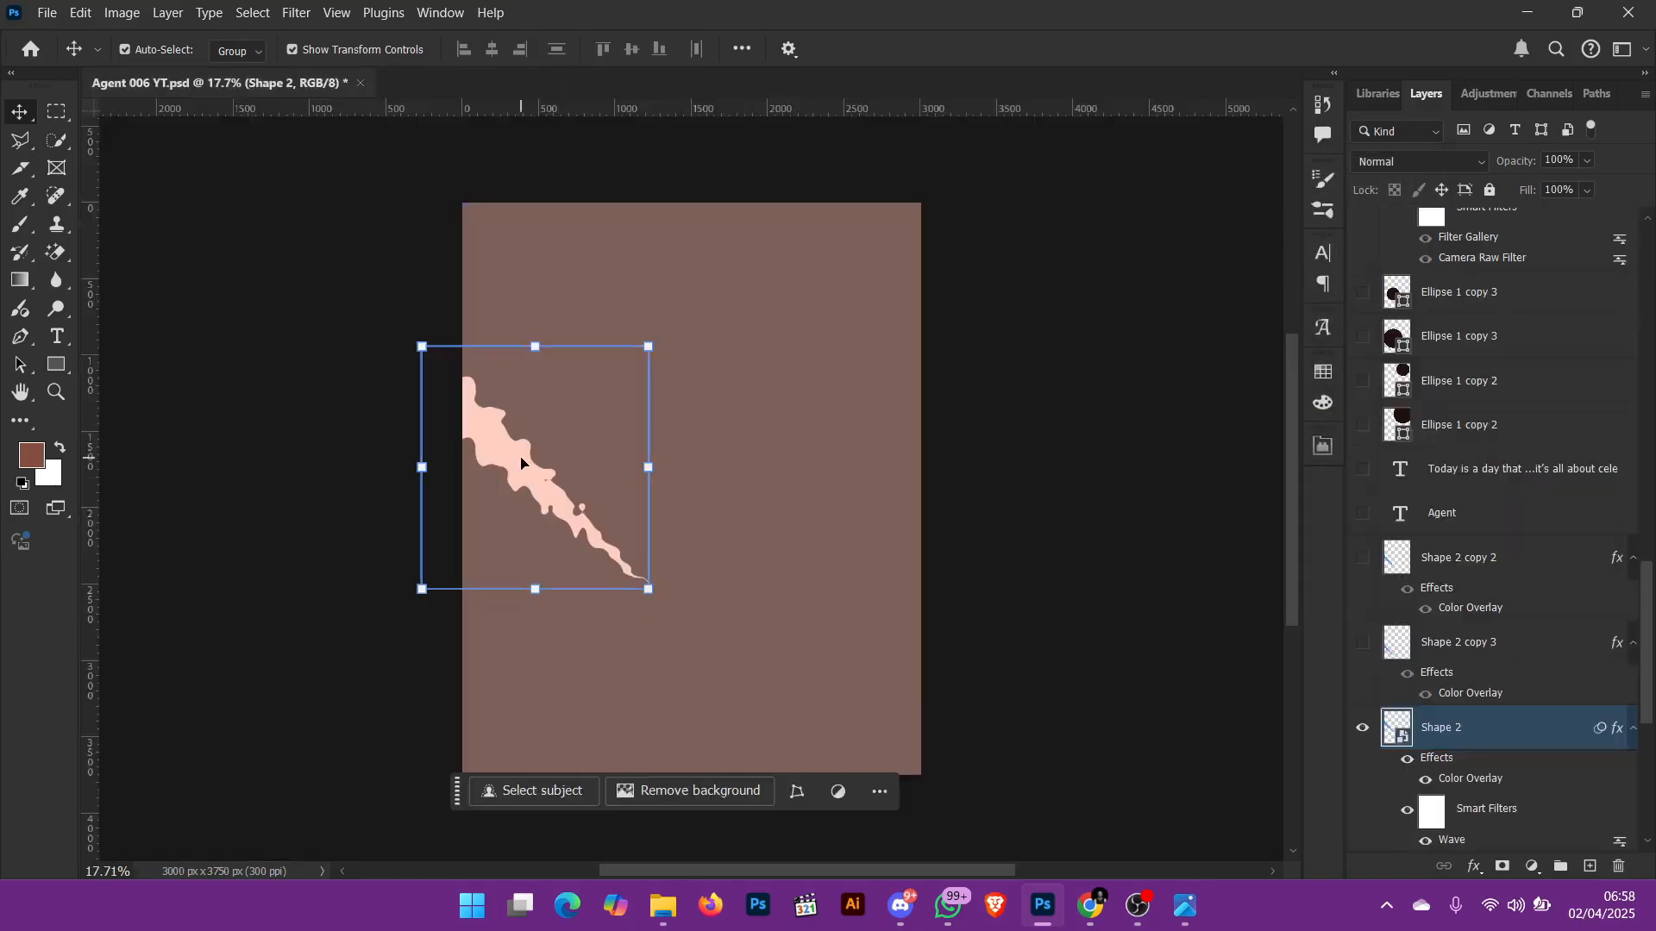
scroll(1534, 707, "down", 1)
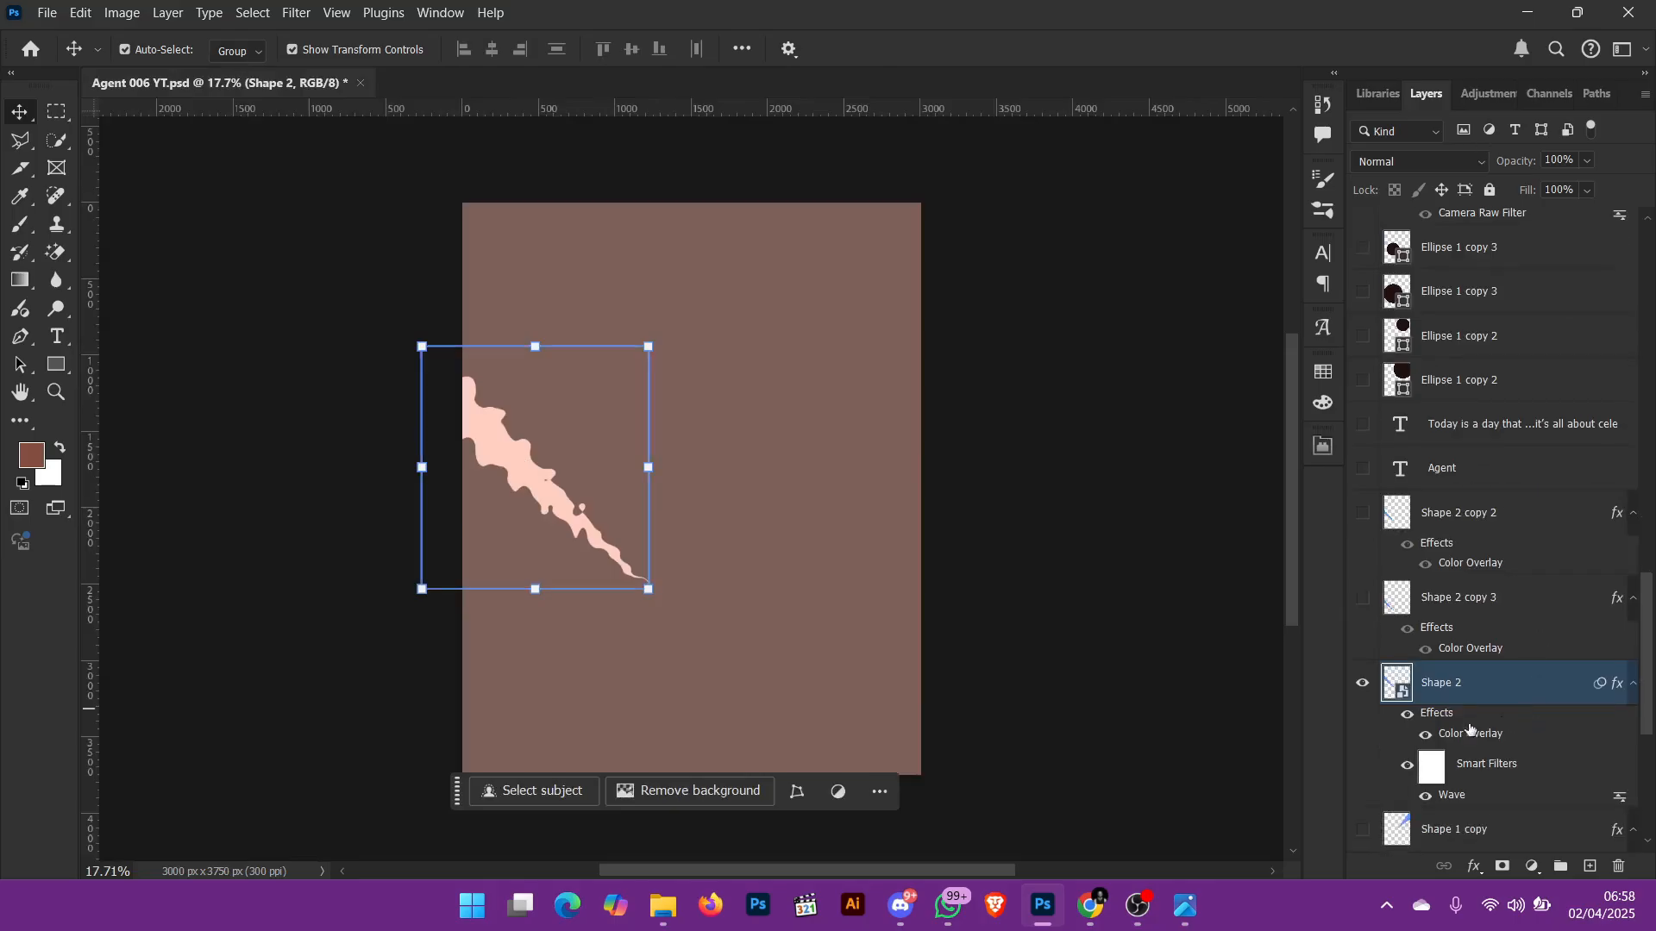
left_click(1407, 716)
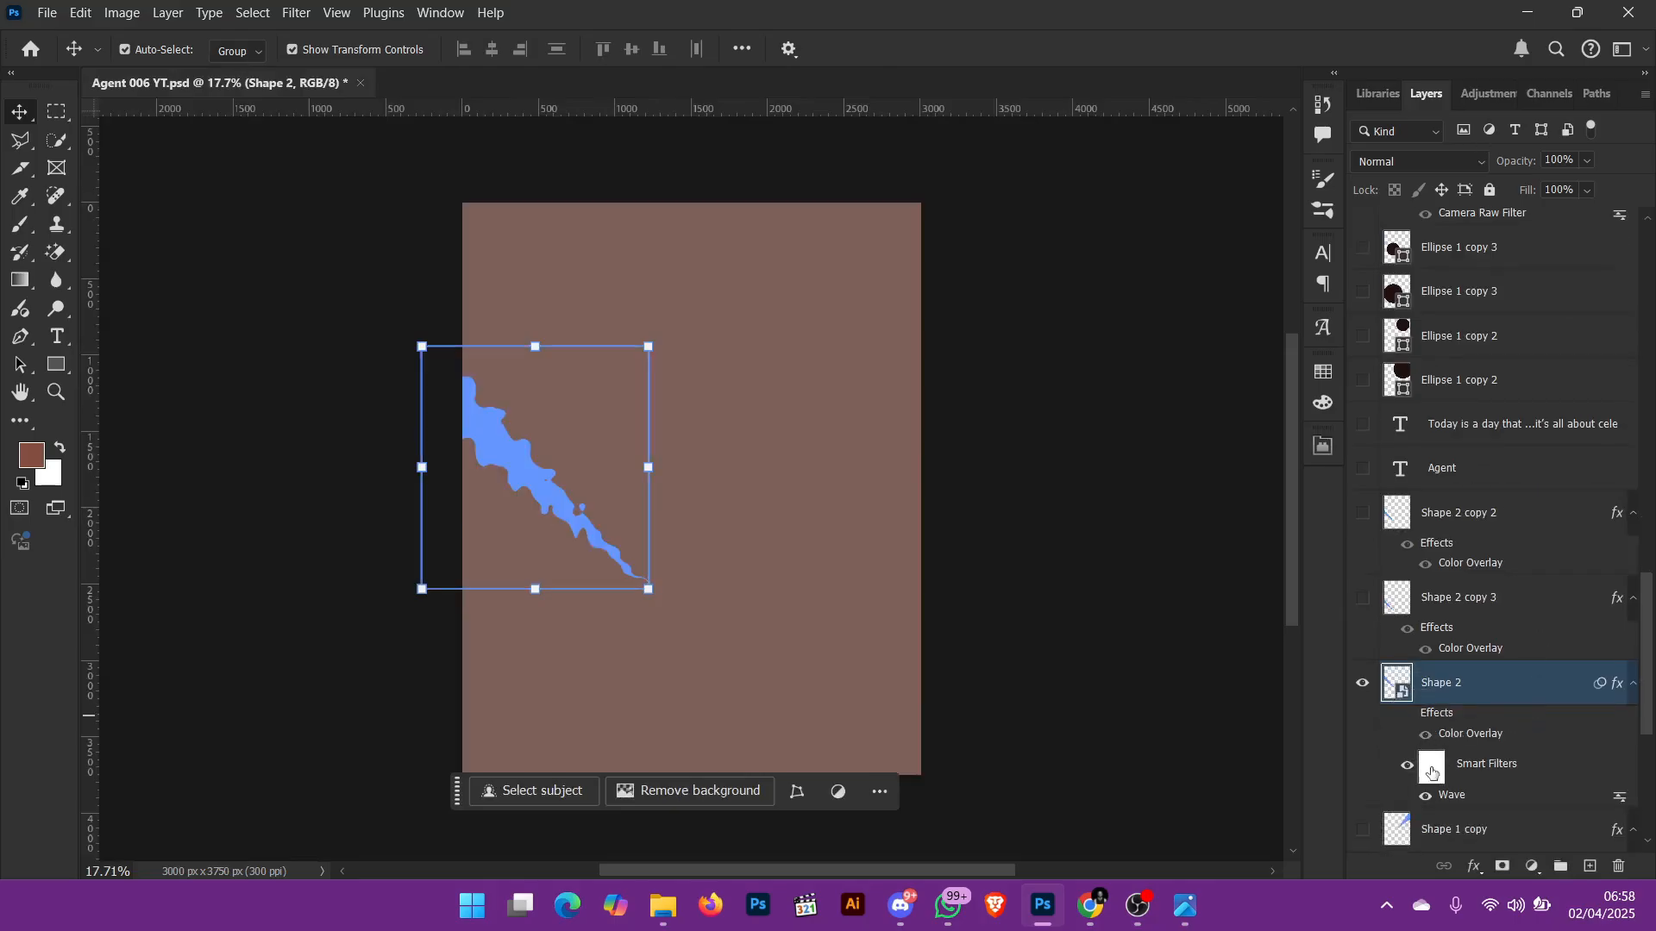
left_click(1408, 767)
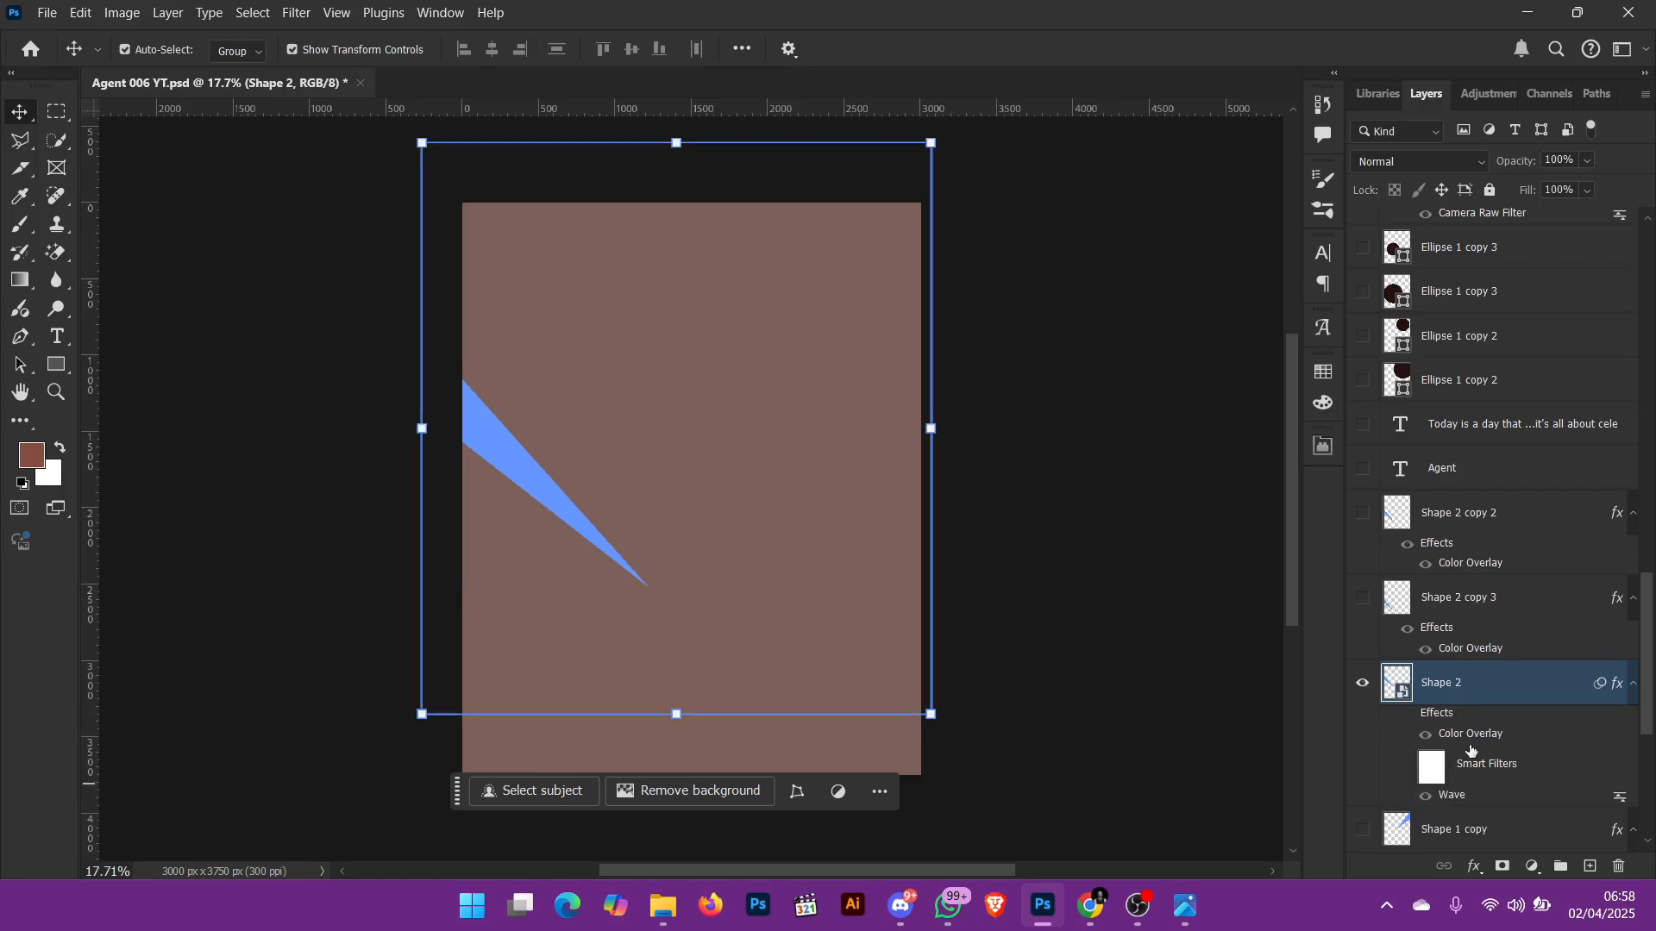
scroll(1515, 517, "up", 7)
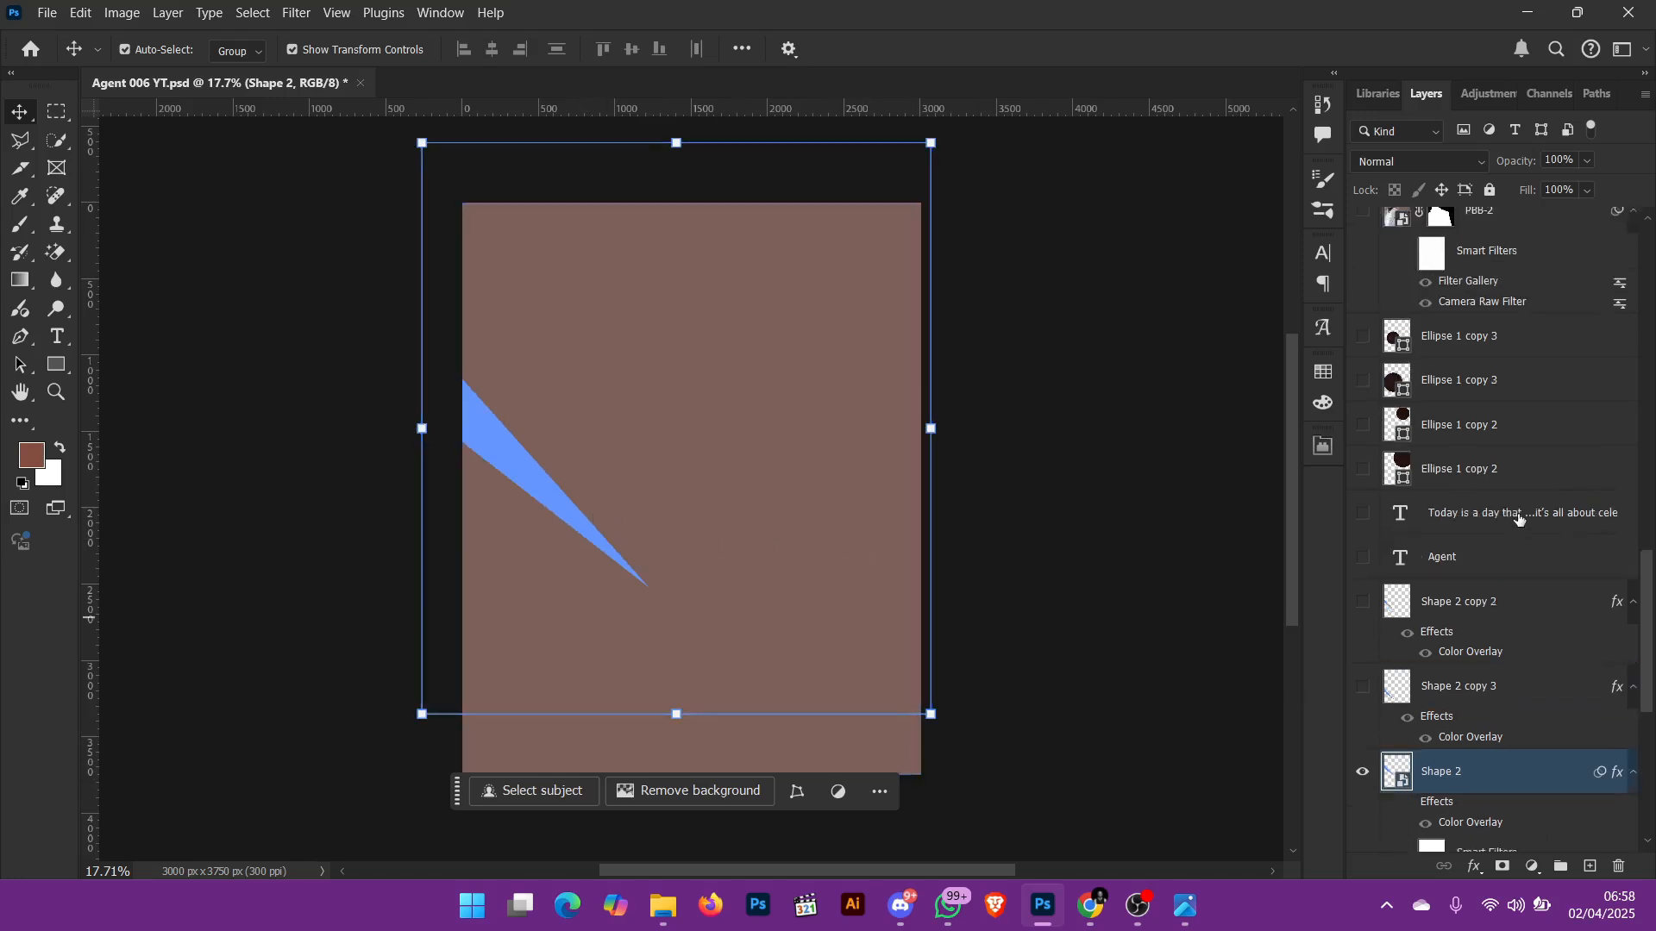
scroll(560, 463, "down", 1)
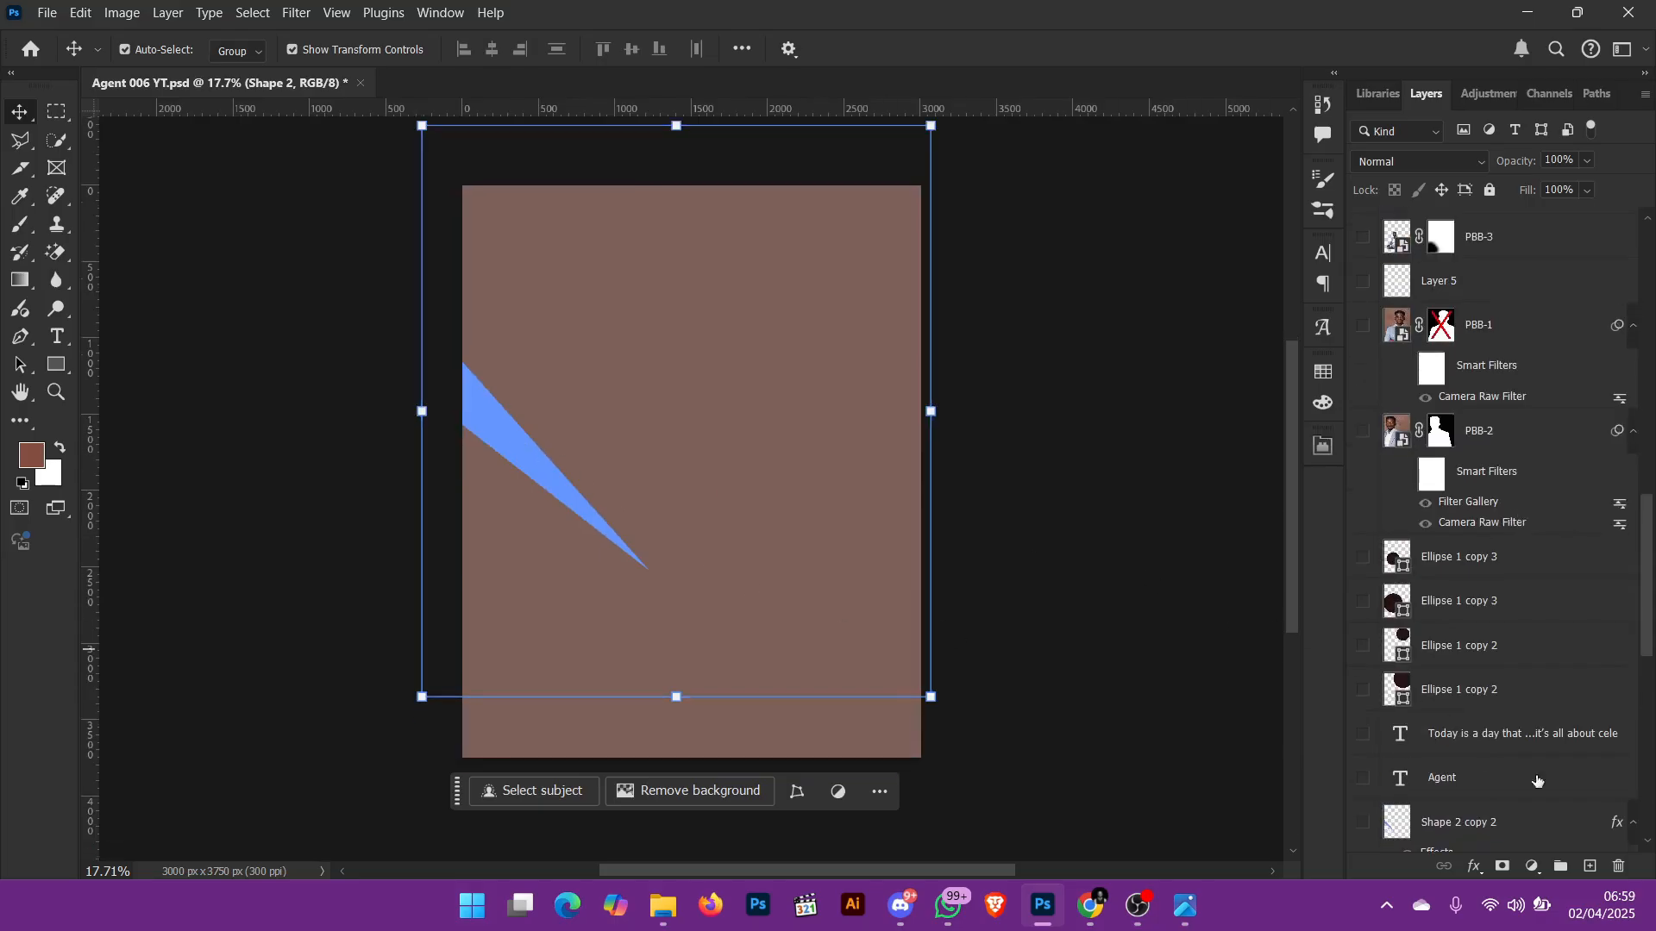
Step: Turn the layer effects and smart filters of Shape 2 back on and toggle the layer's visibility to compare
scroll(1501, 695, "down", 6)
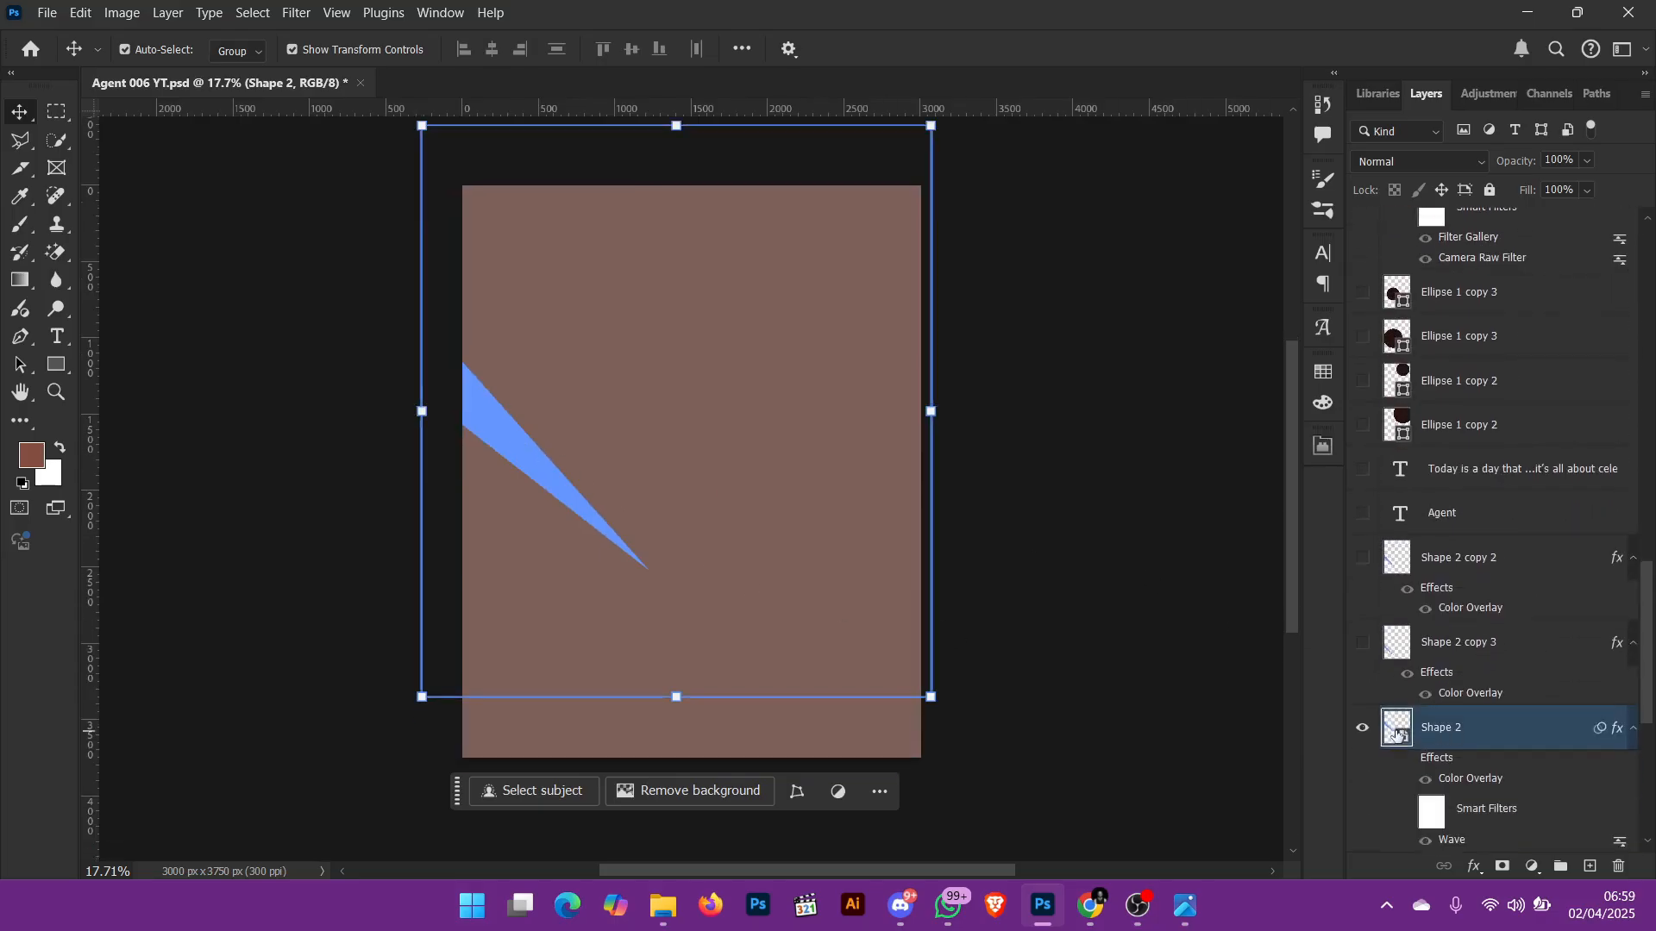
scroll(1371, 733, "down", 2)
left_click(1408, 670)
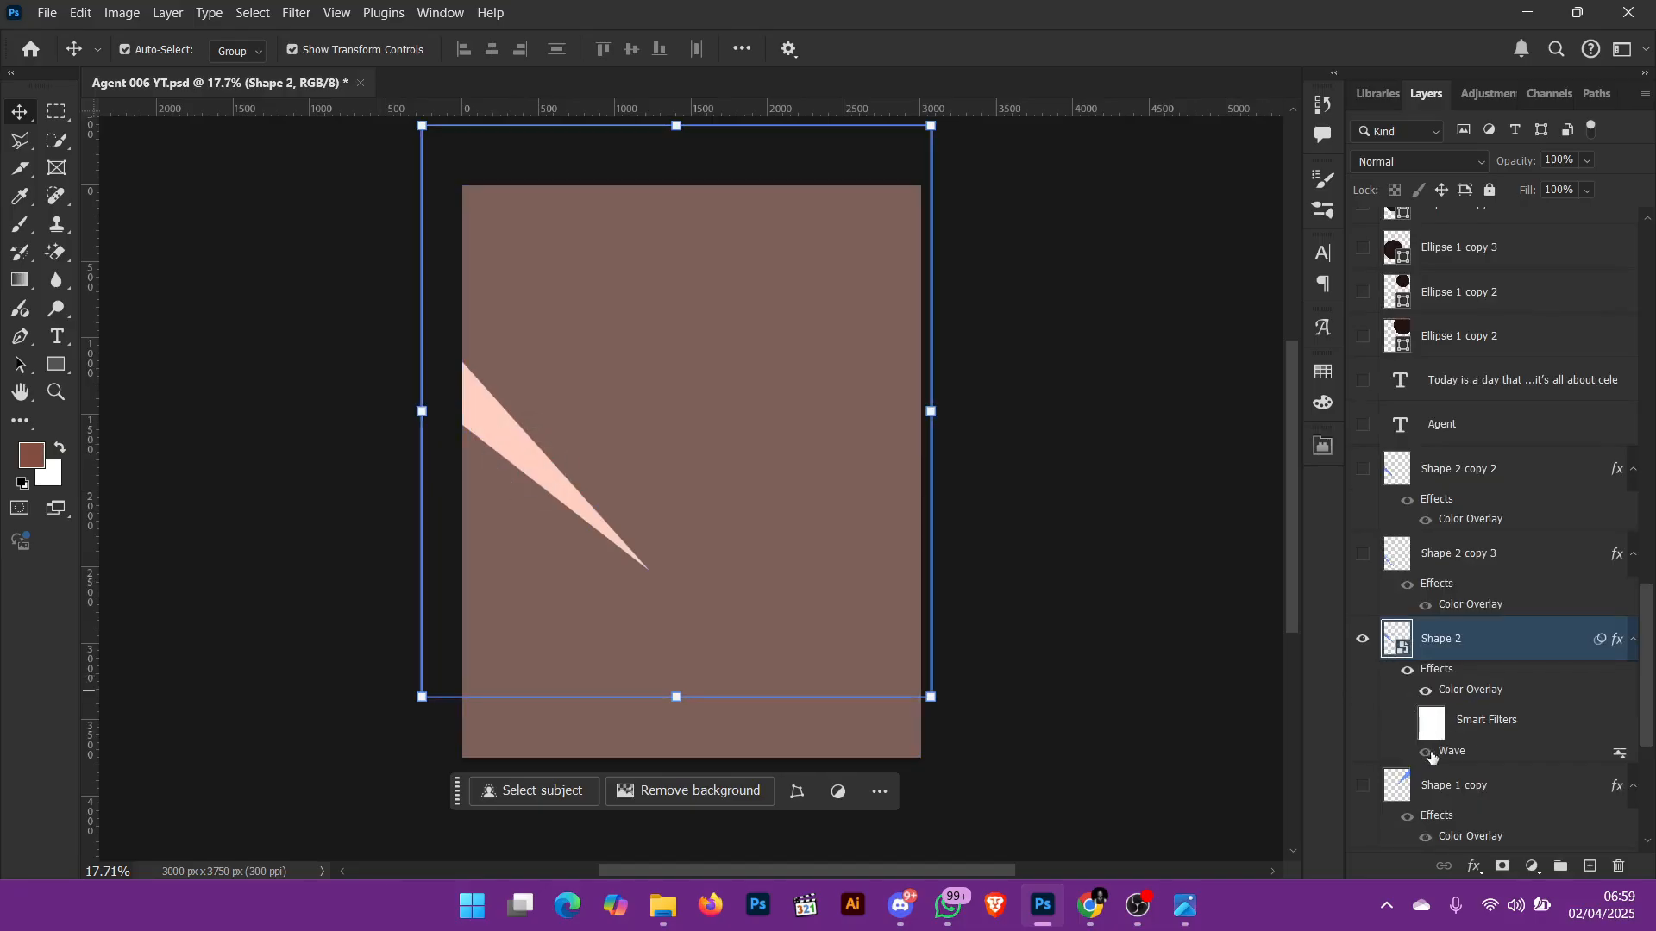
left_click(1407, 722)
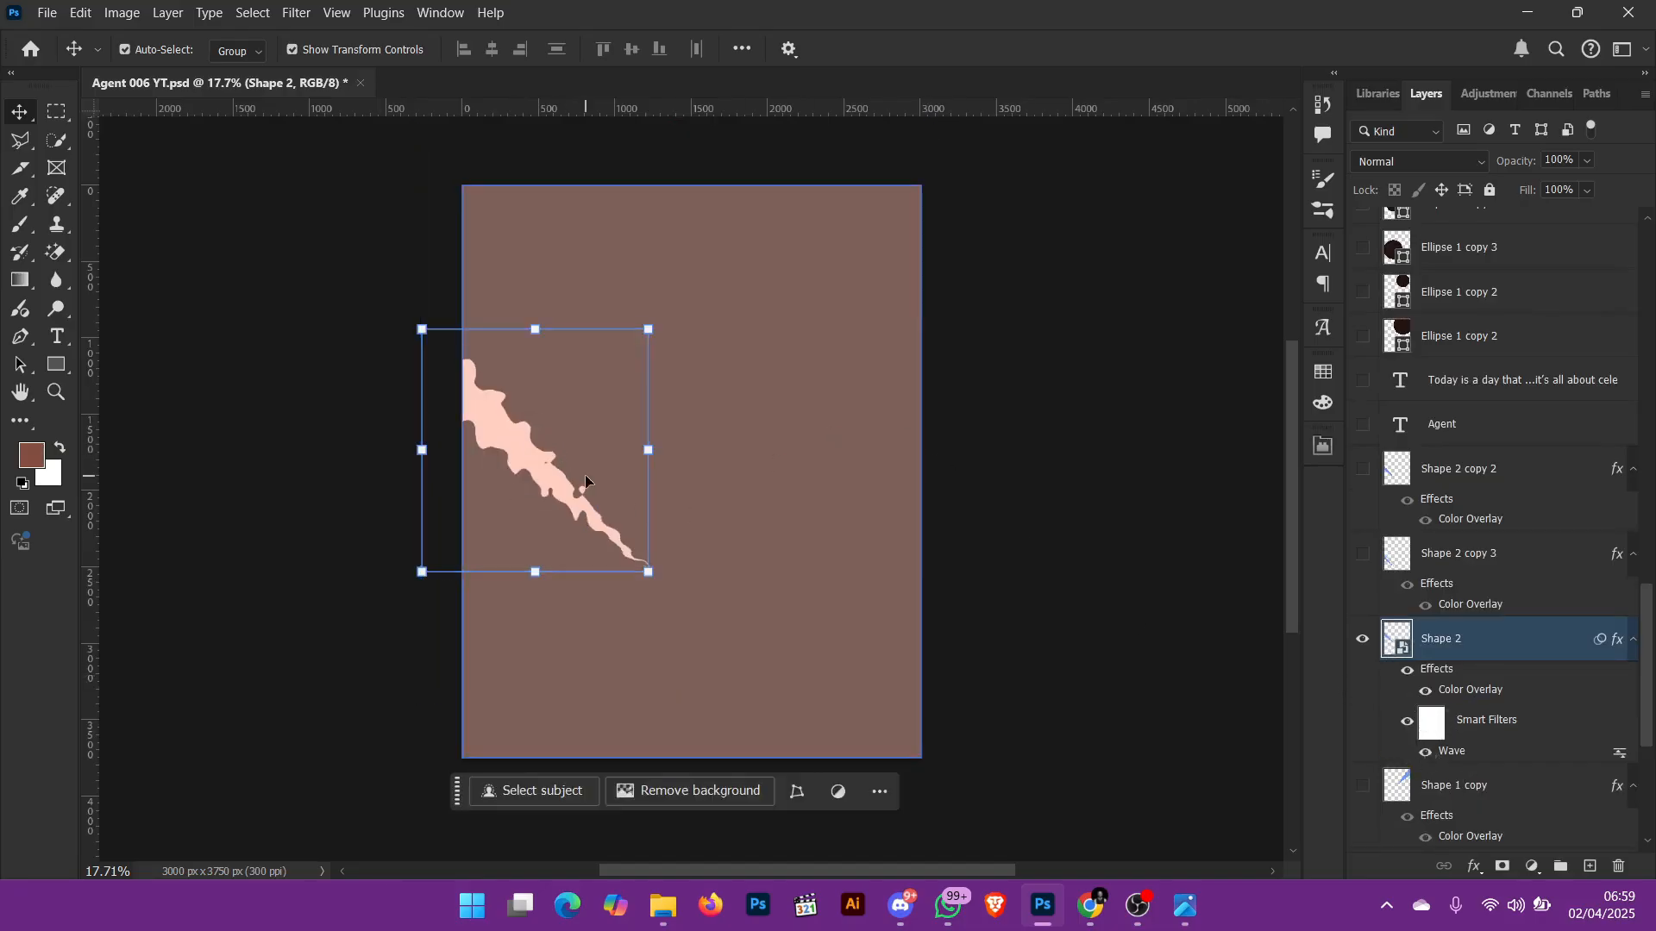
scroll(1522, 725, "down", 2)
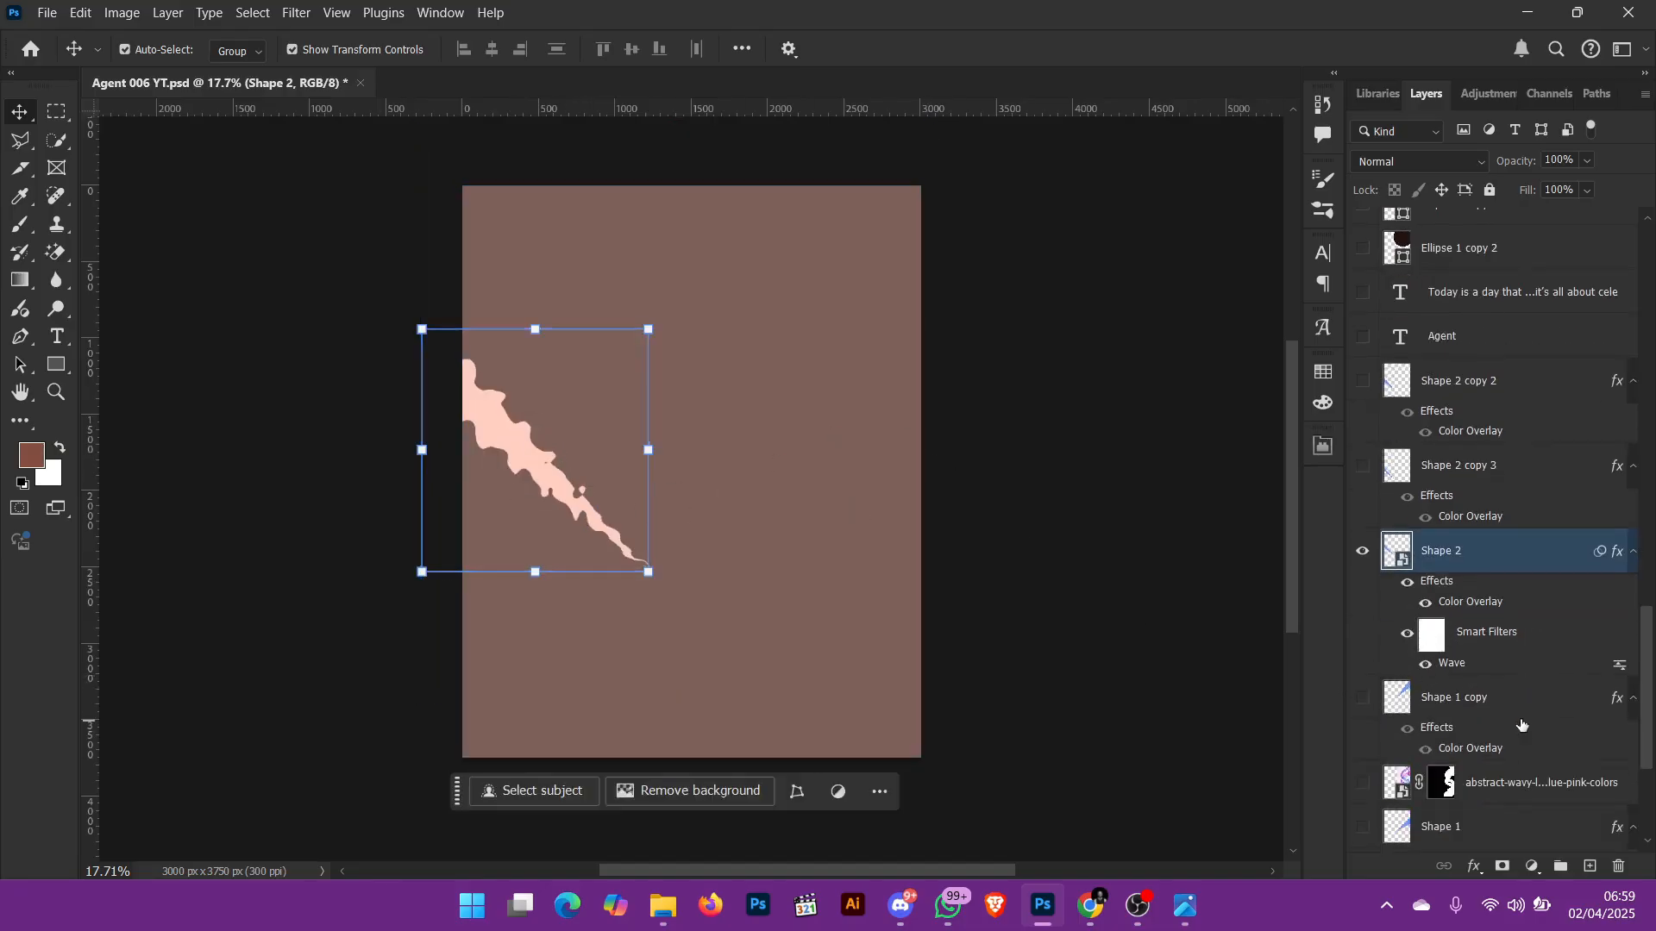
left_click(1364, 552)
left_click(1363, 552)
Step: Make the Shape 1 copy, Shape 1 and Shape 1 copy 2 layers visible
left_click(1365, 699)
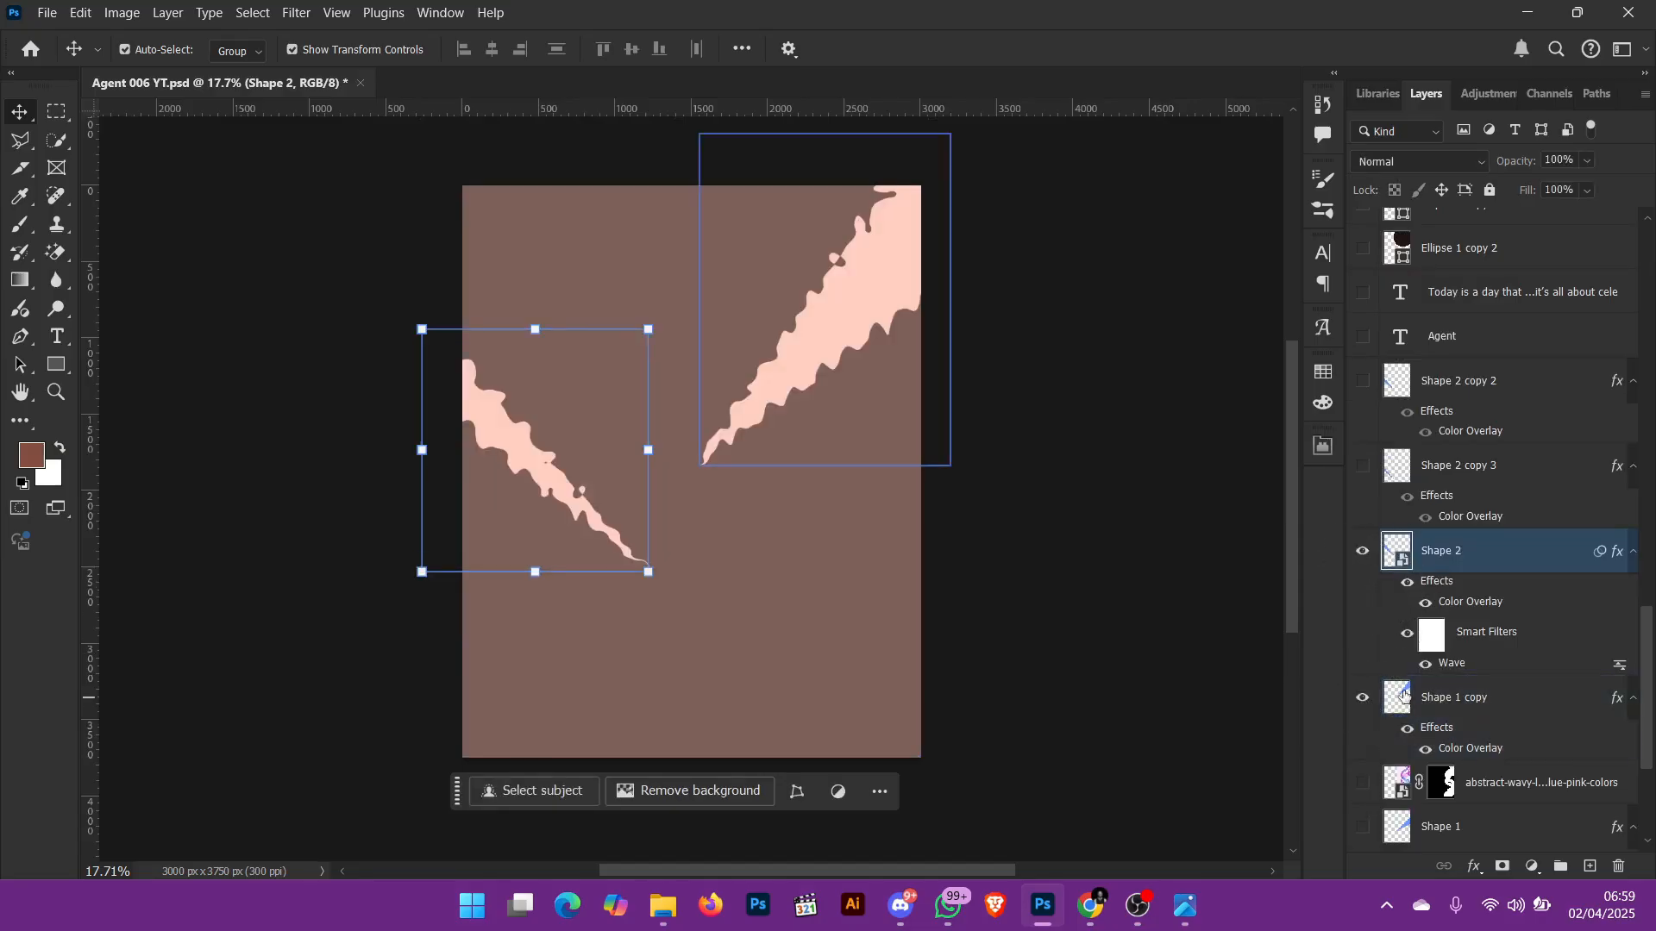
scroll(1412, 735, "down", 1)
left_click(1365, 787)
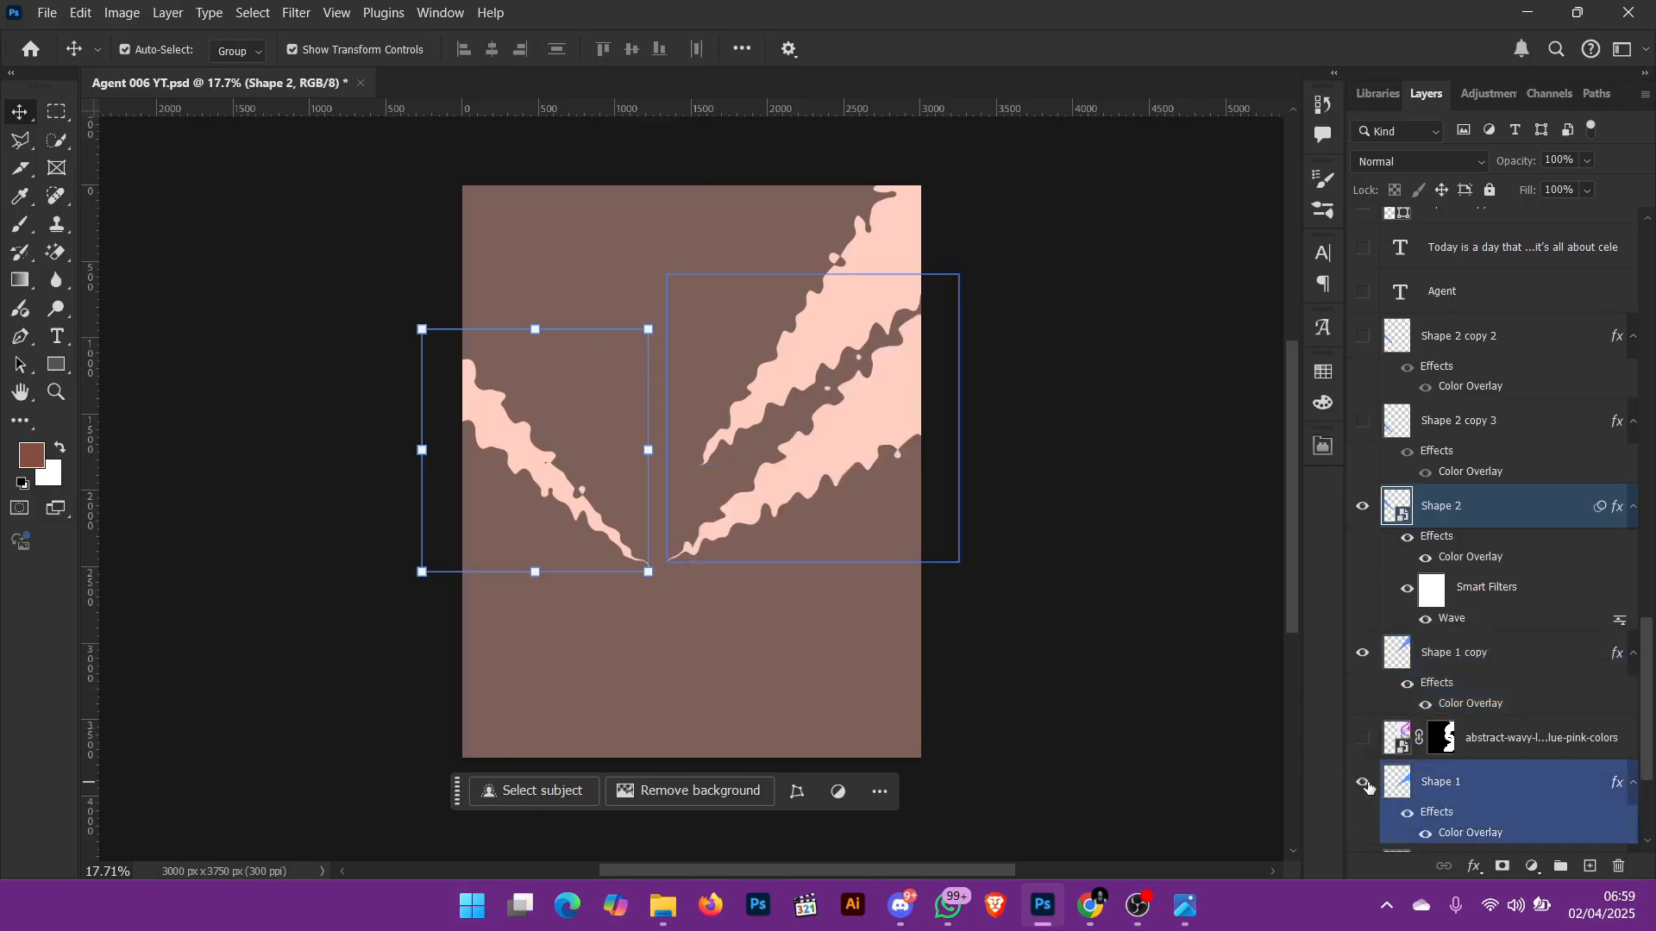
scroll(1439, 787, "down", 2)
left_click(1371, 784)
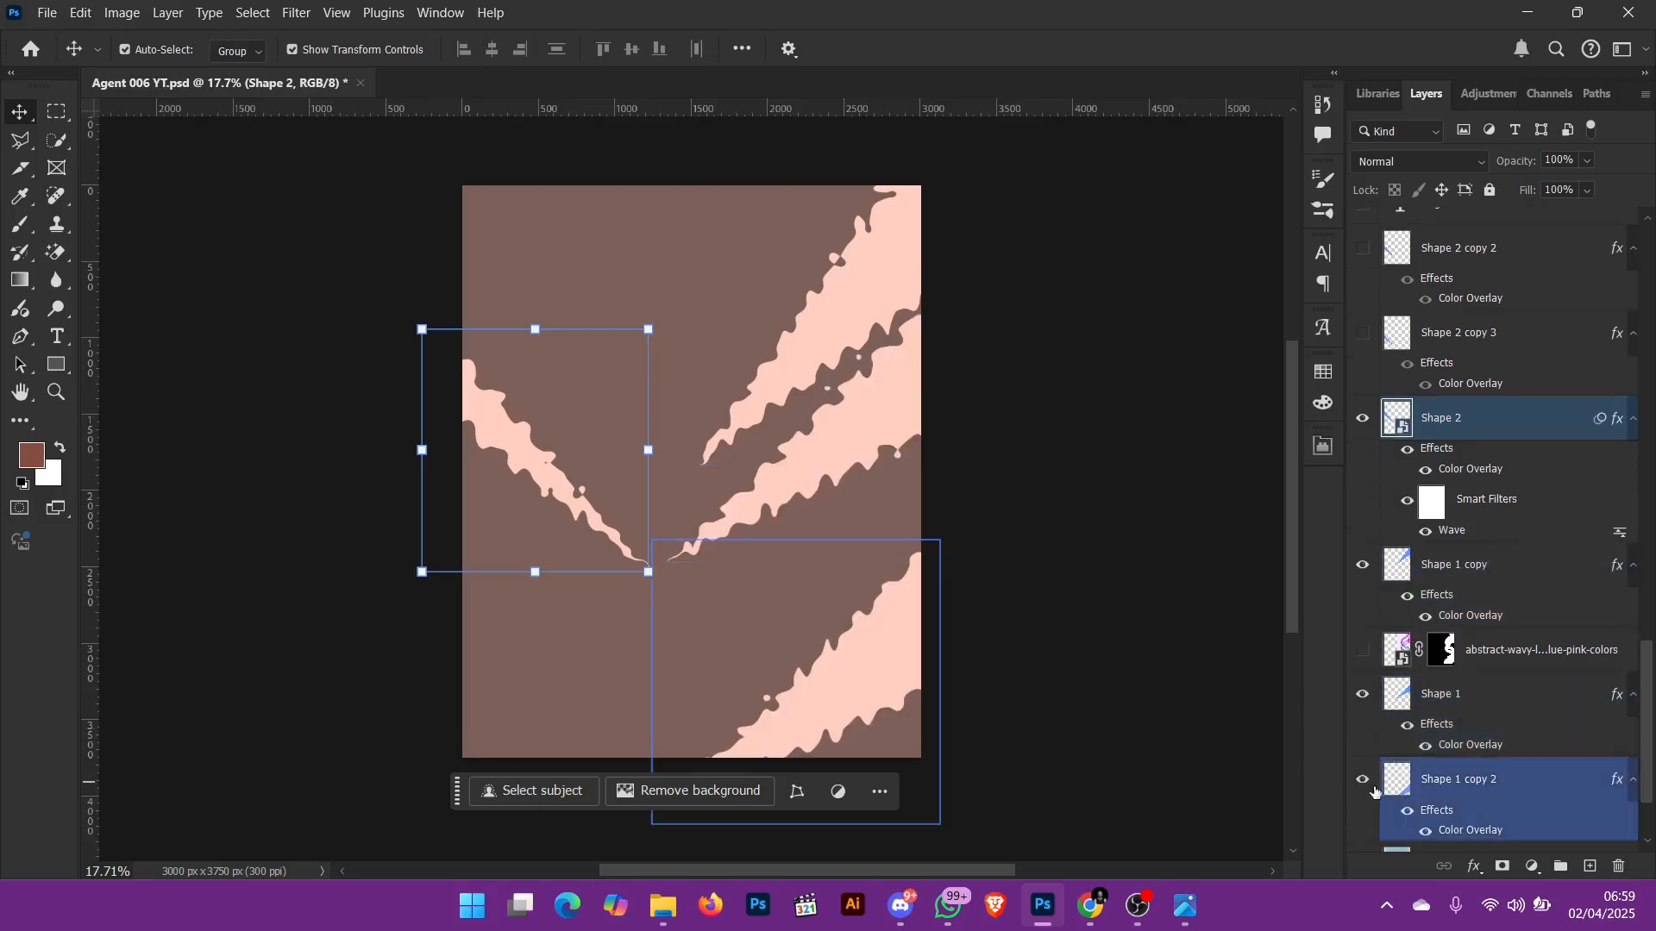
scroll(1436, 821, "down", 3)
Step: Make the Shape 2 copy 3 and Shape 2 copy 2 layers visible
scroll(1449, 821, "up", 5)
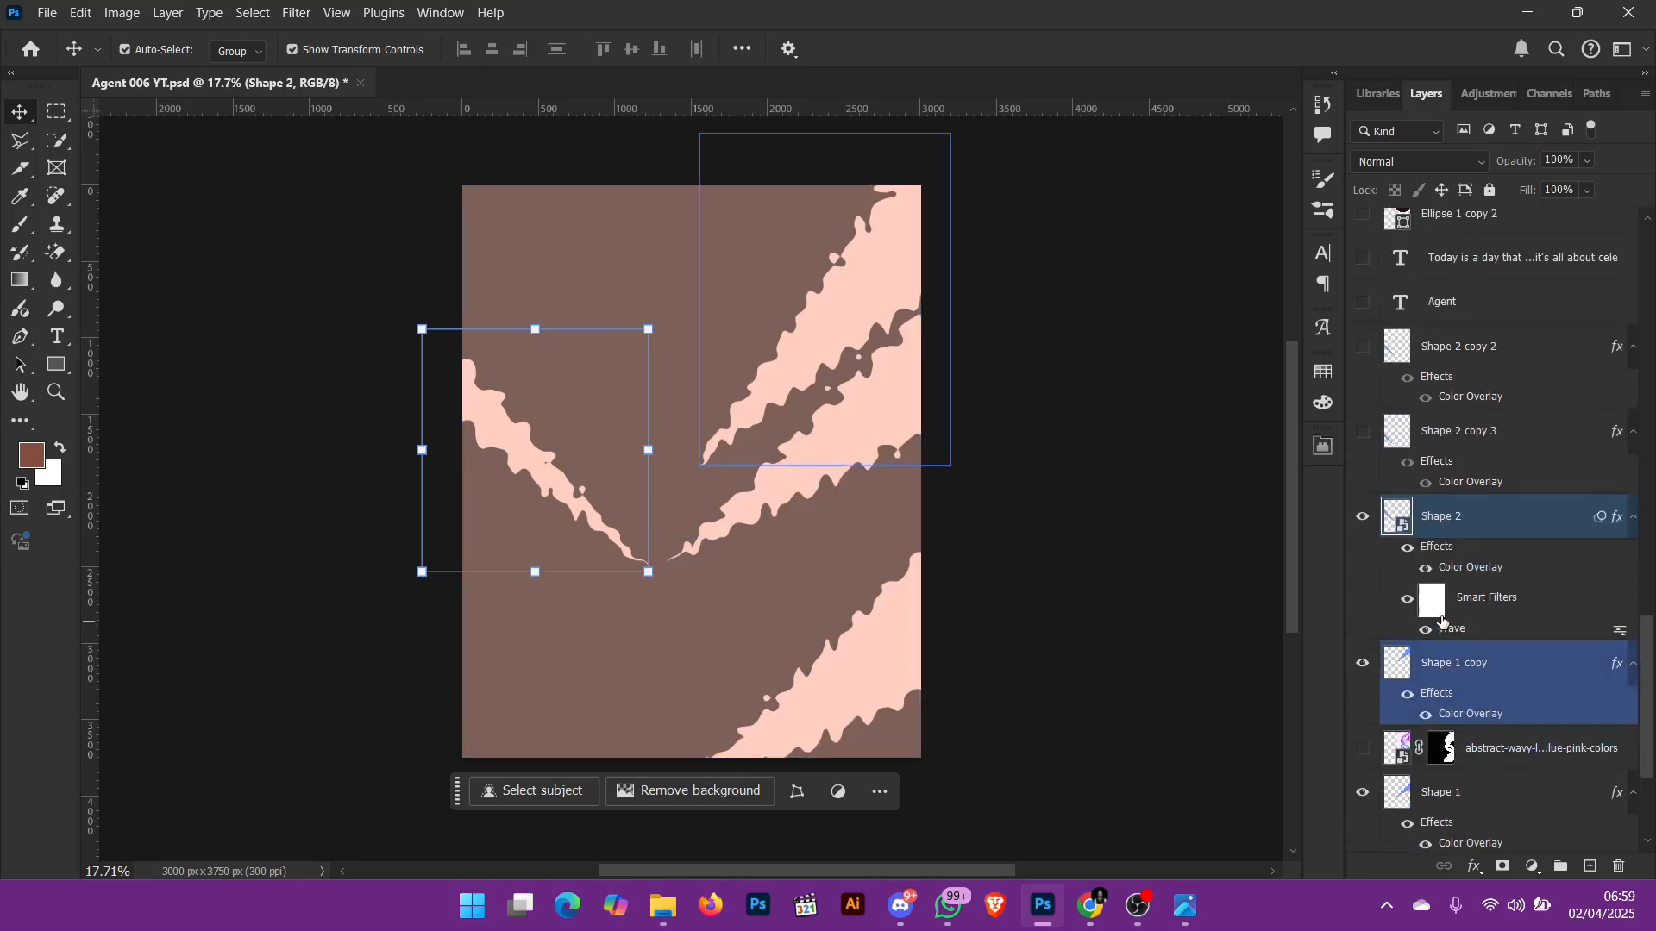
left_click(1363, 433)
left_click(1362, 348)
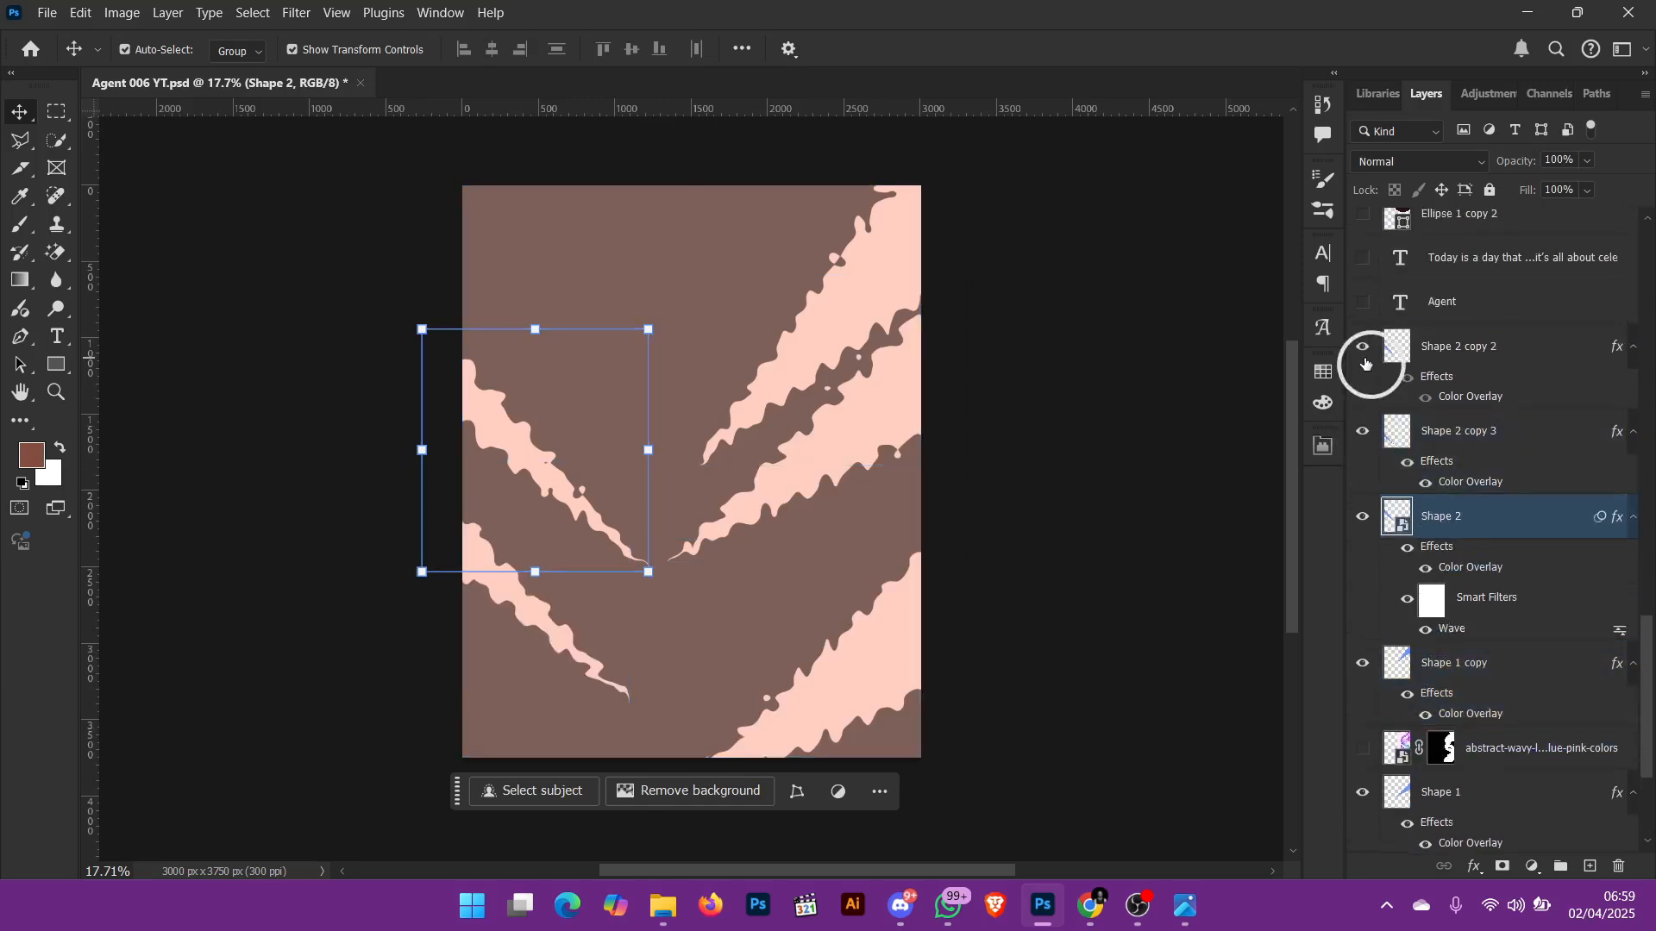
scroll(1500, 466, "up", 1)
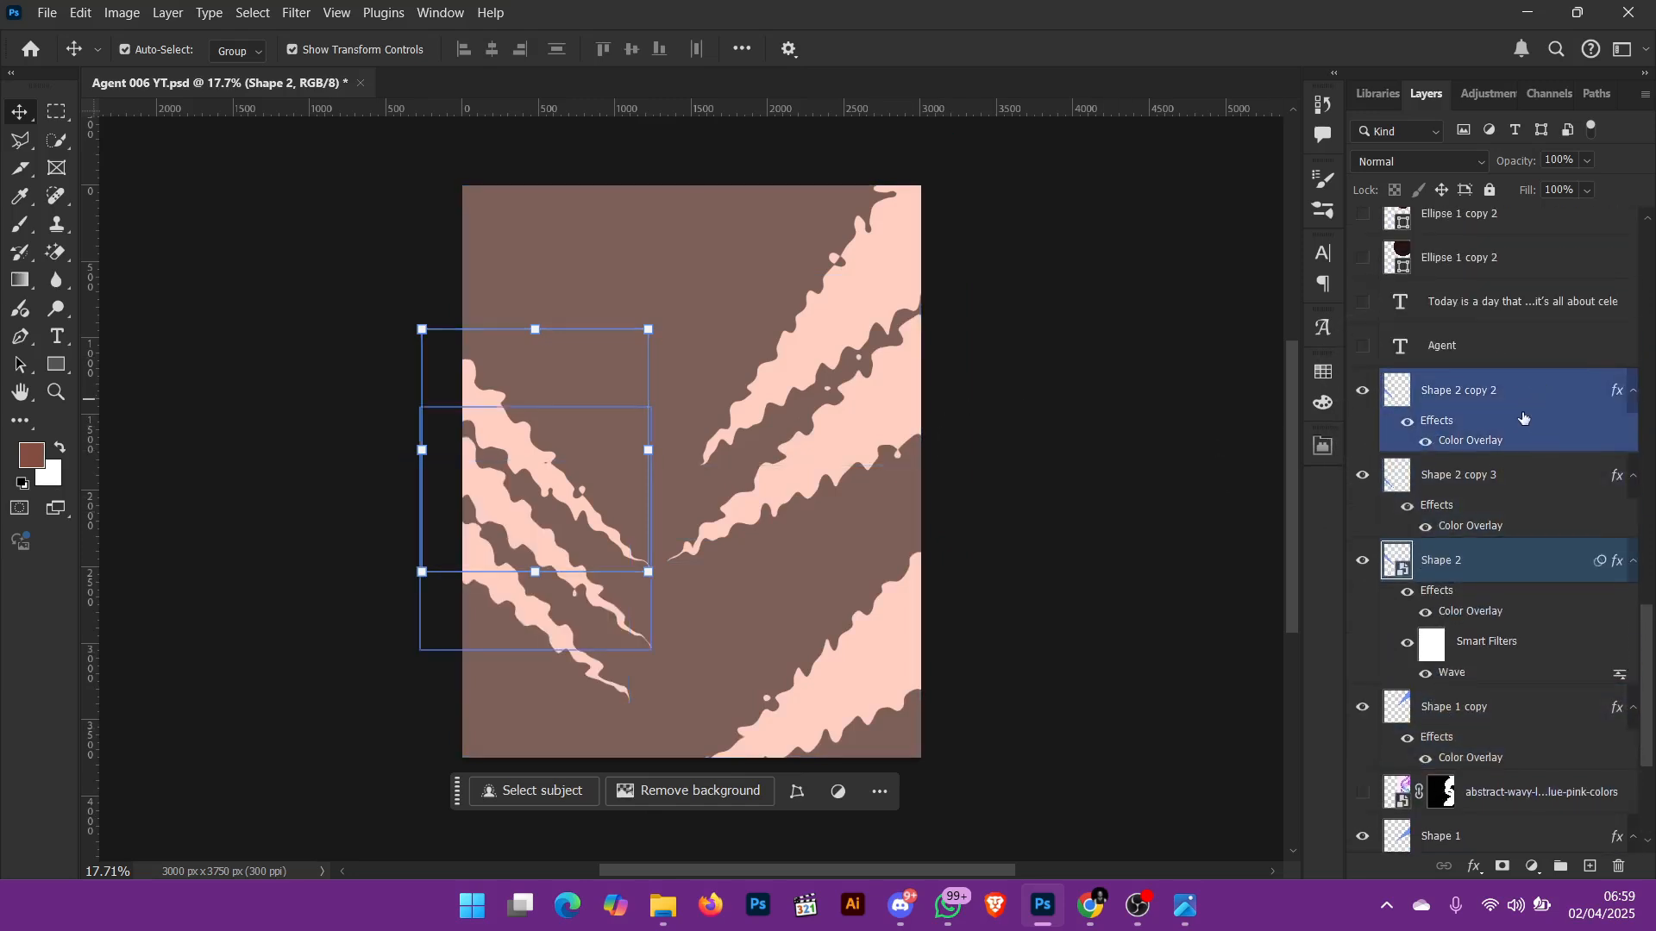
Step: Show the masked abstract wavy-lines image layer, select it and look through its blend mode options, keeping Darken
scroll(1506, 485, "down", 3)
scroll(1506, 484, "down", 1)
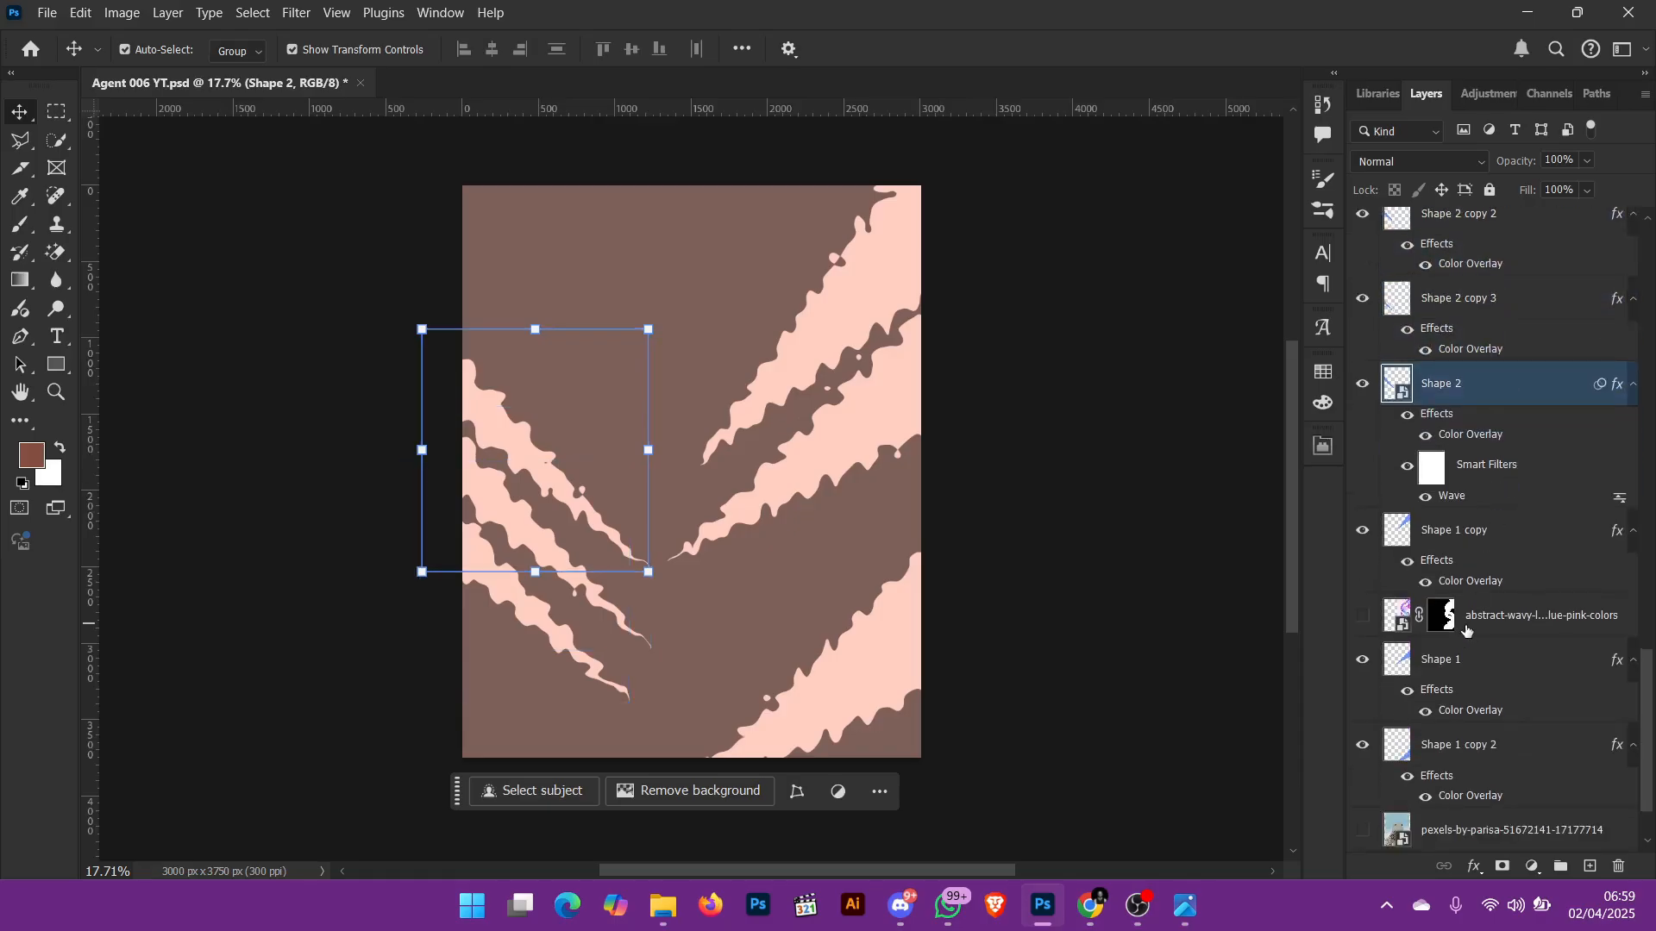
left_click(1364, 615)
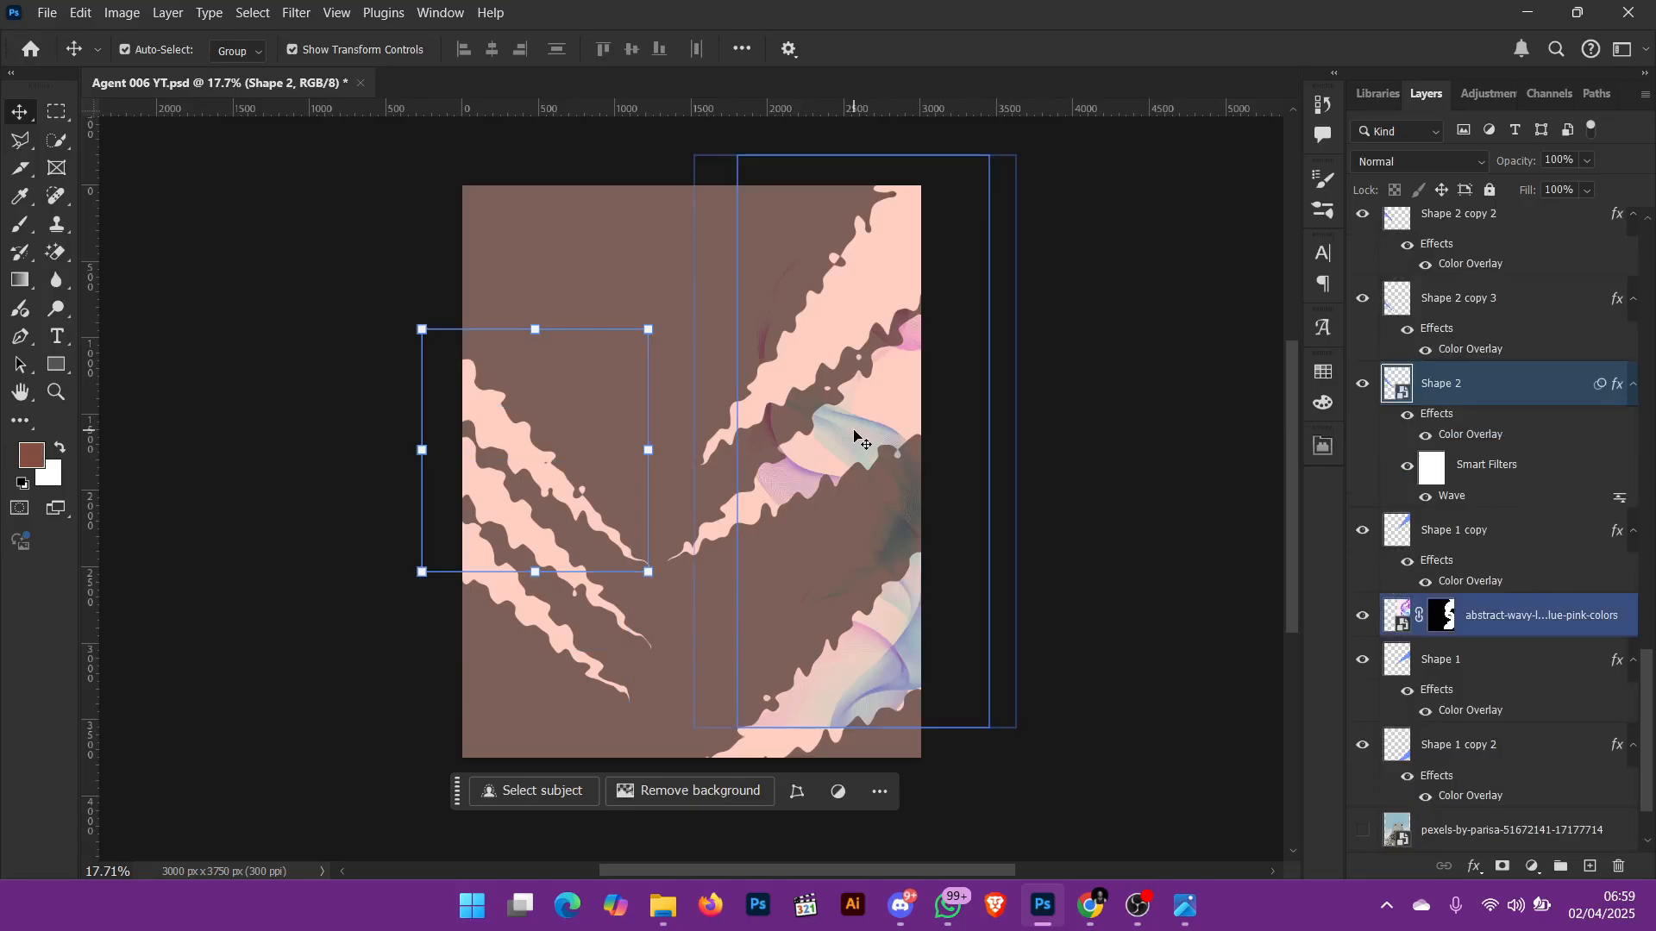
left_click(1565, 612)
left_click(1452, 162)
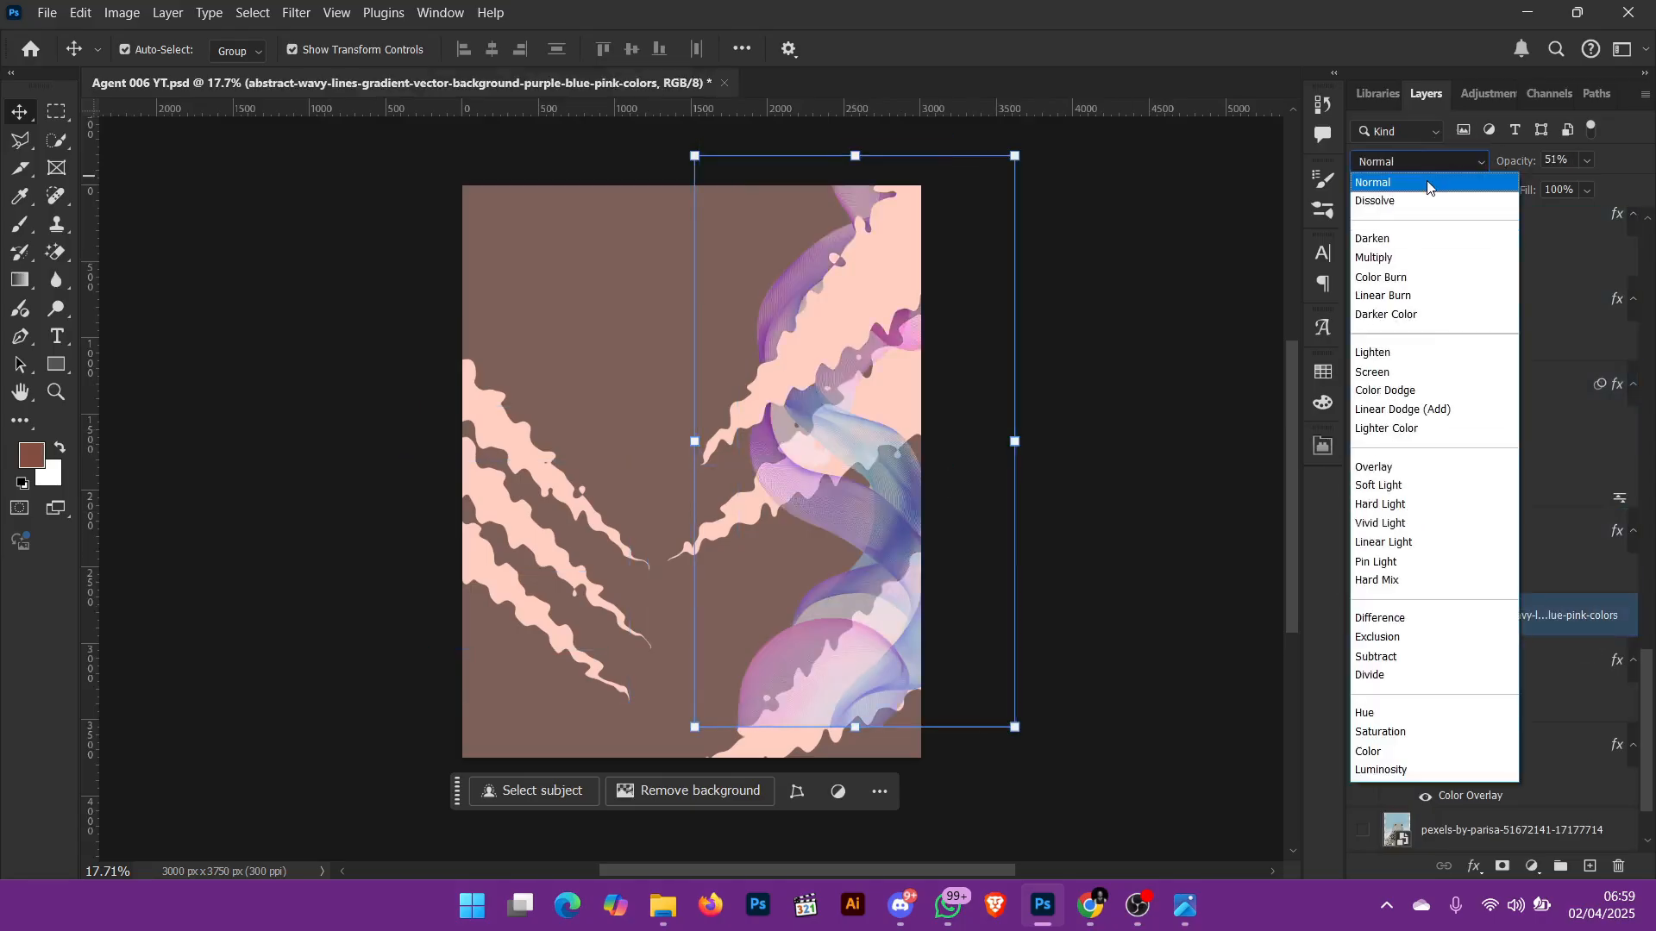
left_click(1275, 576)
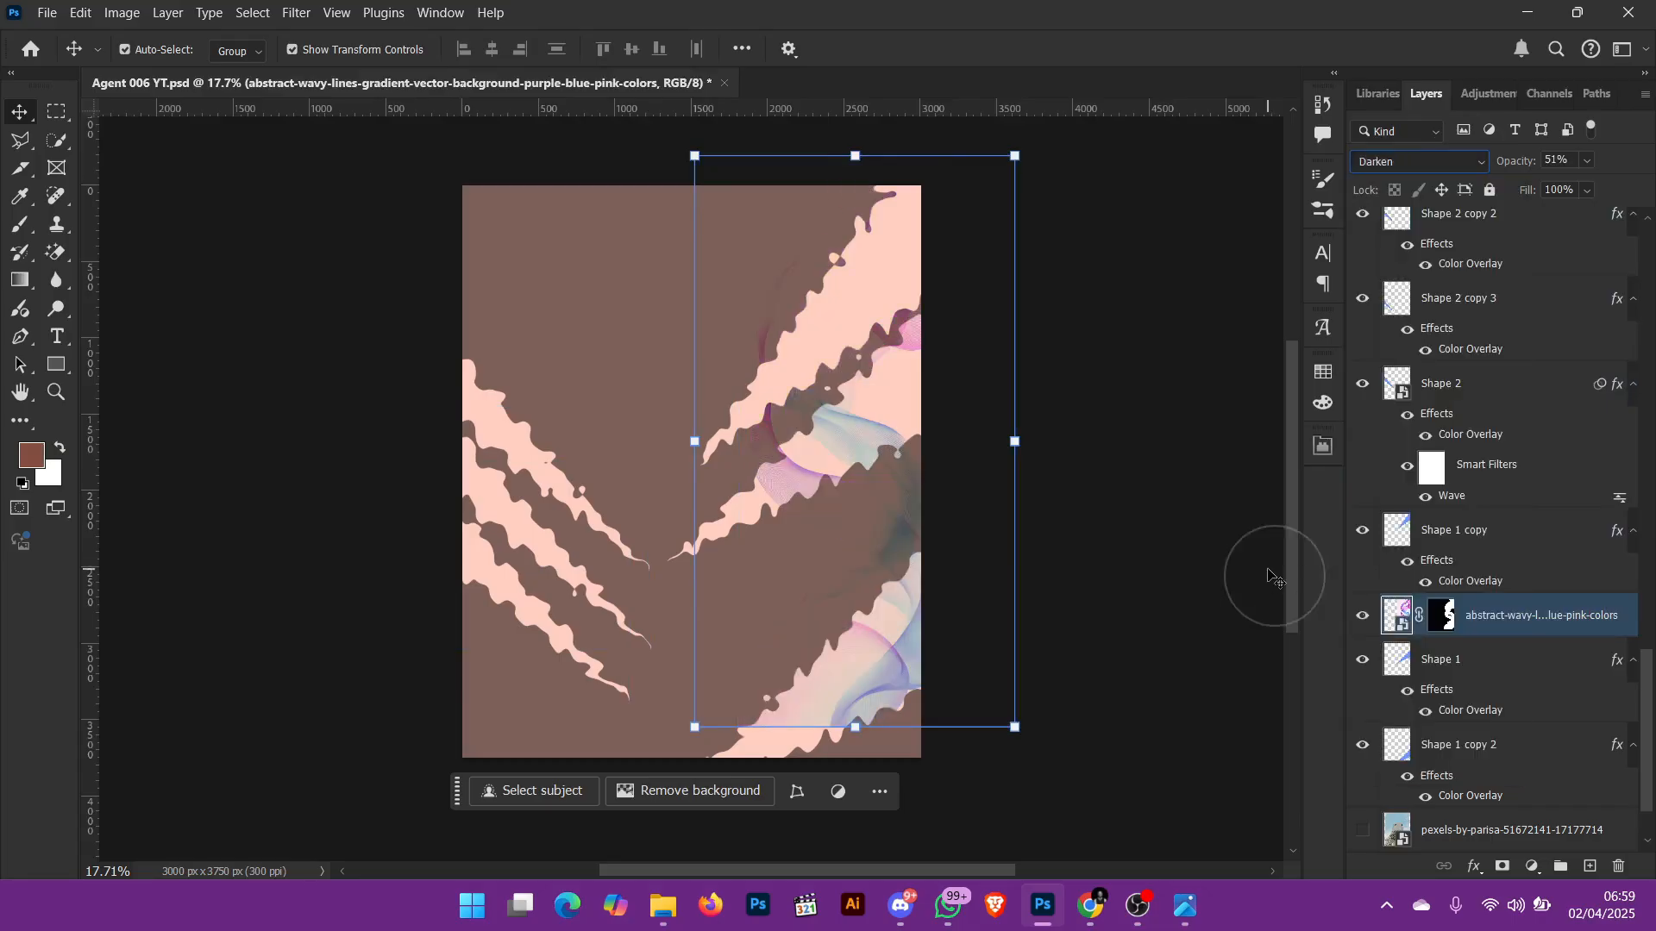
scroll(1516, 627, "down", 2)
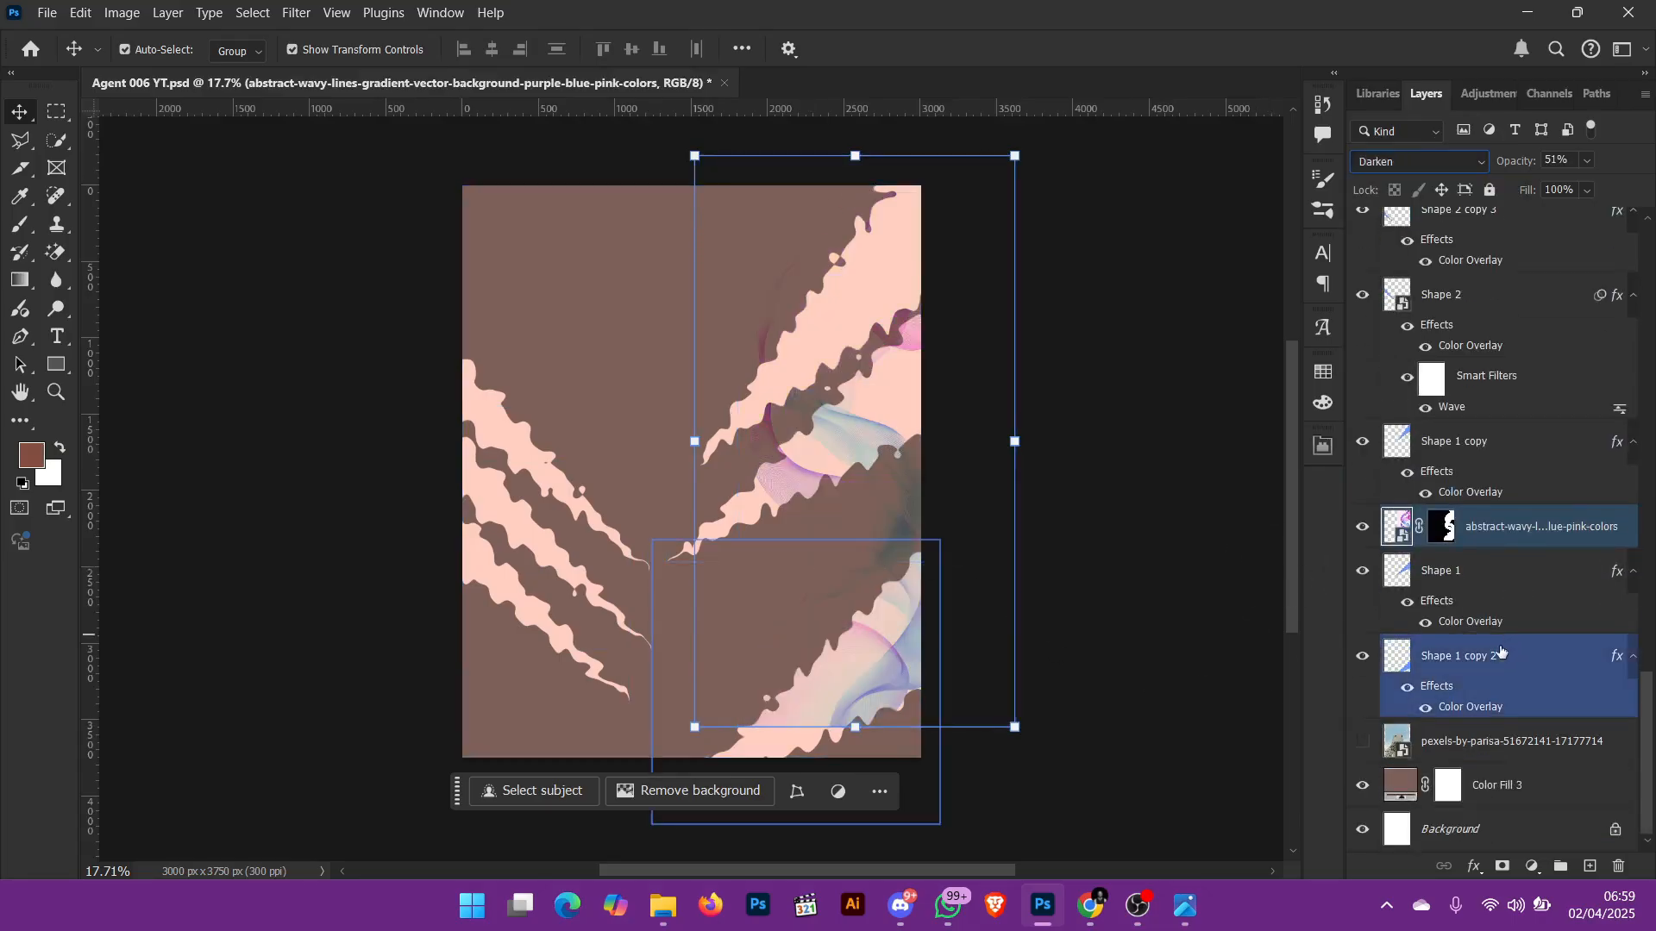
Step: Show the Agent title text layer and select it
scroll(1466, 561, "up", 3)
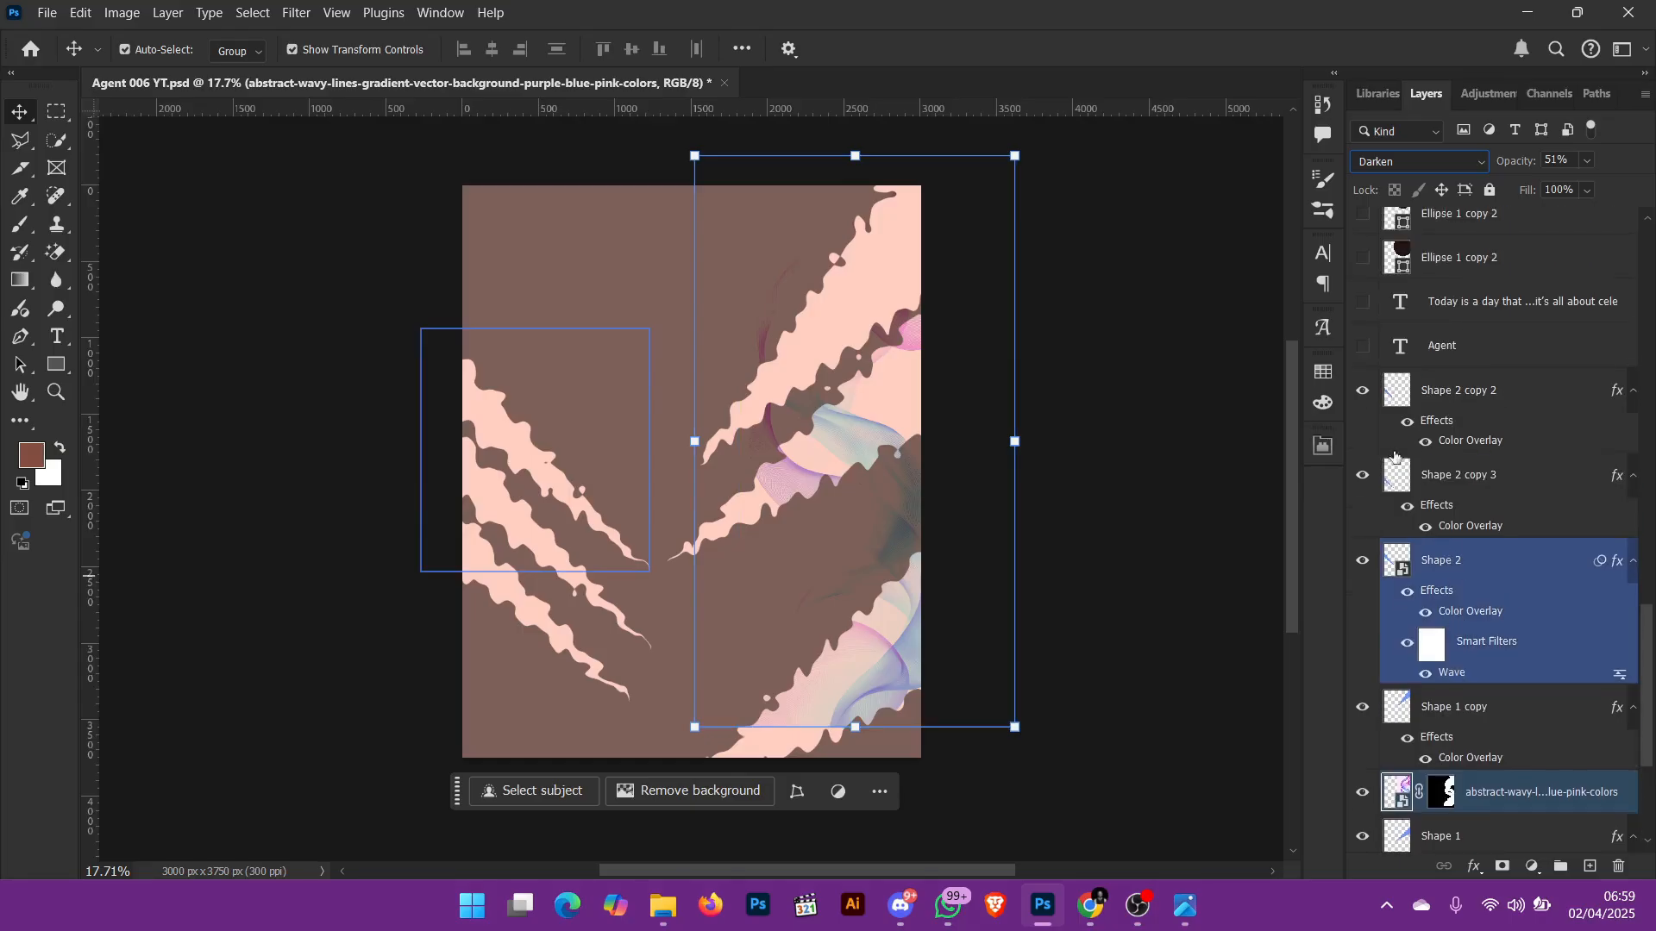
left_click(1362, 346)
left_click(1449, 347)
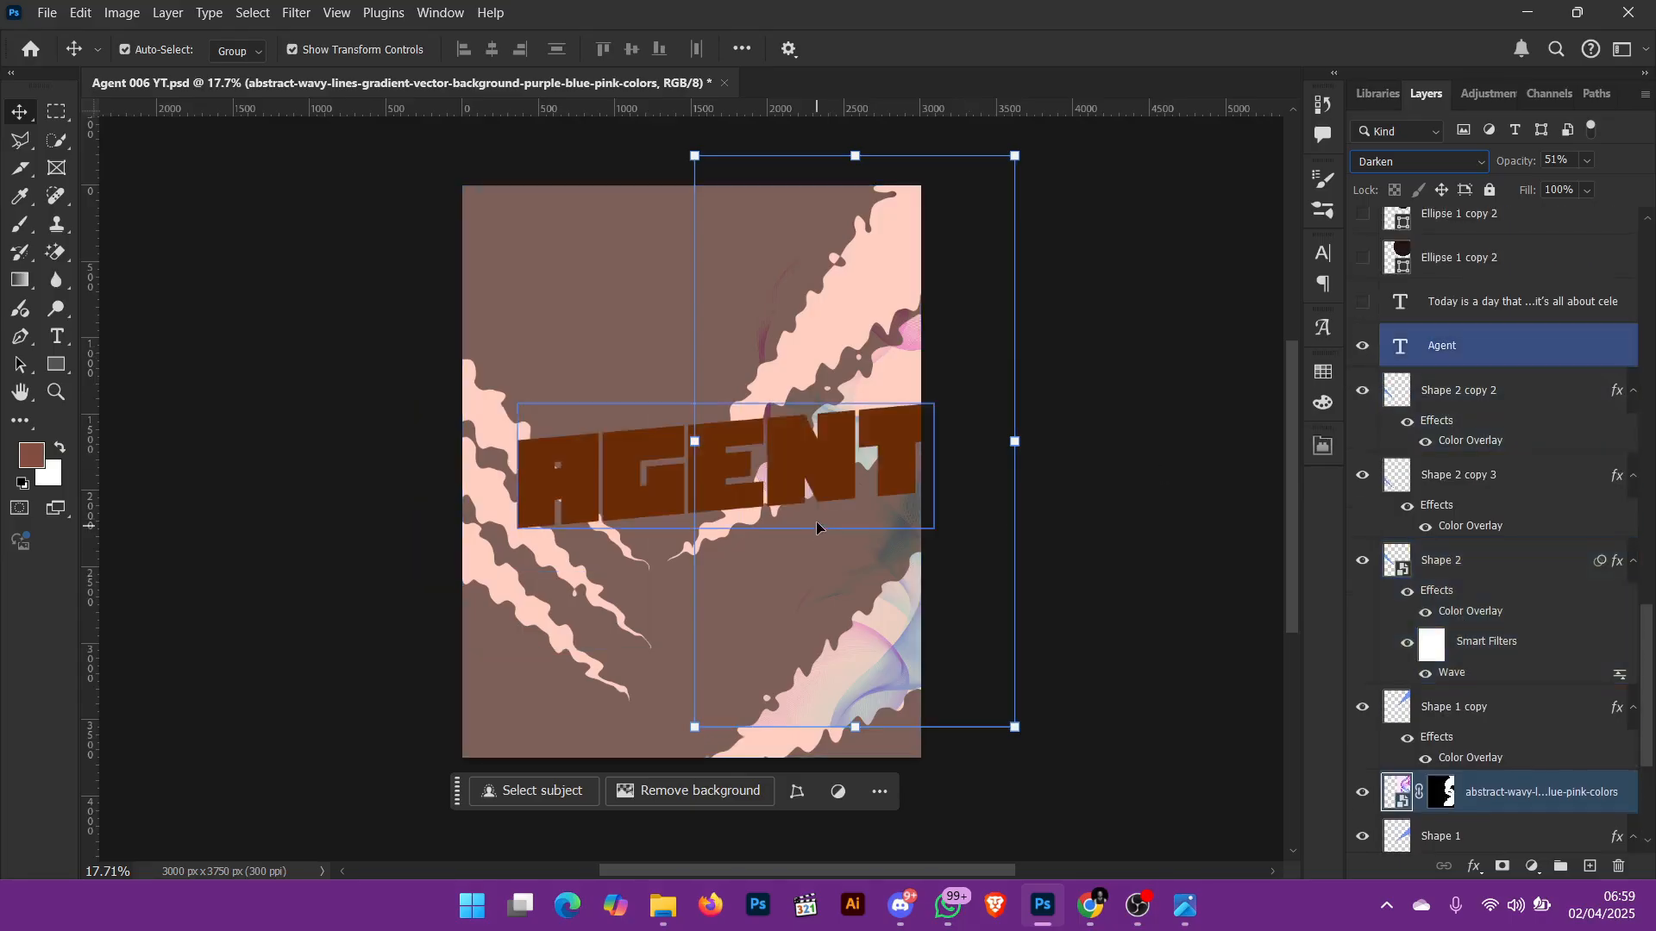
left_click(823, 490)
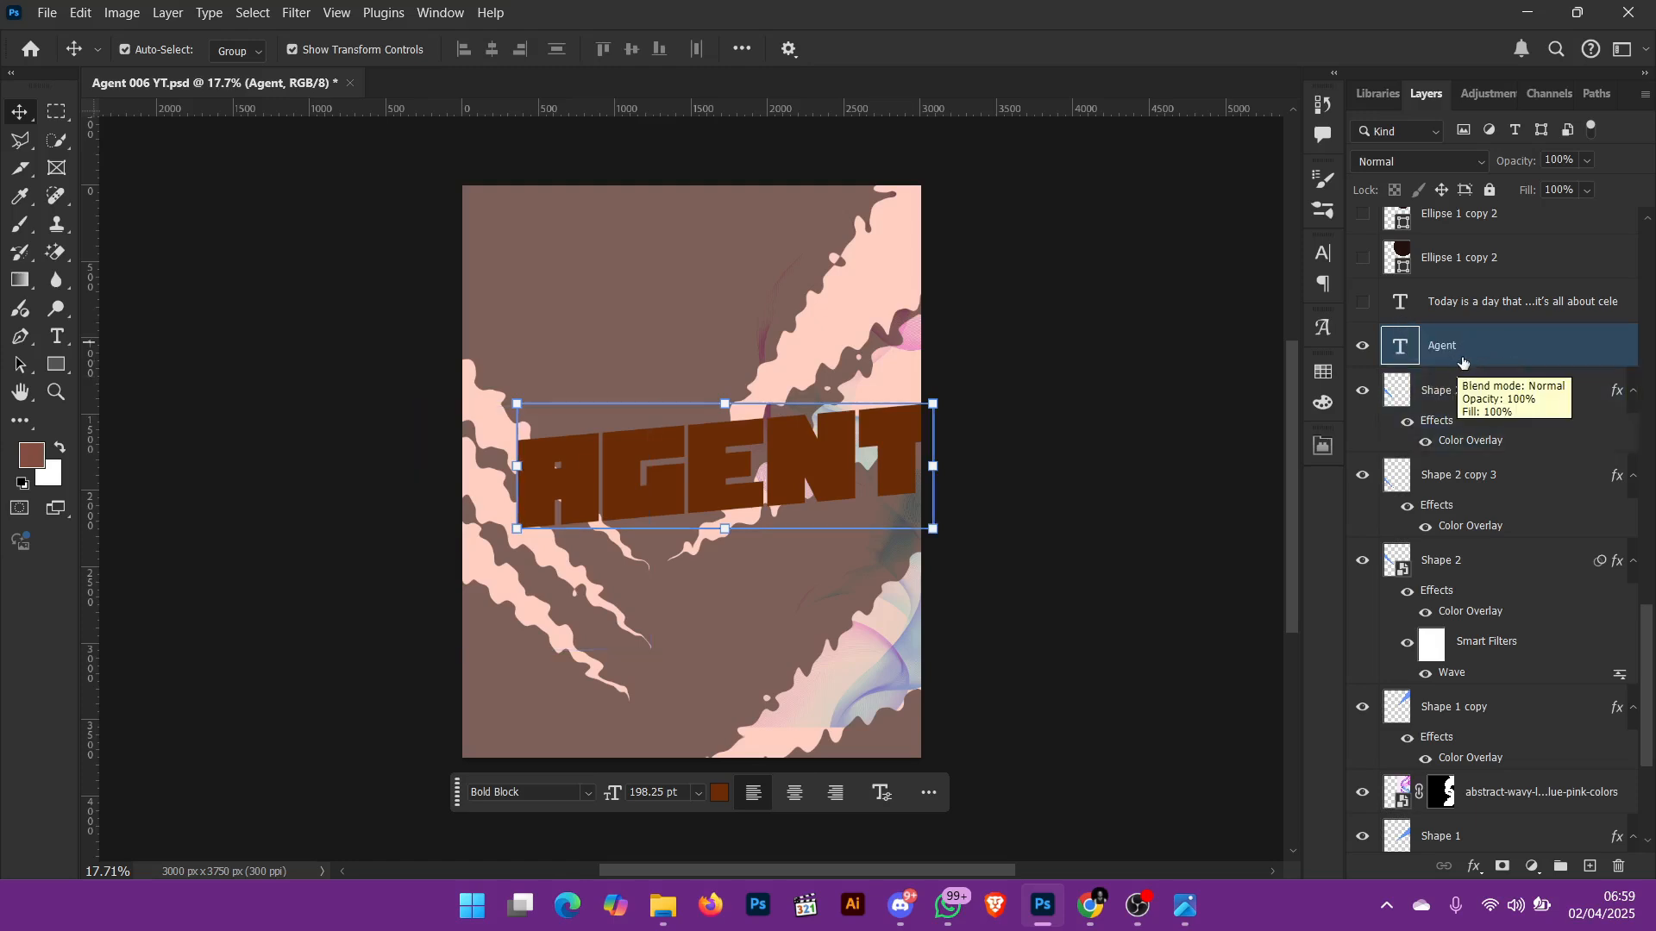
Step: Show the birthday message text layer, check it at 50% zoom, and return to the full flyer with nothing selected
left_click(1362, 313)
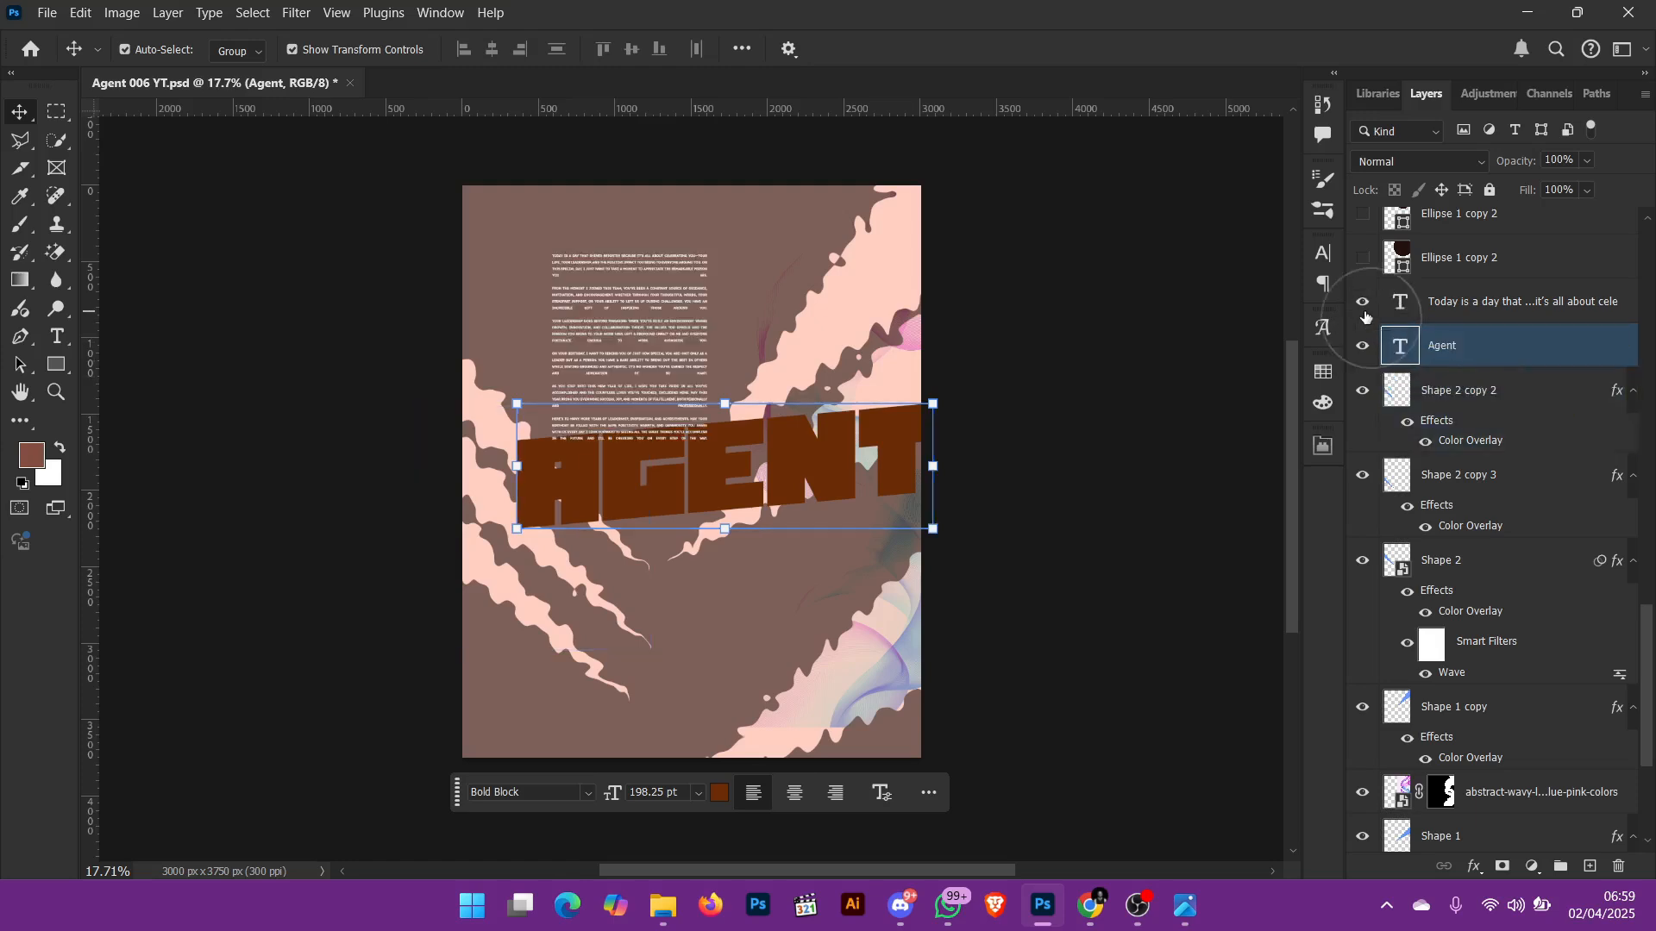
scroll(664, 308, "up", 3)
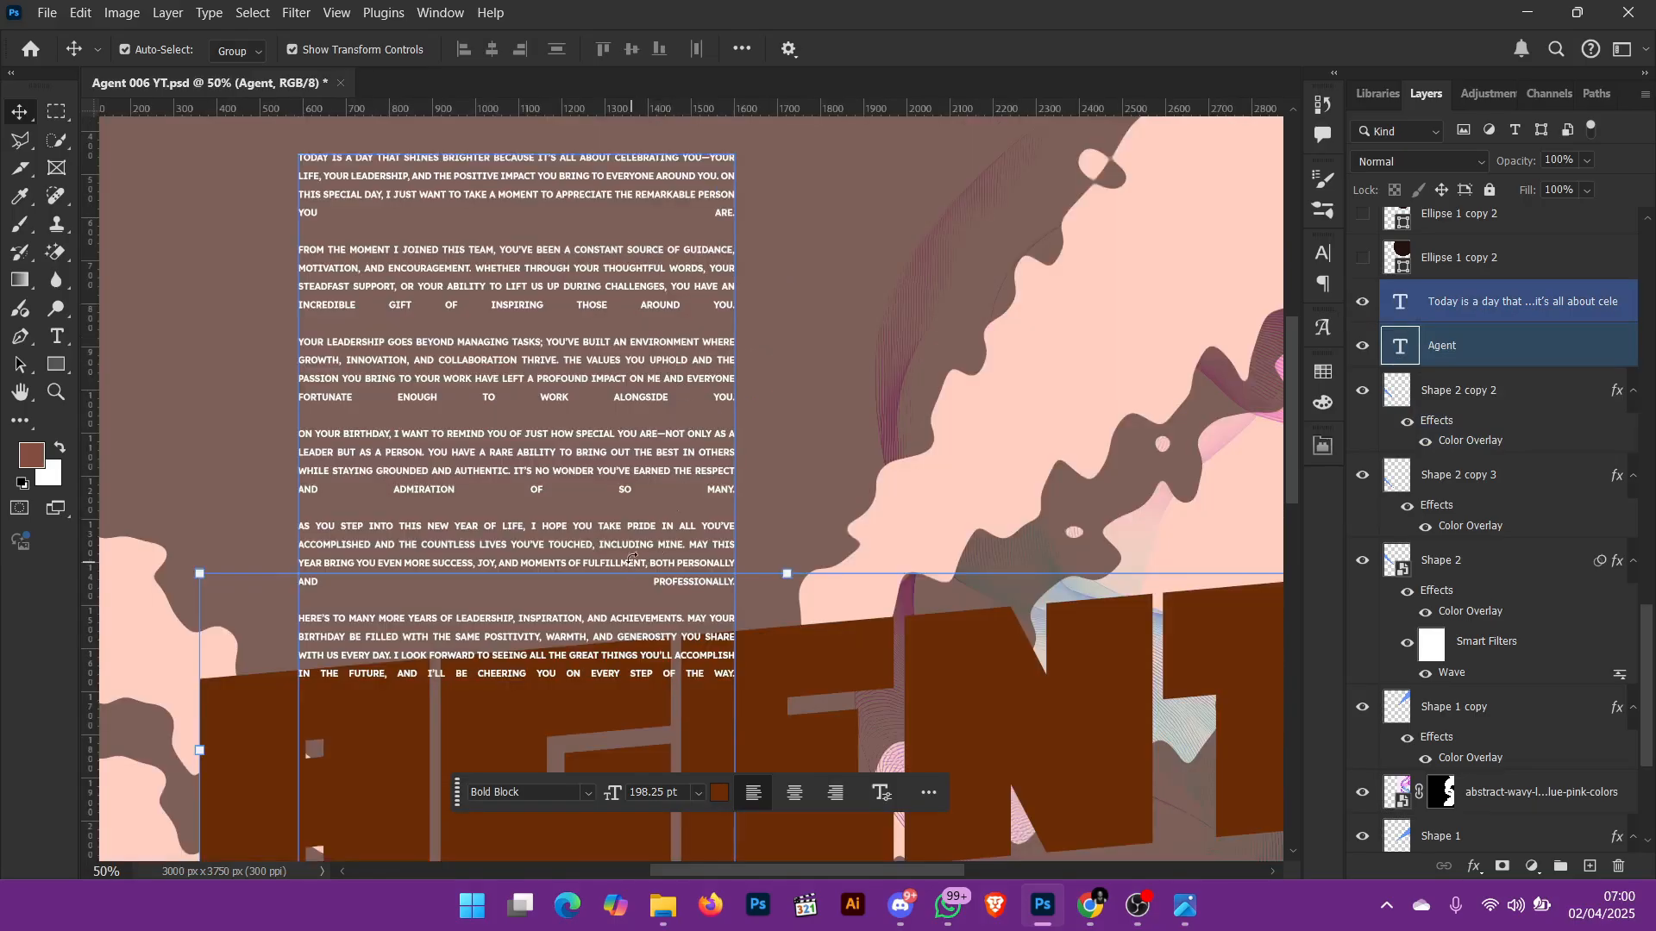
scroll(671, 446, "up", 3)
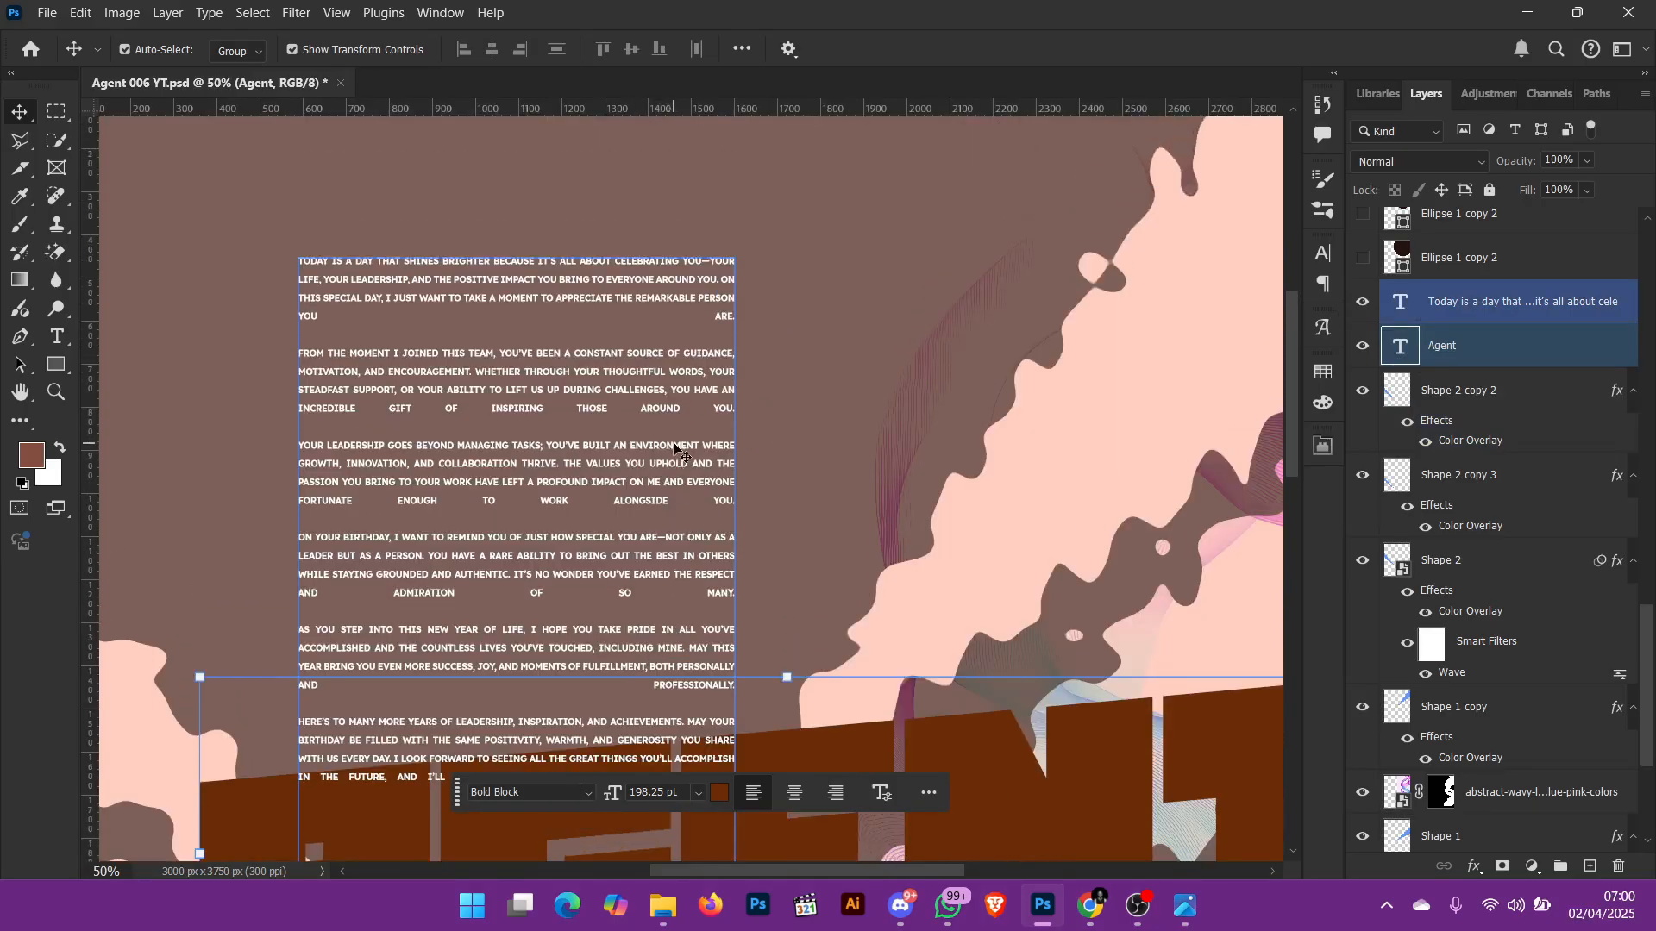
key("ctrl+0")
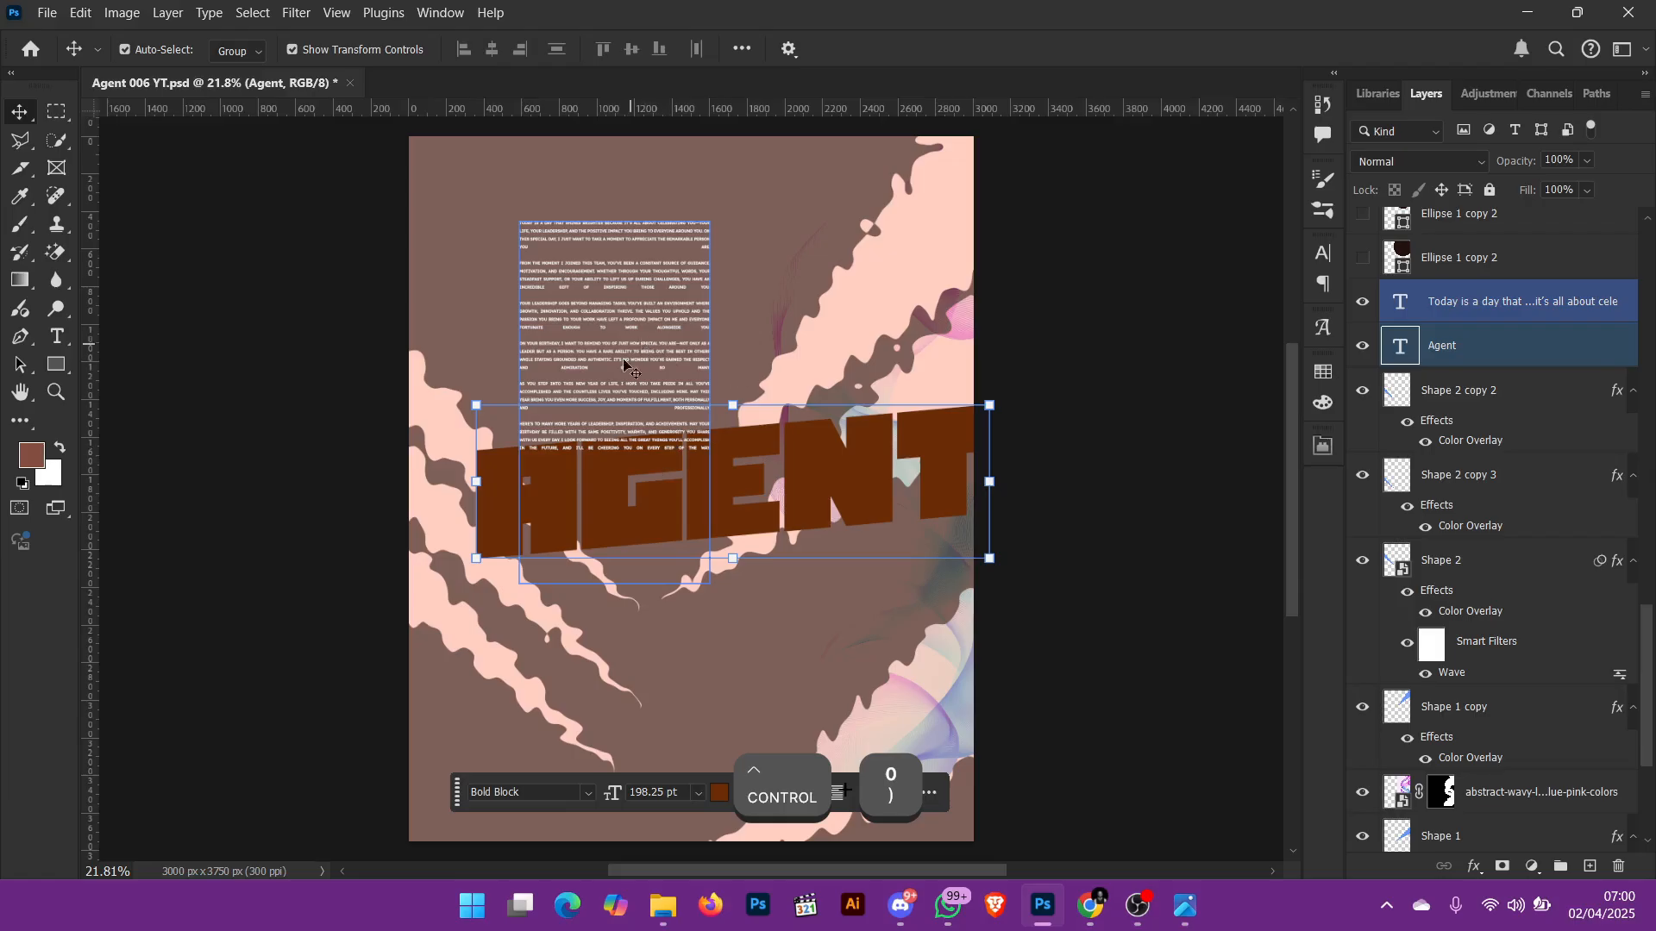
left_click(1093, 476)
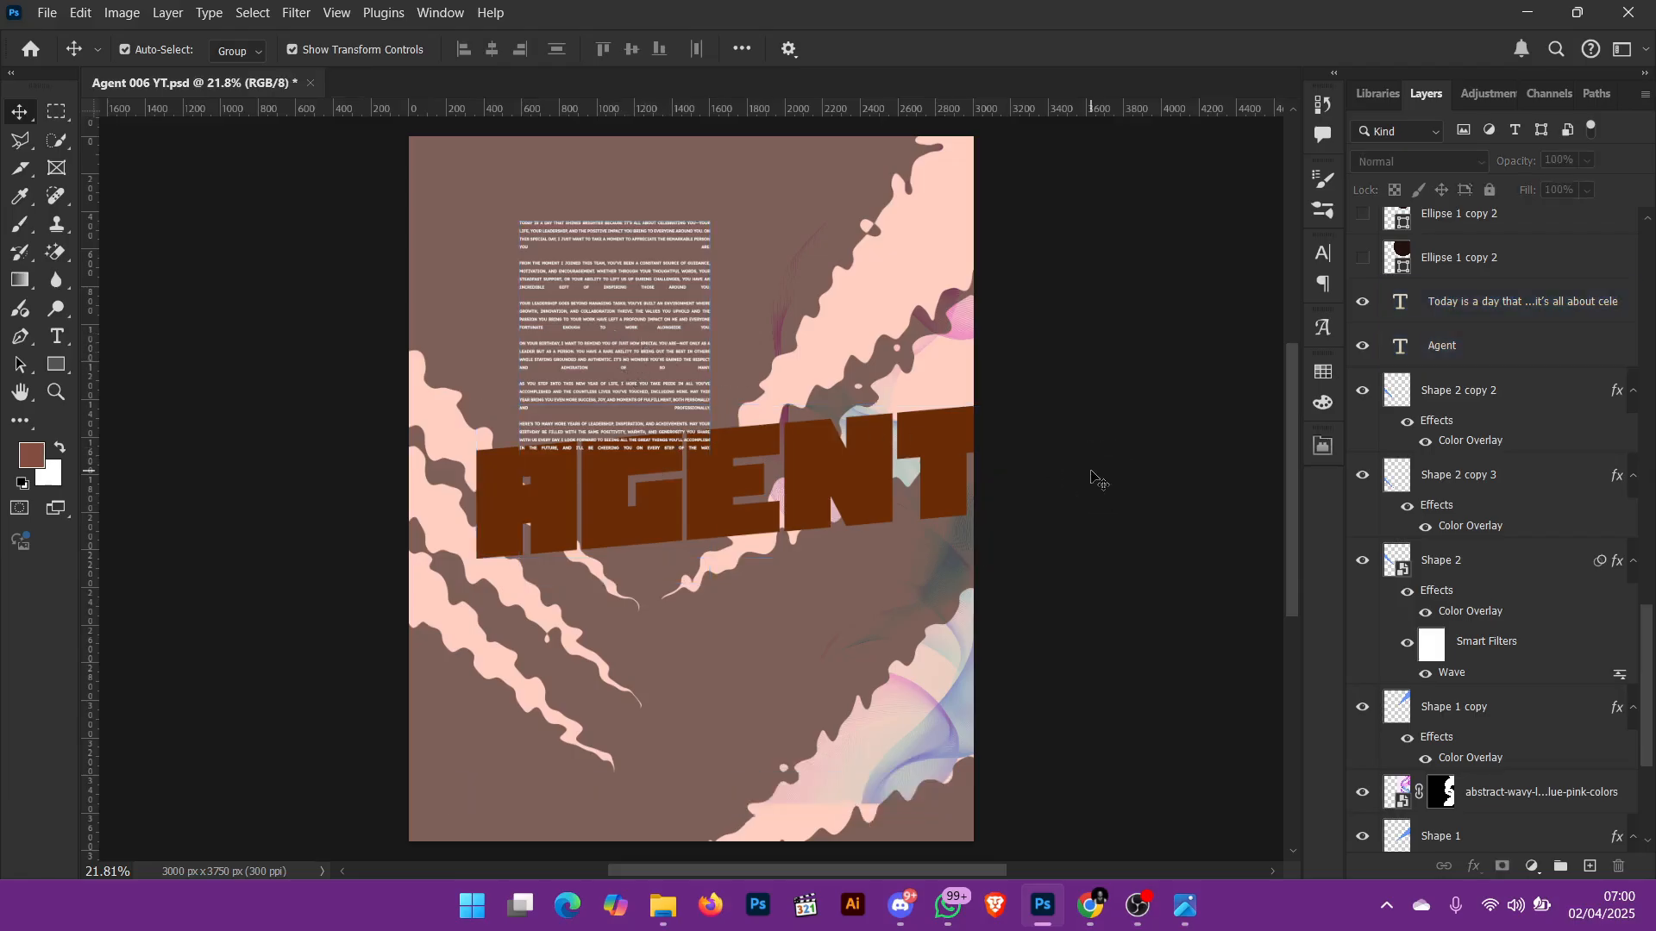
key("ctrl+0")
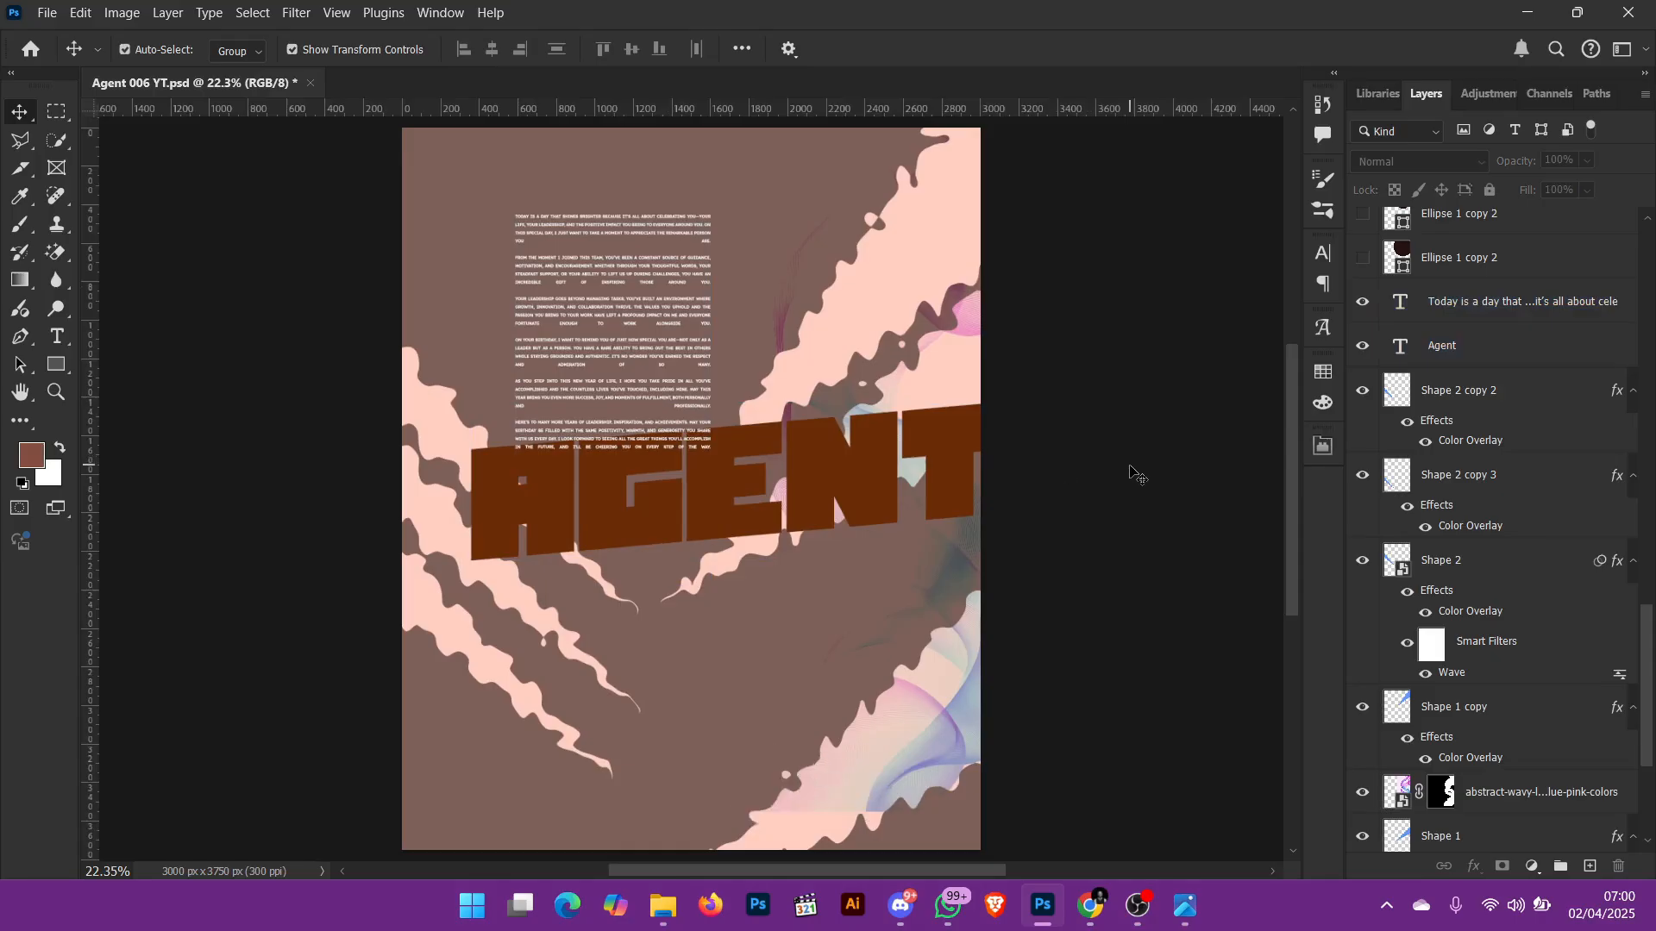
Step: Select the birthday message text layer and examine its justified paragraphs at up to 200% zoom before returning to the full flyer
left_click(1457, 474)
left_click(1467, 425)
scroll(1443, 433, "up", 1)
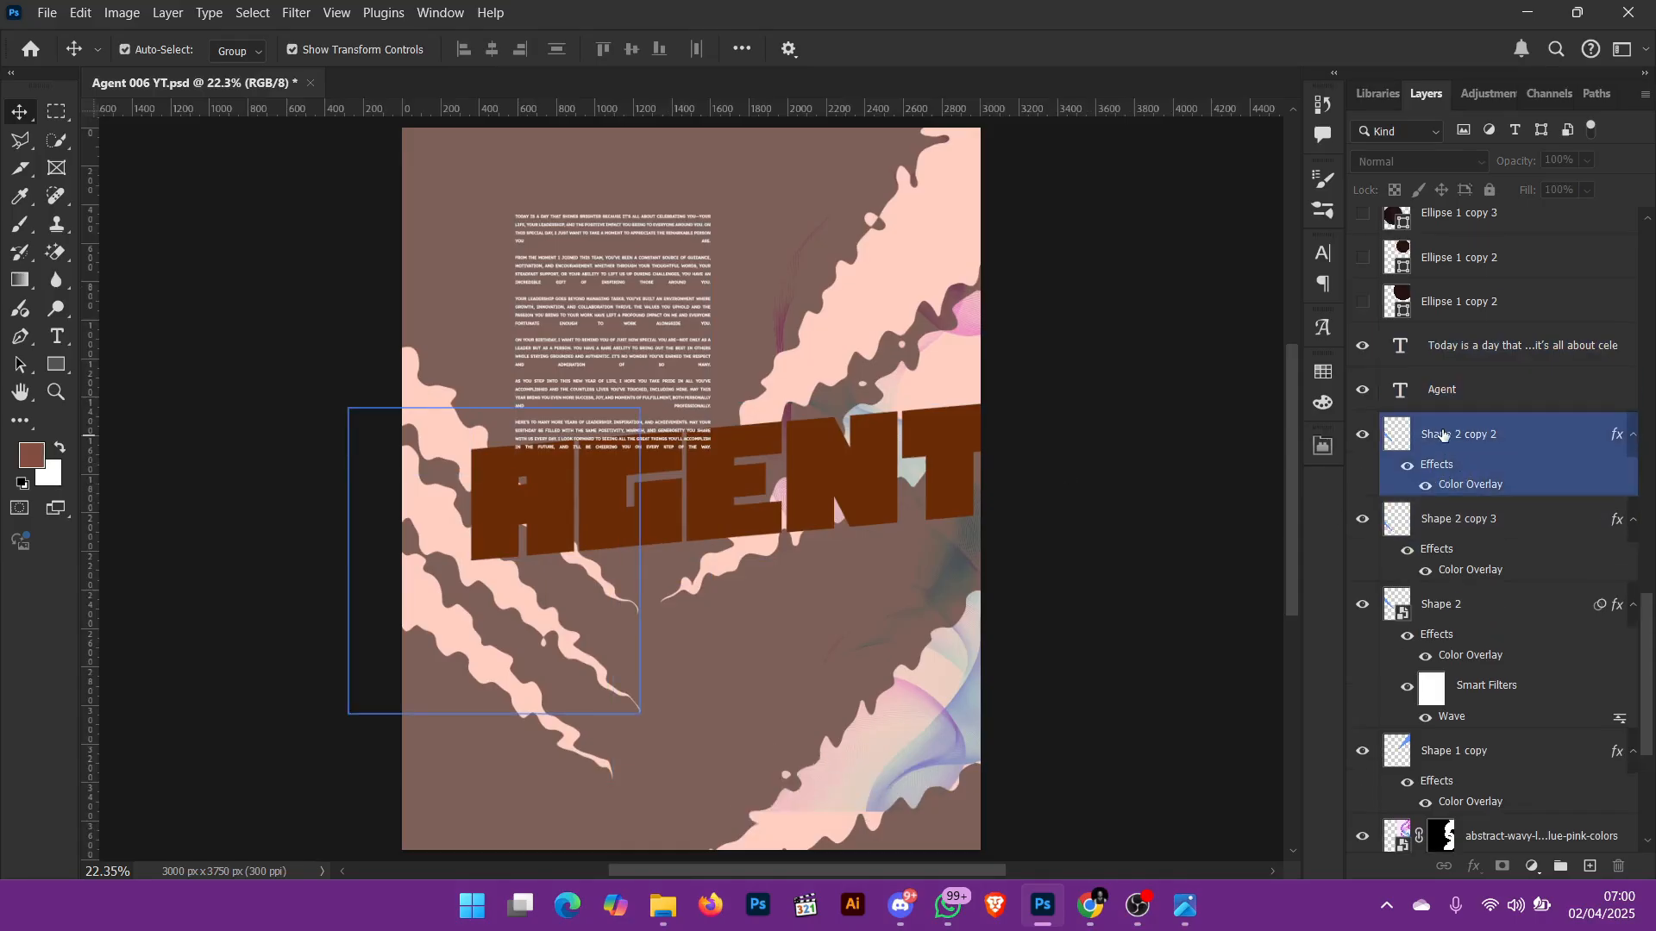
left_click(1444, 341)
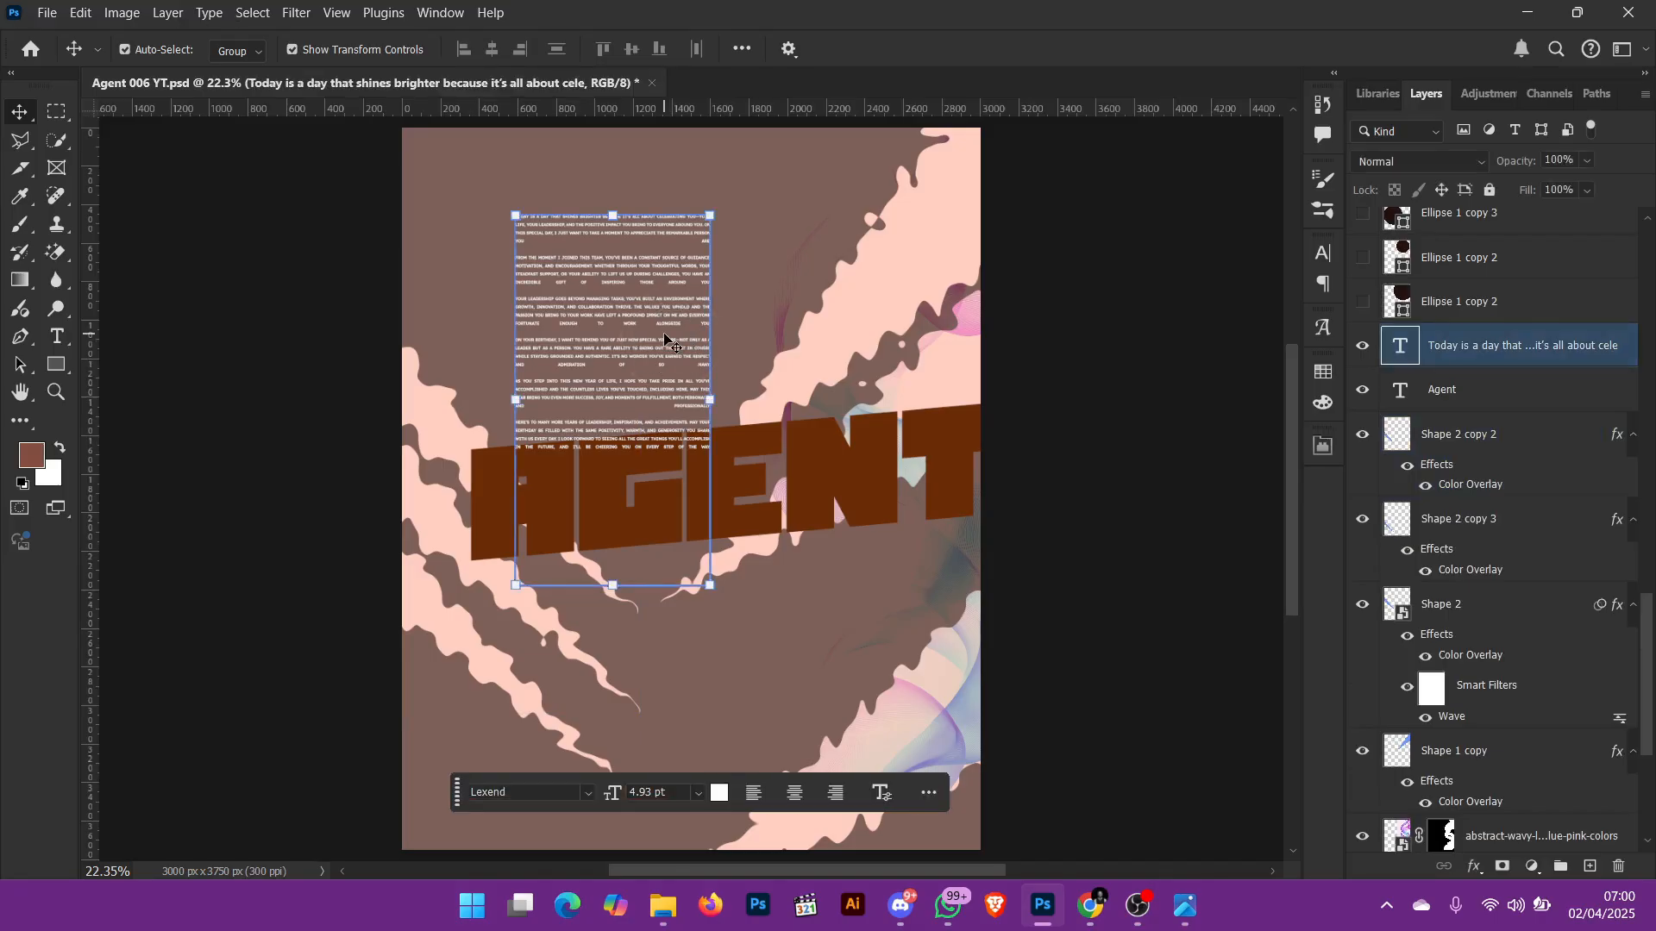
key("ctrl+equal")
key("ctrl+equal")
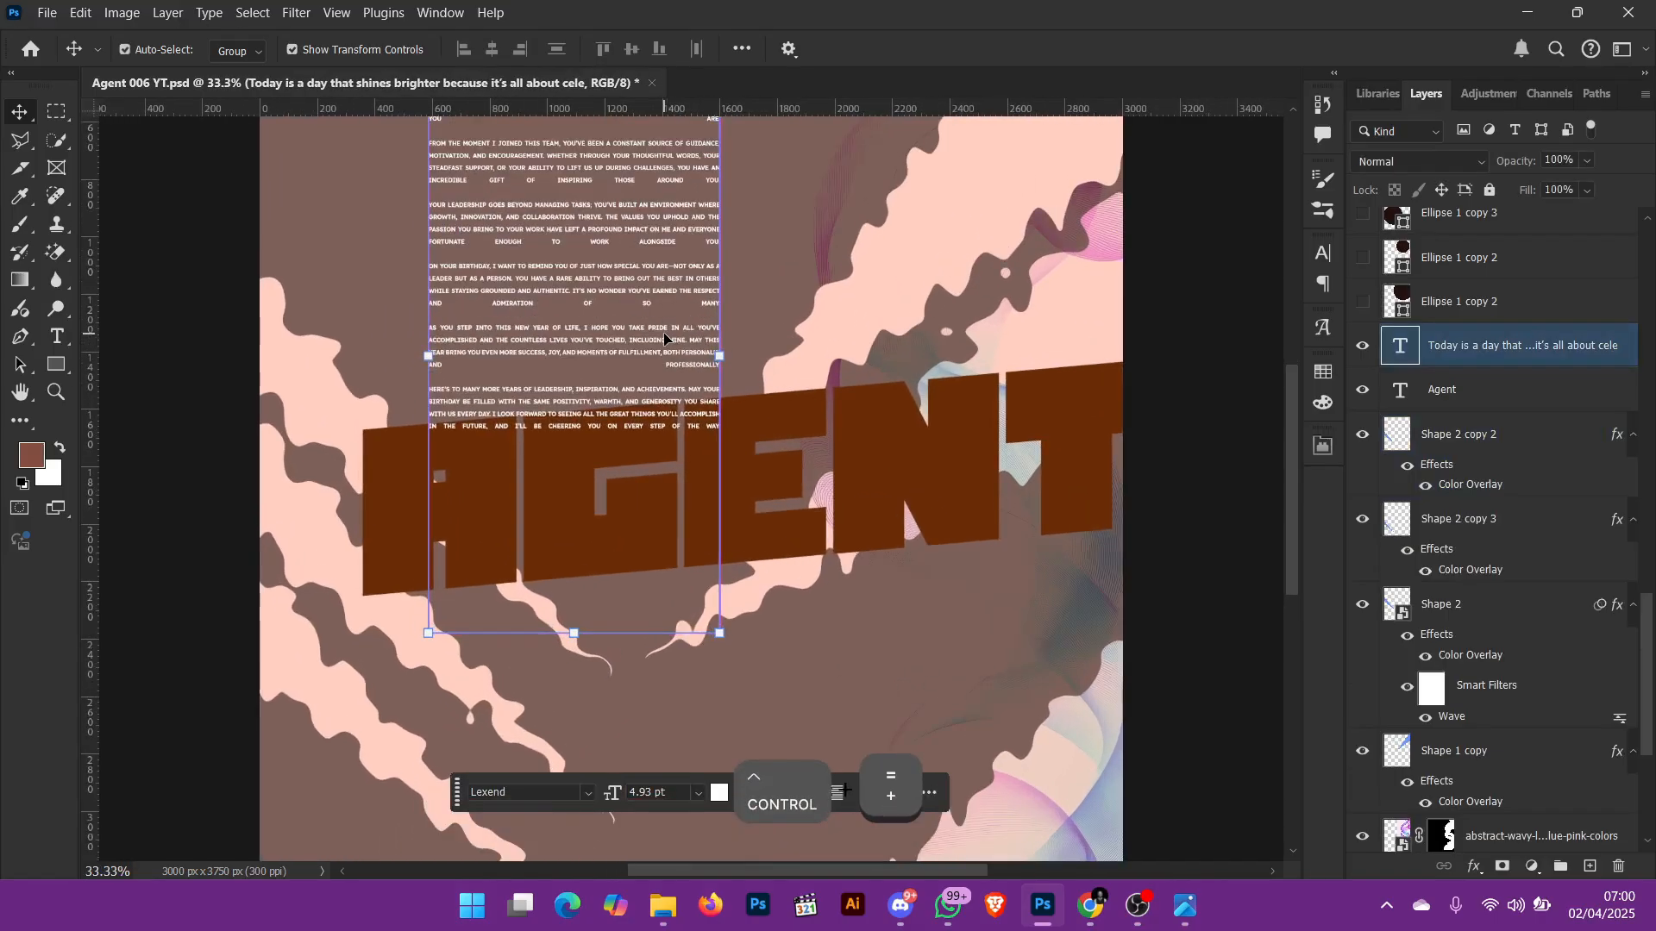
key("ctrl+equal")
key("ctrl+equal")
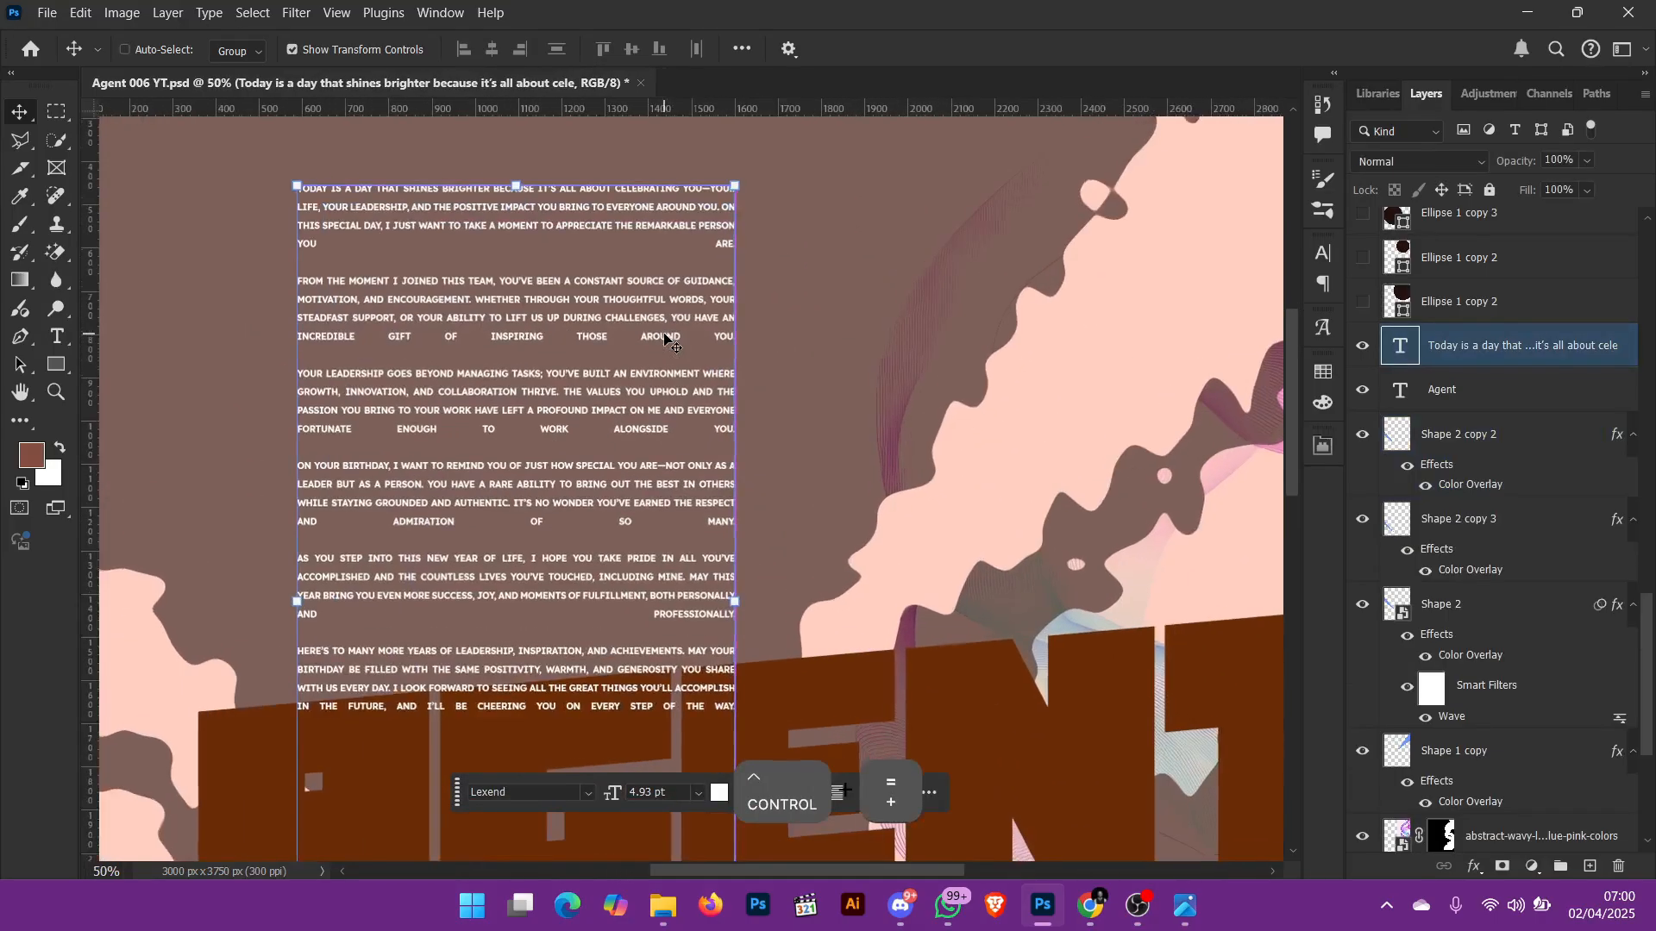
key("ctrl+equal")
key("ctrl+equal")
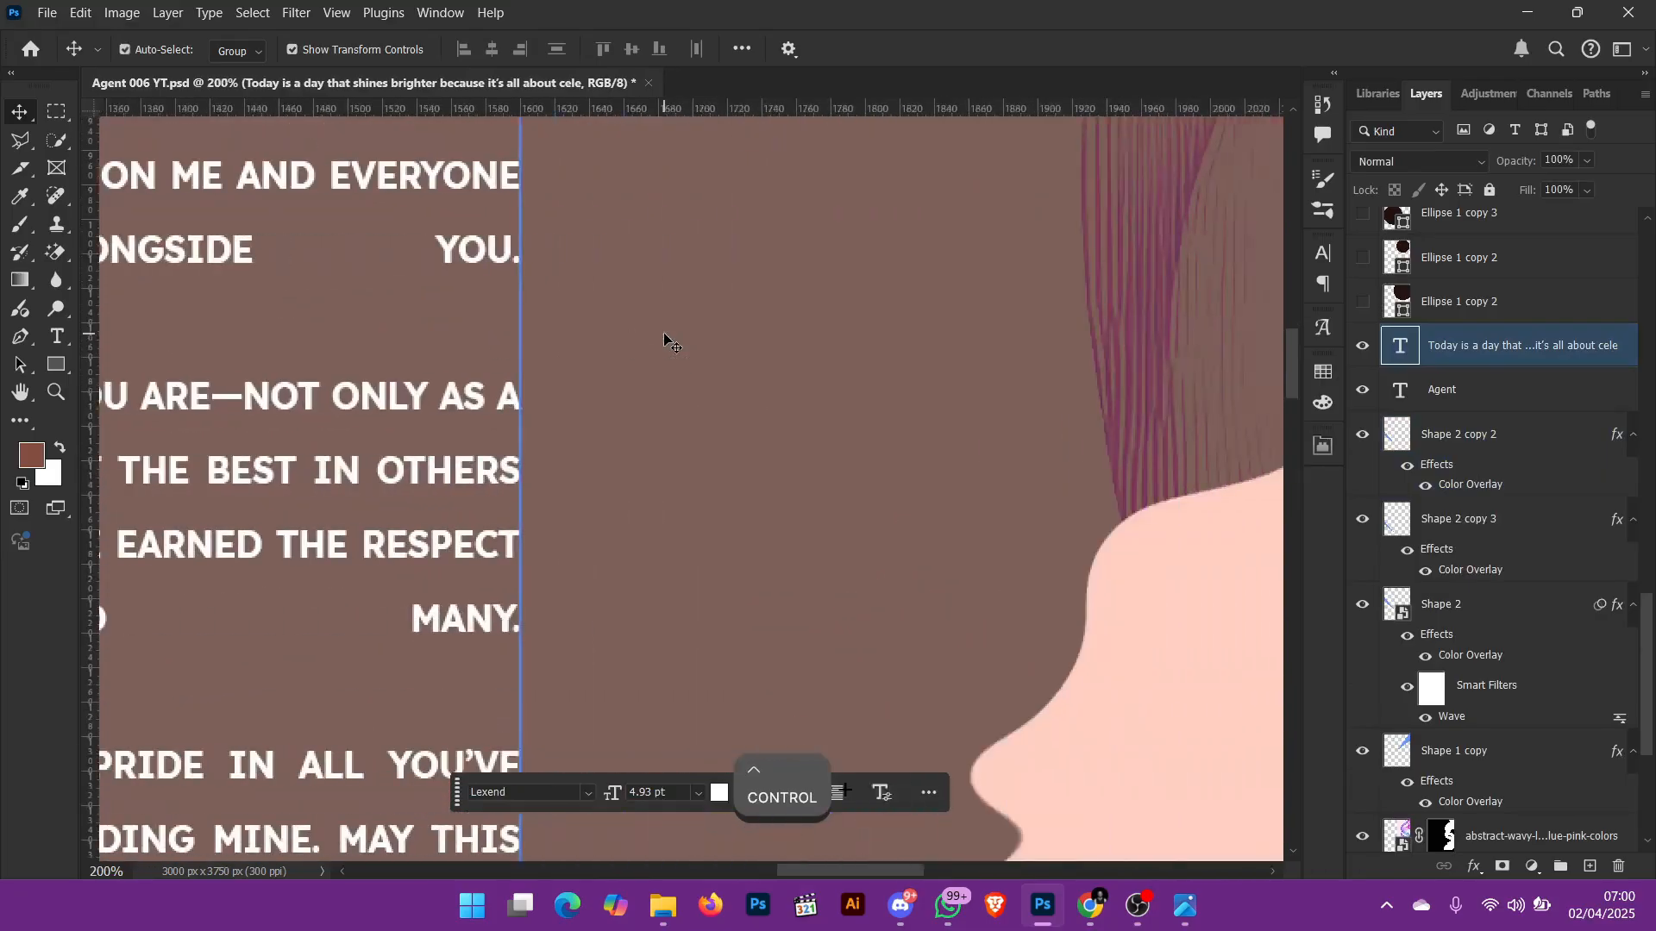
scroll(664, 341, "up", 10)
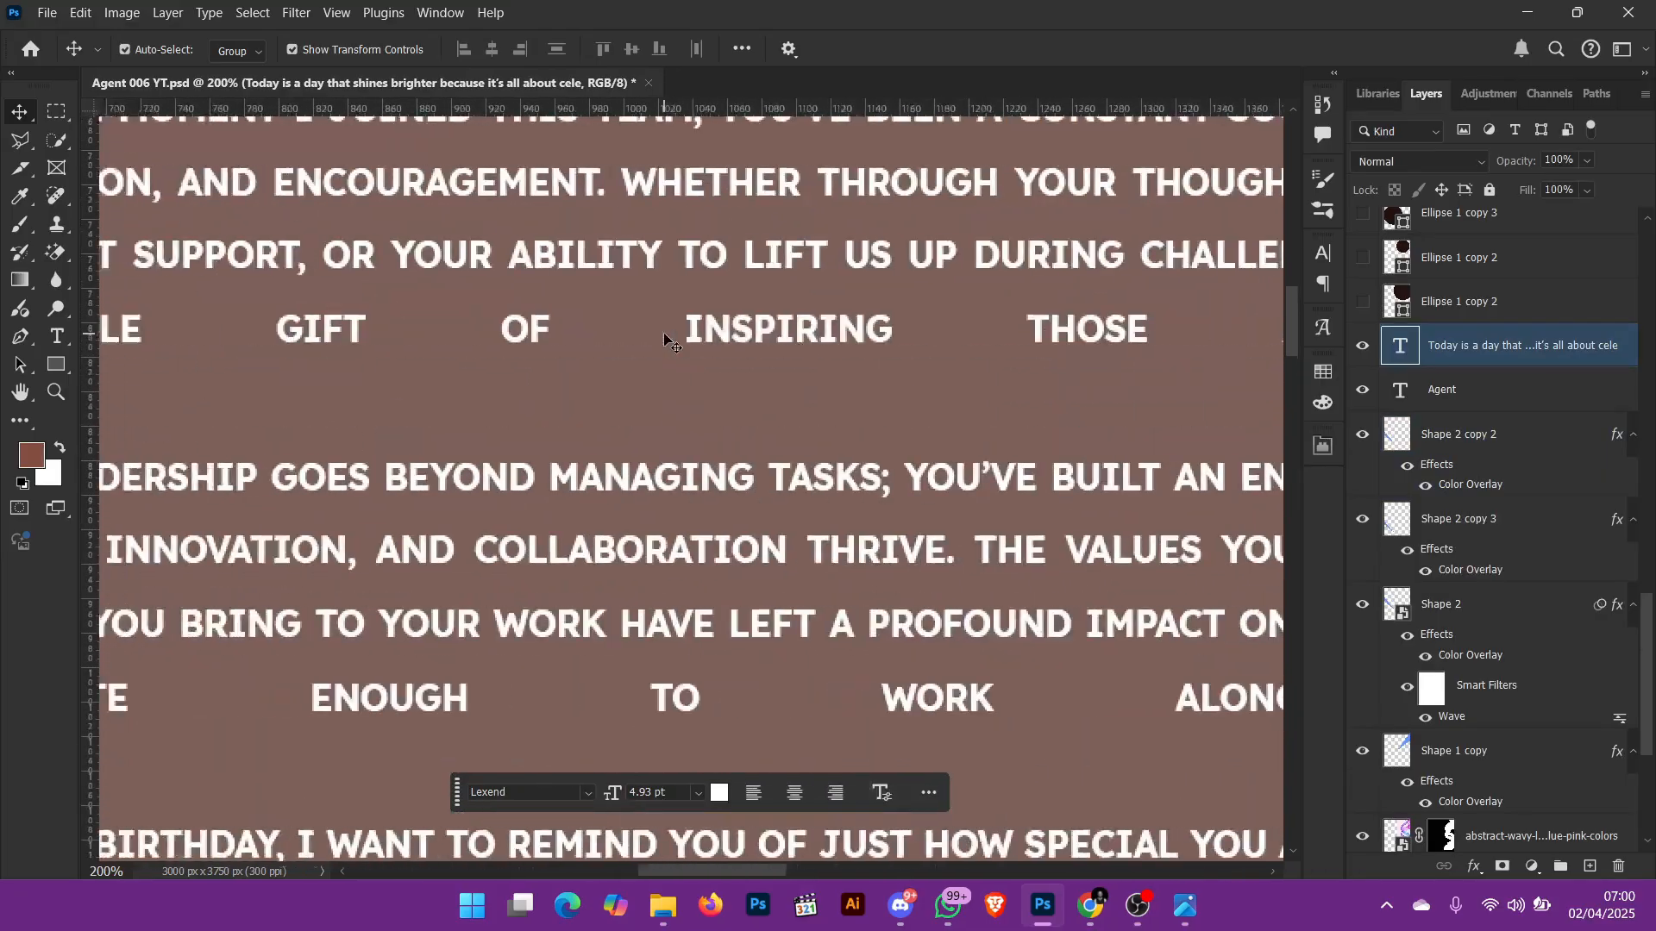
scroll(664, 341, "left", 5)
scroll(664, 340, "left", 4)
scroll(664, 341, "up", 2)
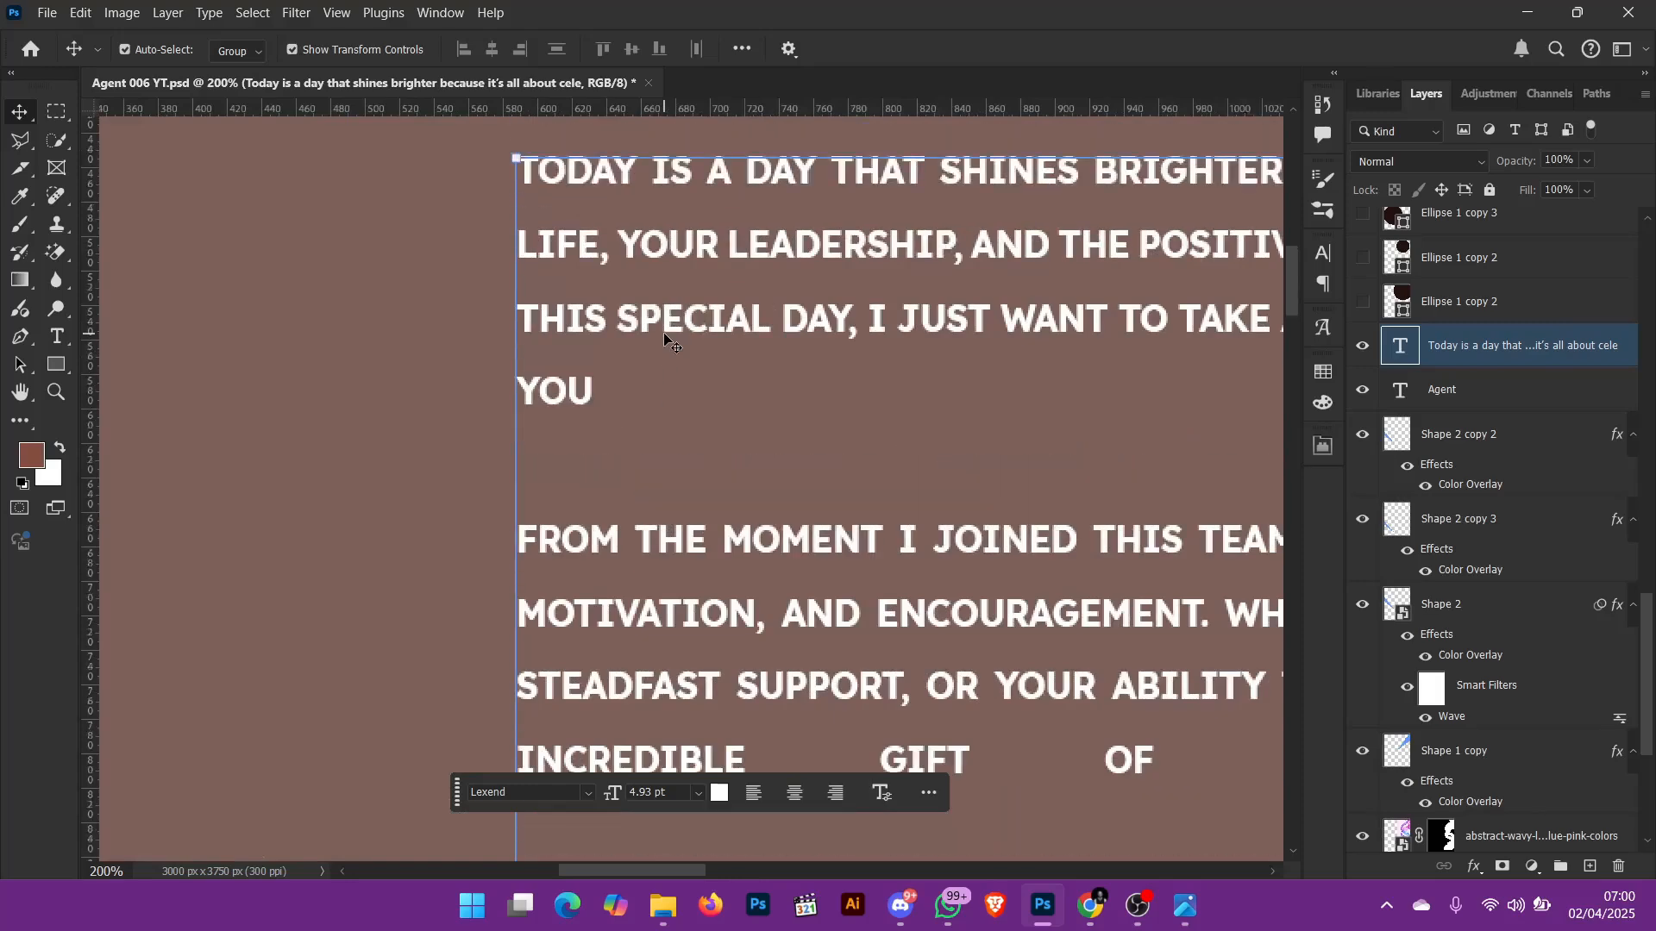
key("ctrl+0")
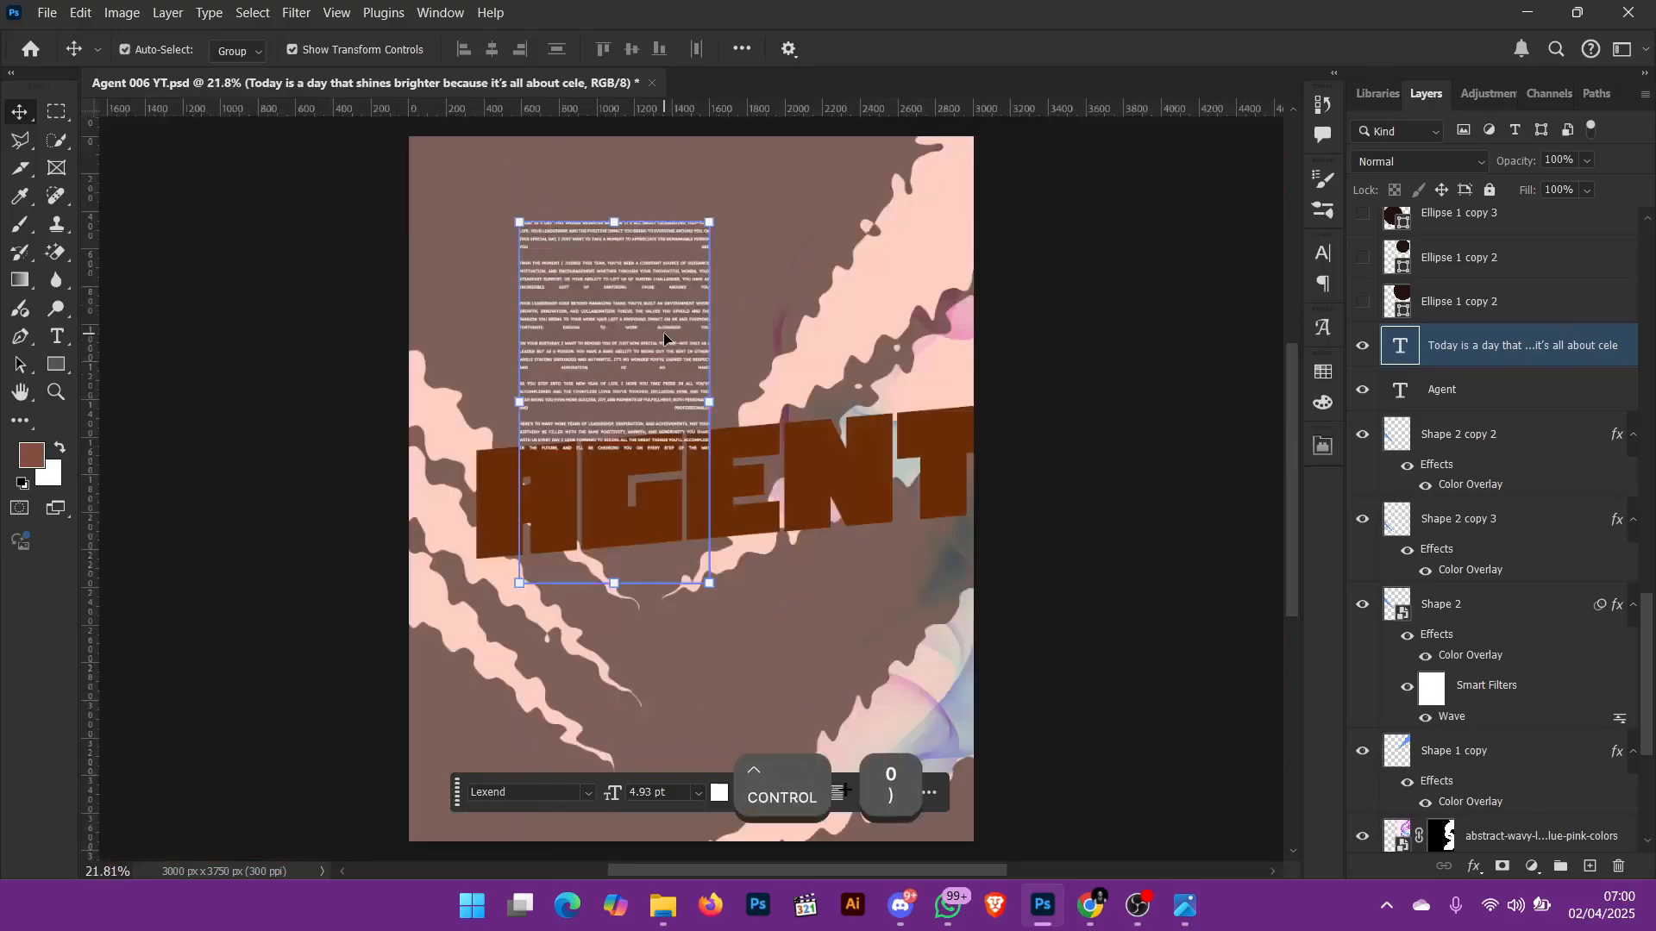
Step: Show both Ellipse 1 copy 2 layers and select the lower one to check its blend mode
left_click(1363, 303)
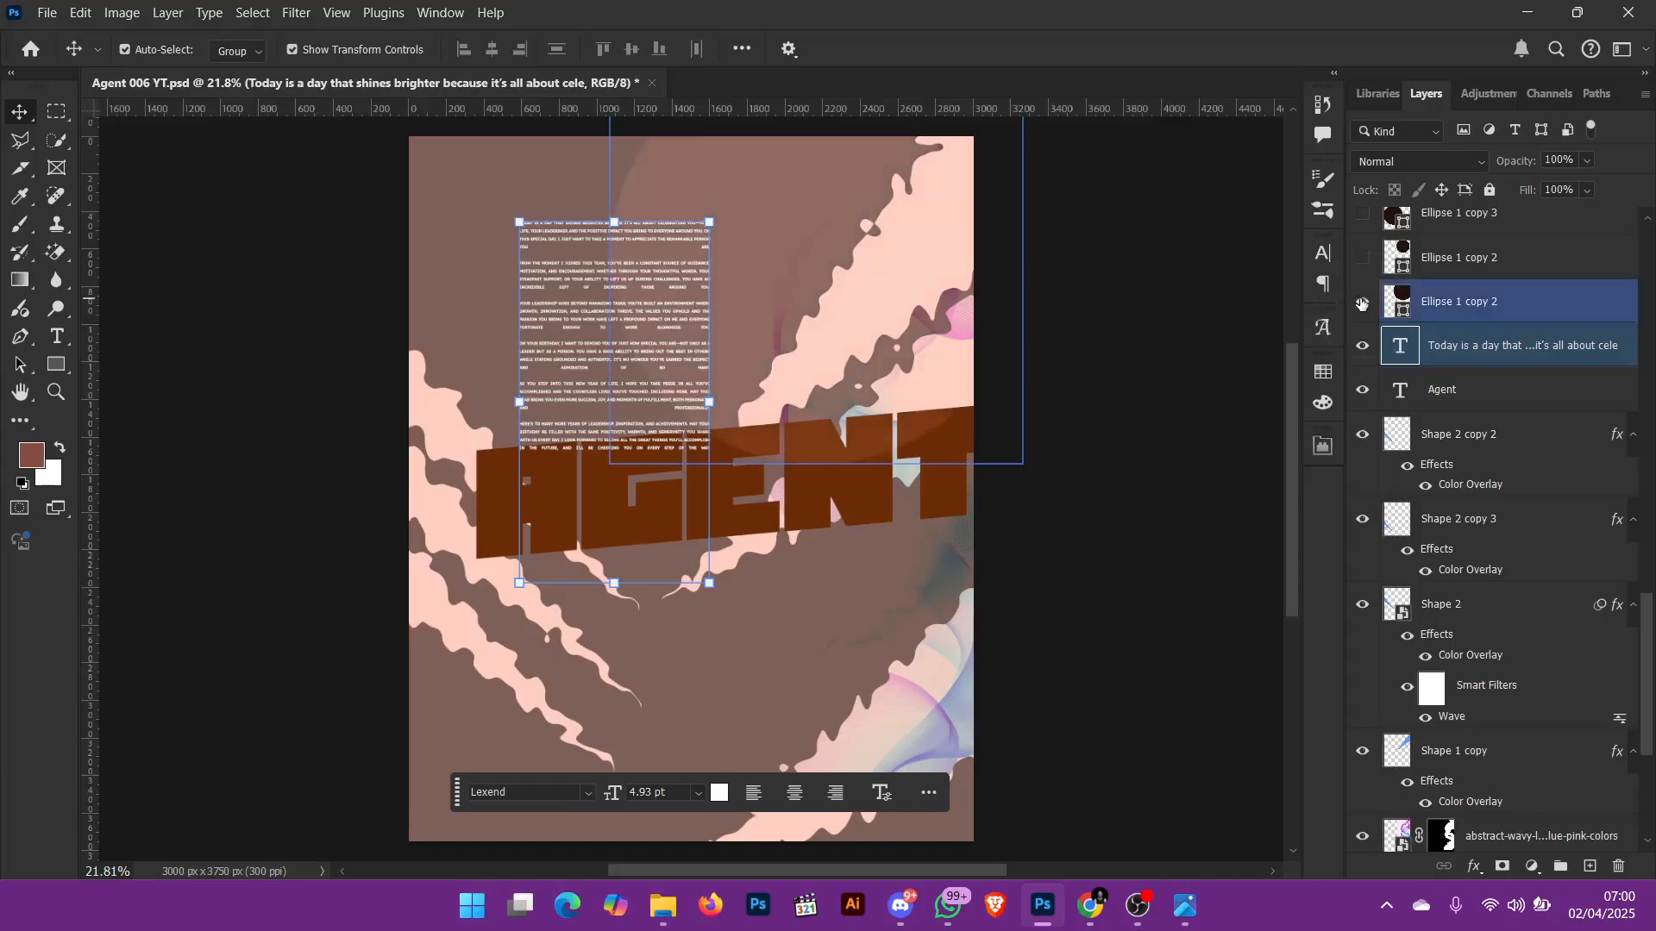
left_click(1495, 316)
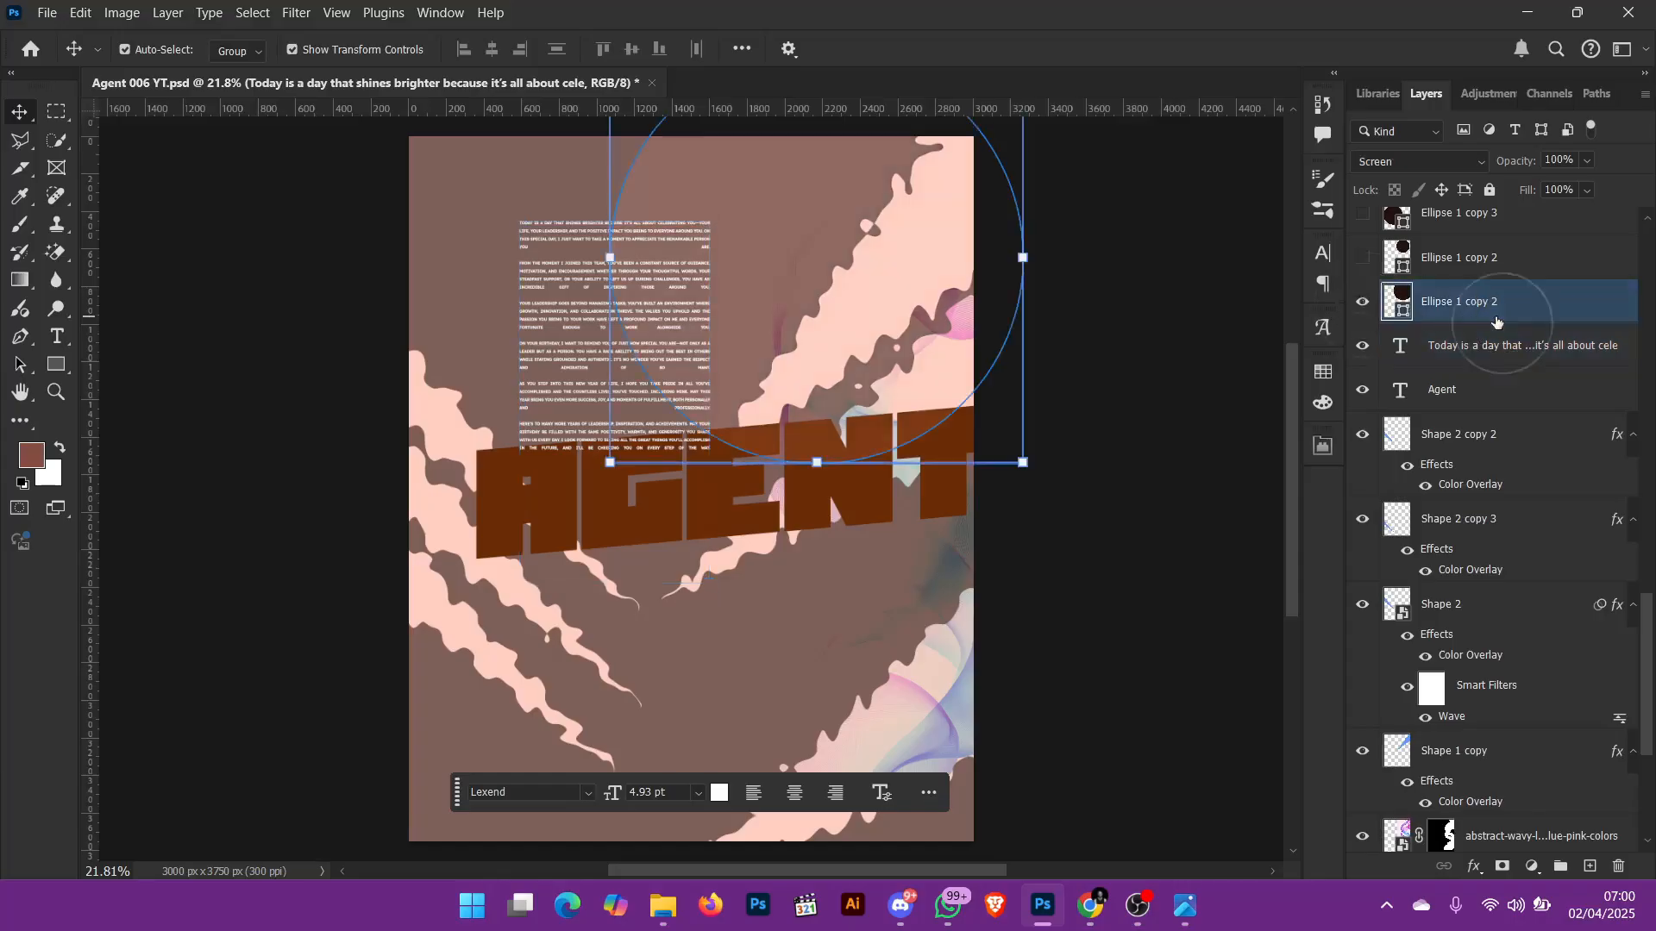
left_click(1368, 263)
scroll(1149, 445, "up", 1)
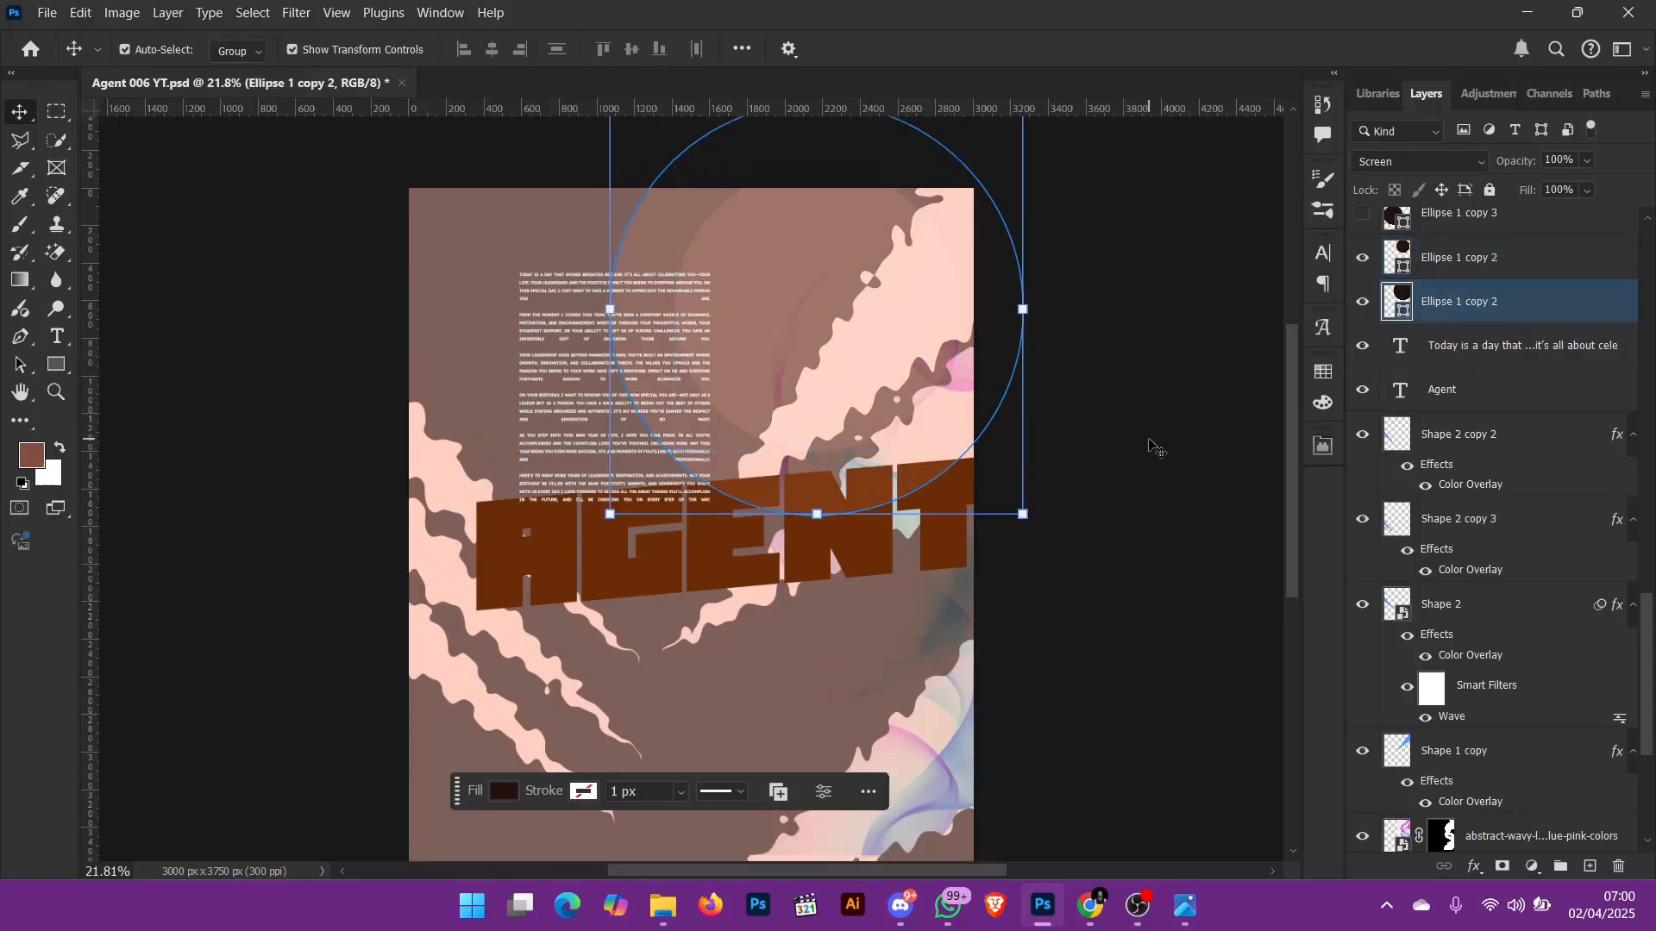
Step: Deselect the lower Ellipse 1 copy 2 layer and select the smaller upper ellipse to check its blend mode
key("ctrl+0")
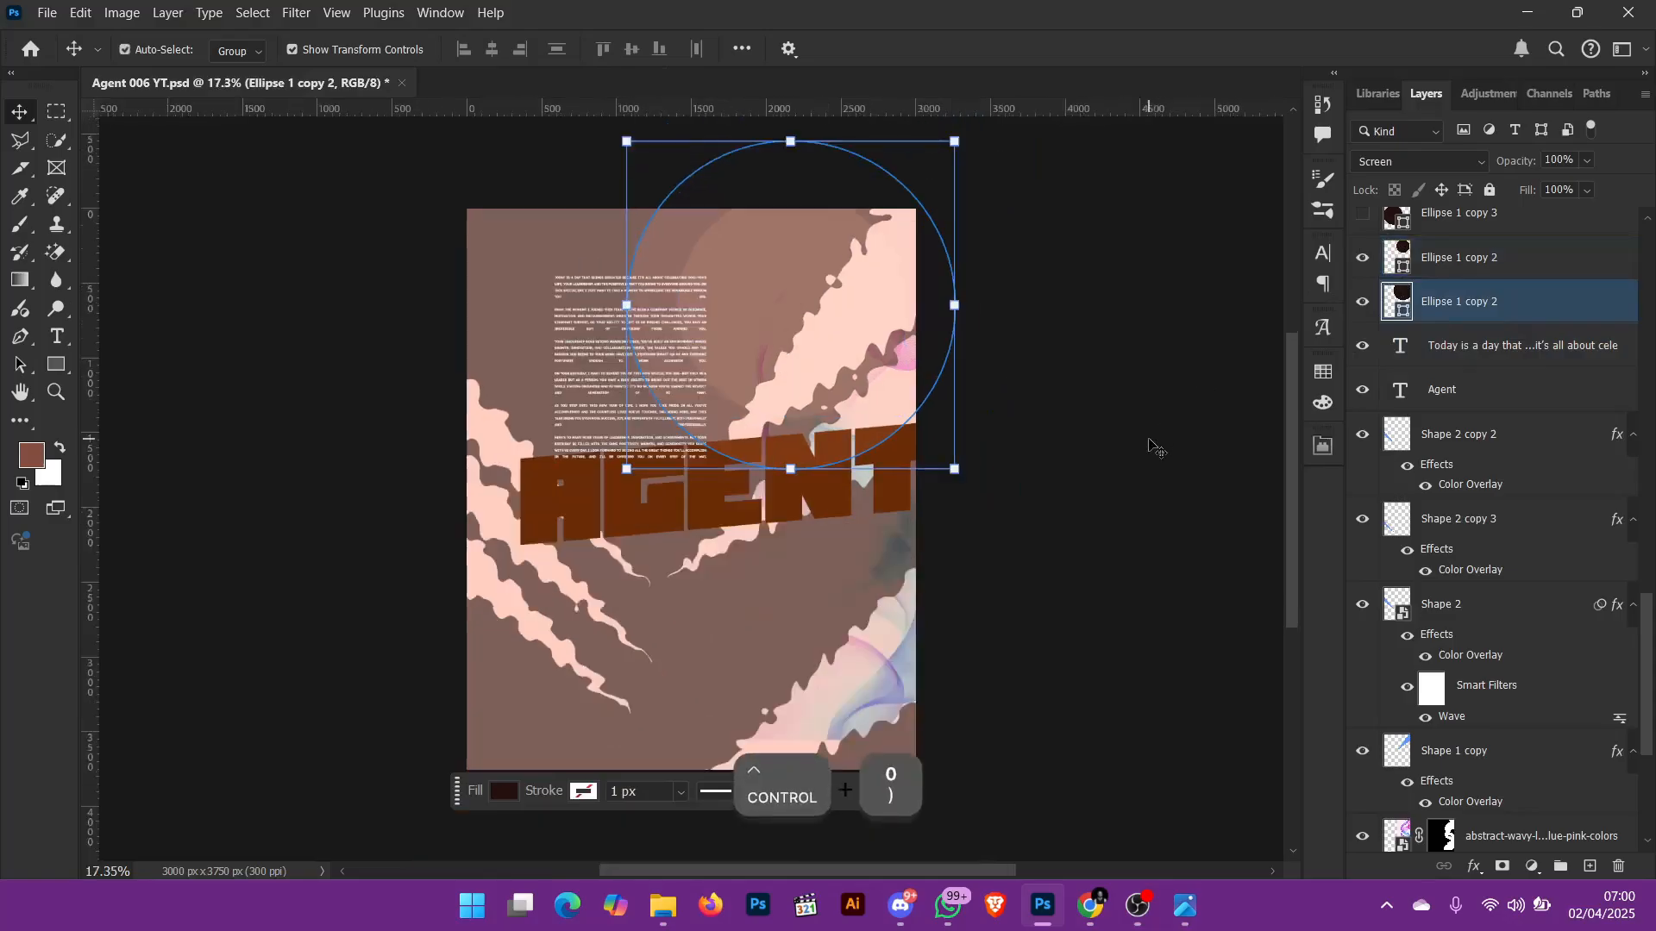
left_click(1135, 493, "ctrl")
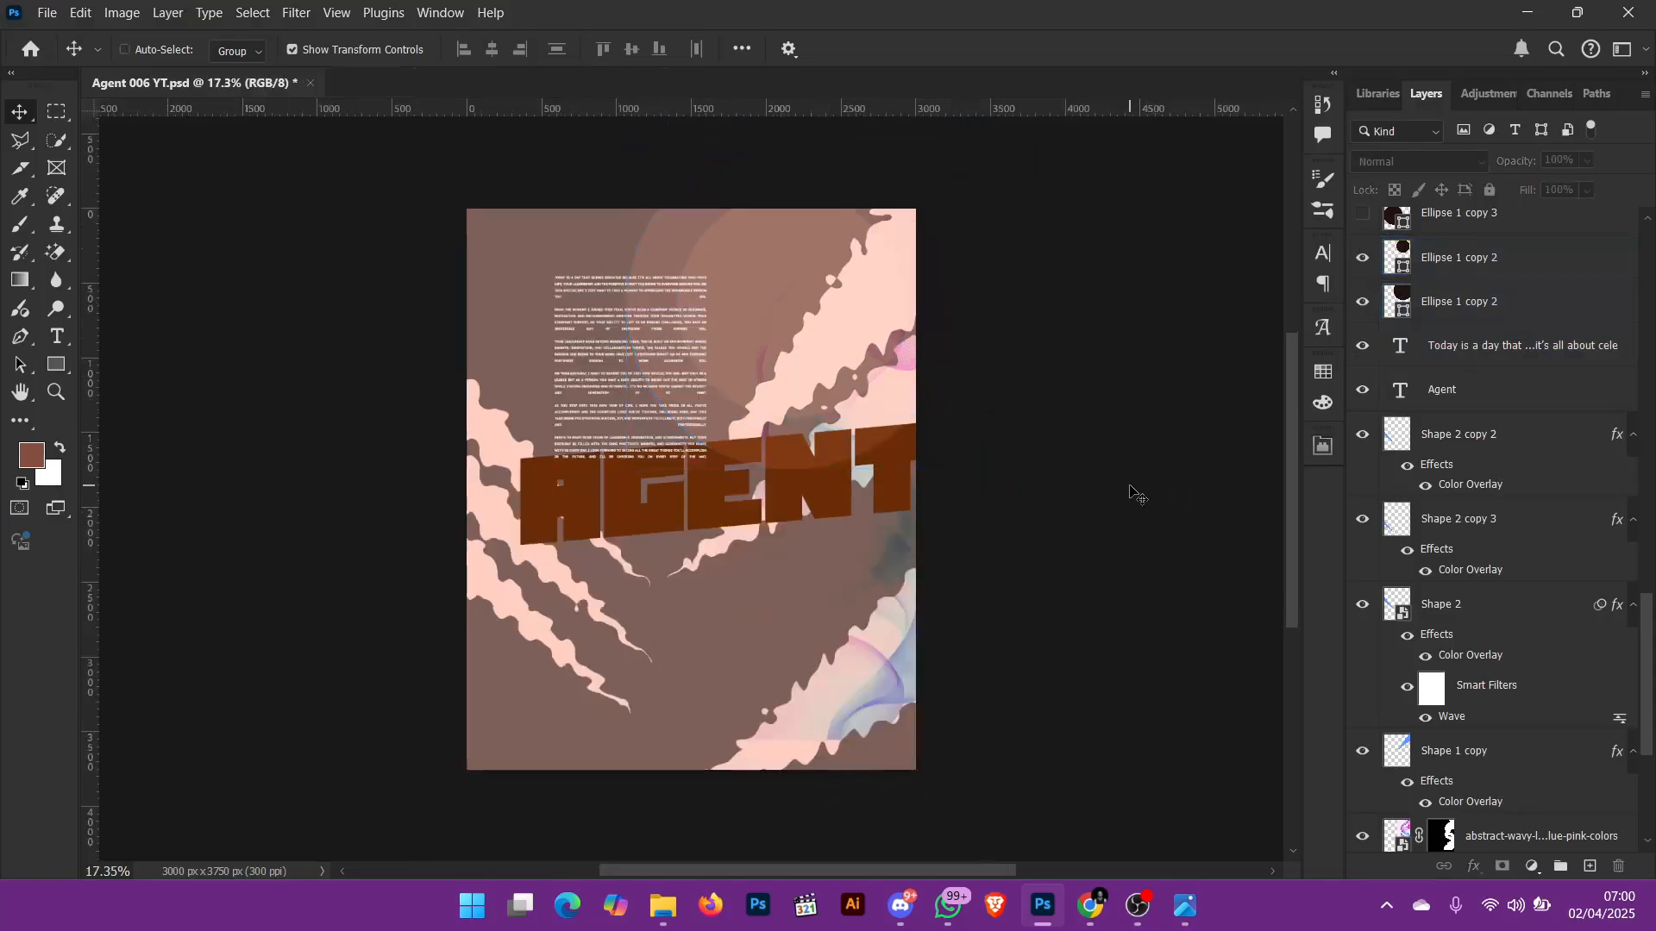
key("ctrl+0")
left_click(732, 274)
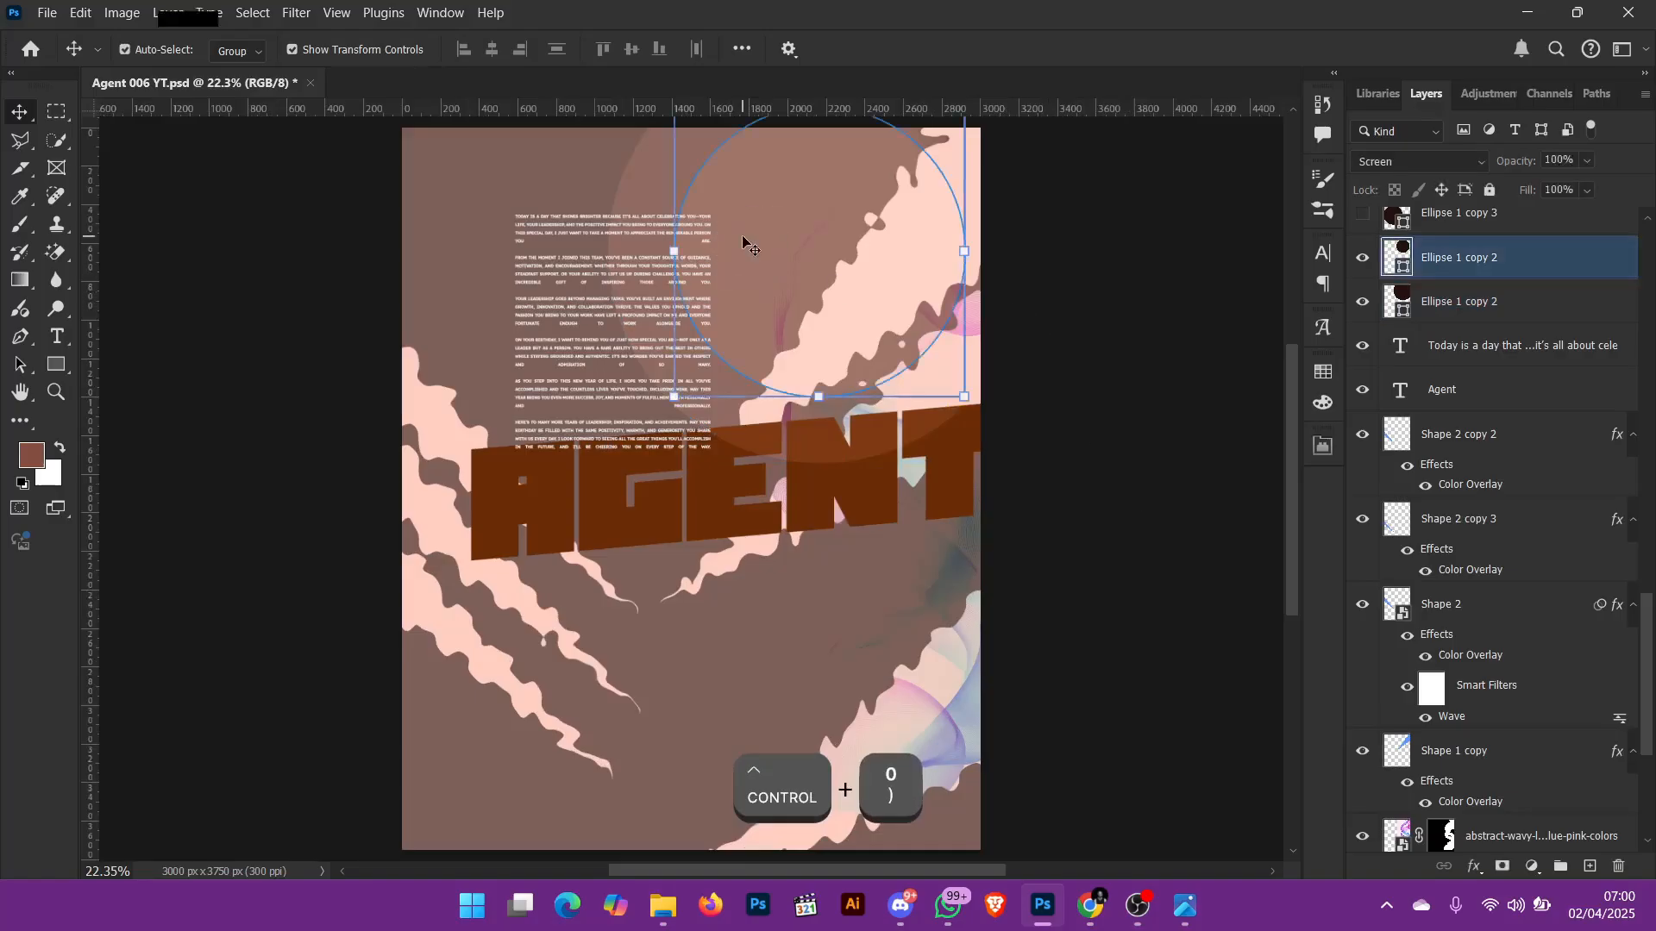
Step: Show both Ellipse 1 copy 3 layers and select the lower, larger one
scroll(1410, 344, "up", 3)
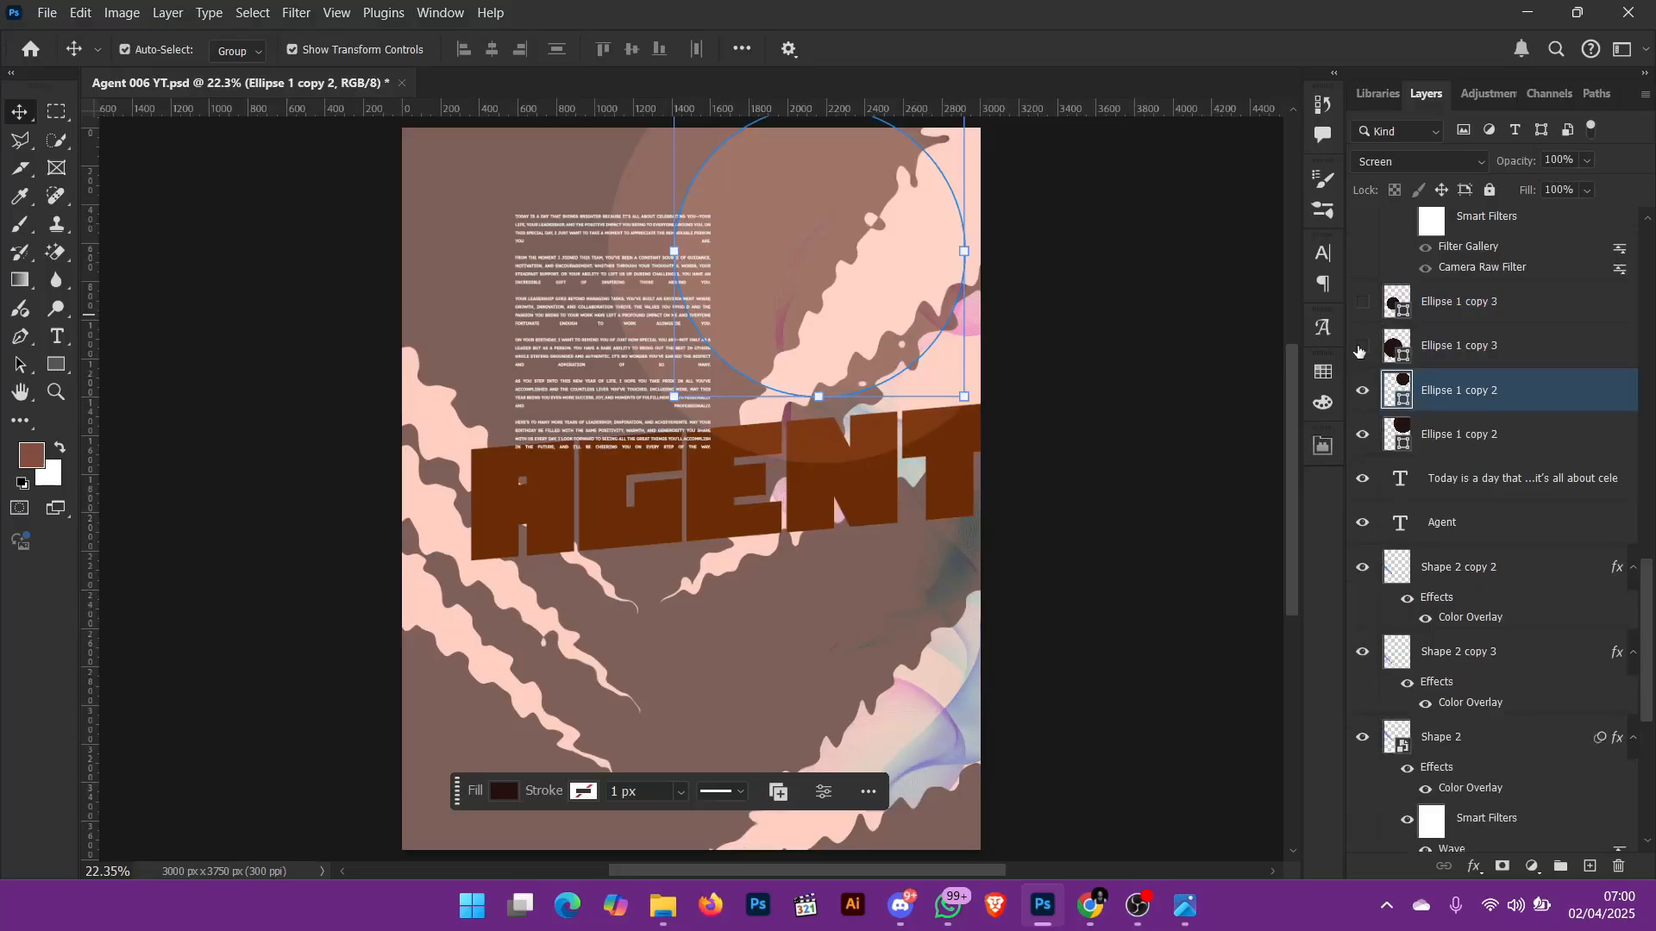
left_click(1362, 347)
left_click(1373, 352, "shift")
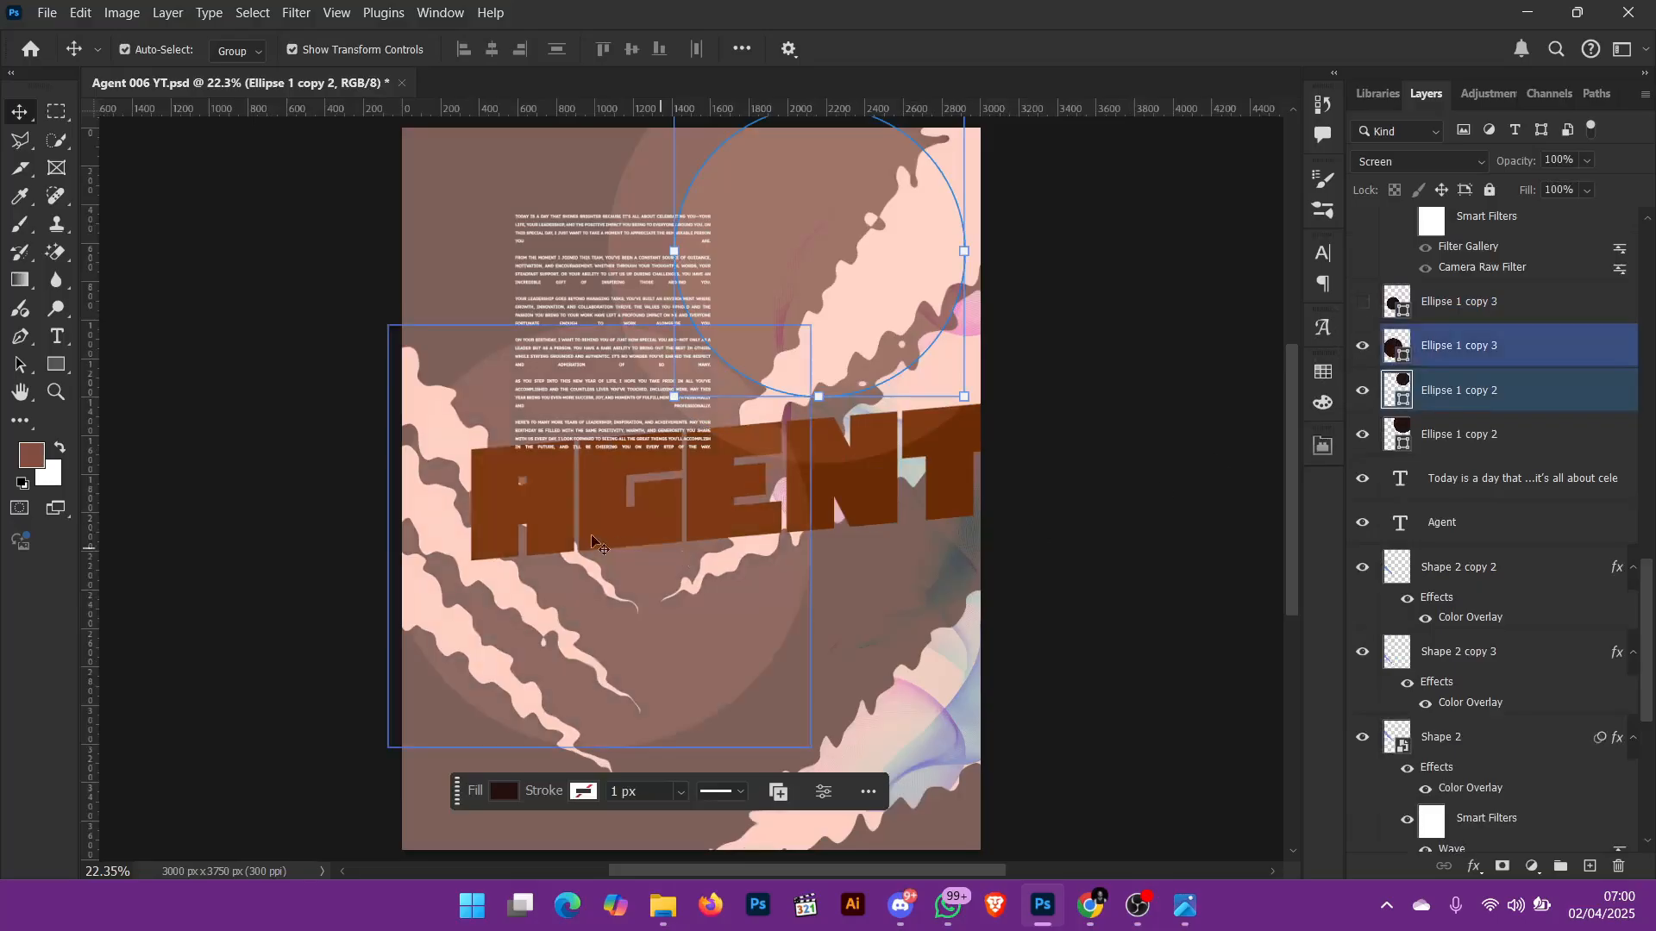
left_click(579, 619)
left_click(1362, 301)
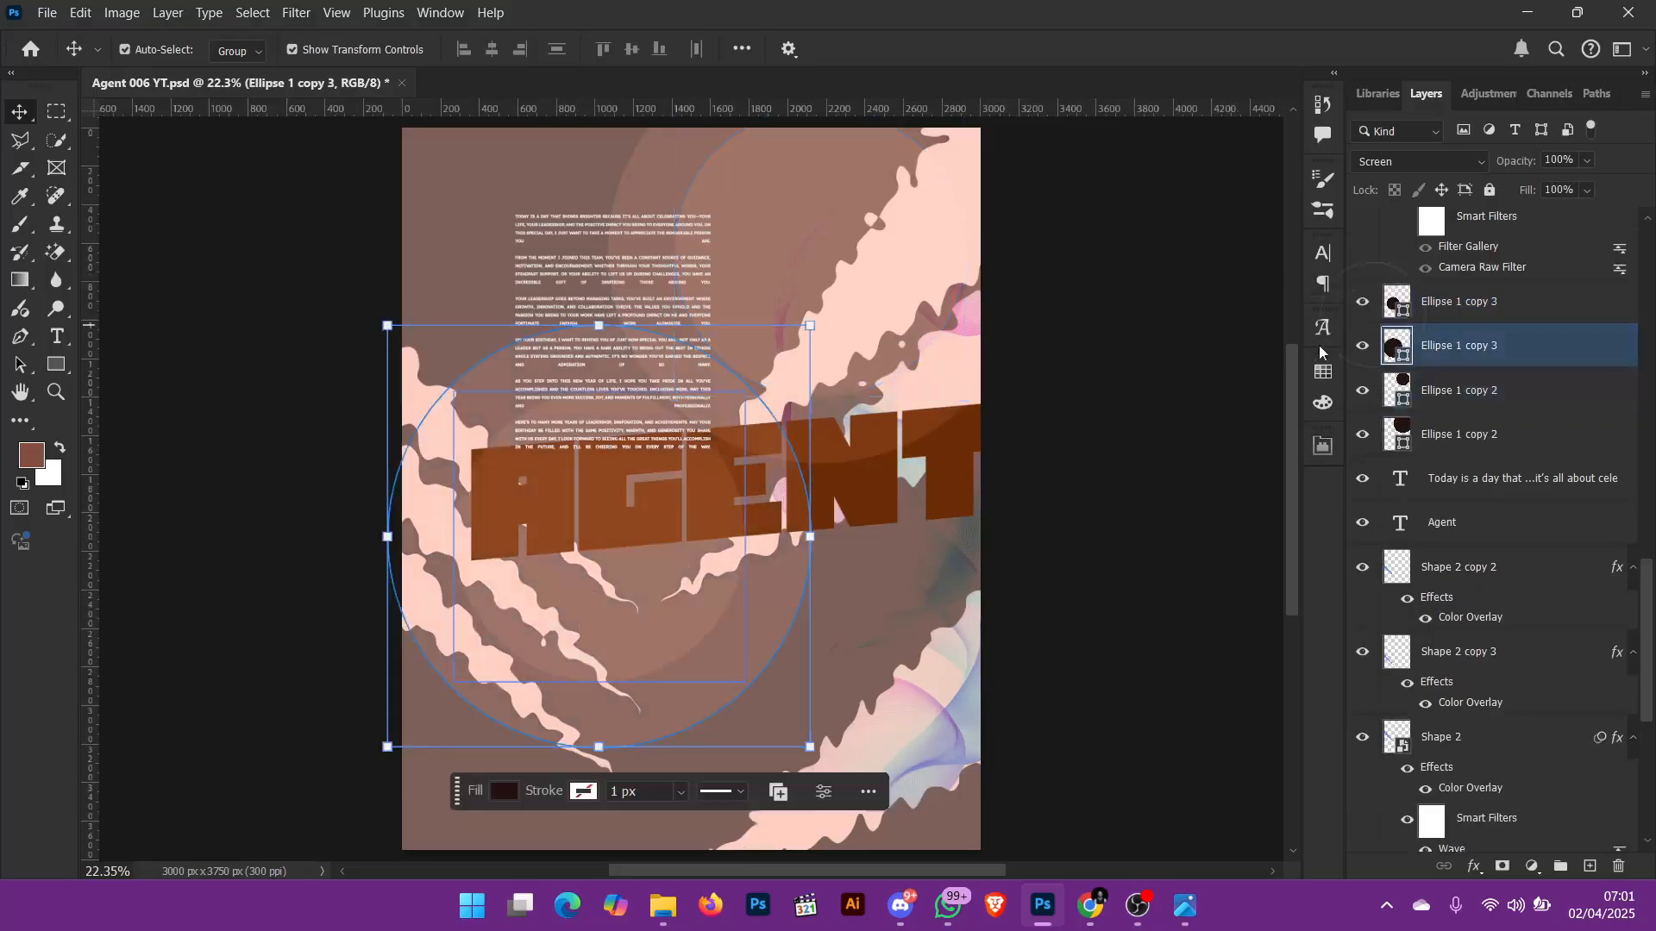
left_click(1378, 313, "shift")
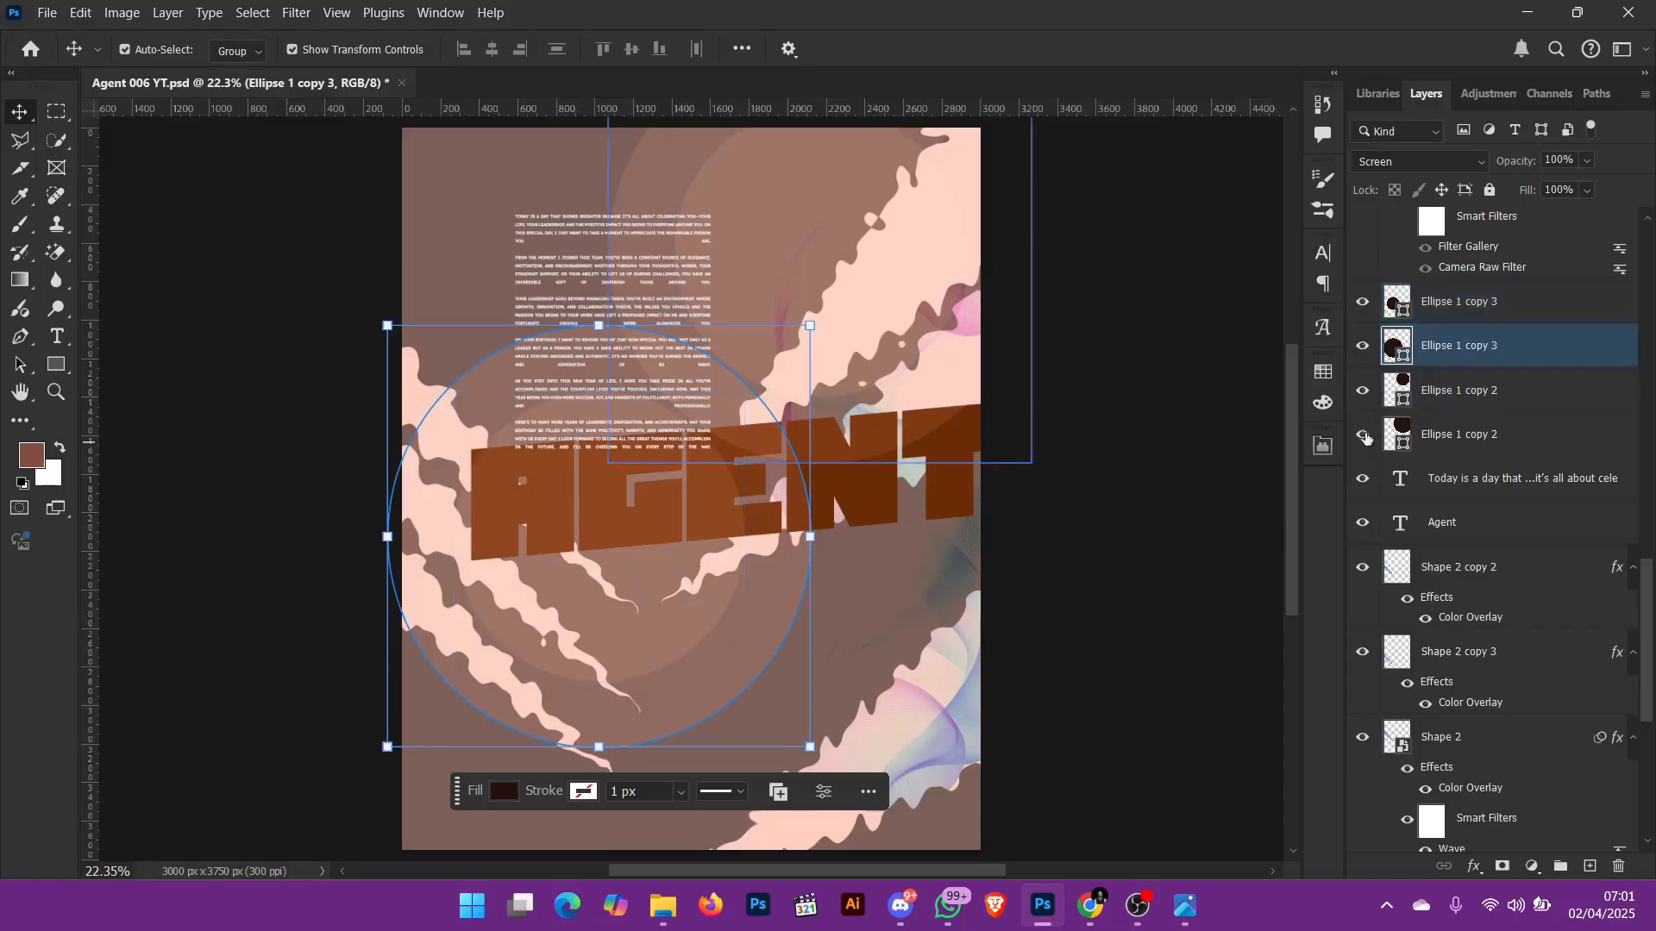
left_click(1455, 338)
Step: Show the PBB-2 portrait layer and select it
scroll(1455, 336, "up", 2)
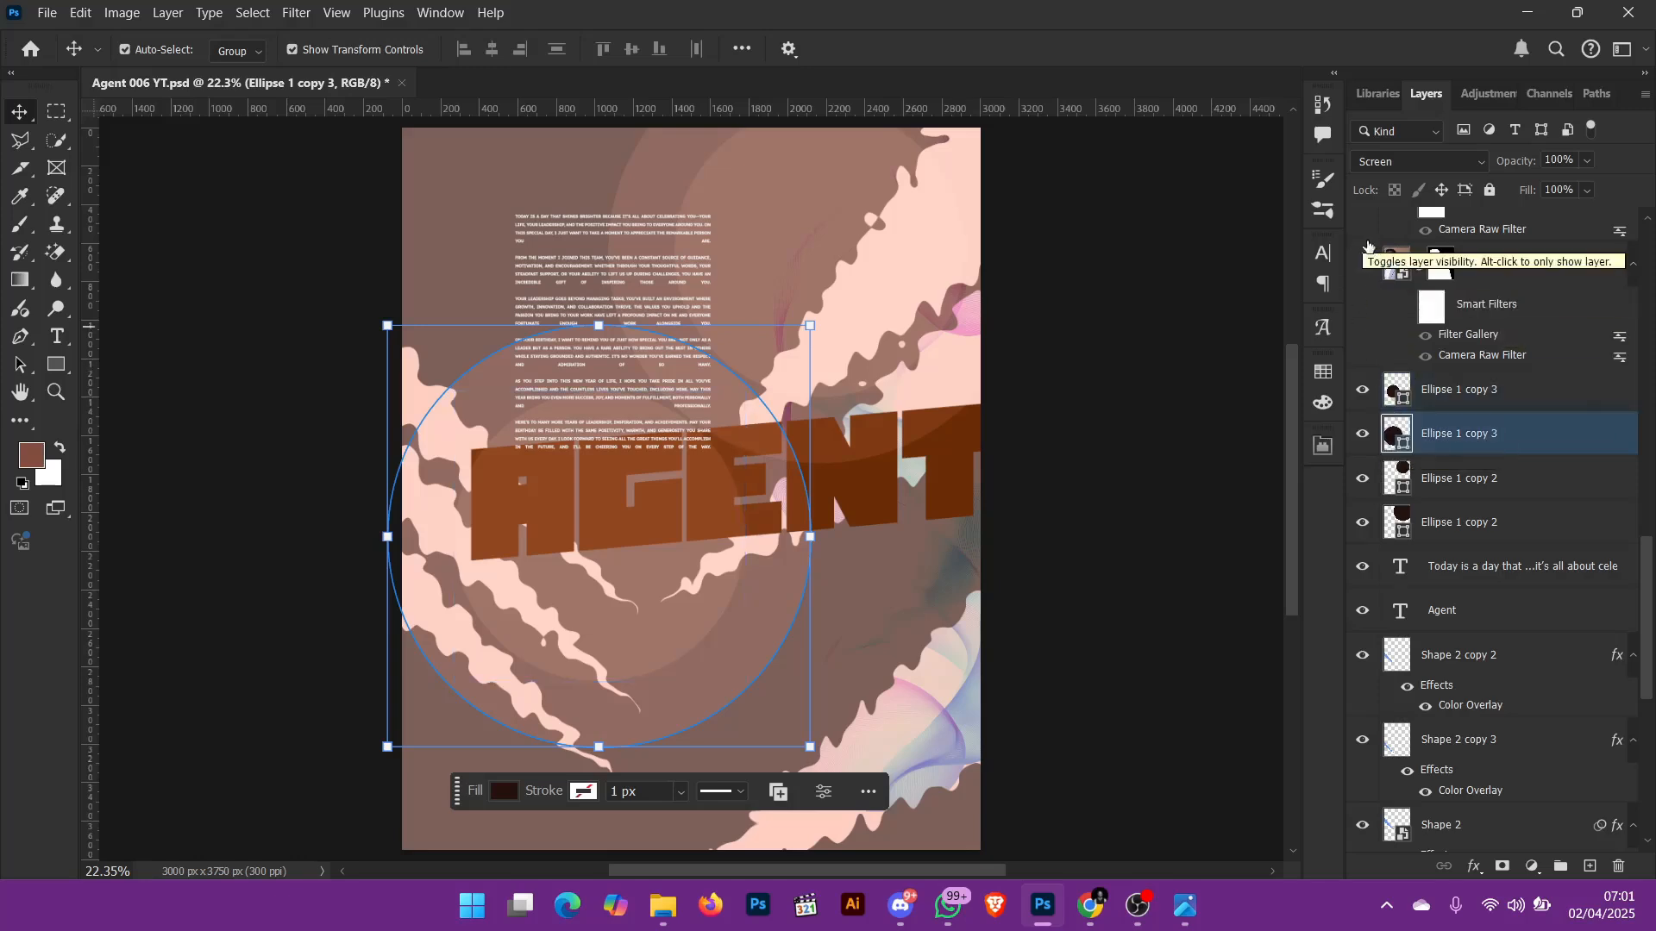
left_click(642, 541, "shift")
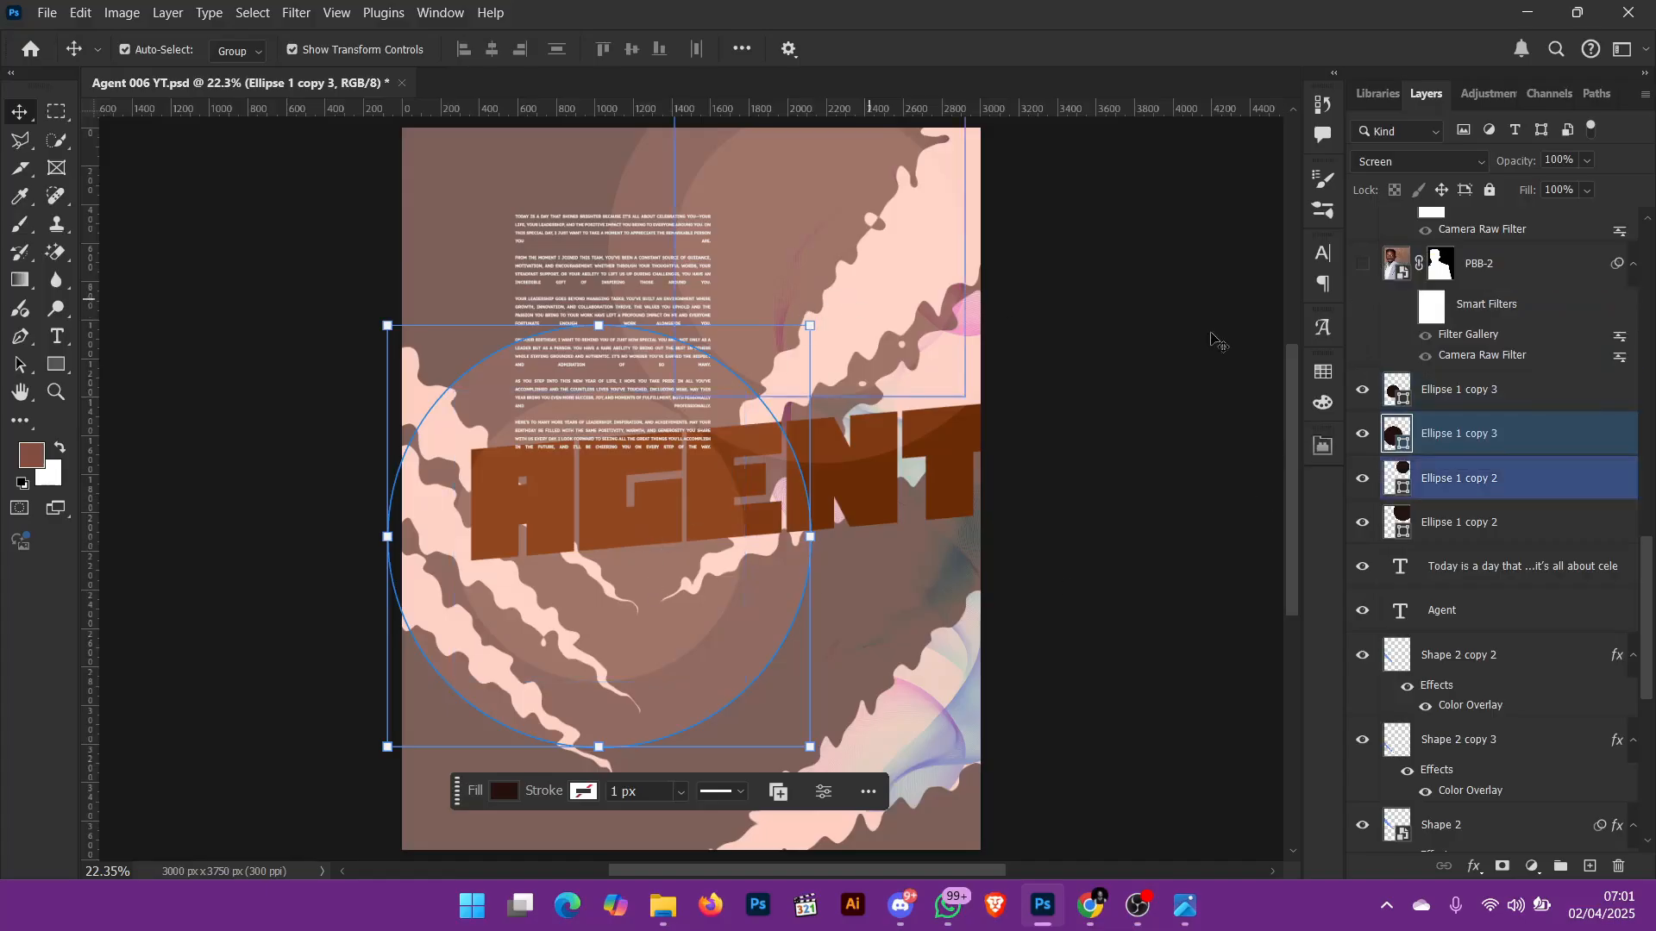
left_click(1361, 263)
left_click(1388, 267)
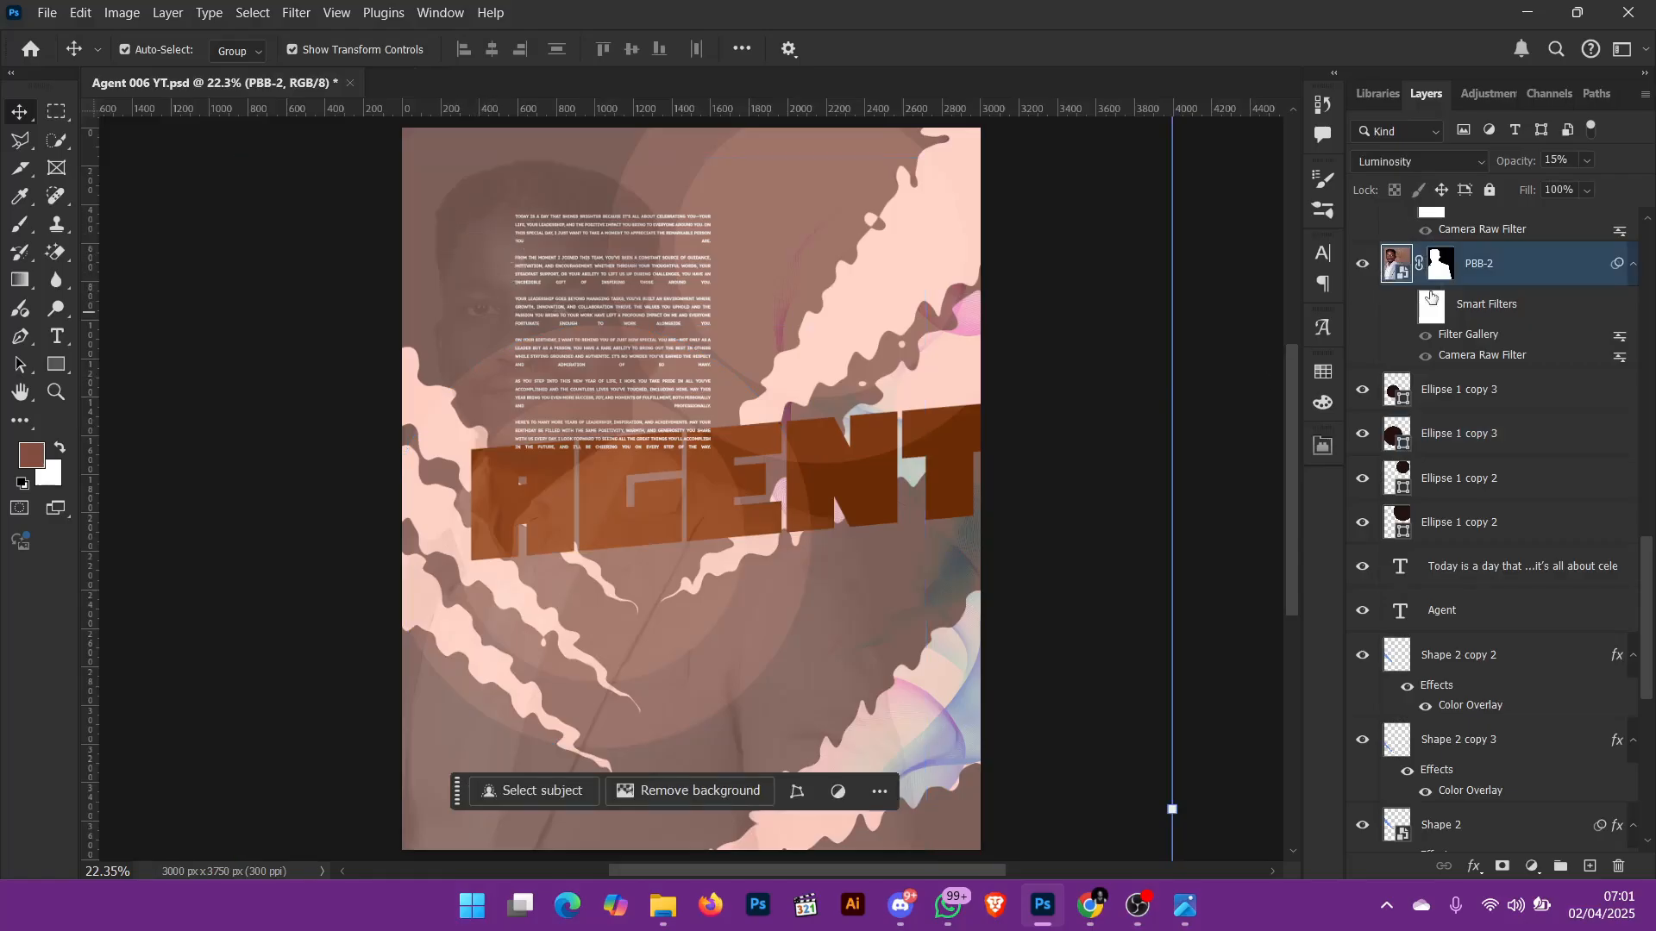
Step: Try PBB-2 in Normal blend mode at opacities such as 44%, 33%, 47% and 30%, and restore Luminosity at 15%
left_click(1408, 162)
left_click(1392, 173)
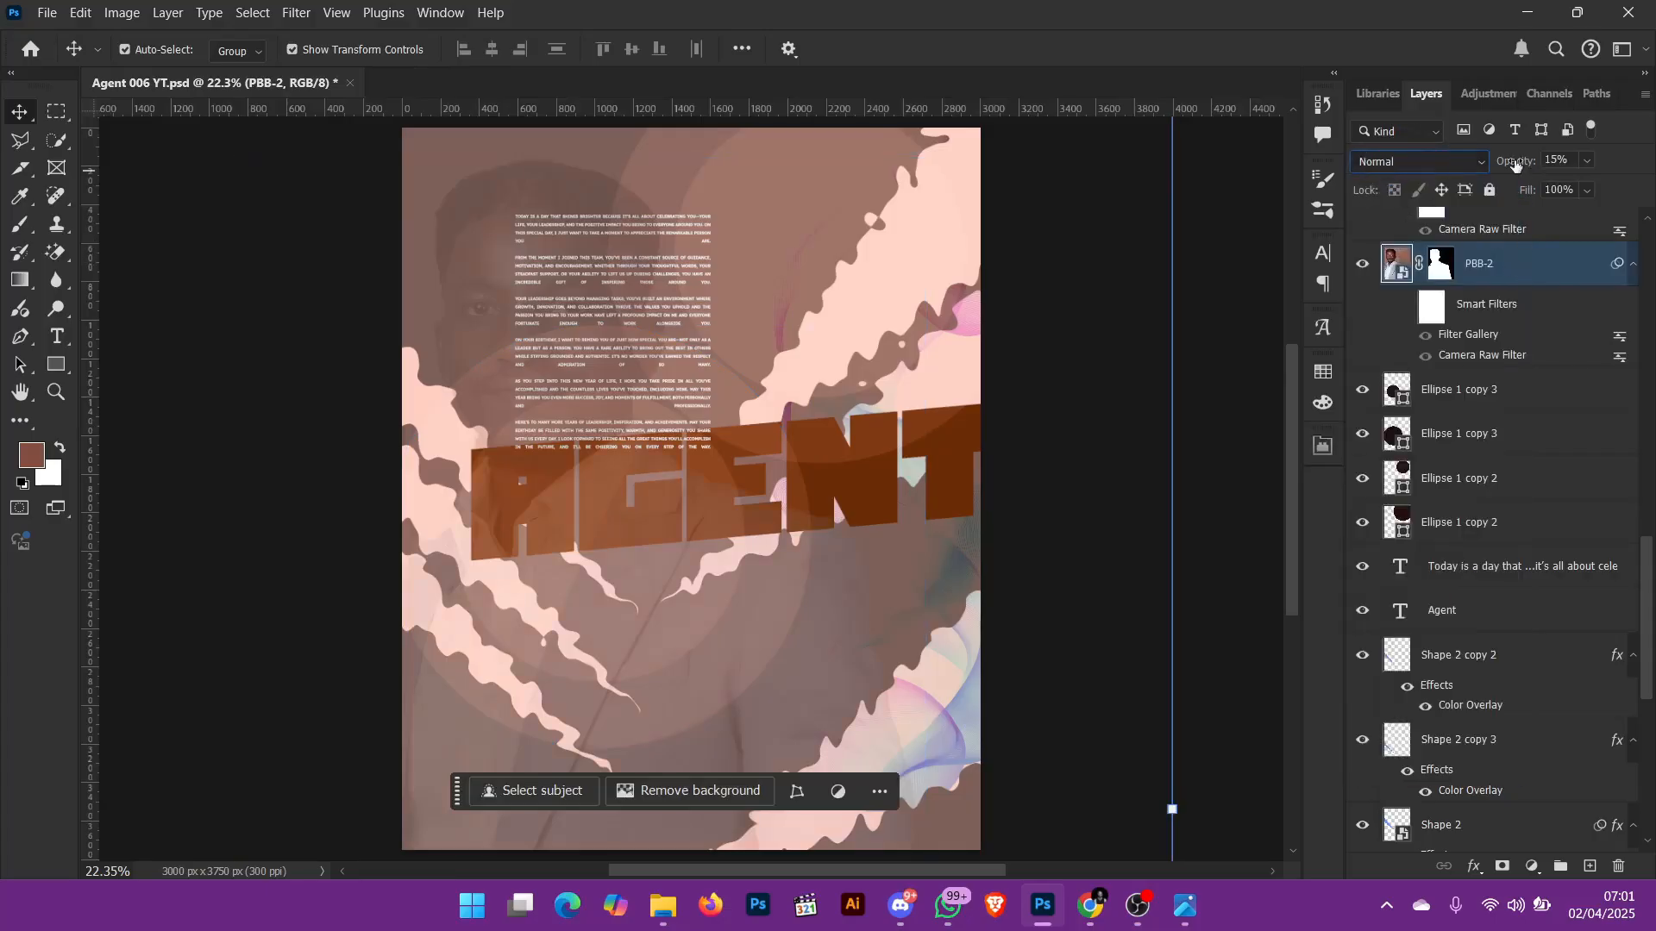
left_click_drag(1516, 165, 1654, 170)
key("3")
key("2")
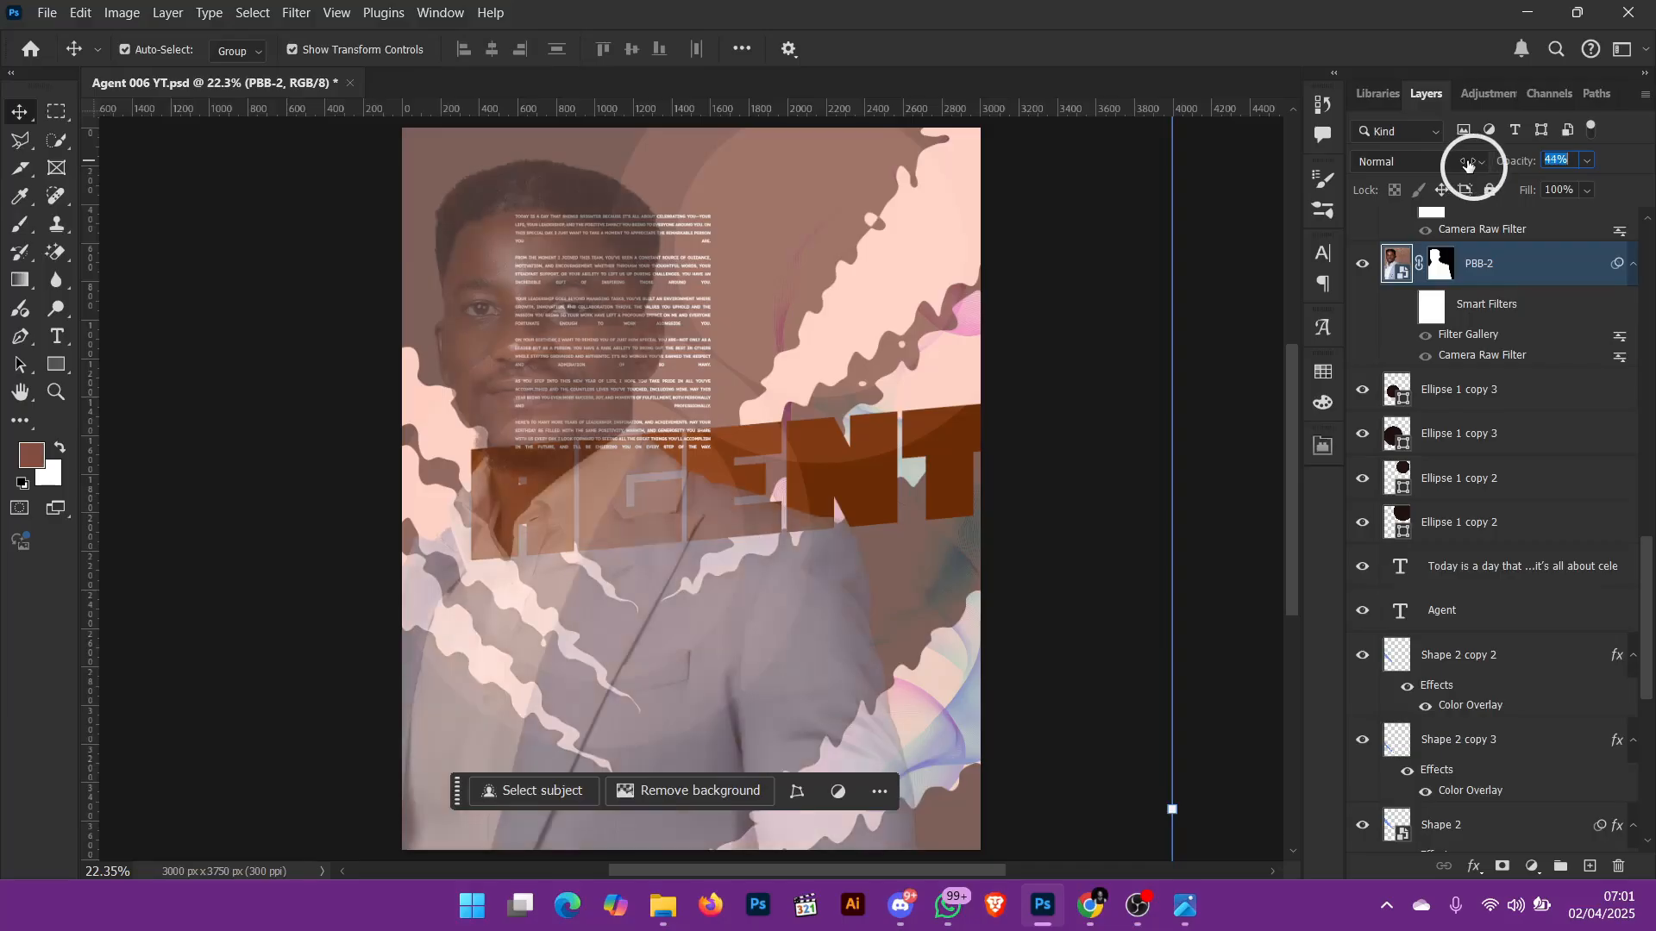
key("3")
key("3")
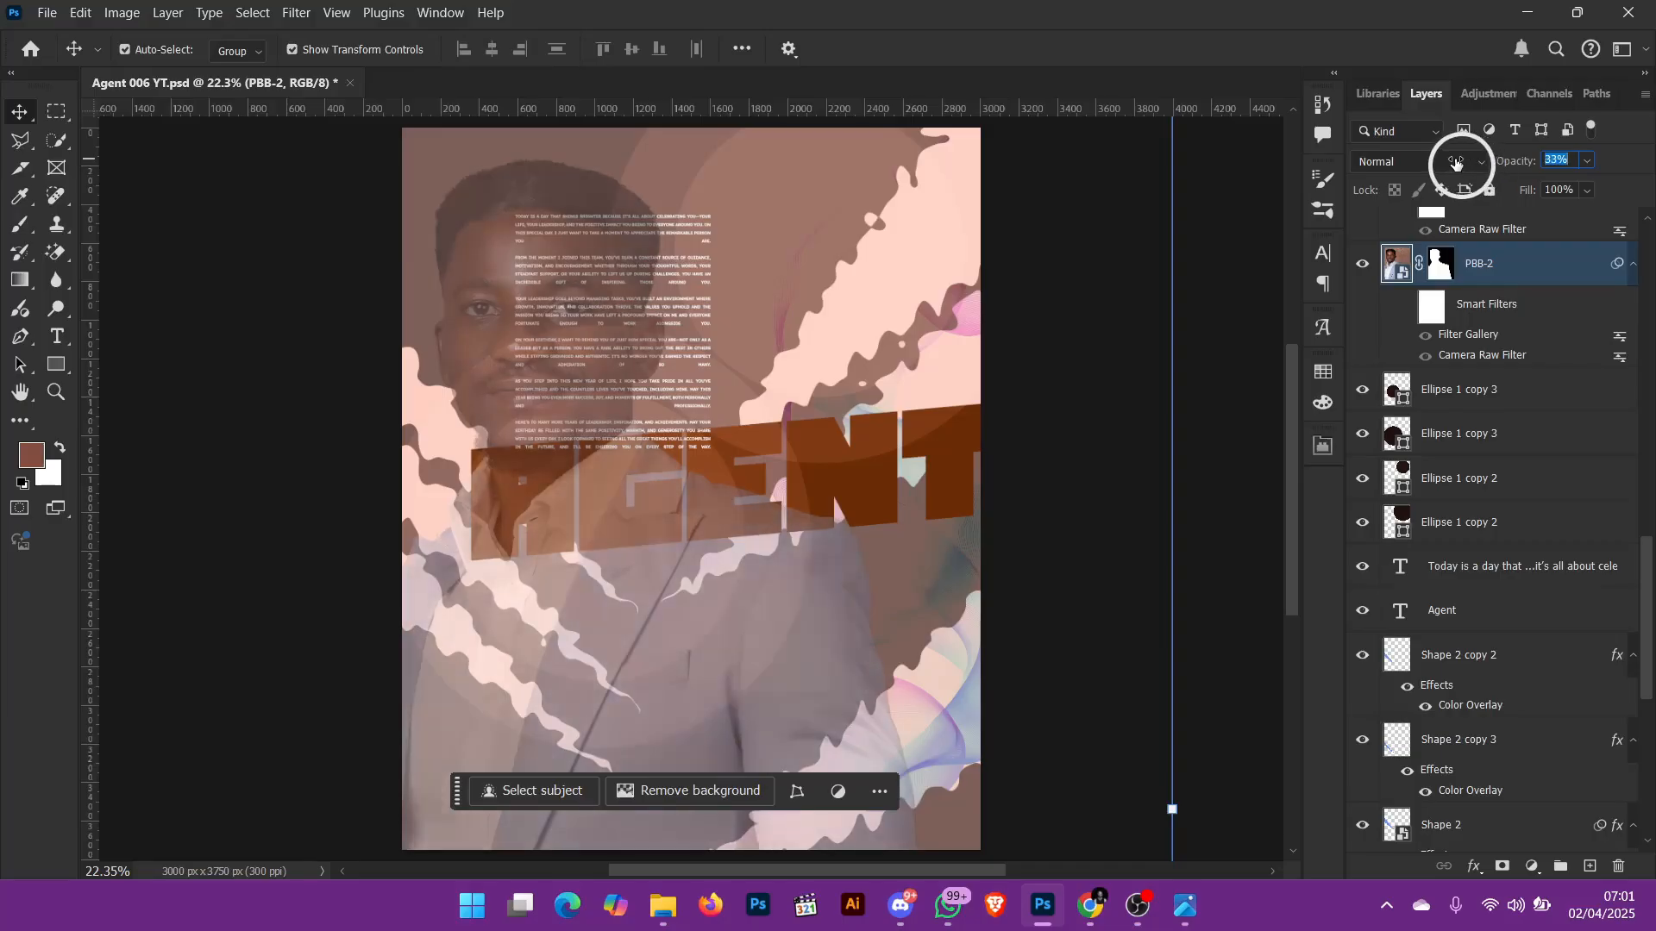
key("4")
key("7")
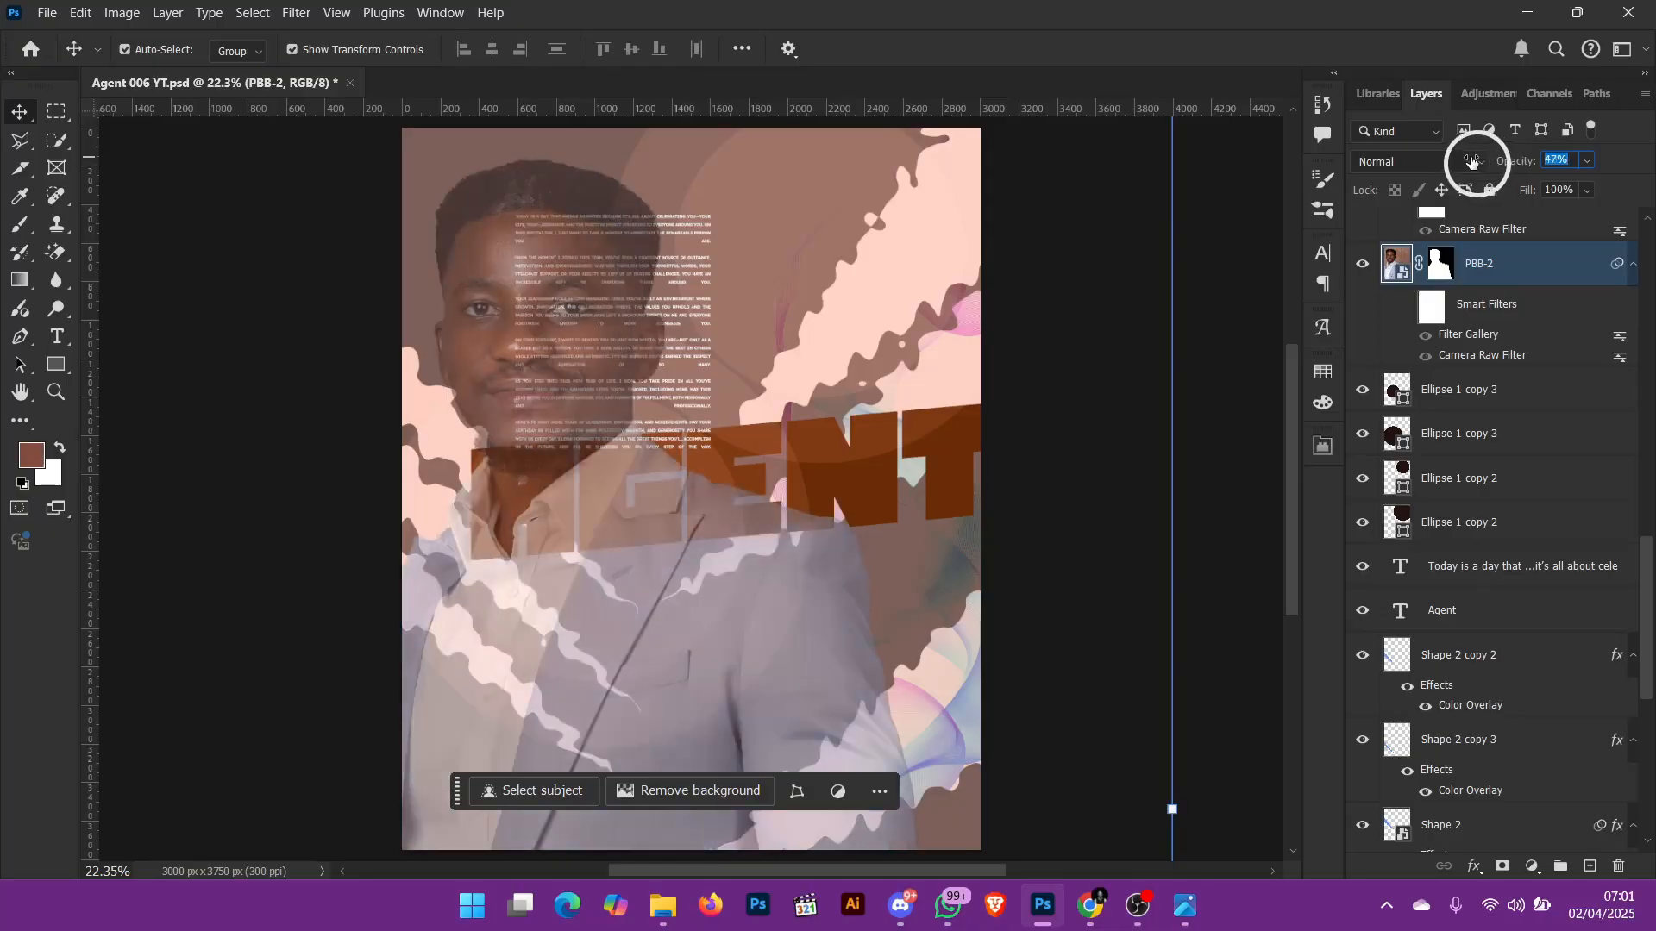
key("3")
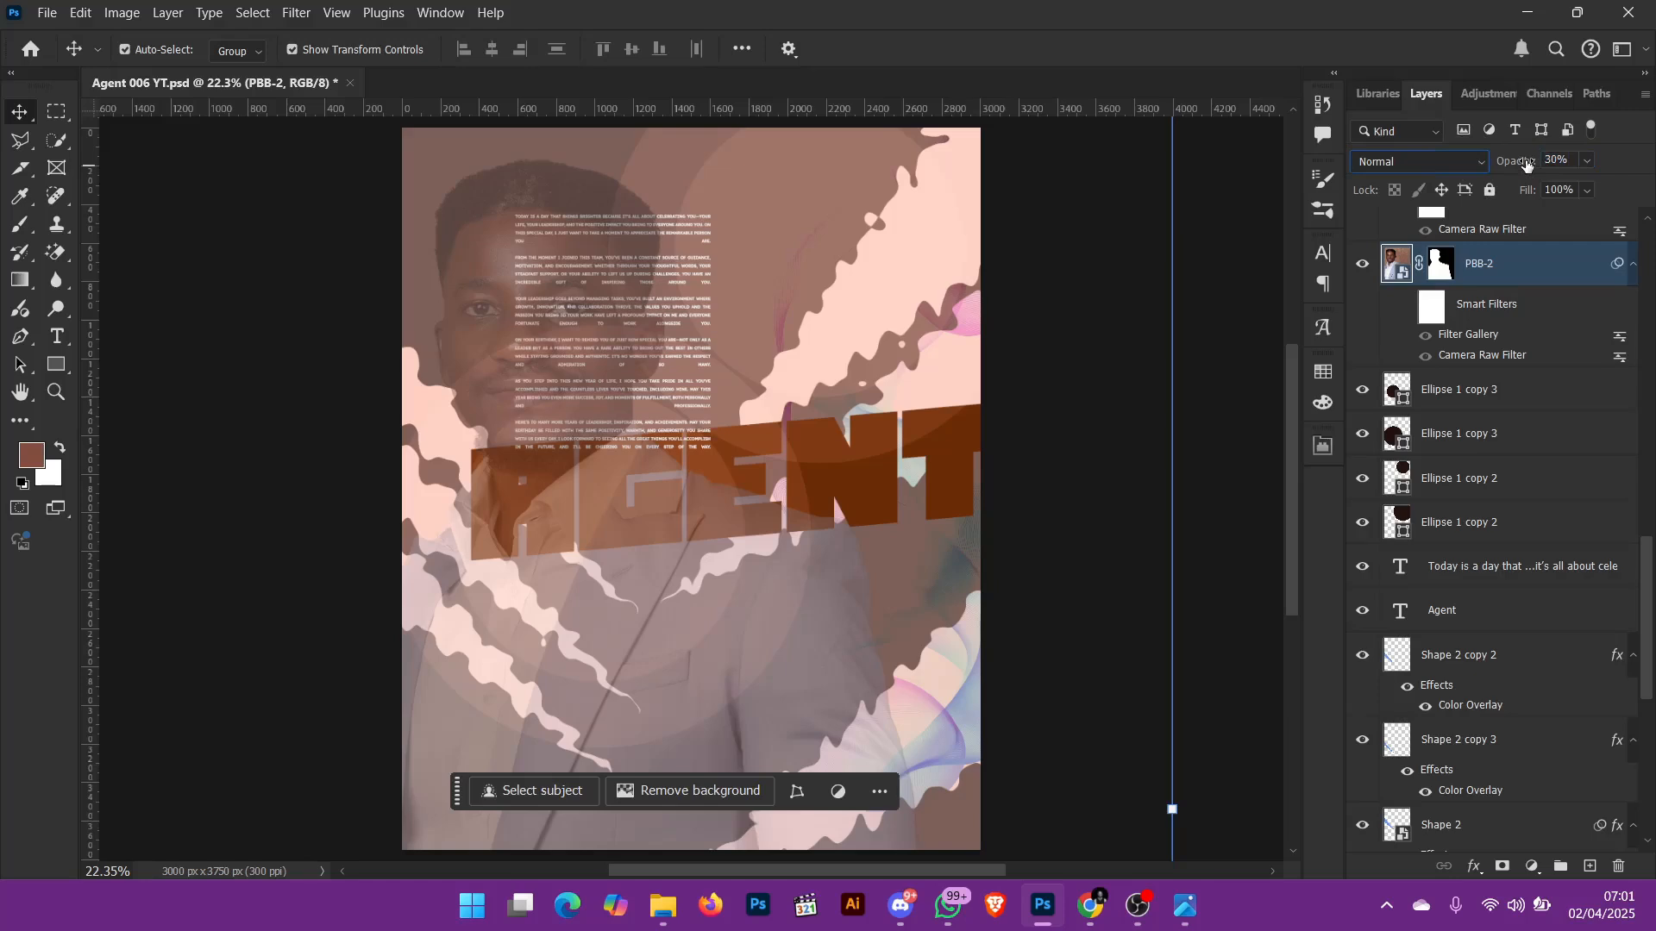
key("ctrl+z")
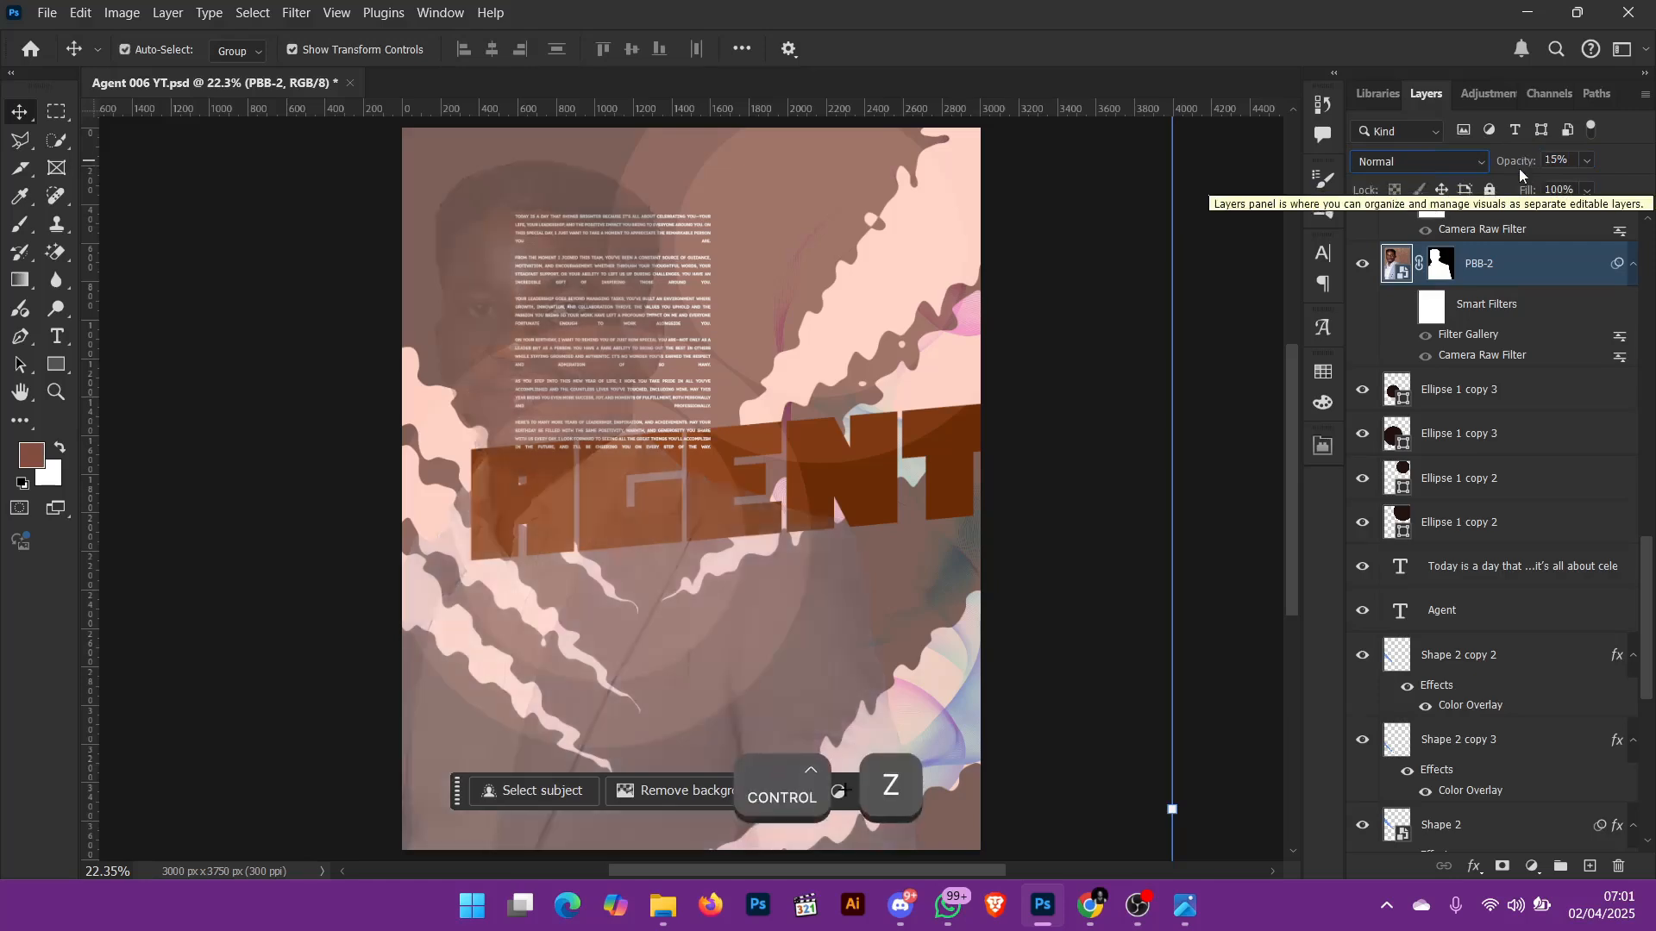
left_click(1440, 162)
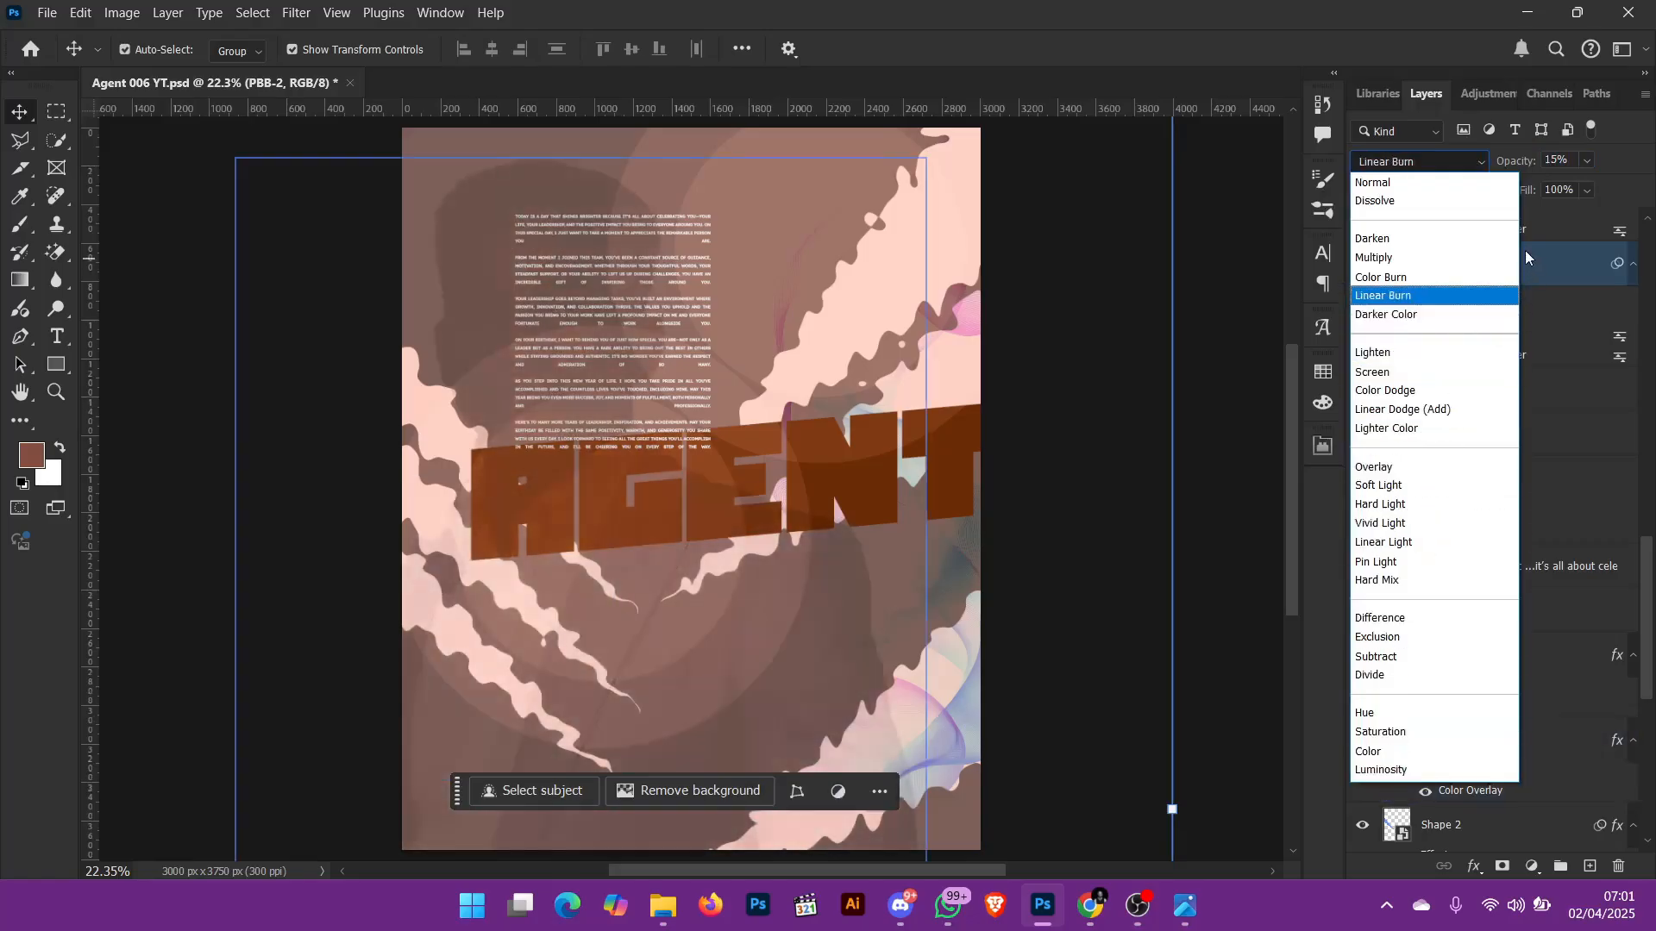
left_click(1395, 770)
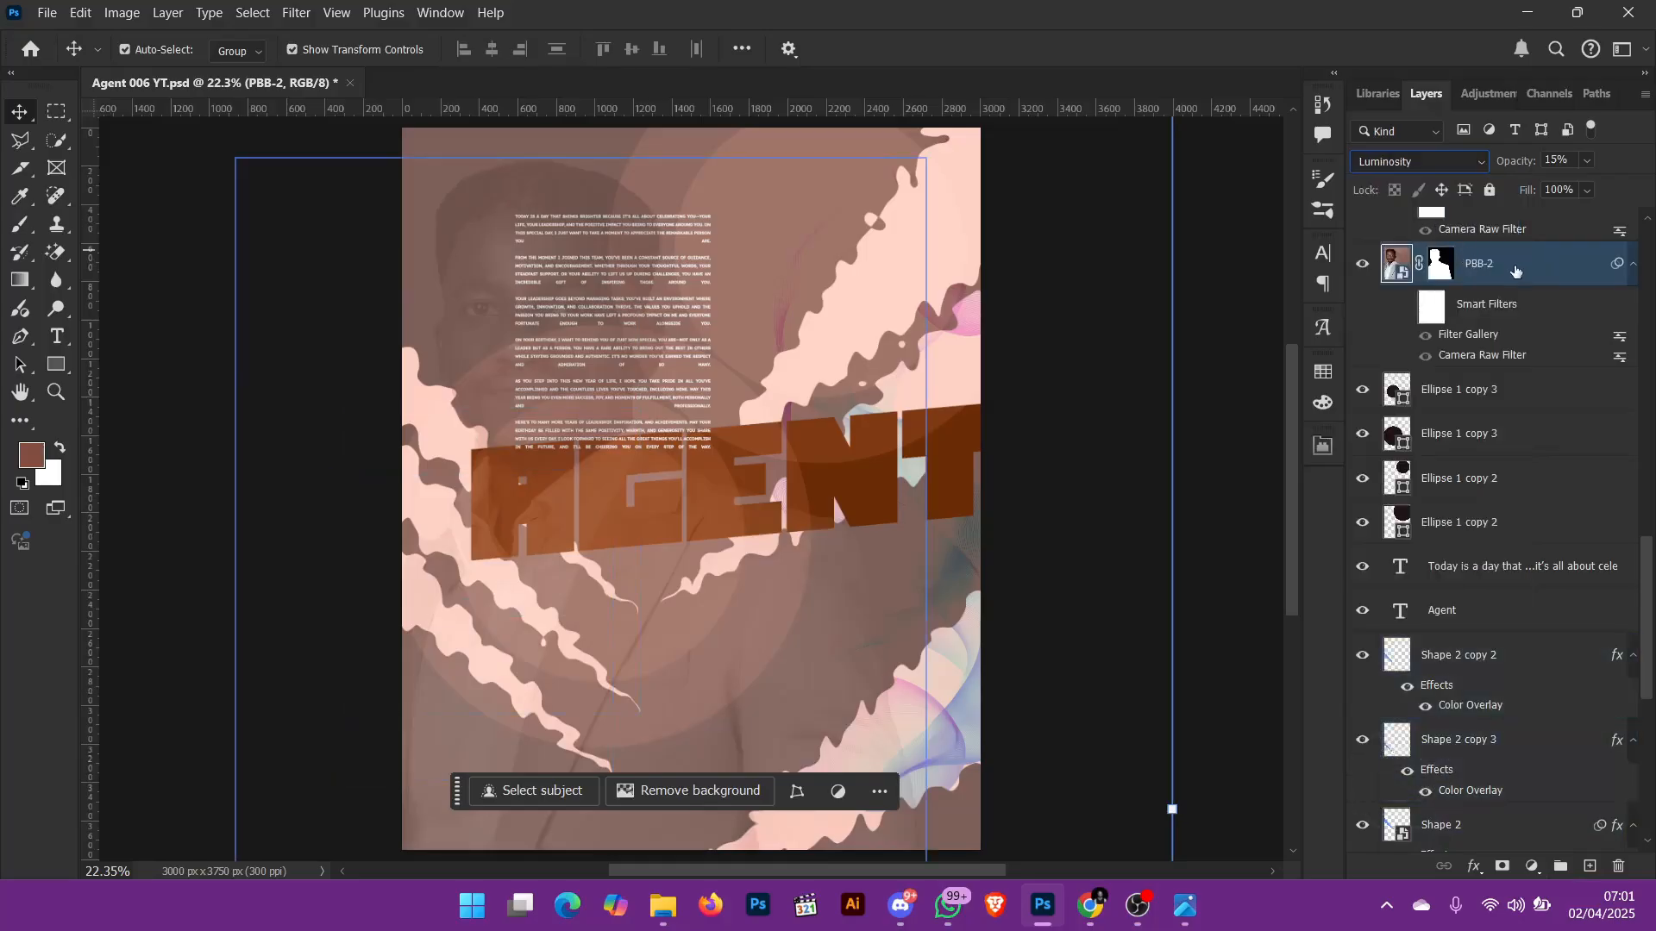
Step: Try PBB-2 at 100% opacity, compare the Filter Gallery preview without Cutout, and undo the opacity change
key("0")
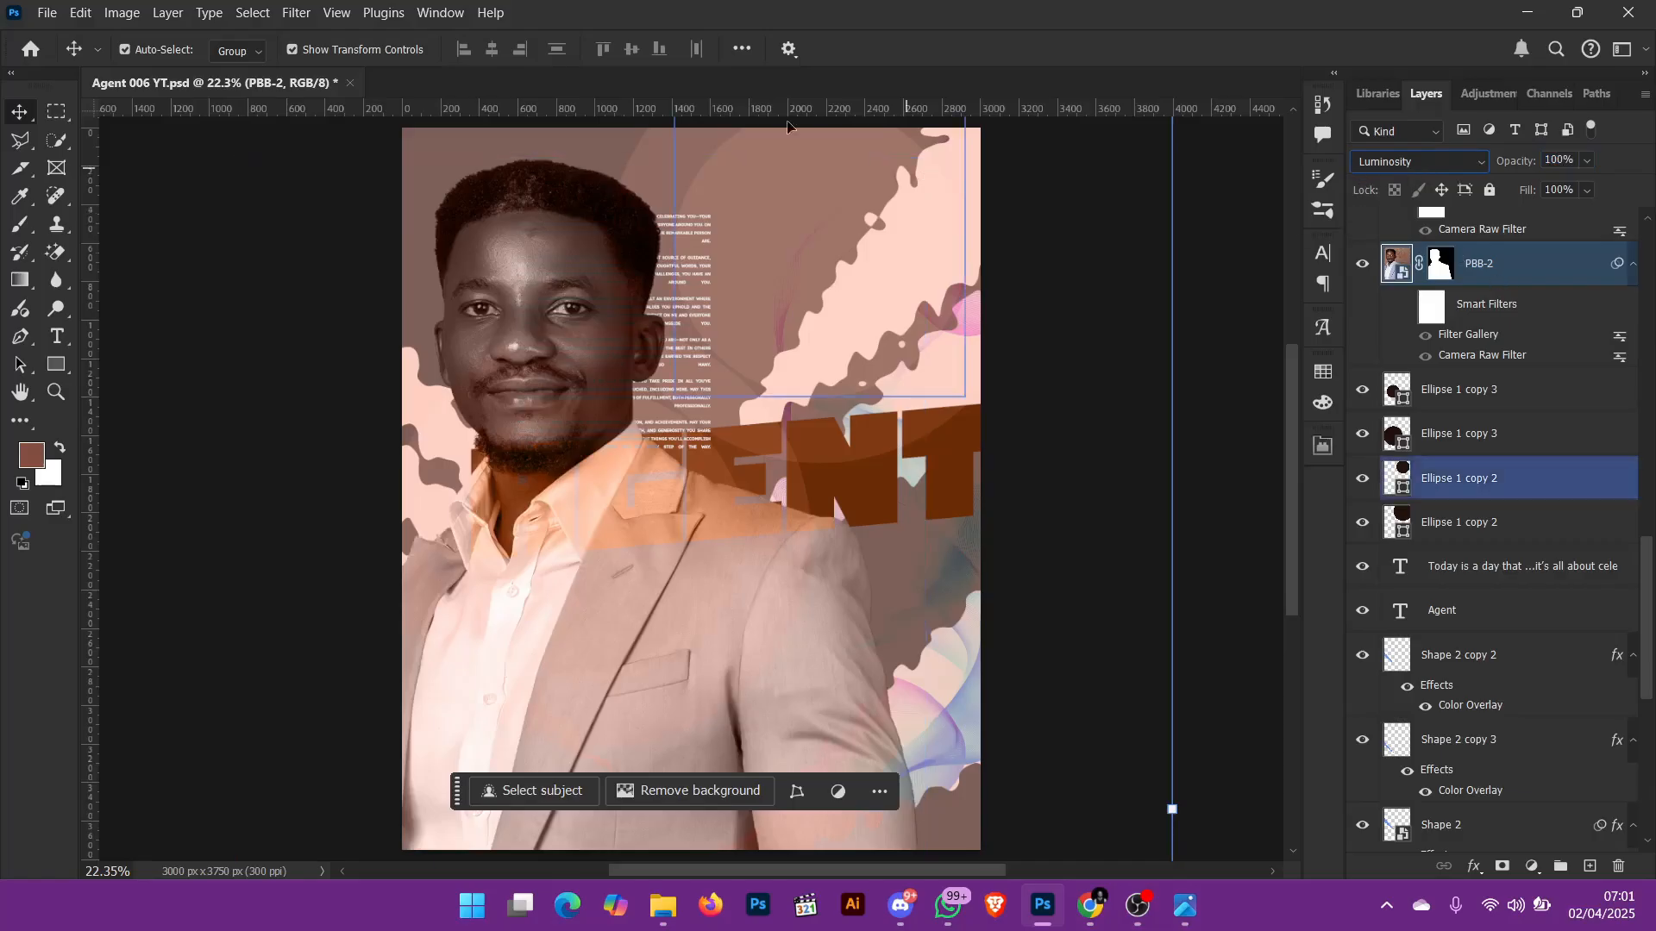
left_click(297, 12)
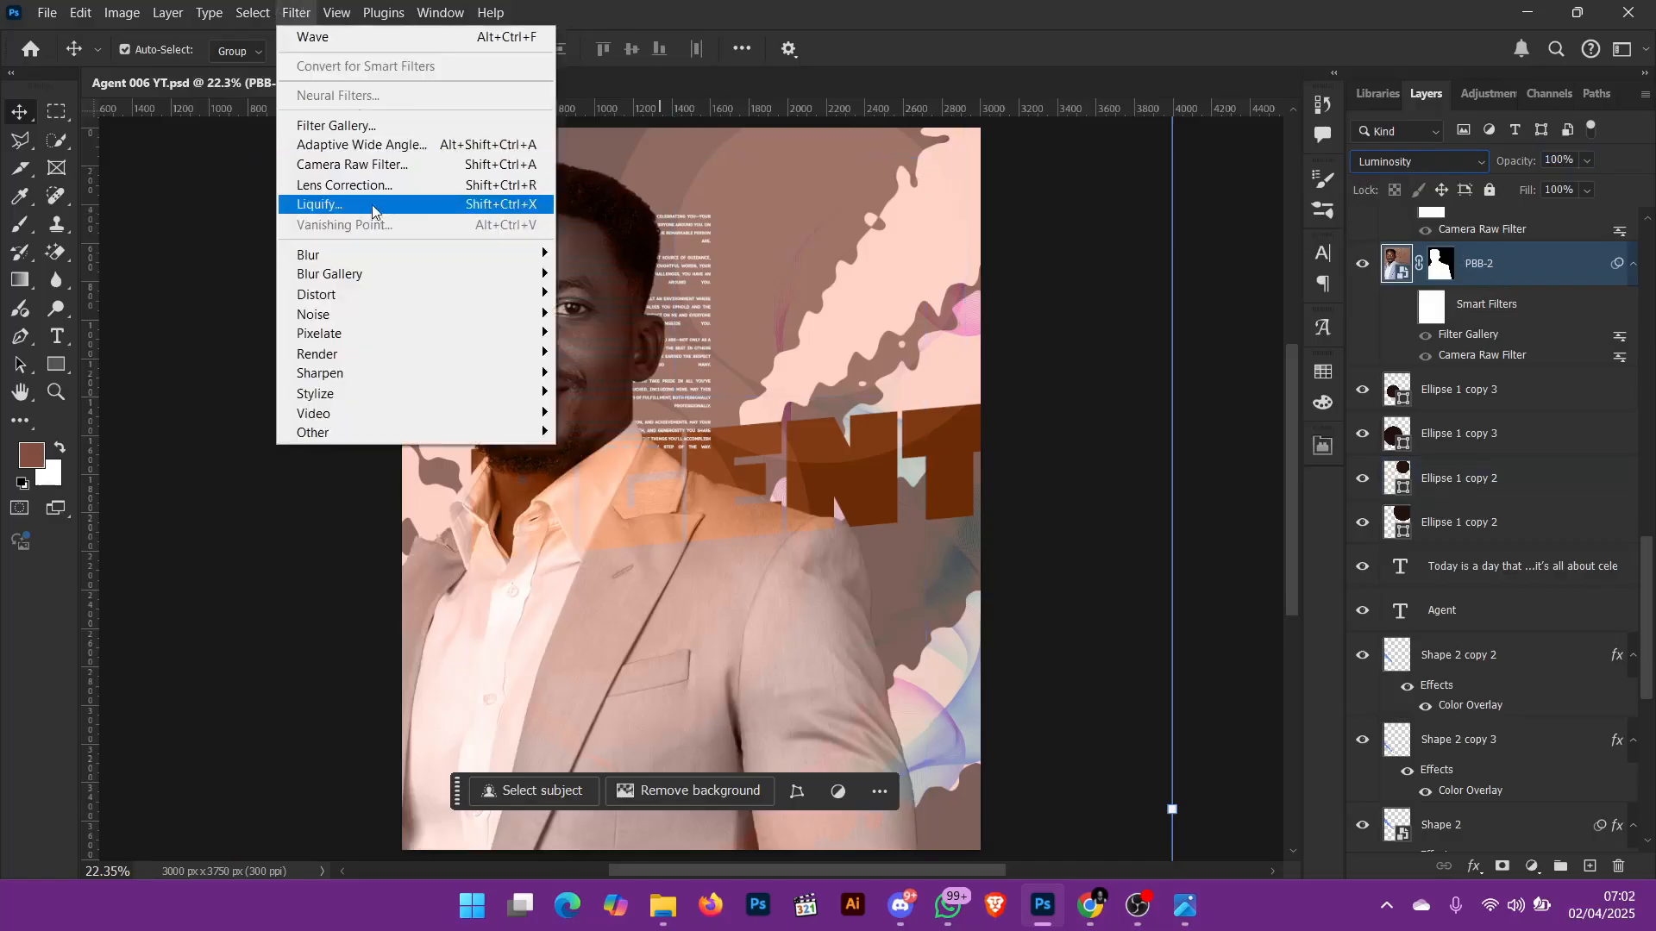
left_click(403, 135)
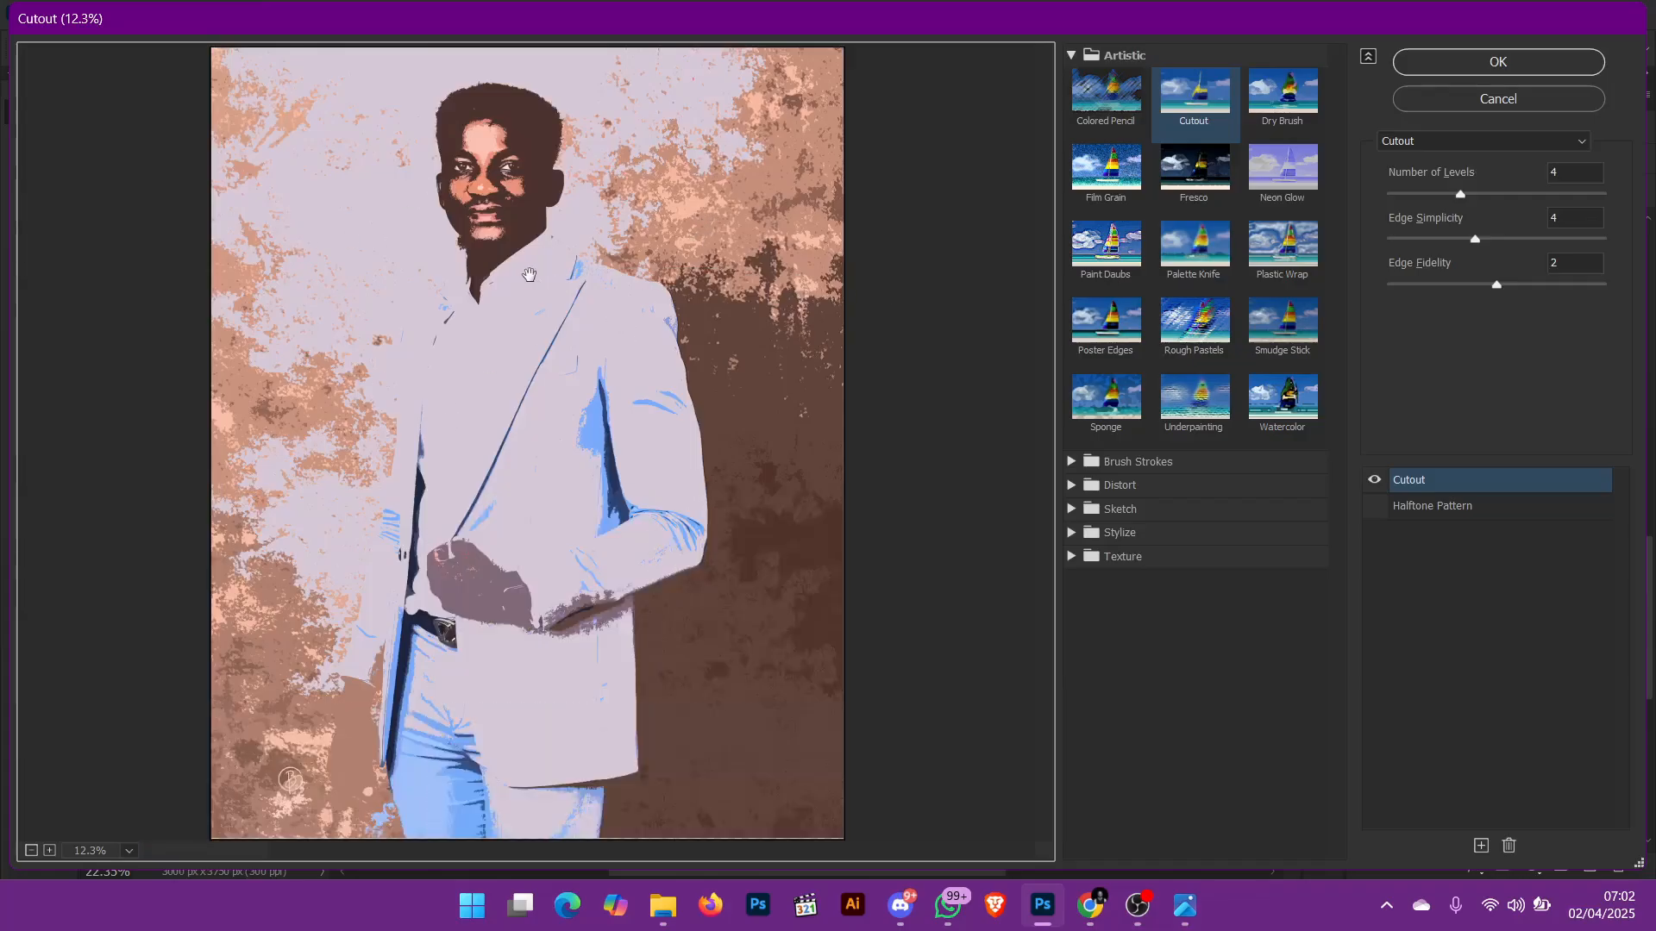
left_click(1373, 483)
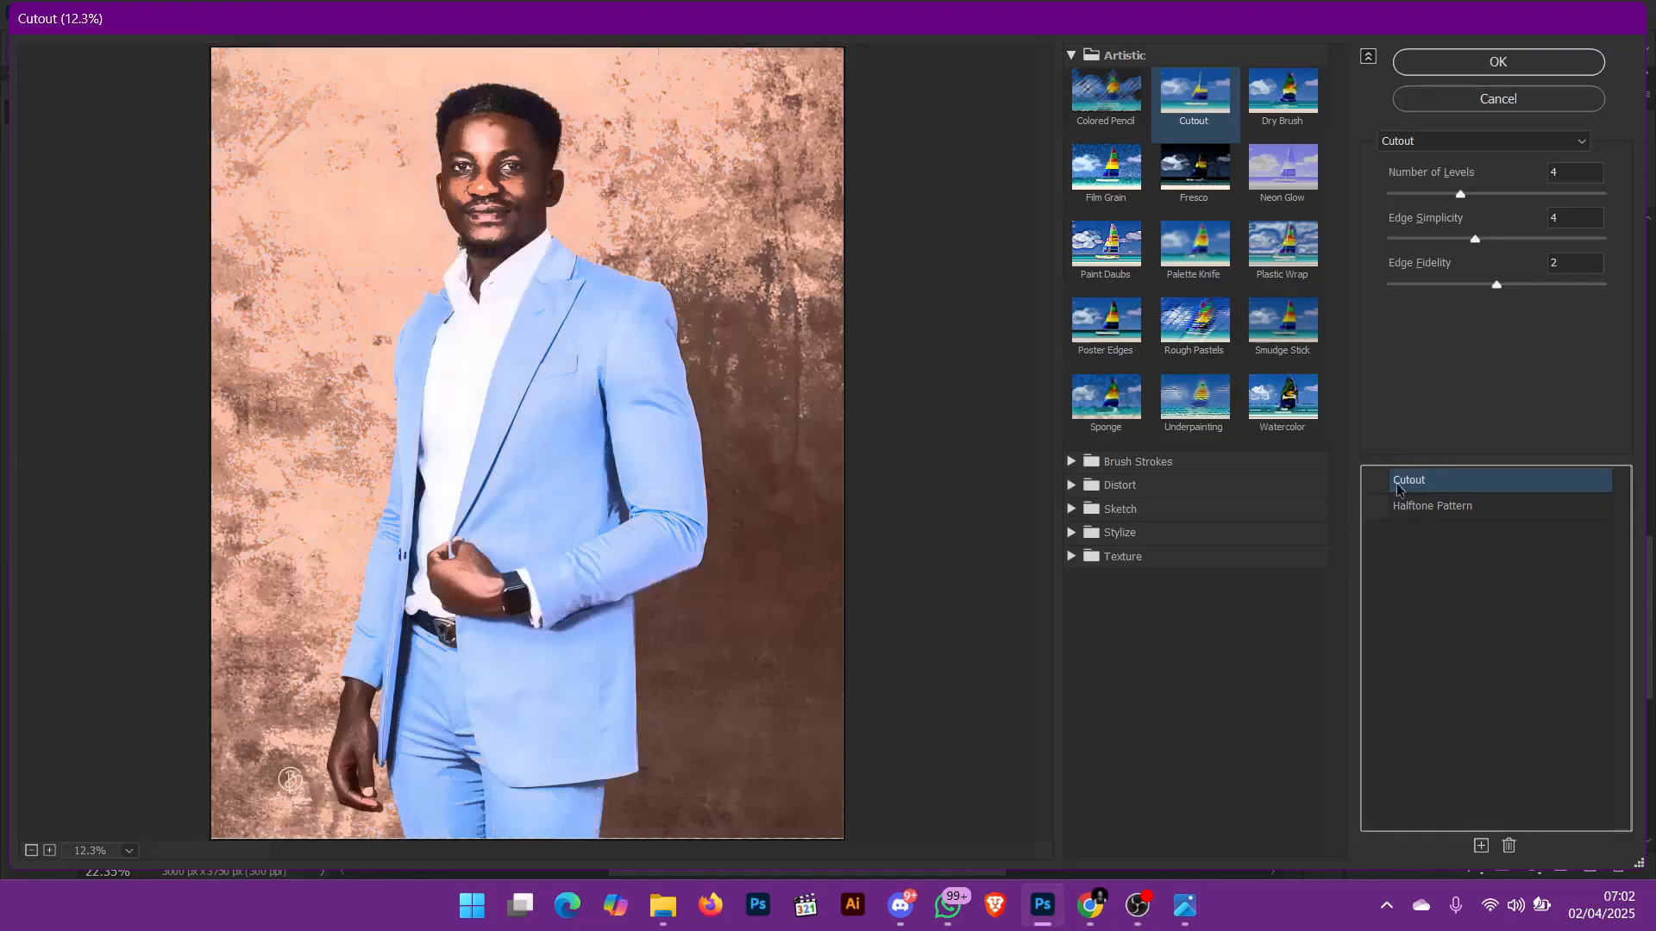
key("Return")
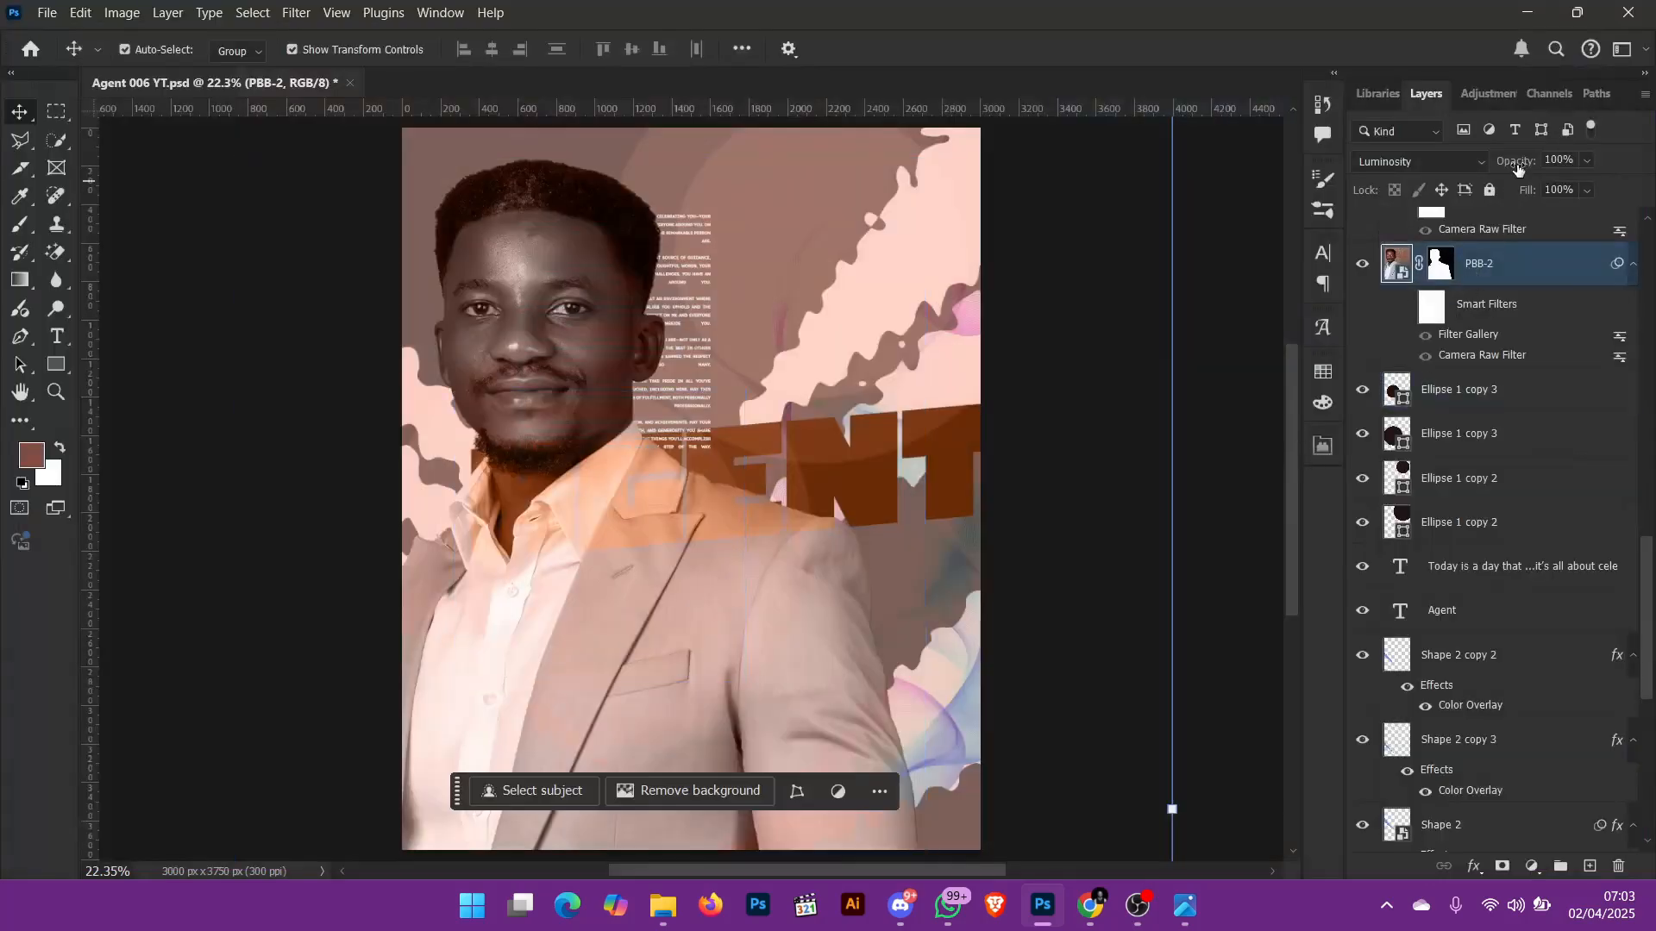
key("ctrl+z")
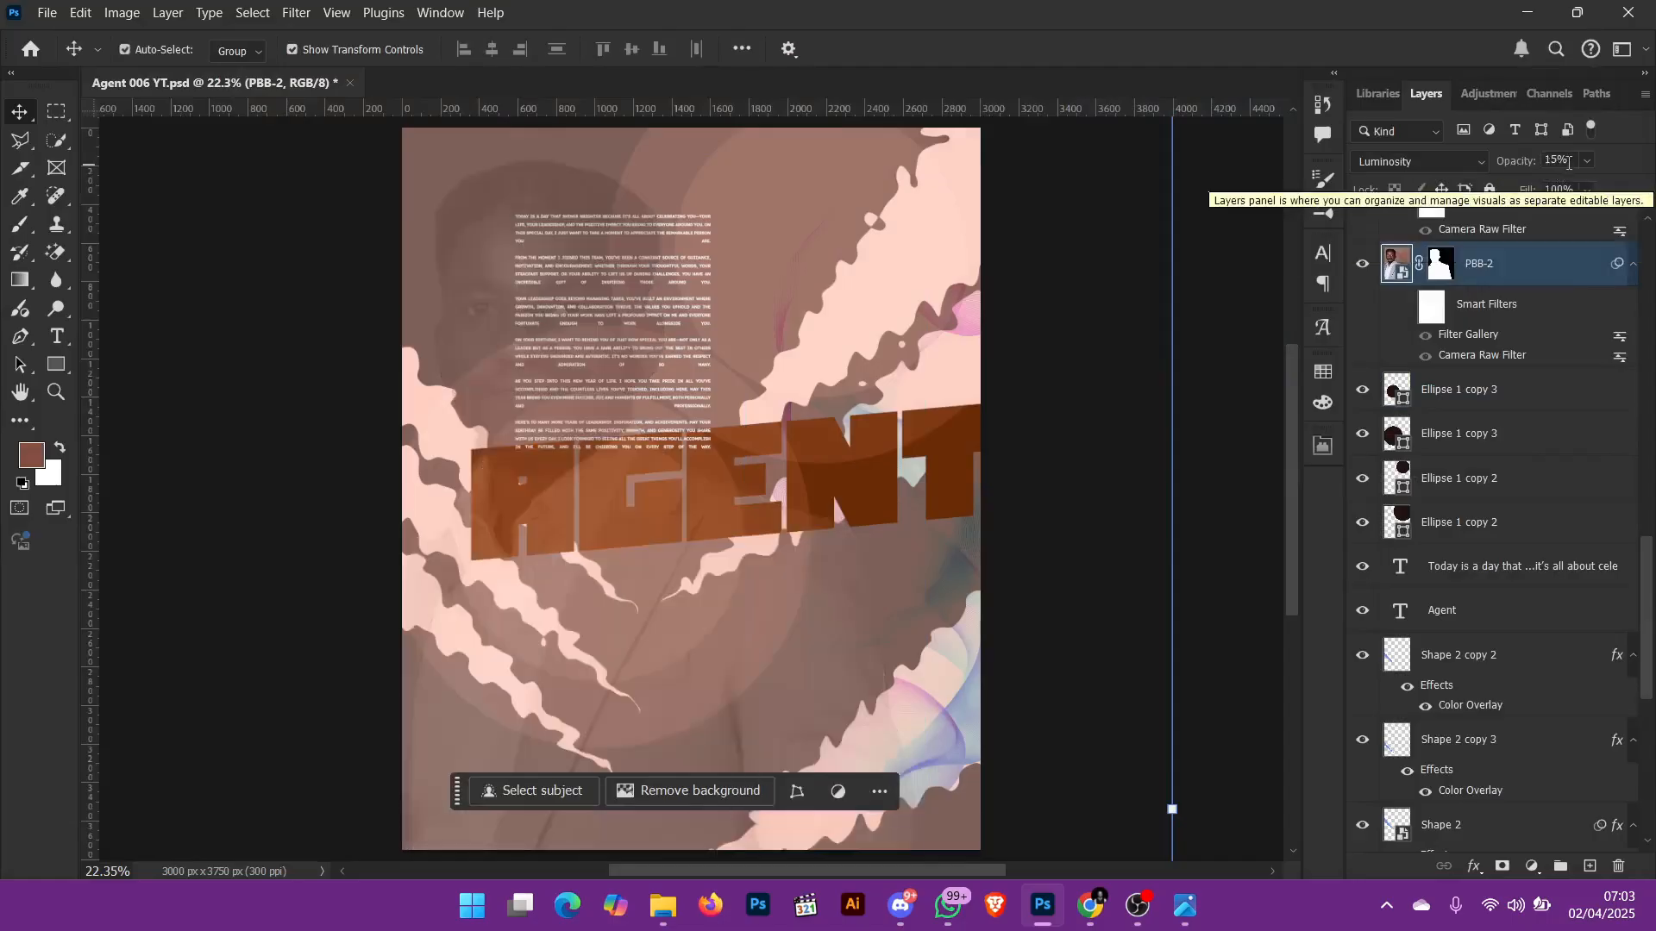
Step: Show the PBB-1 portrait layer and enable its layer mask to hide the photo background
scroll(1432, 302, "up", 1)
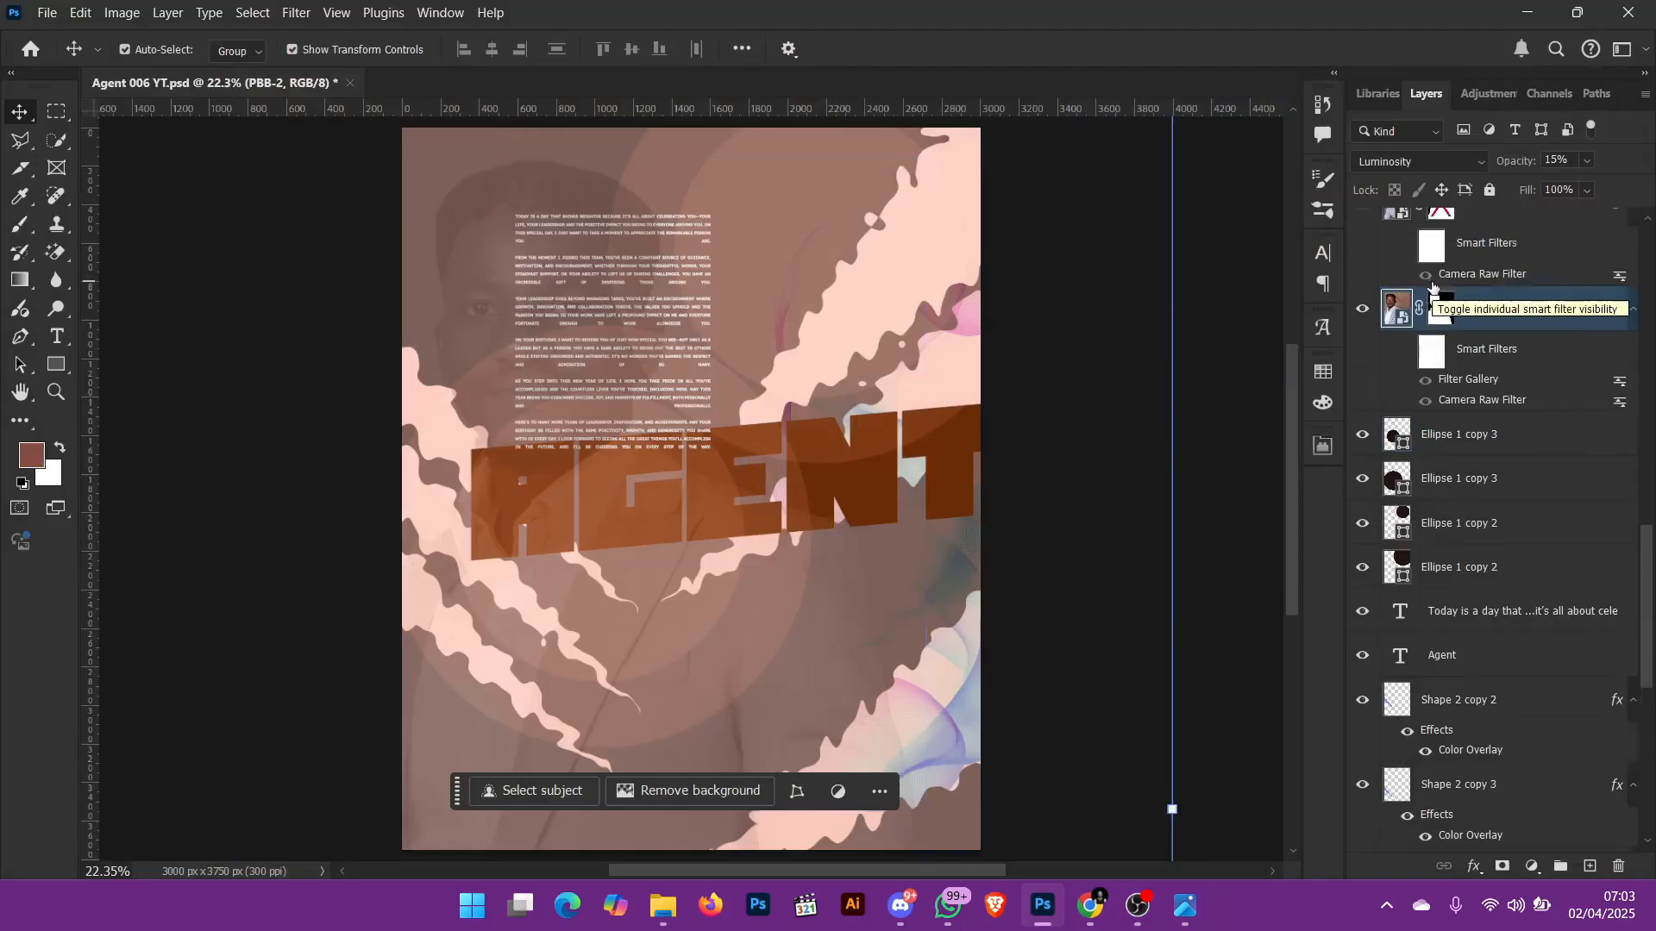
scroll(1430, 306, "up", 3)
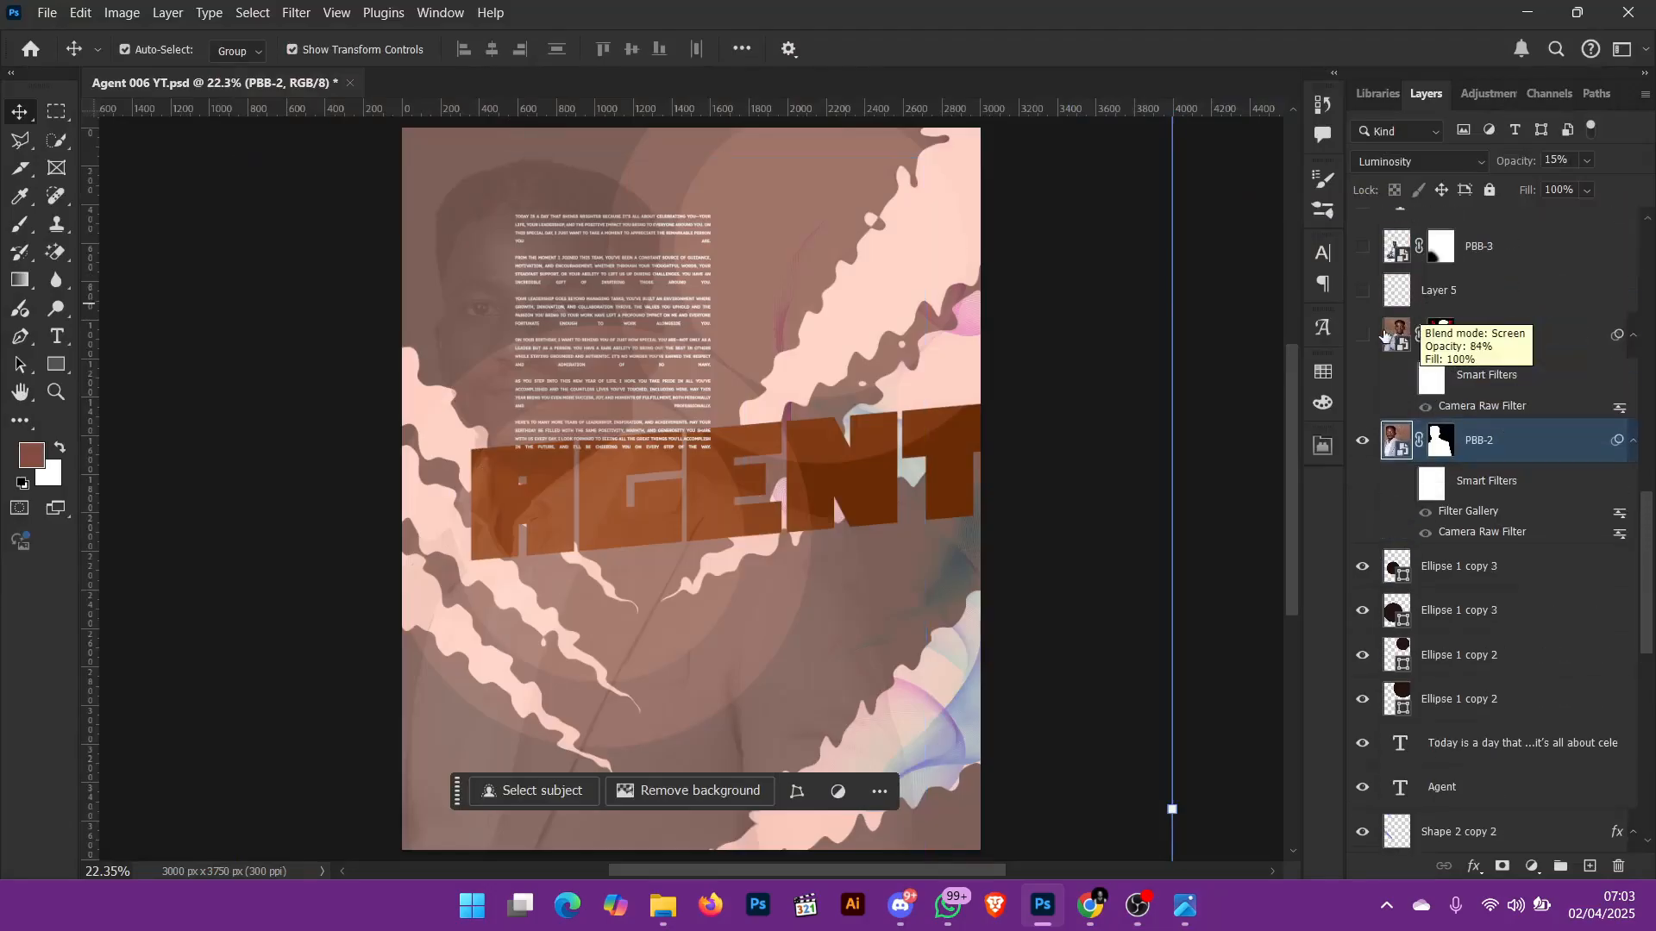
left_click(1365, 335)
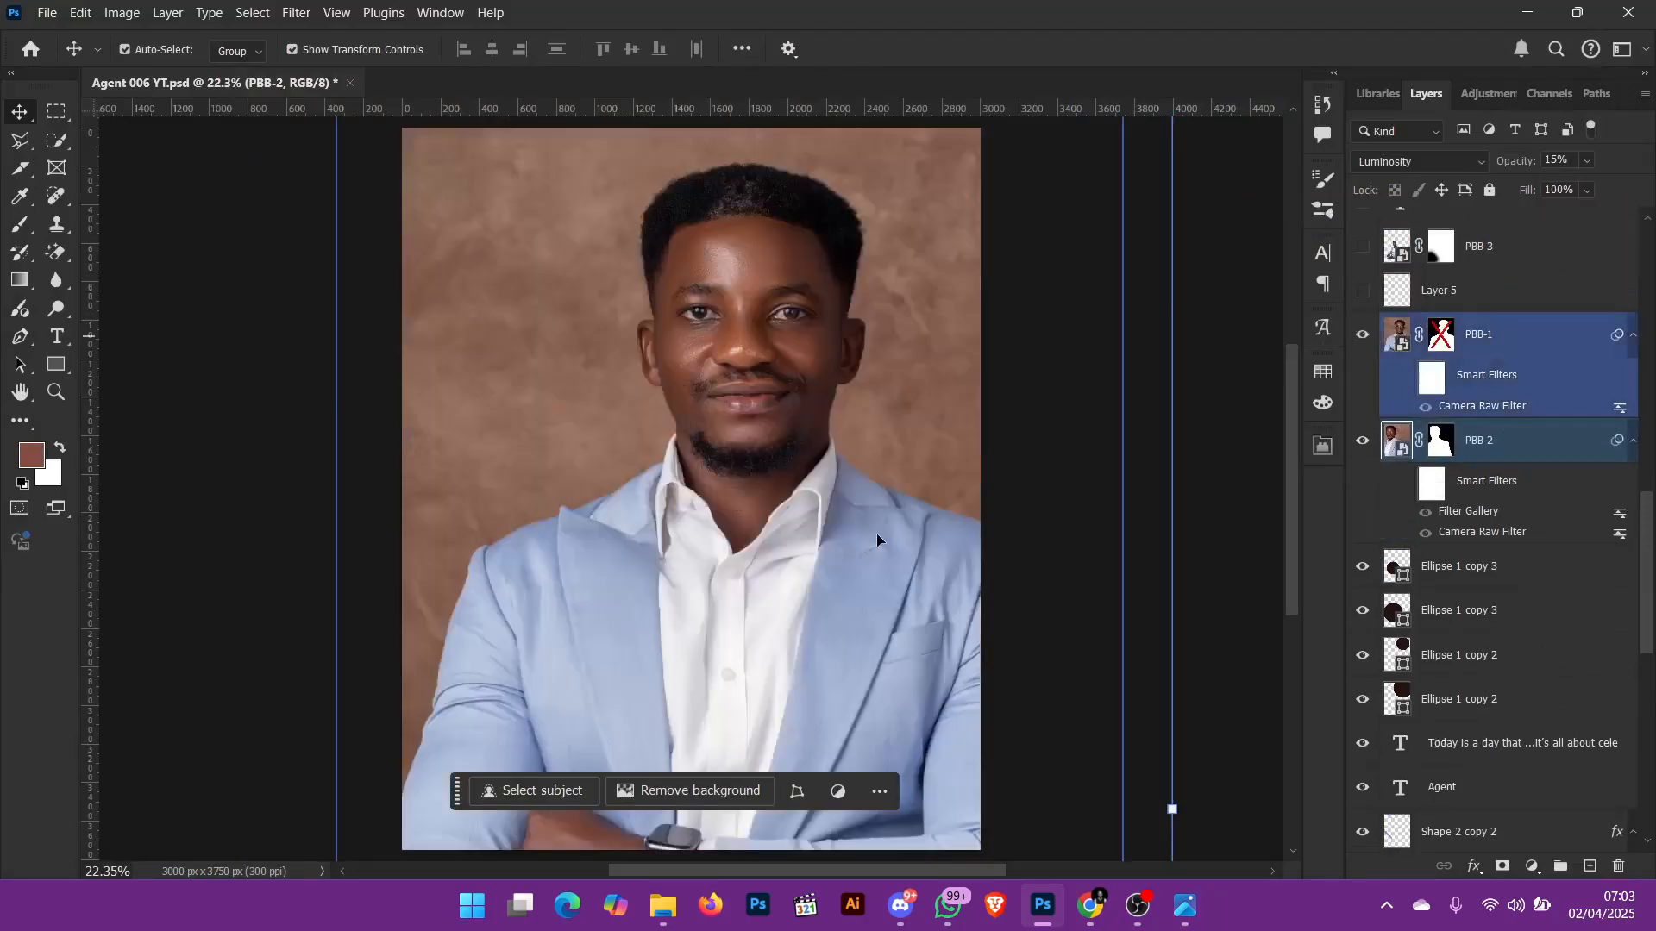
right_click(1445, 337)
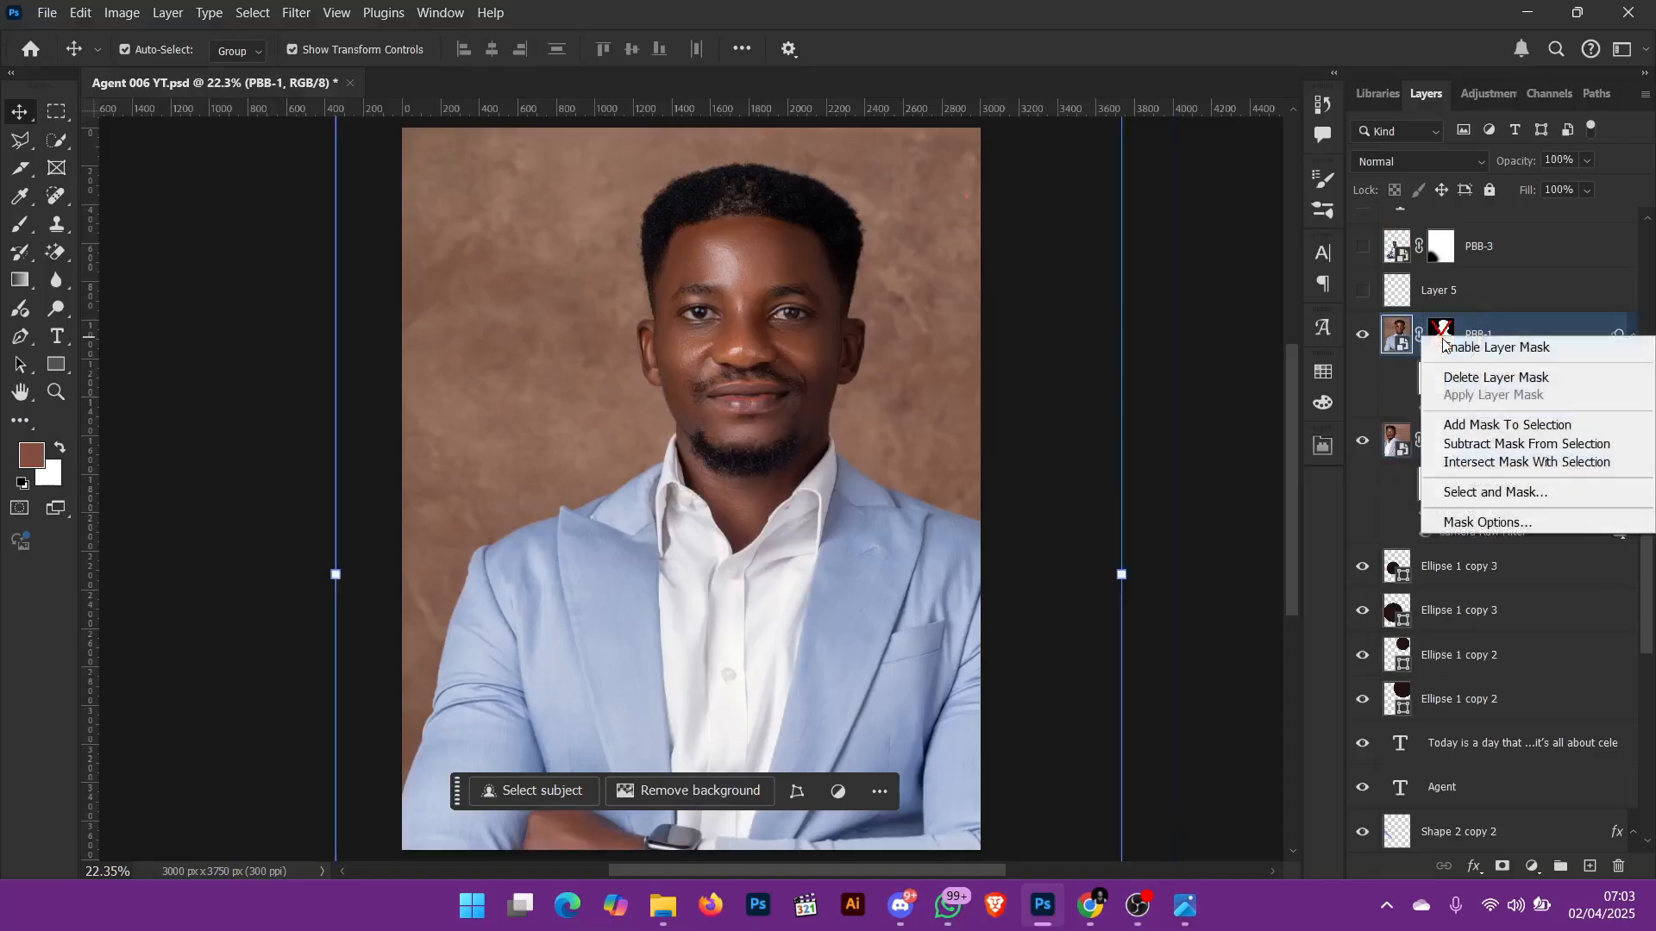
left_click(1500, 349)
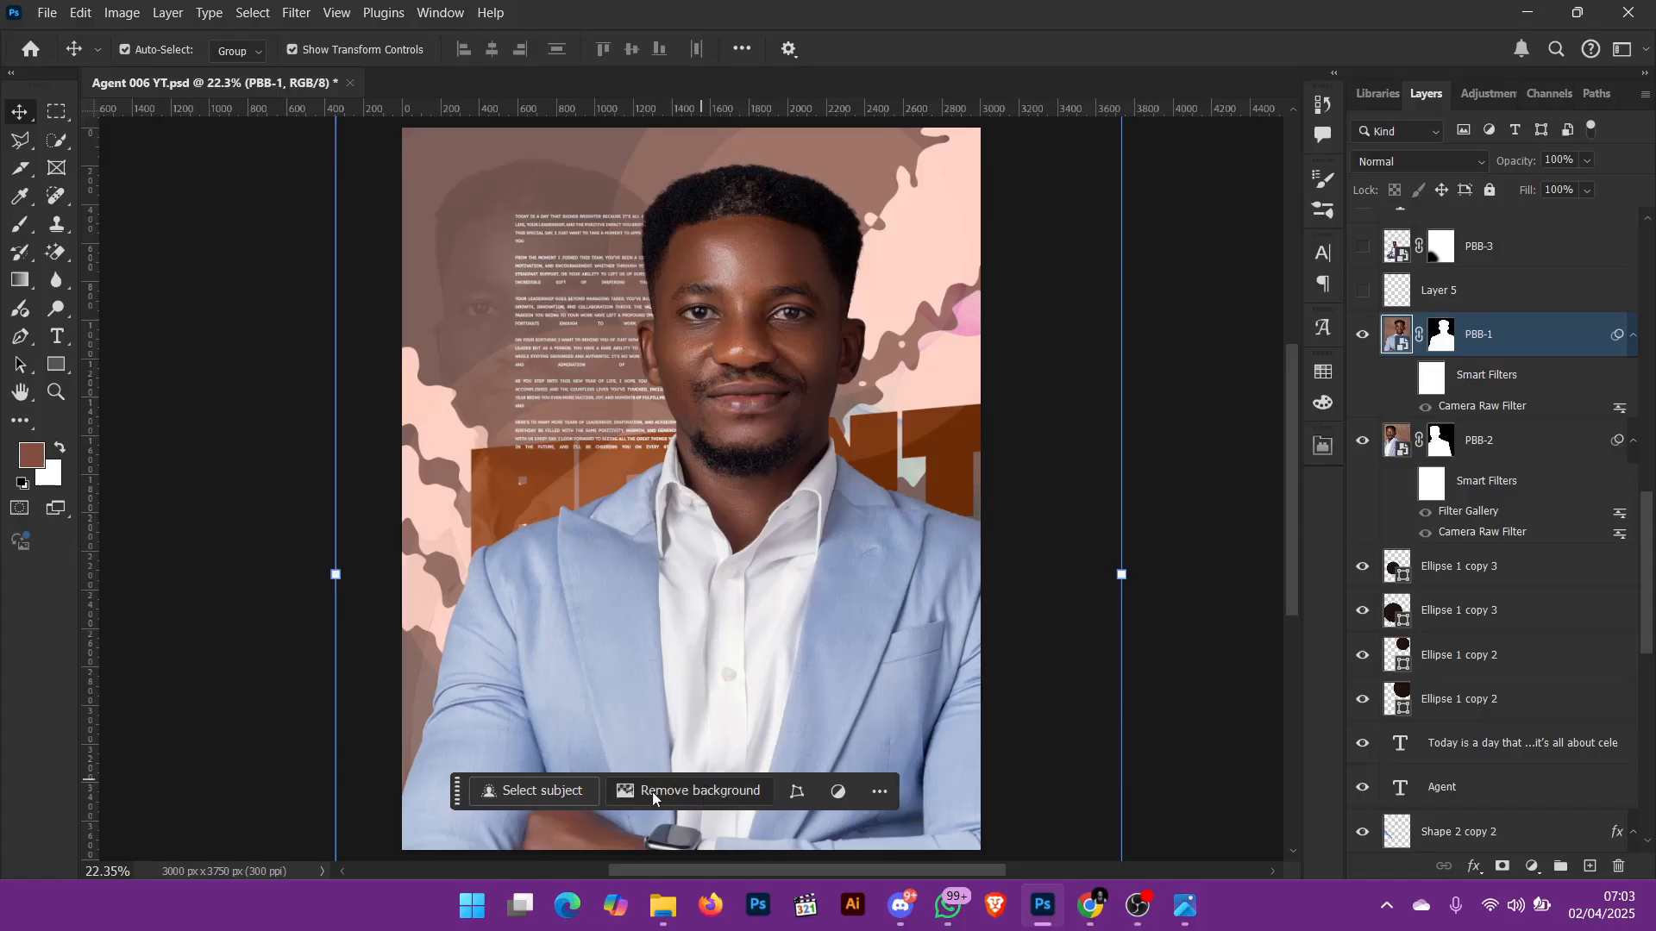
left_click(702, 792)
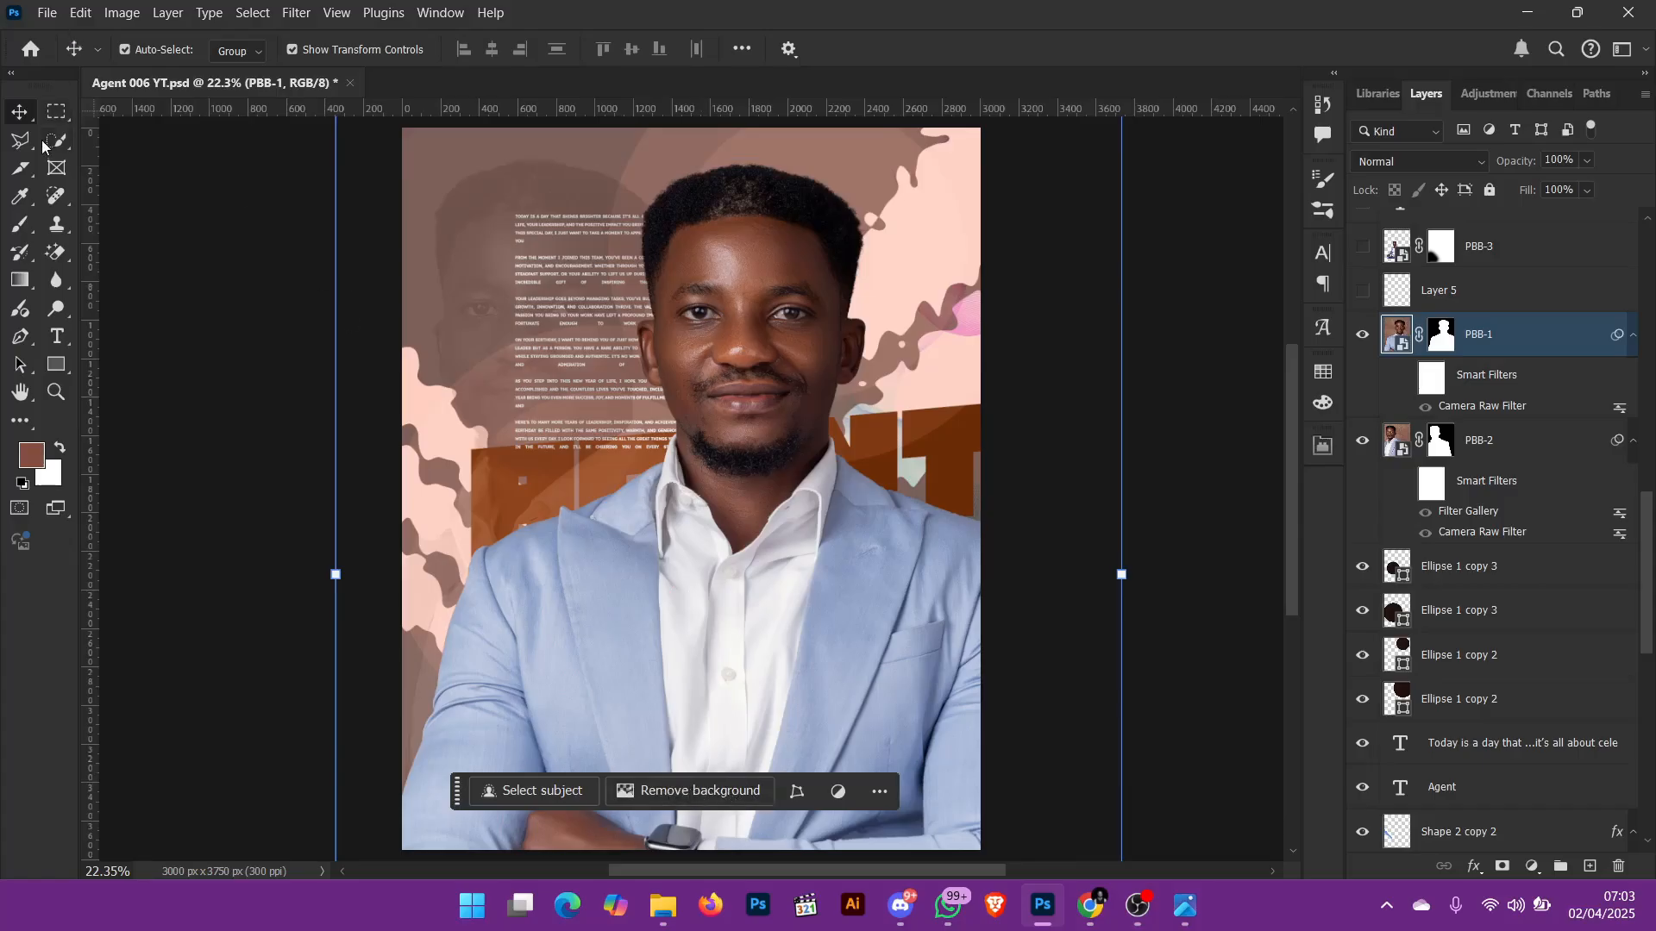
left_click(240, 16)
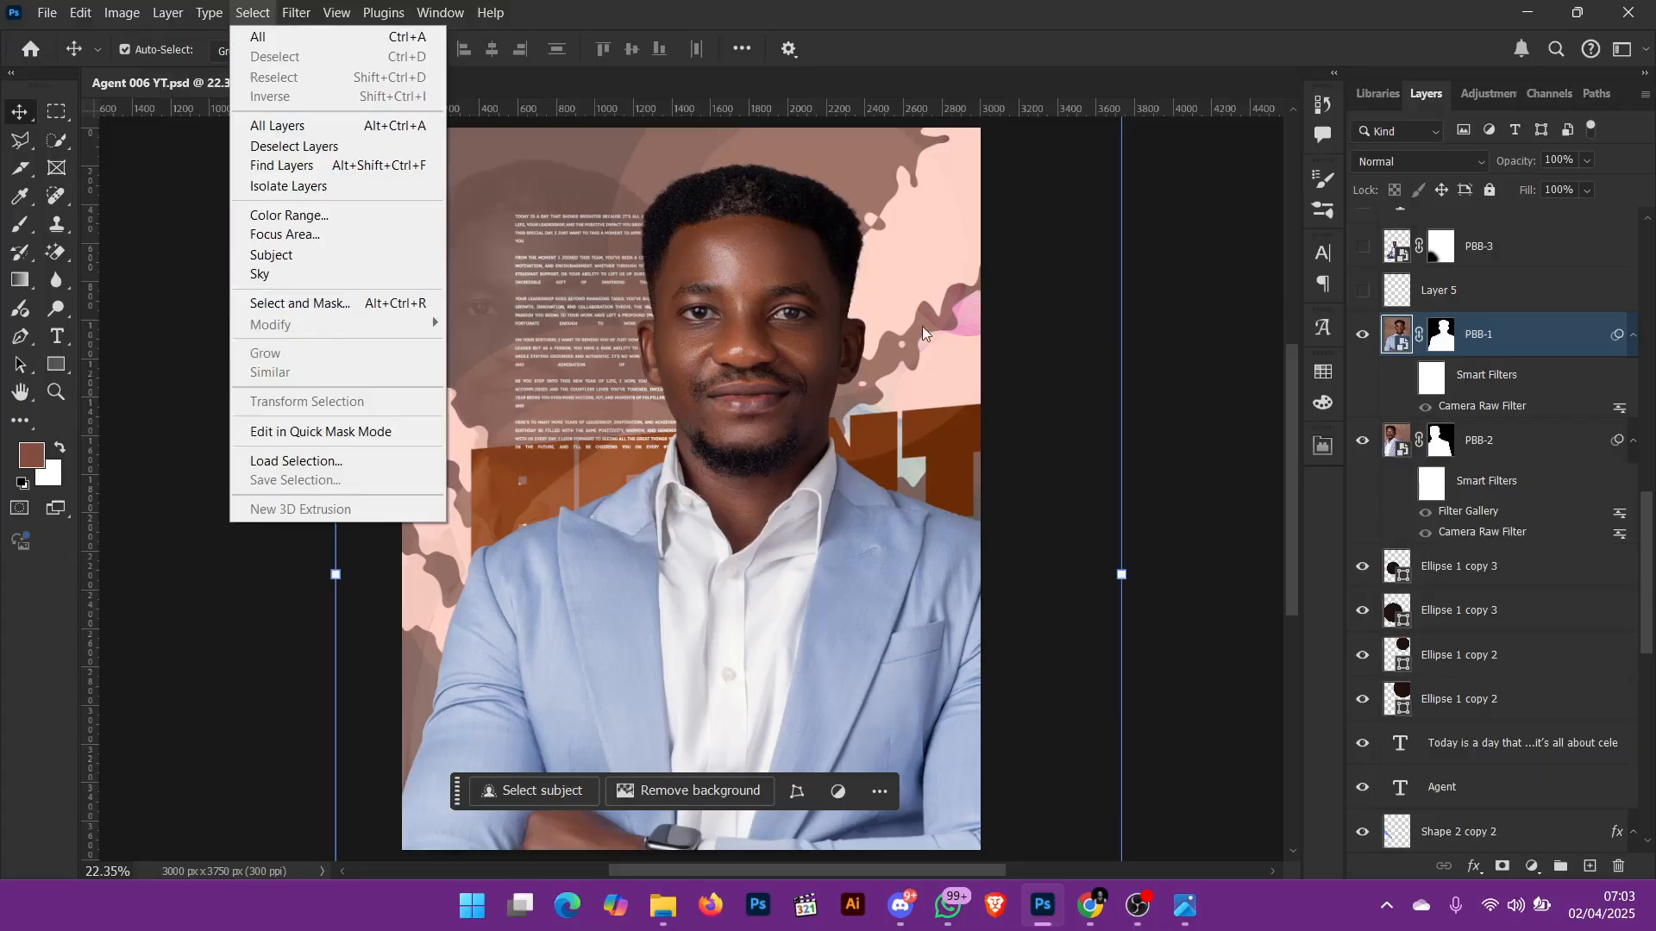
left_click(1239, 357)
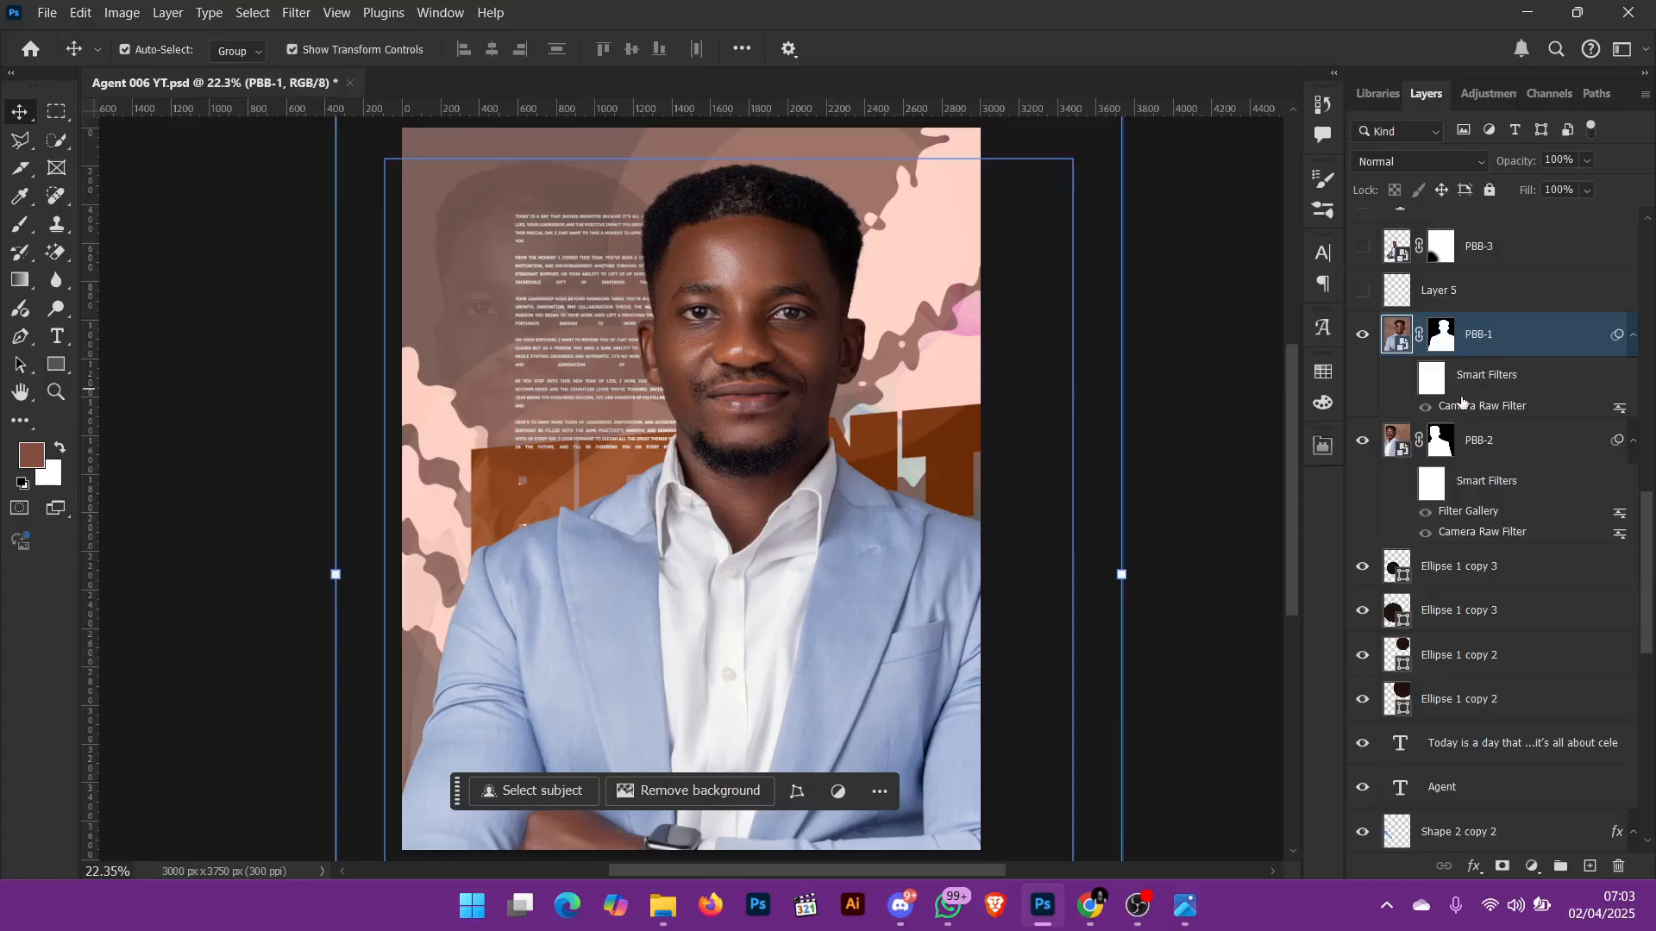
Step: Enable the Camera Raw smart filter on PBB-1, switching it off and on to compare, and leave it visible
left_click(1426, 408)
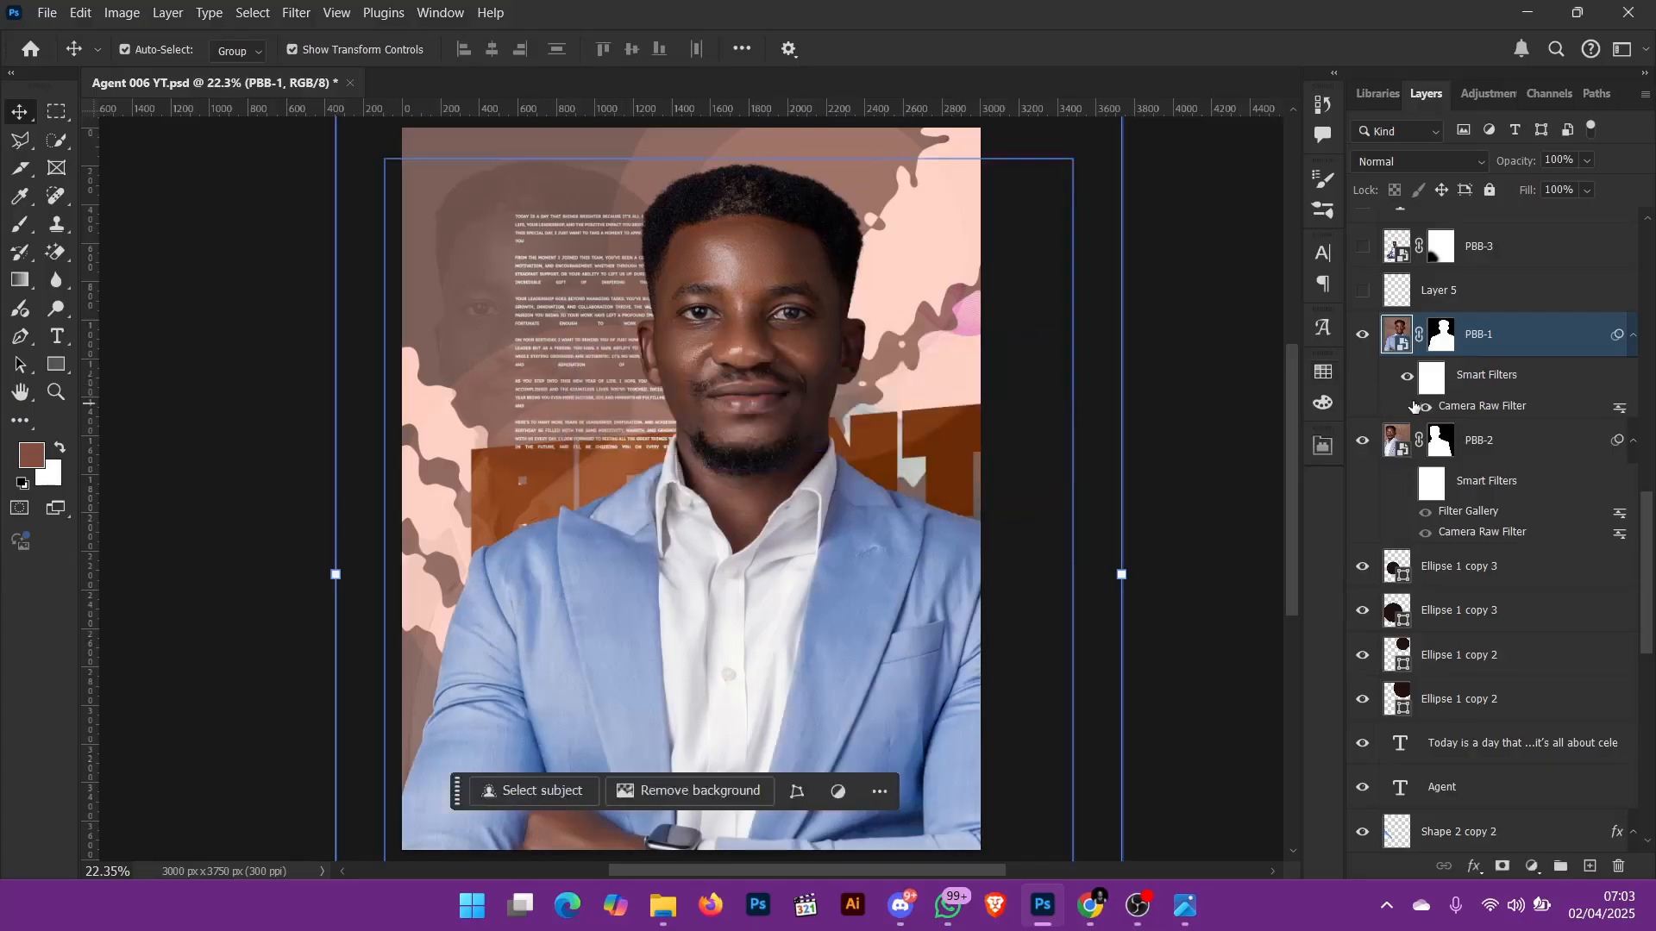
left_click(1406, 388)
left_click(1407, 388)
left_click(1407, 388)
left_click(1406, 391)
left_click(1406, 390)
left_click(1407, 390)
left_click(1406, 390)
left_click(1406, 389)
left_click(1406, 389)
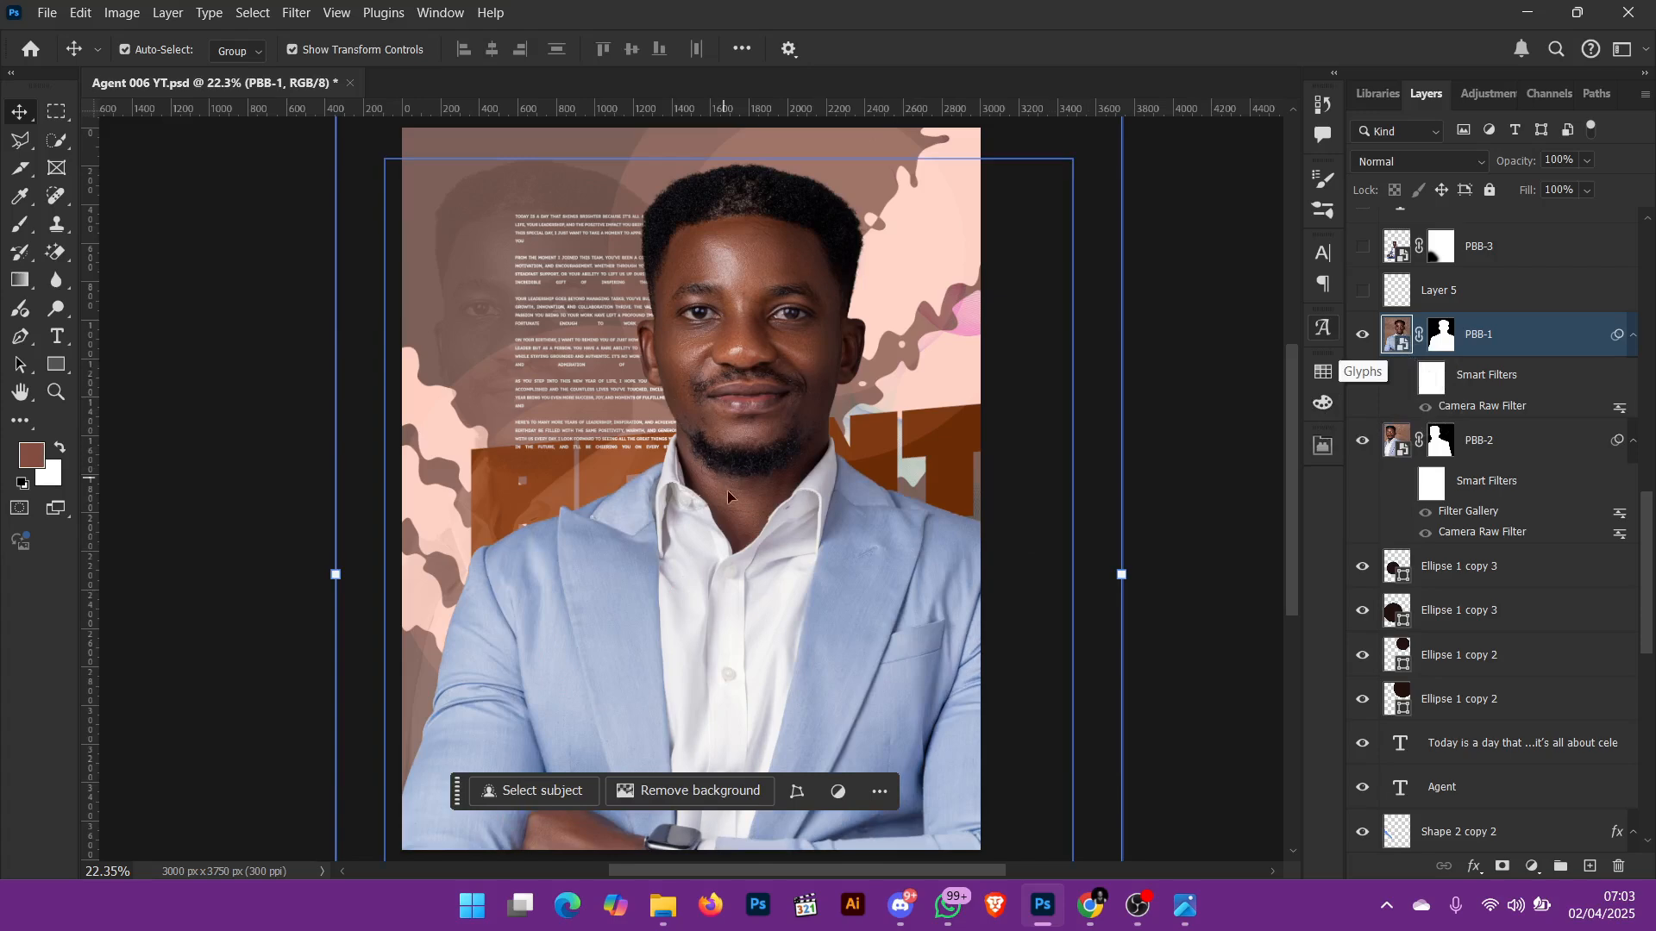
left_click(1426, 408)
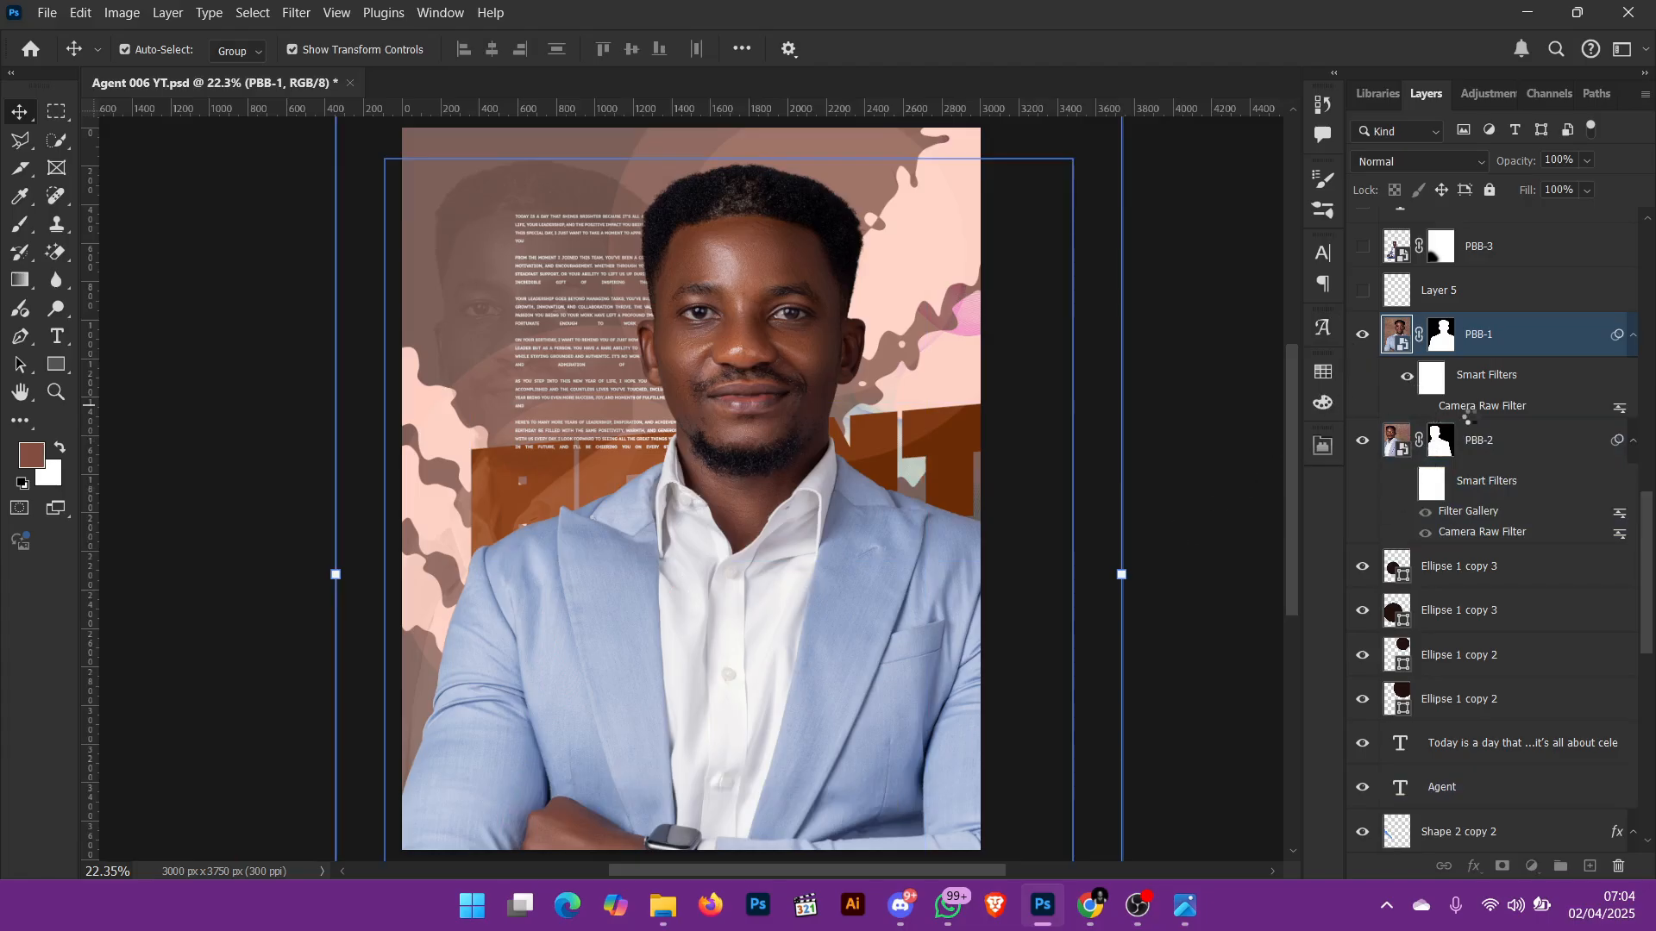
left_click(1426, 408)
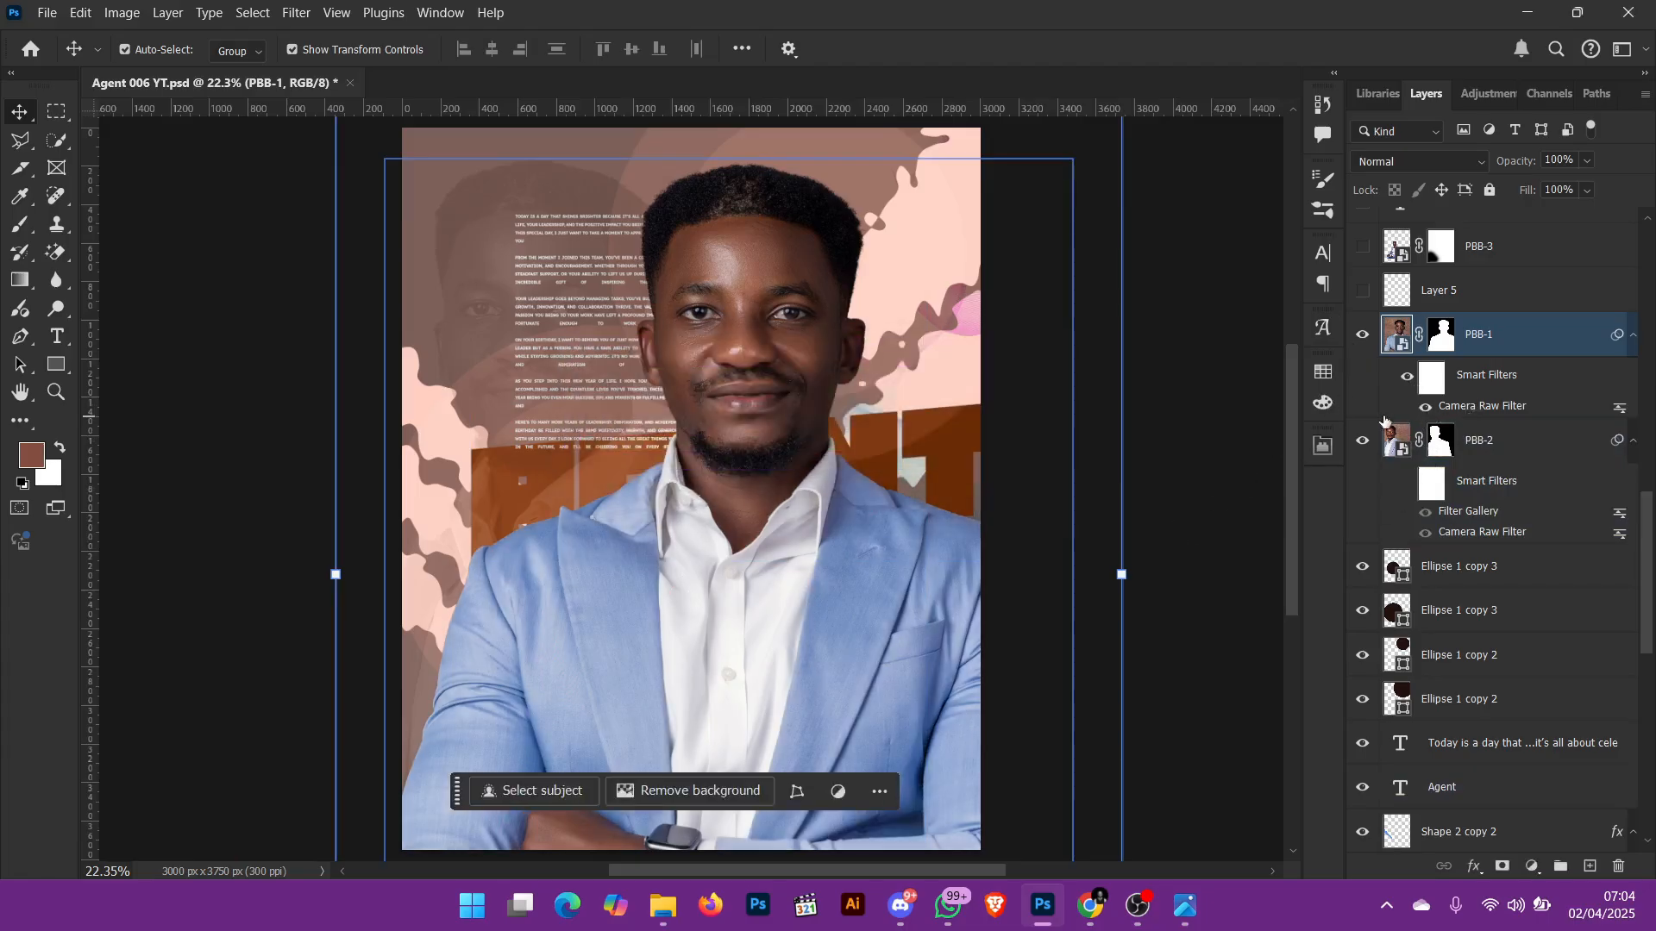
Step: Open the Camera Raw filter settings of PBB-1 and examine the Texture, Clarity and Grain values under Effects
double_click(1505, 415)
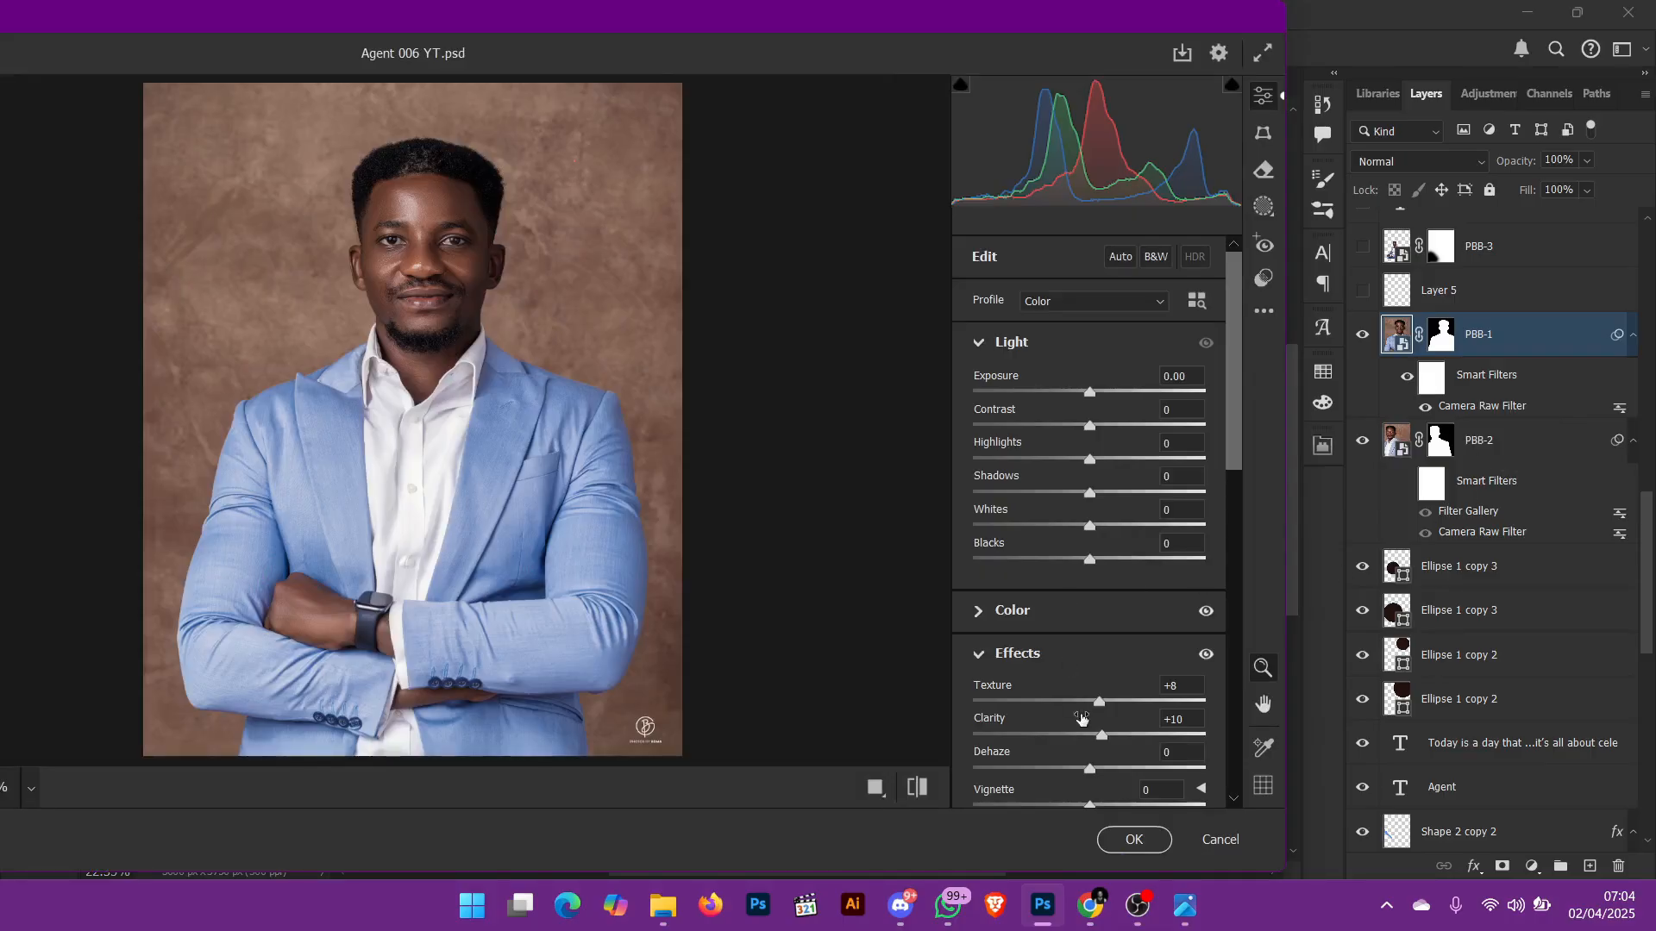
scroll(1144, 703, "down", 2)
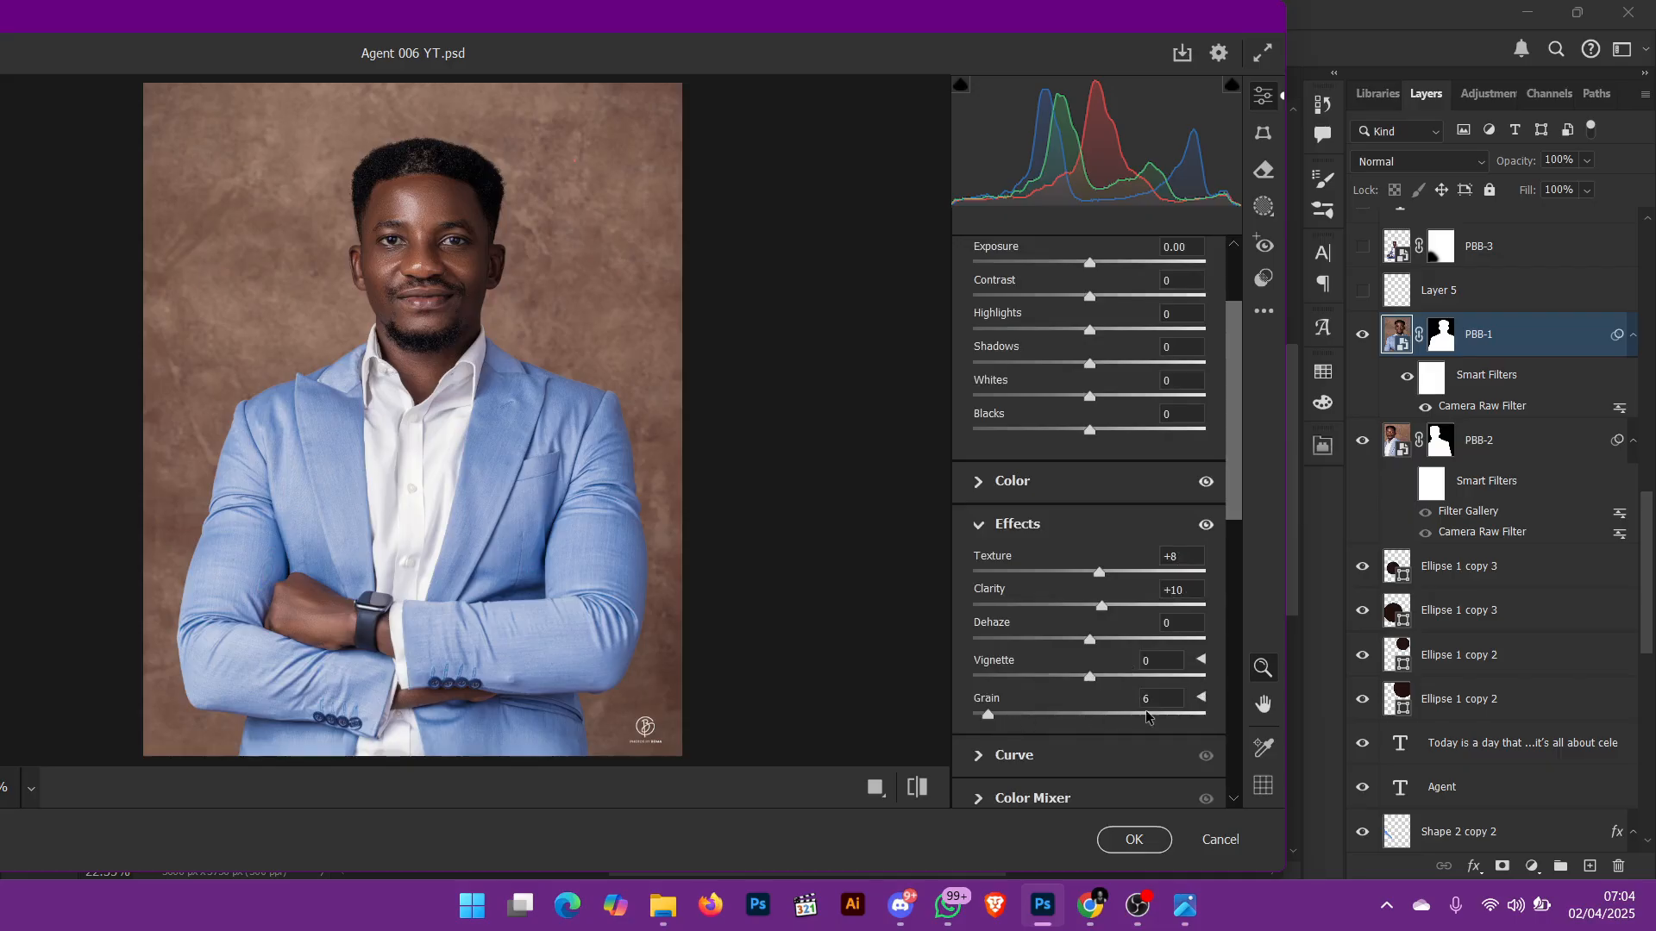
scroll(1147, 699, "up", 5)
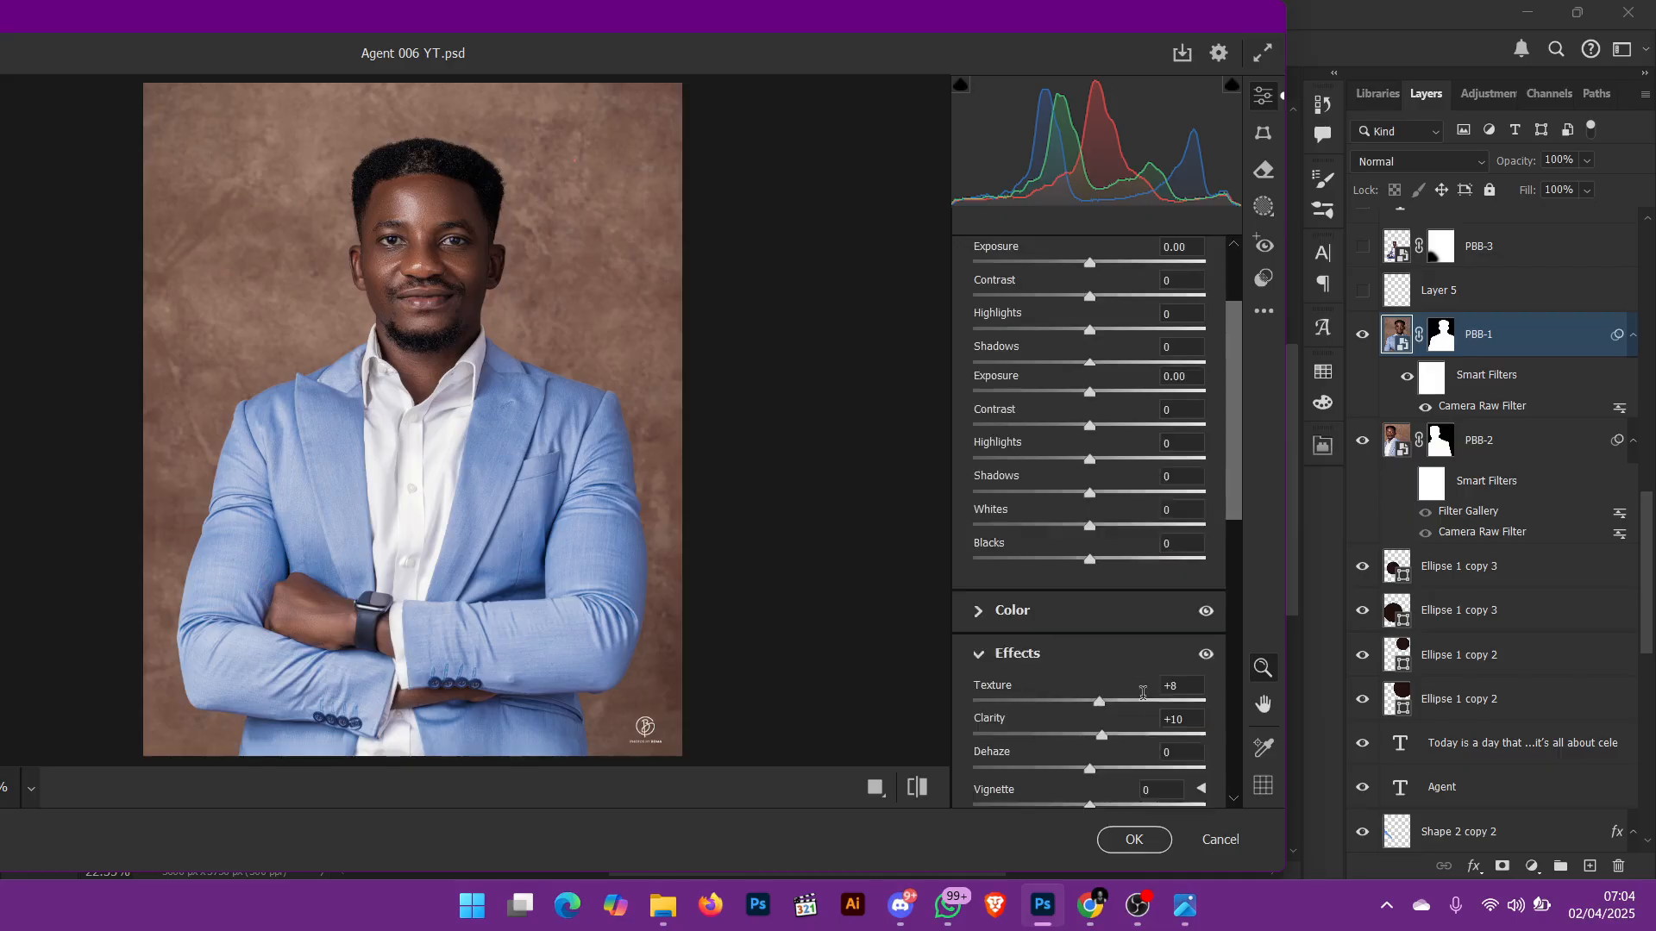
scroll(1146, 687, "up", 10)
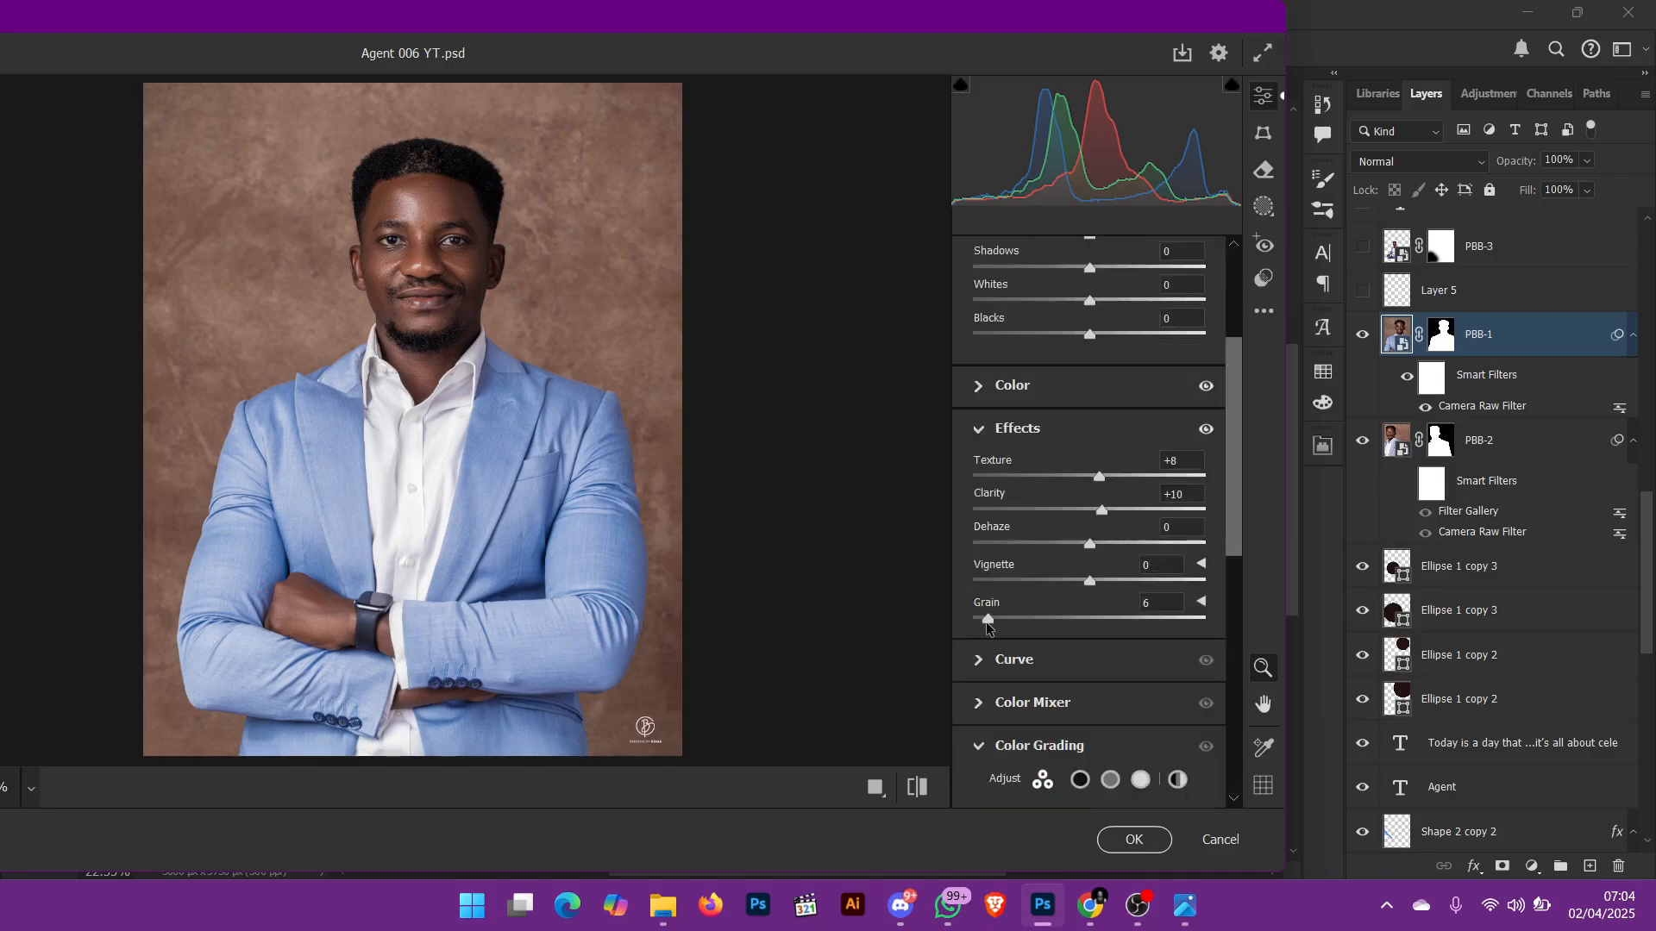
Step: Try a Grain value of 54 on PBB-1, inspect the face up close, and discard the Camera Raw changes
left_click_drag(988, 623, 1085, 630)
left_click_drag(425, 206, 621, 431)
mouse_move(1083, 622)
left_mouse_down()
mouse_move(871, 636)
mouse_move(1242, 639)
mouse_move(1099, 639)
left_mouse_up()
left_click(1219, 841)
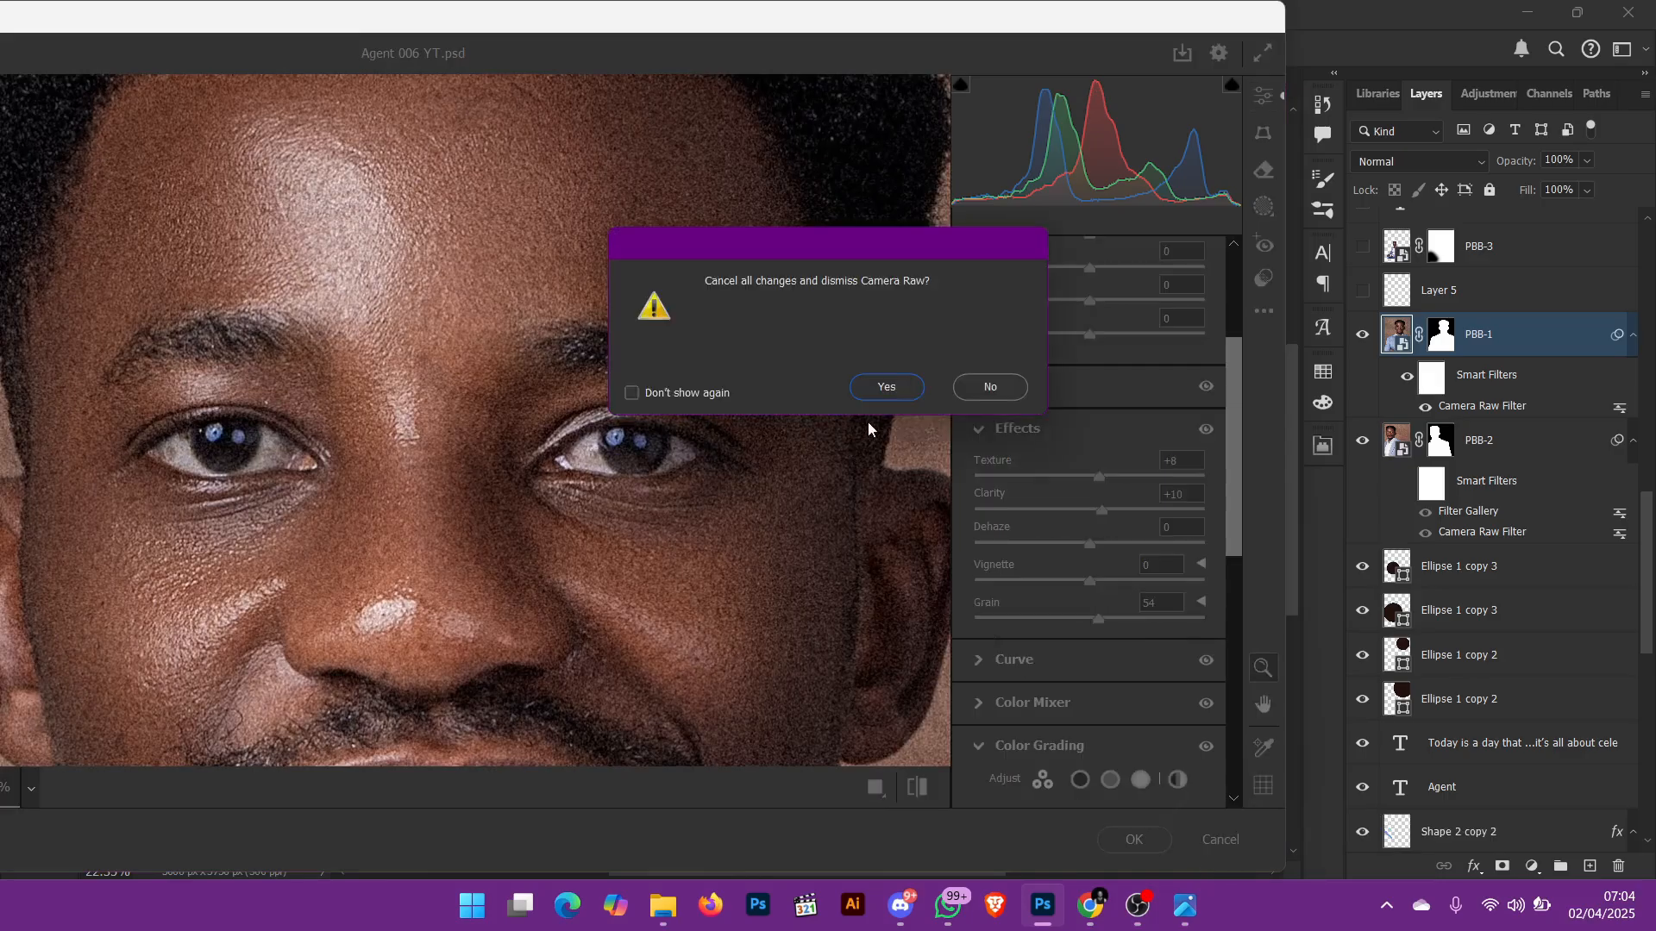
left_click(887, 386)
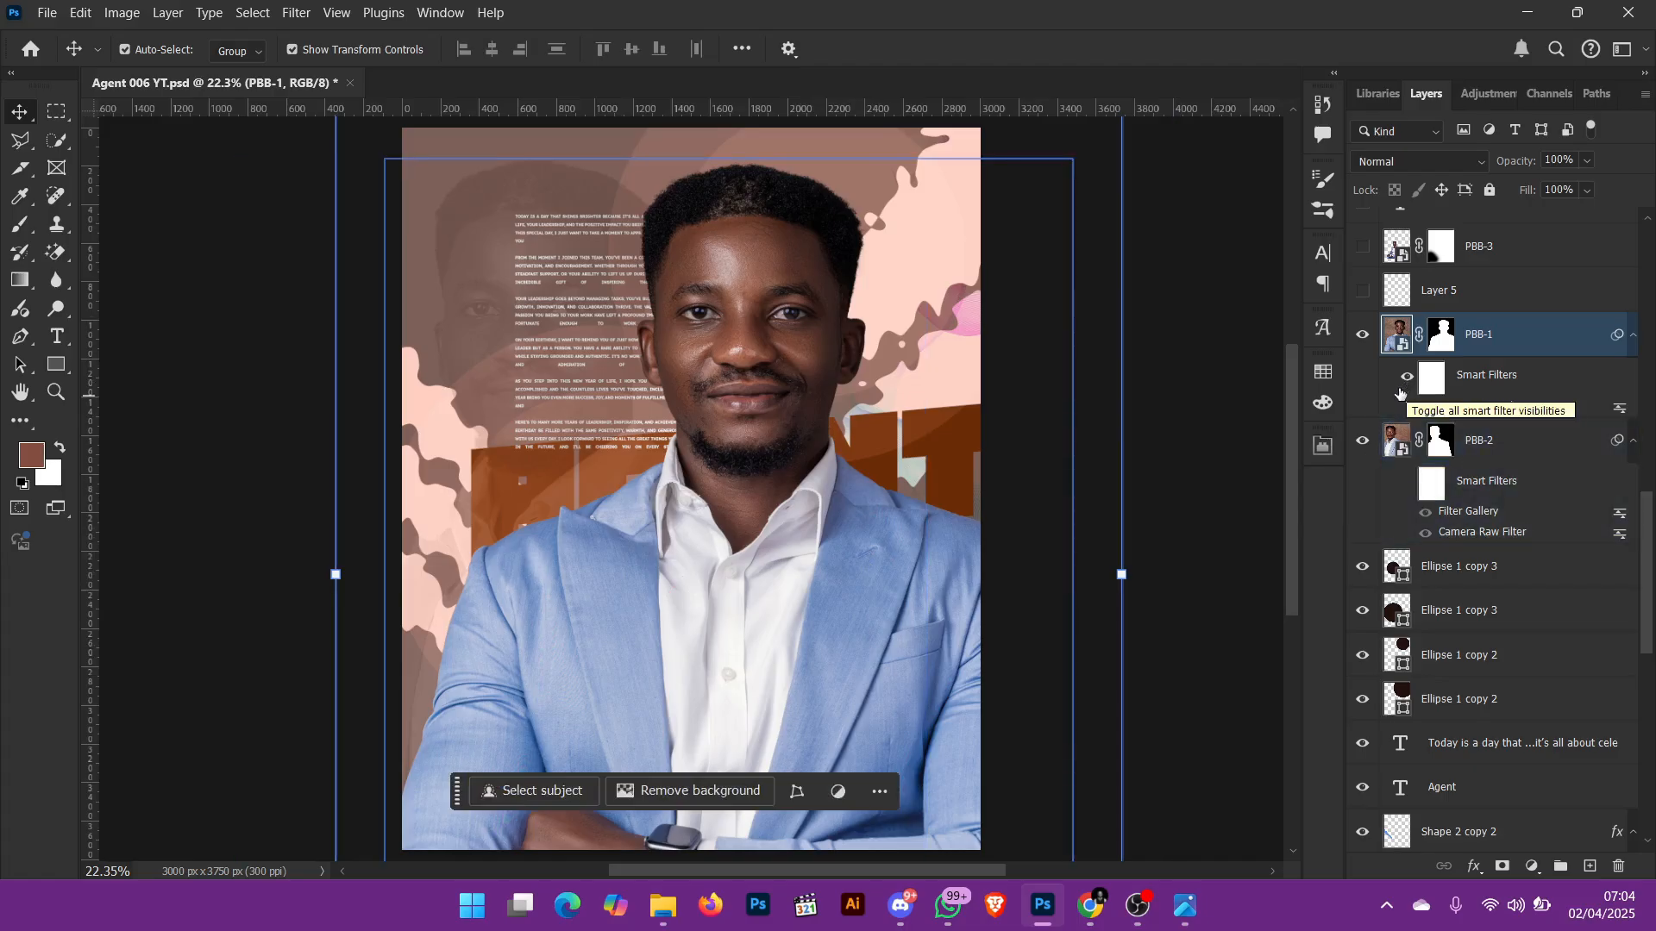
Step: Show Layer 5 above the PBB-1 portrait and select only that layer
scroll(1389, 393, "up", 1)
left_click(1363, 395)
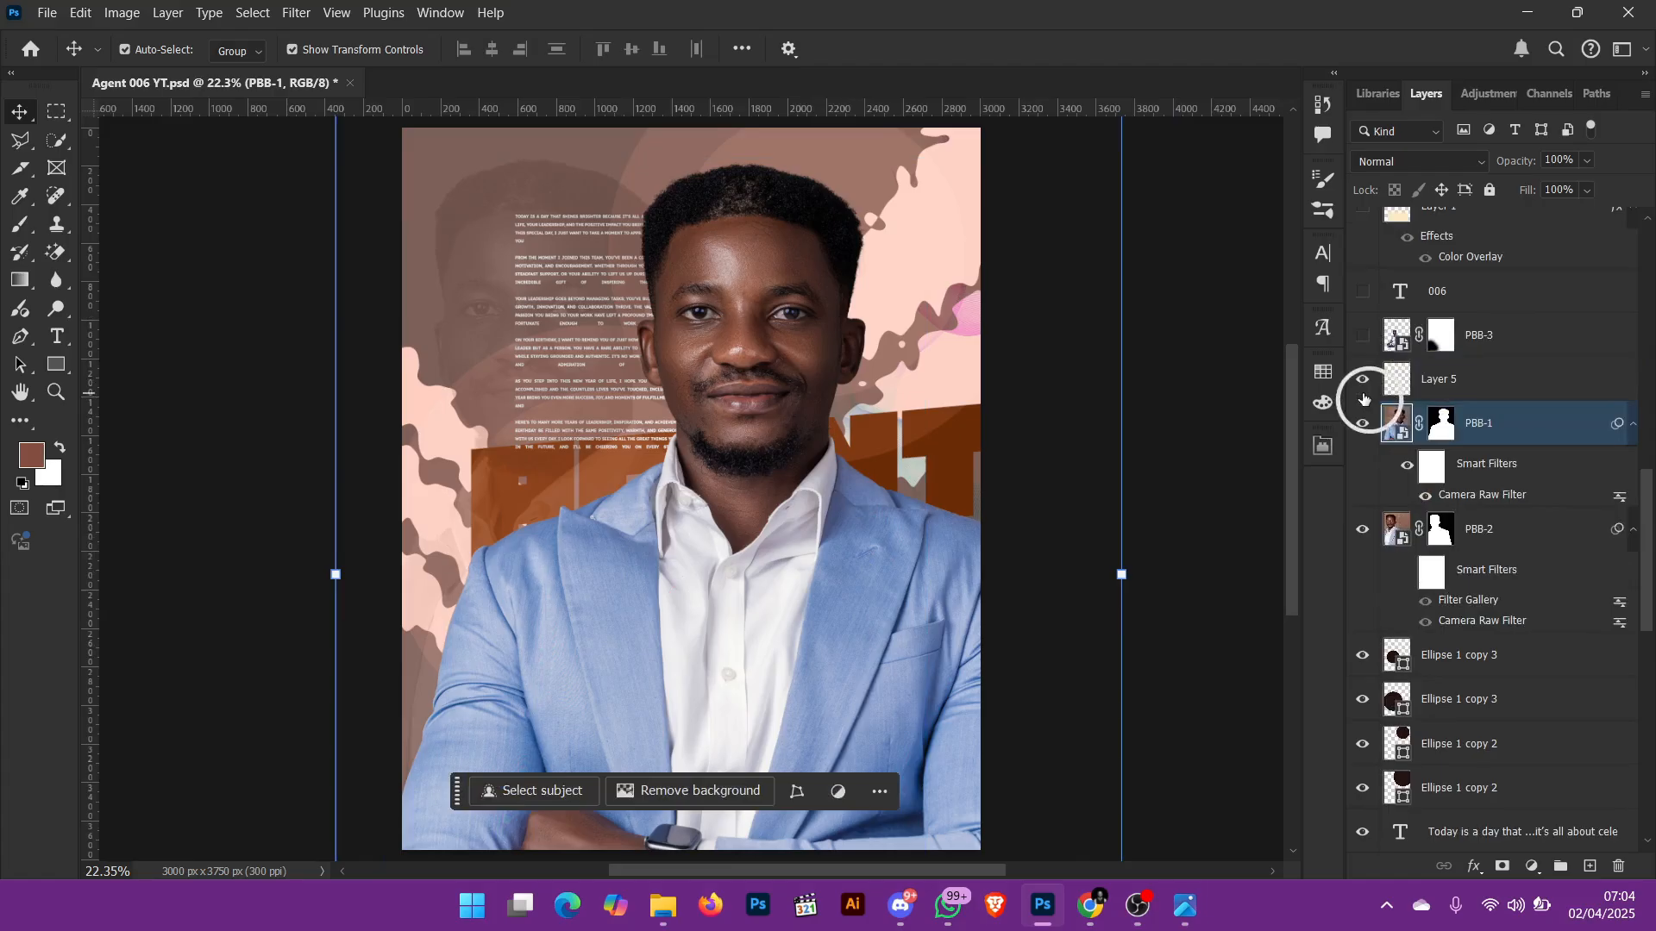
left_click(1512, 396, "shift")
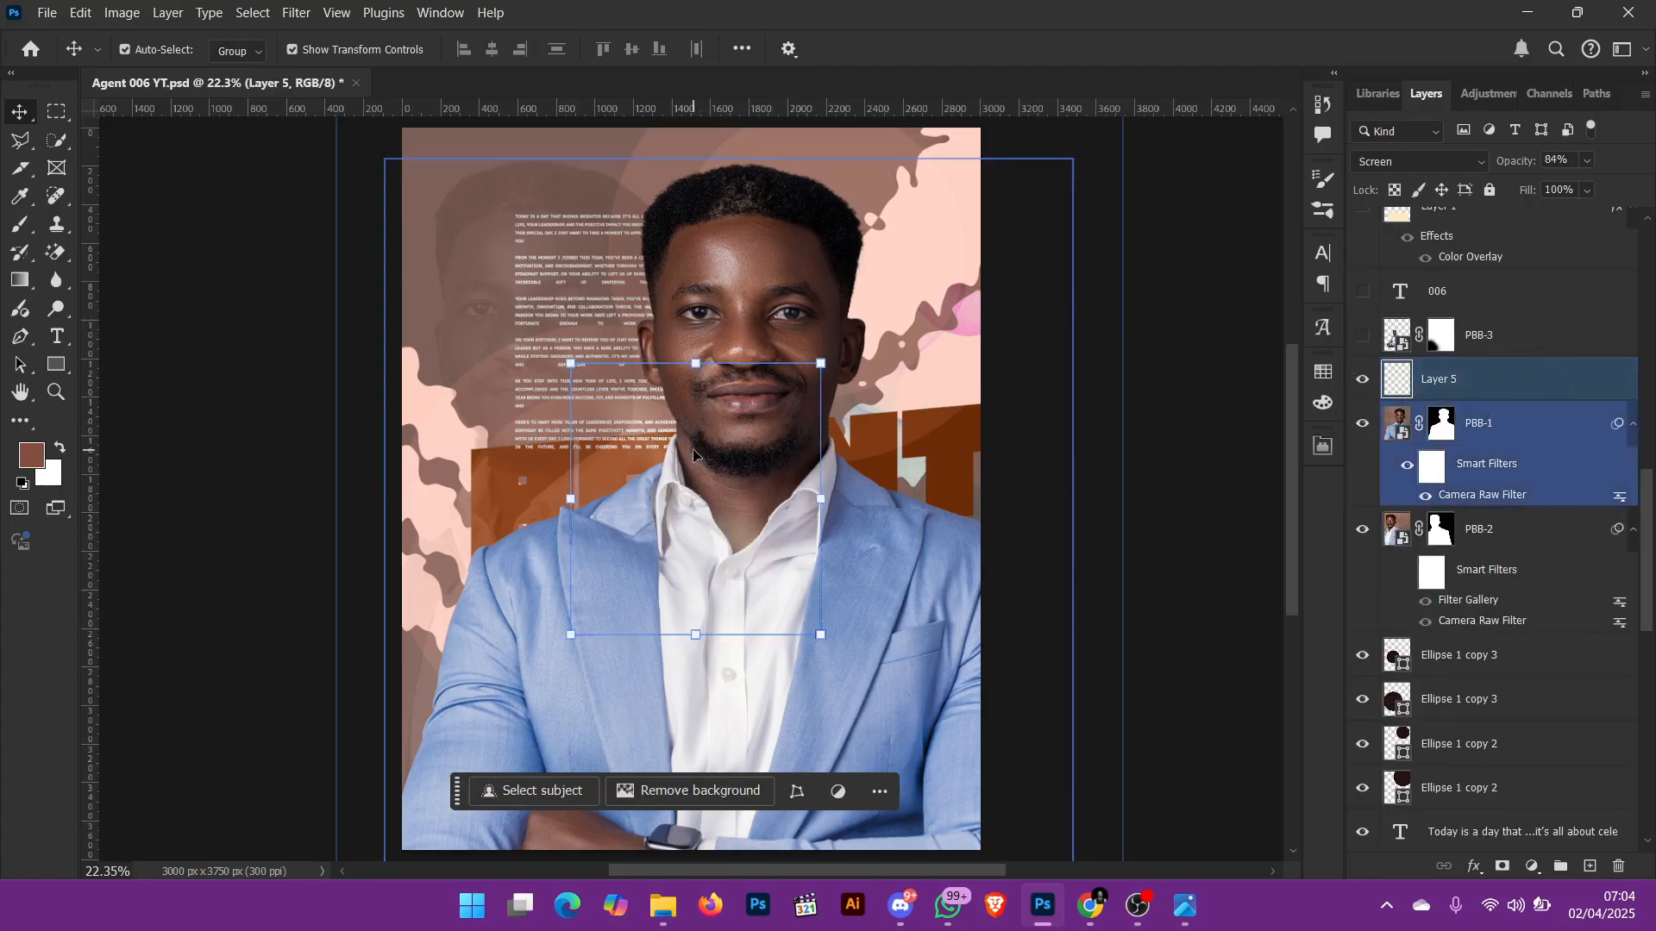
left_click(1635, 380)
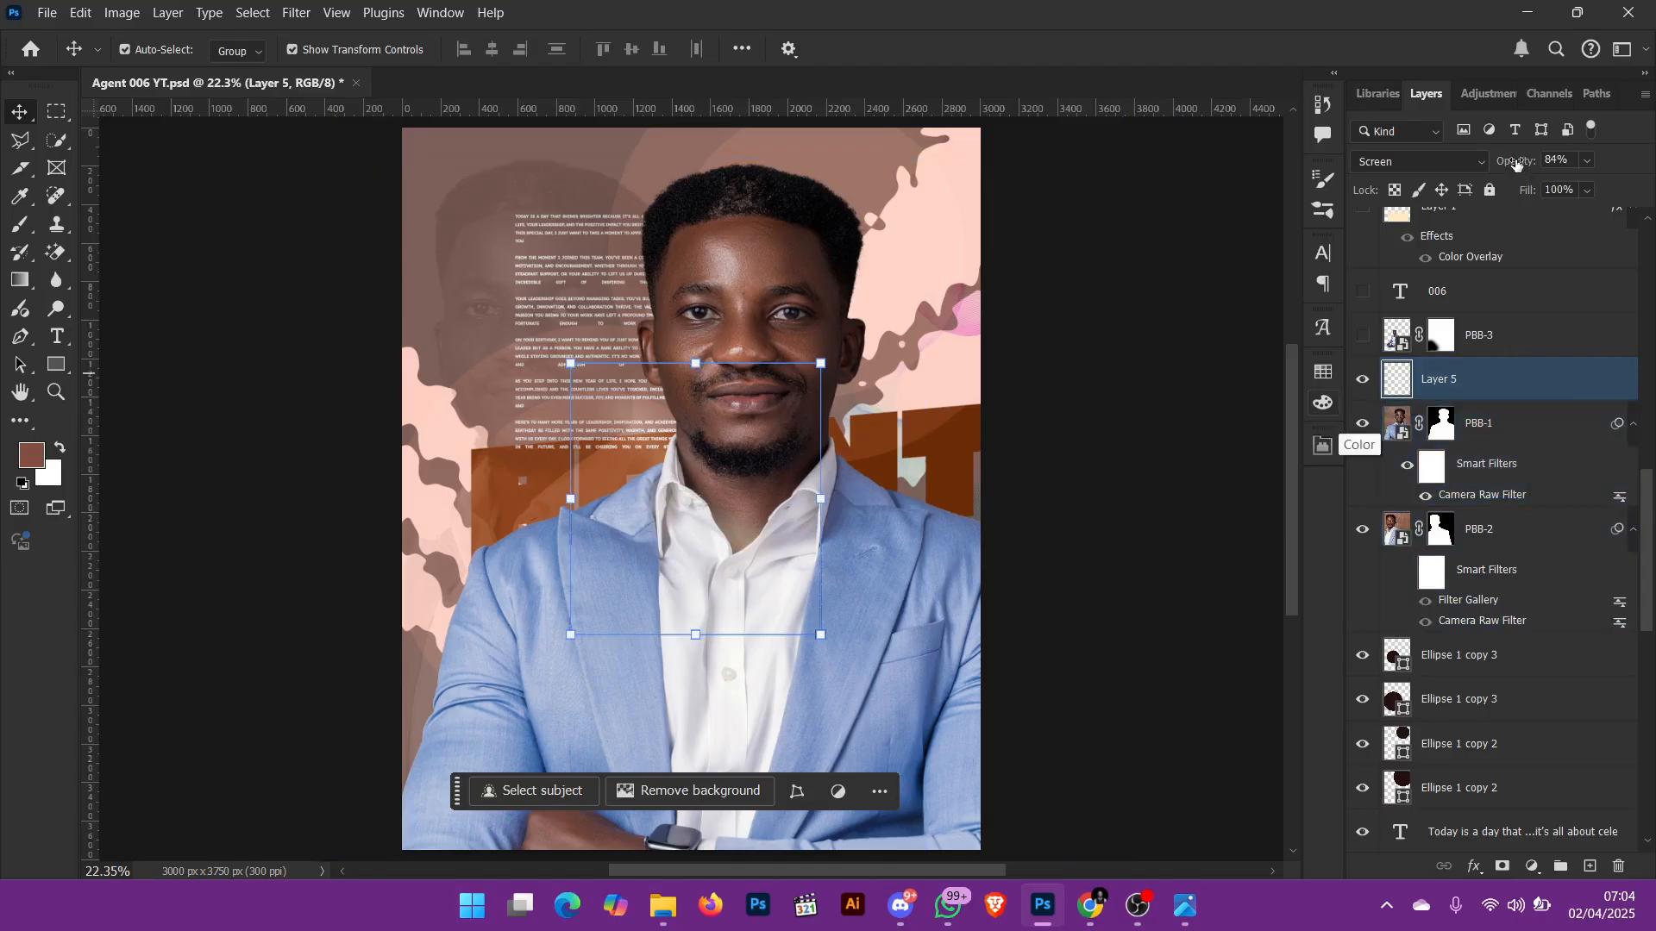
Step: Set Layer 5's opacity to 100% and compare Normal blend mode against Screen, keeping Screen
left_click_drag(1516, 165, 1612, 159)
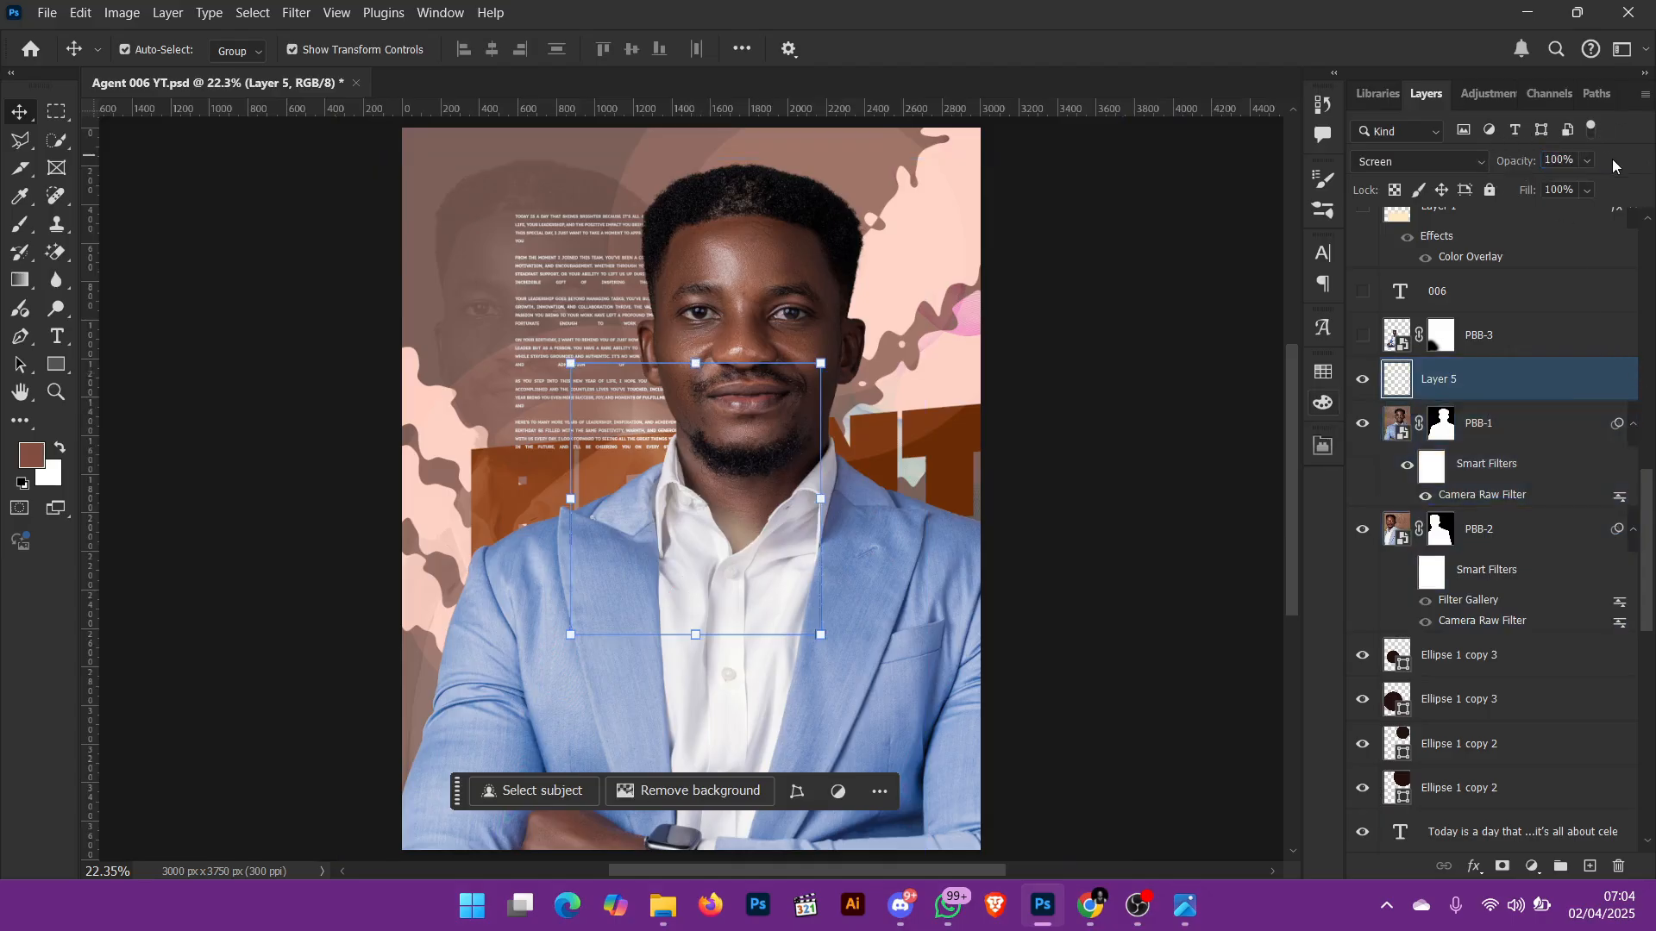
left_click(1410, 163)
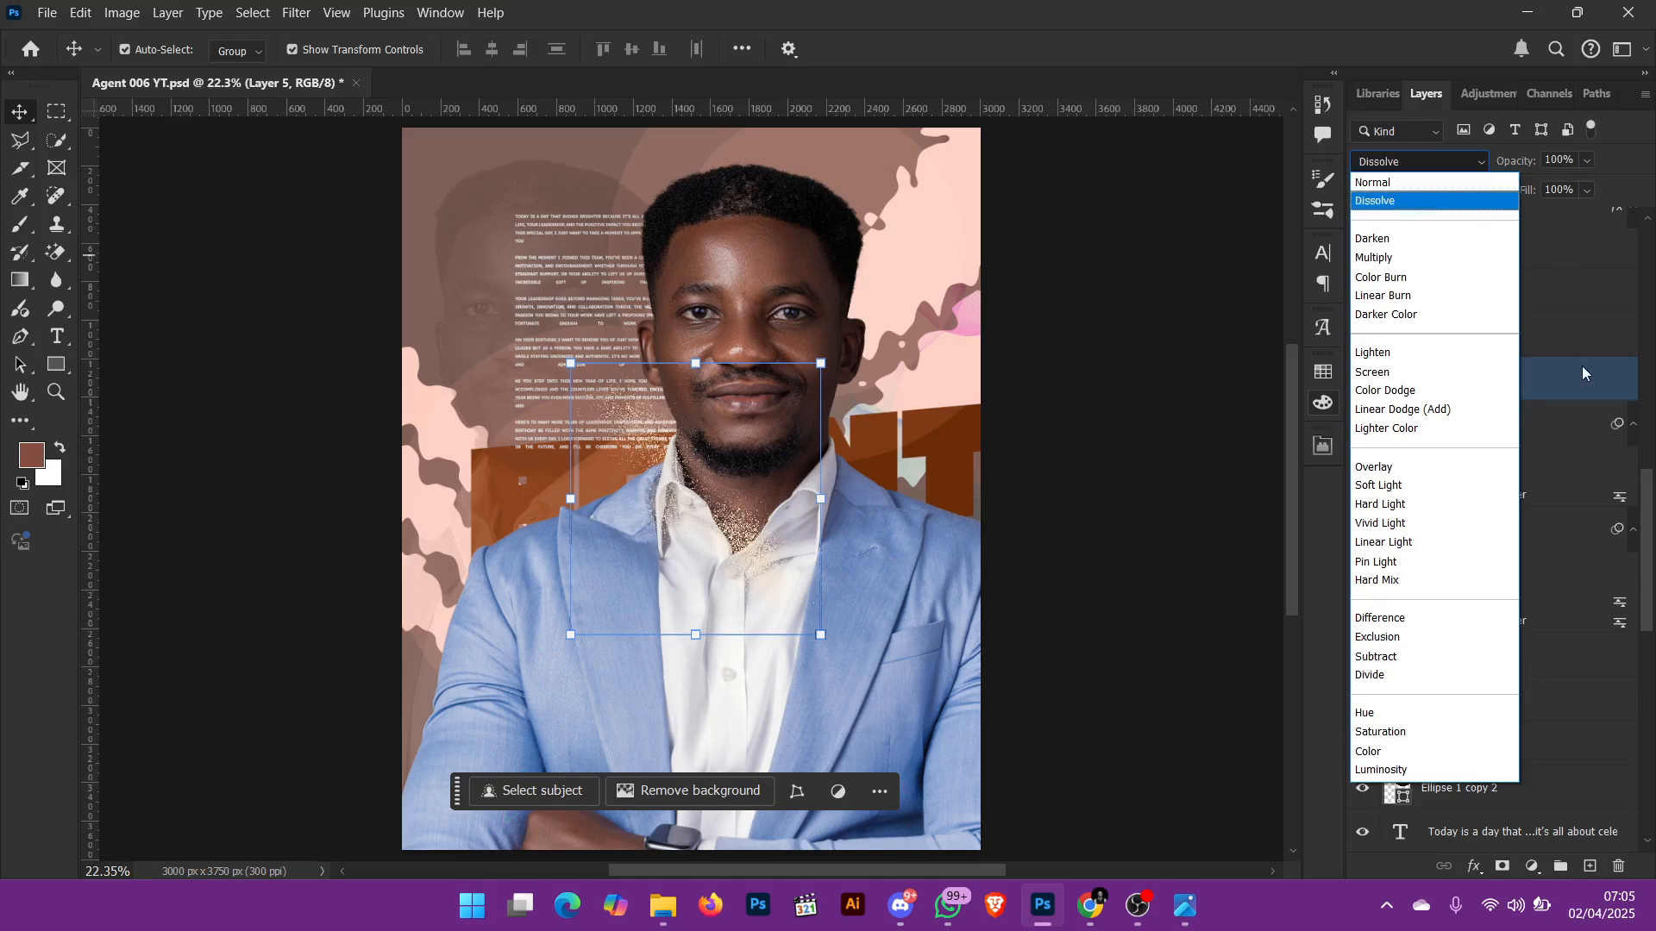
left_click(1580, 369)
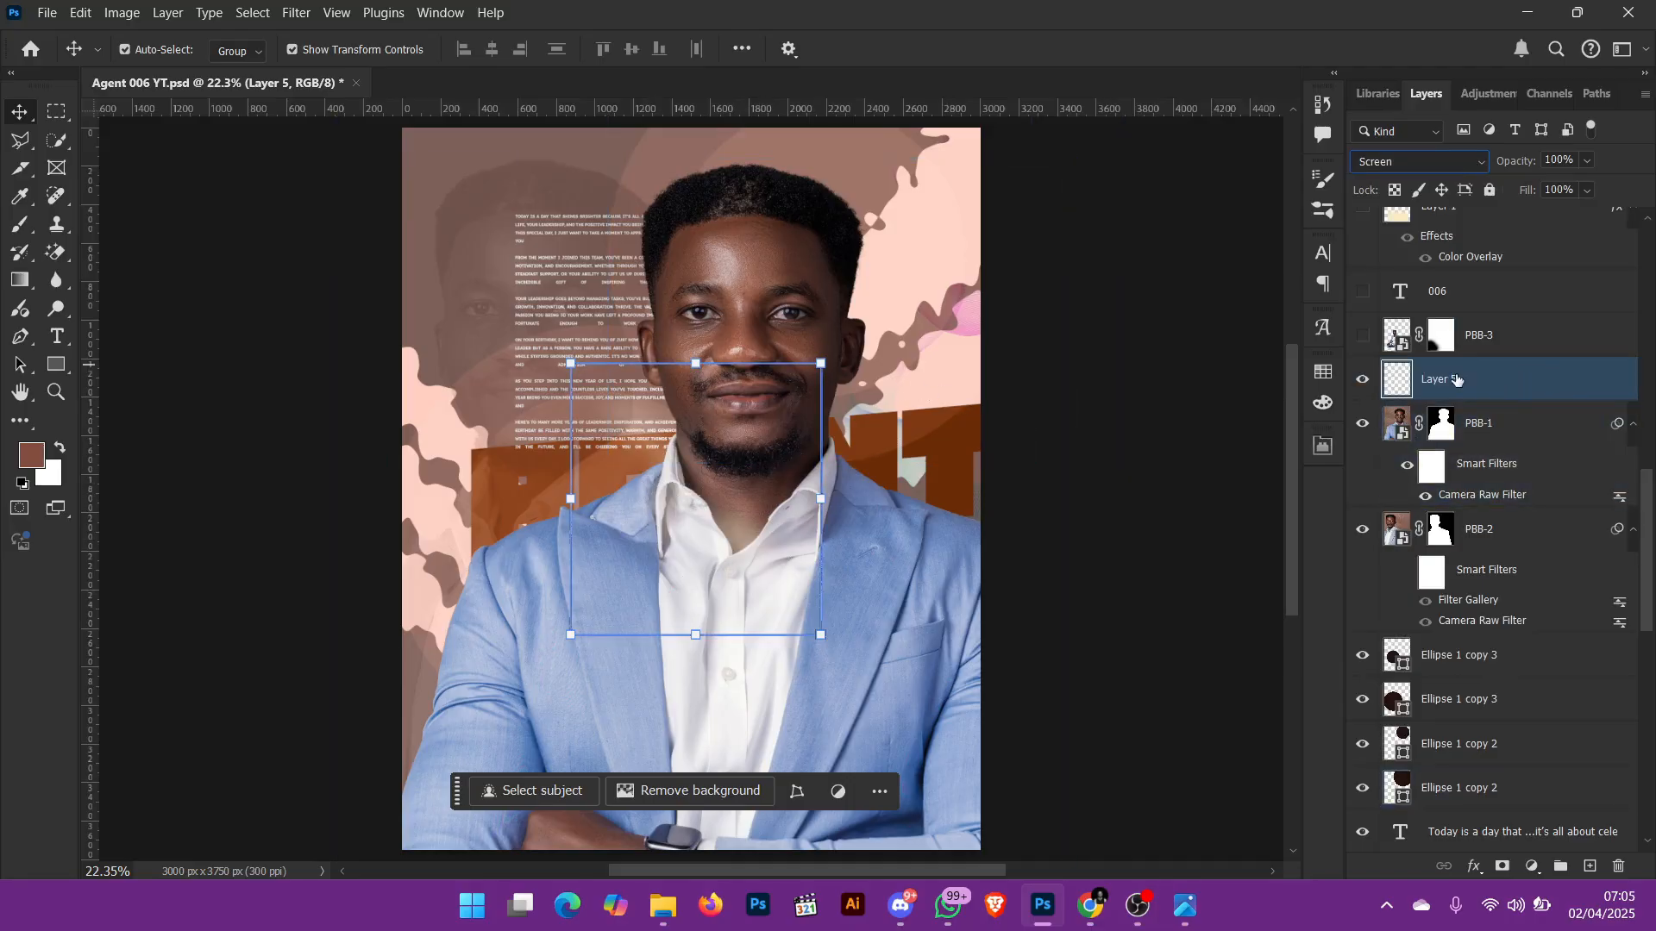
Step: Show the PBB-3 portrait layer and open its smart object contents with the face in close view
left_click(1363, 336)
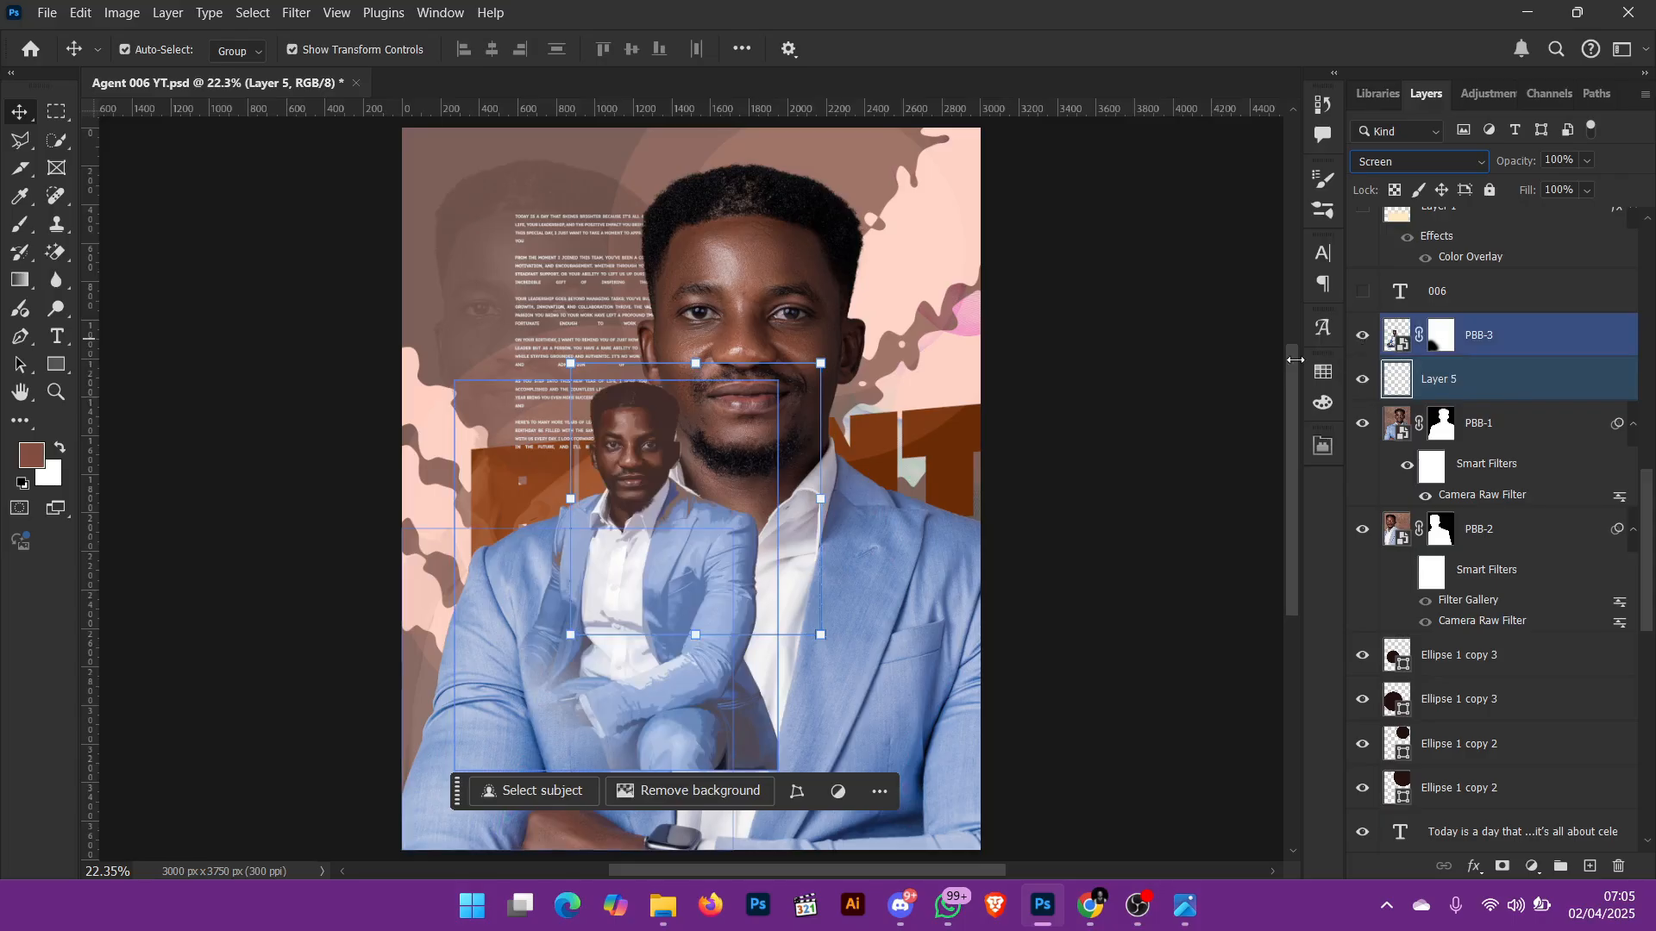
left_click(1505, 339)
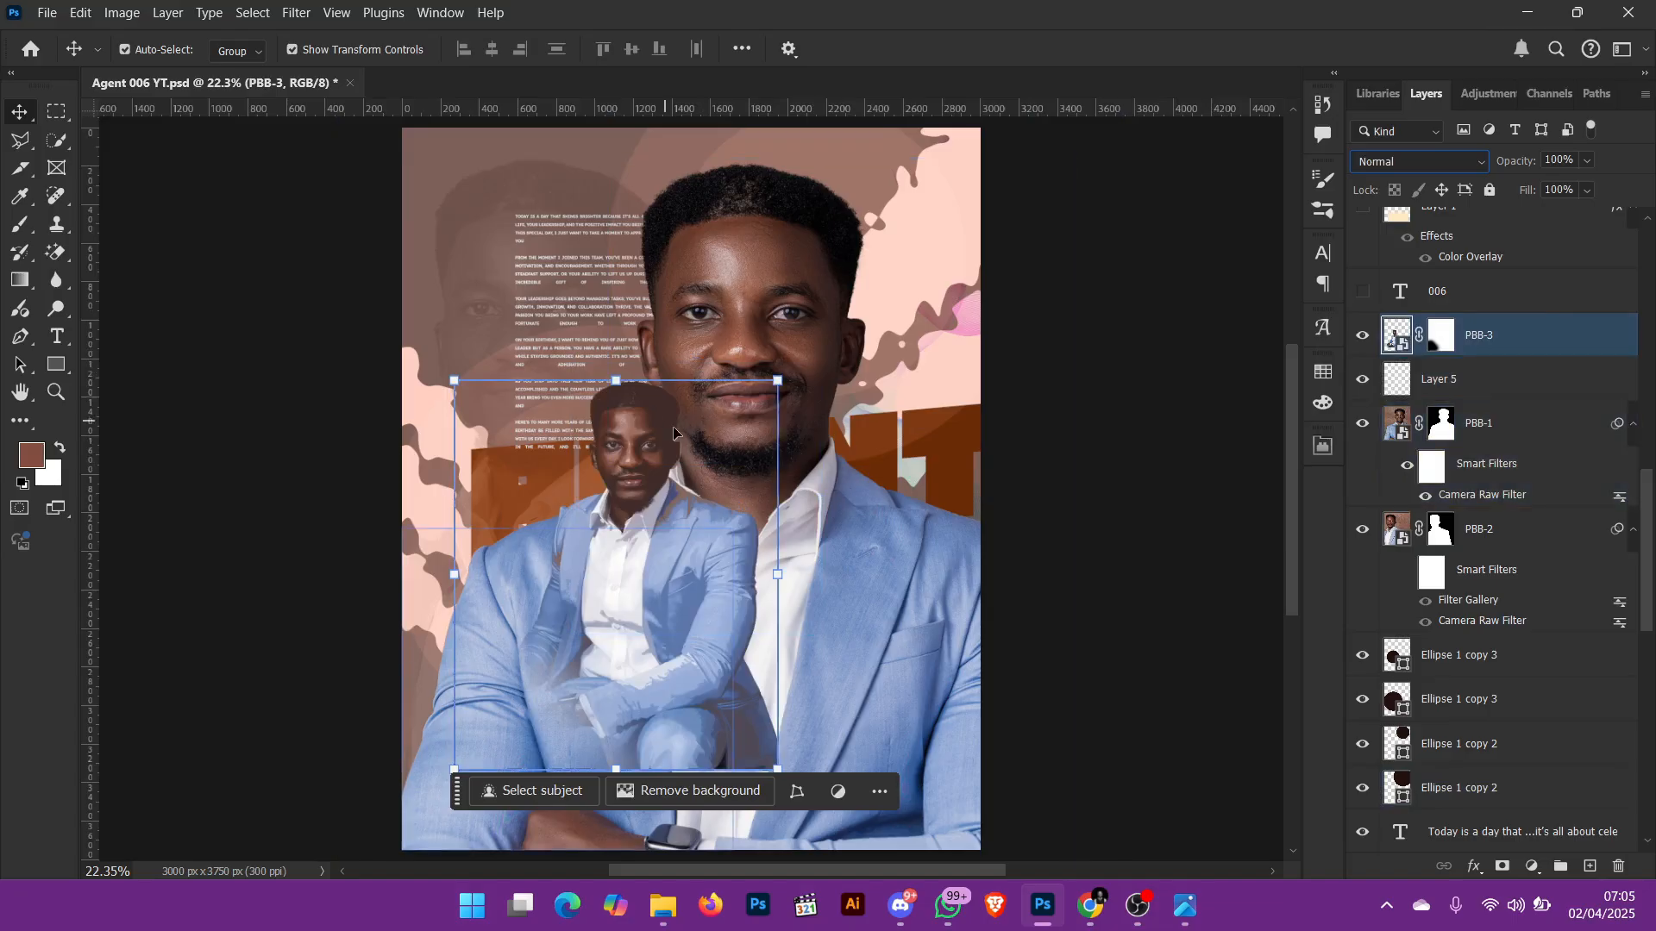
key("z")
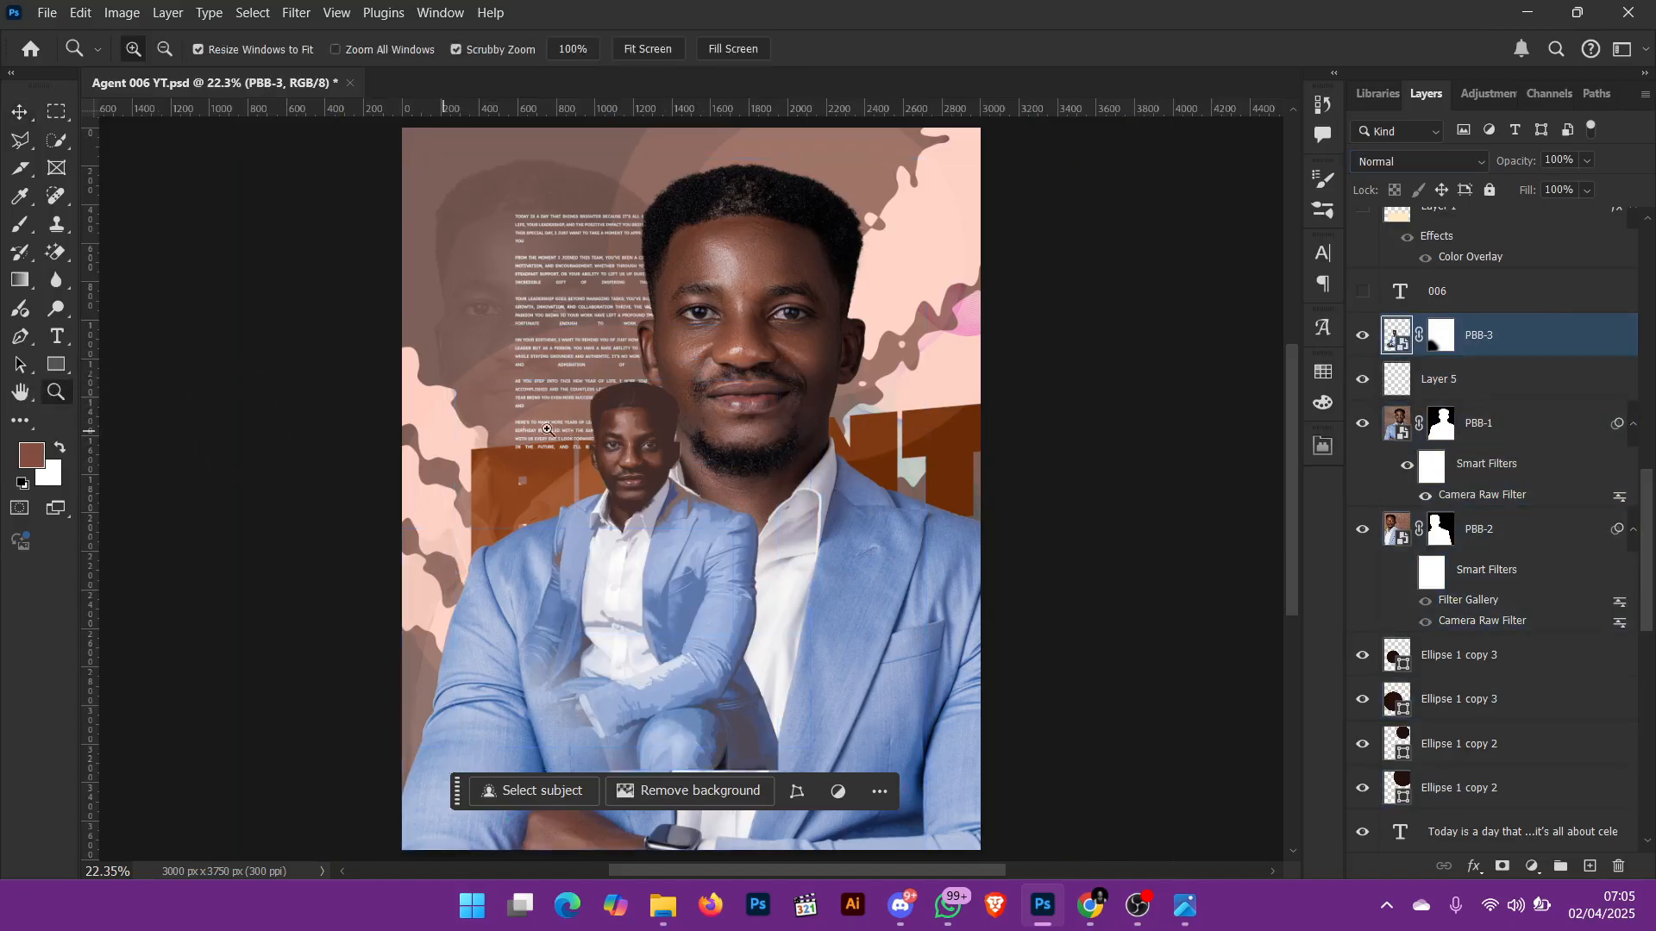
left_click_drag(628, 424, 832, 614)
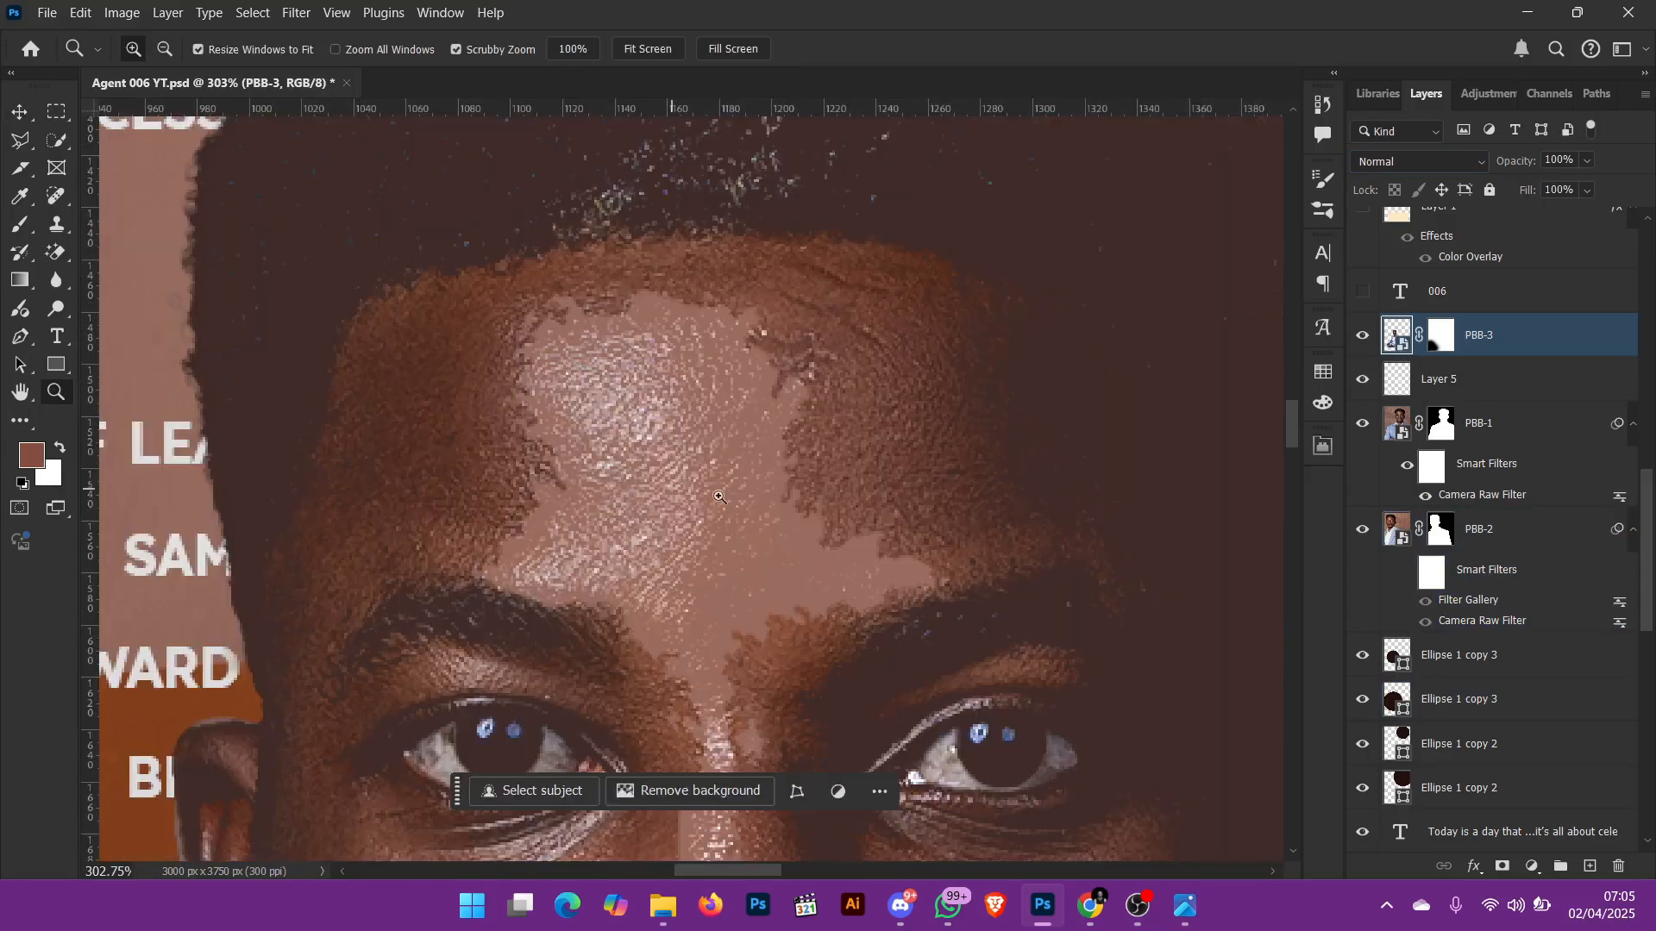
left_click_drag(806, 529, 717, 484)
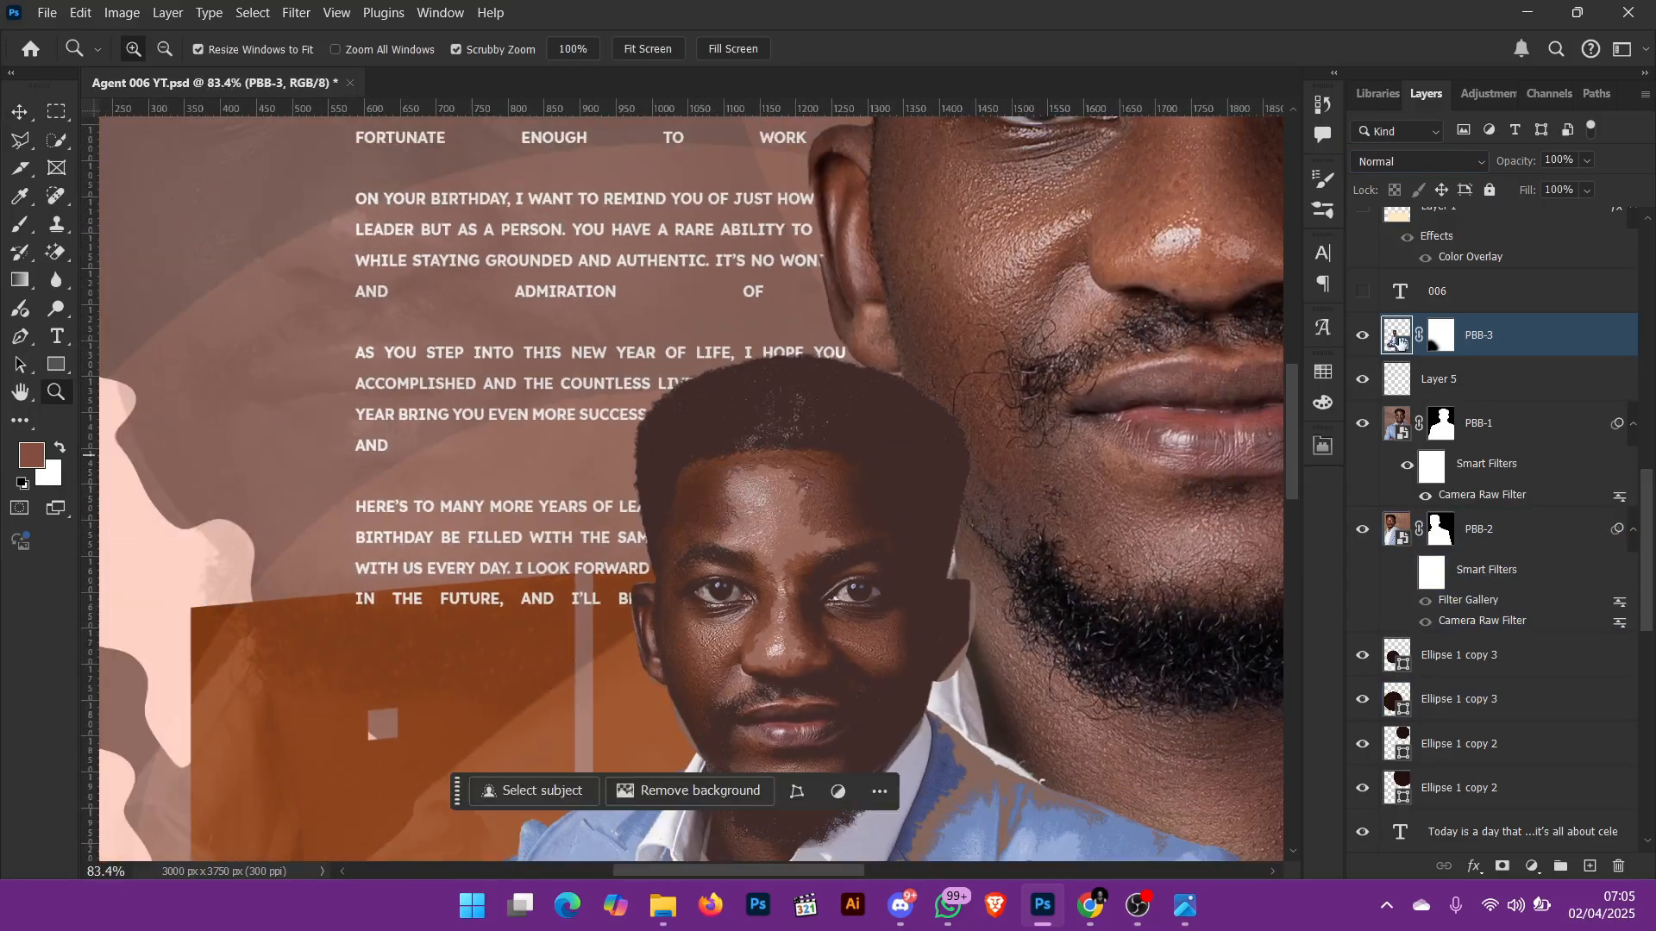
double_click(1399, 337)
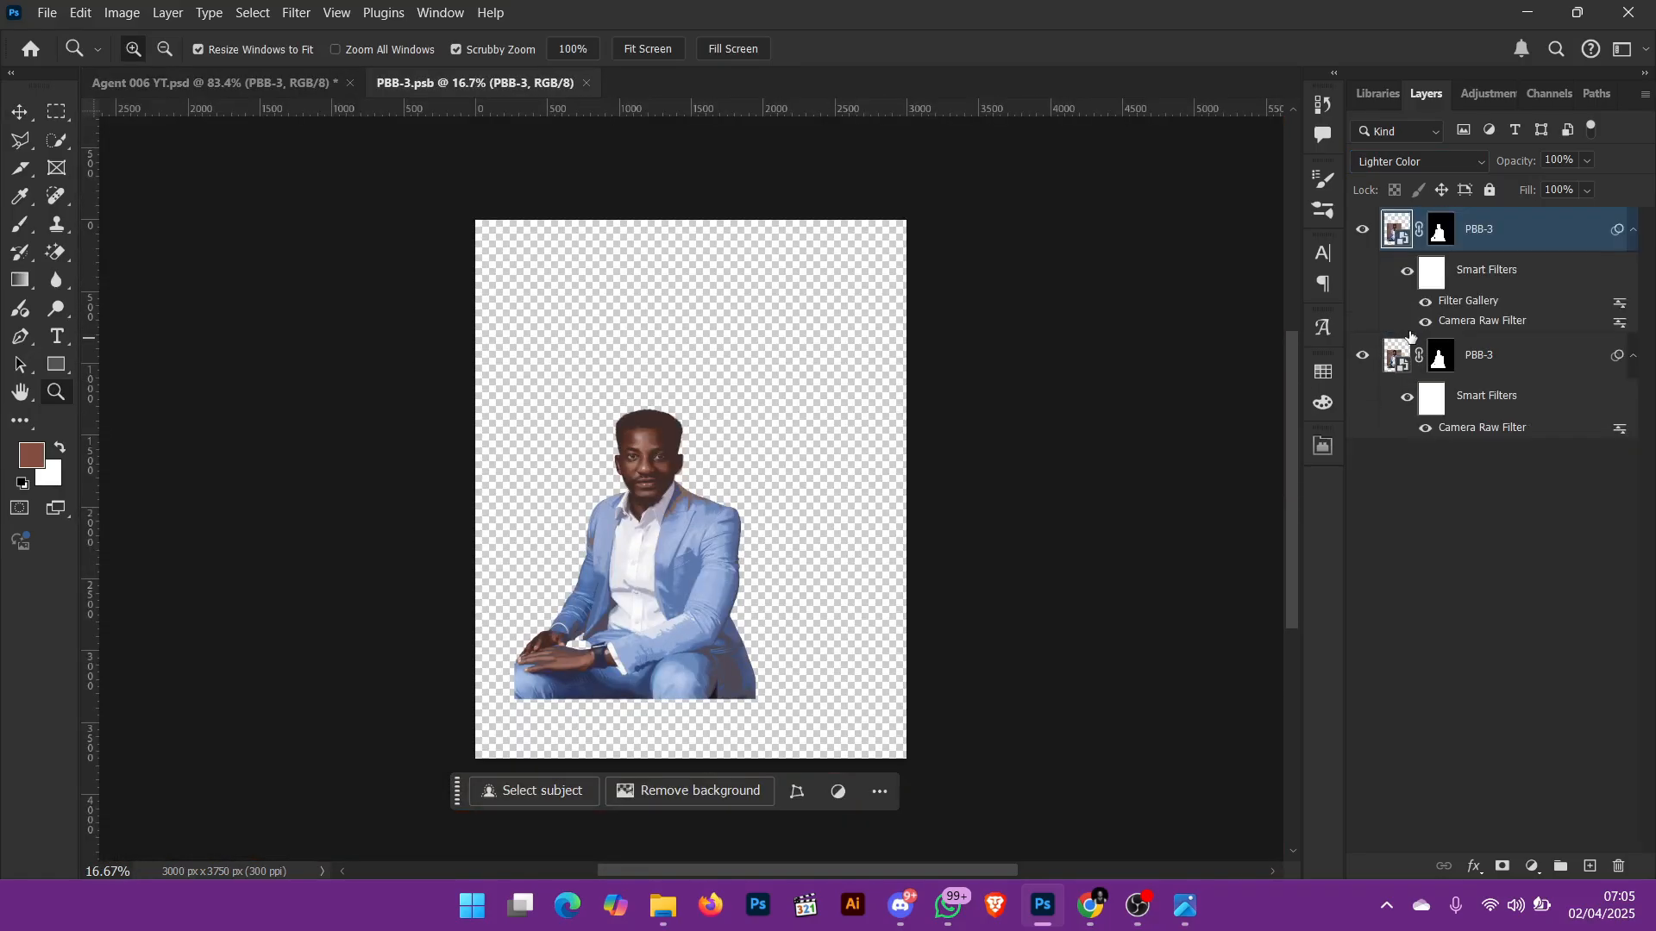
left_click_drag(614, 439, 867, 558)
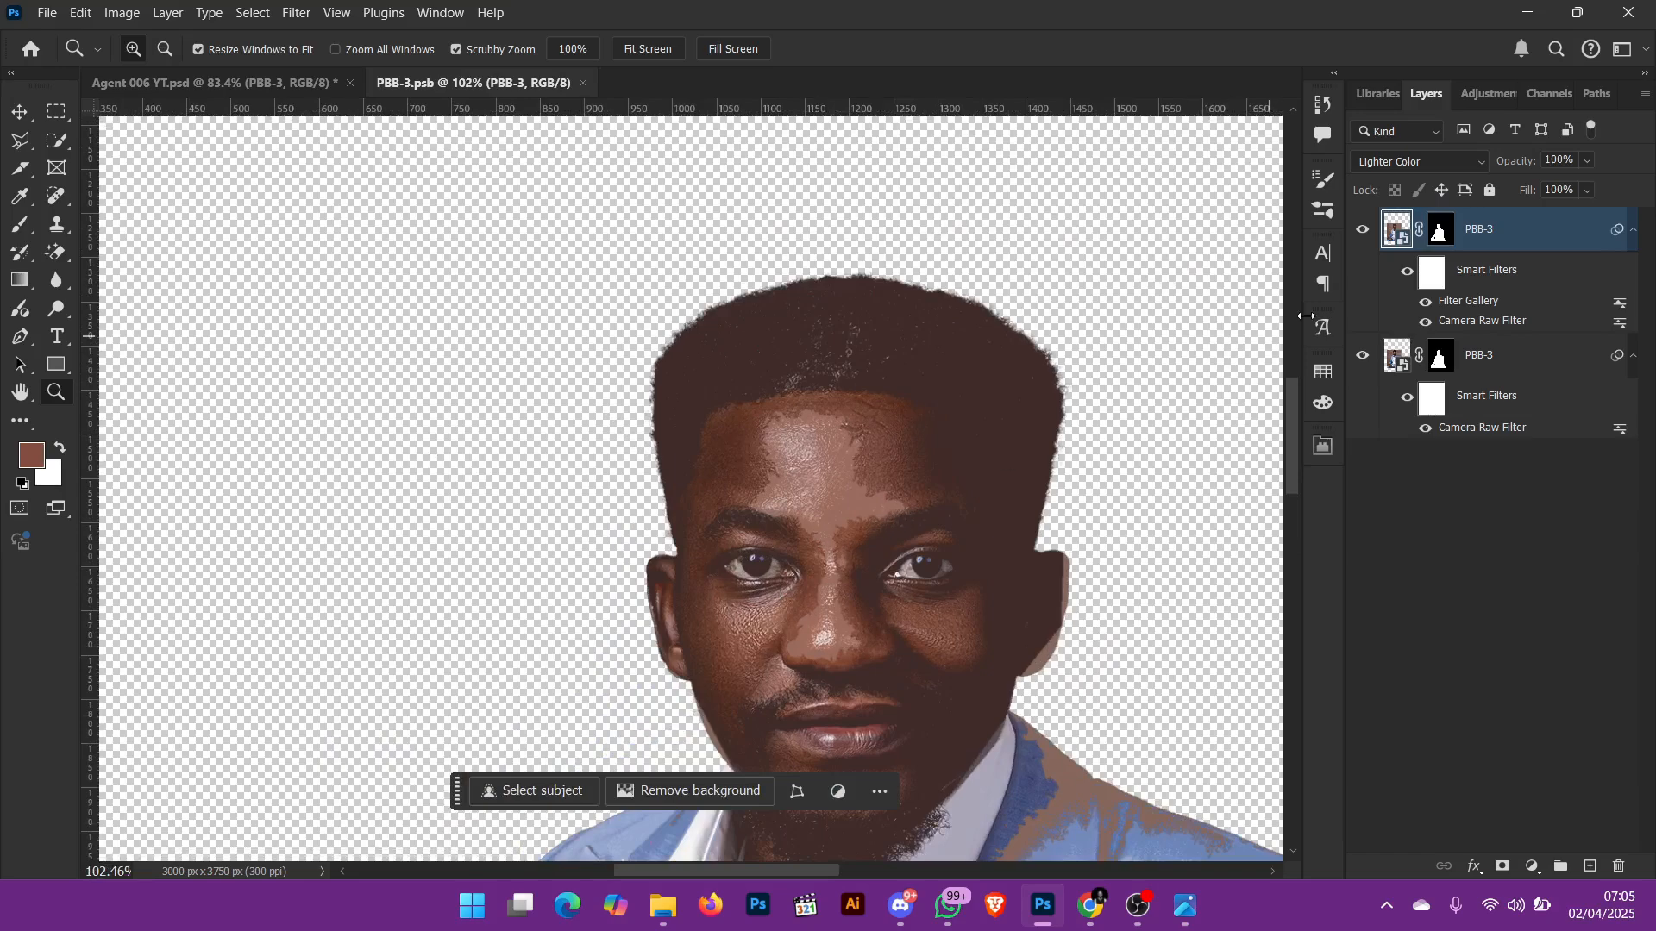
Step: Switch off the Filter Gallery on the upper PBB-3 copy to inspect the portrait without that effect
left_click(1426, 303)
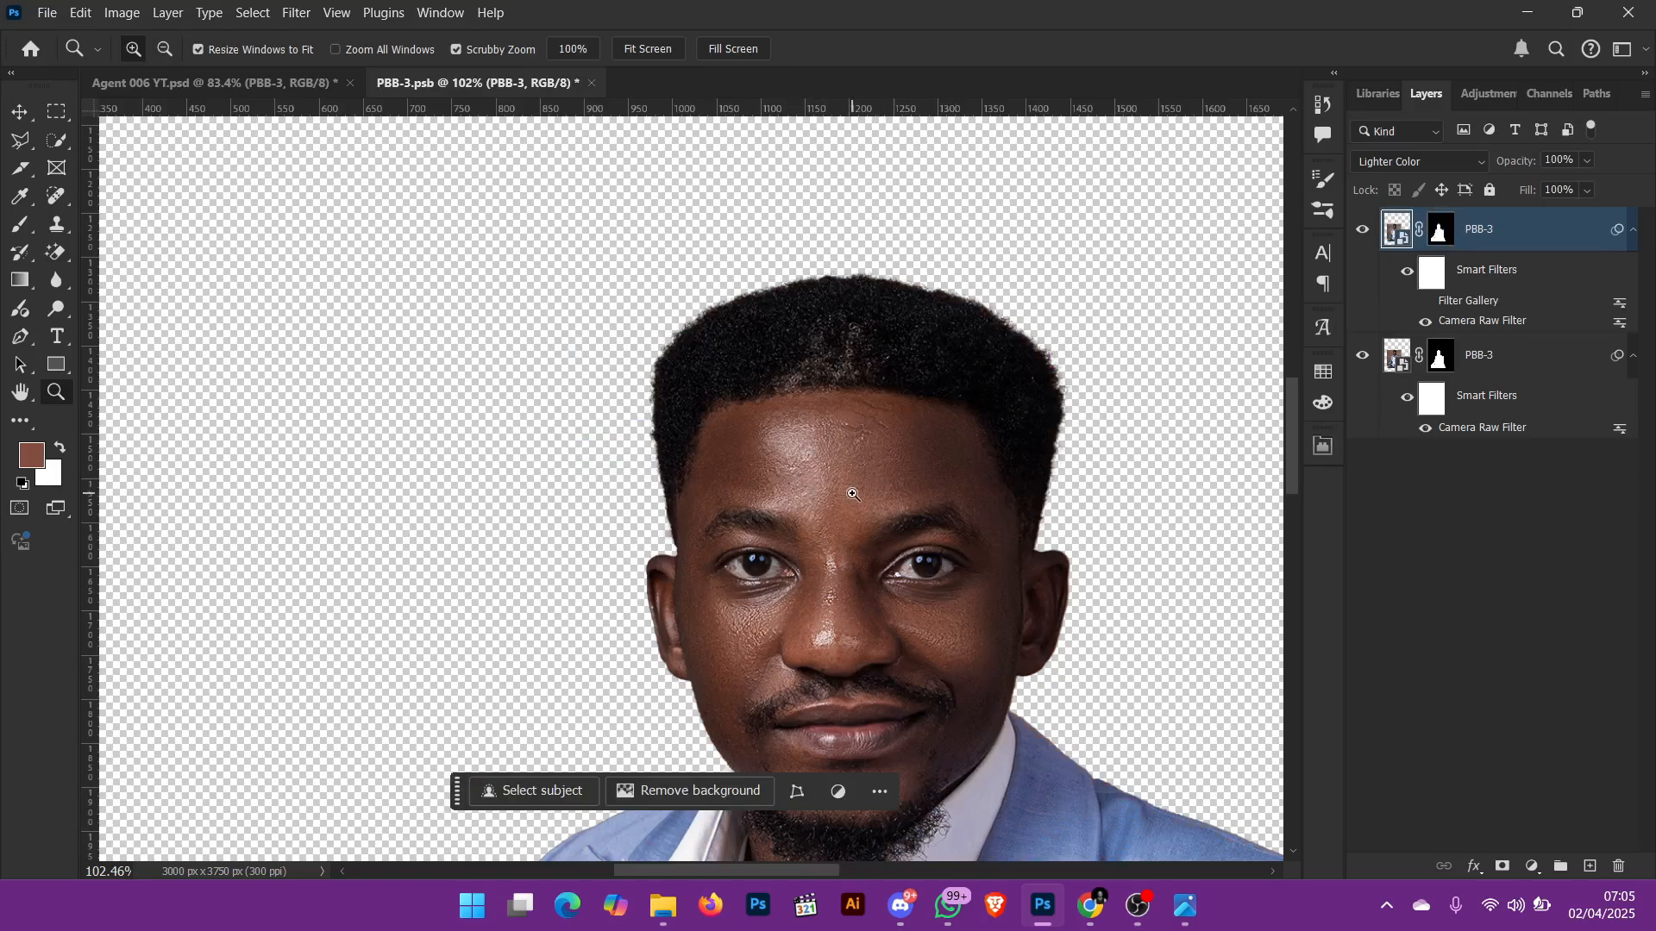
key("ctrl+equal")
key("ctrl+minus")
key("ctrl+minus")
key("ctrl+minus")
key("ctrl+minus")
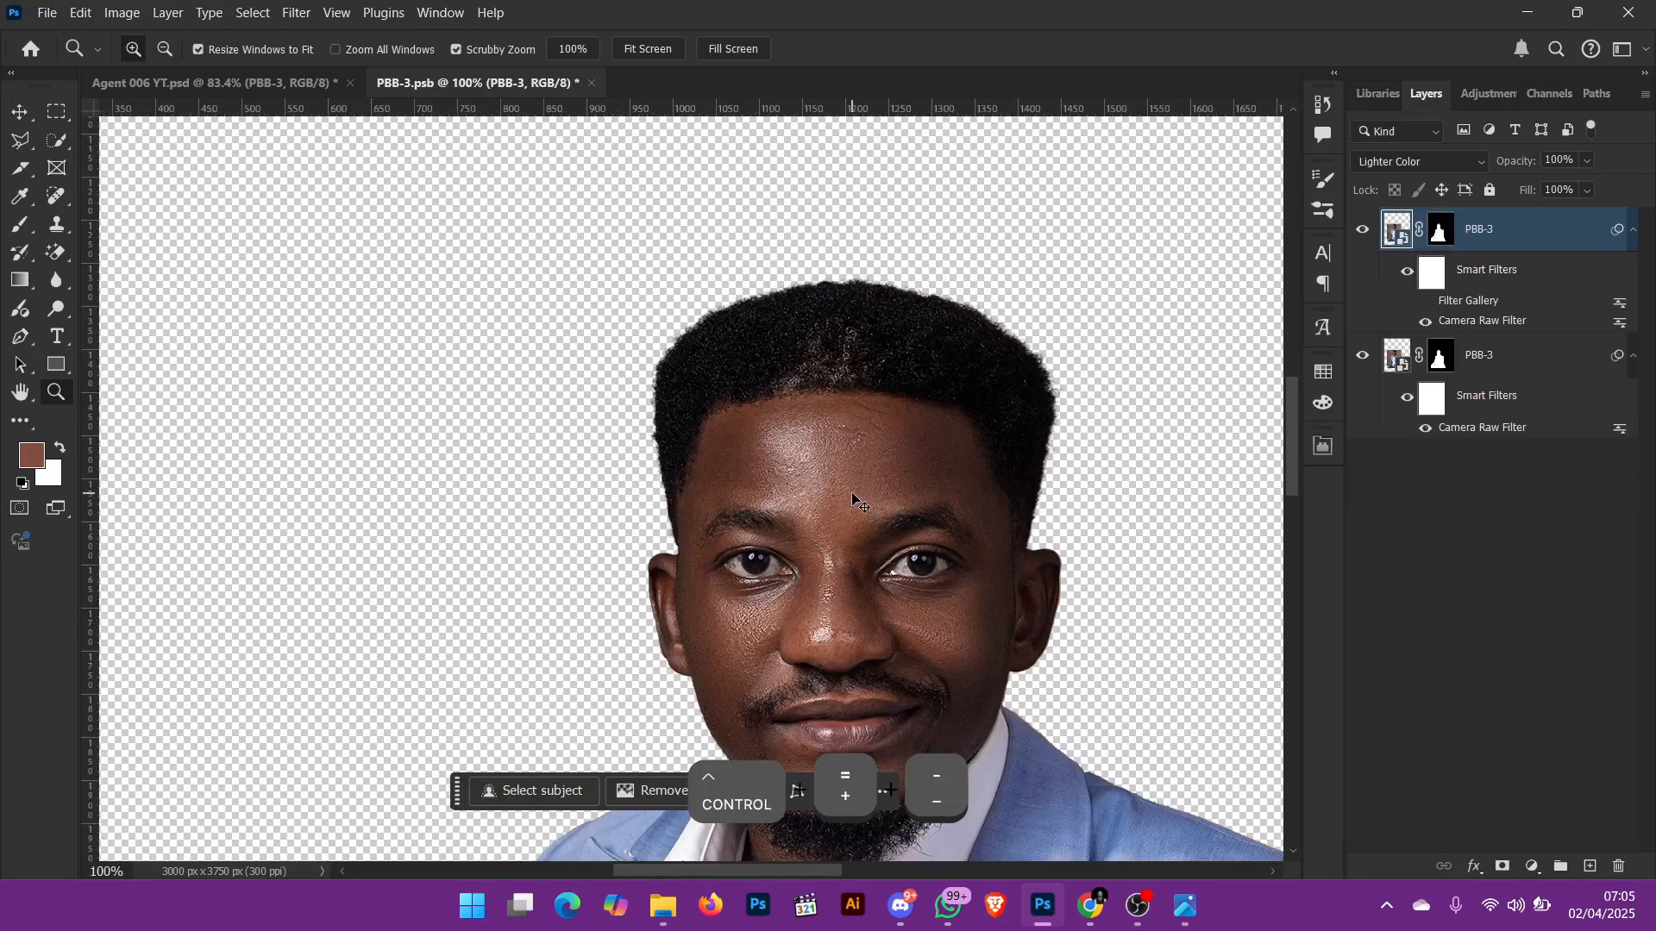
key("ctrl+equal")
key("ctrl+equal")
key("ctrl+equal")
key("ctrl+equal")
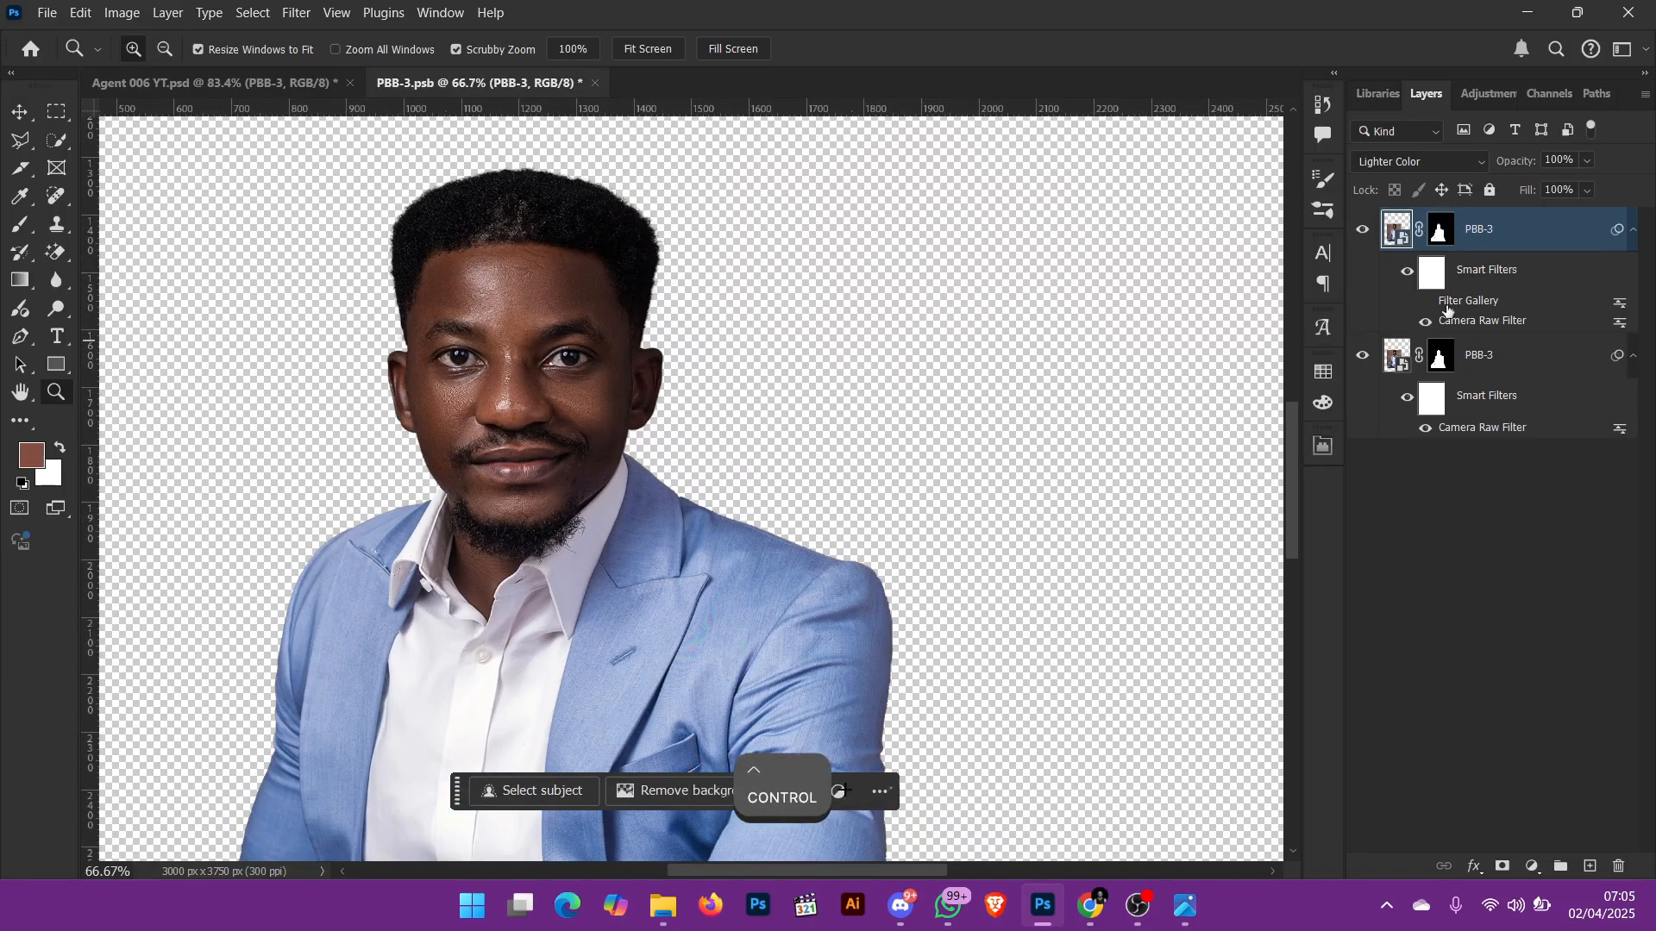
Step: Toggle all smart filters of the upper PBB-3 copy off and on to compare, and re-enable its Filter Gallery
left_click(1407, 272)
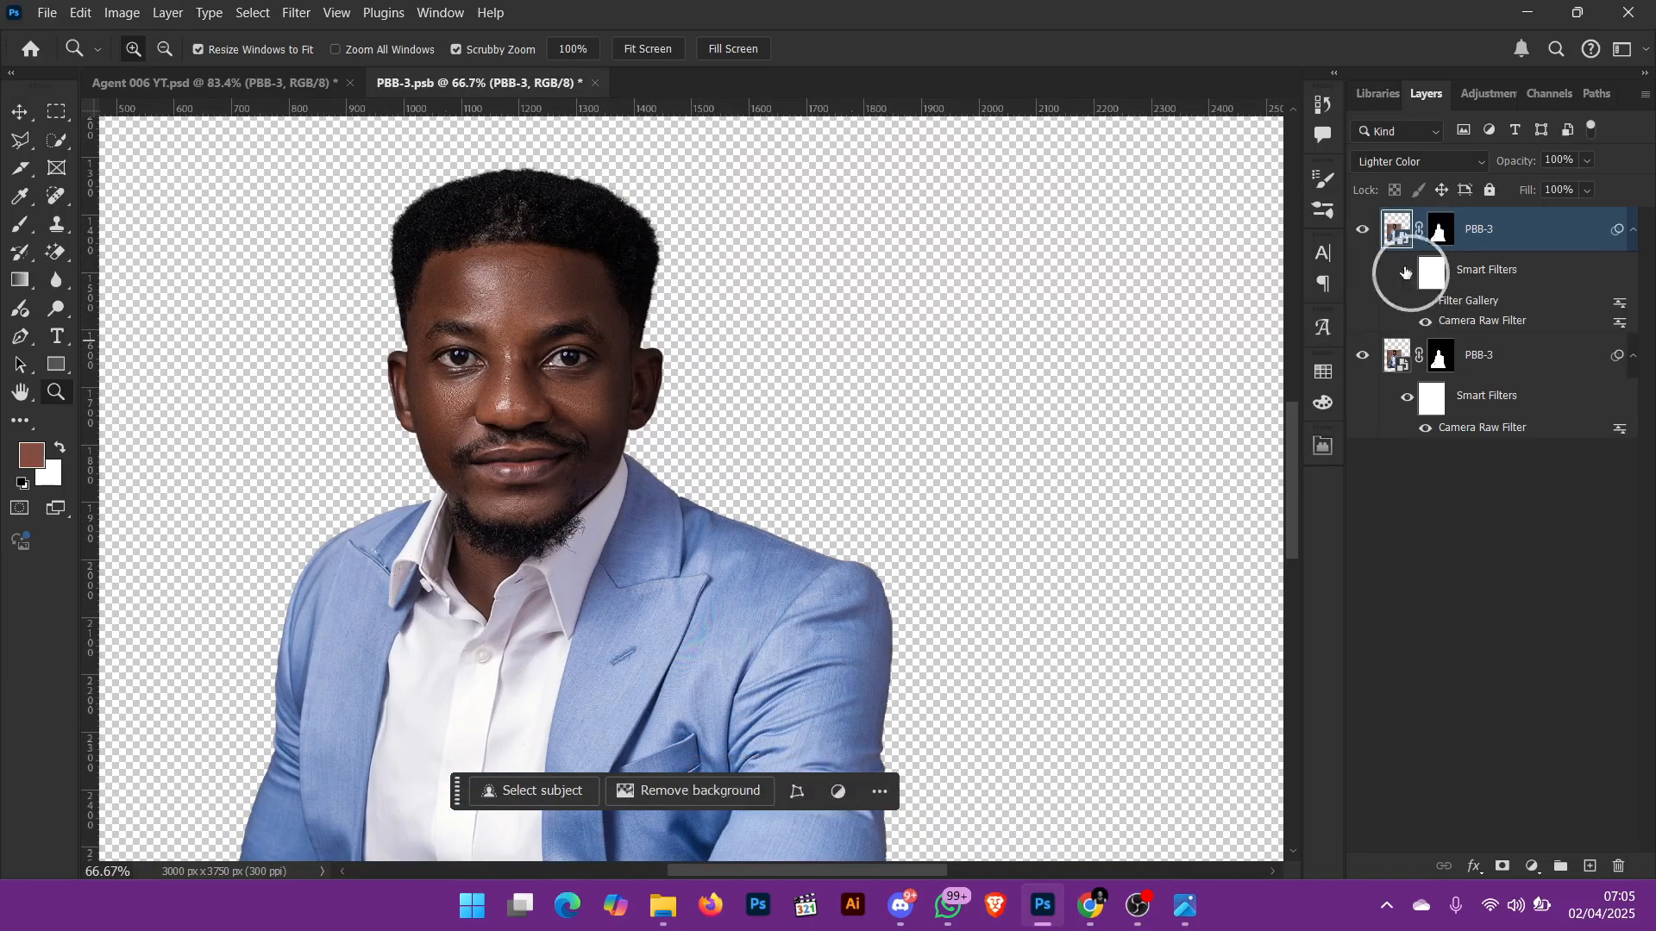
mouse_move(486, 305)
left_mouse_down()
mouse_move(543, 355)
mouse_move(540, 328)
mouse_move(490, 328)
left_mouse_up()
scroll(706, 588, "down", 3)
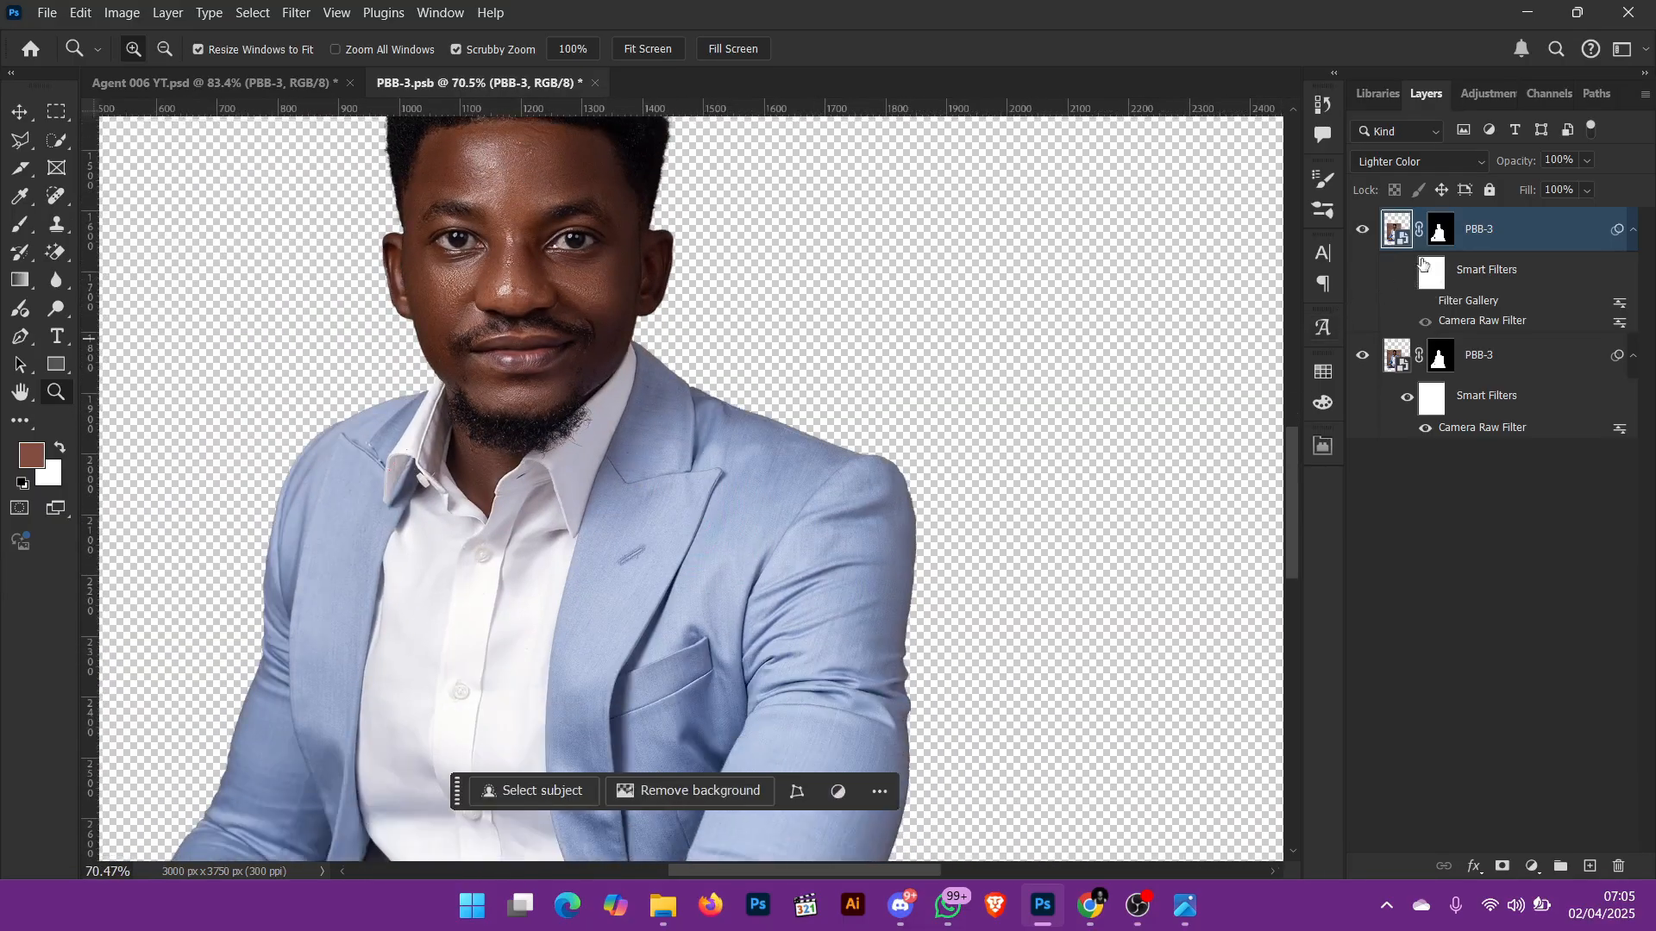
left_click(1406, 272)
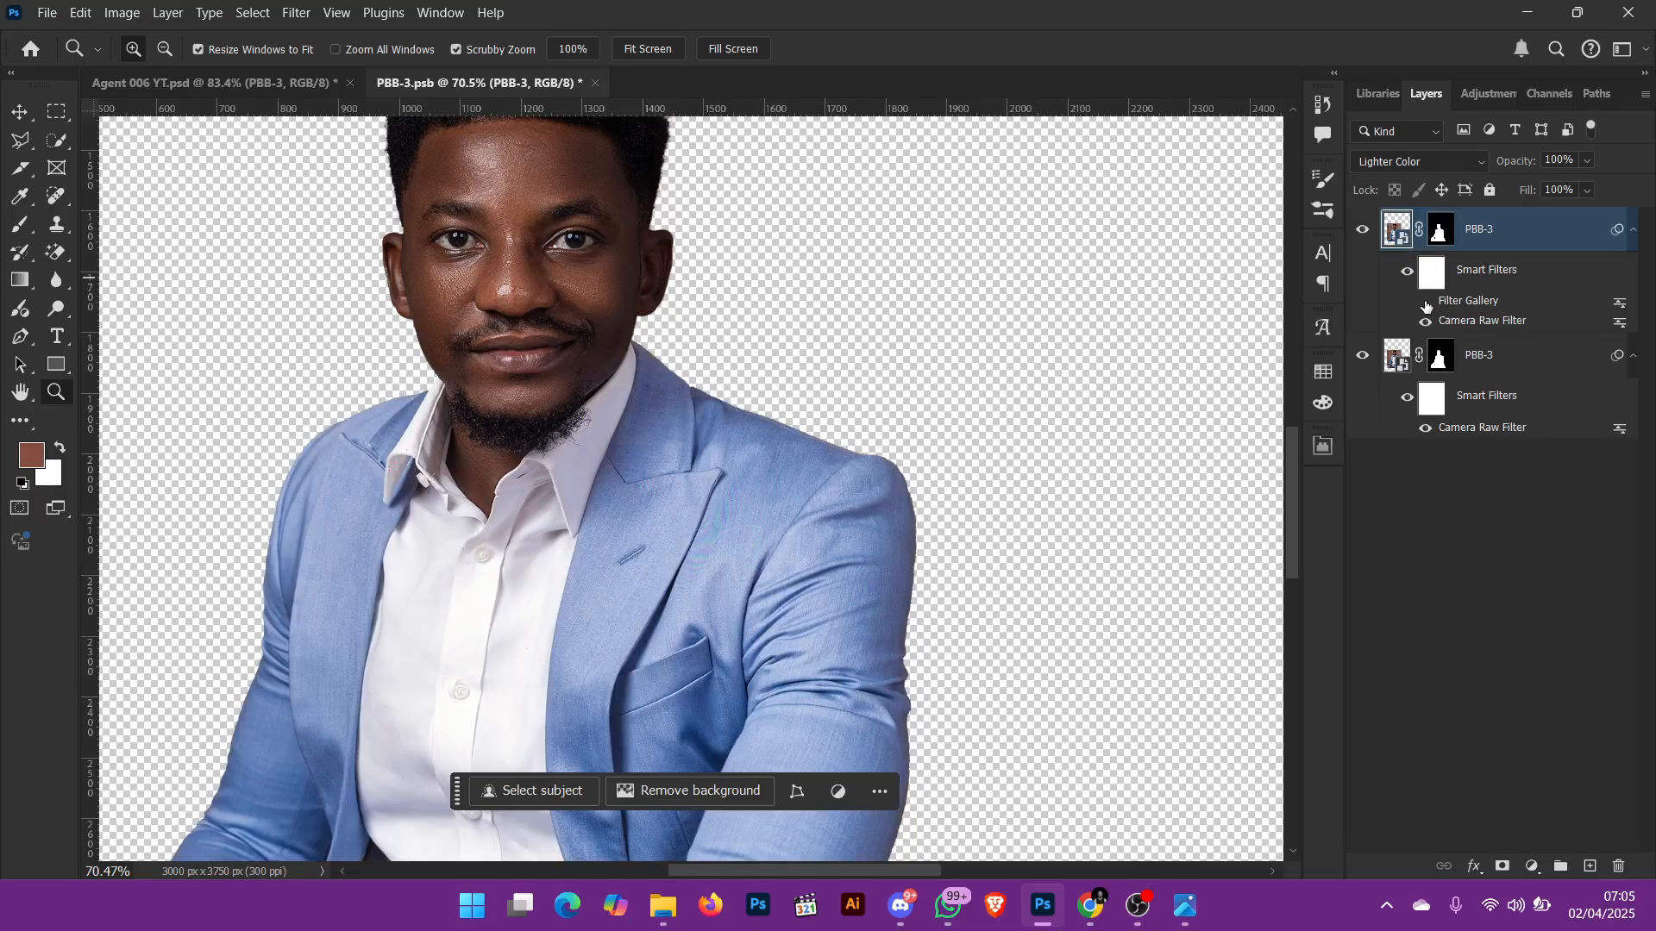
left_click(1426, 302)
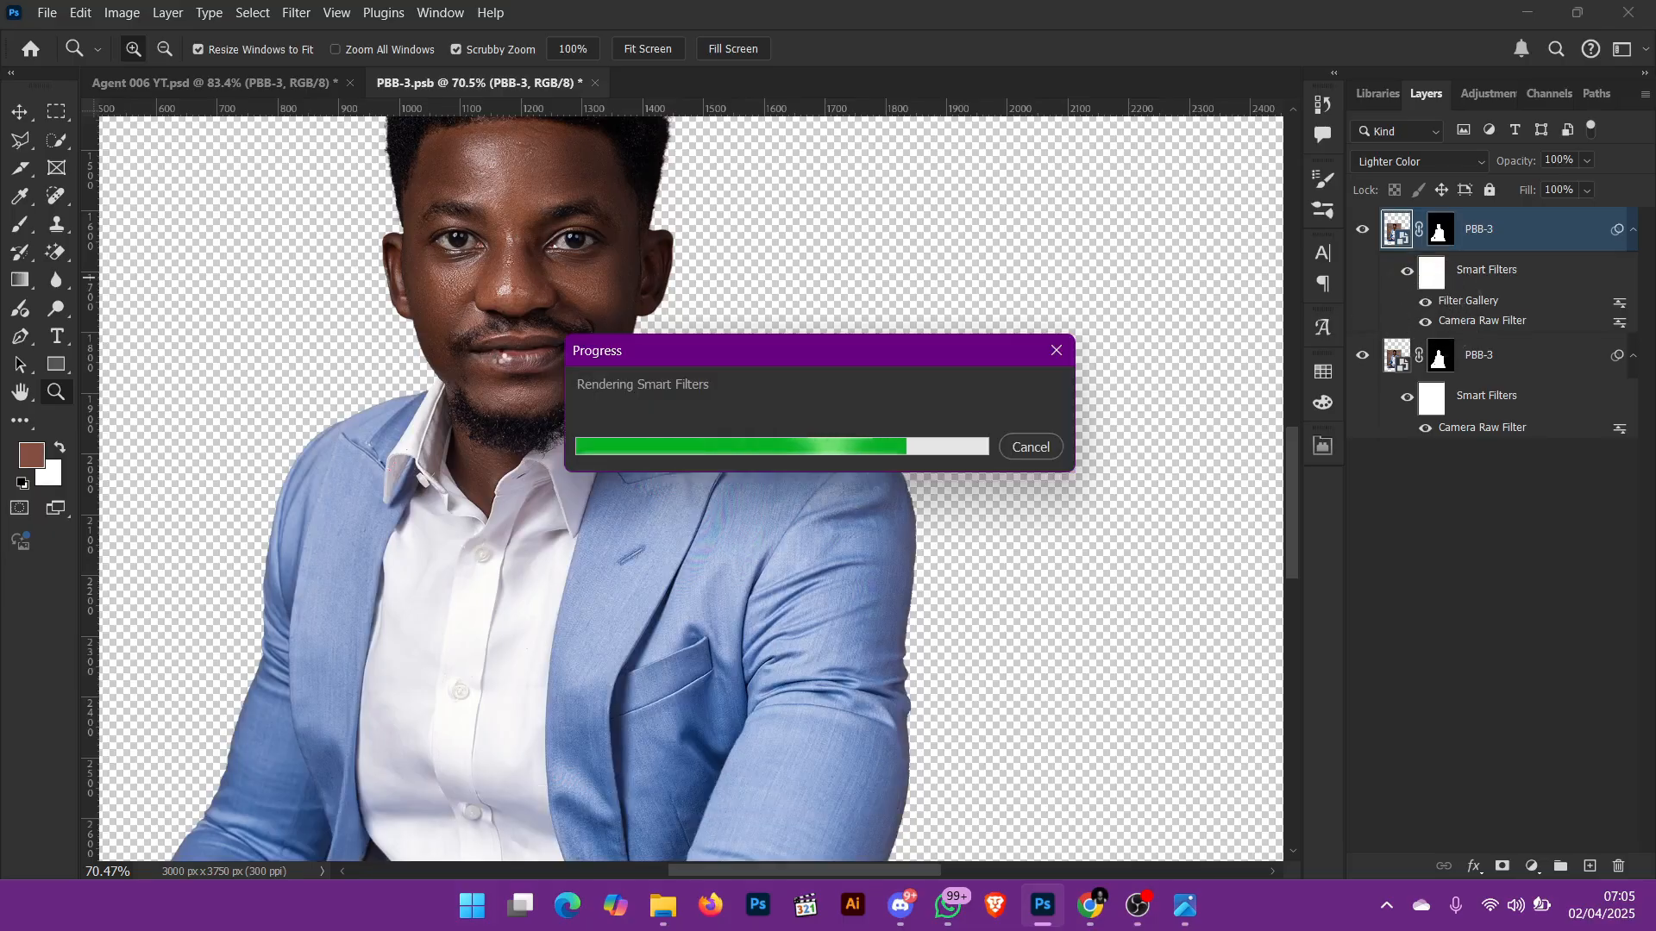
scroll(497, 355, "up", 1)
left_click_drag(497, 355, 657, 360)
key("ctrl+0")
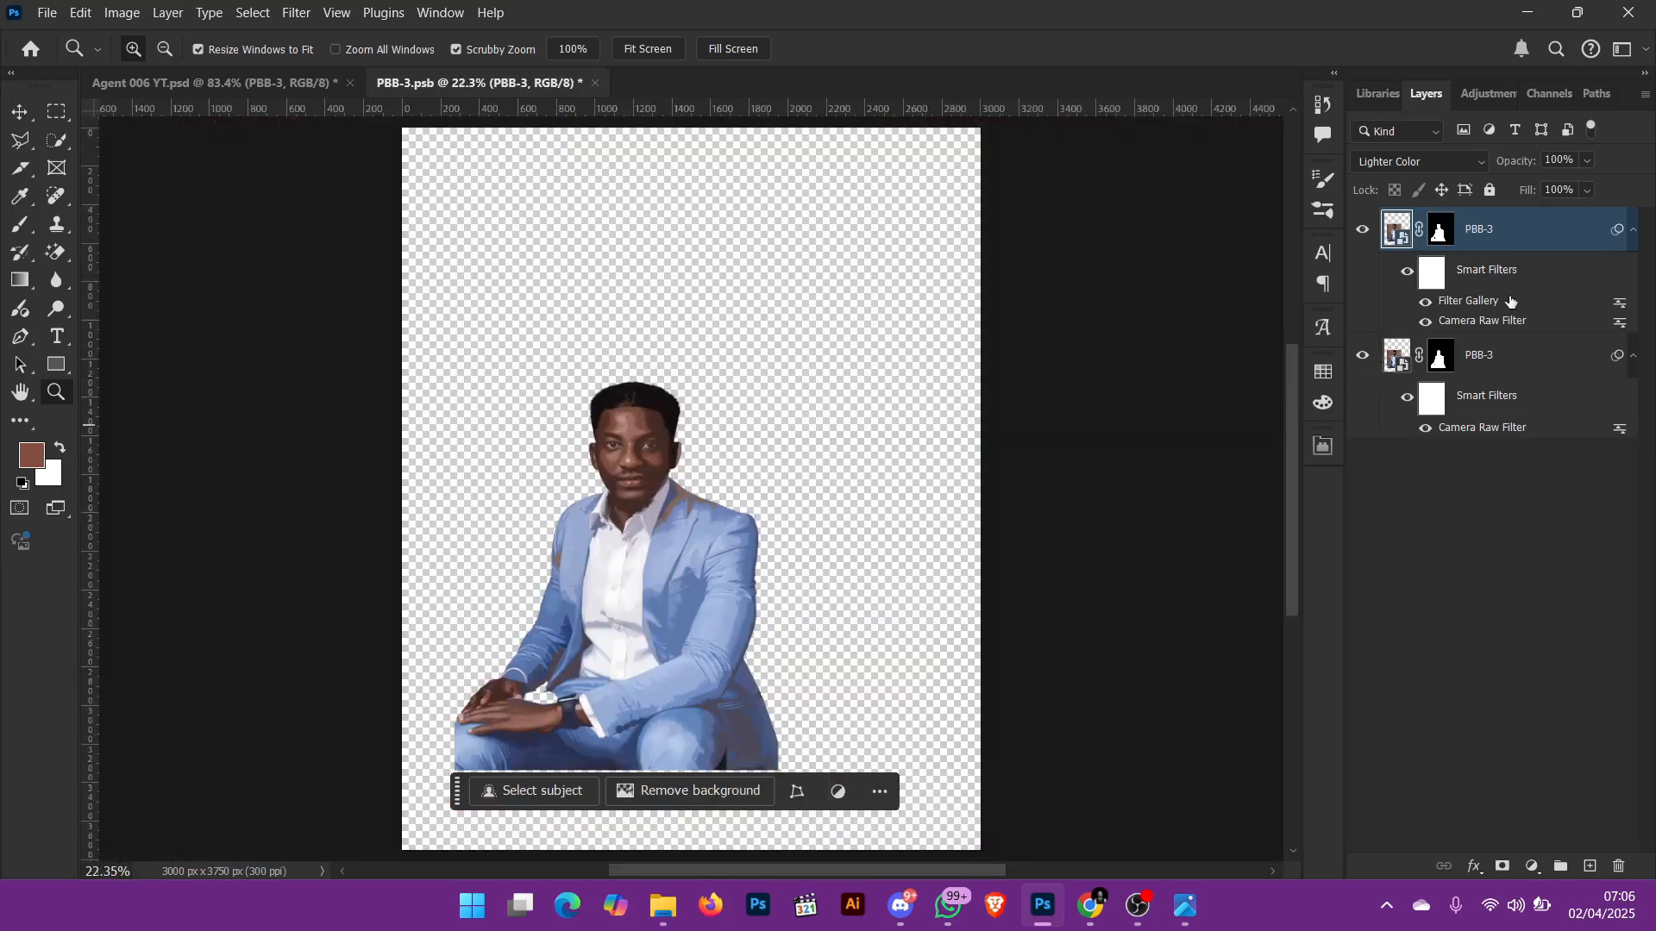
Step: Try the upper PBB-3 copy in Normal blend mode, and hide and reshow the lower copy to compare
left_click(1430, 160)
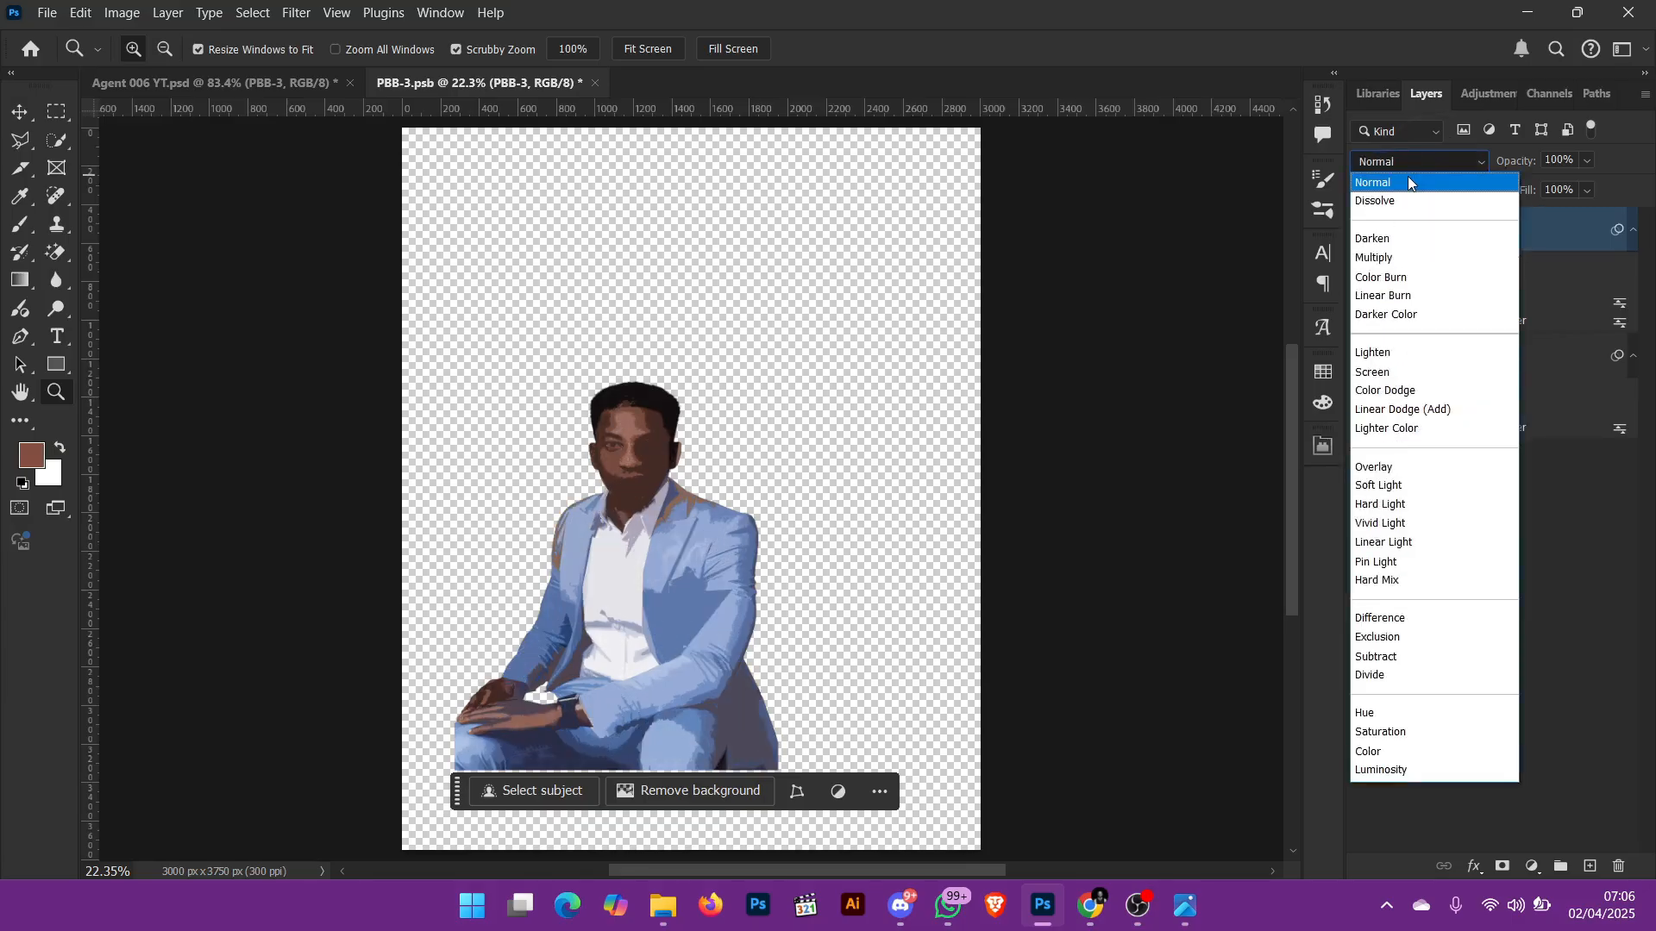
left_click(1408, 182)
left_click_drag(618, 439, 728, 543)
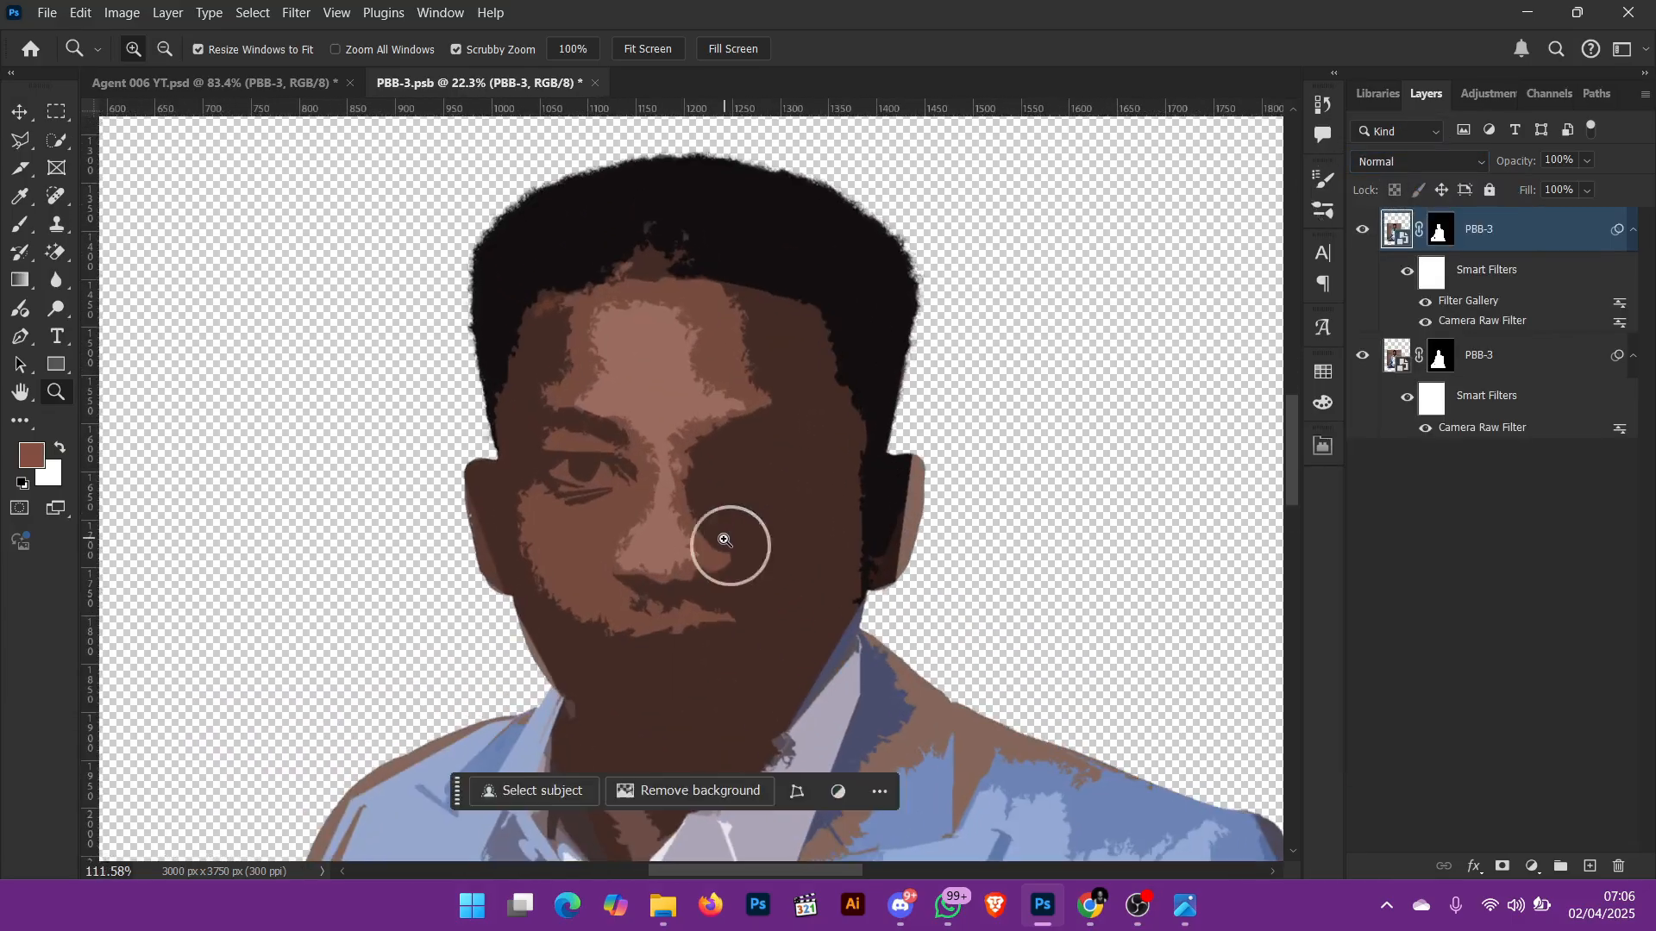
left_click(1488, 360)
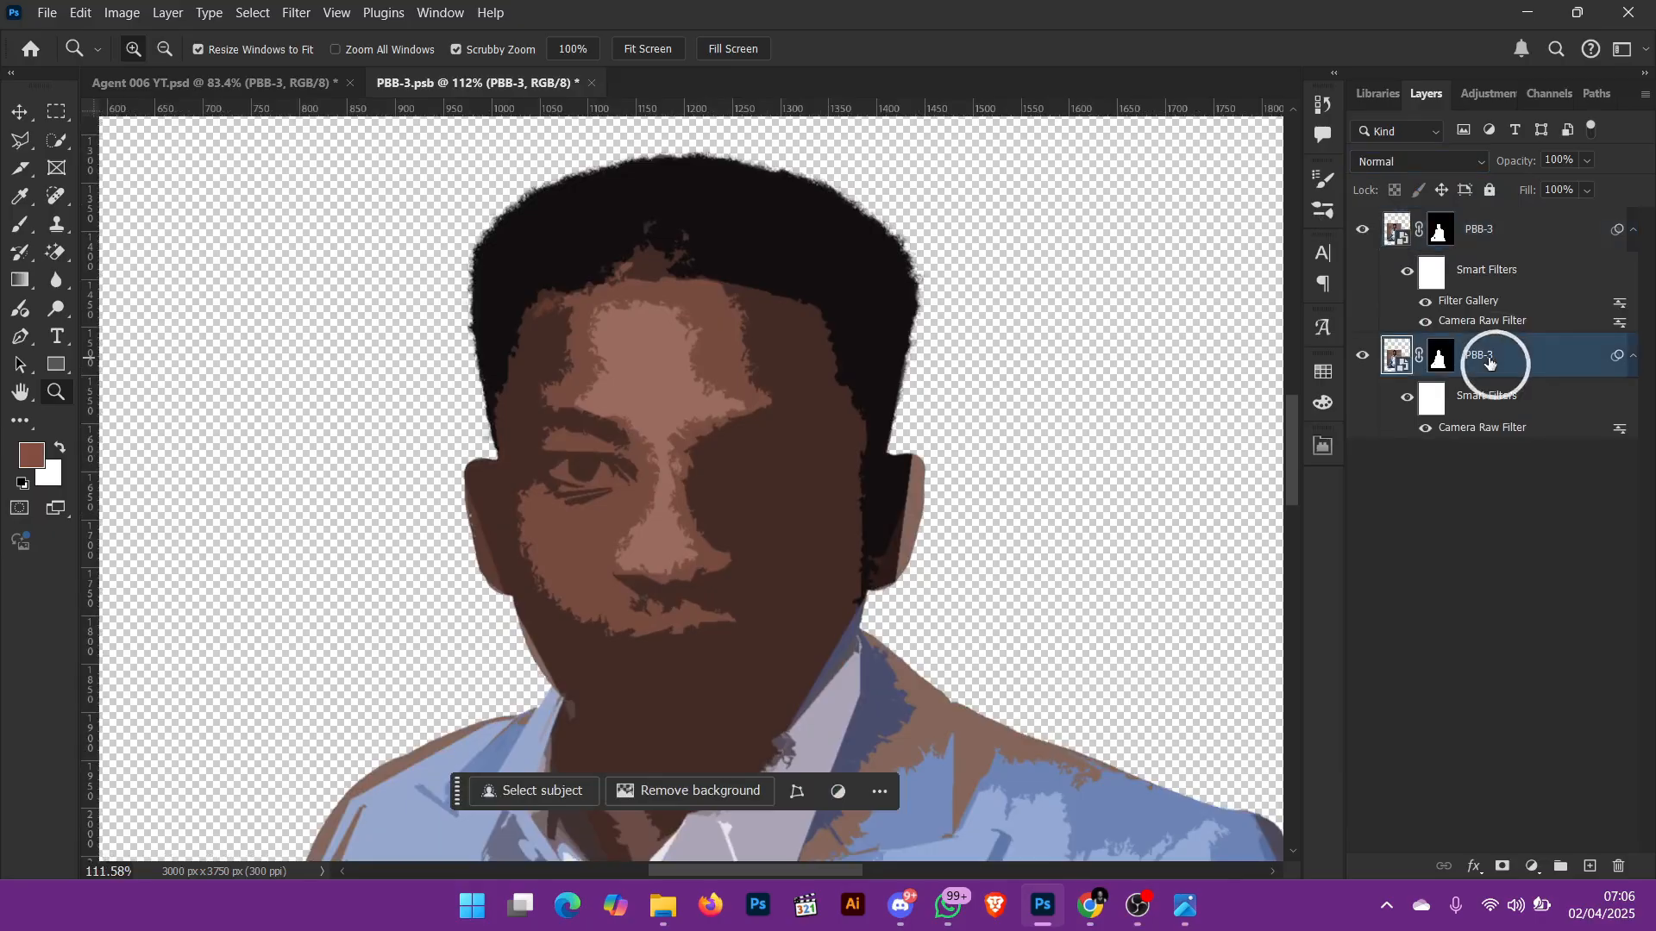
left_click(1363, 351)
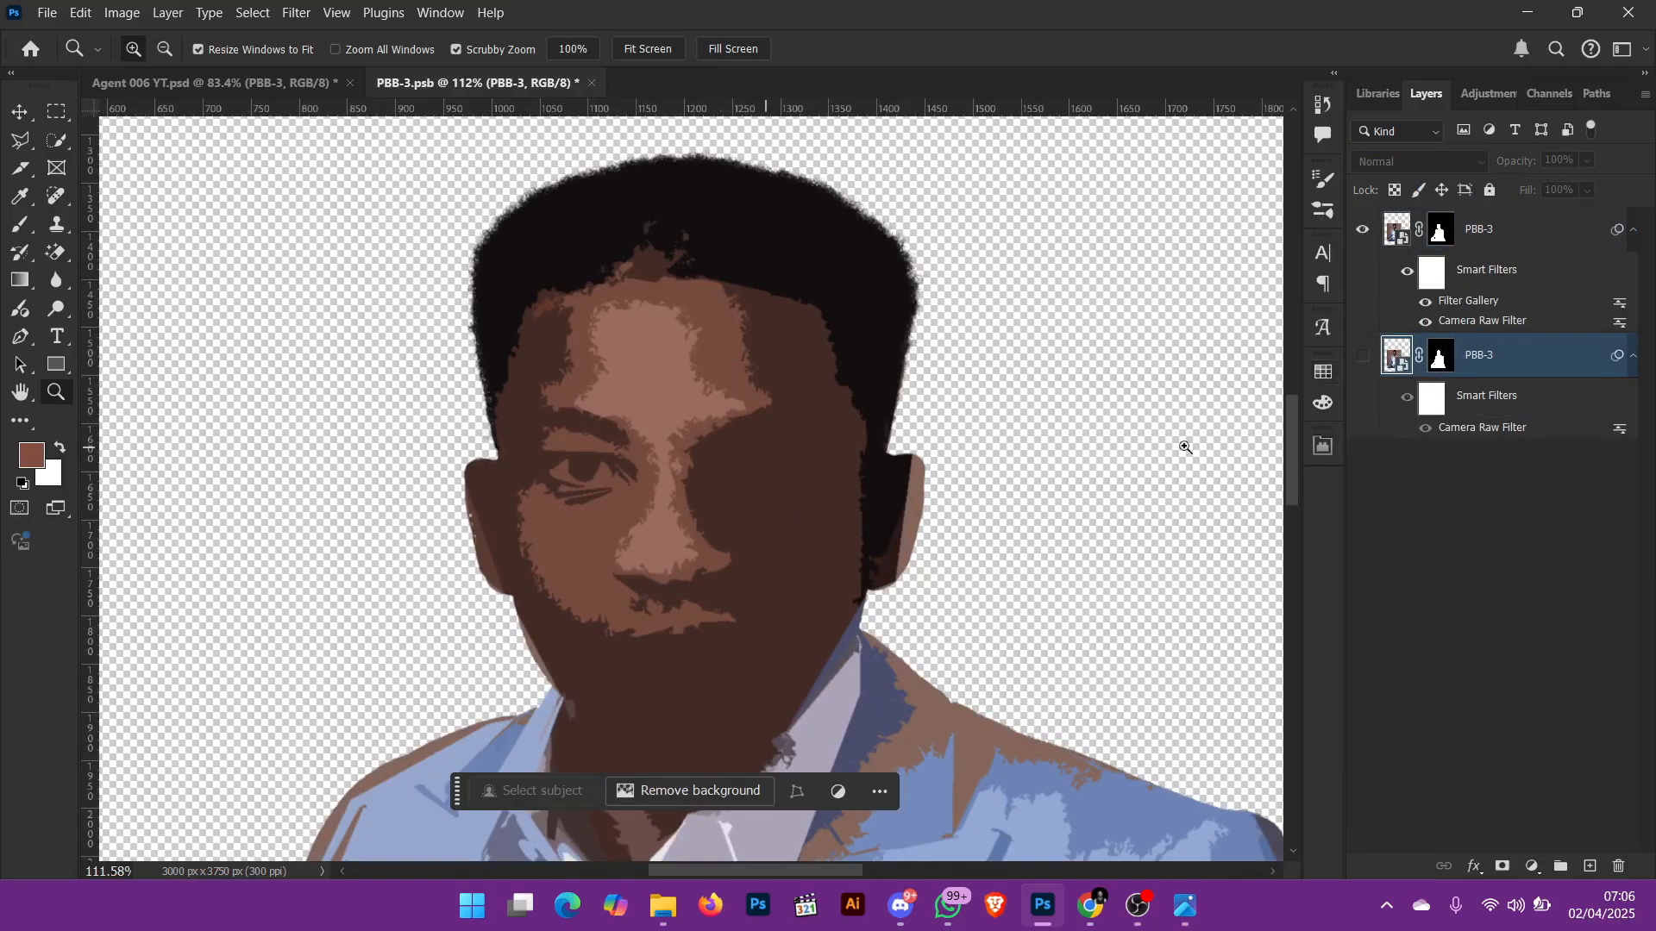
left_click(1363, 354)
Step: Try Dissolve and the darkening blend modes, including Darken, Multiply and Darker Color, on the upper PBB-3 copy
left_click(1525, 224)
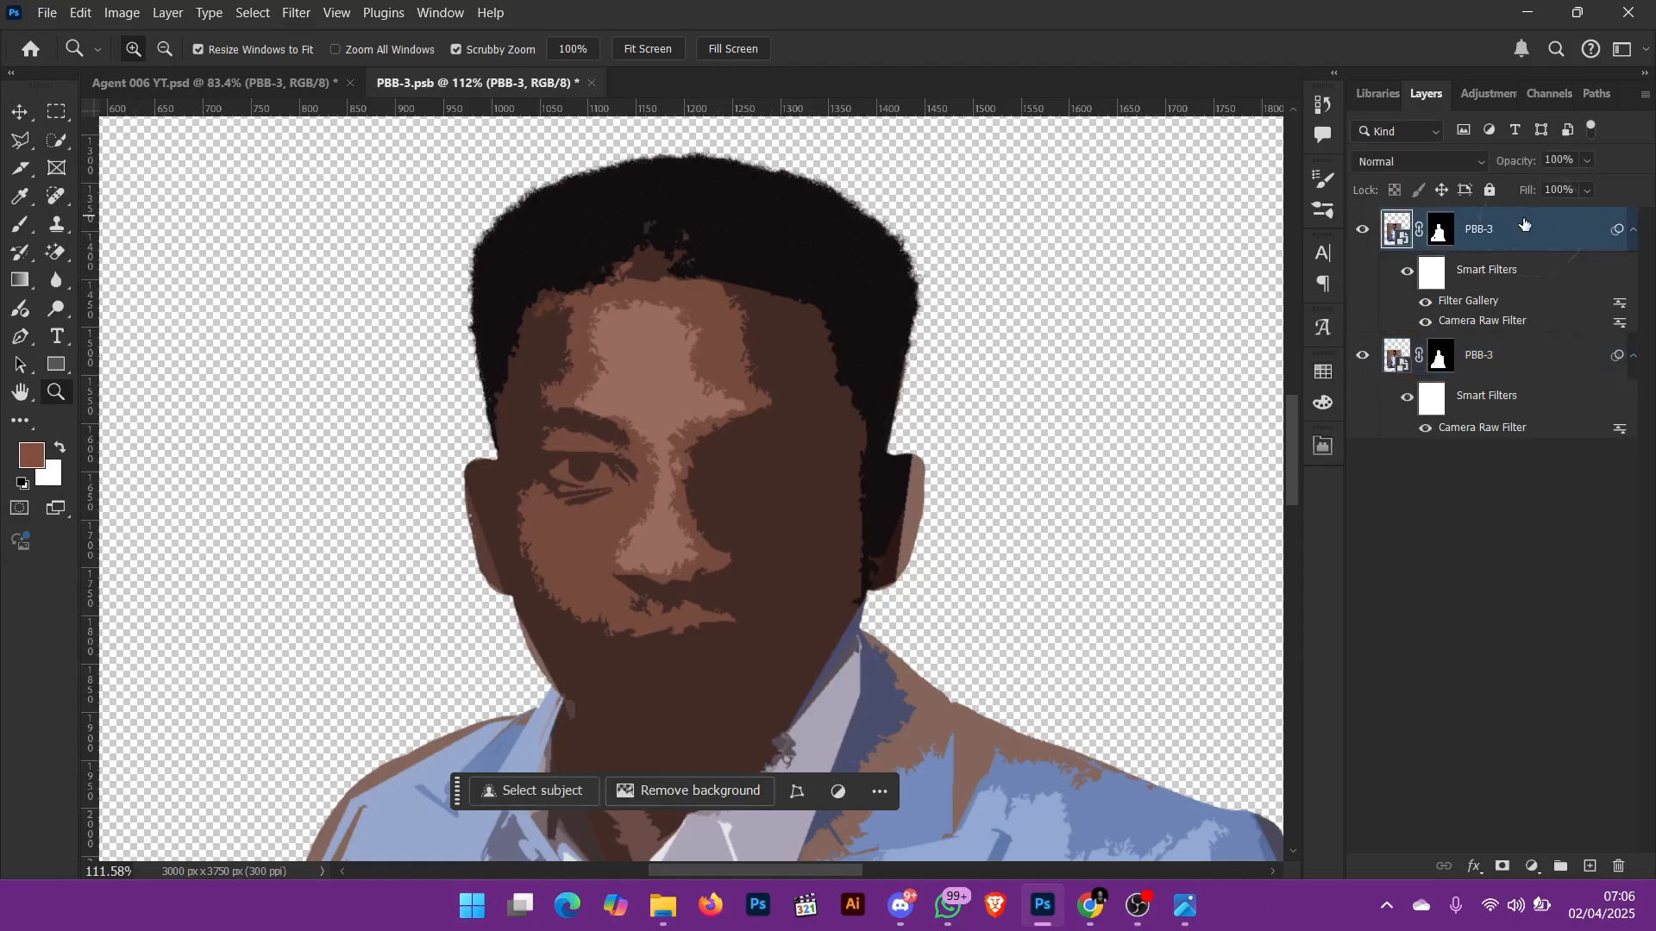
left_click(1437, 159)
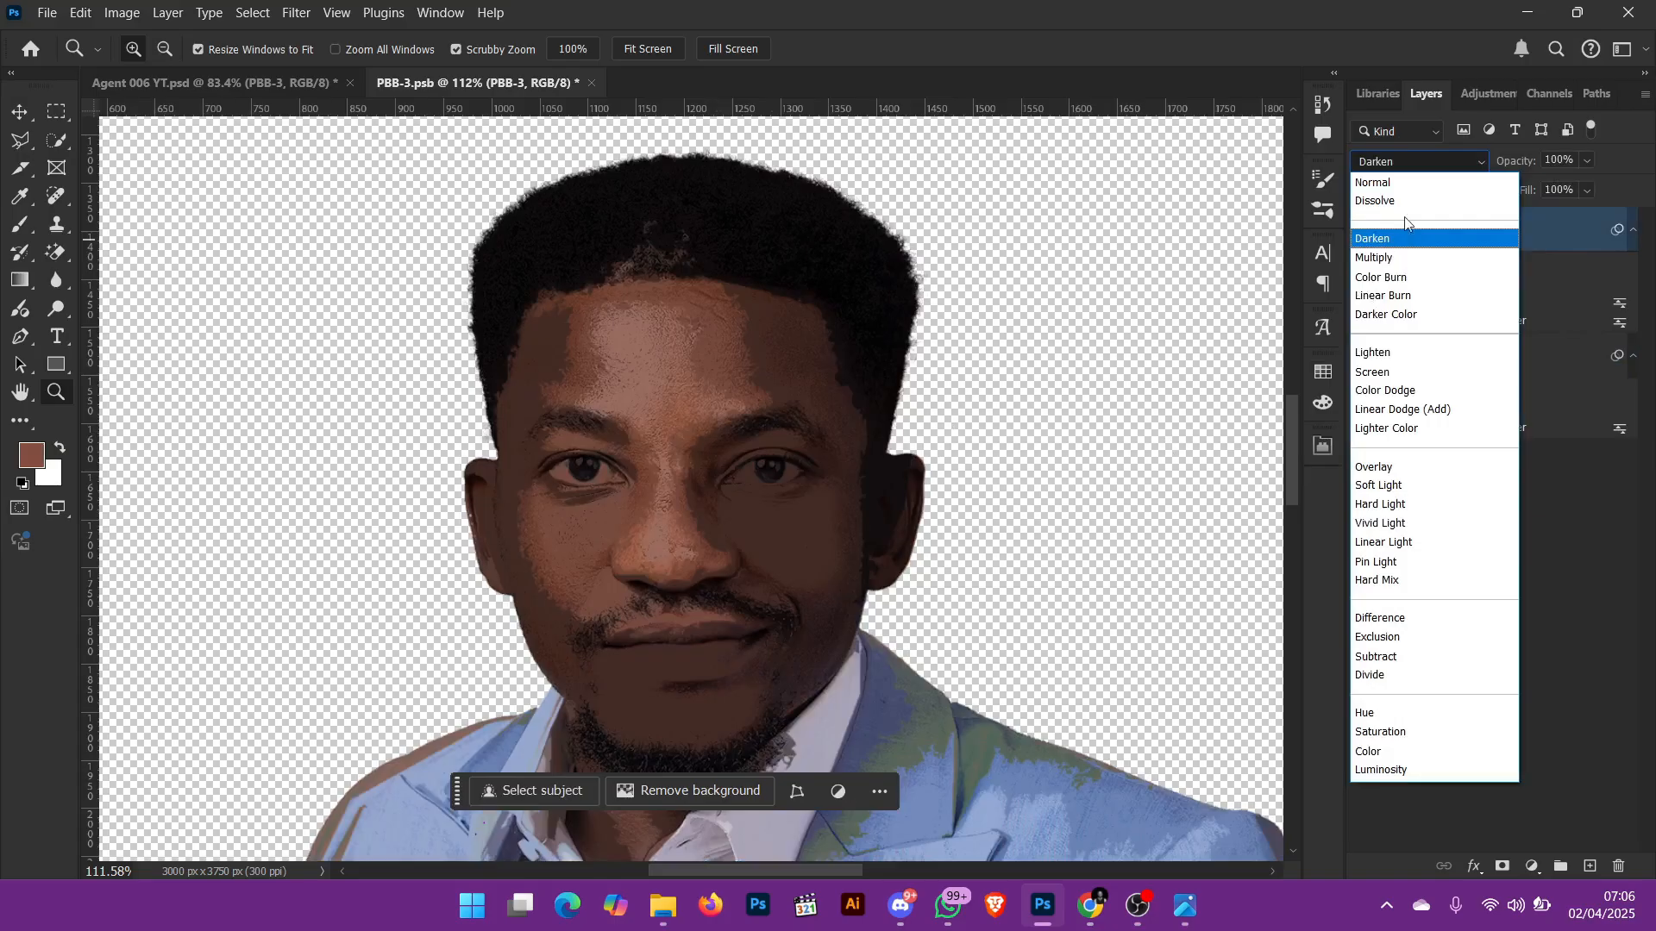
left_click(1406, 205)
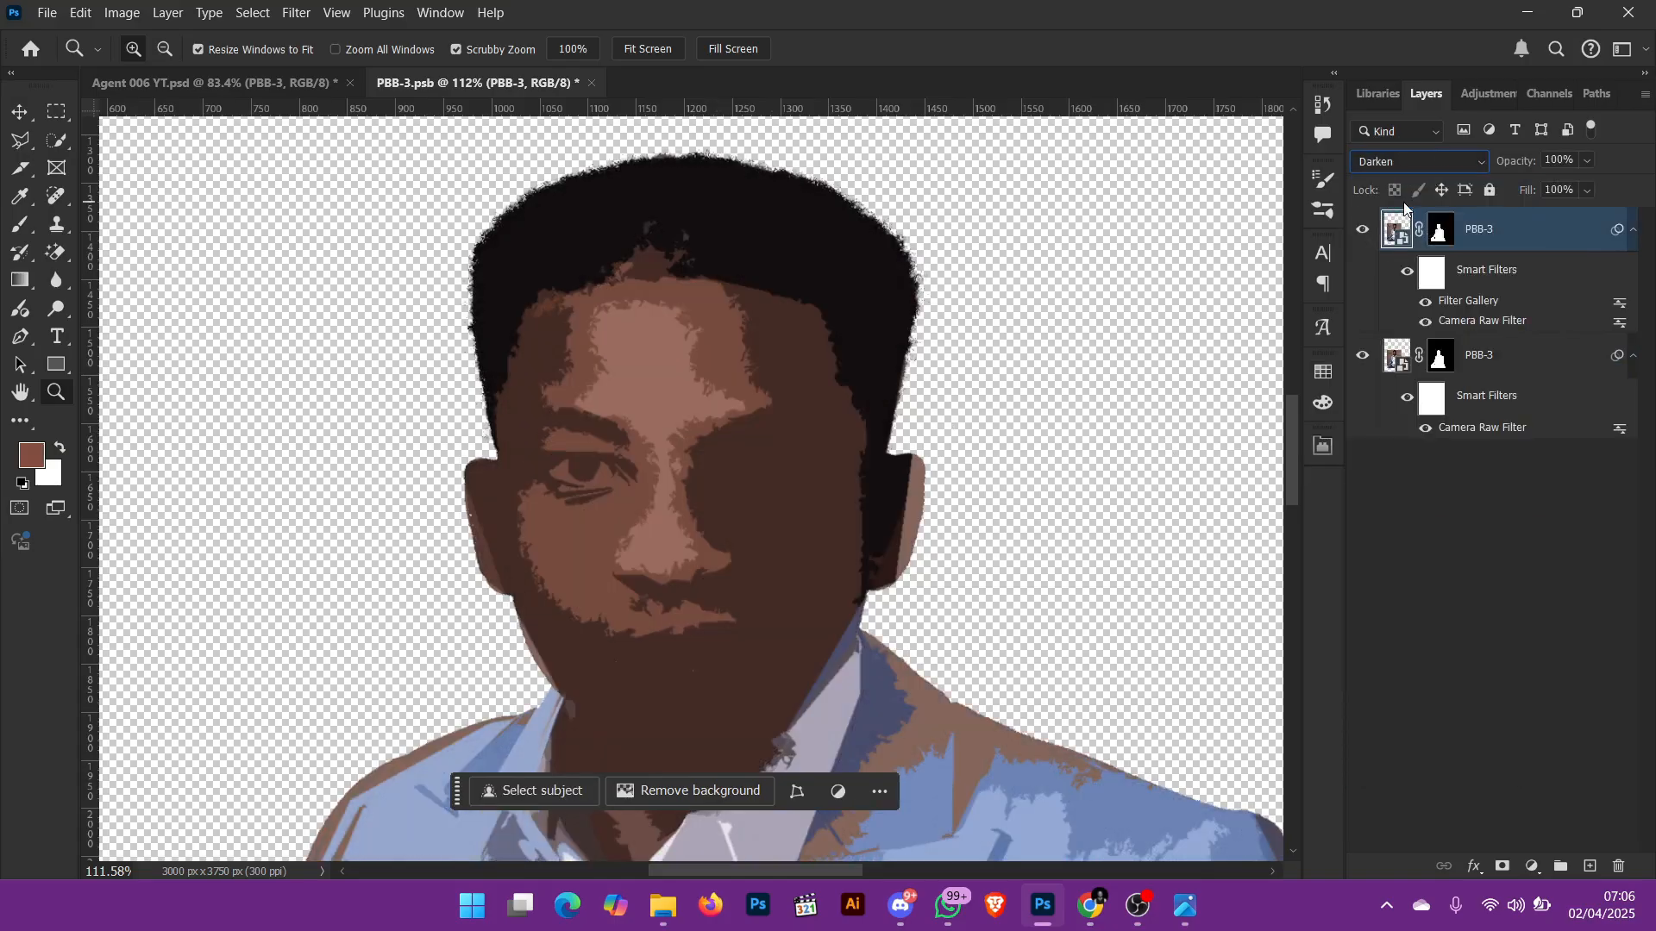
key("Down")
key("Down")
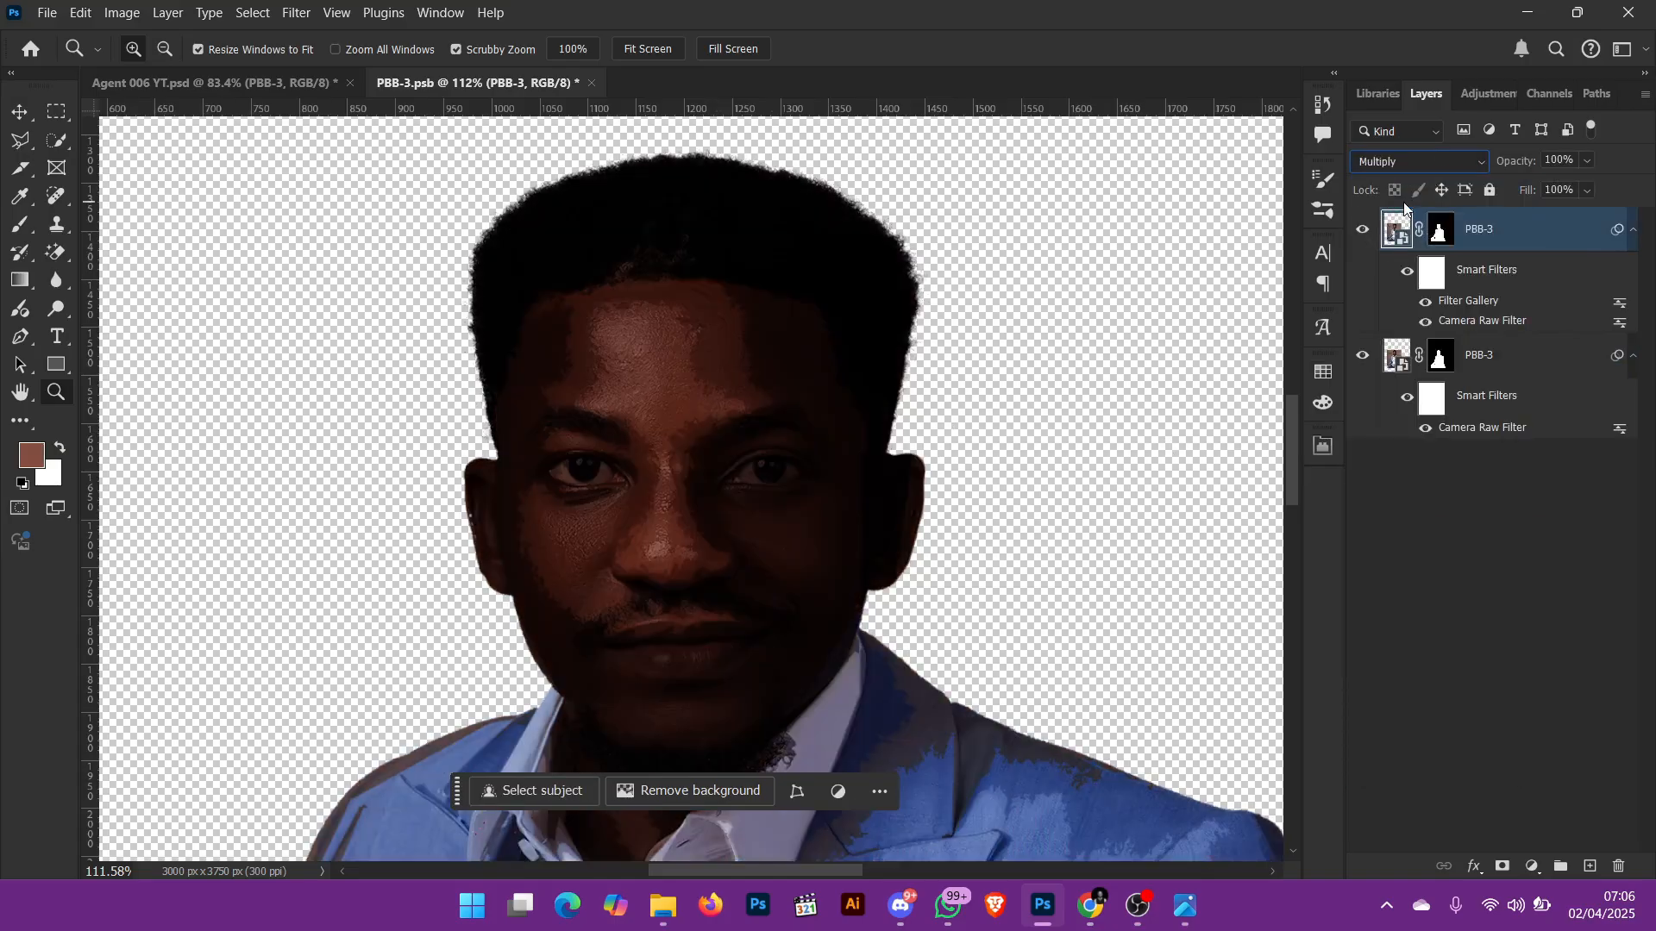
key("Up")
key("Up")
key("Up")
key("Up")
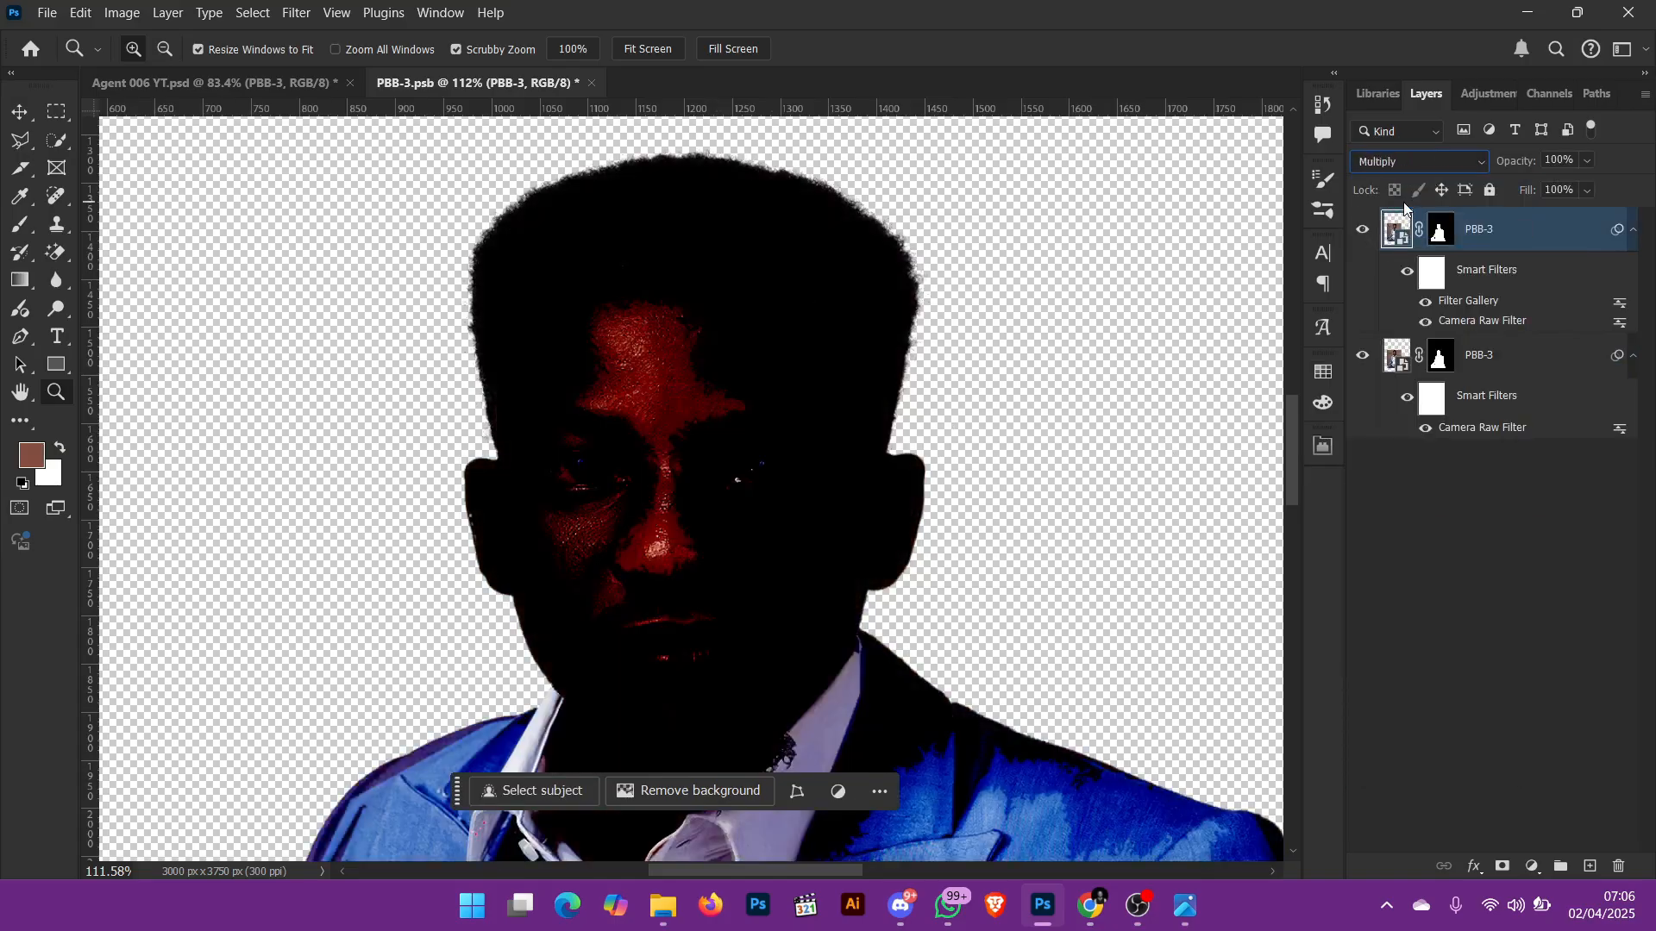
key("Down")
key("Down")
key("Down")
key("Down")
key("Down")
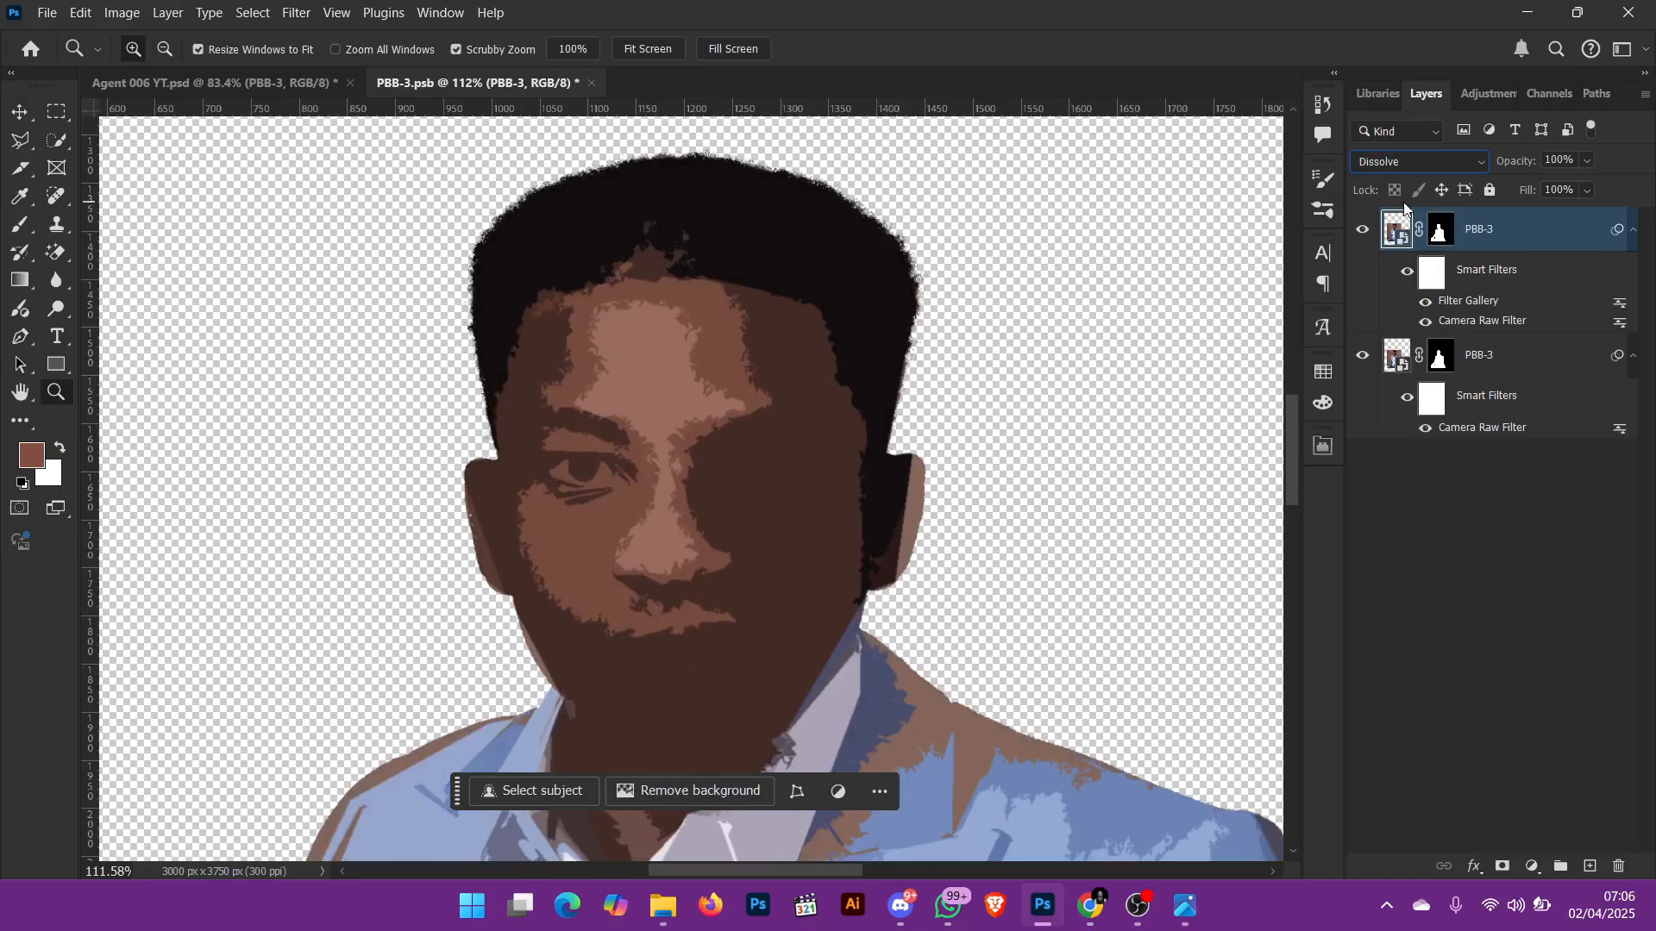
key("Down")
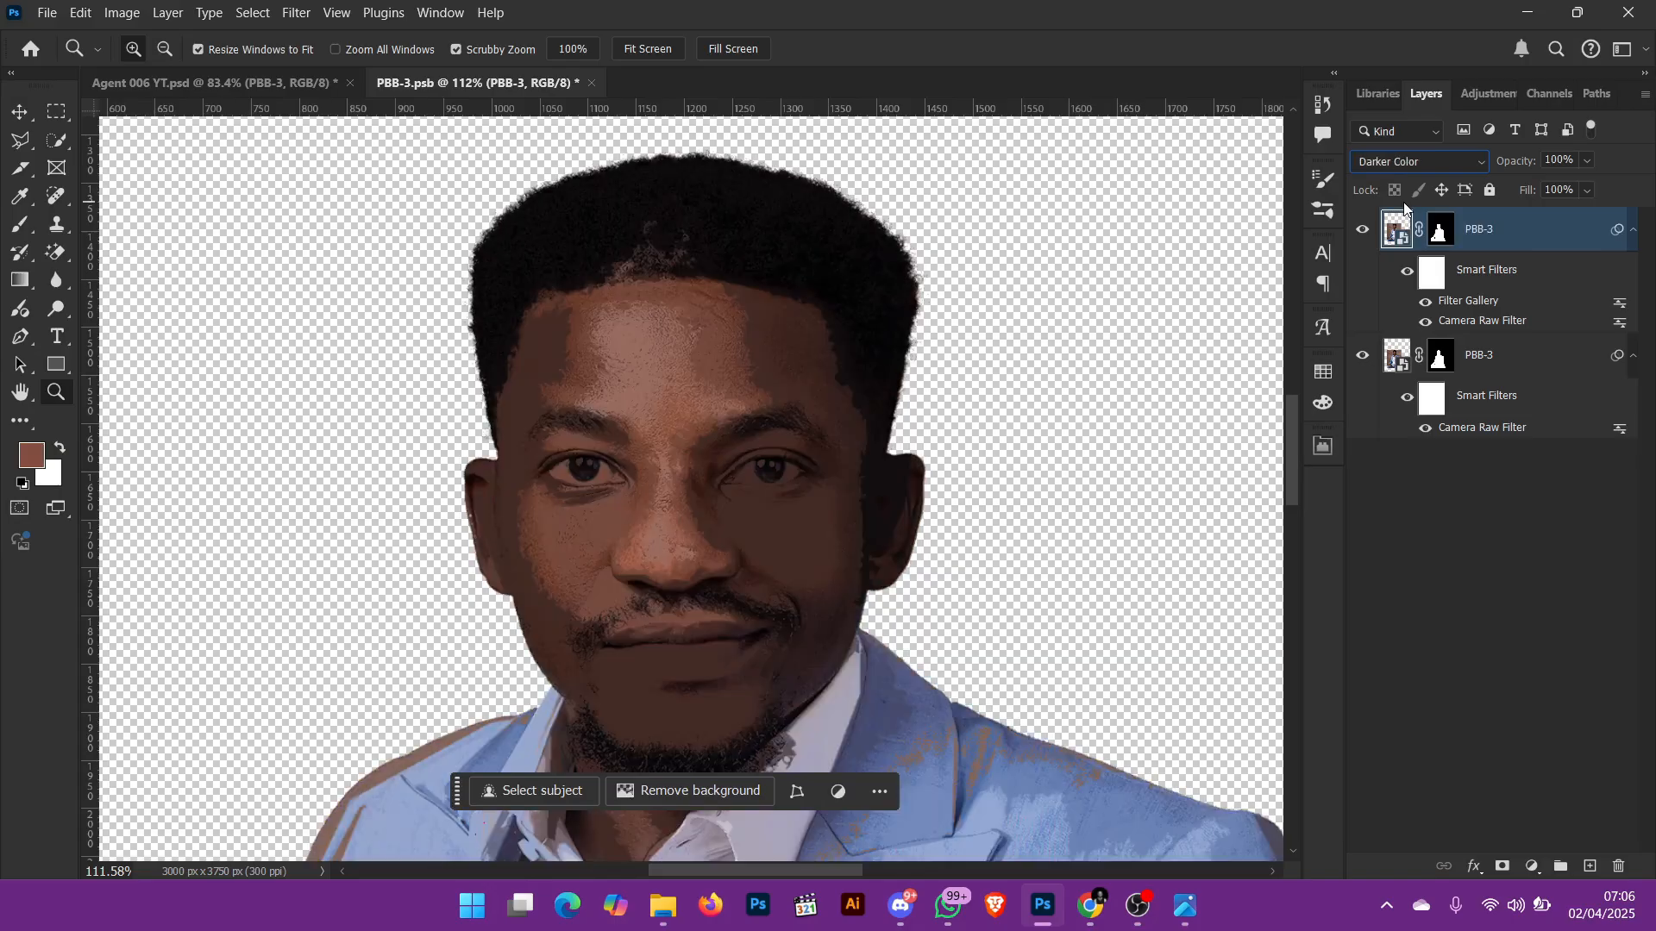
Step: Try the Lighten, Screen, Color Dodge, Linear Dodge (Add) and Lighter Color blend modes on the upper PBB-3 copy
key("Down")
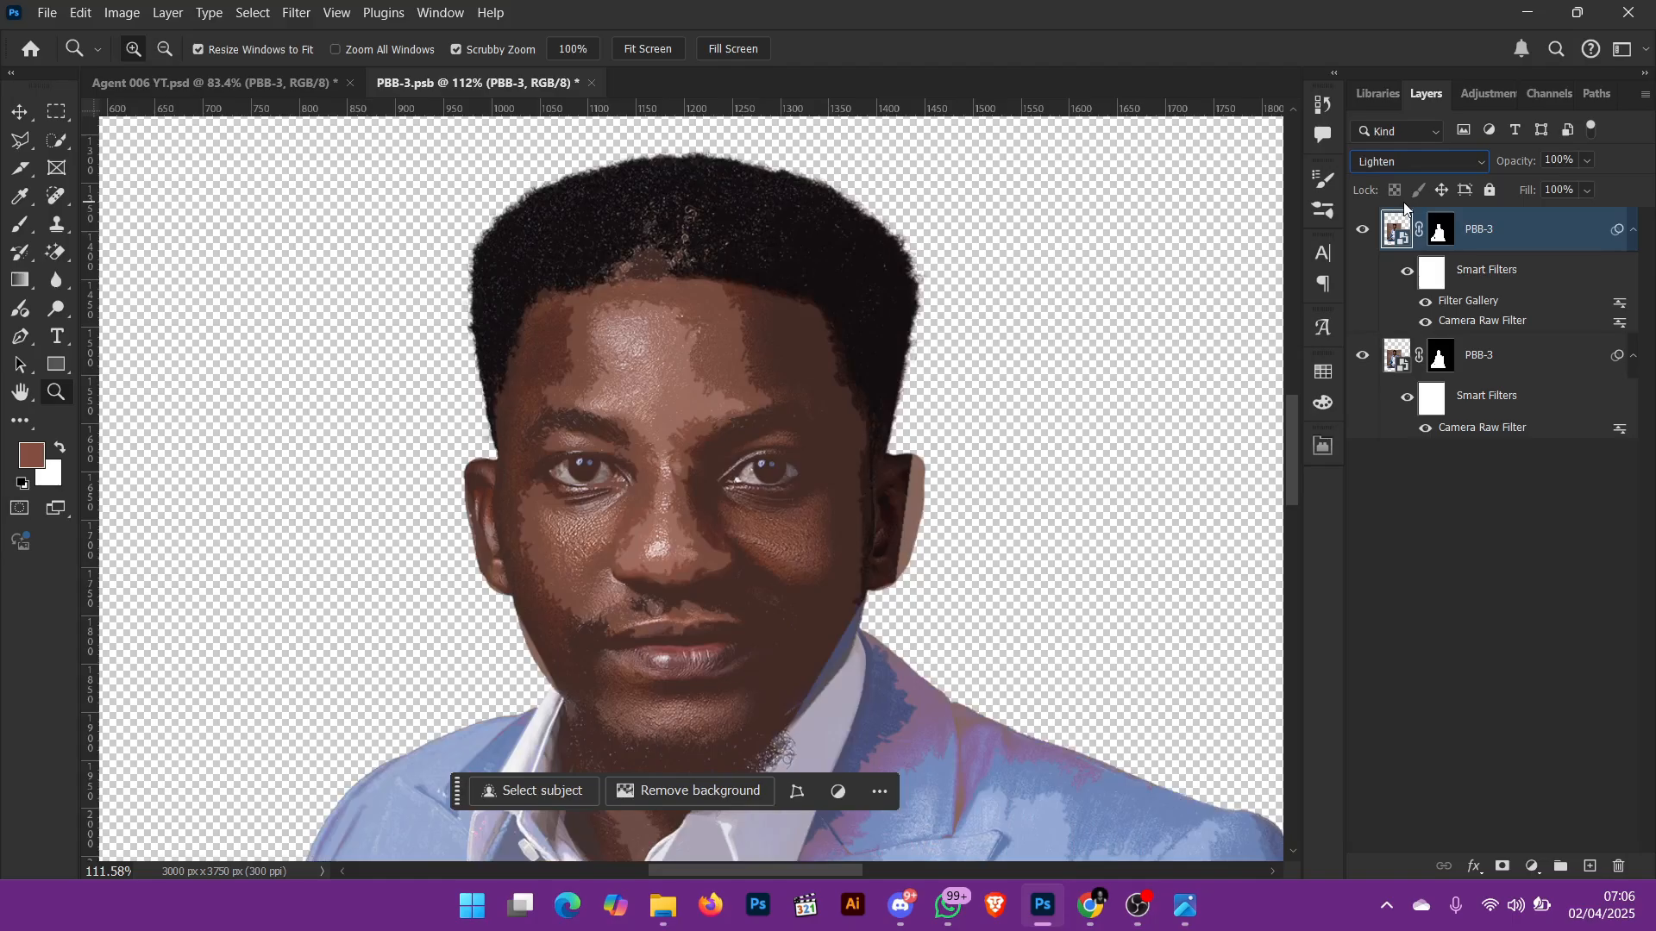
key("Down")
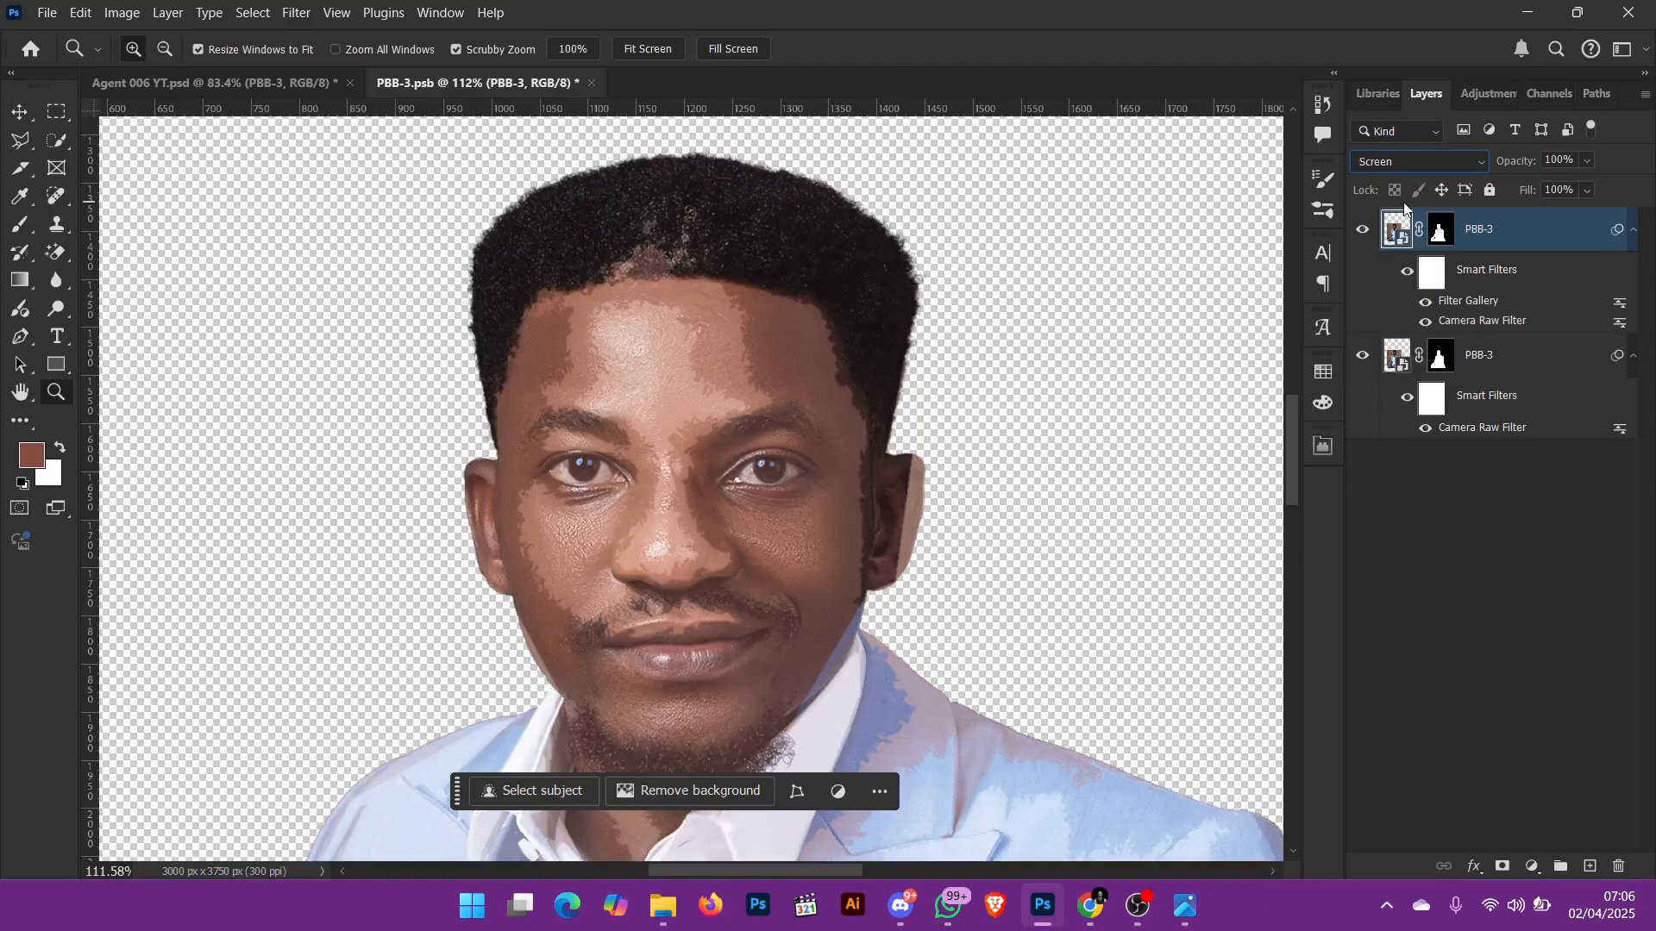
key("Down")
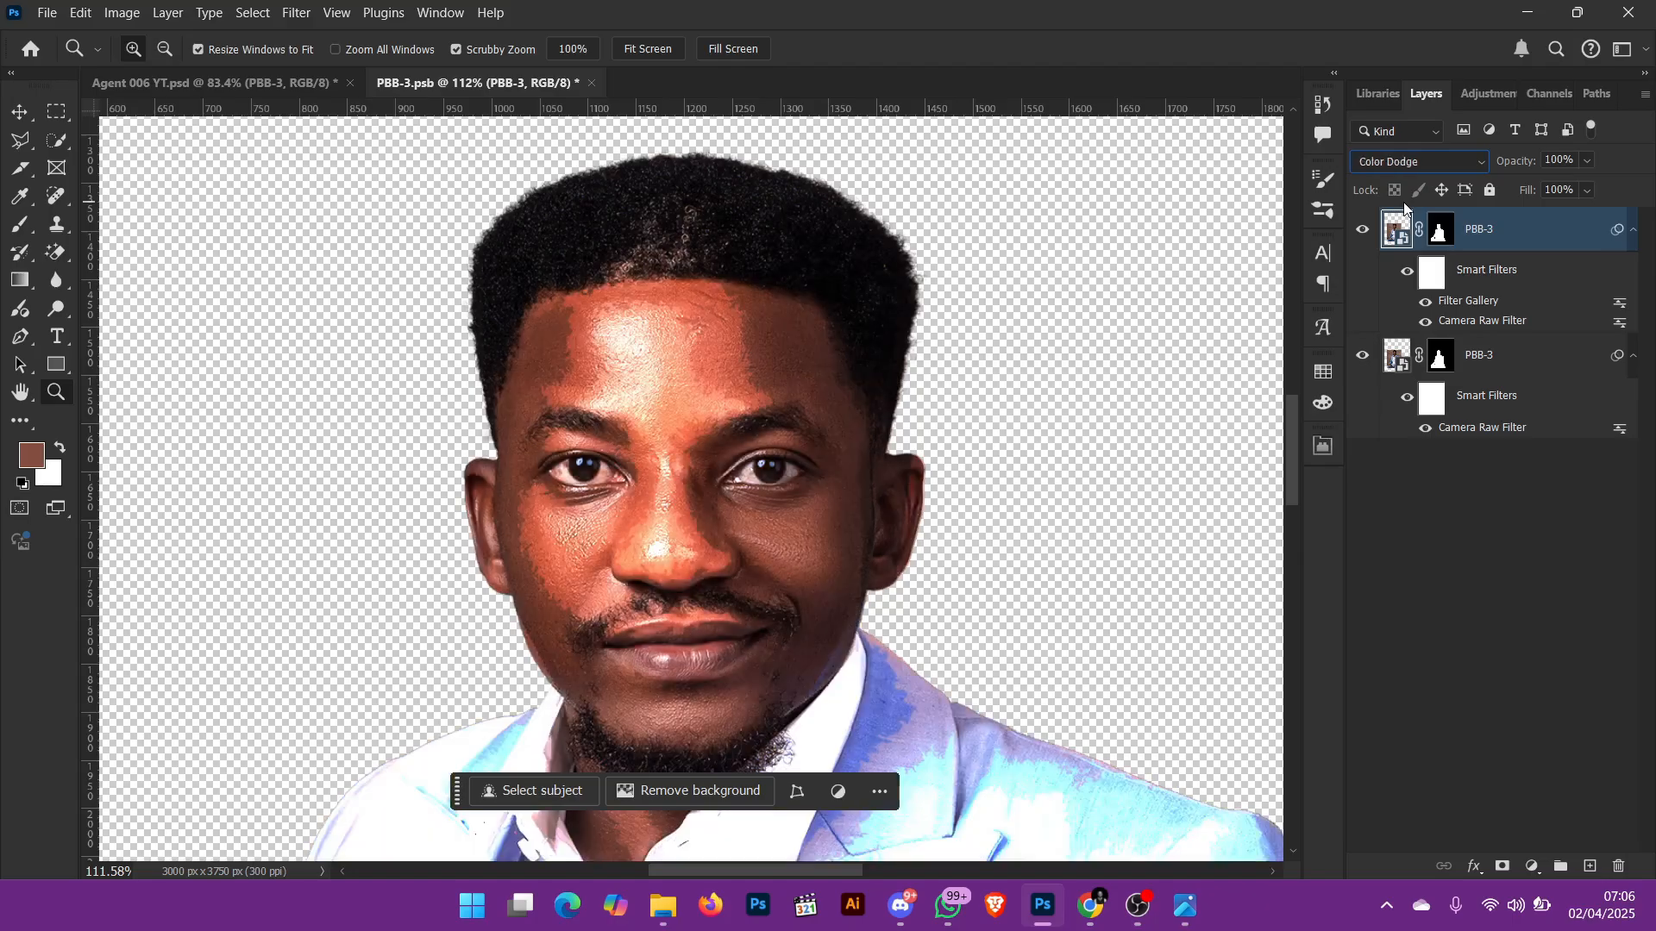
key("Down")
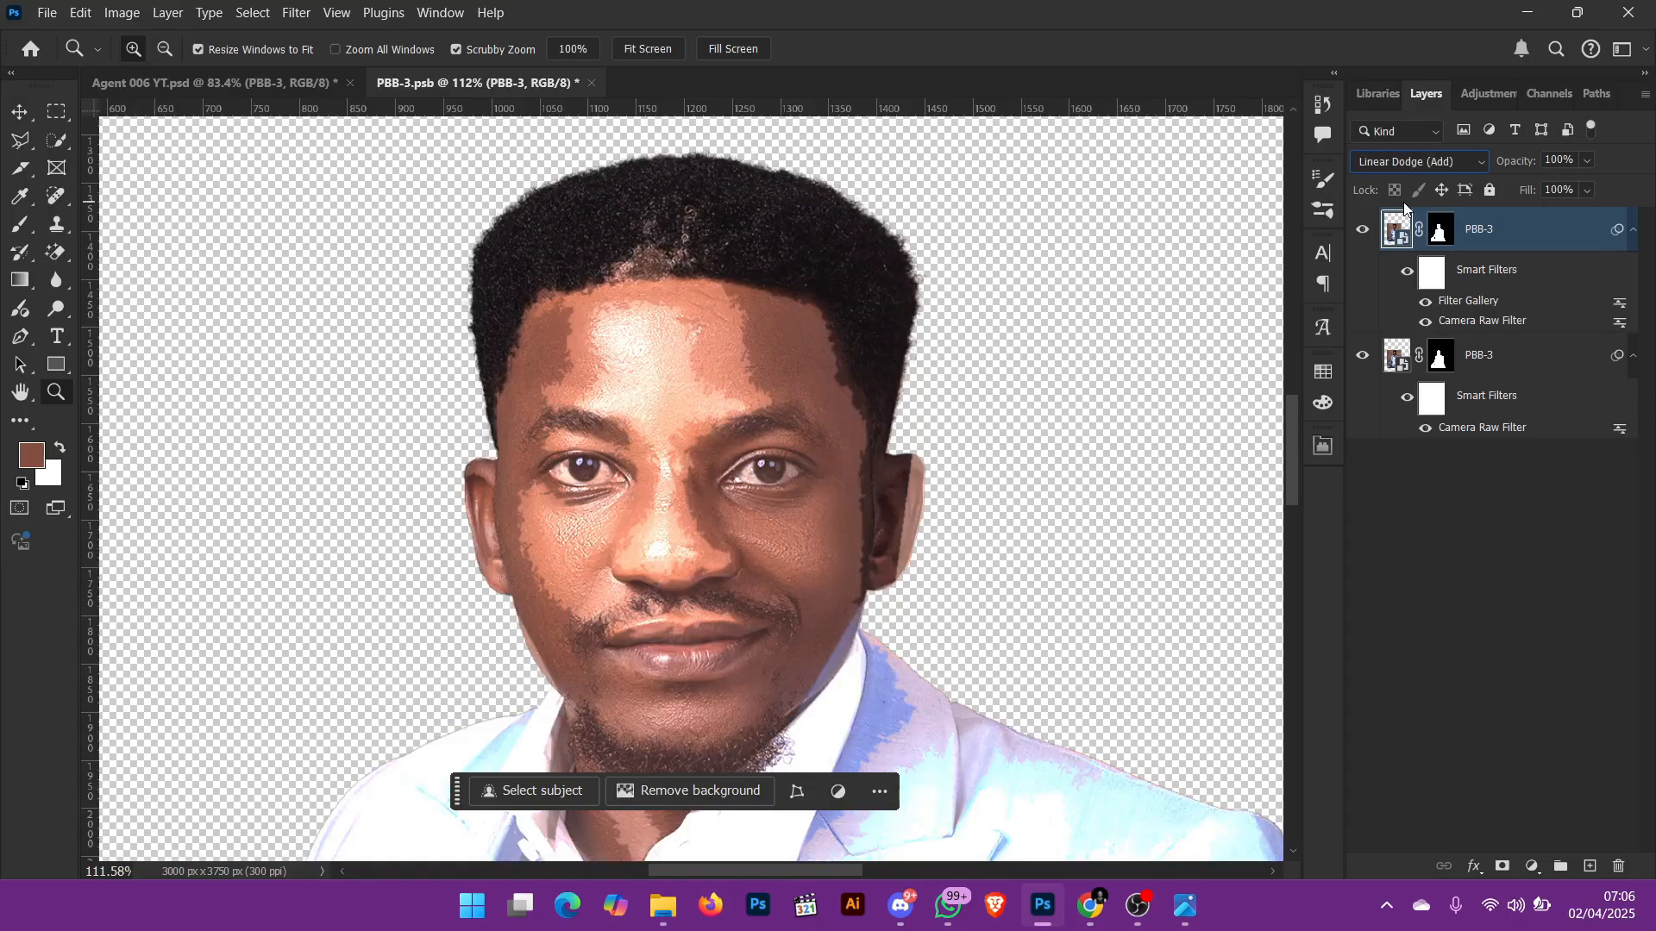
key("Down")
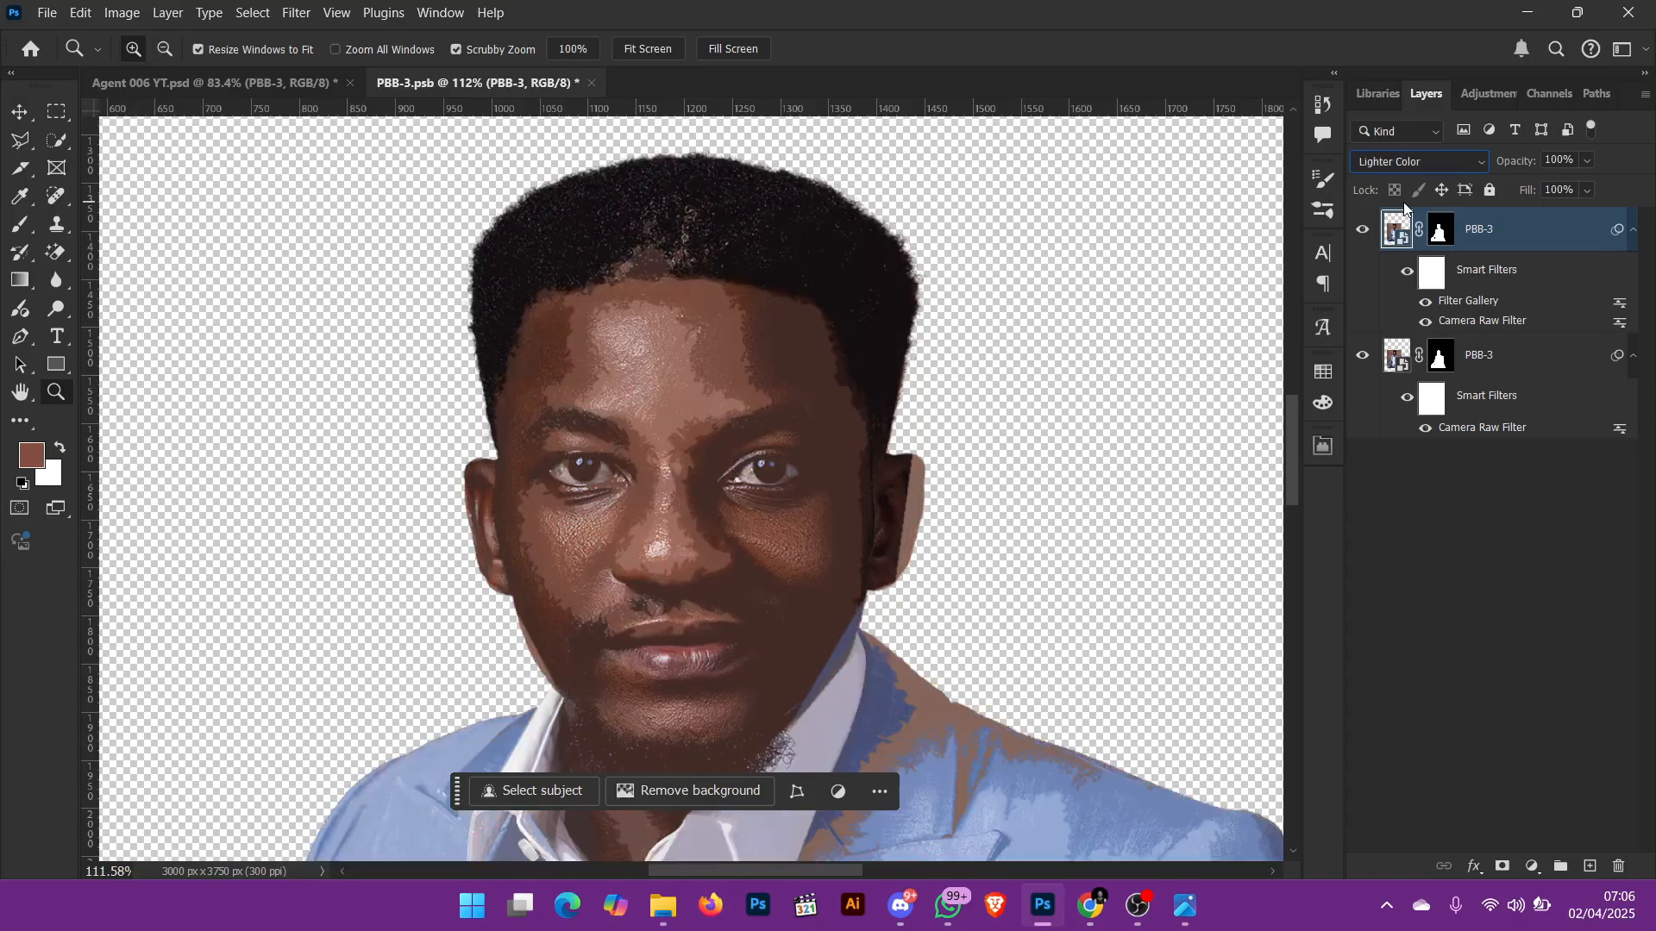
Step: Run through the remaining blend modes on the upper PBB-3 copy, including Hard Light, Subtract and Luminosity
key("Down")
key("Down")
key("Down")
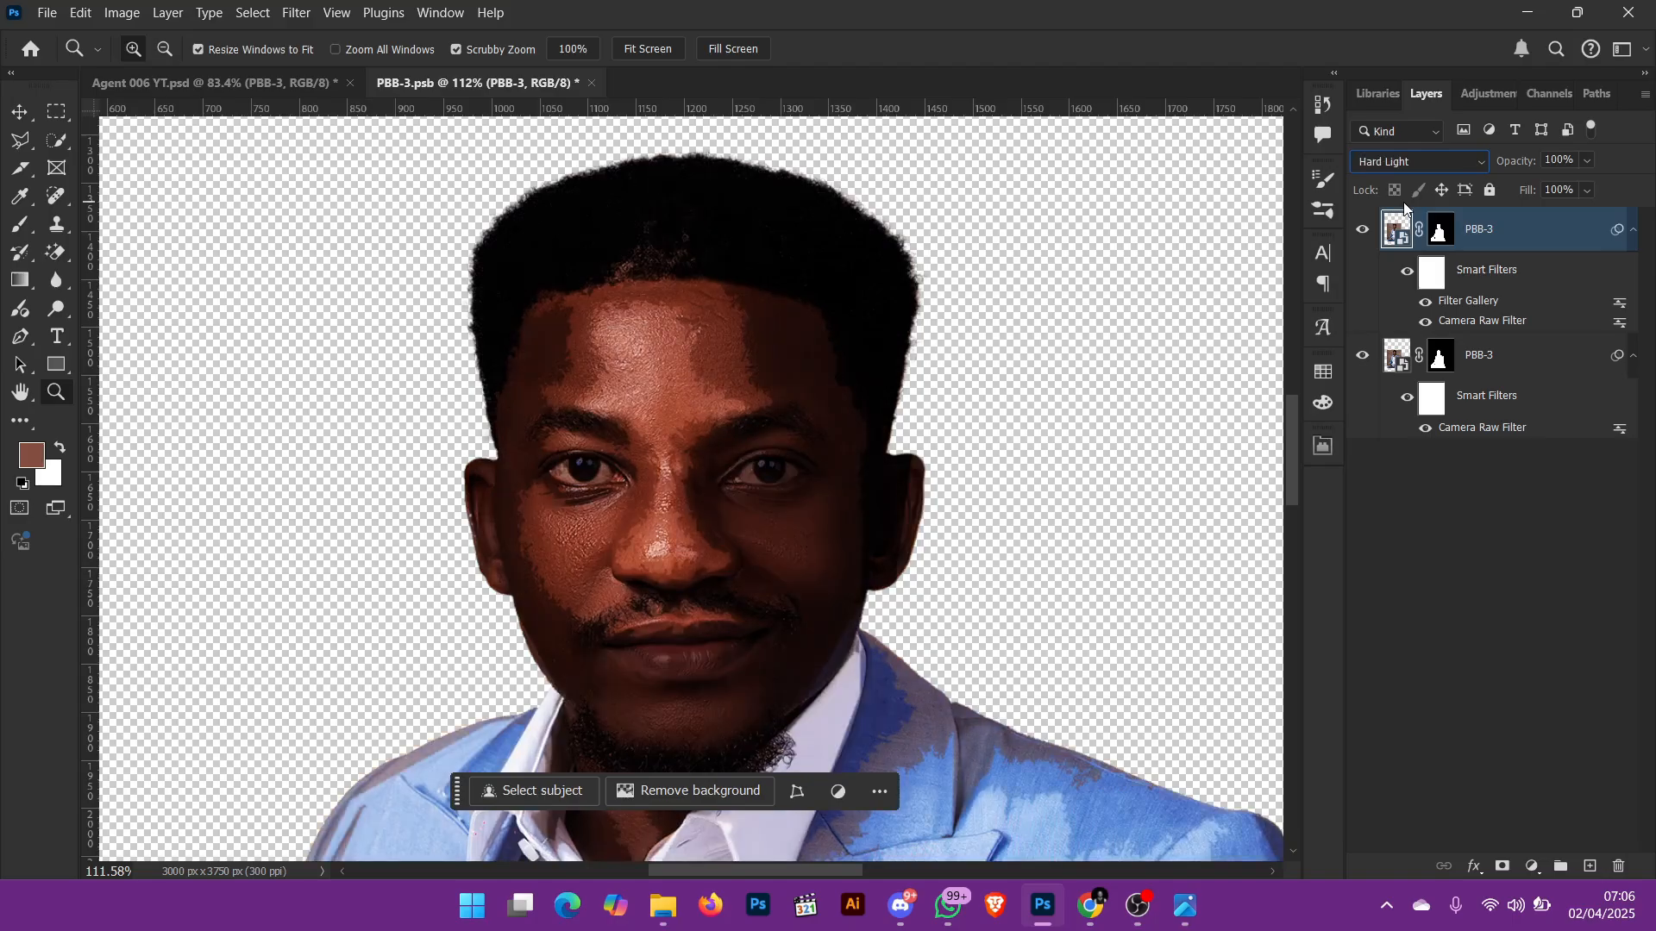
key("Down")
key("Down")
key("Down")
key("Down")
key("Down")
key("Down")
key("Down")
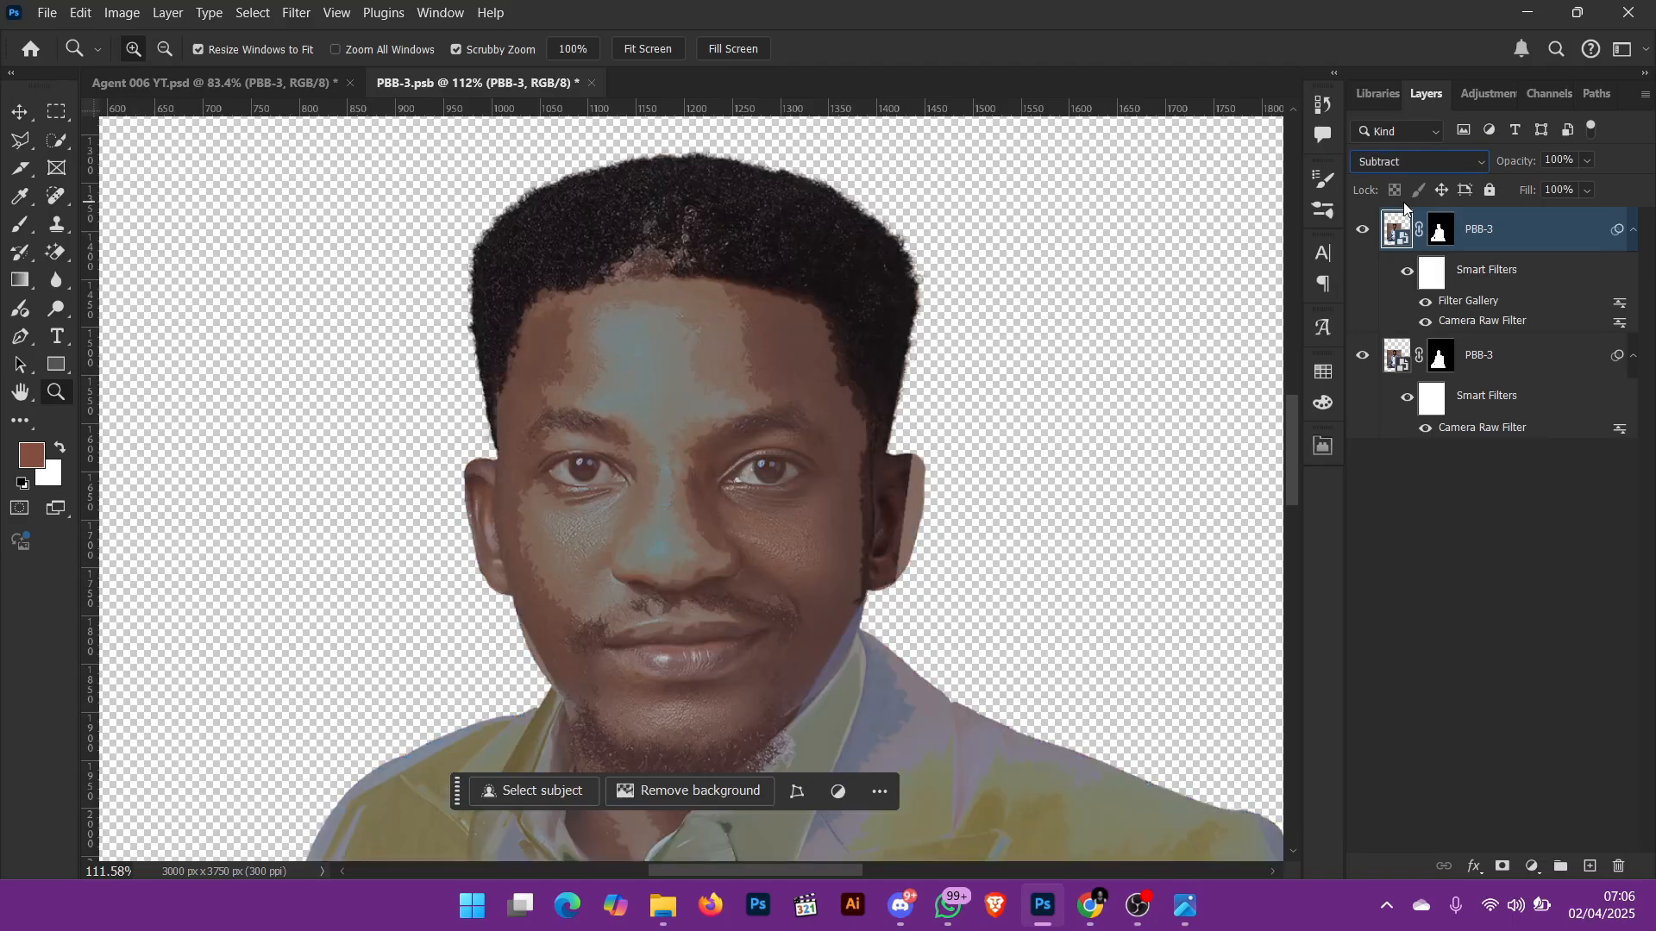
key("Down")
key("Down")
key("Down")
key("Down")
key("Down")
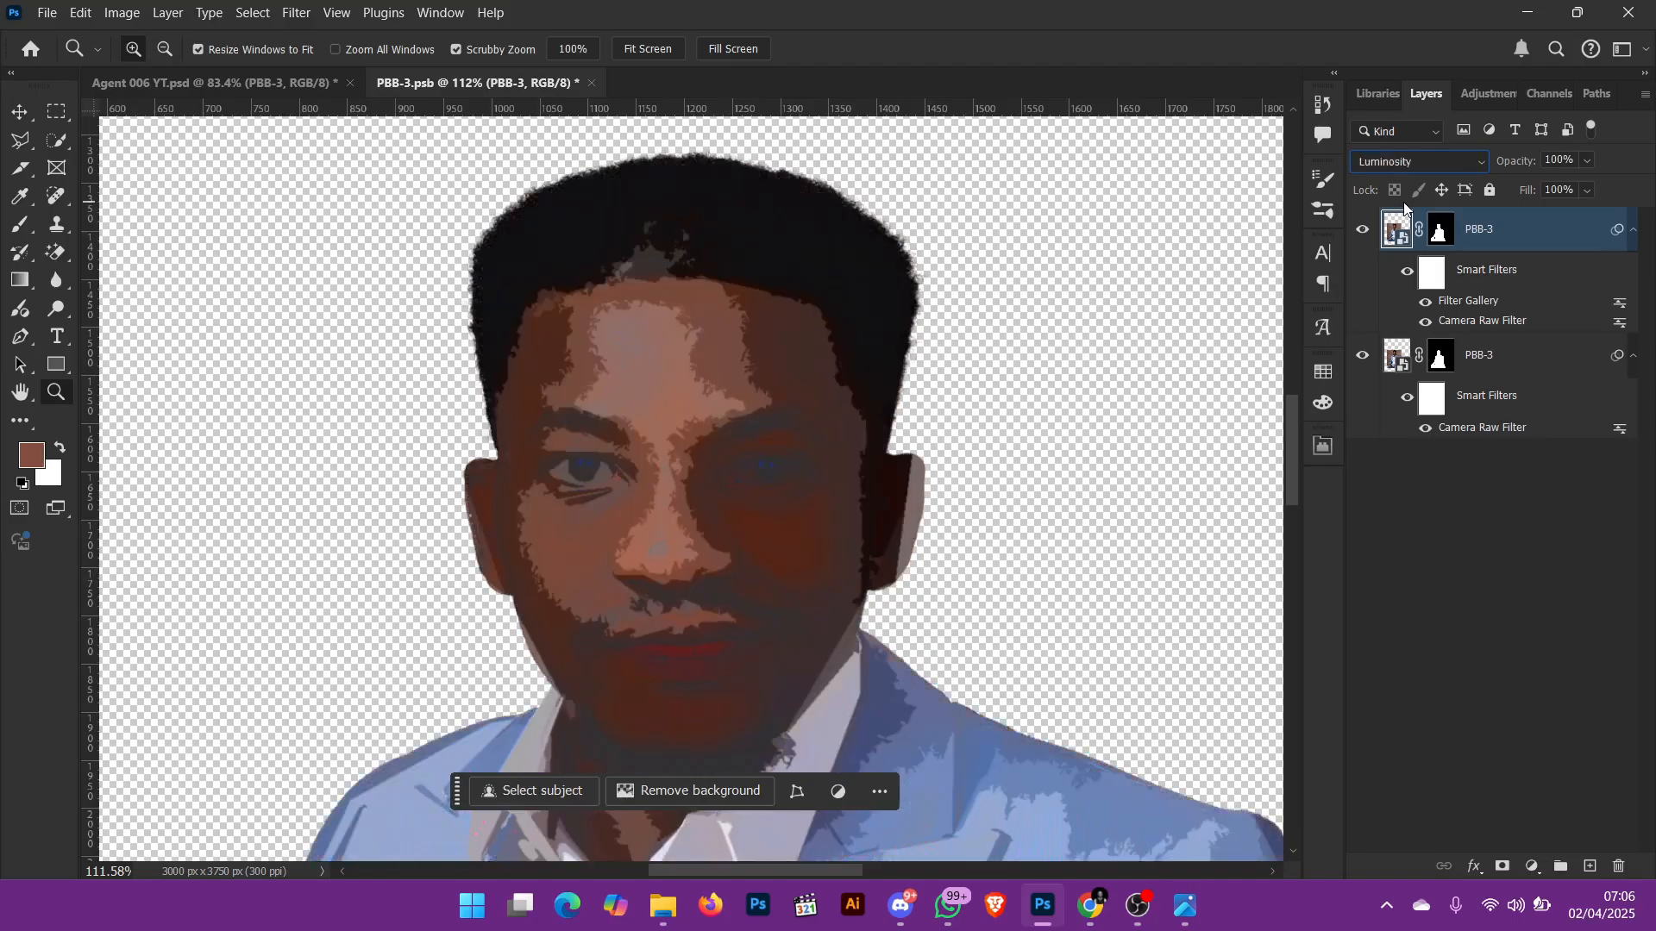
Step: Undo the blend mode trials on the upper PBB-3 copy step by step, back to Screen
key("ctrl+z")
key("ctrl+z")
key("ctrl+z")
key("ctrl+z")
key("ctrl+z")
key("ctrl+z")
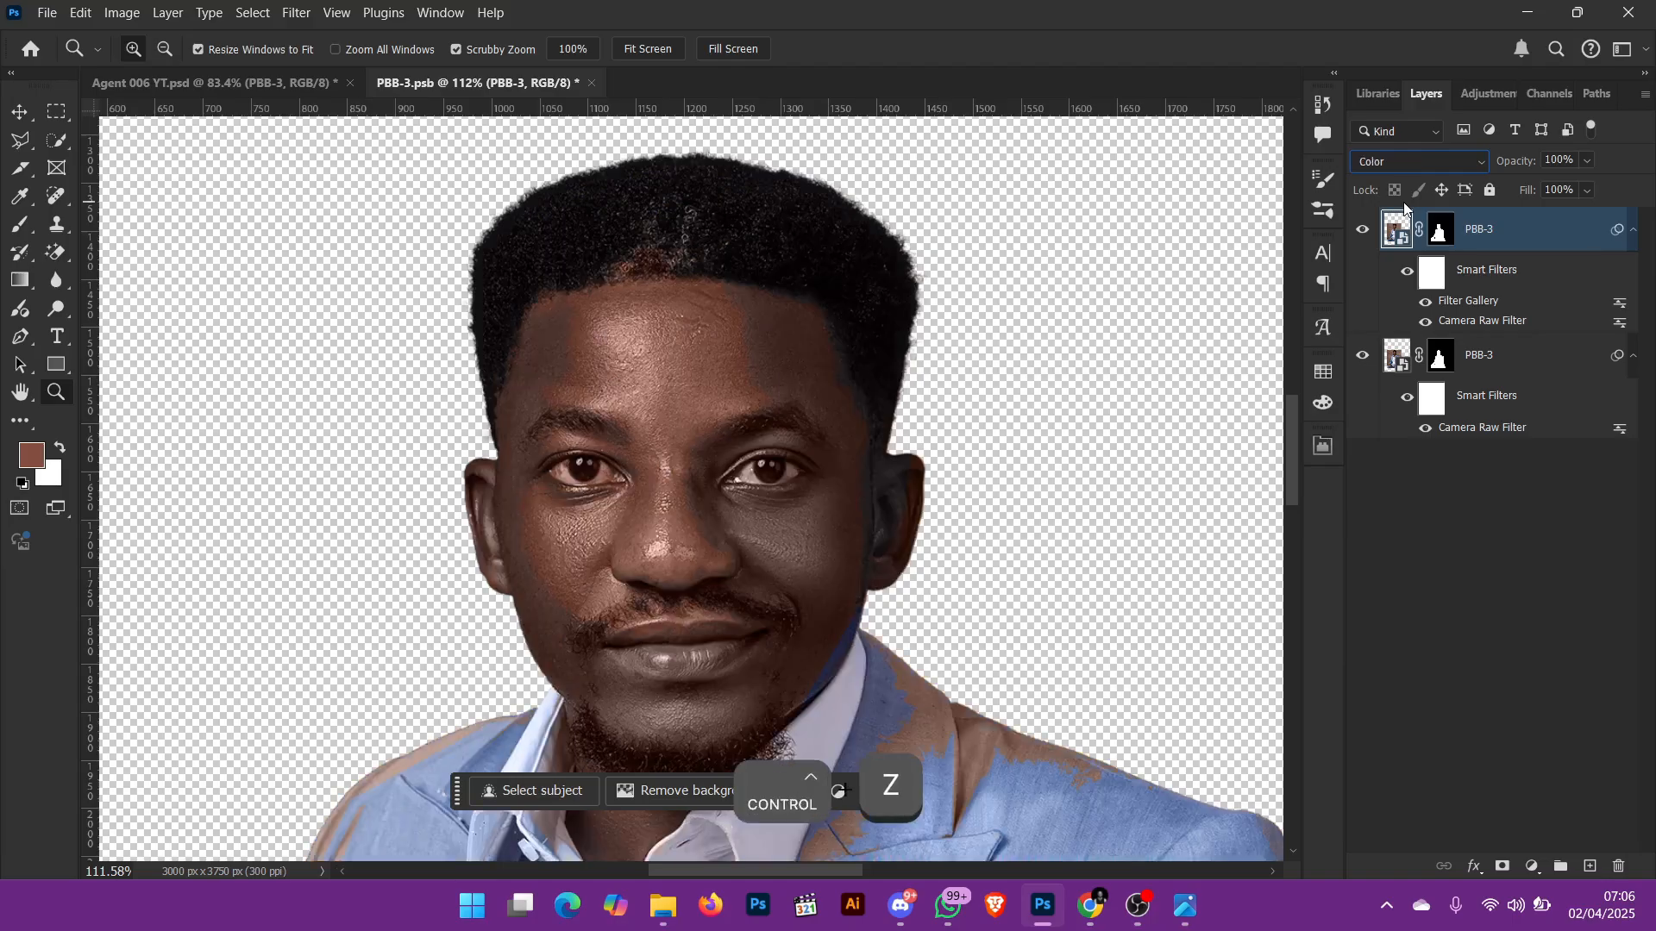
key("ctrl+z")
key("ctrl+z")
key("ctrl+z")
key("ctrl+z")
key("ctrl+z")
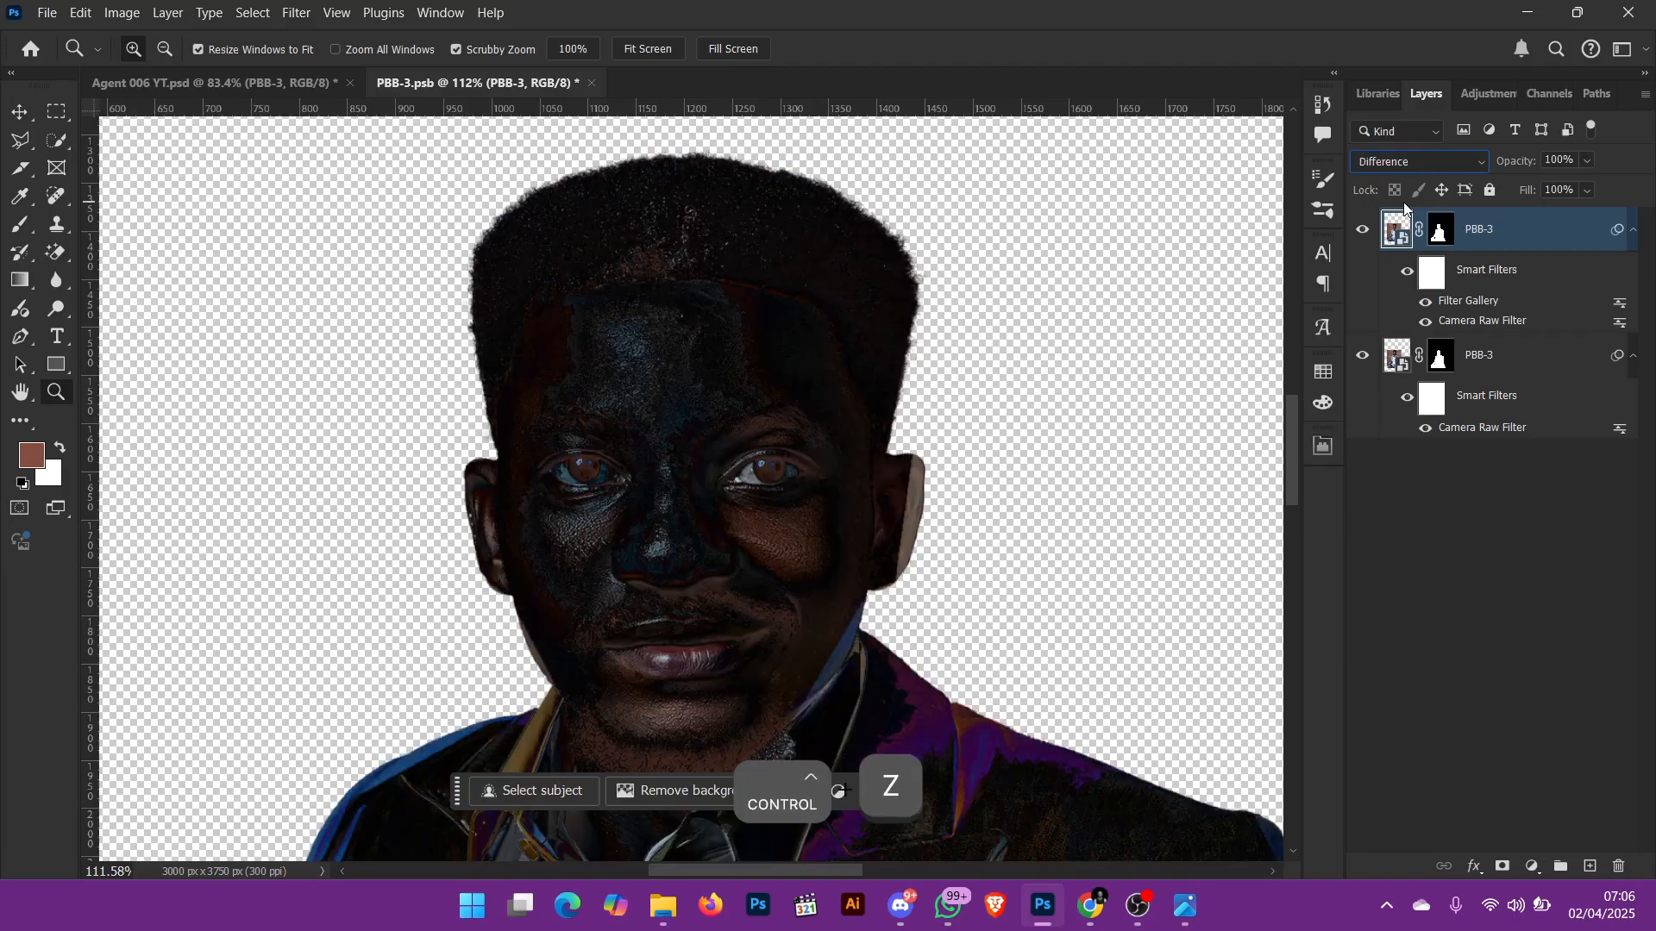
key("ctrl+z")
key("ctrl+z")
key("ctrl+z")
key("ctrl+z")
key("ctrl+z")
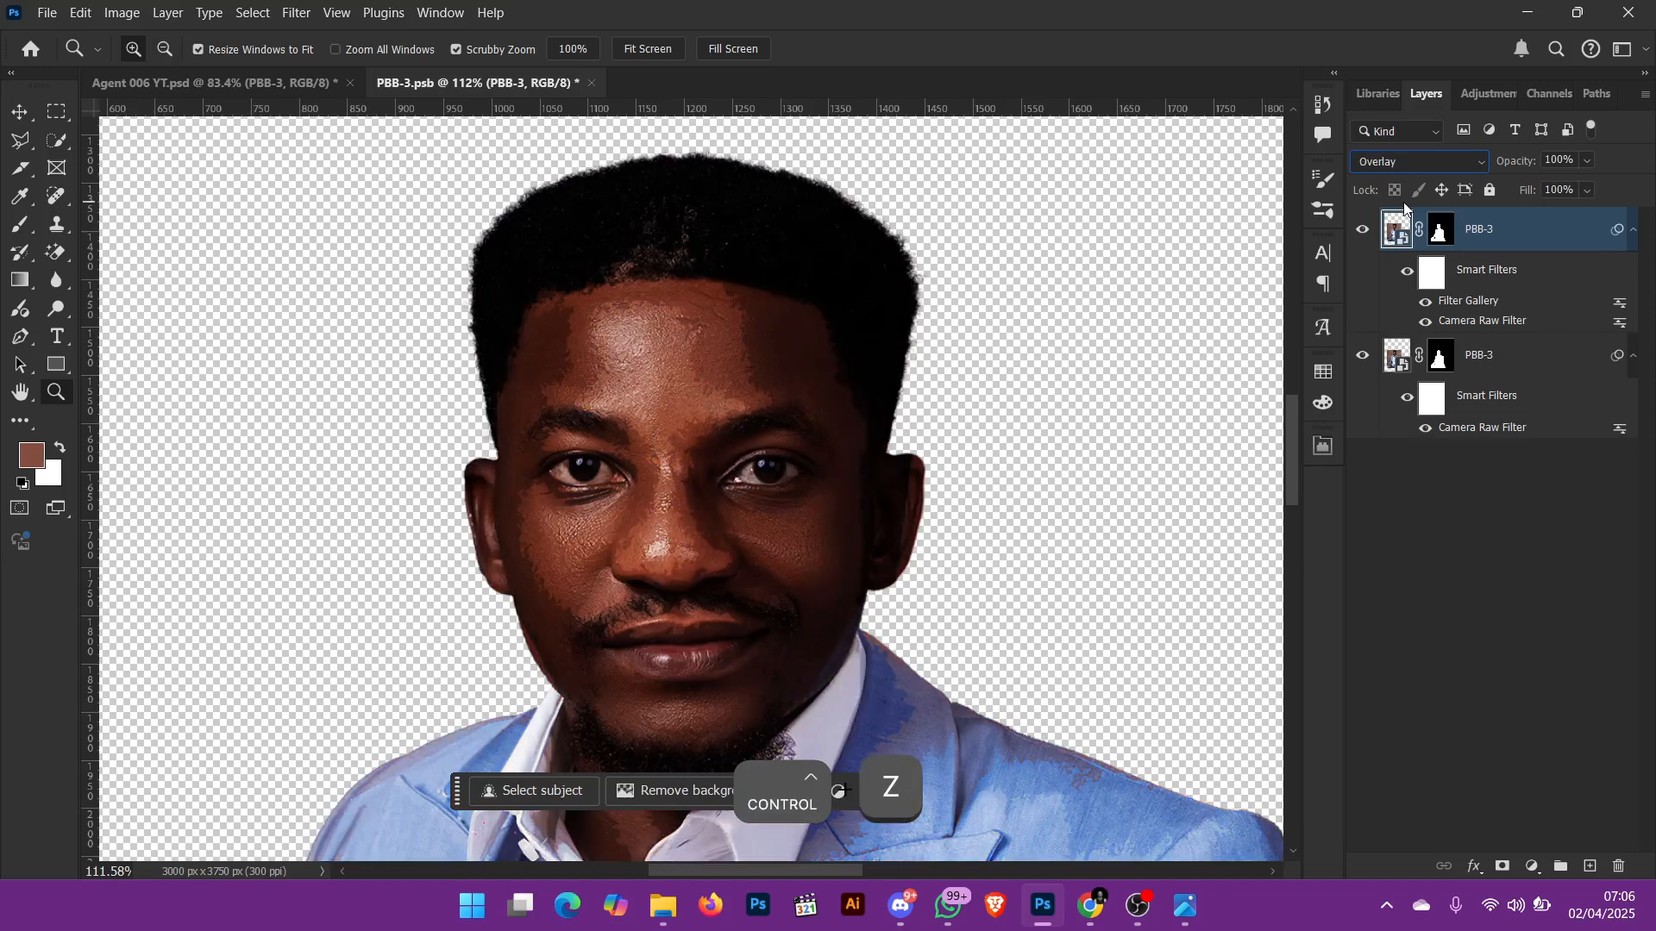
key("ctrl+z")
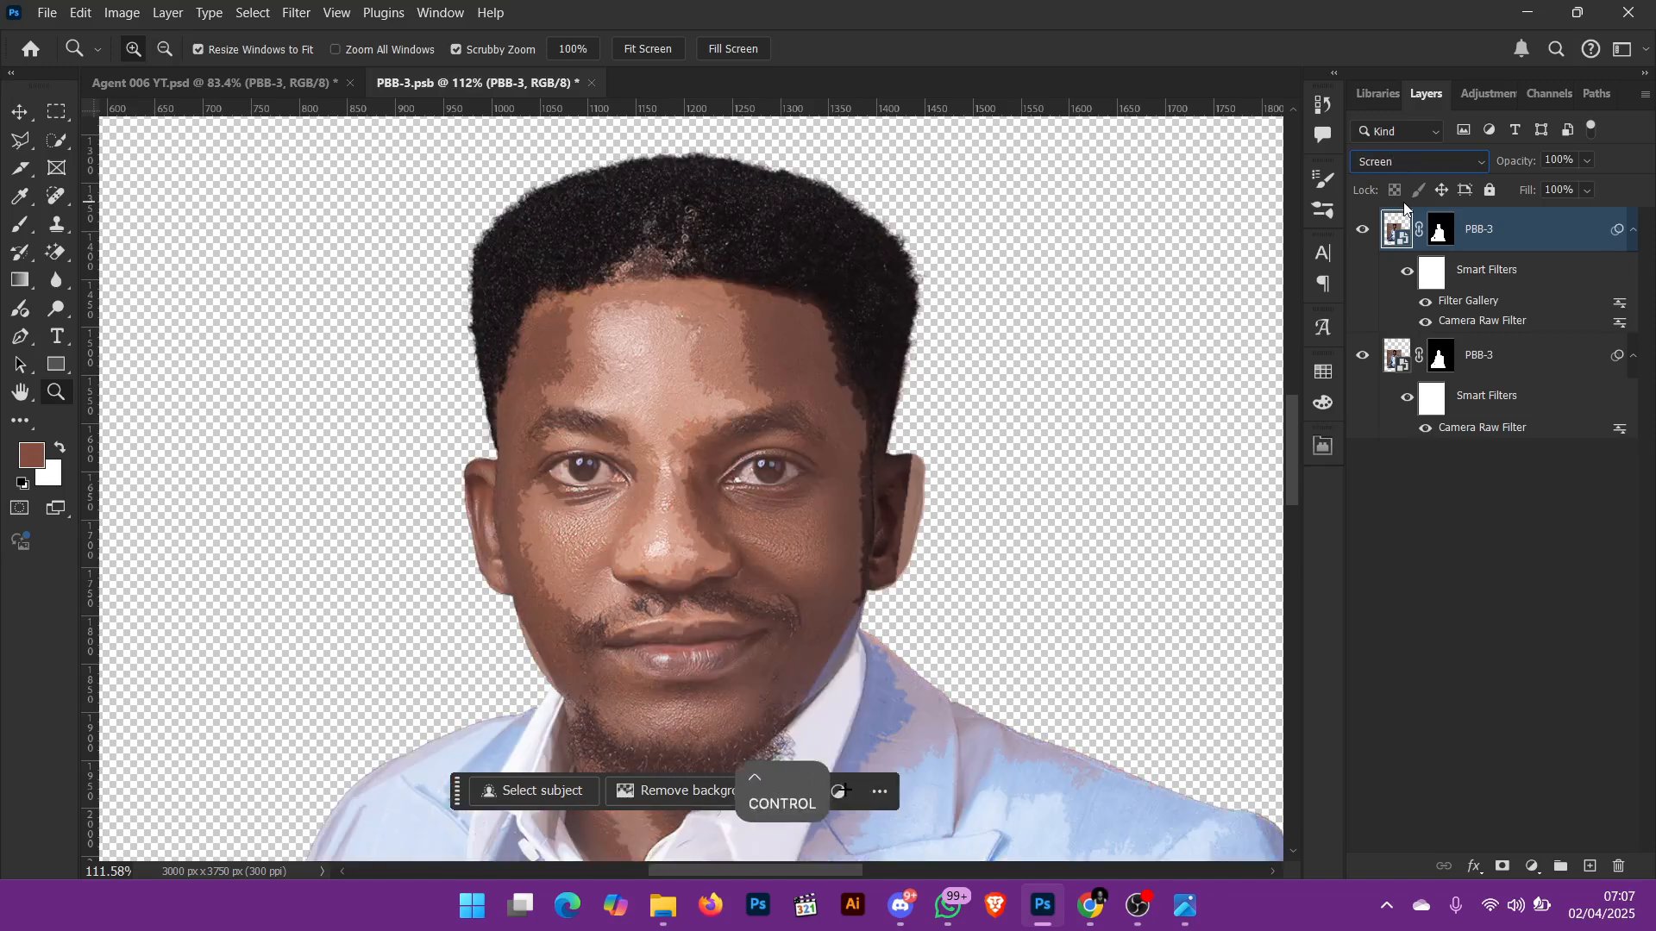
Step: Close the PBB-3 smart object contents without saving and inspect the small portrait within the whole flyer
key("ctrl+0")
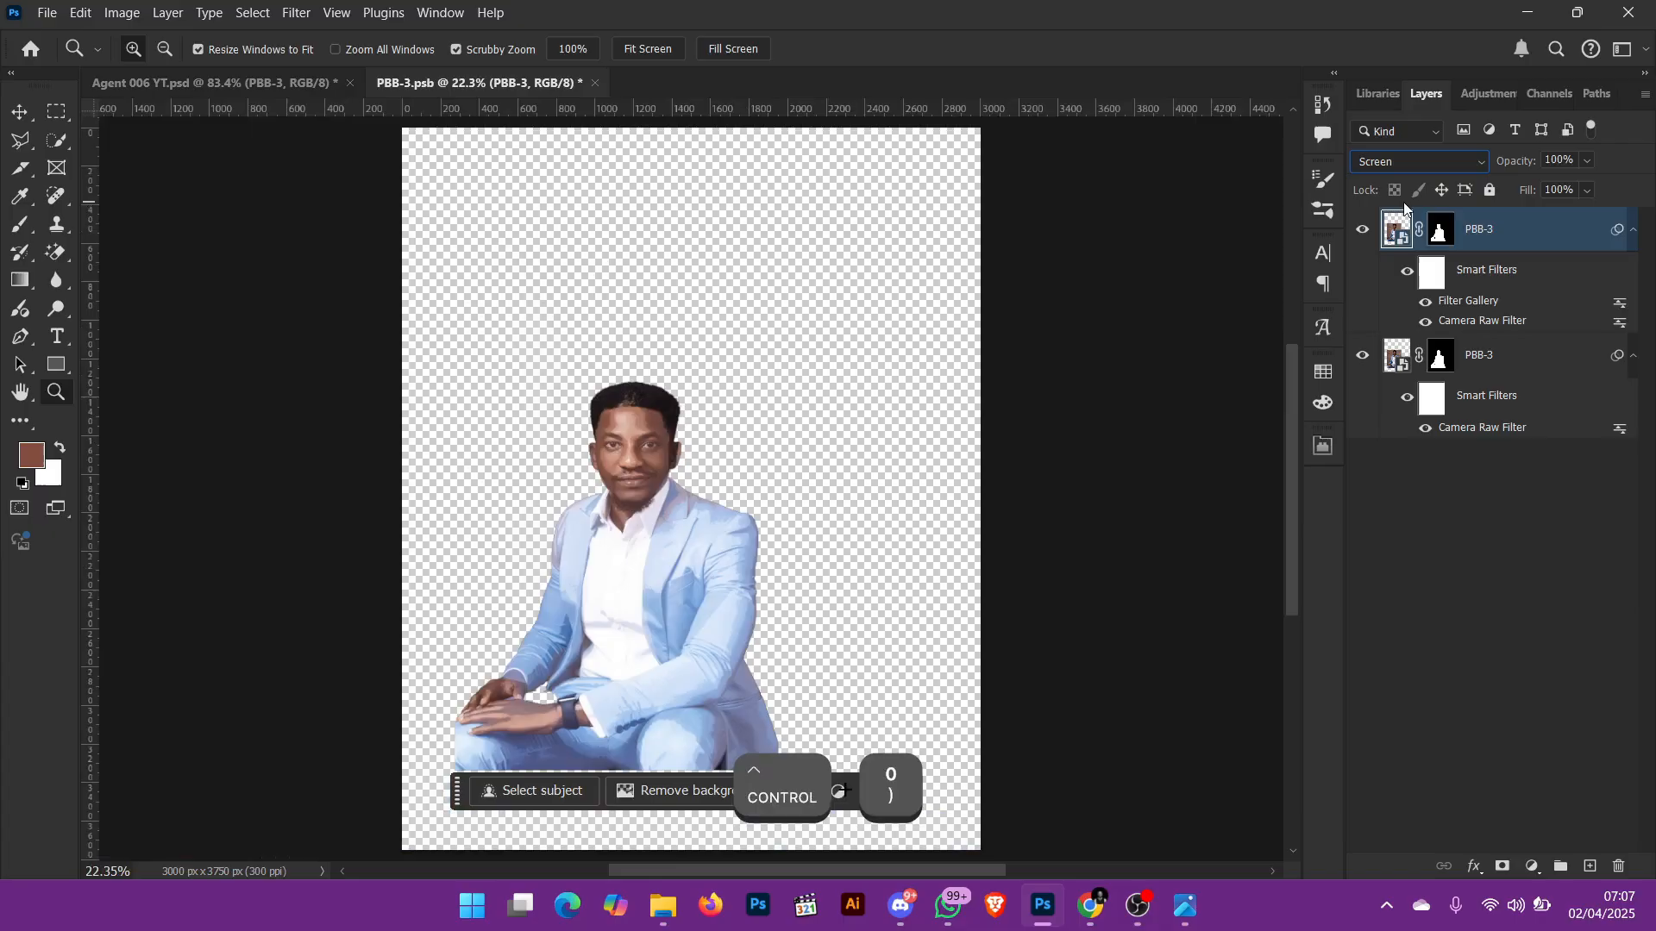
left_click(594, 84)
left_click(858, 352)
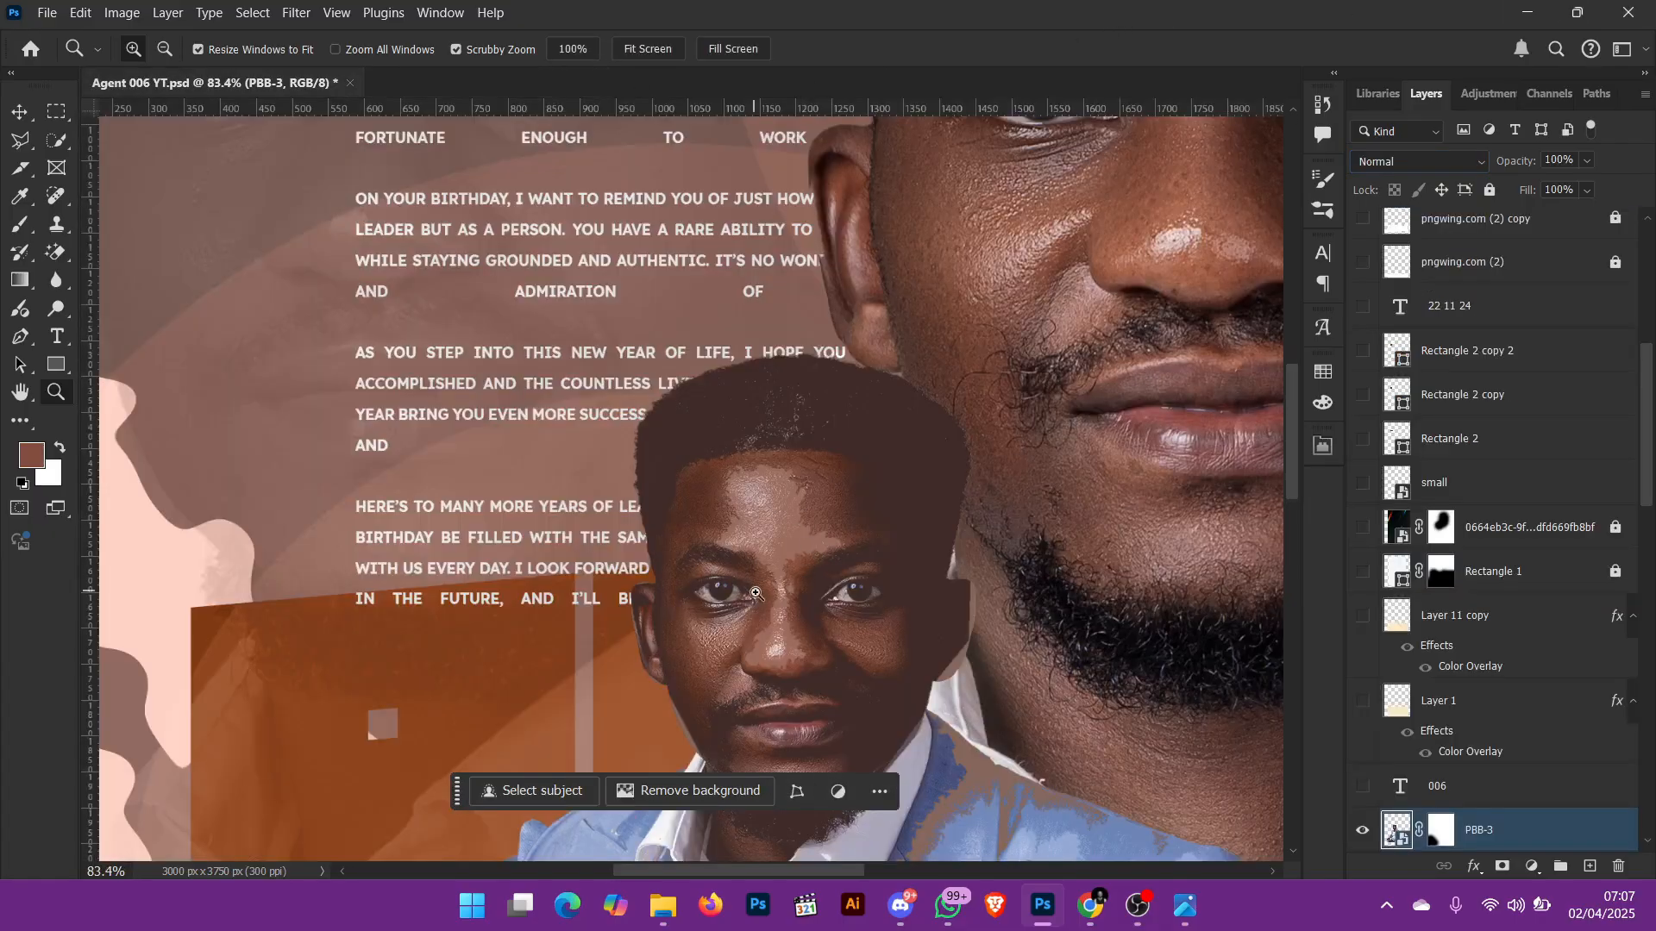
scroll(863, 502, "down", 5)
scroll(863, 502, "down", 4)
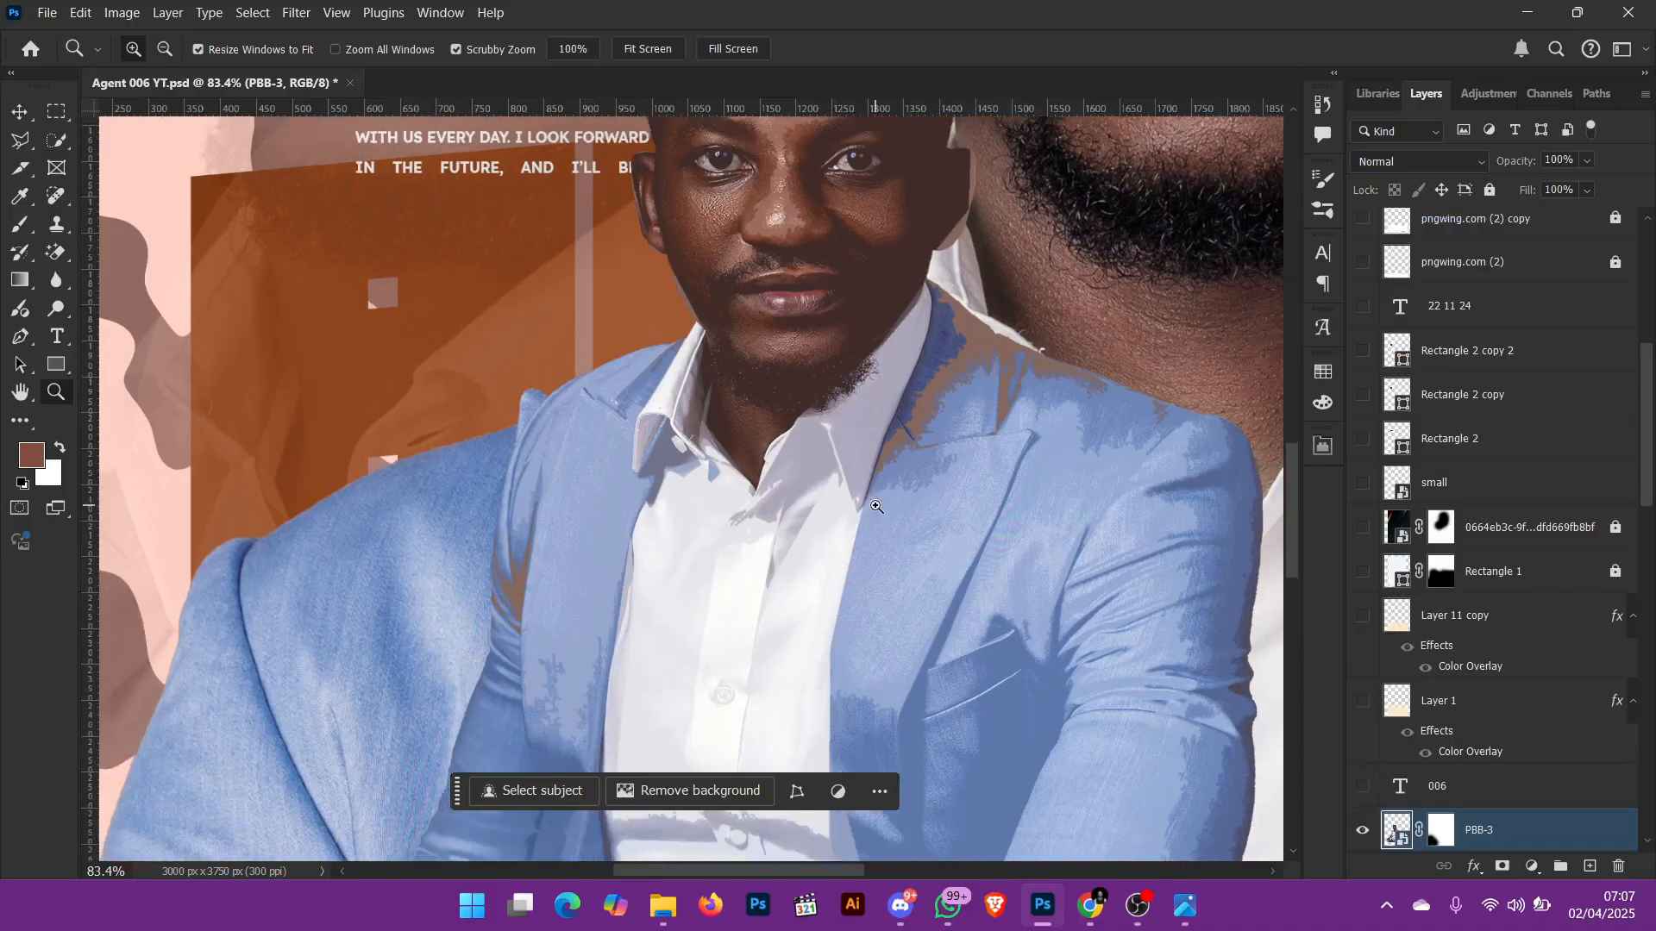
key("ctrl+0")
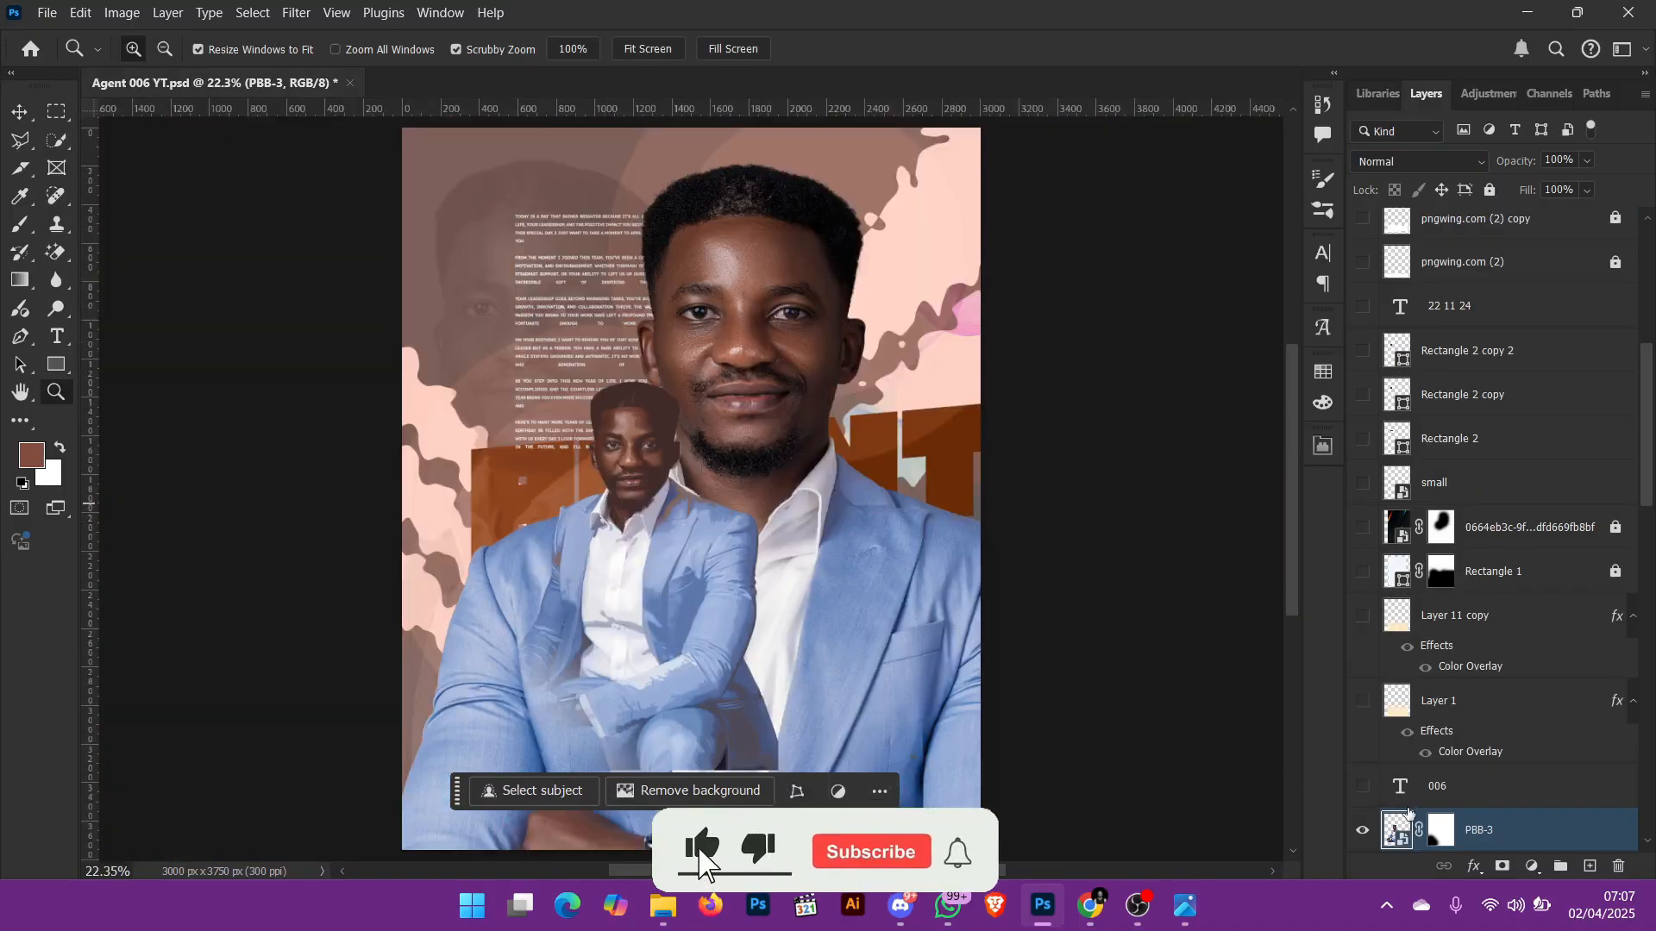
Step: Show the 006 text layer, and reveal Layer 1 to inspect its white fade before hiding it again
left_click(1362, 788)
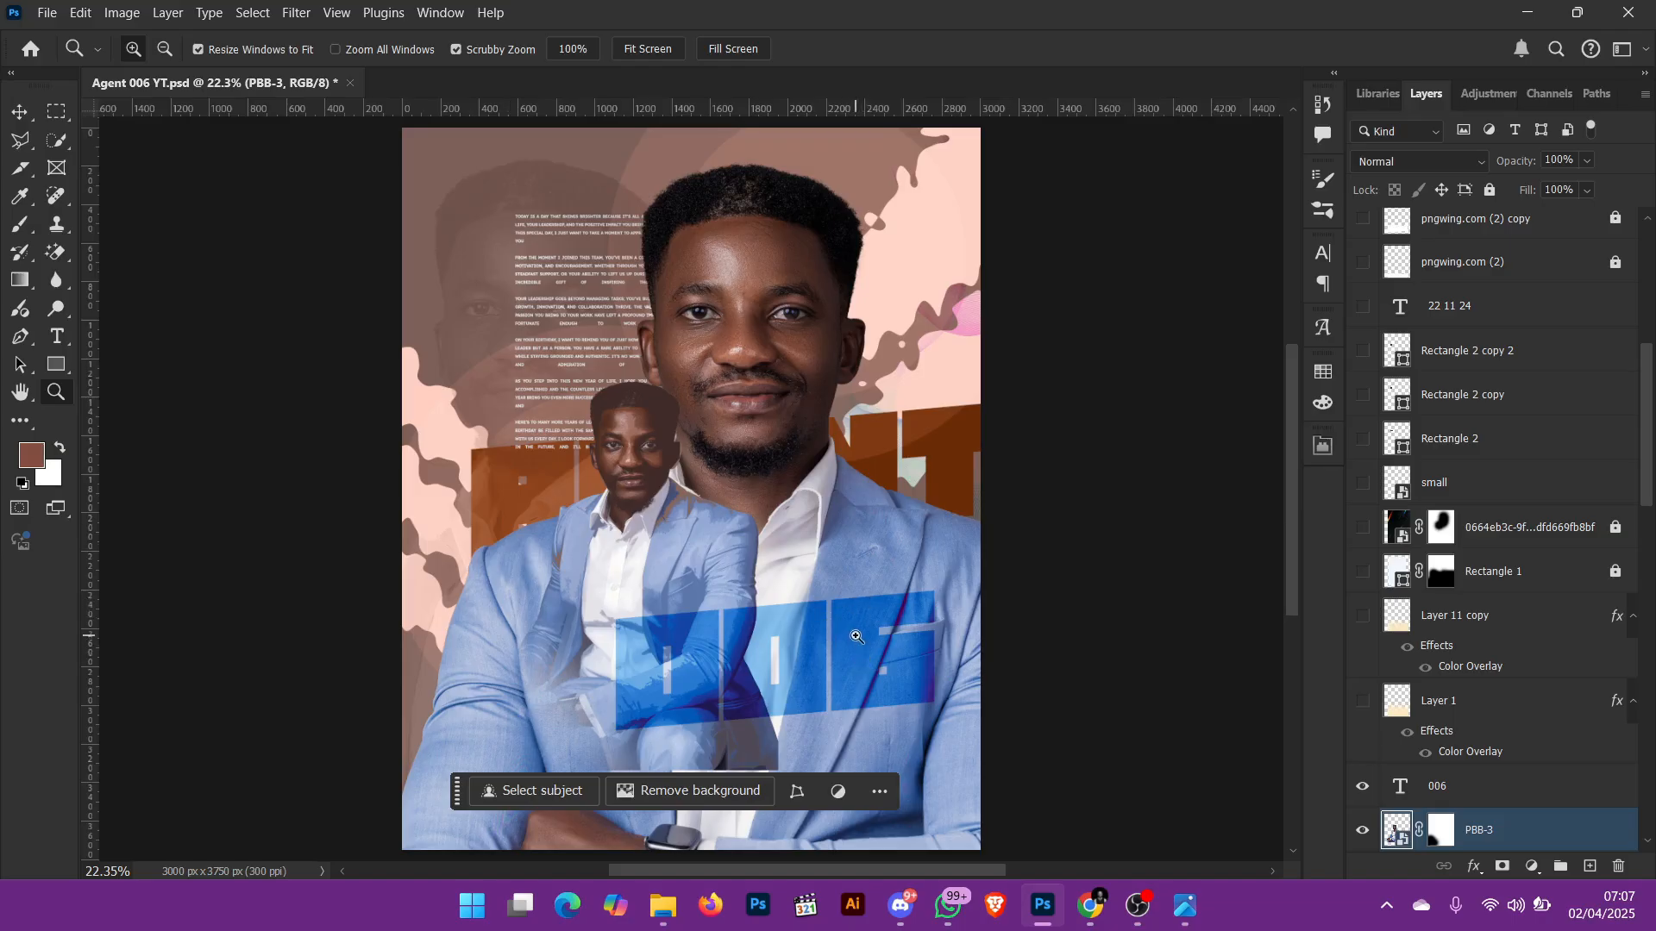
left_click(1362, 701)
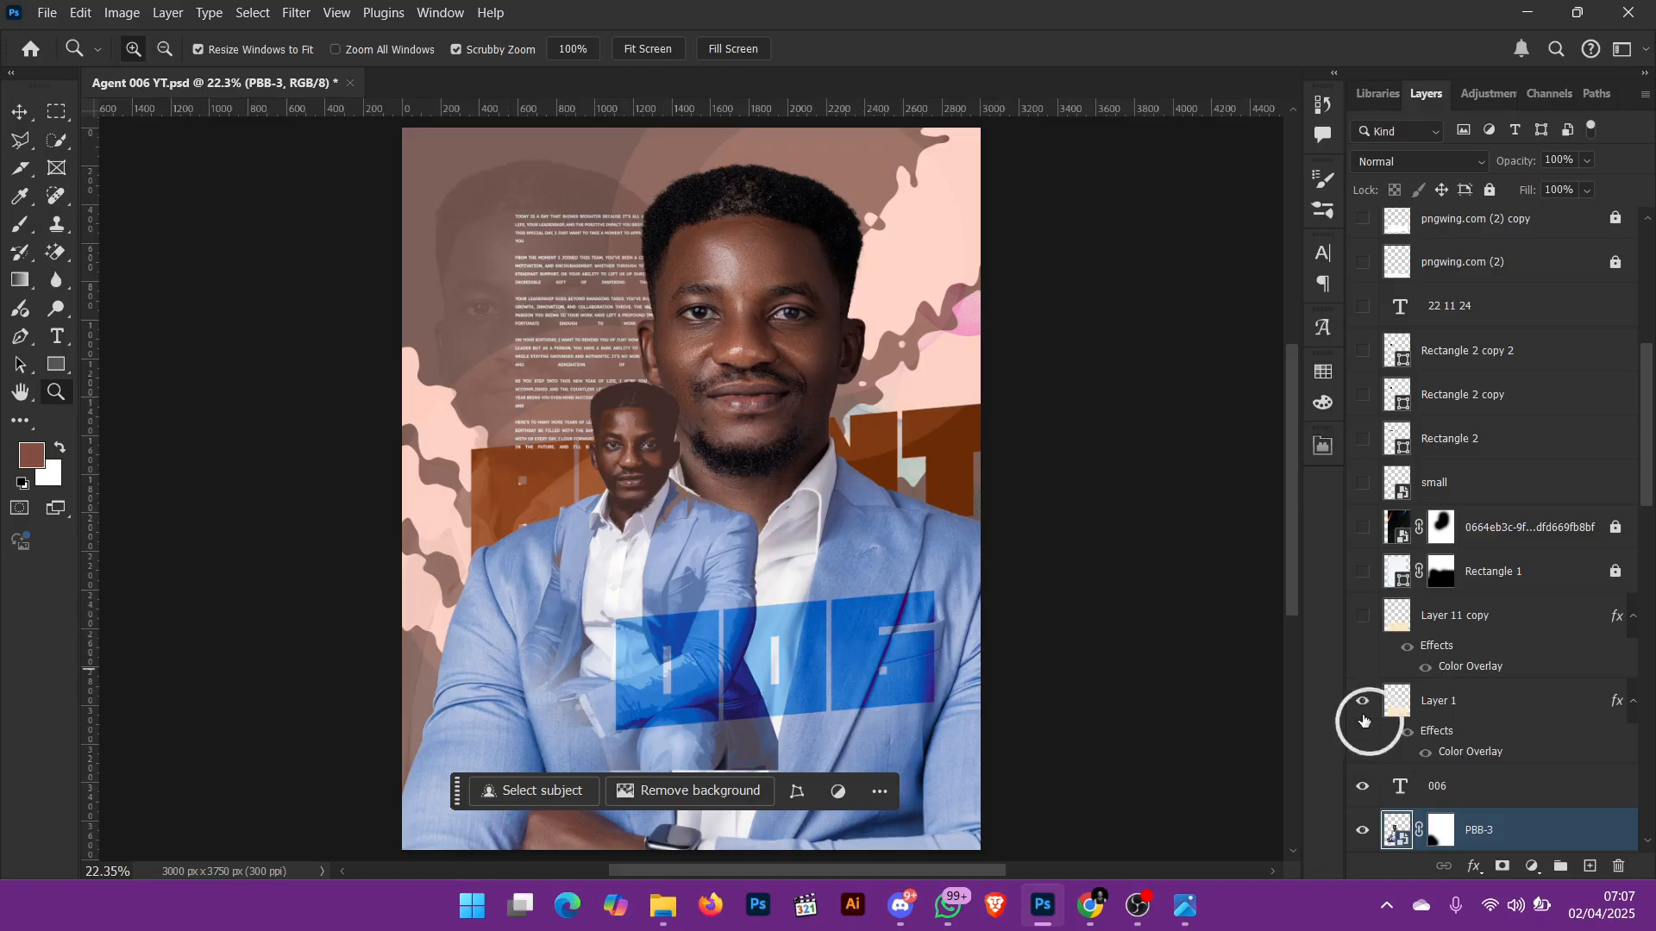
scroll(1082, 684, "down", 1)
scroll(906, 625, "down", 1)
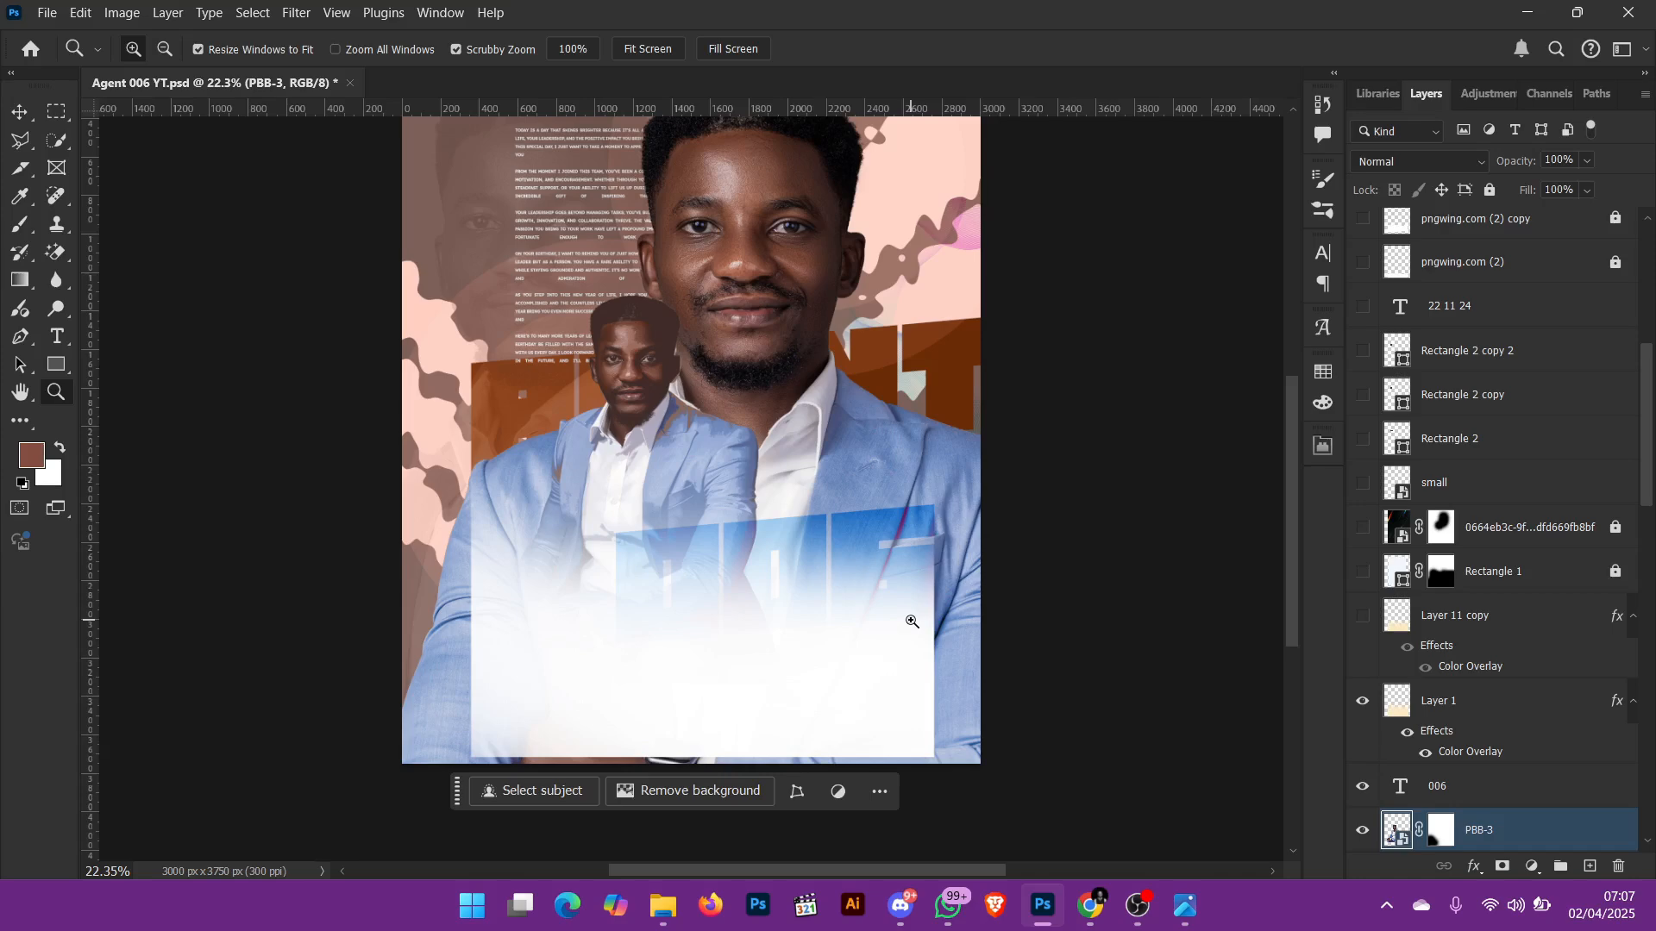
key("v")
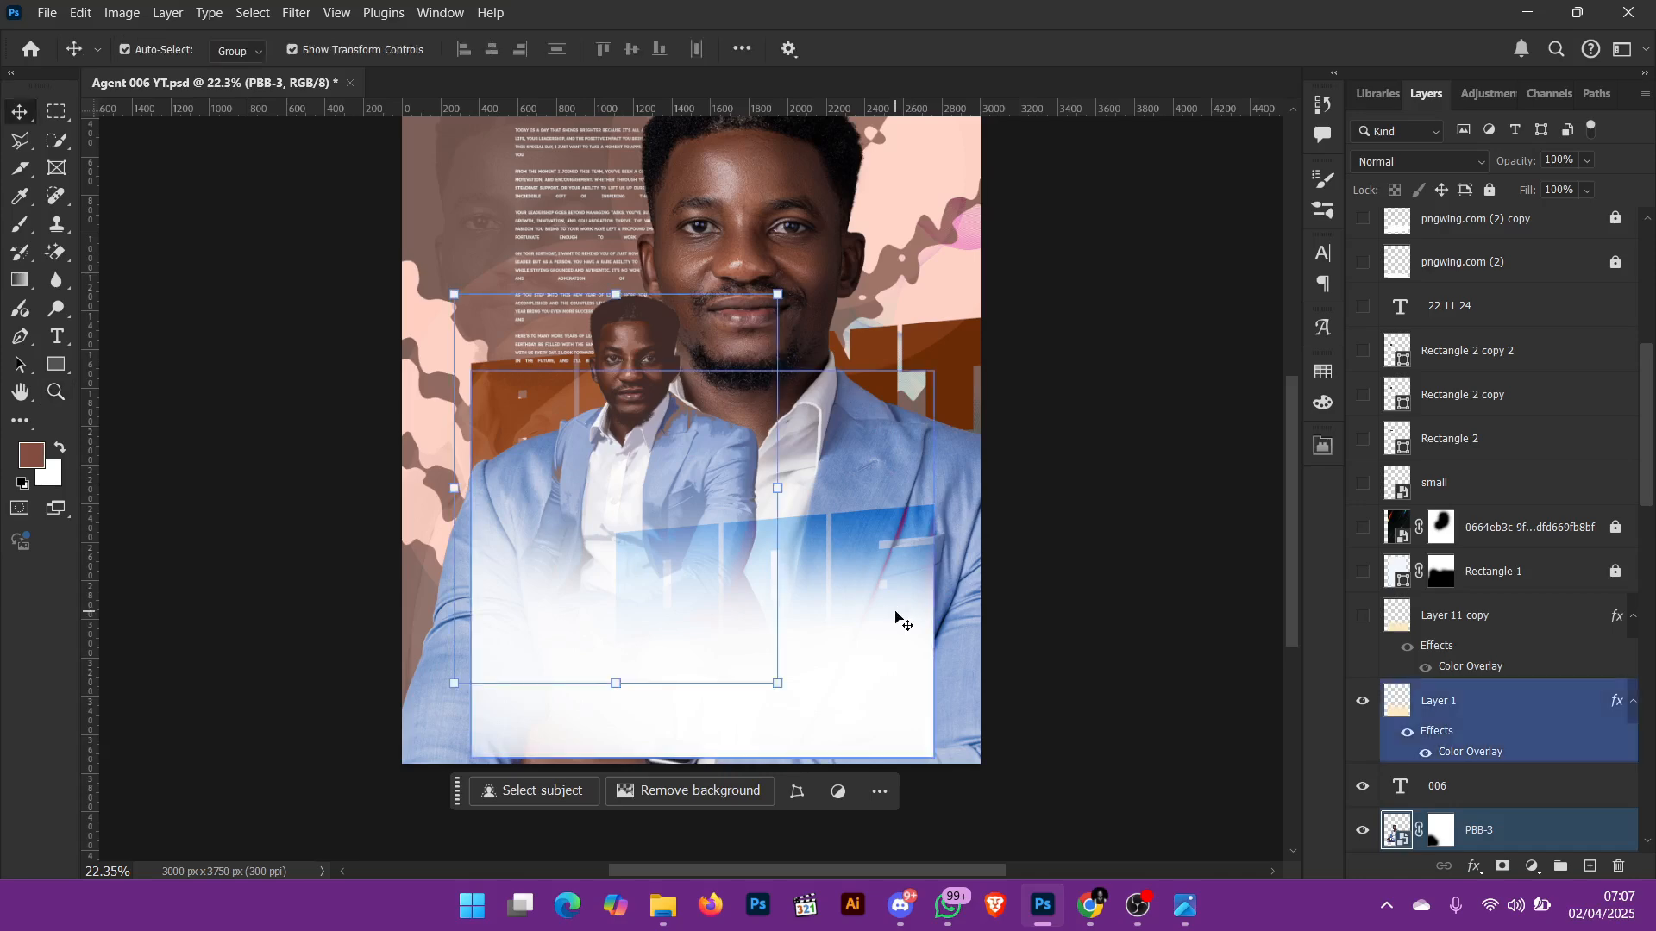
left_click(893, 616)
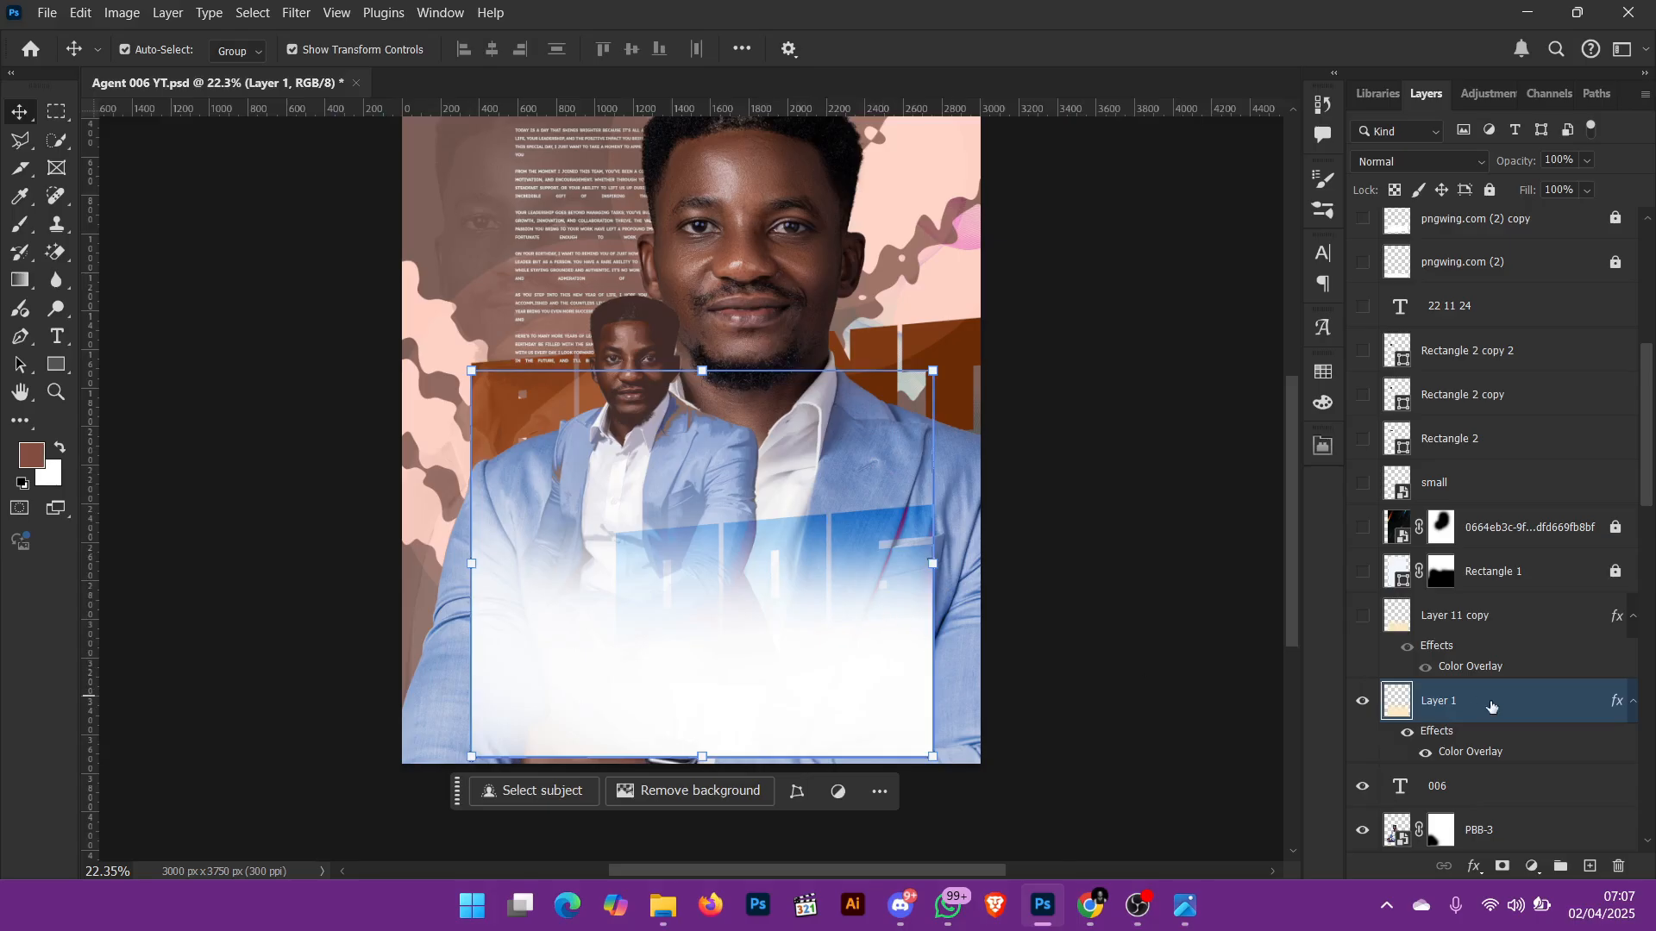
left_click(1362, 701)
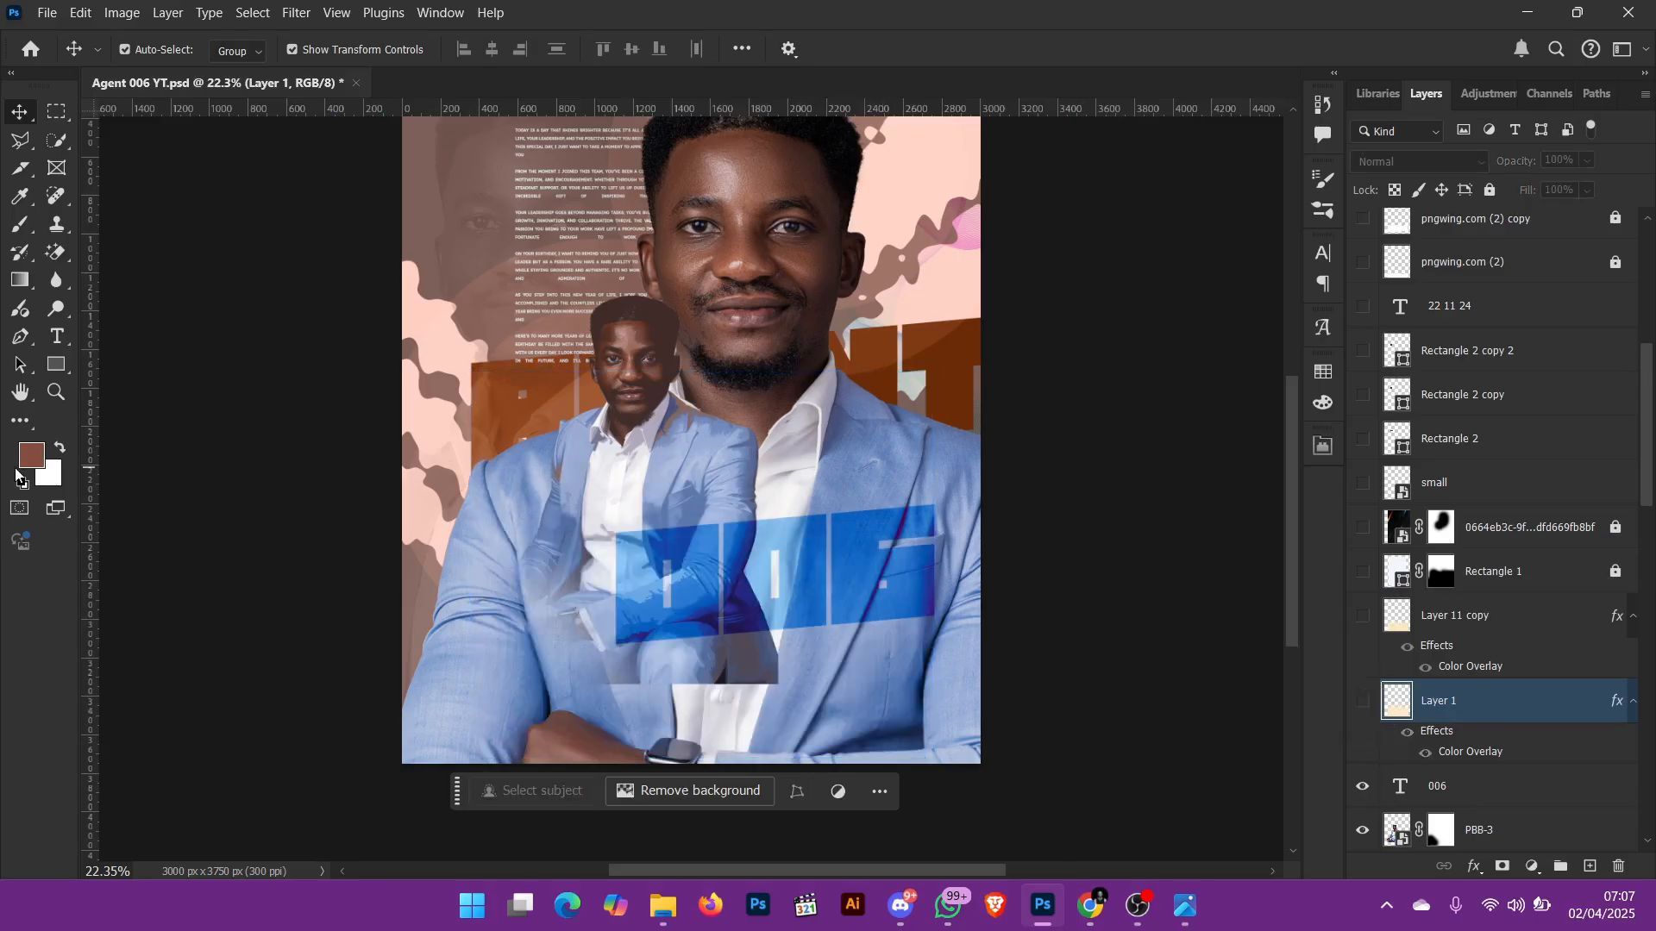
Step: Draw a brown rectangle about 2214 × 1943 px over the lower half of the flyer and give it a layer mask
left_click(57, 367)
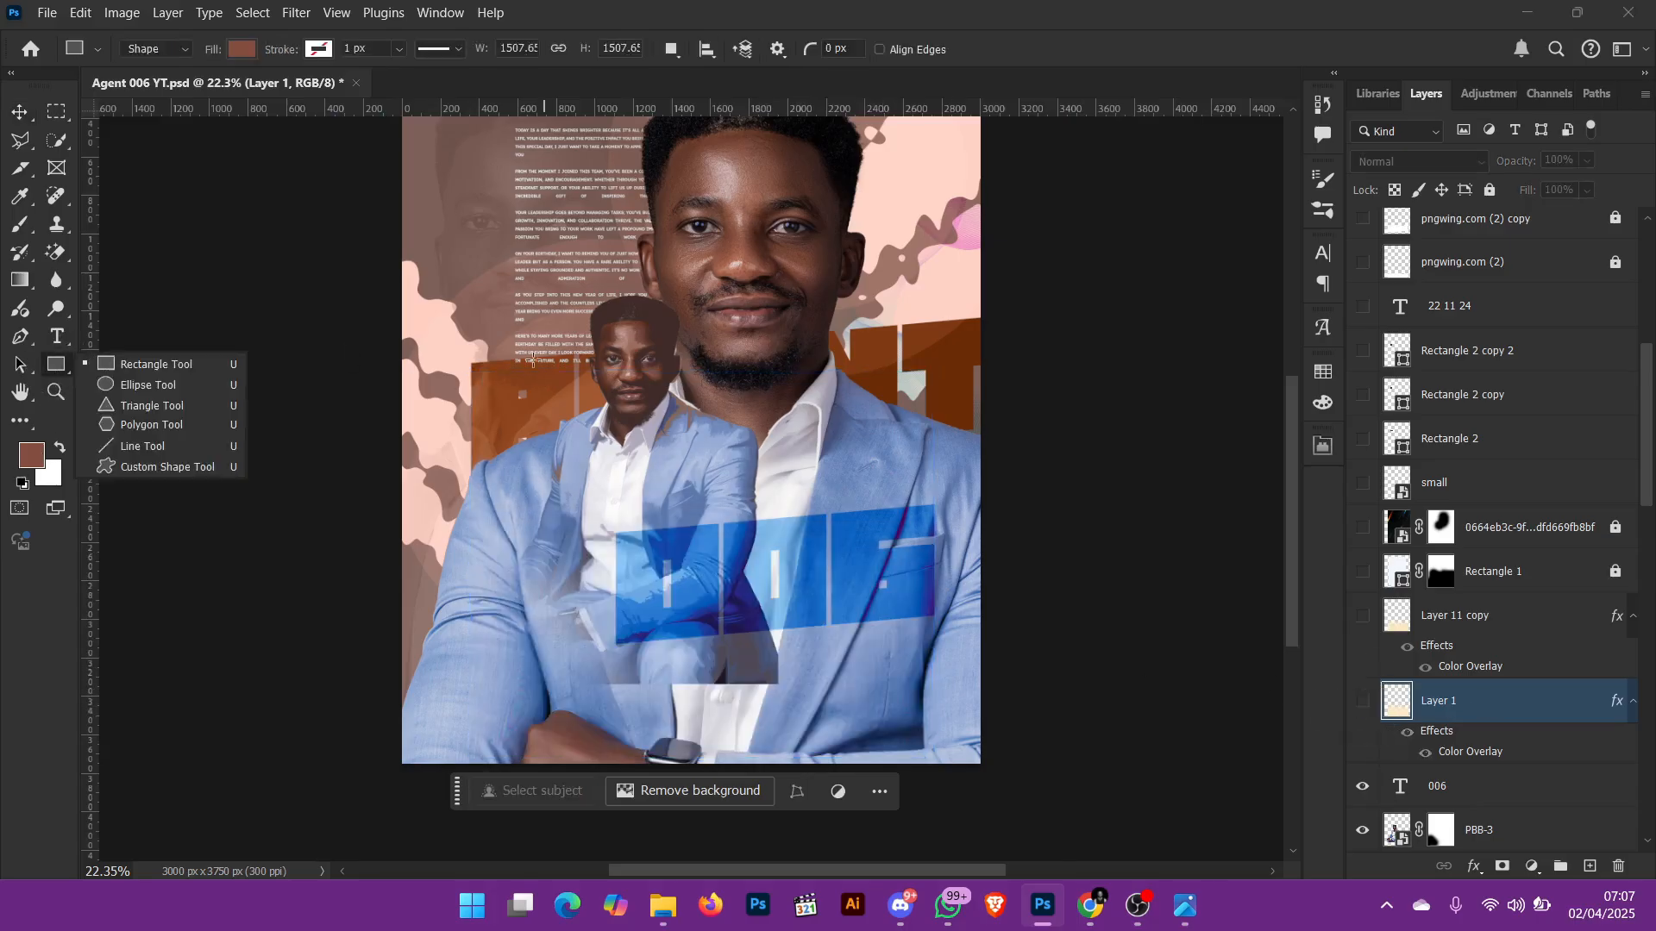
left_click_drag(513, 348, 939, 725)
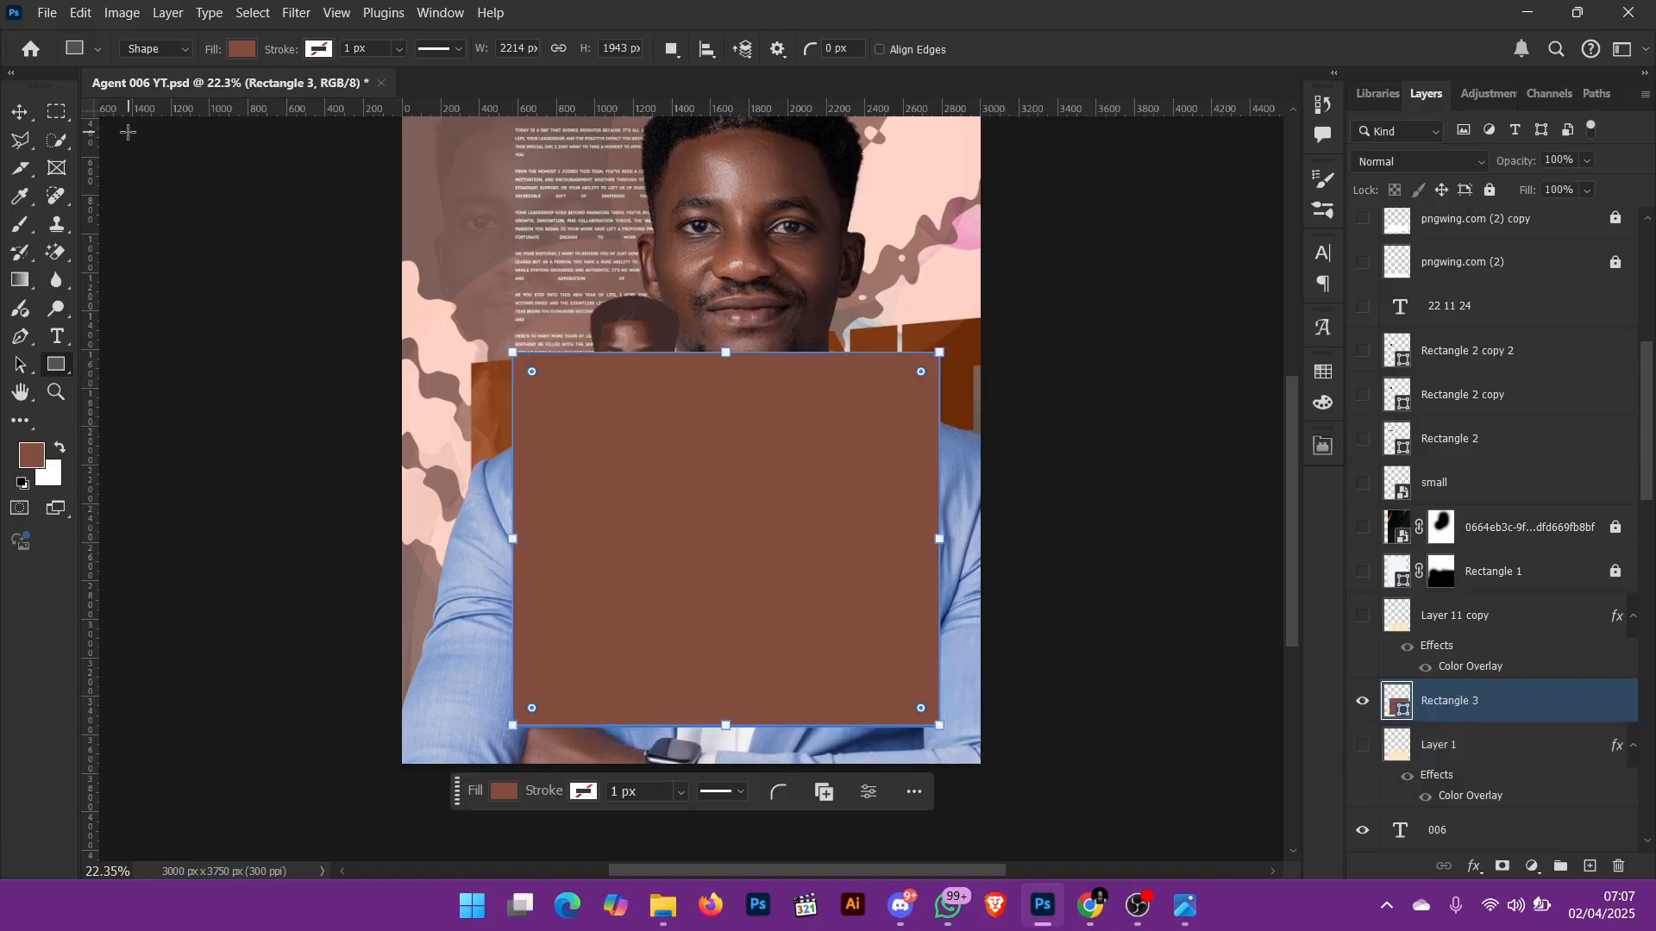
left_click(1502, 867)
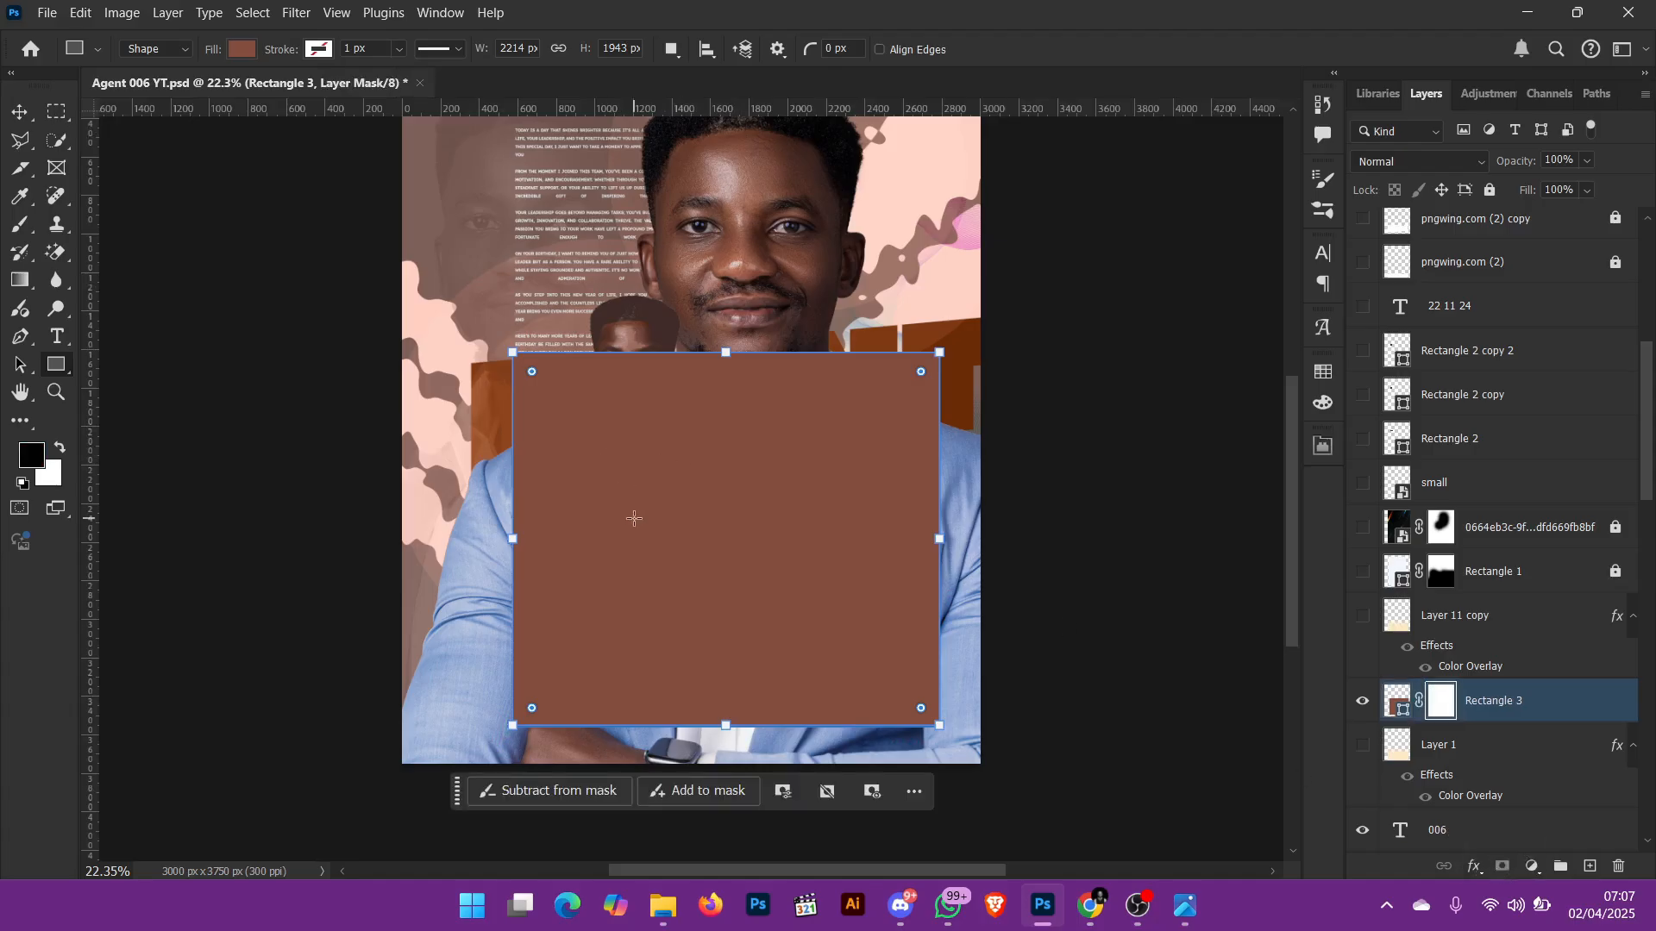
Step: Fade out the upper part of the brown rectangle on its mask with a soft black brush of about 1500 px, and select its shape thumbnail
key("b")
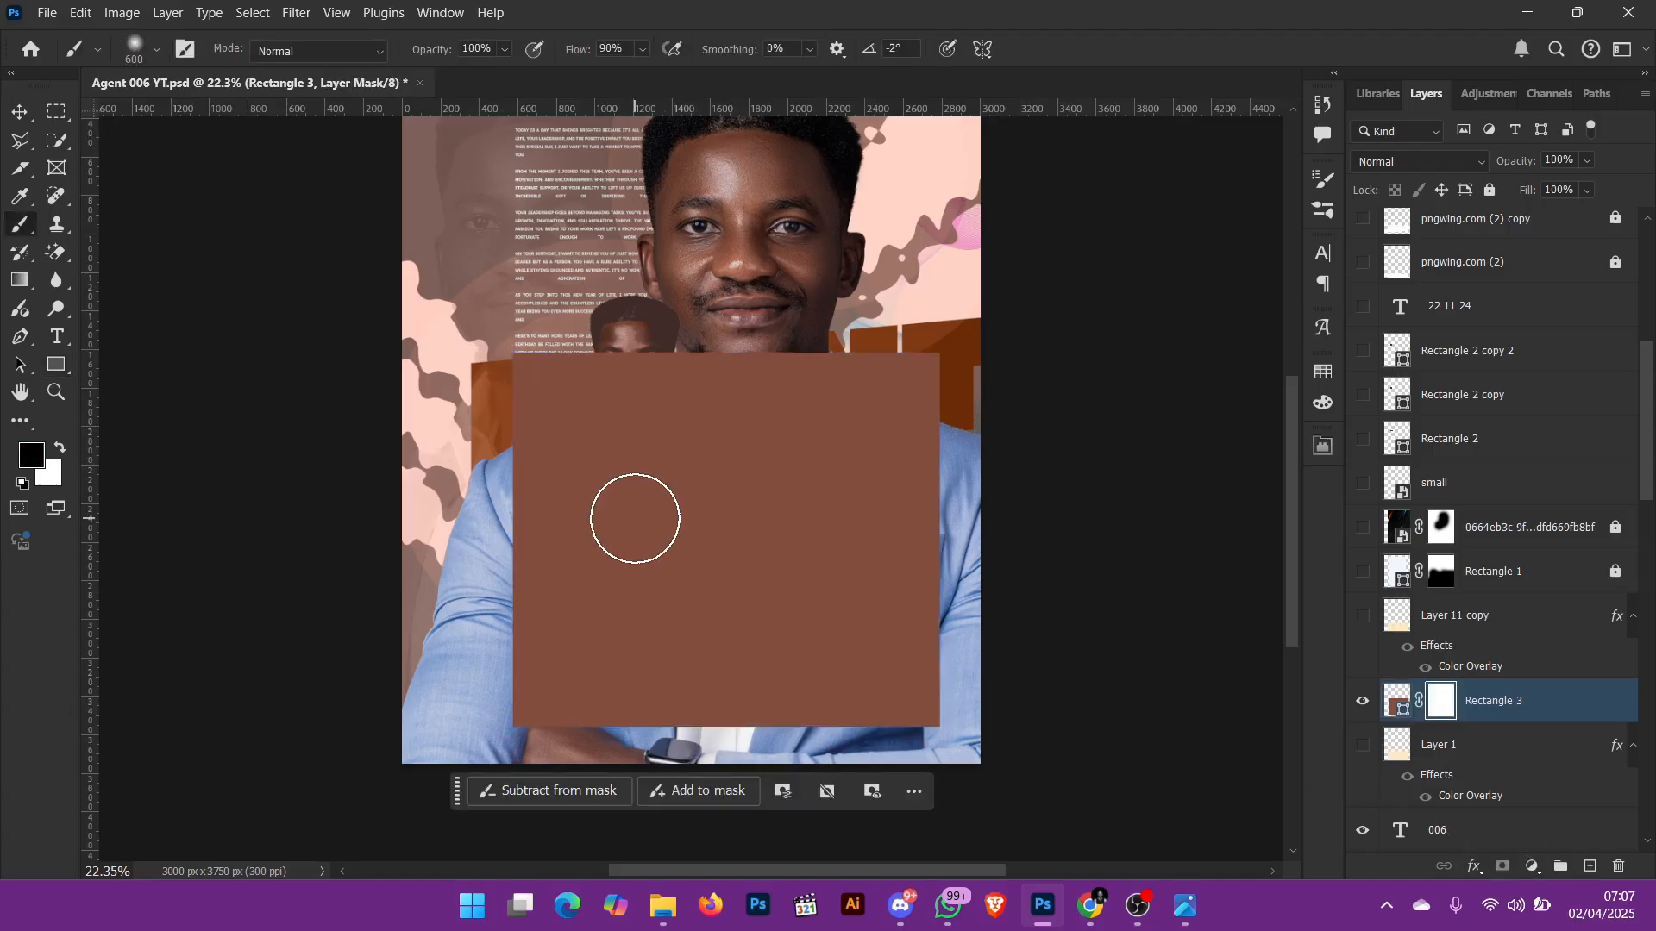
key("bracketright")
key("bracketright")
key("bracketright")
key("bracketright")
key("bracketright")
key("bracketright")
key("bracketright")
key("bracketright")
key("bracketright")
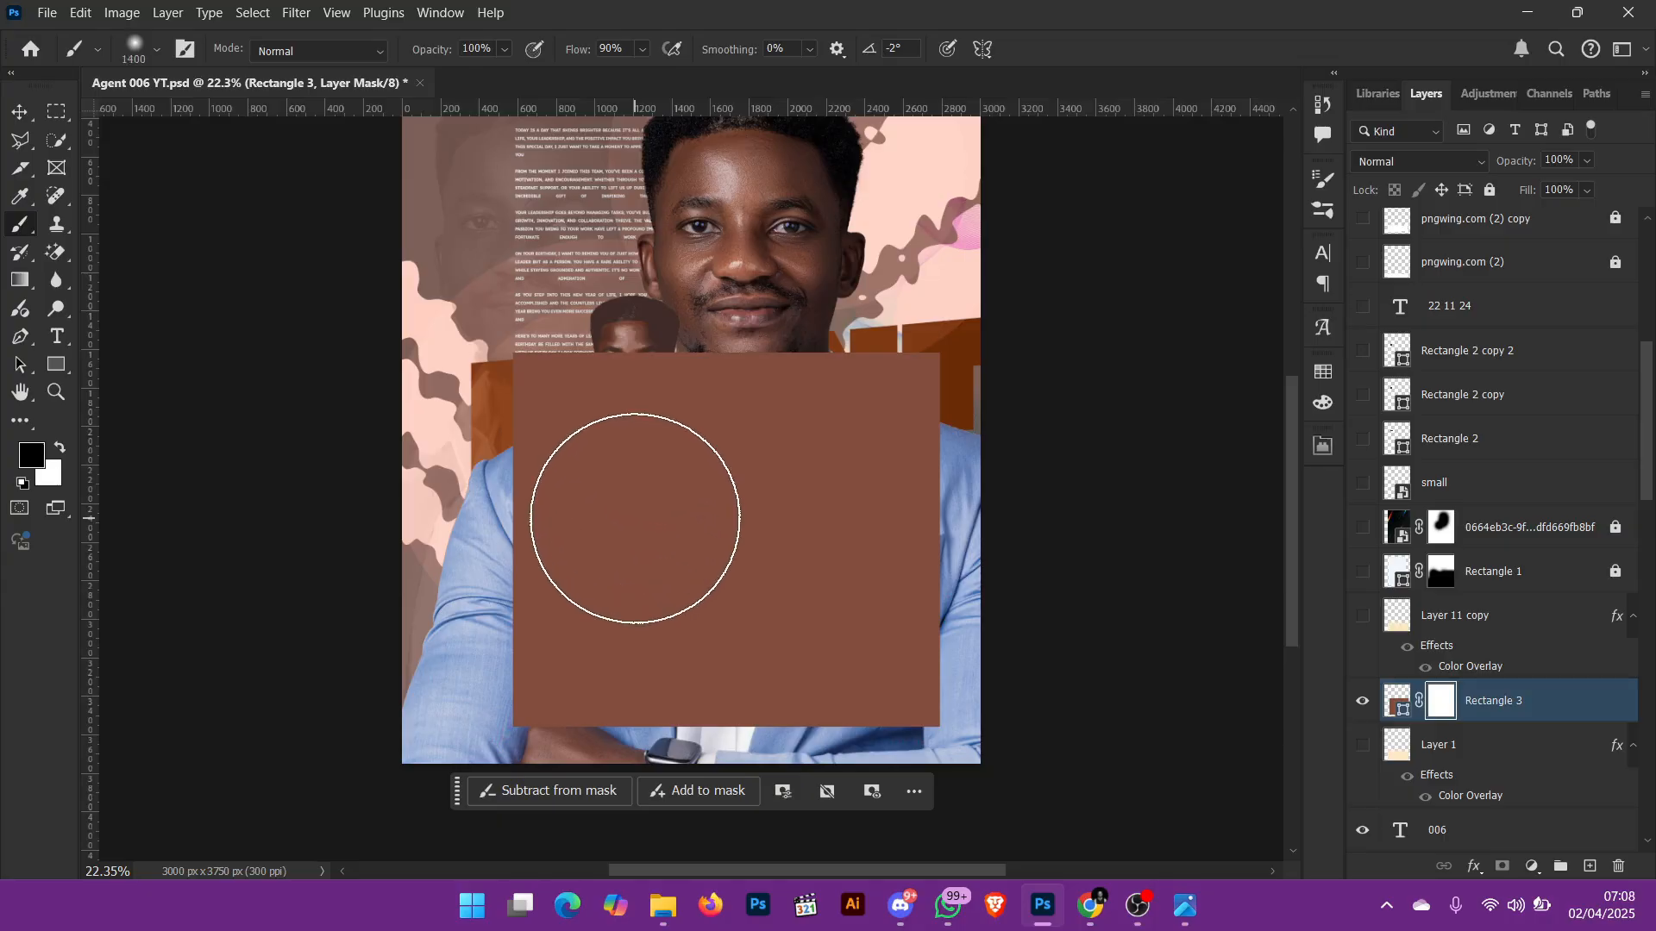
mouse_move(599, 406)
left_mouse_down()
mouse_move(684, 296)
mouse_move(777, 99)
mouse_move(884, 366)
mouse_move(866, 259)
mouse_move(853, 349)
left_mouse_up()
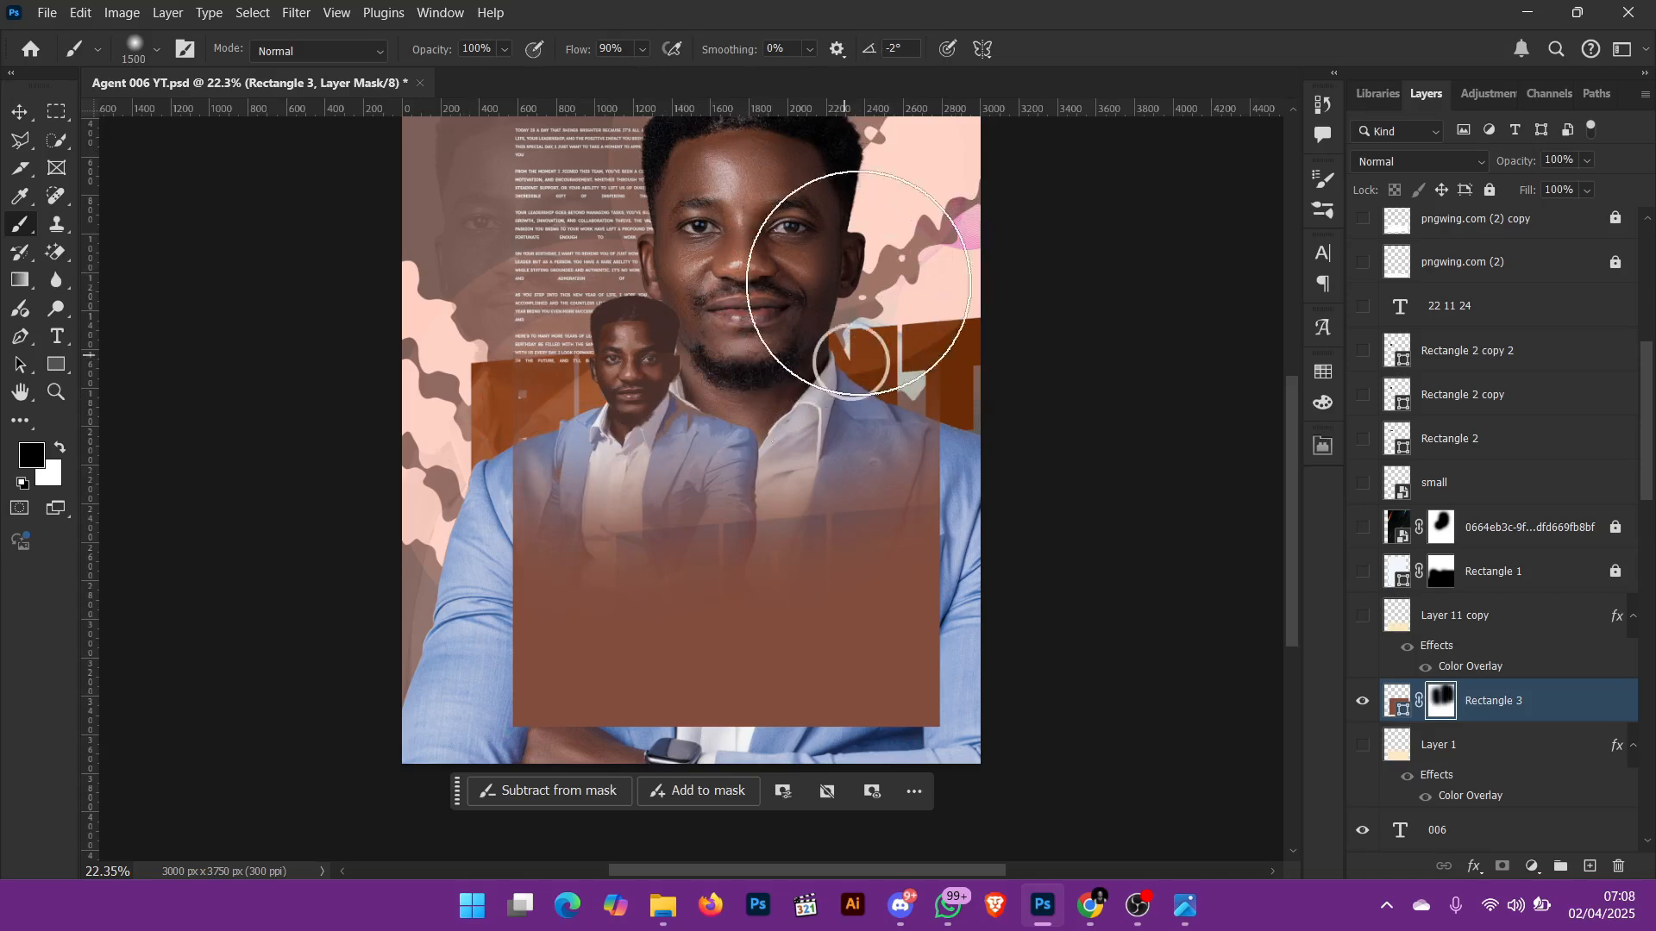
mouse_move(601, 426)
left_mouse_down()
mouse_move(566, 168)
mouse_move(874, 440)
mouse_move(900, 273)
mouse_move(822, 412)
mouse_move(776, 553)
left_mouse_up()
left_click(1397, 700)
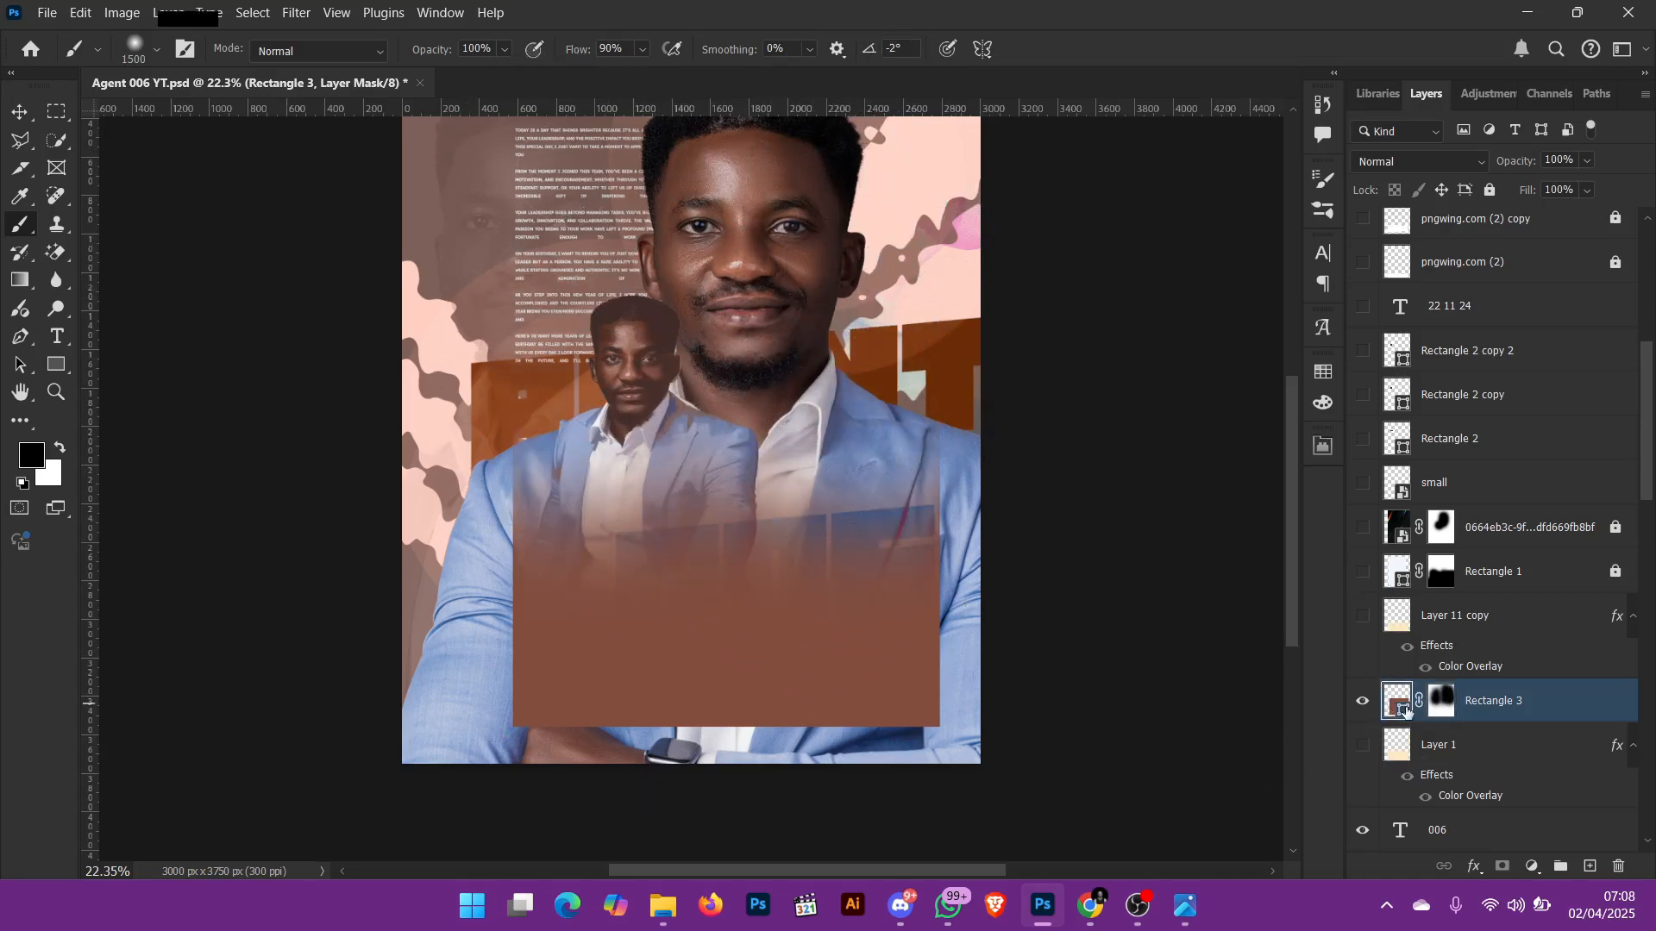
Step: Change the fill colour of the faded Rectangle 3 shape to white, ffffff
double_click(1398, 701)
left_click_drag(1228, 277, 1010, 130)
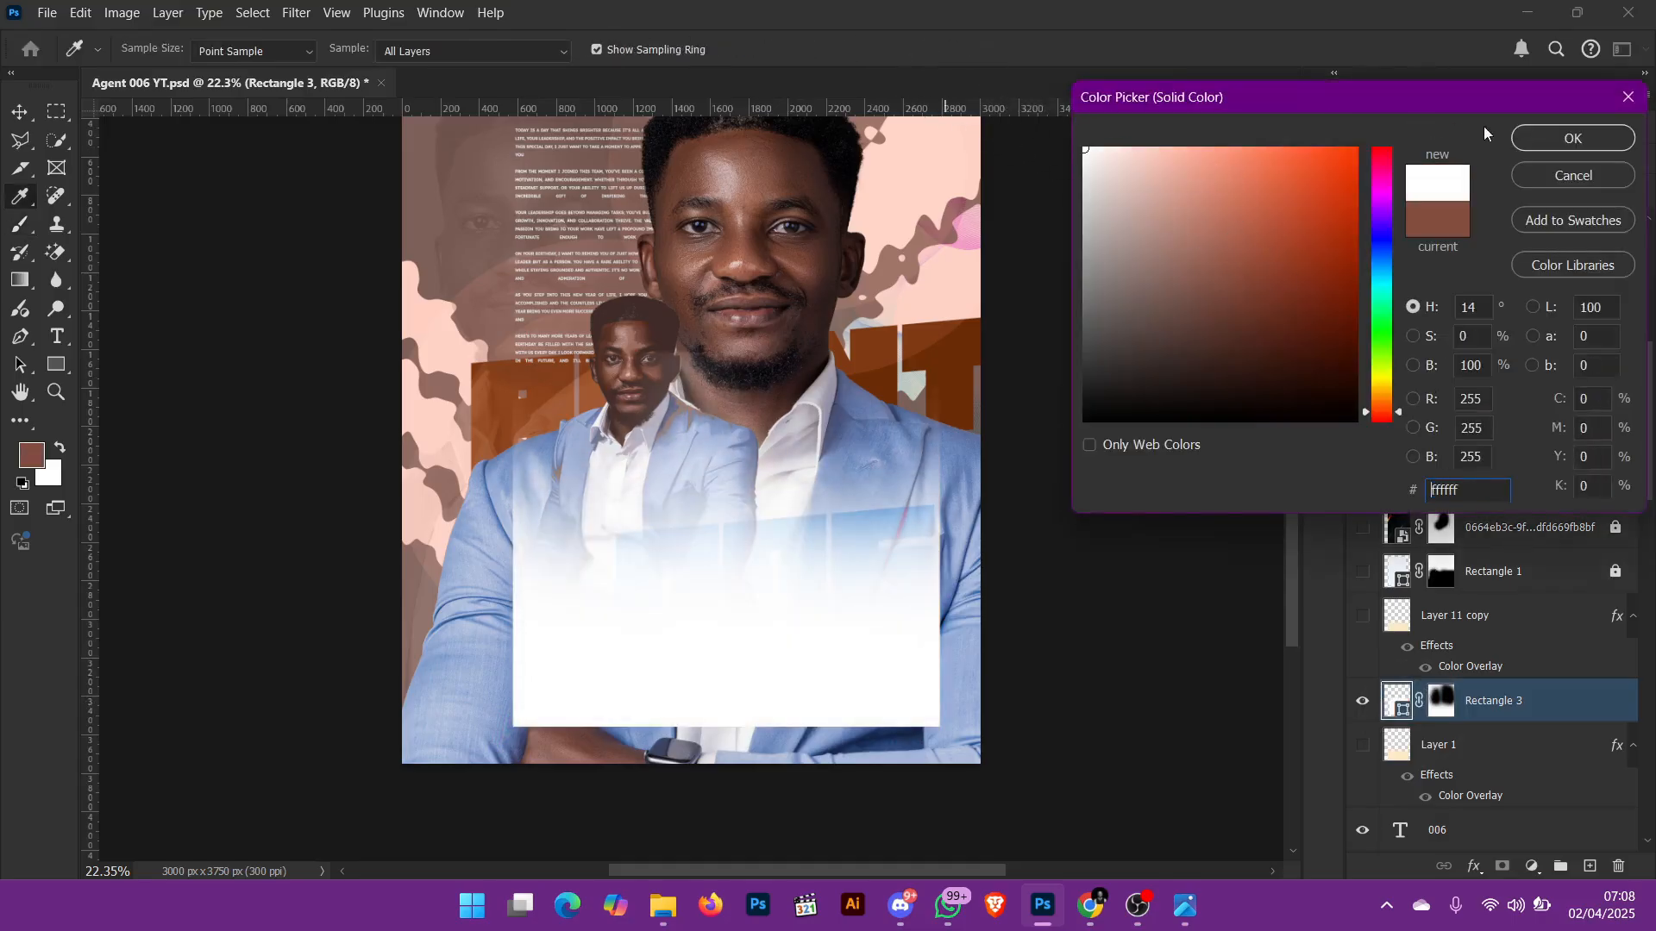
left_click(1571, 138)
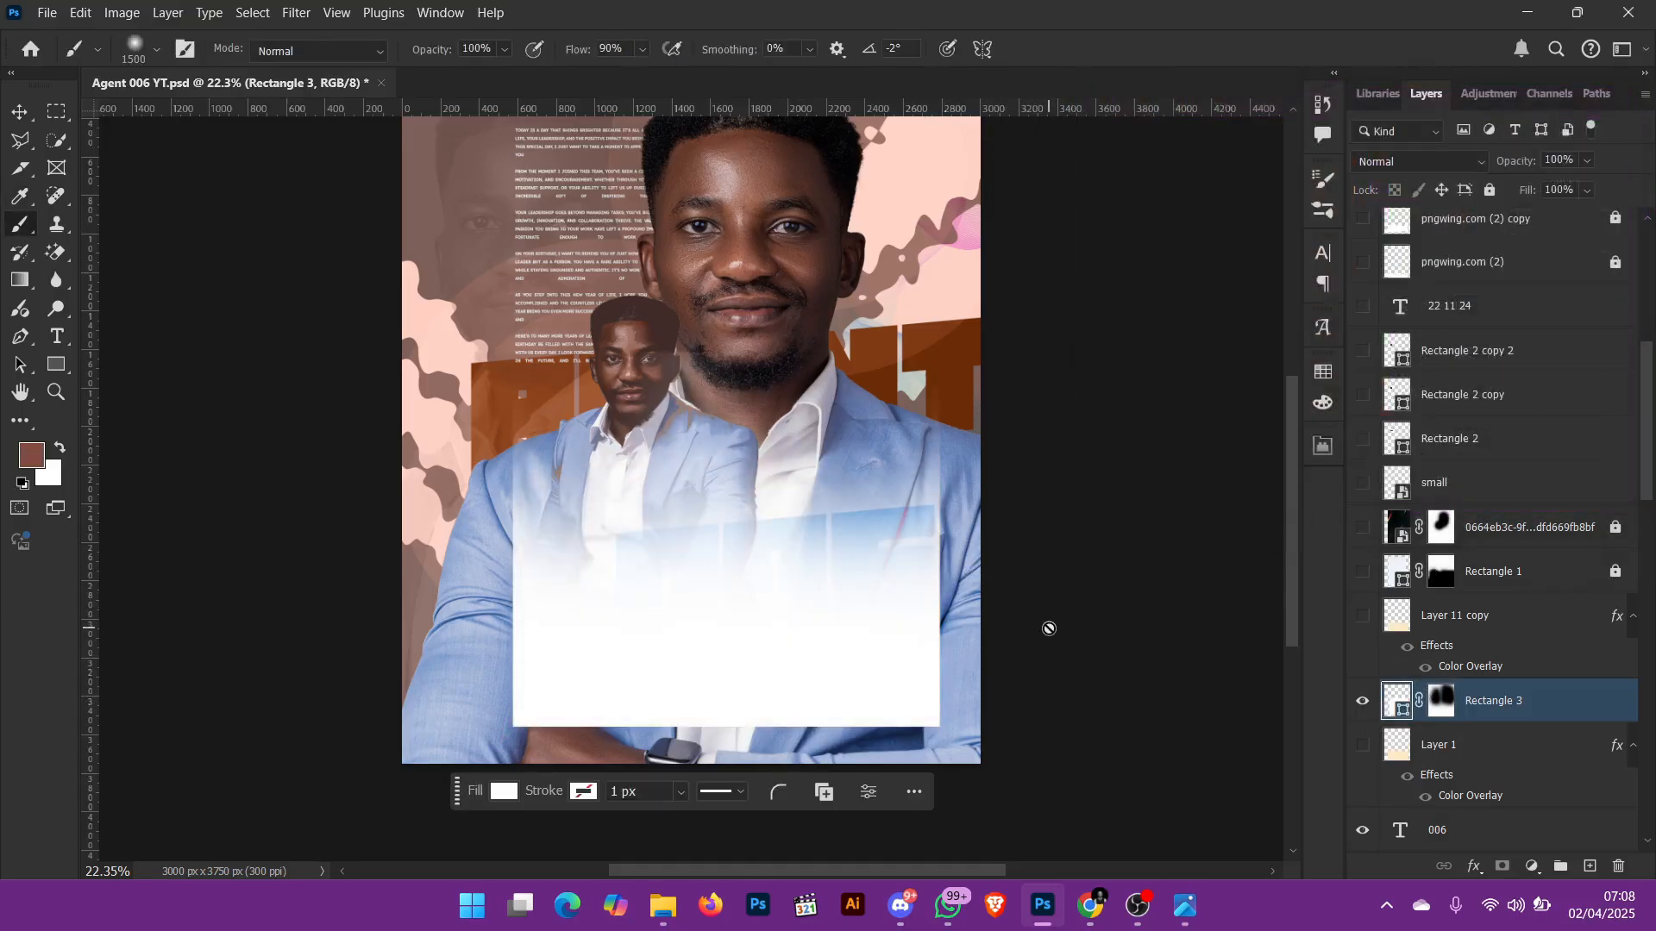
Step: Move the white faded rectangle down so its lower edge sits at the bottom of the flyer
key("v")
key("ctrl+0")
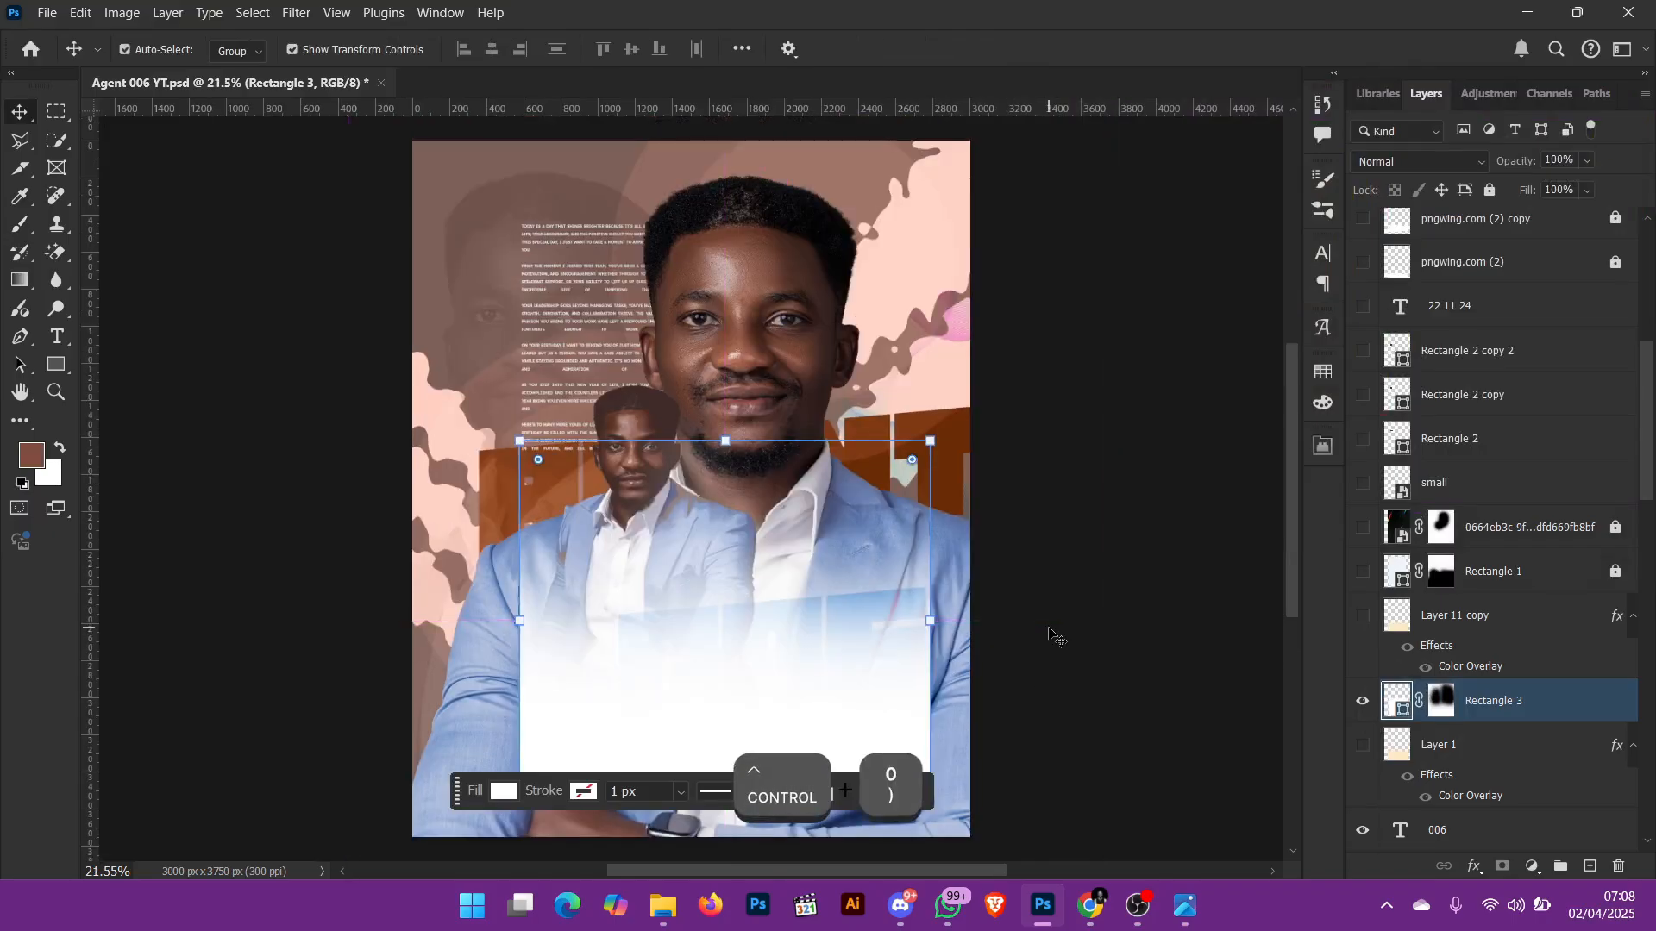
left_click(1069, 529)
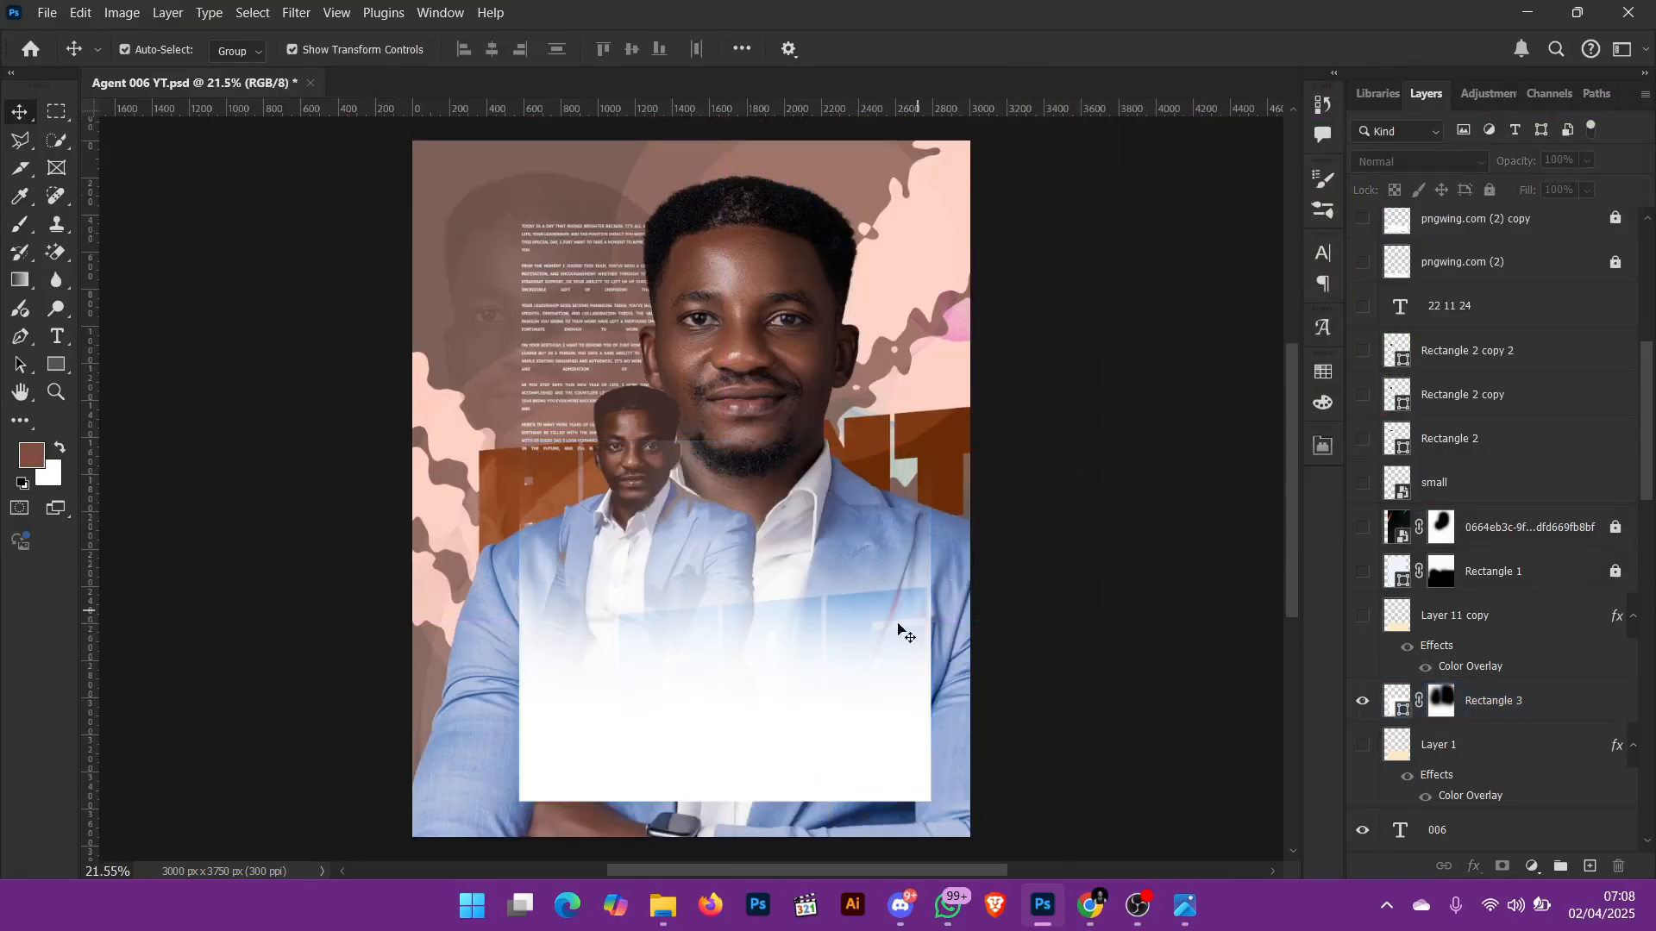
left_click_drag(812, 690, 807, 724)
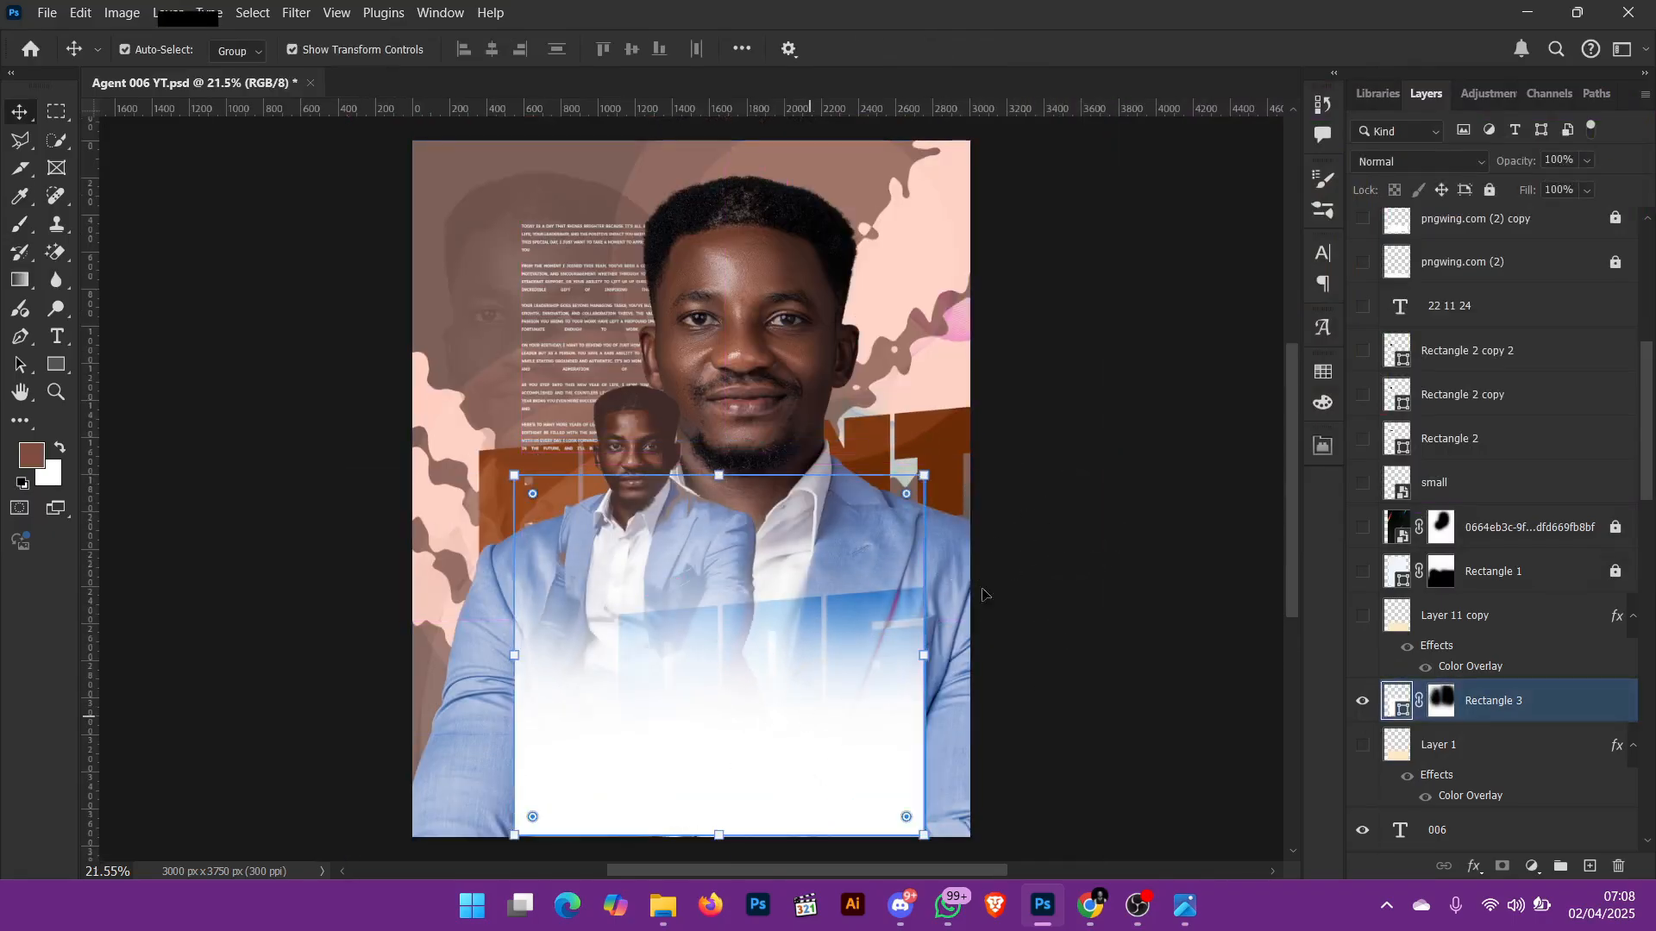
Step: Hide Rectangle 3, show Layer 1 in its place, and select the Layer 1 fade
left_click(1362, 700)
left_click(1362, 745)
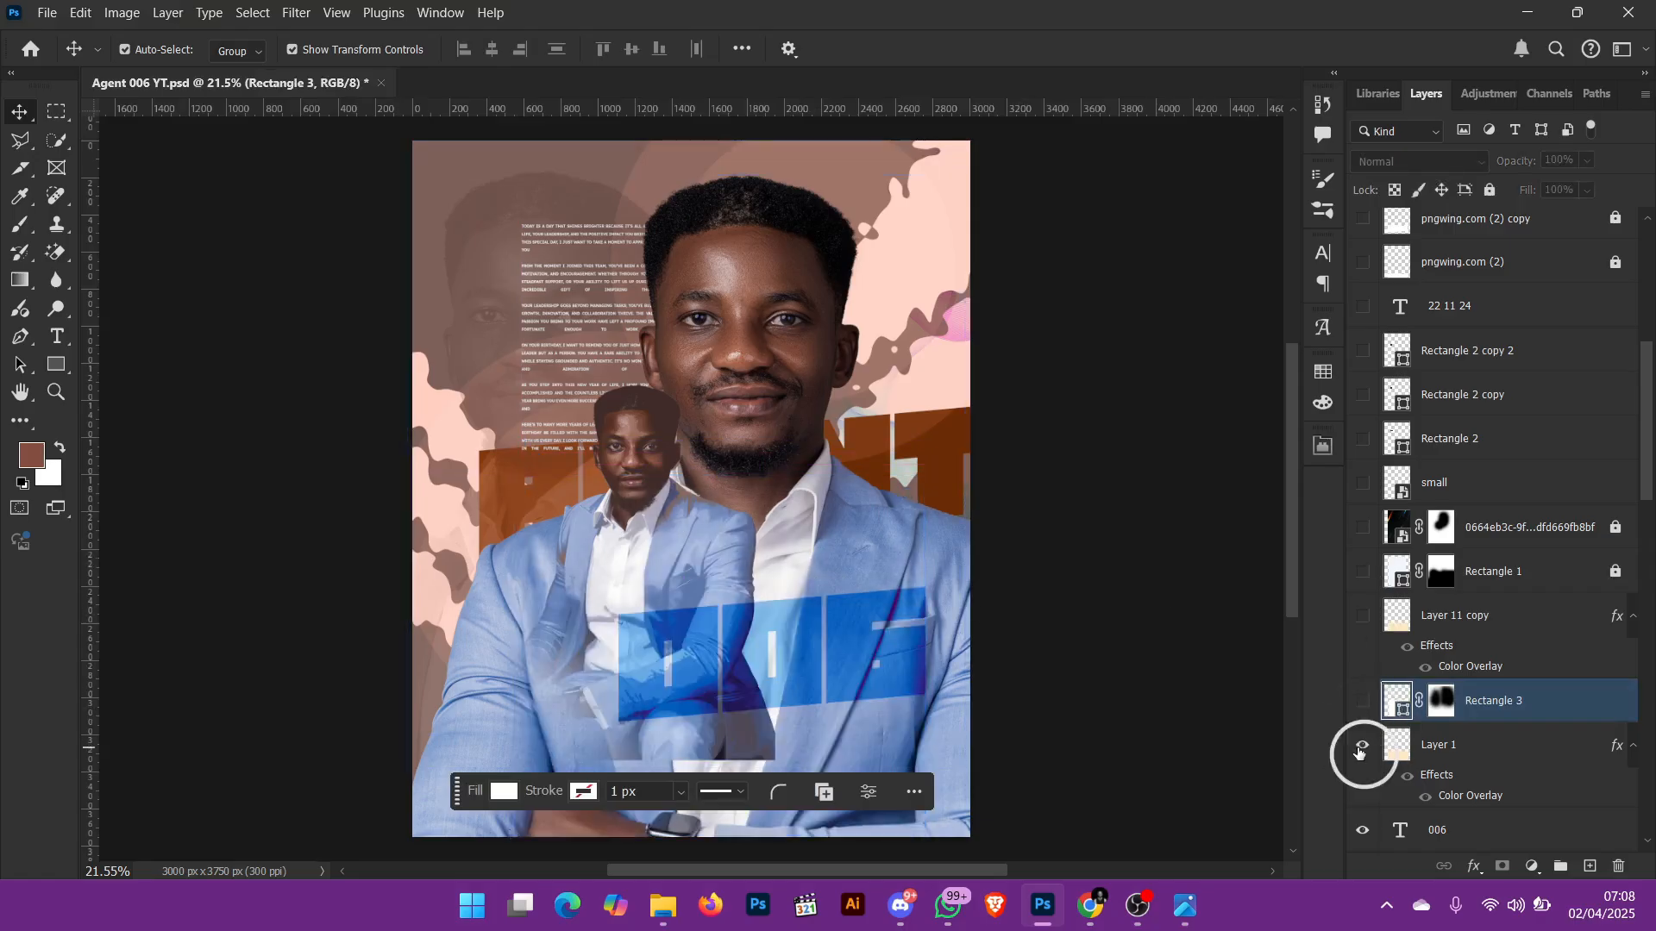
left_click(762, 719)
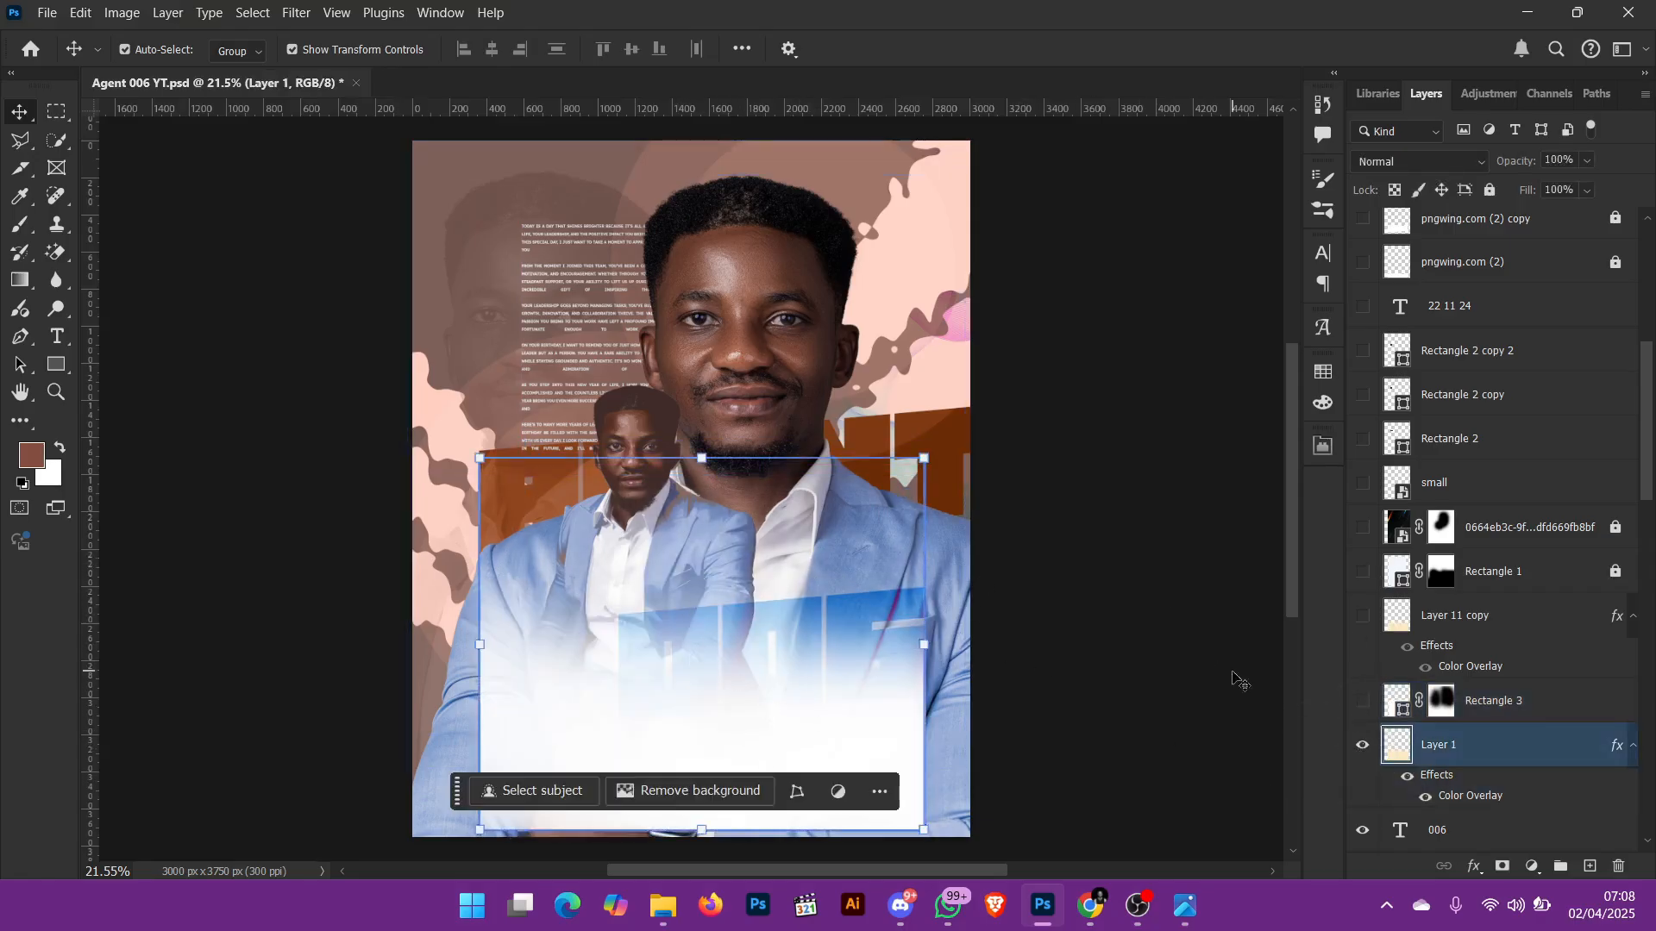
Step: Turn Layer 1's Color Overlay off and back on to compare its original colour, and view the whole flyer
left_click(1425, 796)
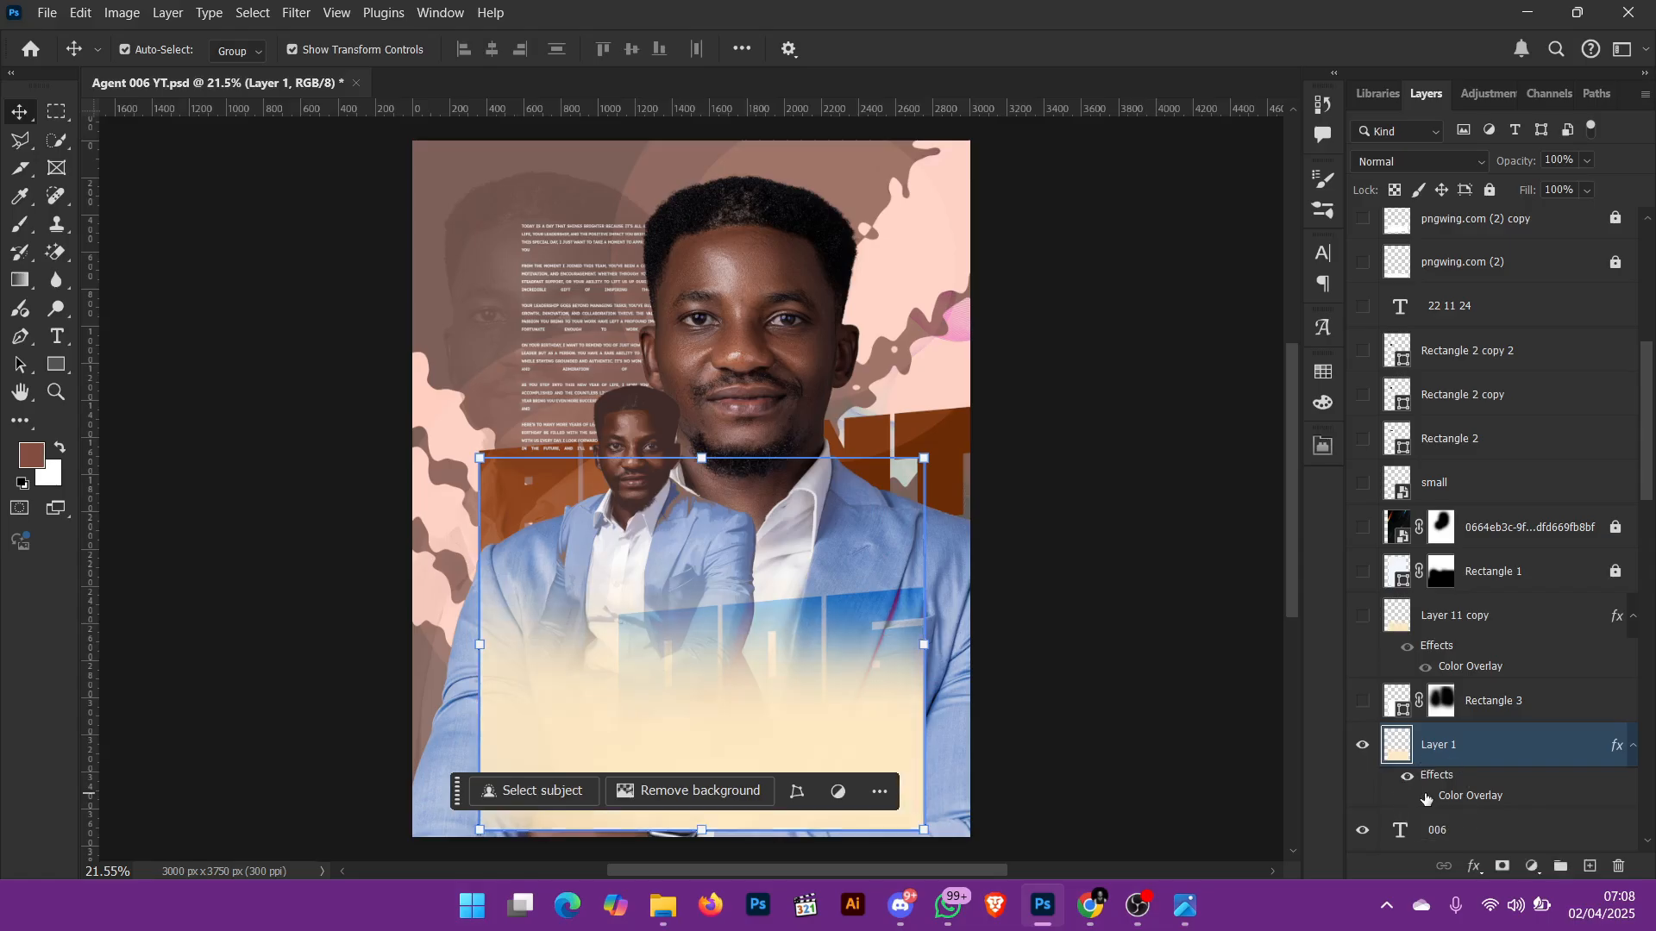
left_click(1425, 797)
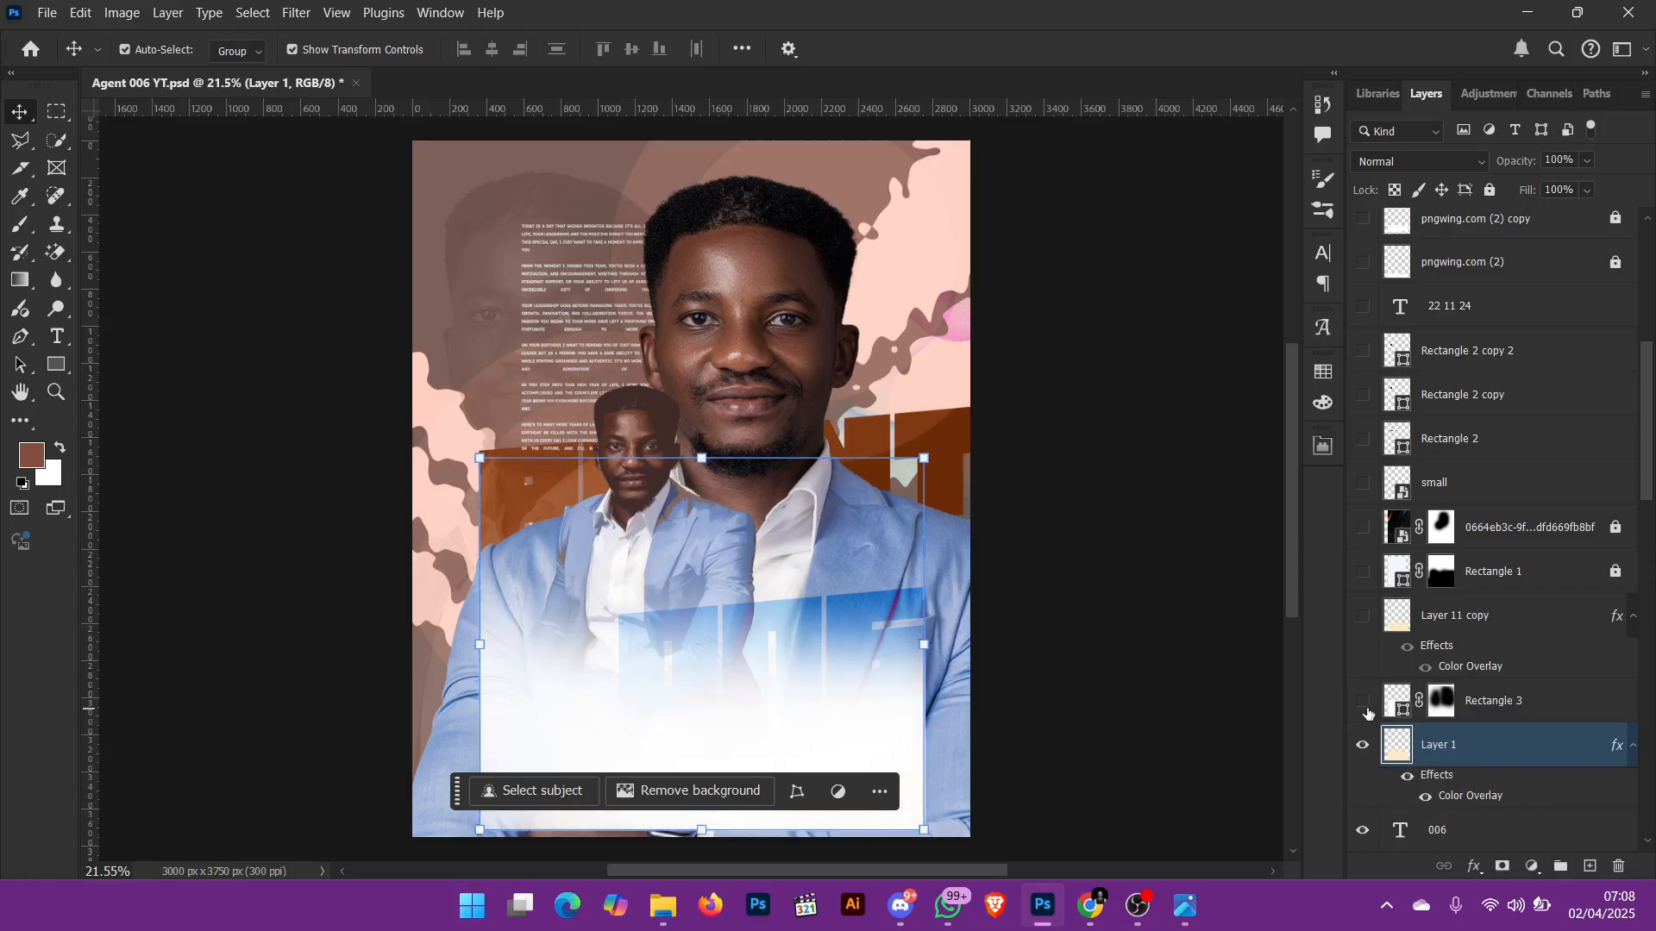
scroll(1447, 774, "down", 1)
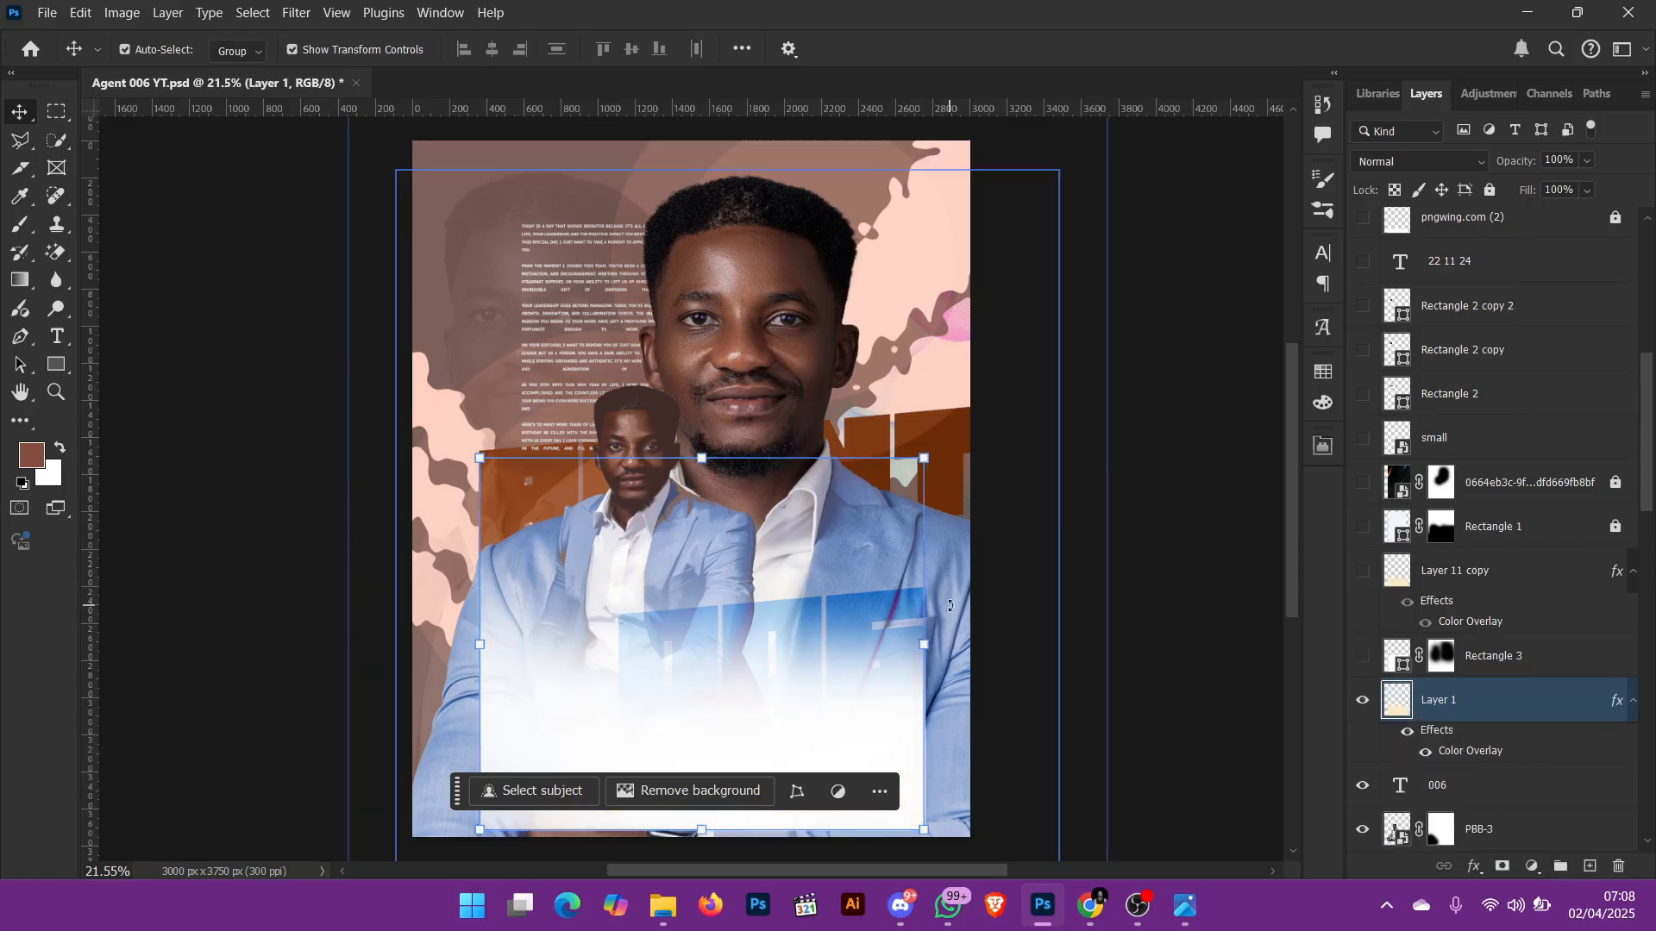
key("ctrl+0")
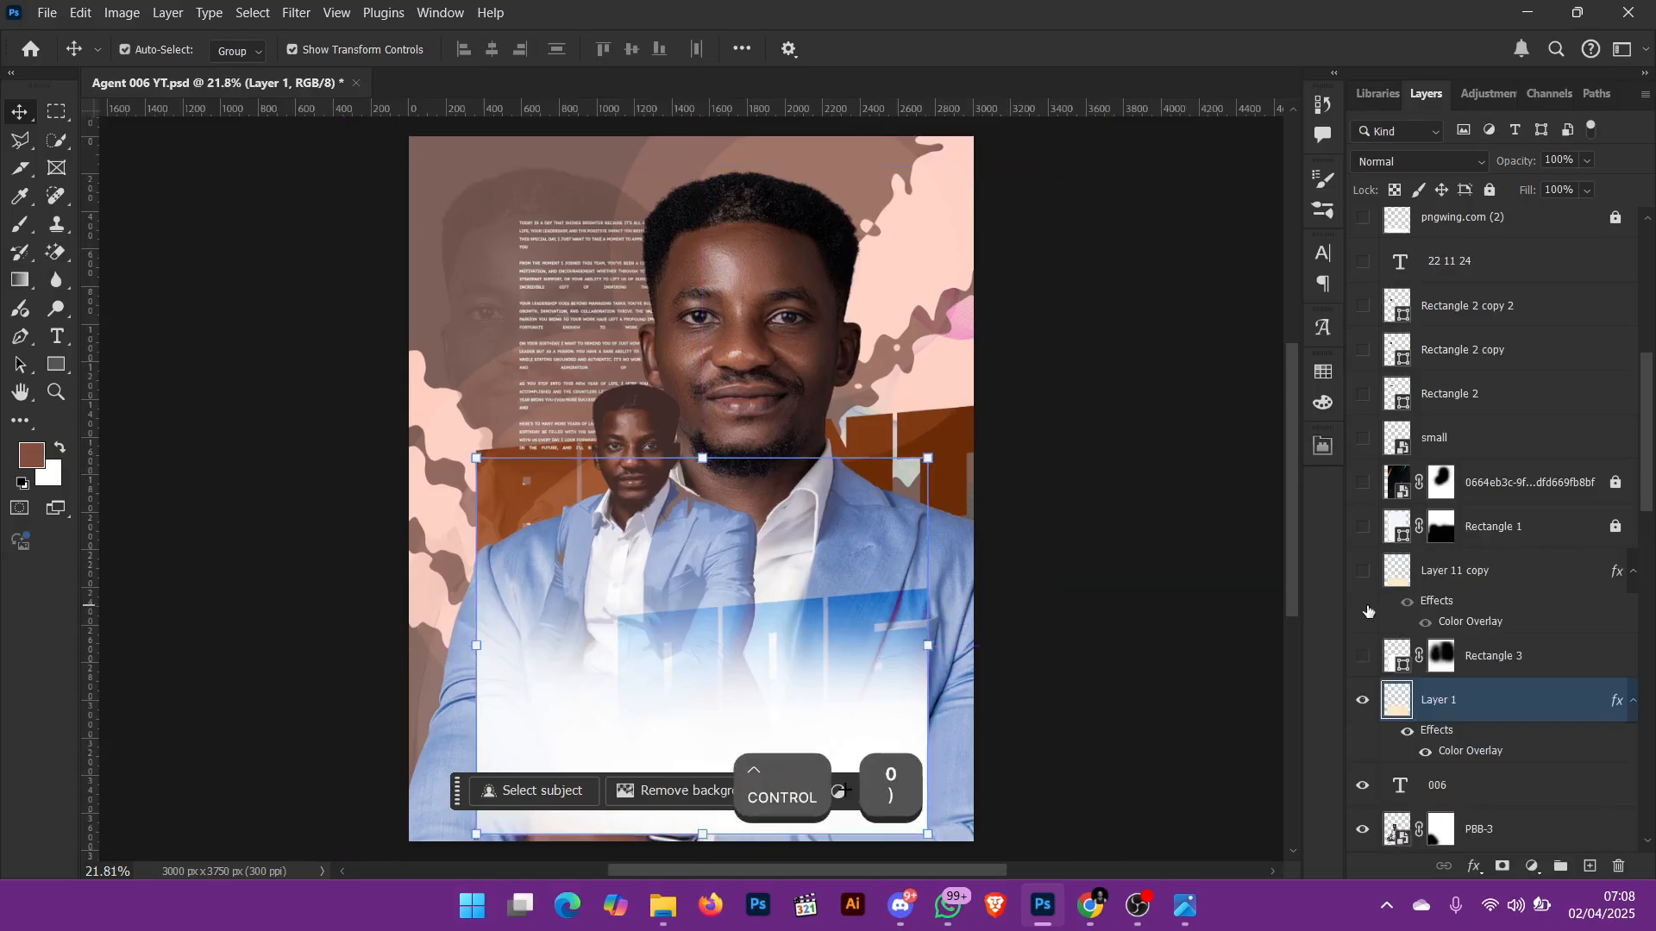
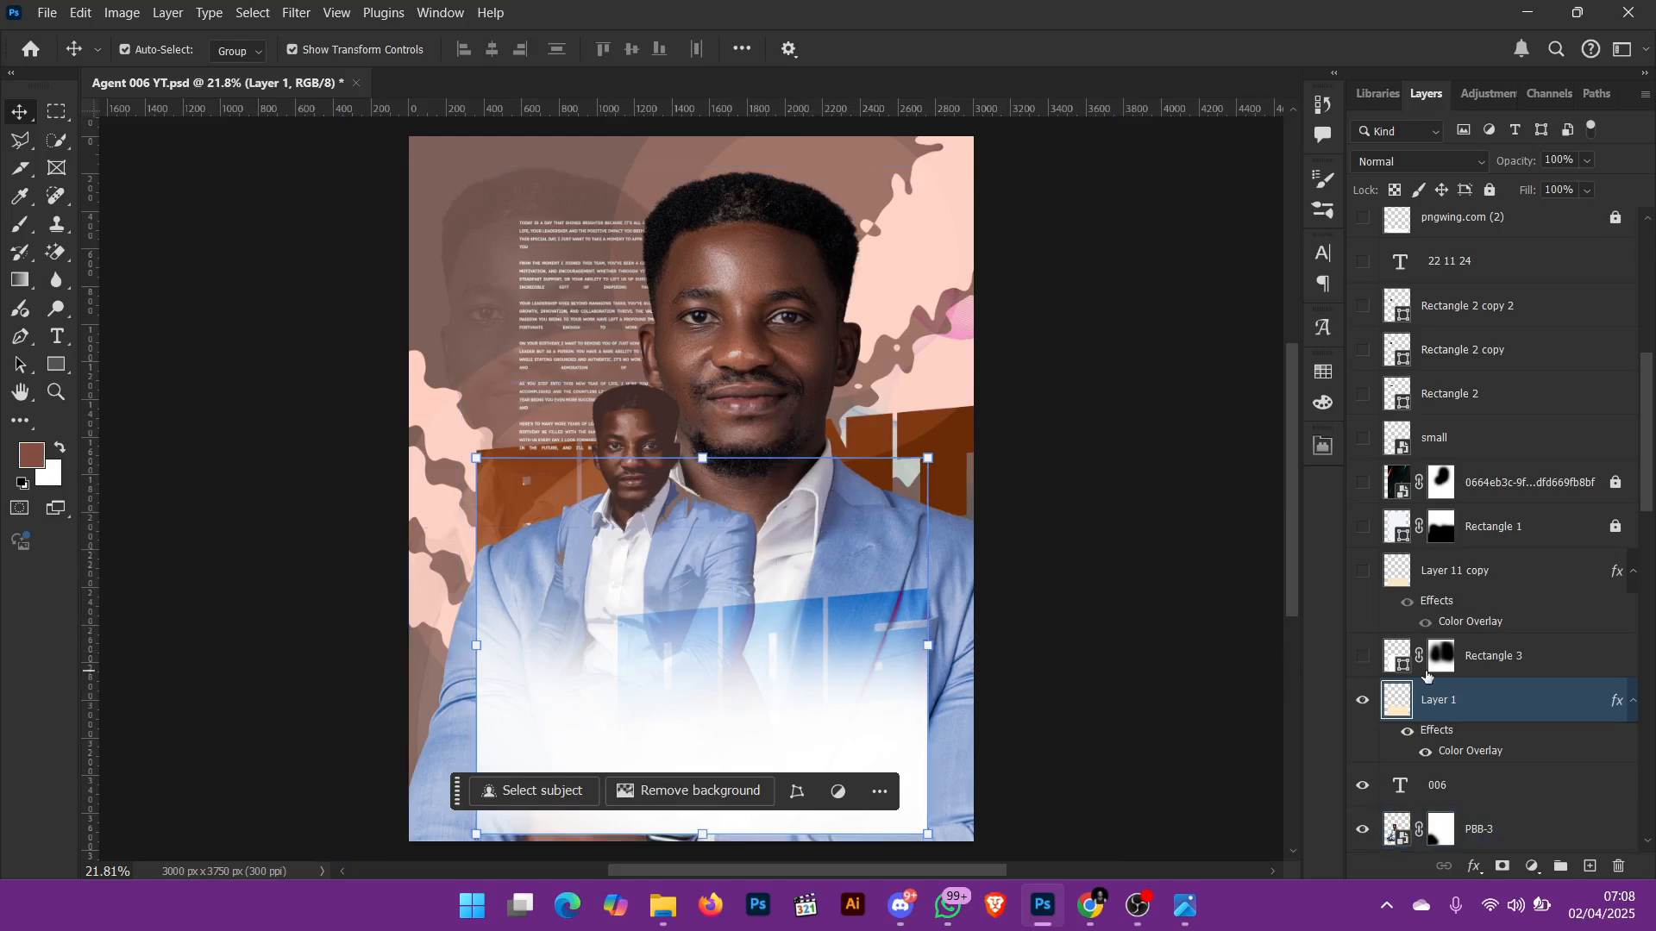
Step: Show Rectangle 3 together with Layer 1, move Rectangle 3 slightly up and to the left, and deselect it
left_click(1365, 656)
scroll(1053, 635, "up", 1)
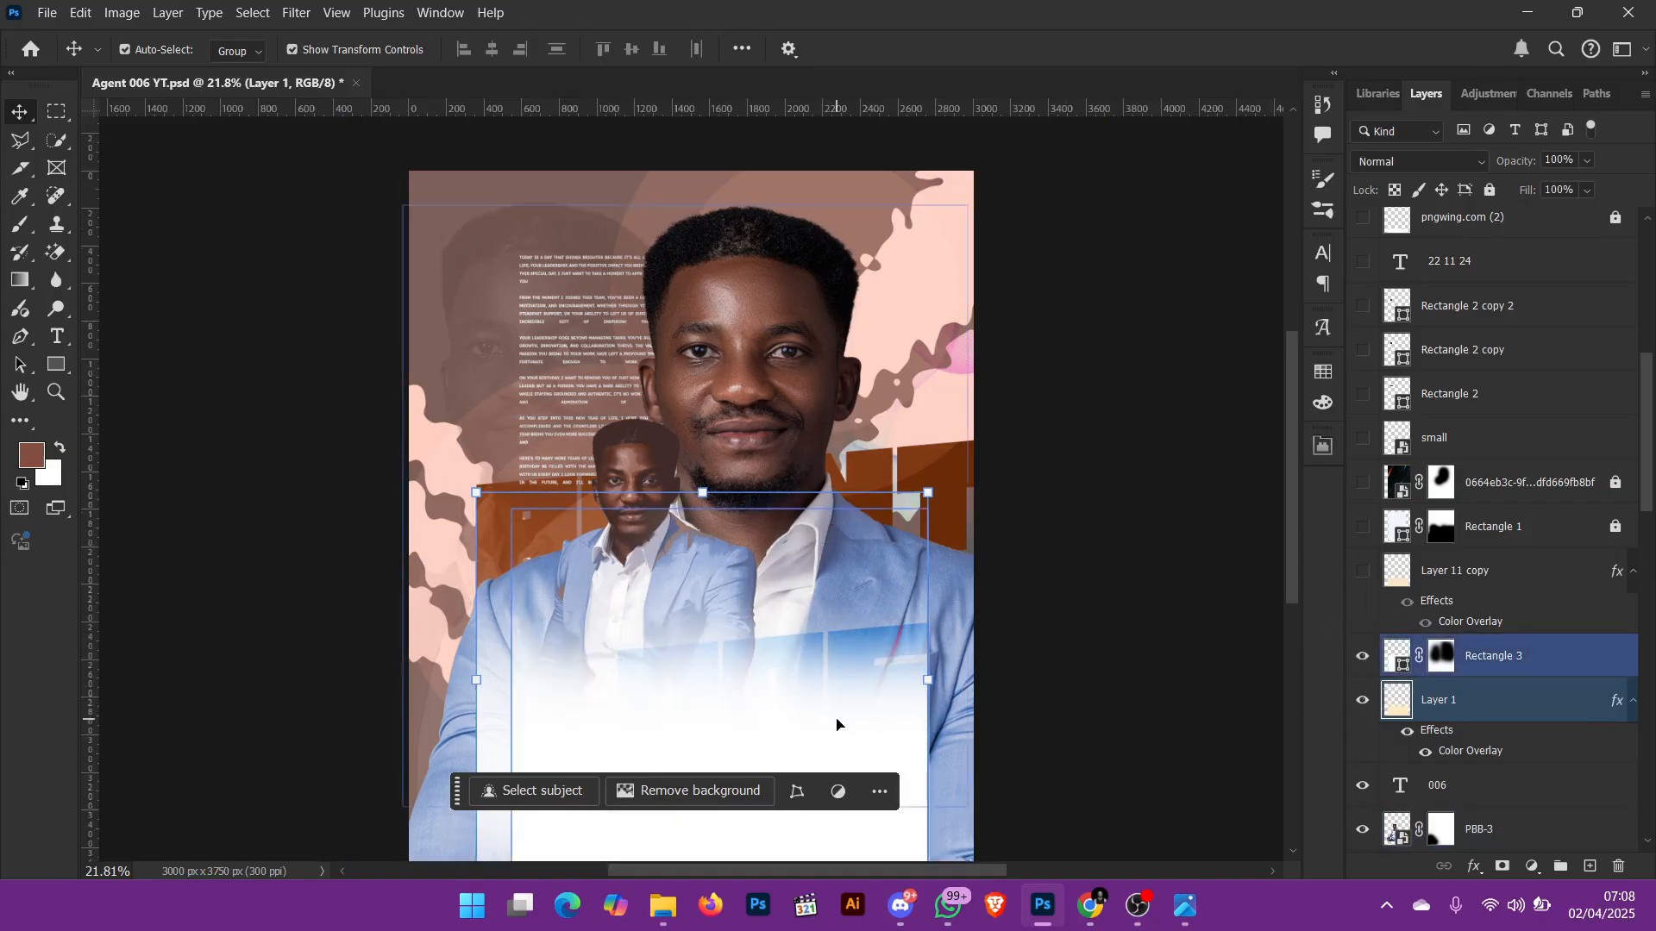
mouse_move(836, 725)
left_mouse_down()
mouse_move(815, 645)
mouse_move(824, 702)
left_mouse_up()
left_click(1042, 684)
left_click(925, 700)
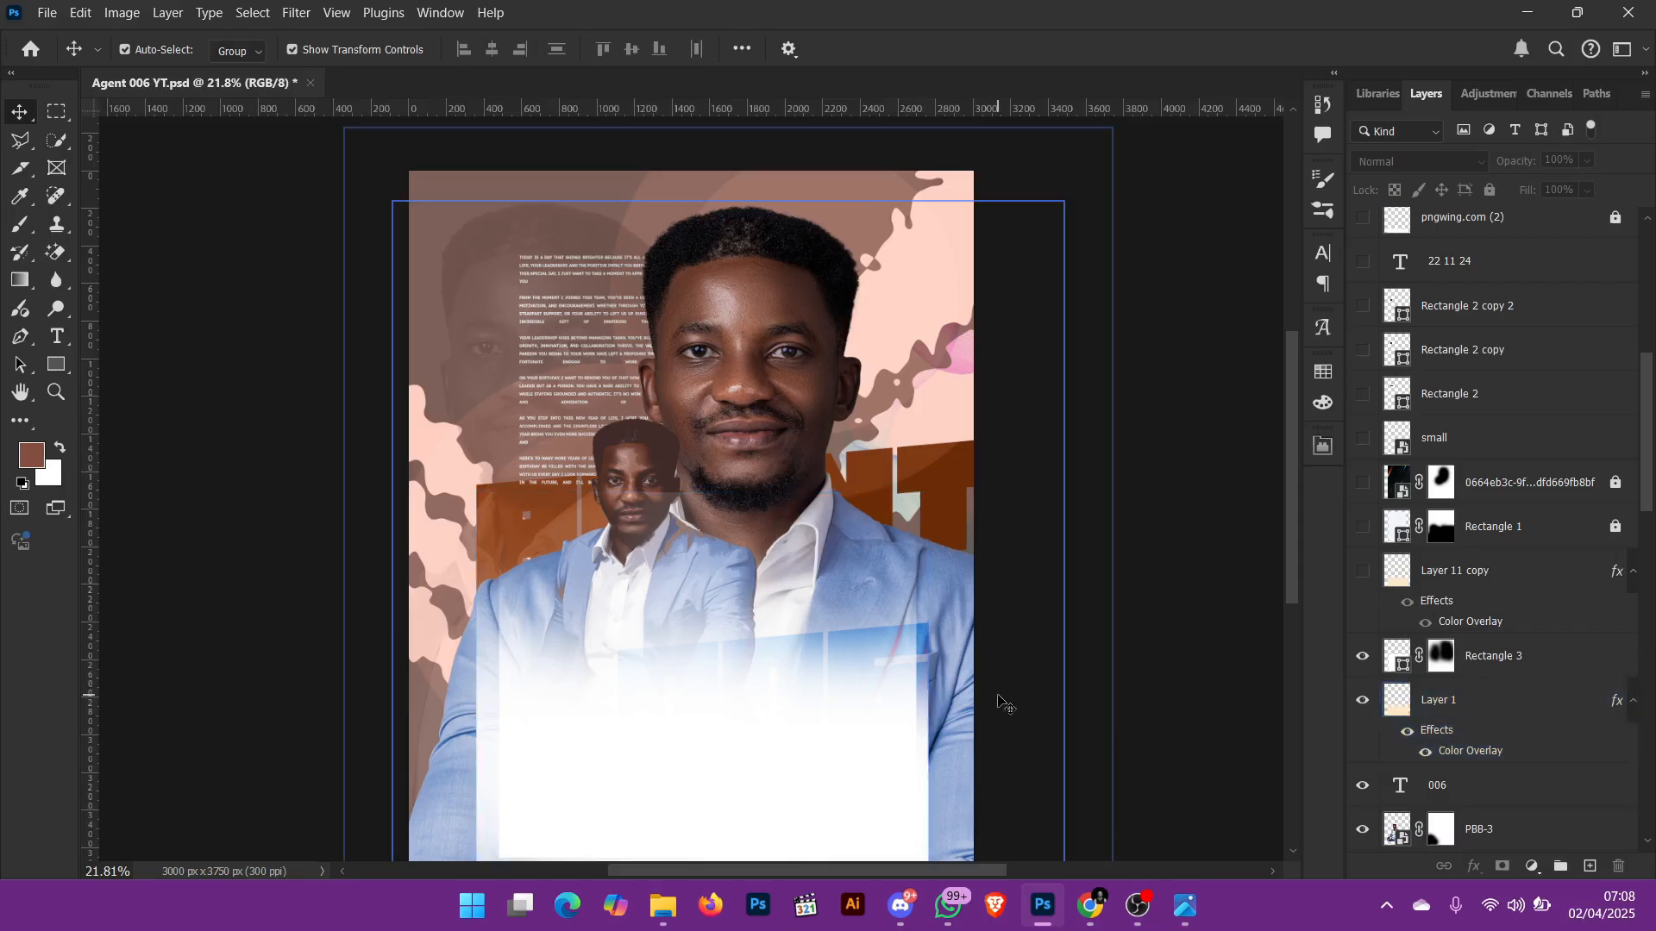
Step: Examine the fade's right edge up close, toggling Rectangle 3 off and on to compare, and return to the whole flyer
key("ctrl+equal")
key("ctrl+equal")
key("ctrl+equal")
scroll(999, 366, "down", 5)
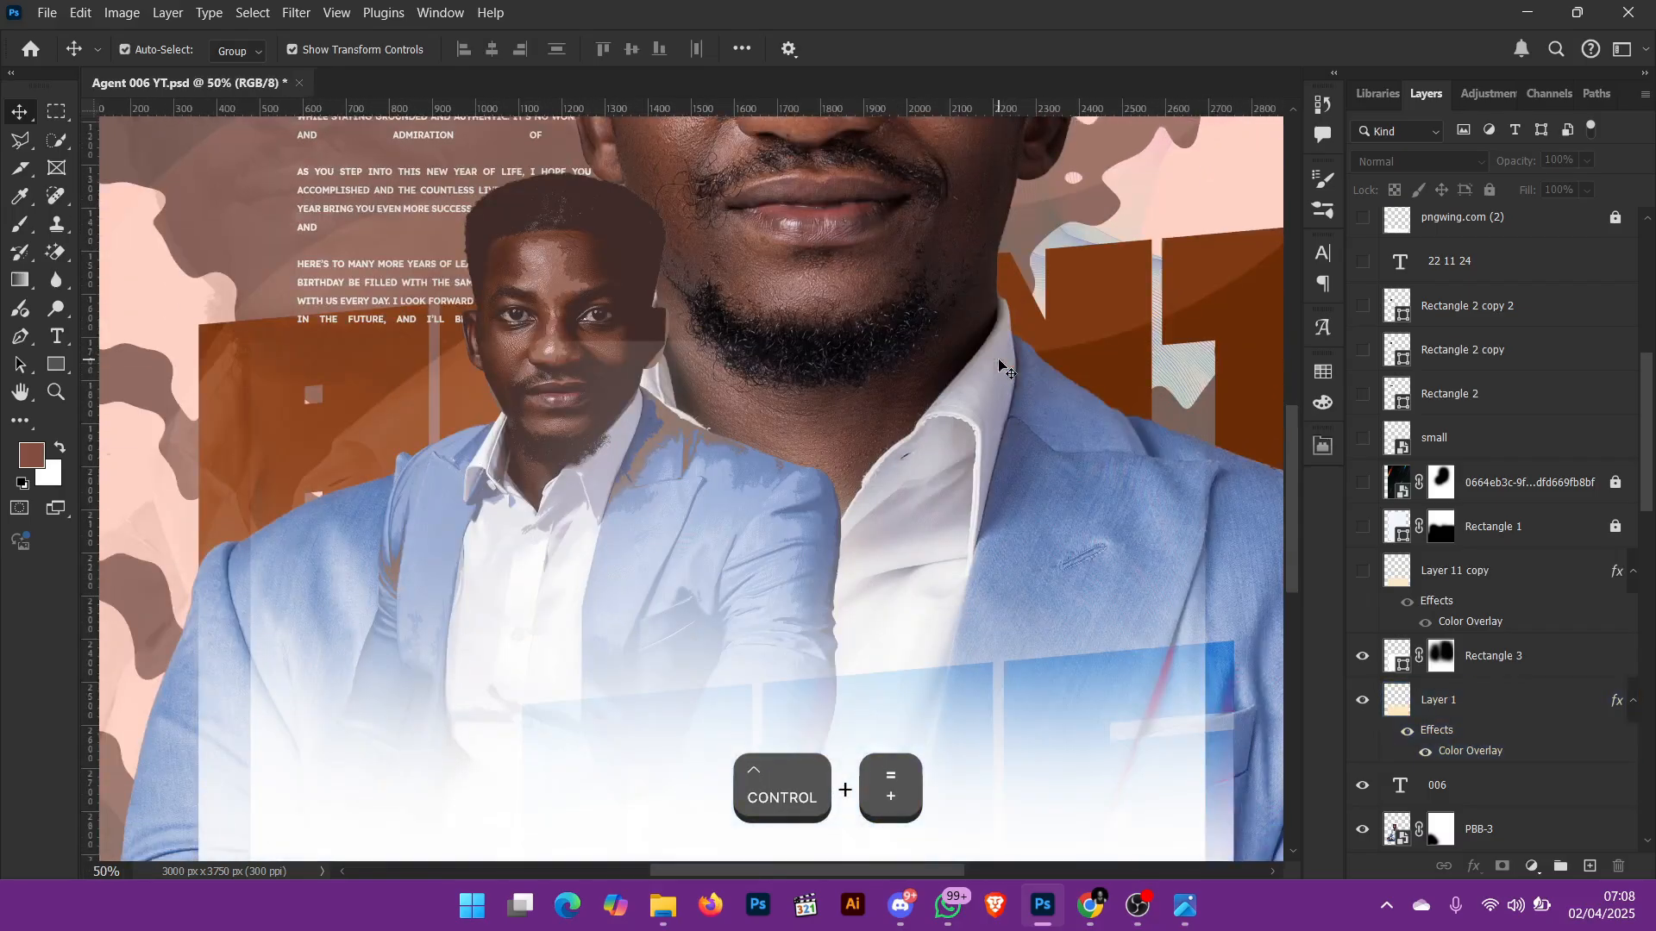
scroll(999, 366, "right", 5)
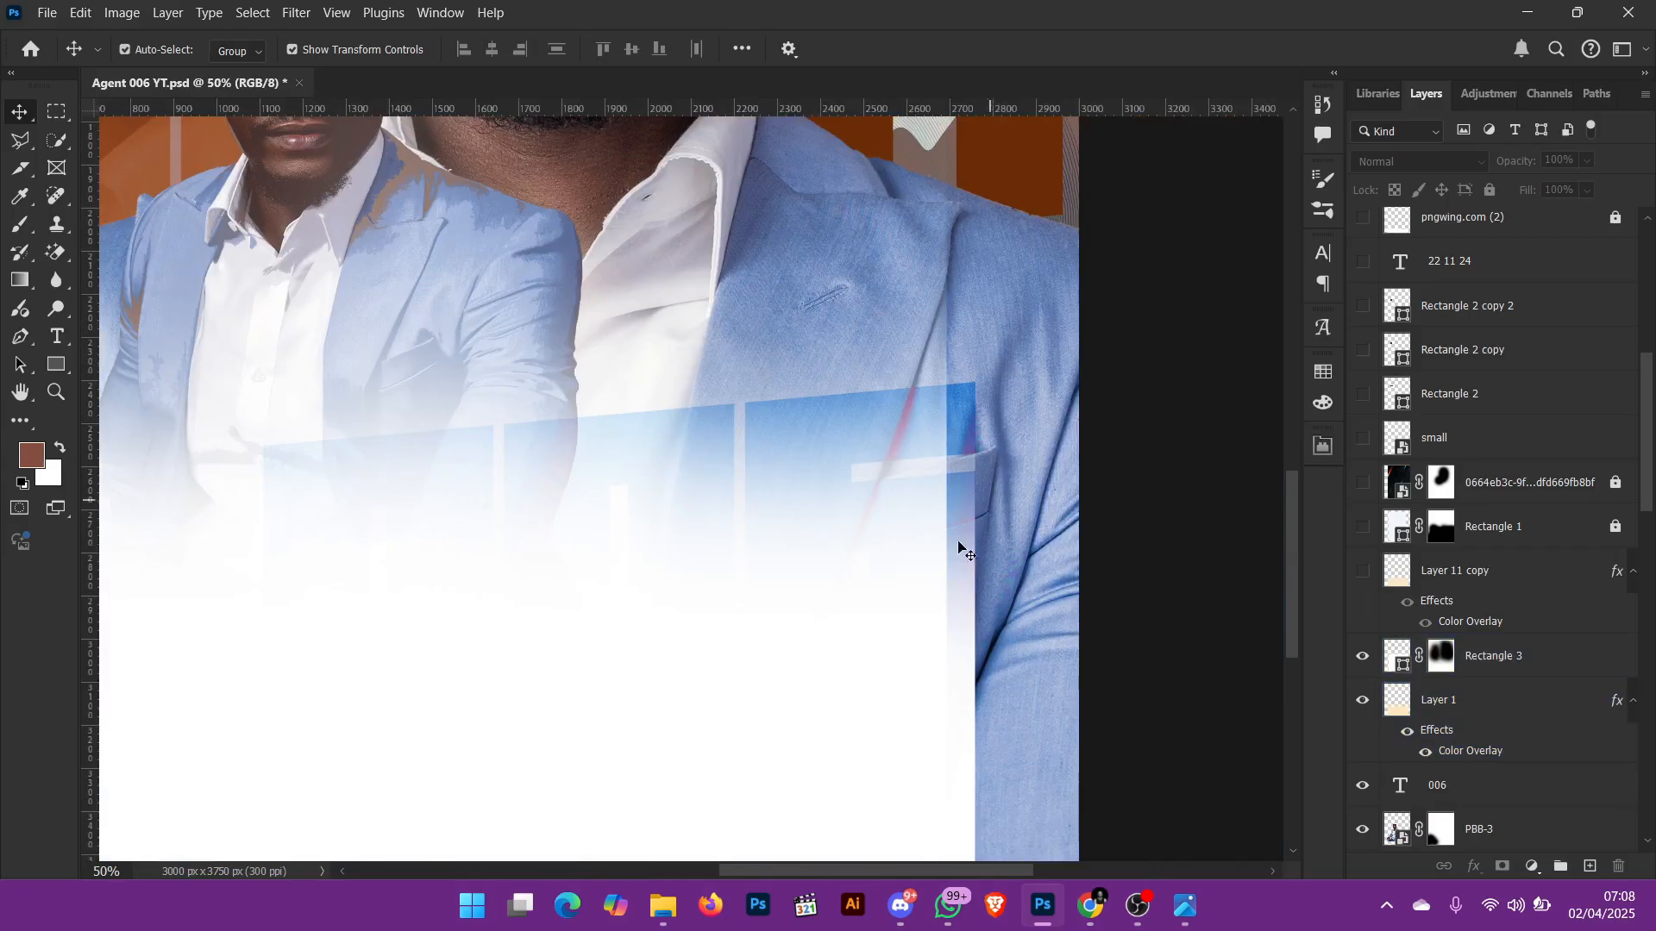
left_click(964, 585)
left_click(934, 574)
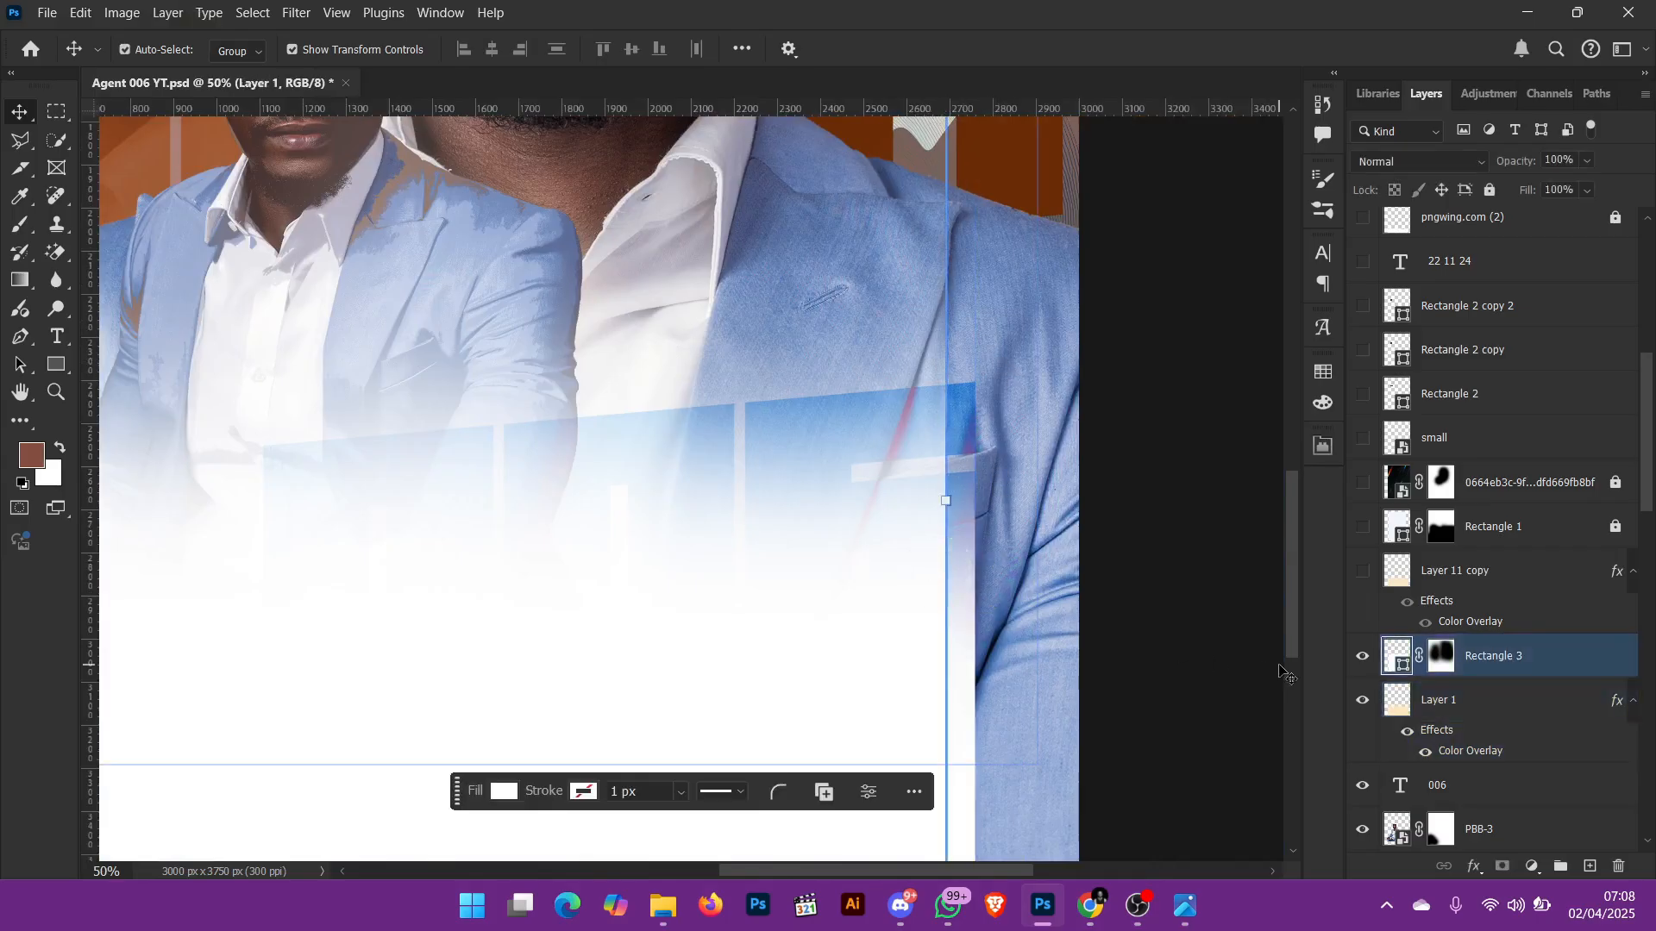
left_click(1362, 659)
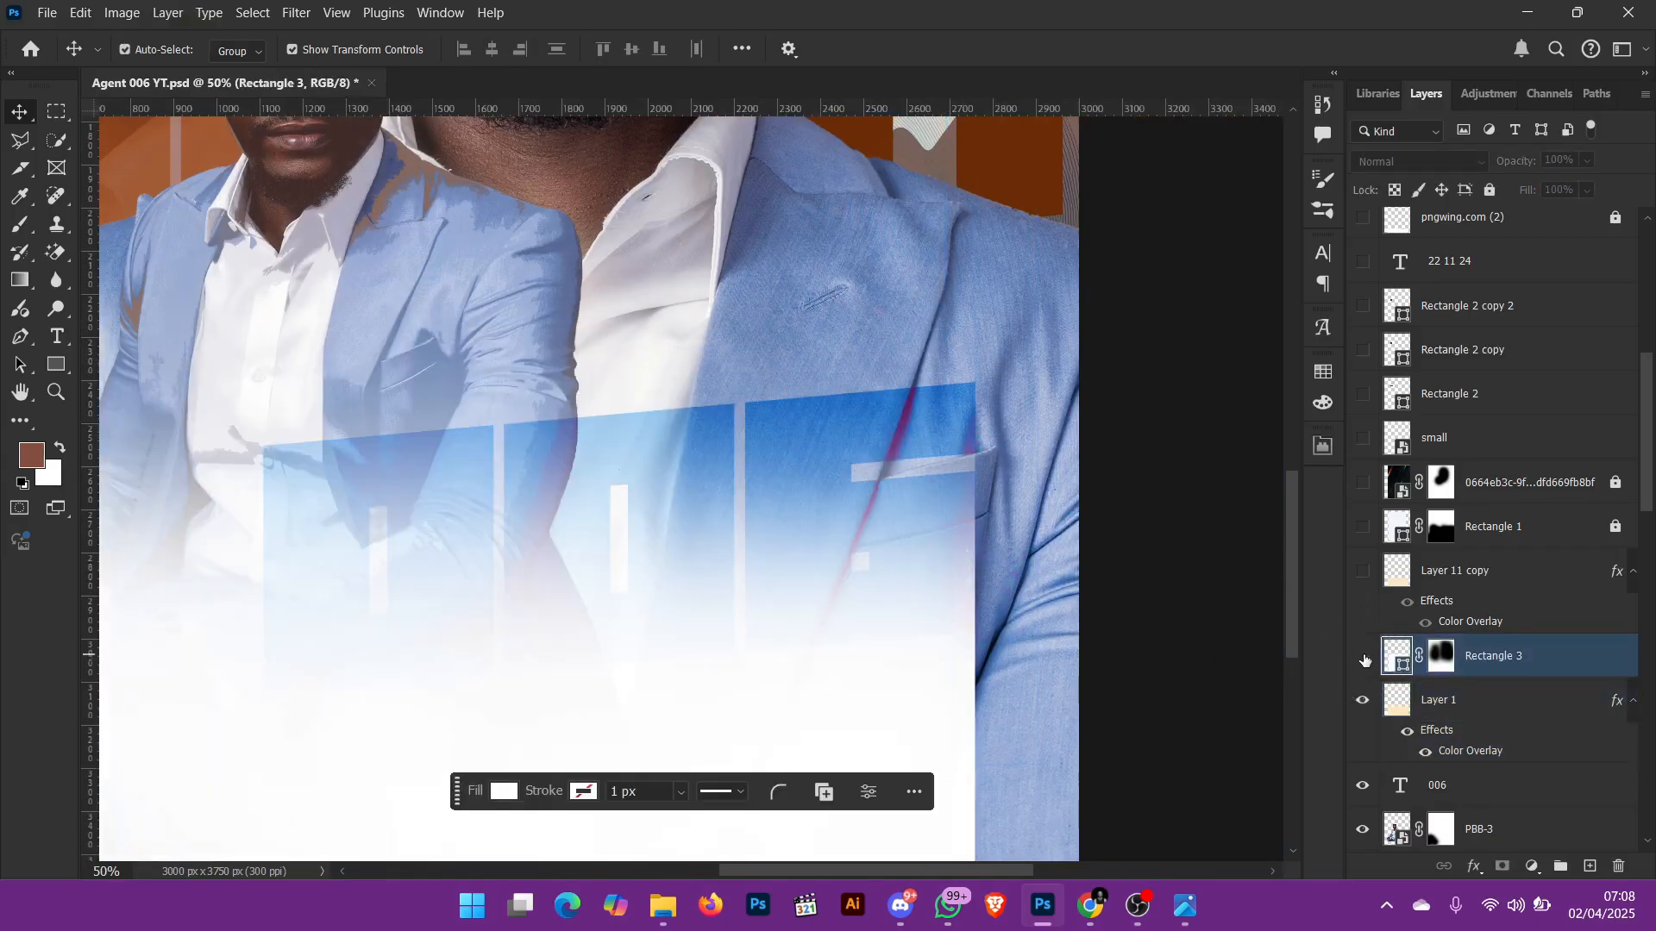
left_click(1364, 660)
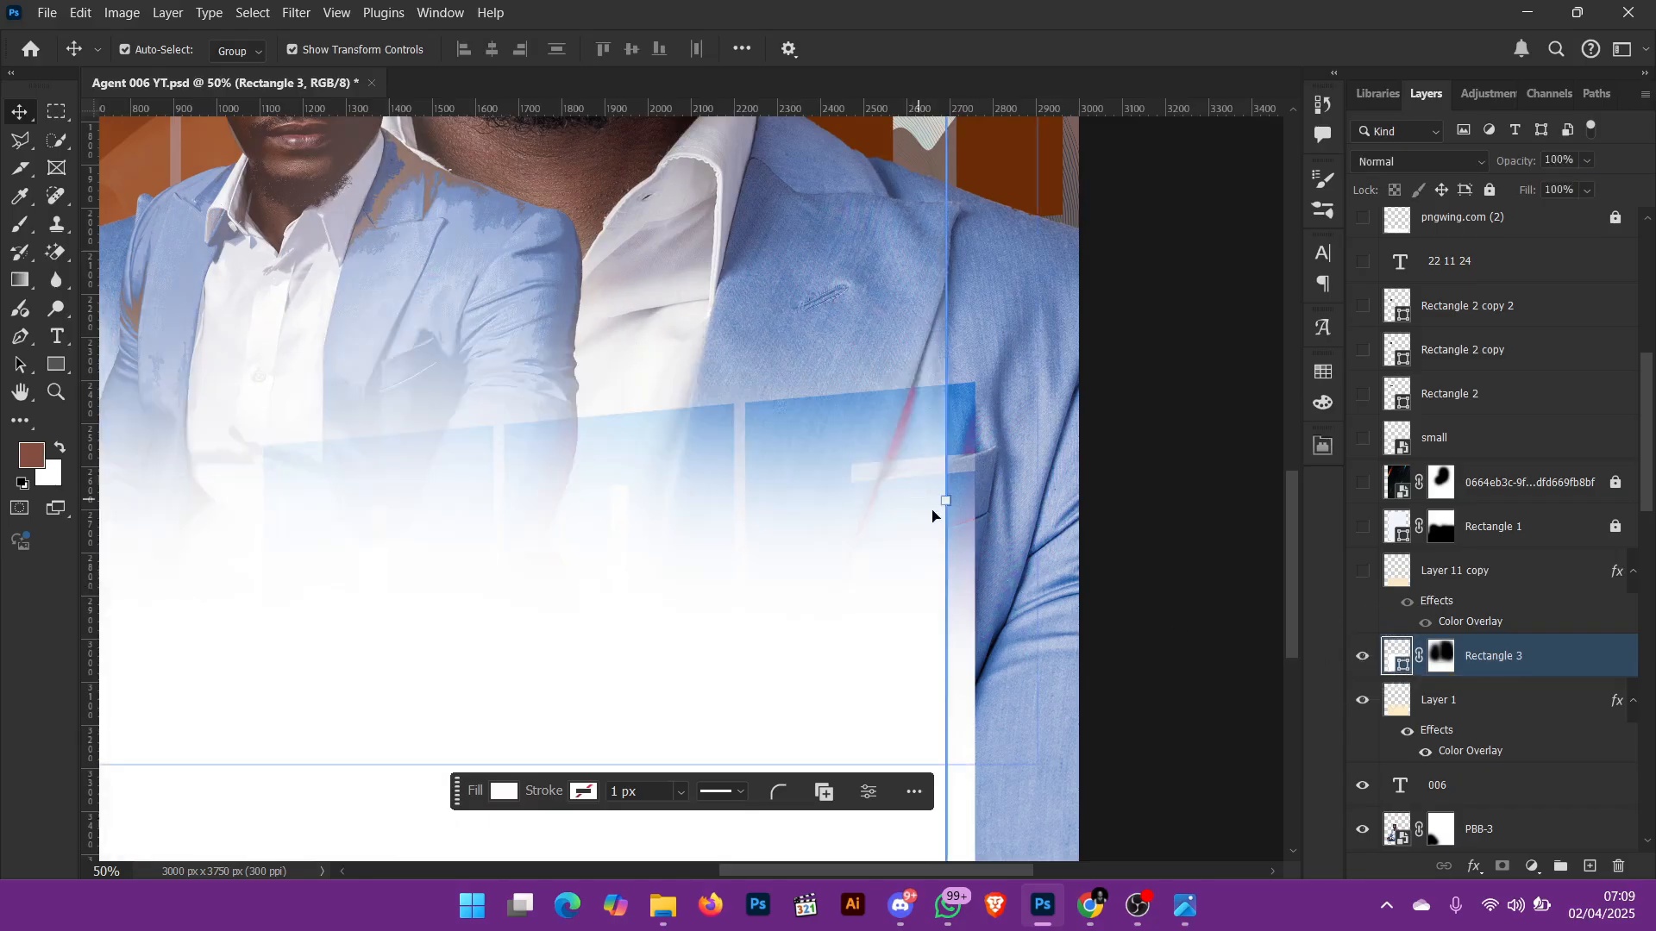
key("ctrl+0")
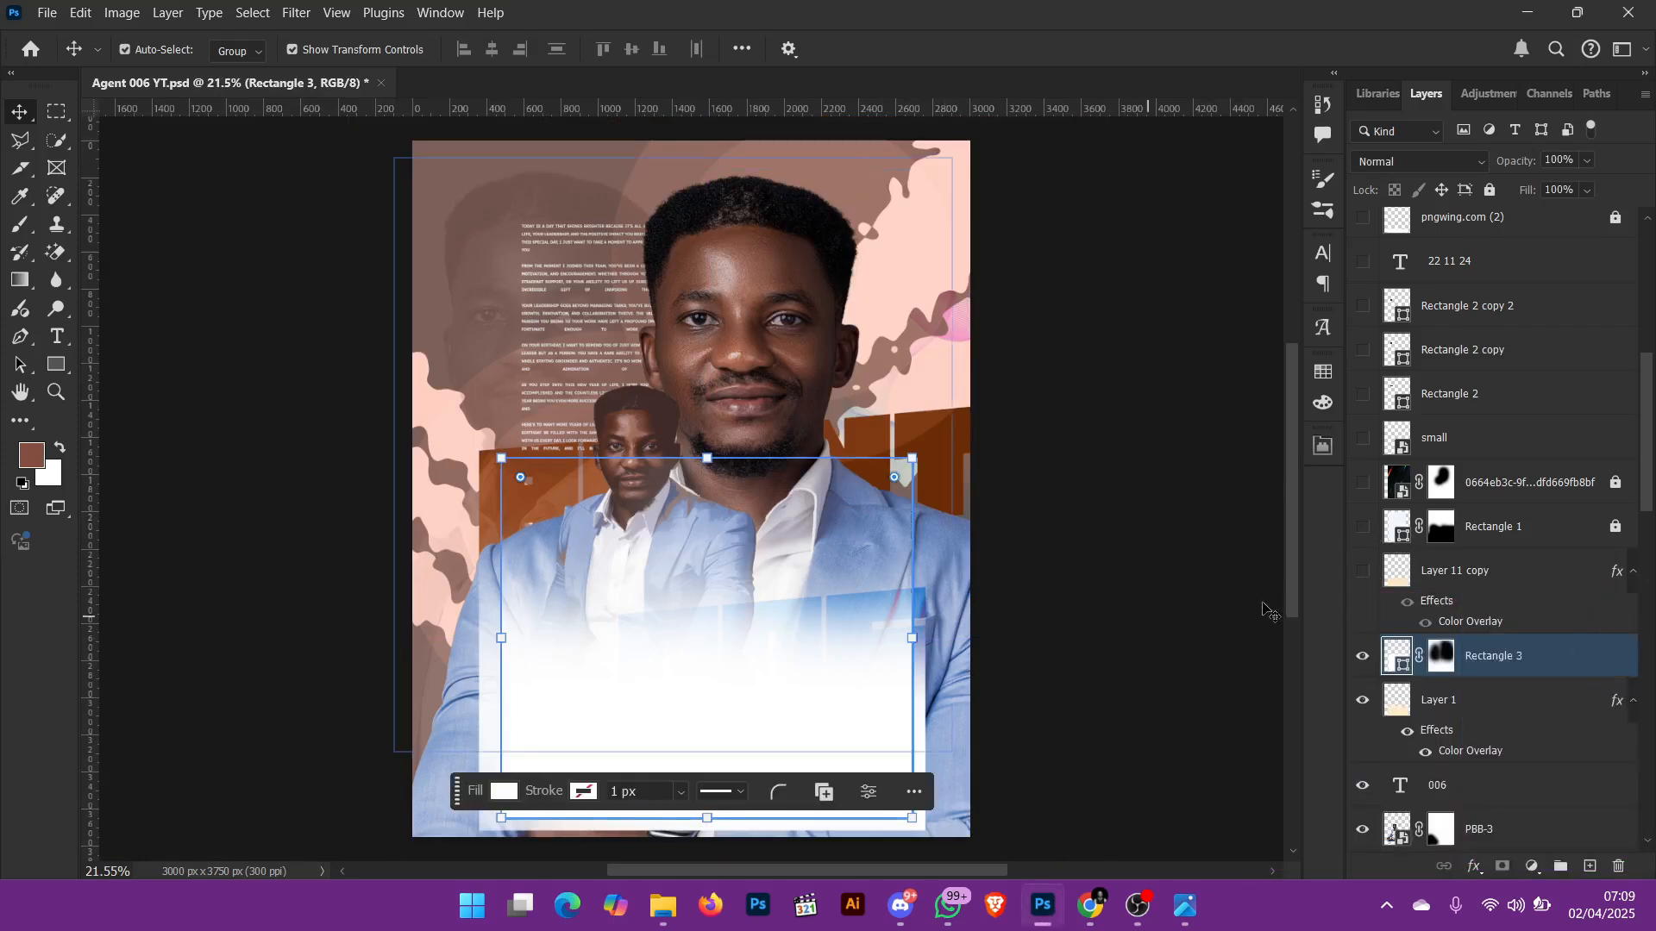
Step: Show Layer 11 copy and Rectangle 1, and unlock and select Rectangle 1
left_click(1363, 577)
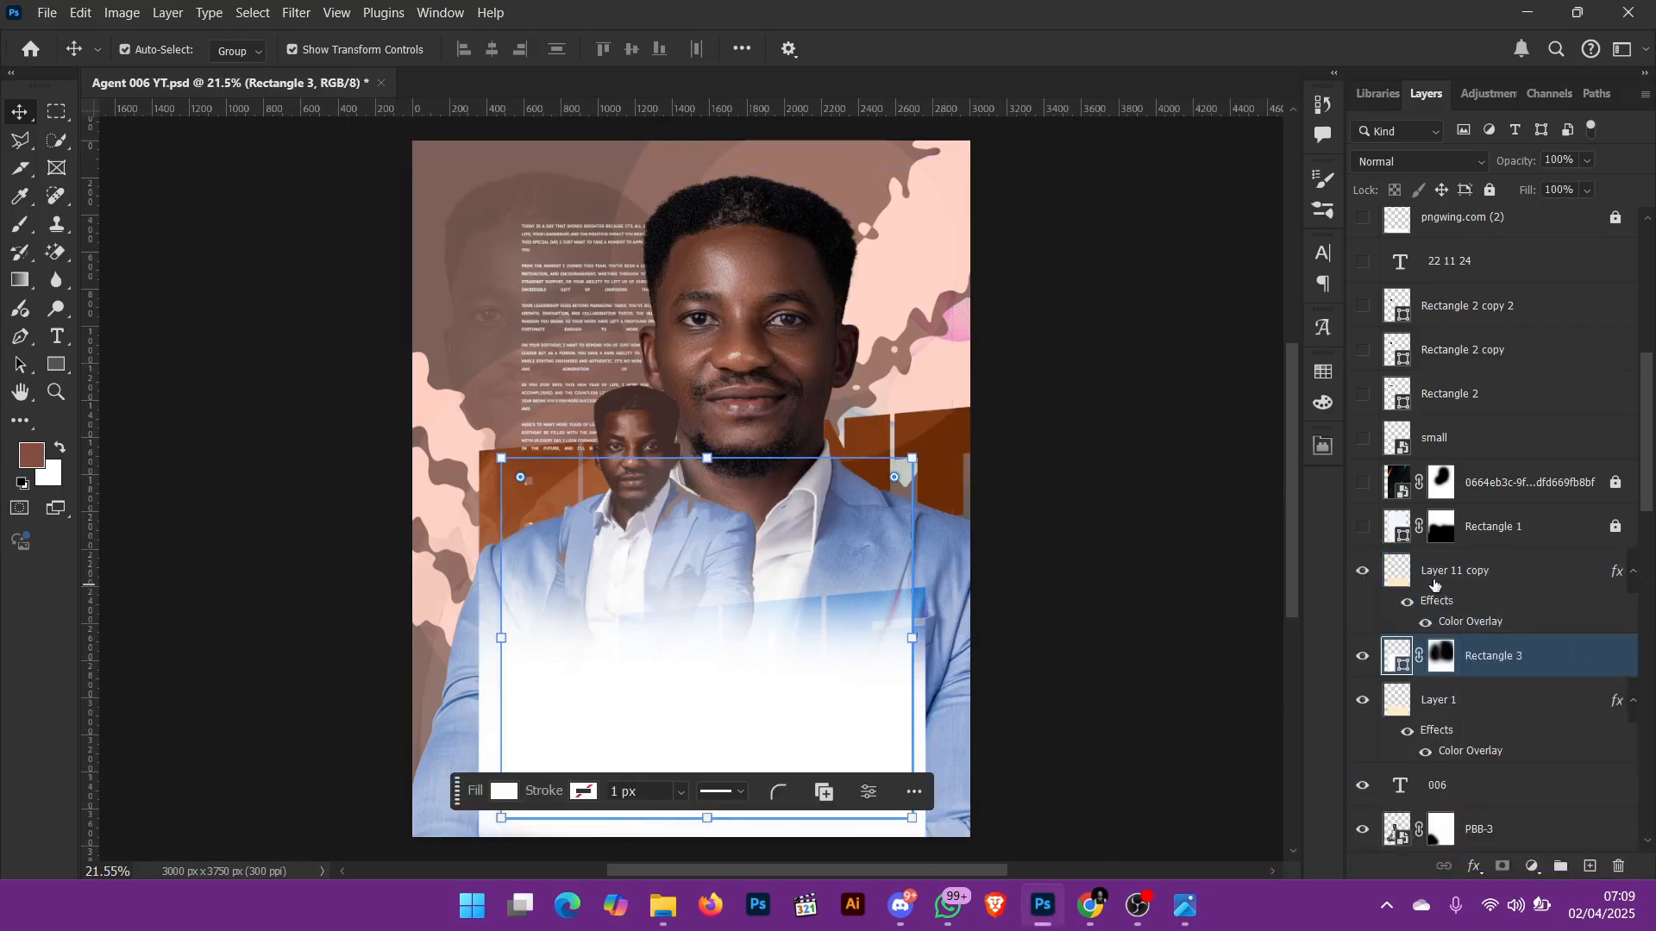
left_click(1362, 528)
left_click(1492, 527)
Step: Compare Rectangle 1 with its layer mask disabled, and enable the mask again
key("ctrl+plus")
key("ctrl+plus")
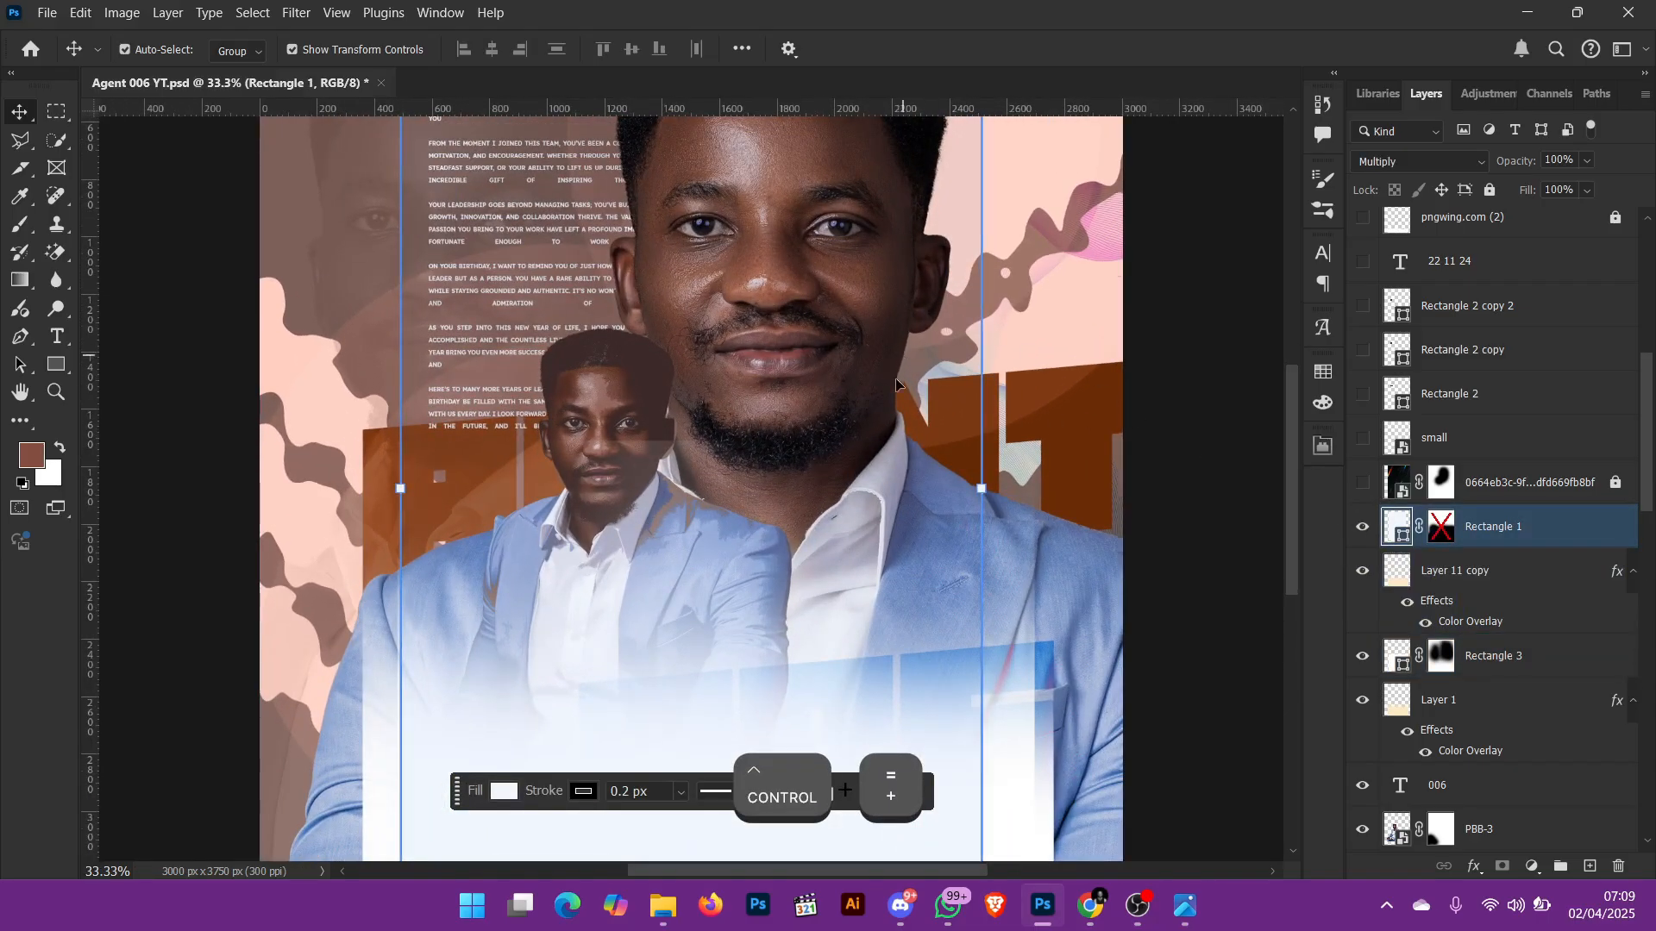
scroll(815, 466, "up", 1)
right_click(1457, 531)
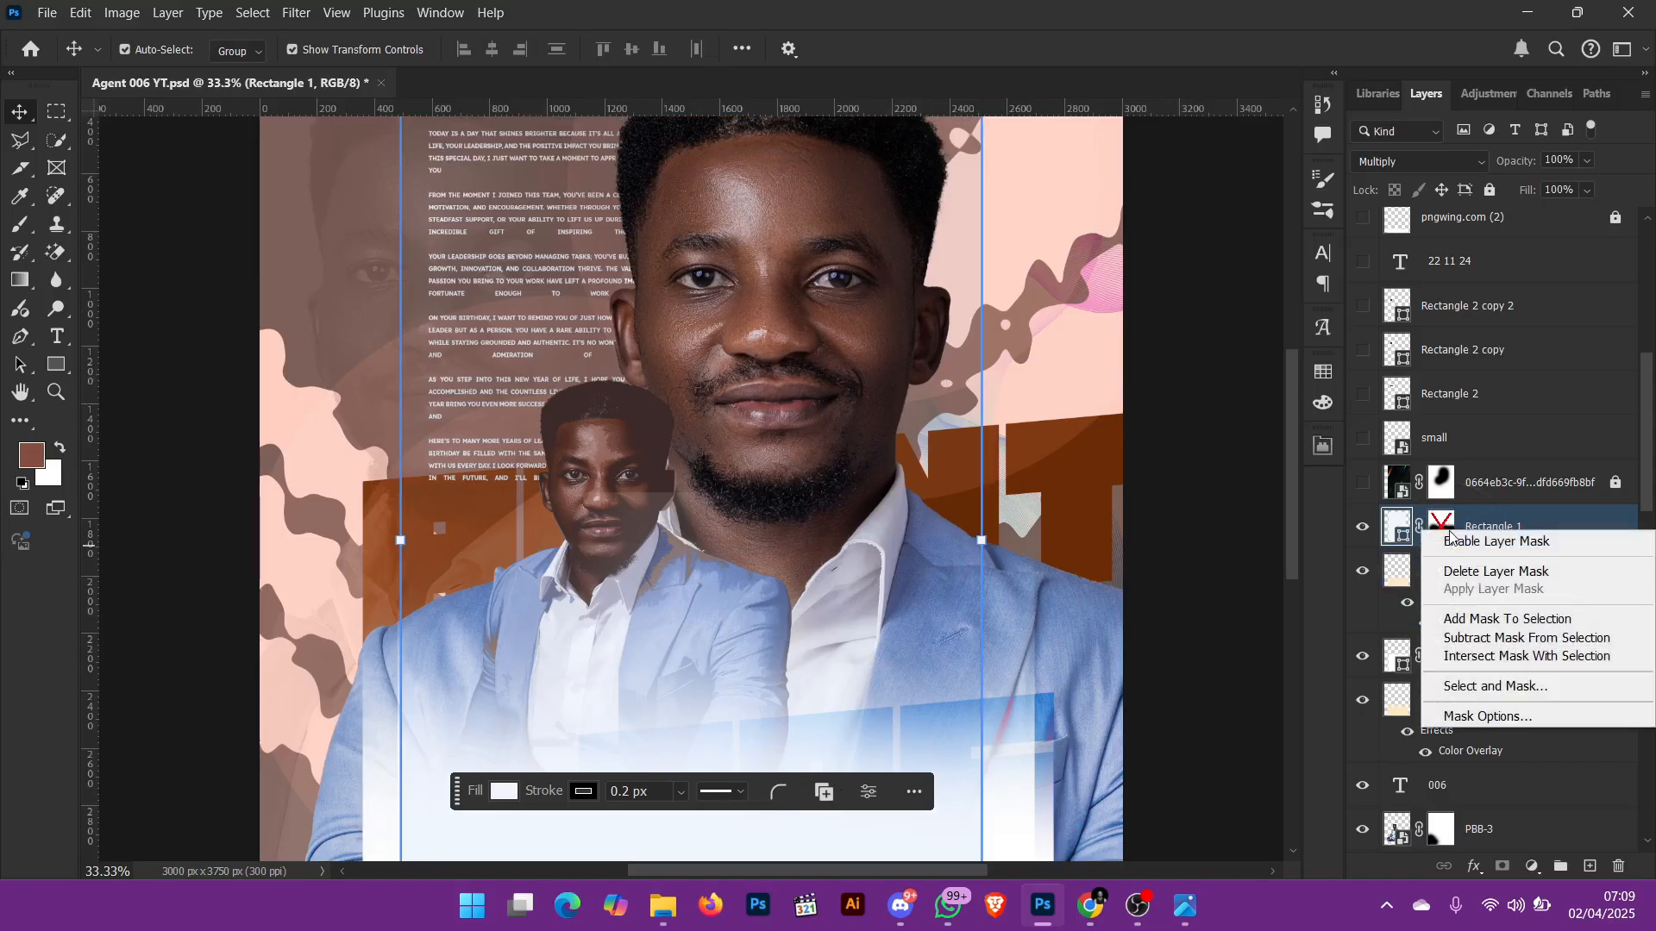
left_click(1450, 542)
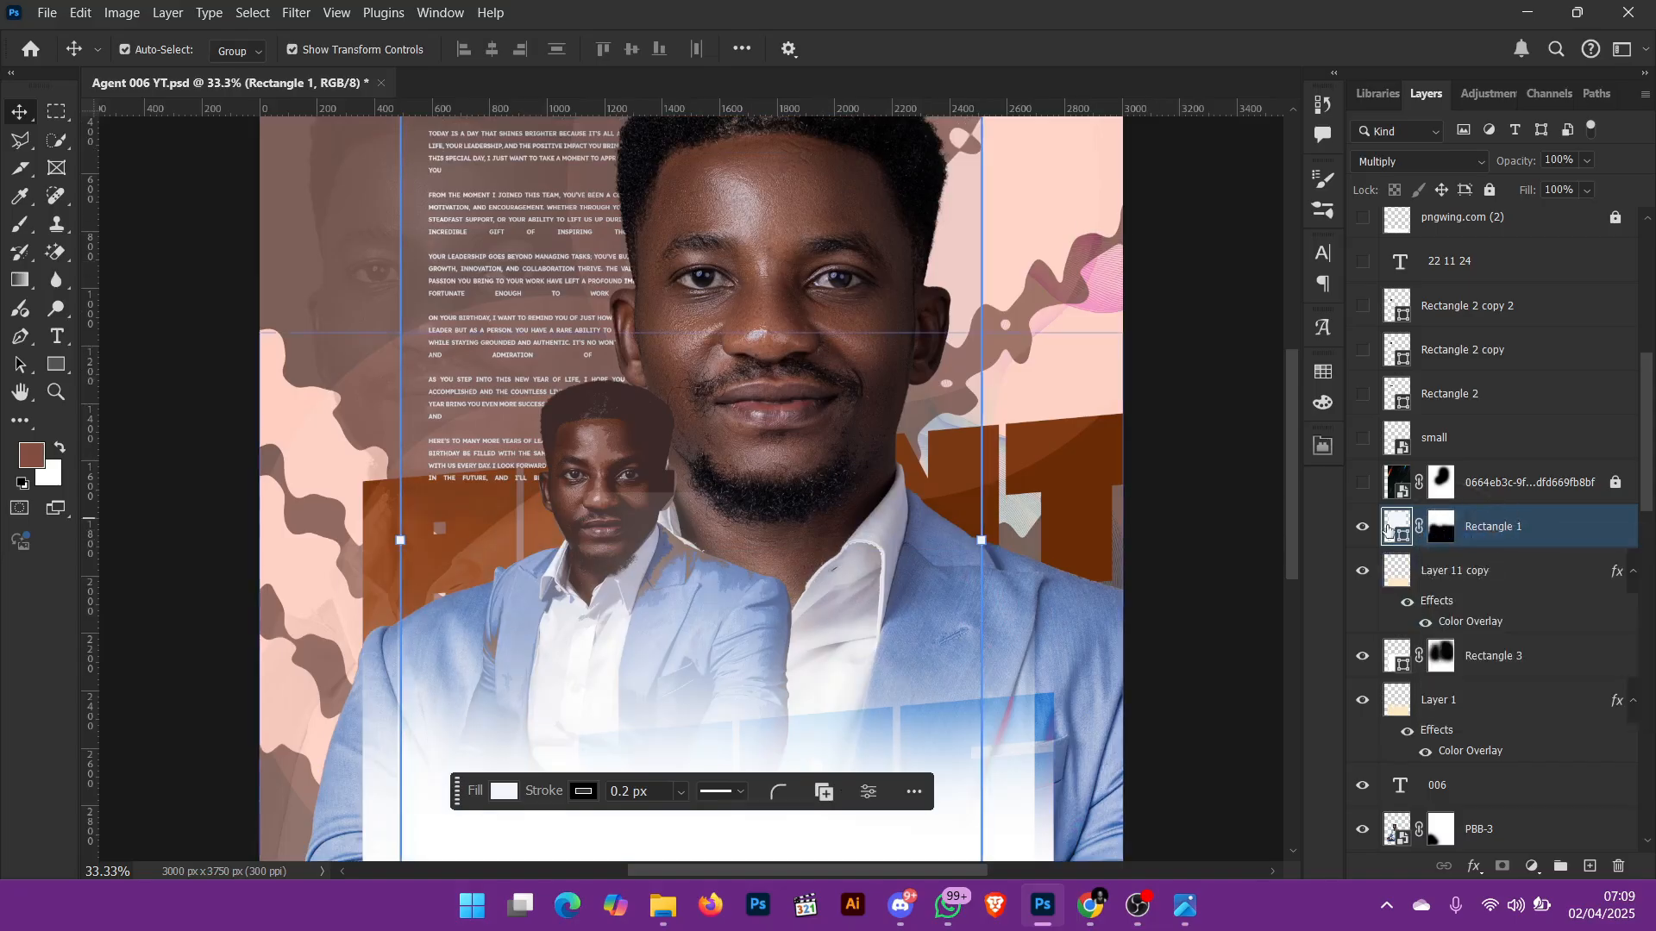
Step: Toggle Rectangle 1's visibility repeatedly to compare the flyer with and without its Multiply tint
left_click(1364, 529)
left_click(1363, 529)
left_click(1363, 529)
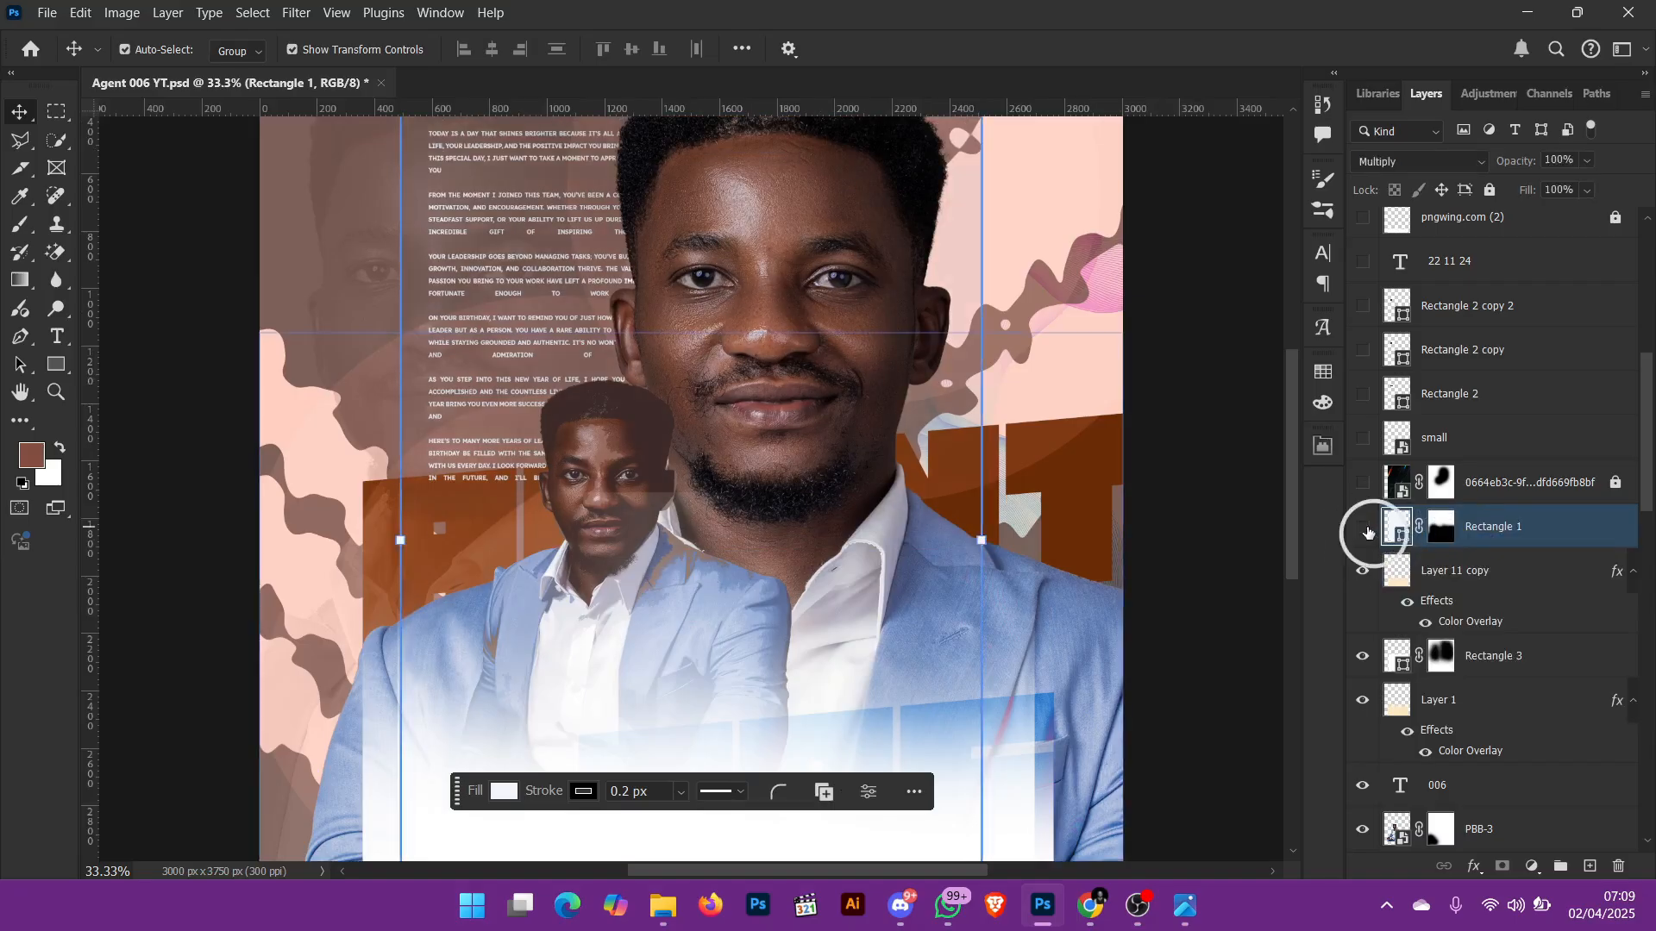
left_click(1364, 528)
left_click(1364, 529)
left_click(1364, 529)
Step: Try dark brown 644000 and pale cream ffedcf as Rectangle 1's fill colour
double_click(1399, 529)
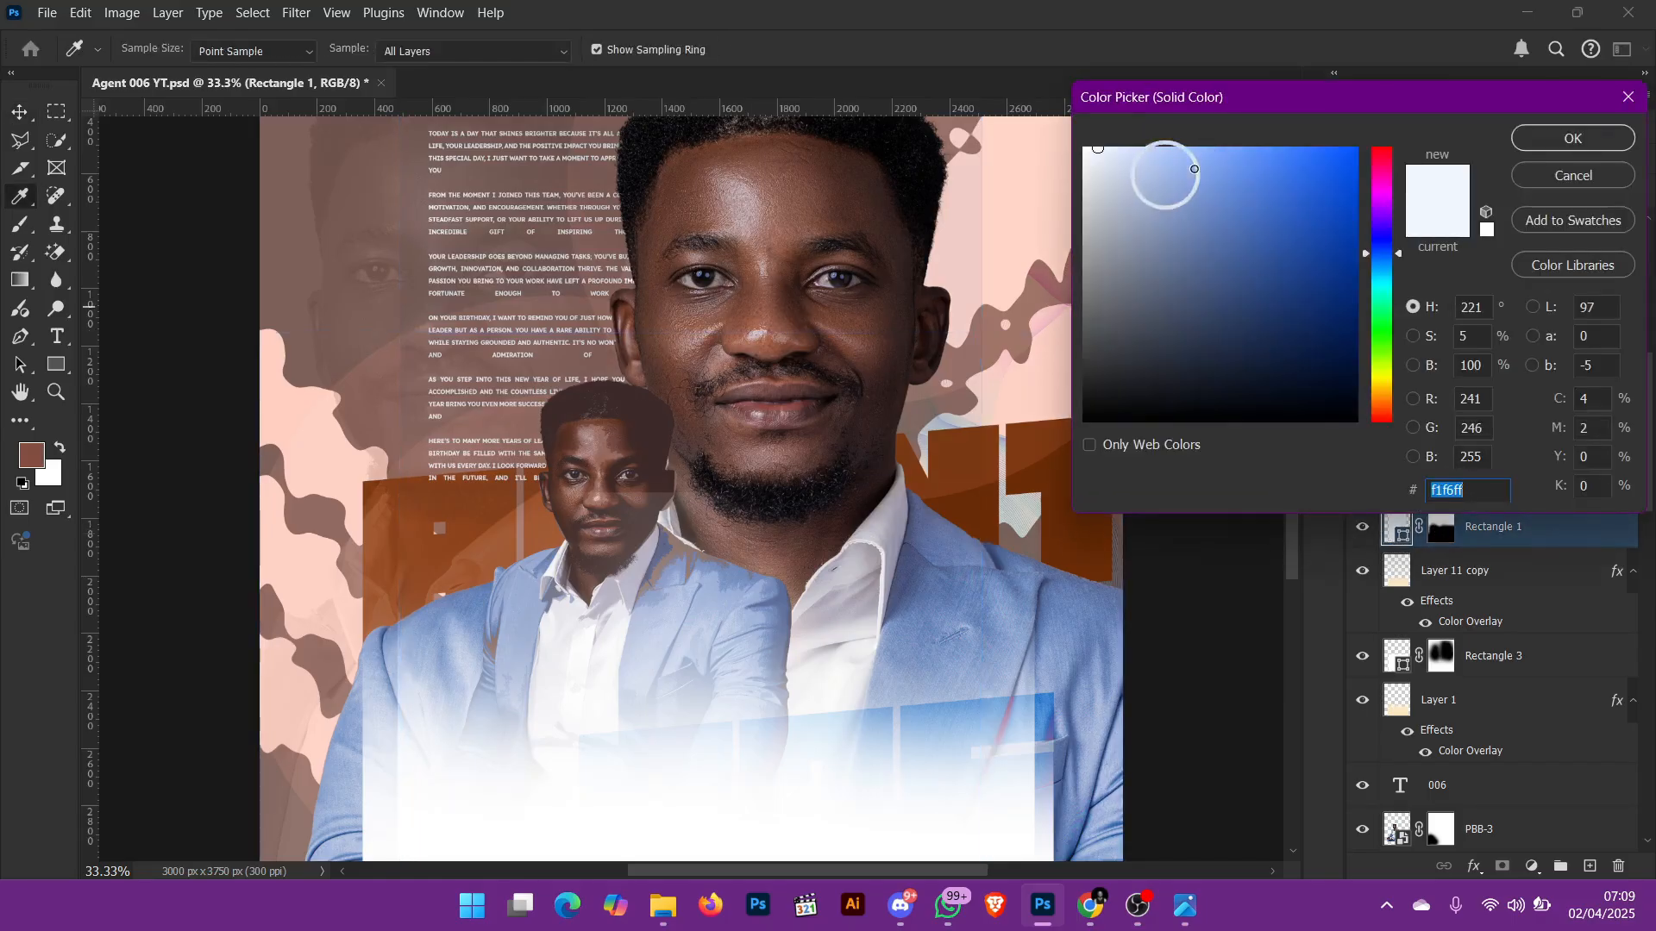
left_click_drag(1307, 226, 1308, 238)
left_click_drag(1362, 178, 1360, 178)
mouse_move(1355, 248)
left_mouse_down()
mouse_move(1360, 315)
mouse_move(1379, 251)
mouse_move(1382, 394)
left_mouse_up()
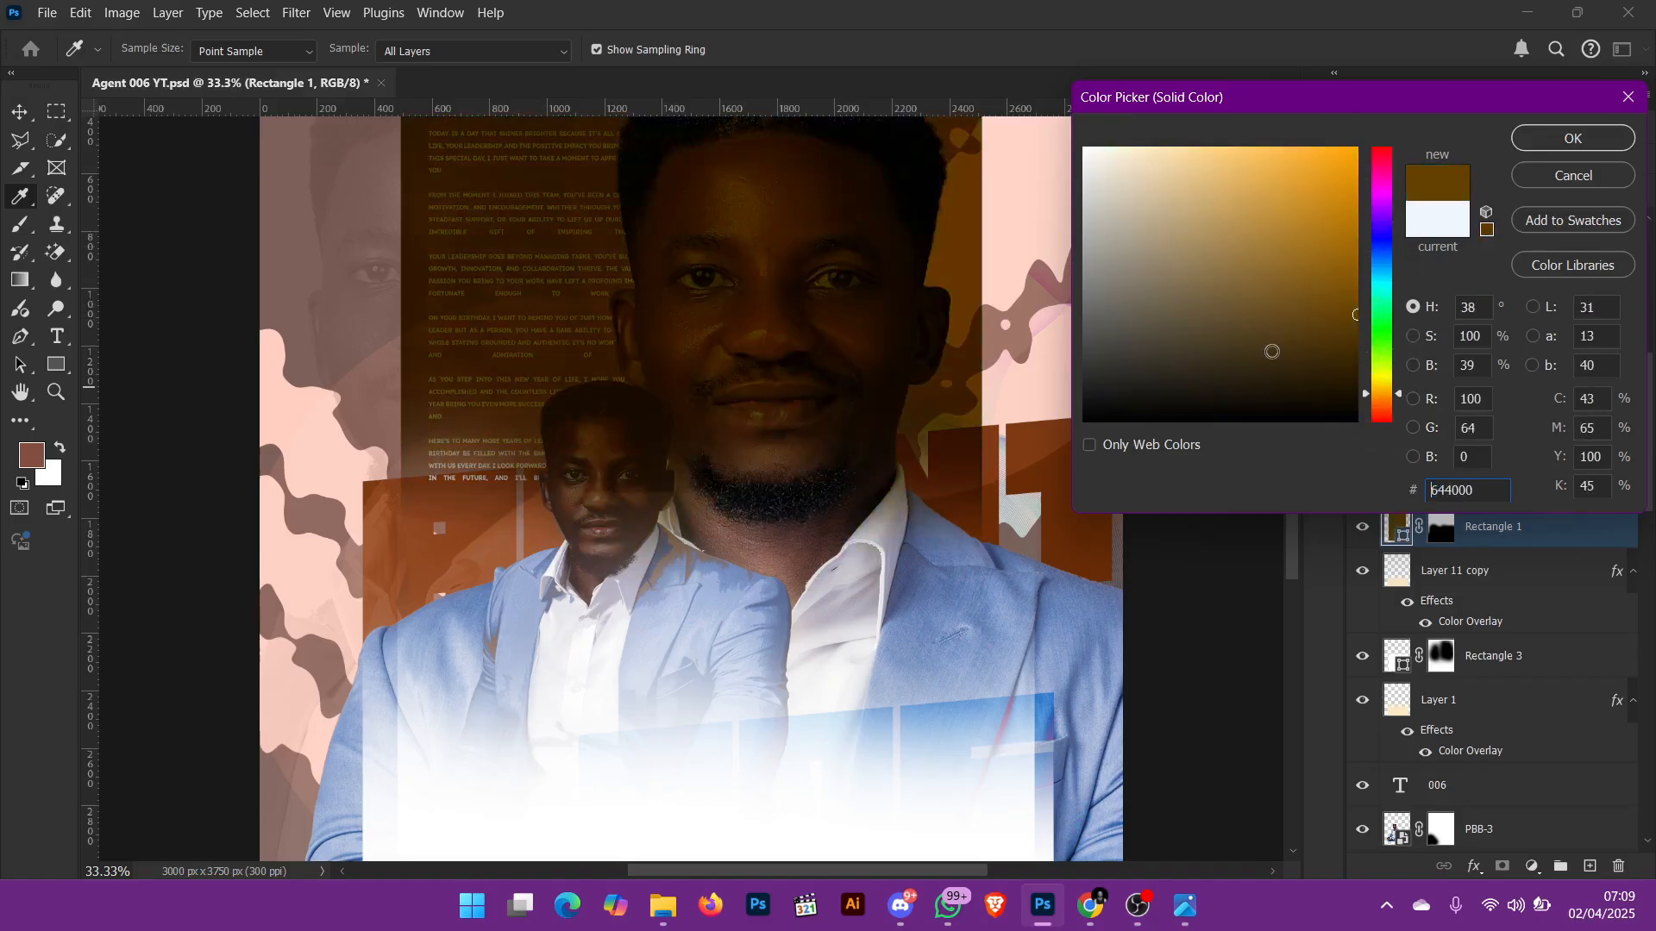
left_click_drag(1268, 351, 1111, 403)
type("fff3dd")
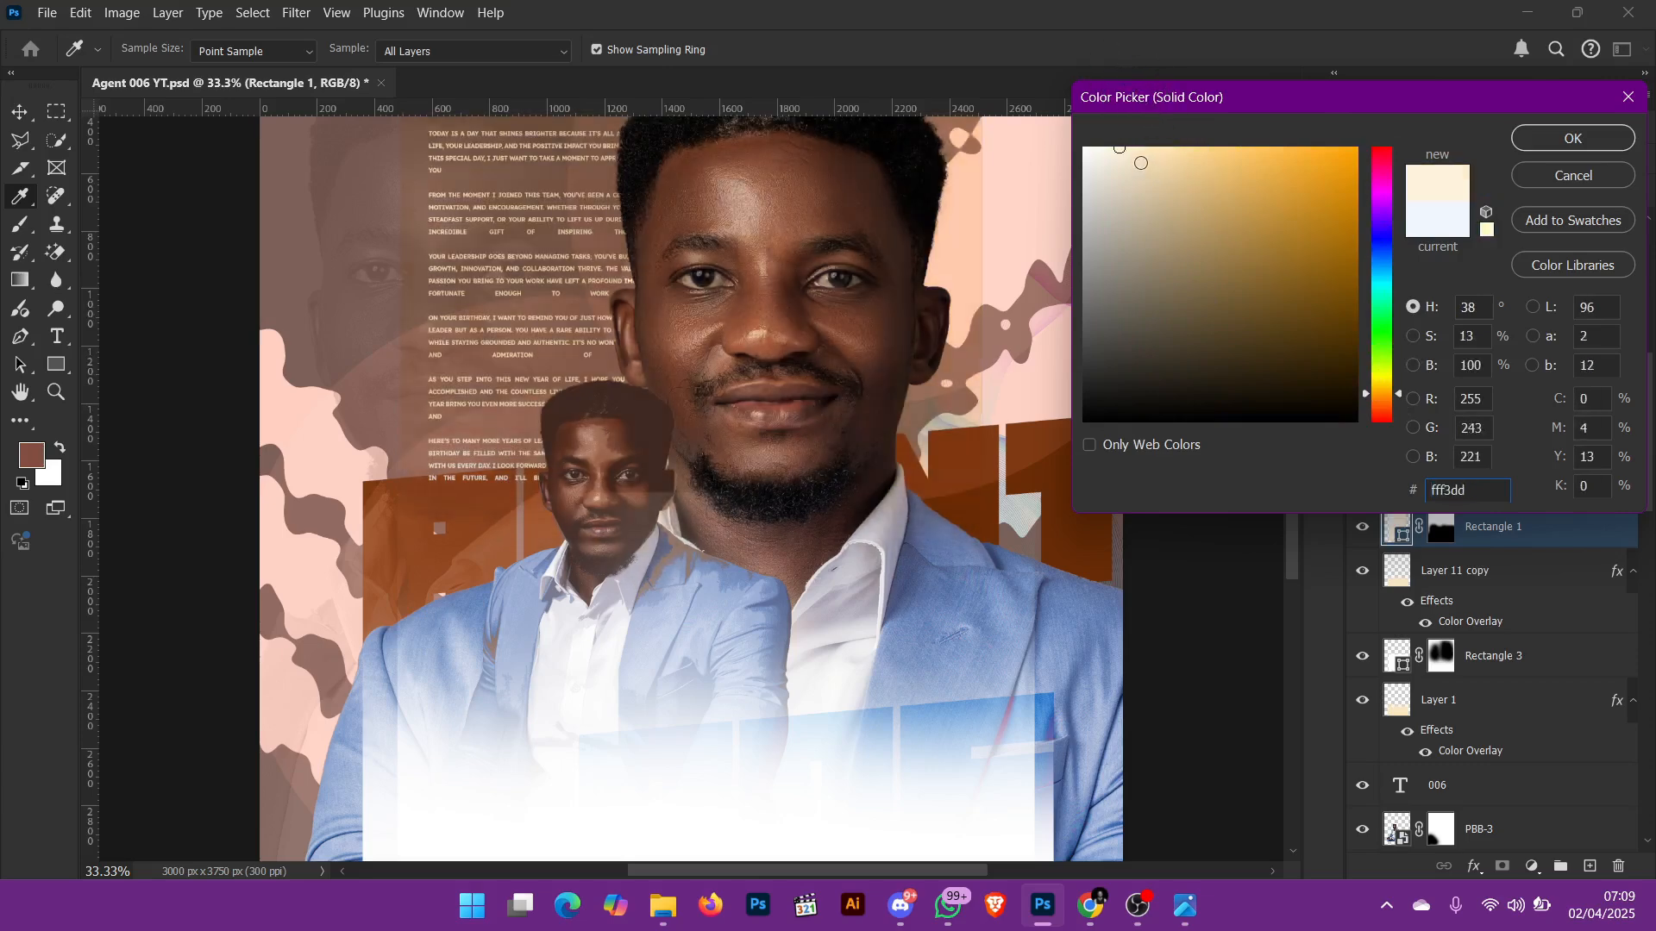
Step: Try the very pale blue f2f8ff for Rectangle 1's fill and reset it to the original f1f6ff
mouse_move(1141, 163)
left_mouse_down()
mouse_move(1124, 138)
mouse_move(1098, 147)
left_mouse_up()
left_click(1382, 261)
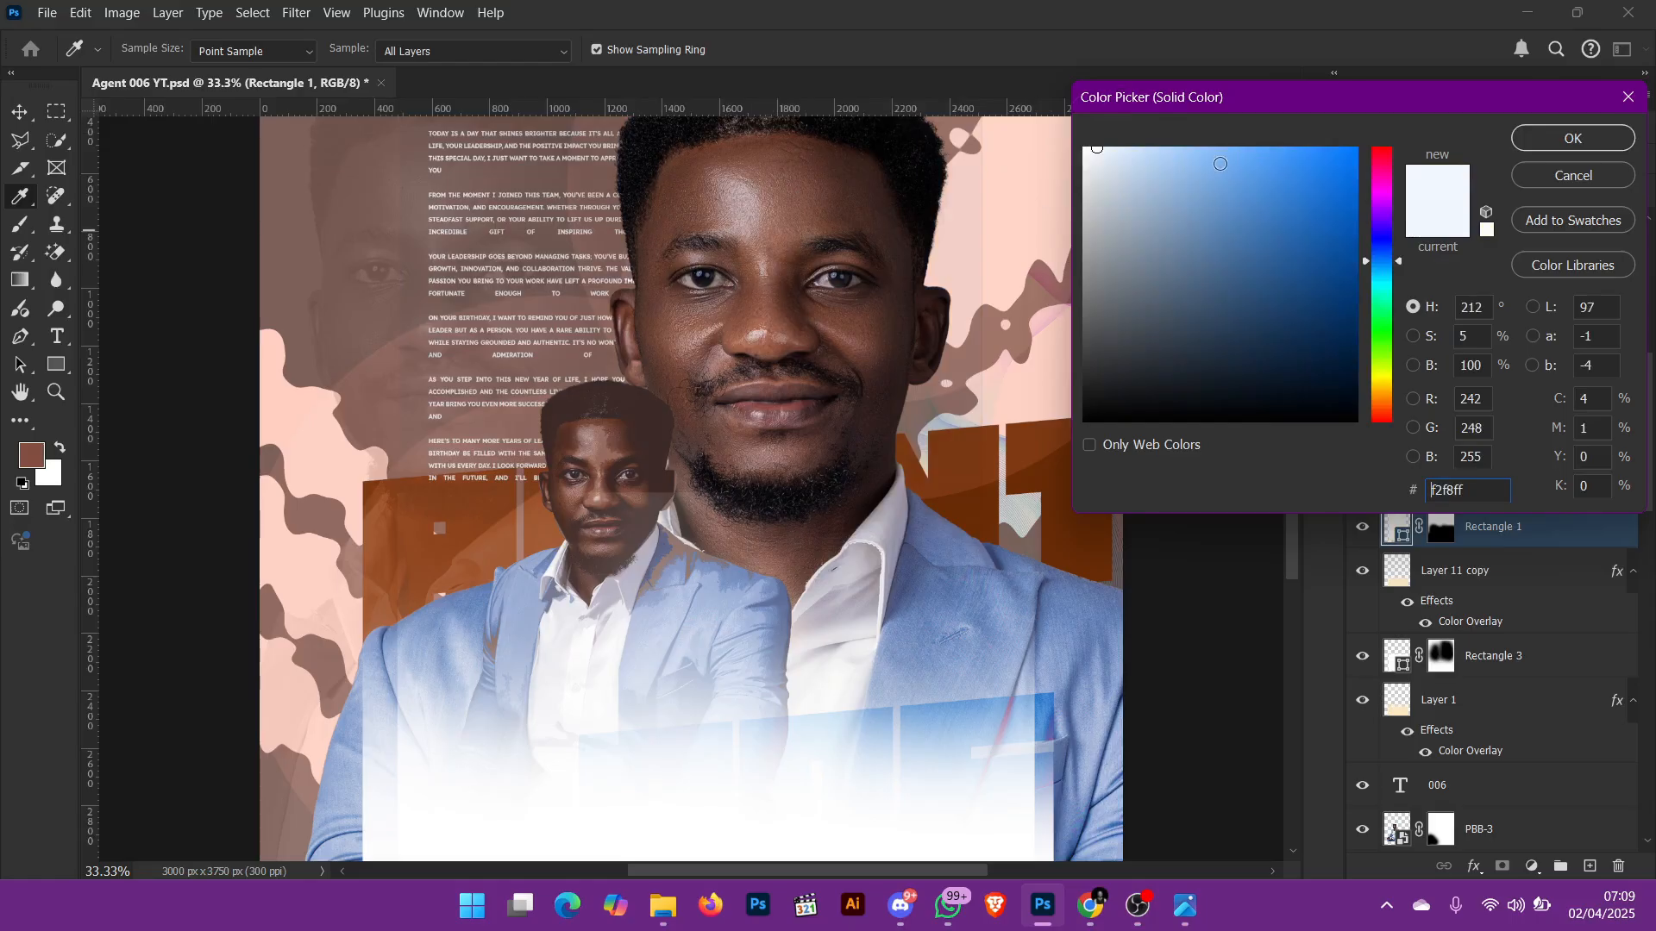
left_click(1099, 148)
left_click(1456, 226)
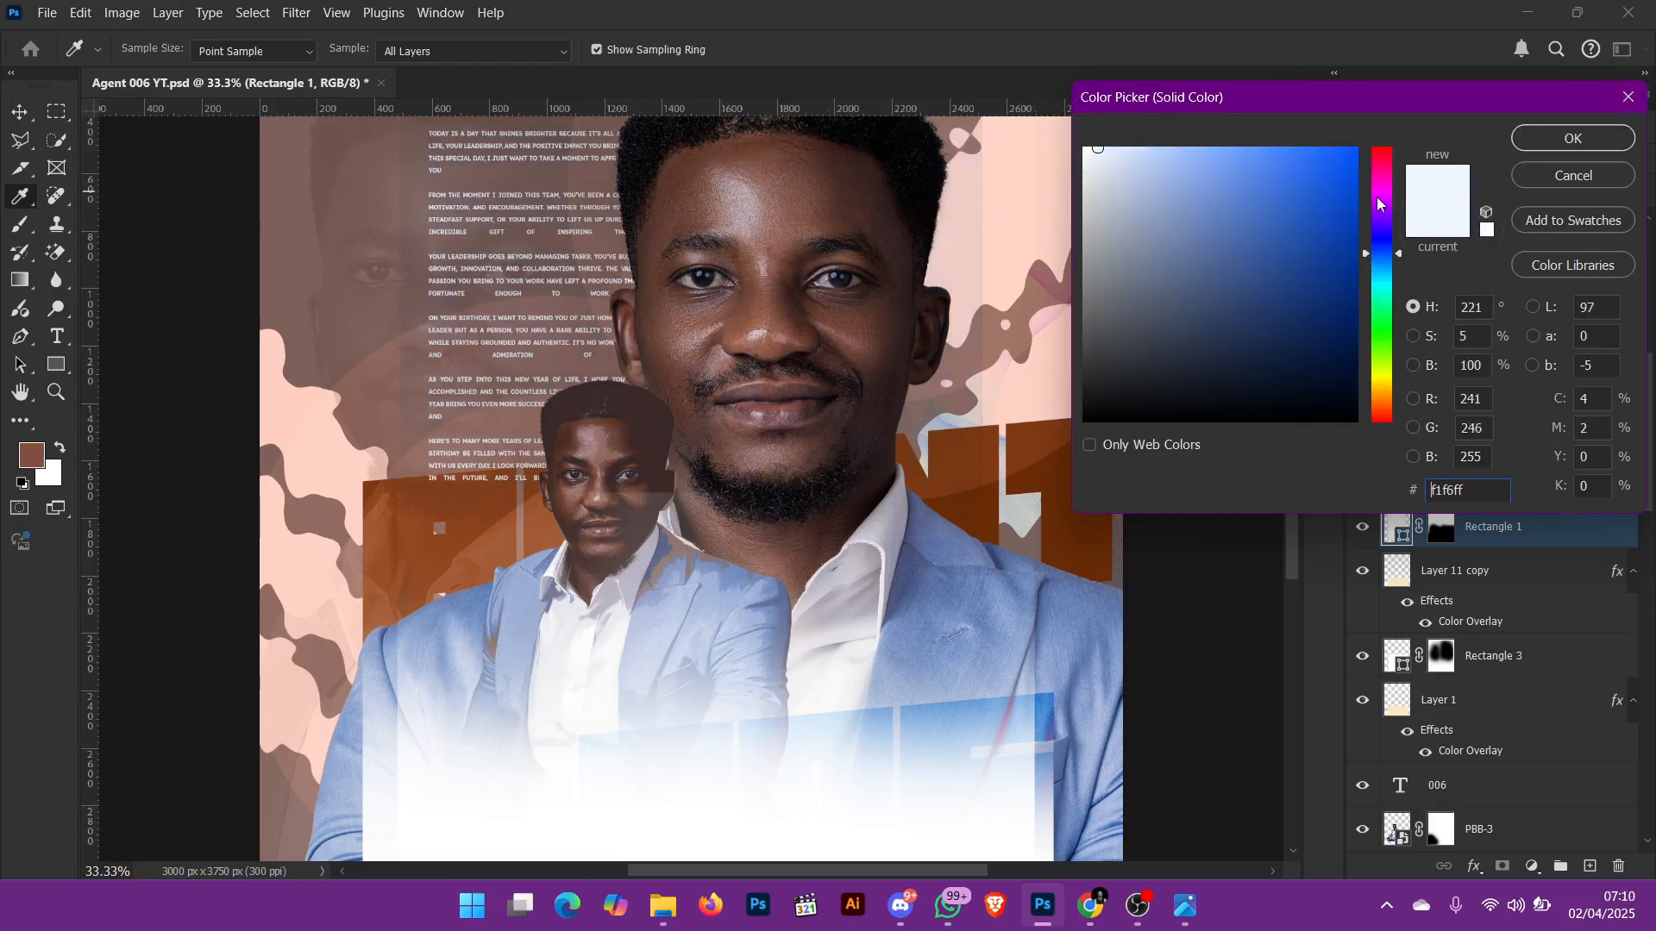
Step: Try saturated blue 0940b2 and grey-blue 424c62 on Rectangle 1, and cancel the fill colour change
mouse_move(1341, 189)
left_mouse_down()
mouse_move(1325, 278)
mouse_move(1359, 395)
mouse_move(1343, 231)
left_mouse_up()
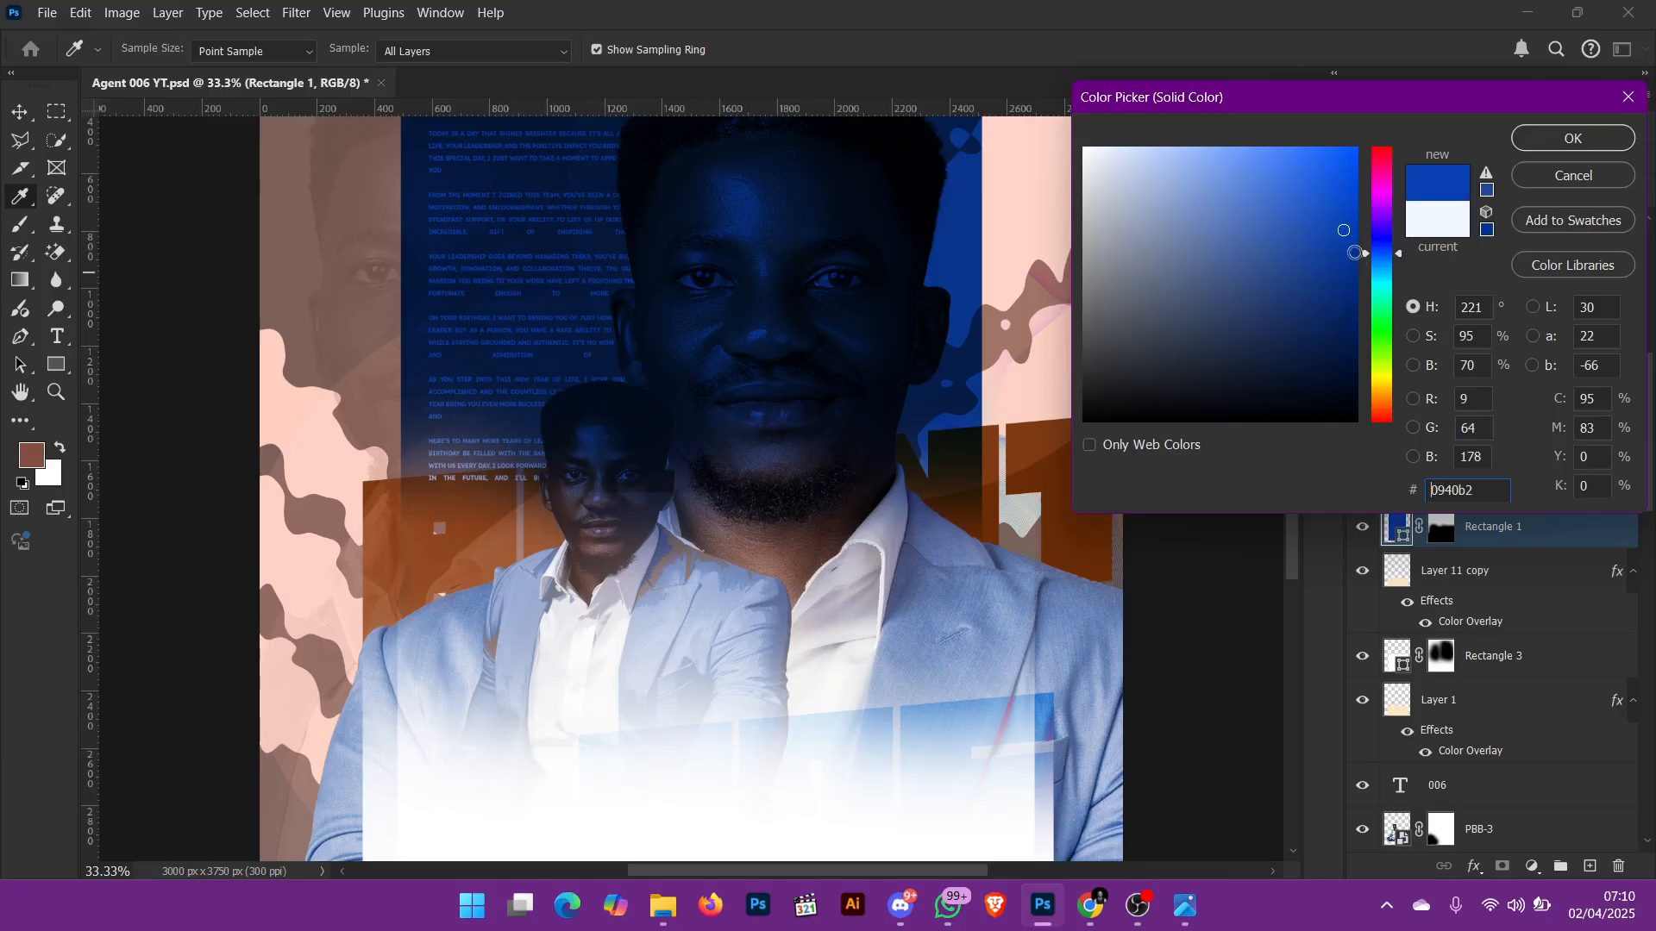
left_click(1352, 345)
left_click(1175, 318)
left_click(1300, 175)
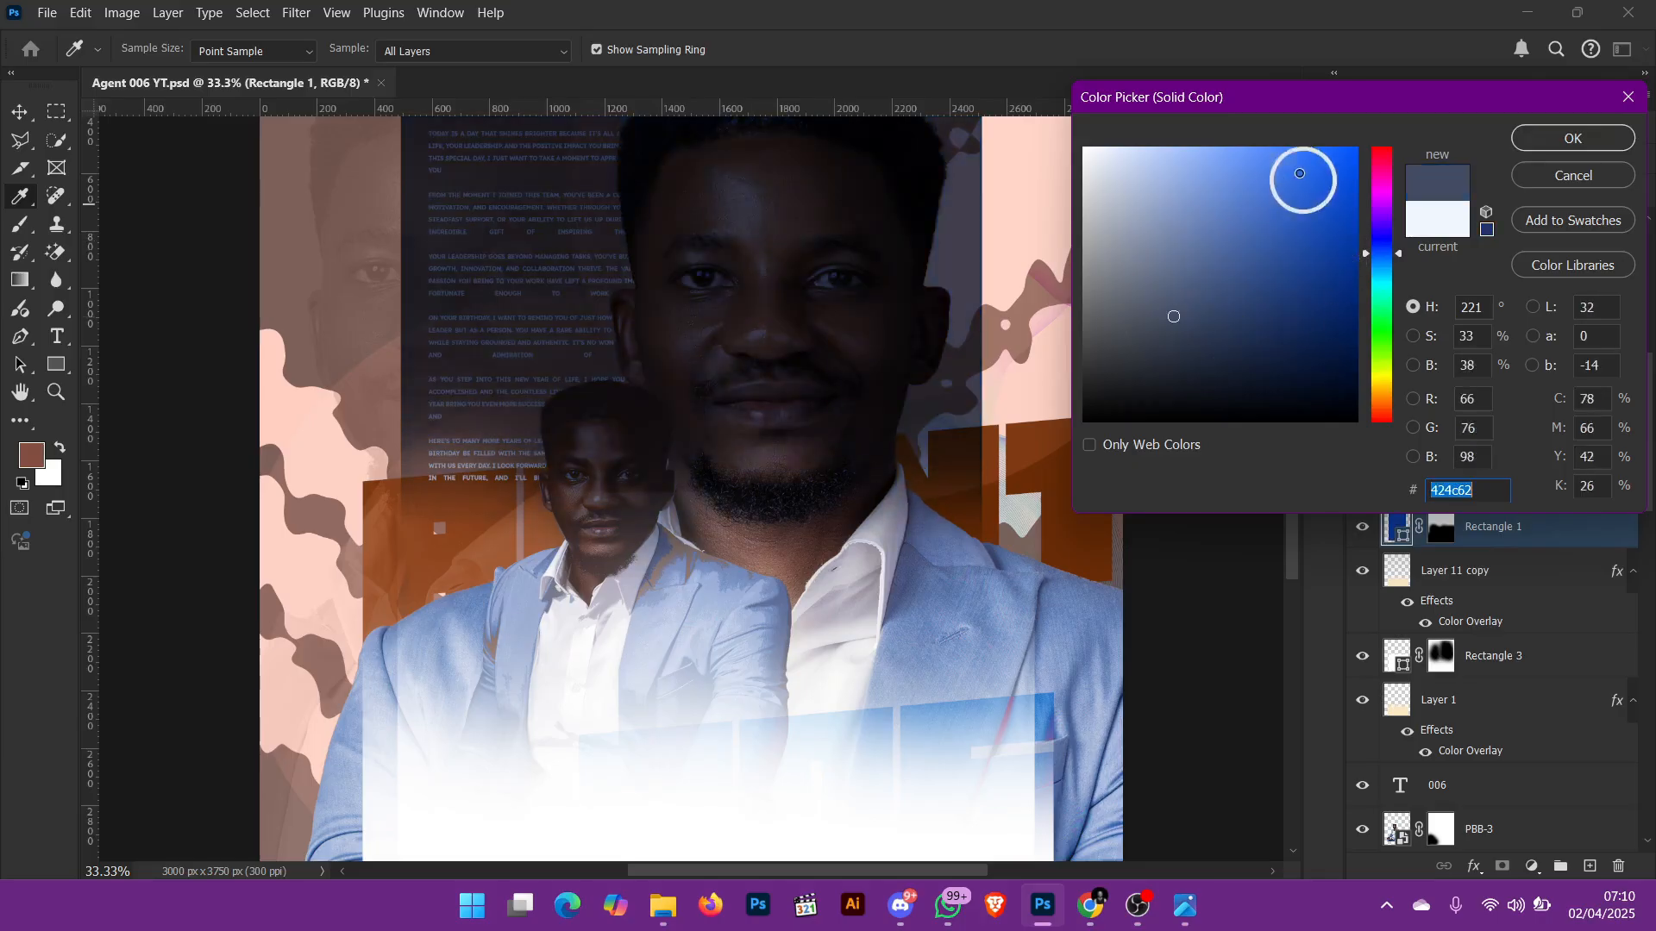
mouse_move(1300, 174)
left_mouse_down()
mouse_move(1323, 203)
mouse_move(1095, 72)
mouse_move(1141, 155)
mouse_move(1117, 130)
left_mouse_up()
left_click(1564, 177)
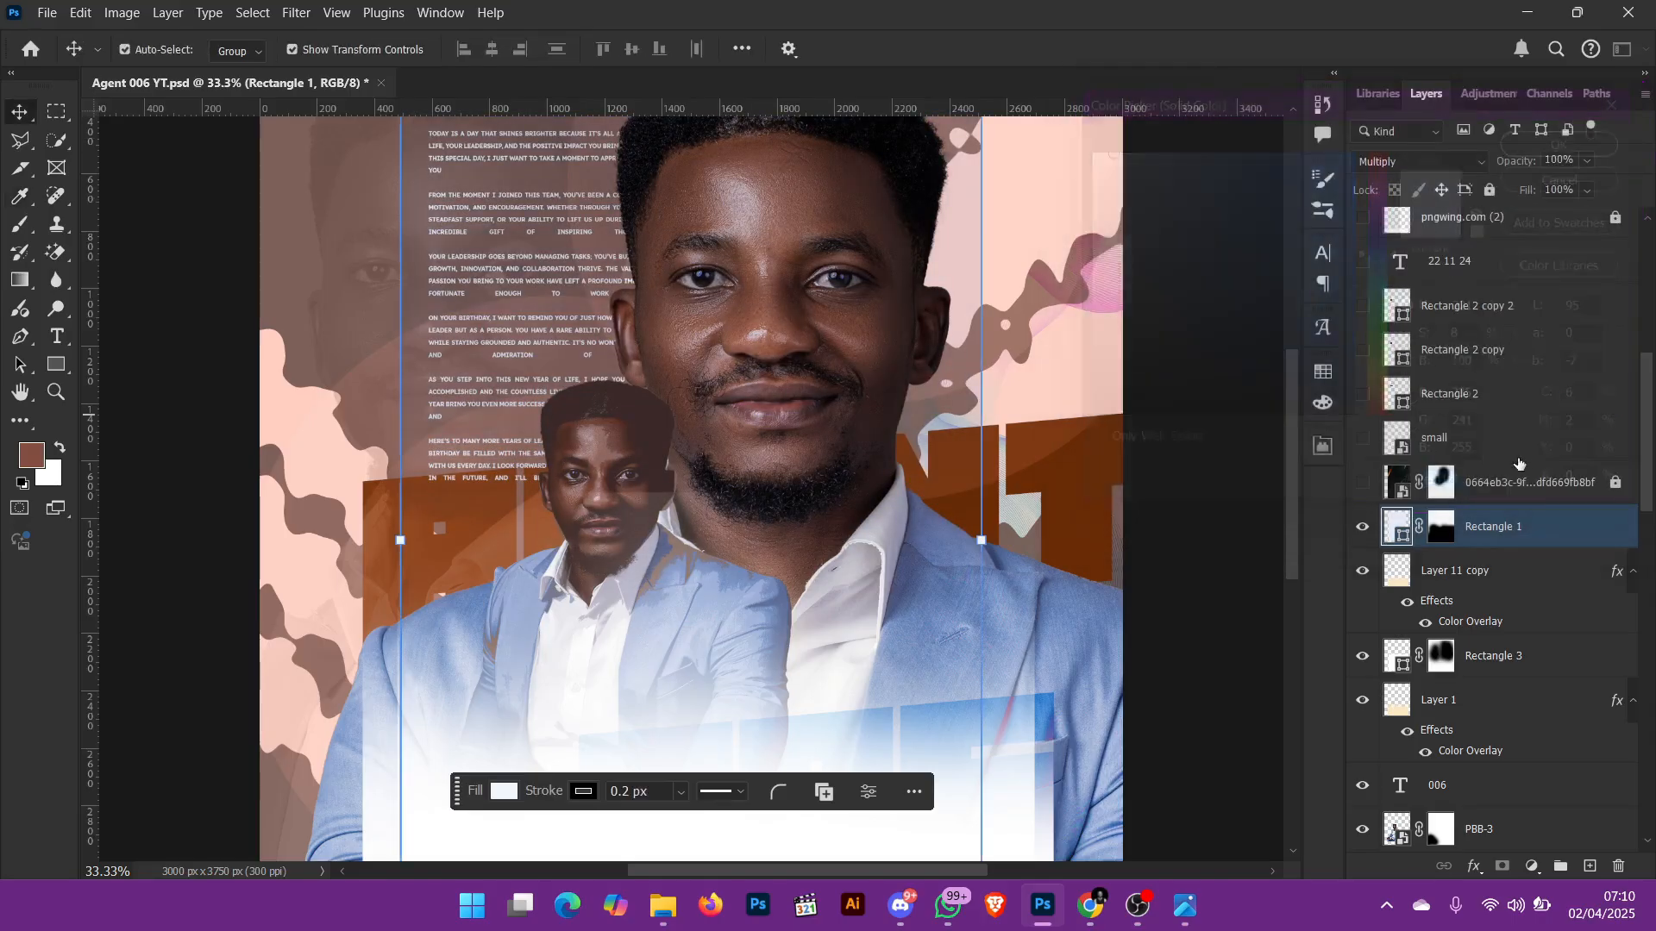
Step: Show the masked 0664eb3c light-streak layer and the small dot-pattern layer, and select small
left_click(1364, 527)
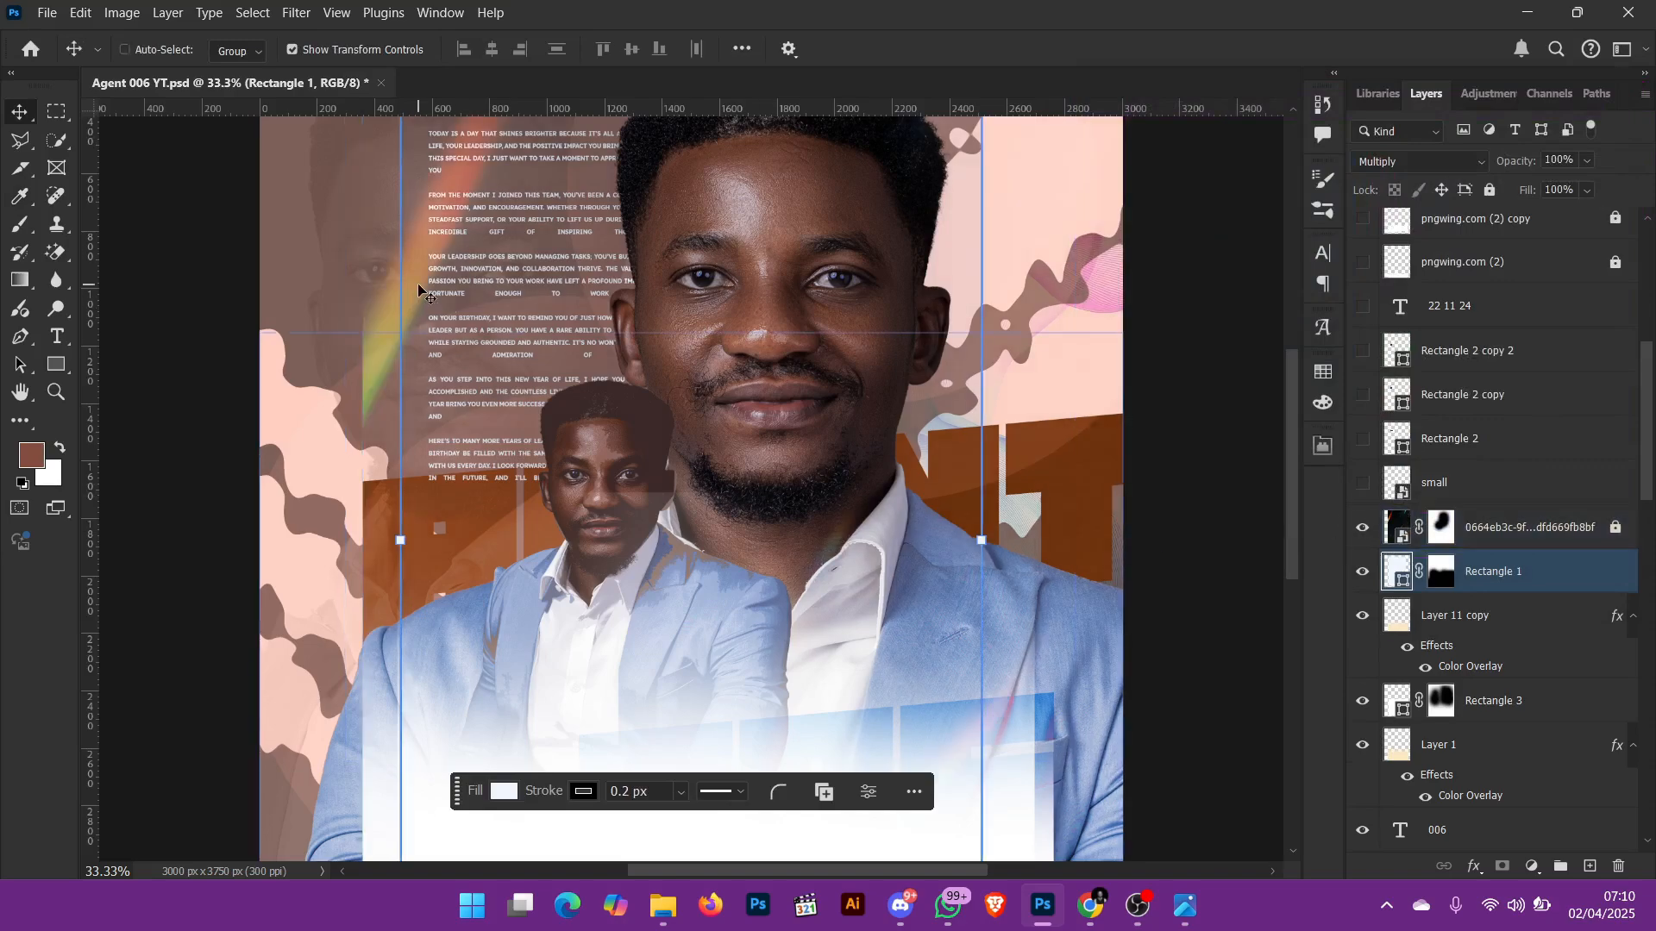
key("ctrl+0")
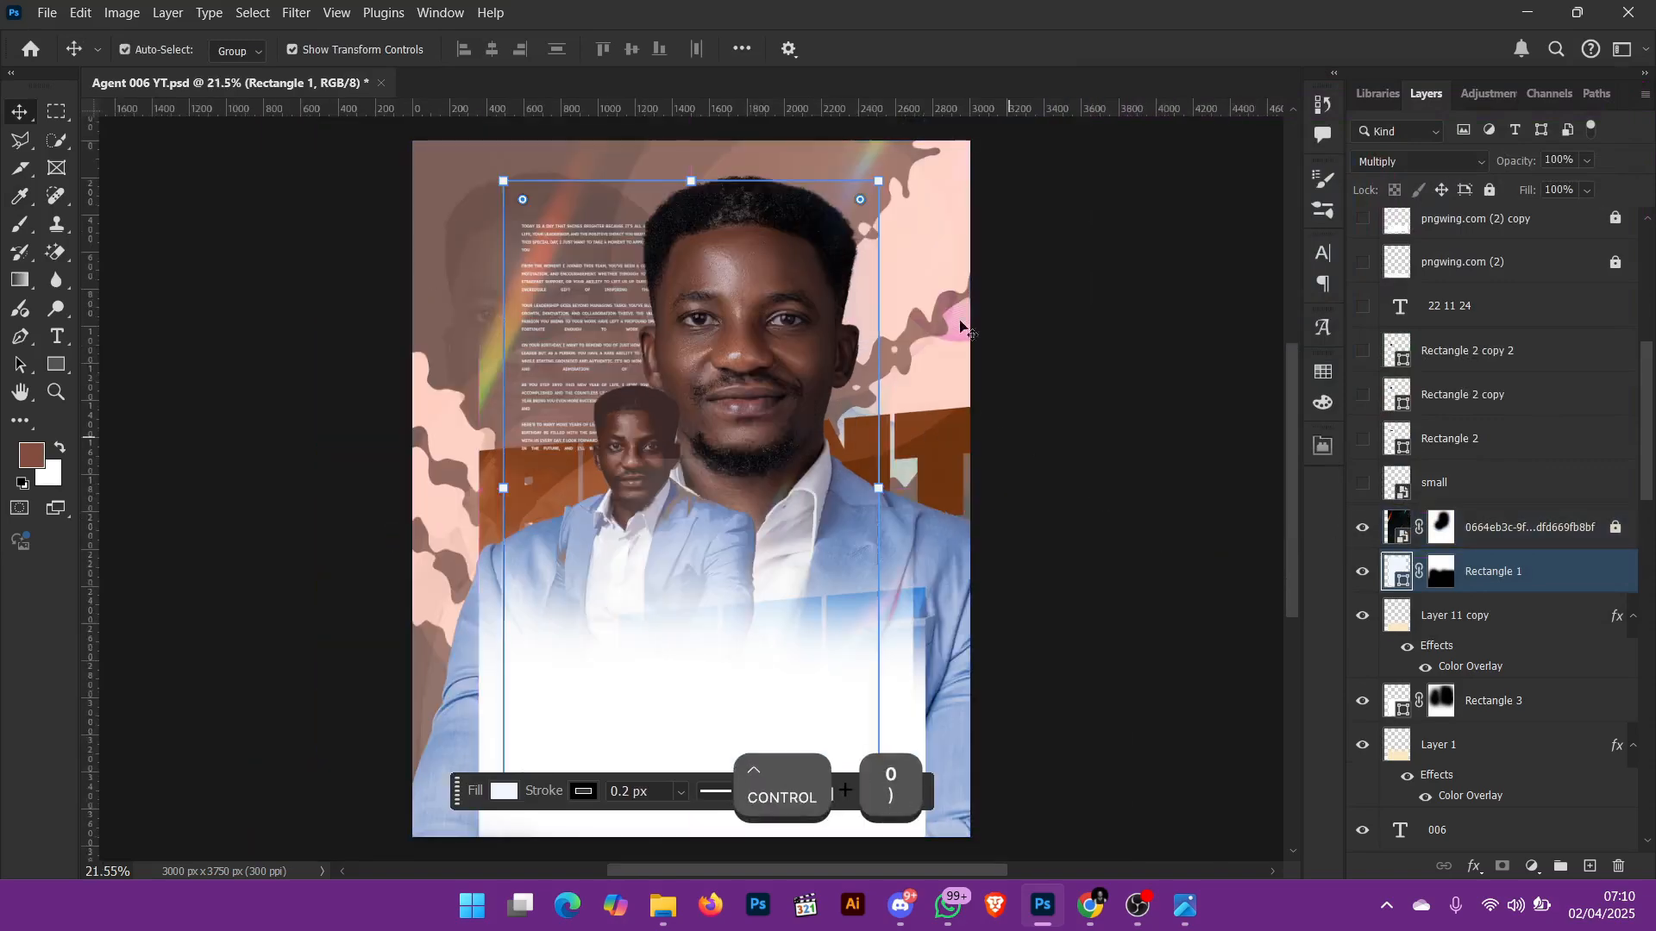
left_click(1094, 325)
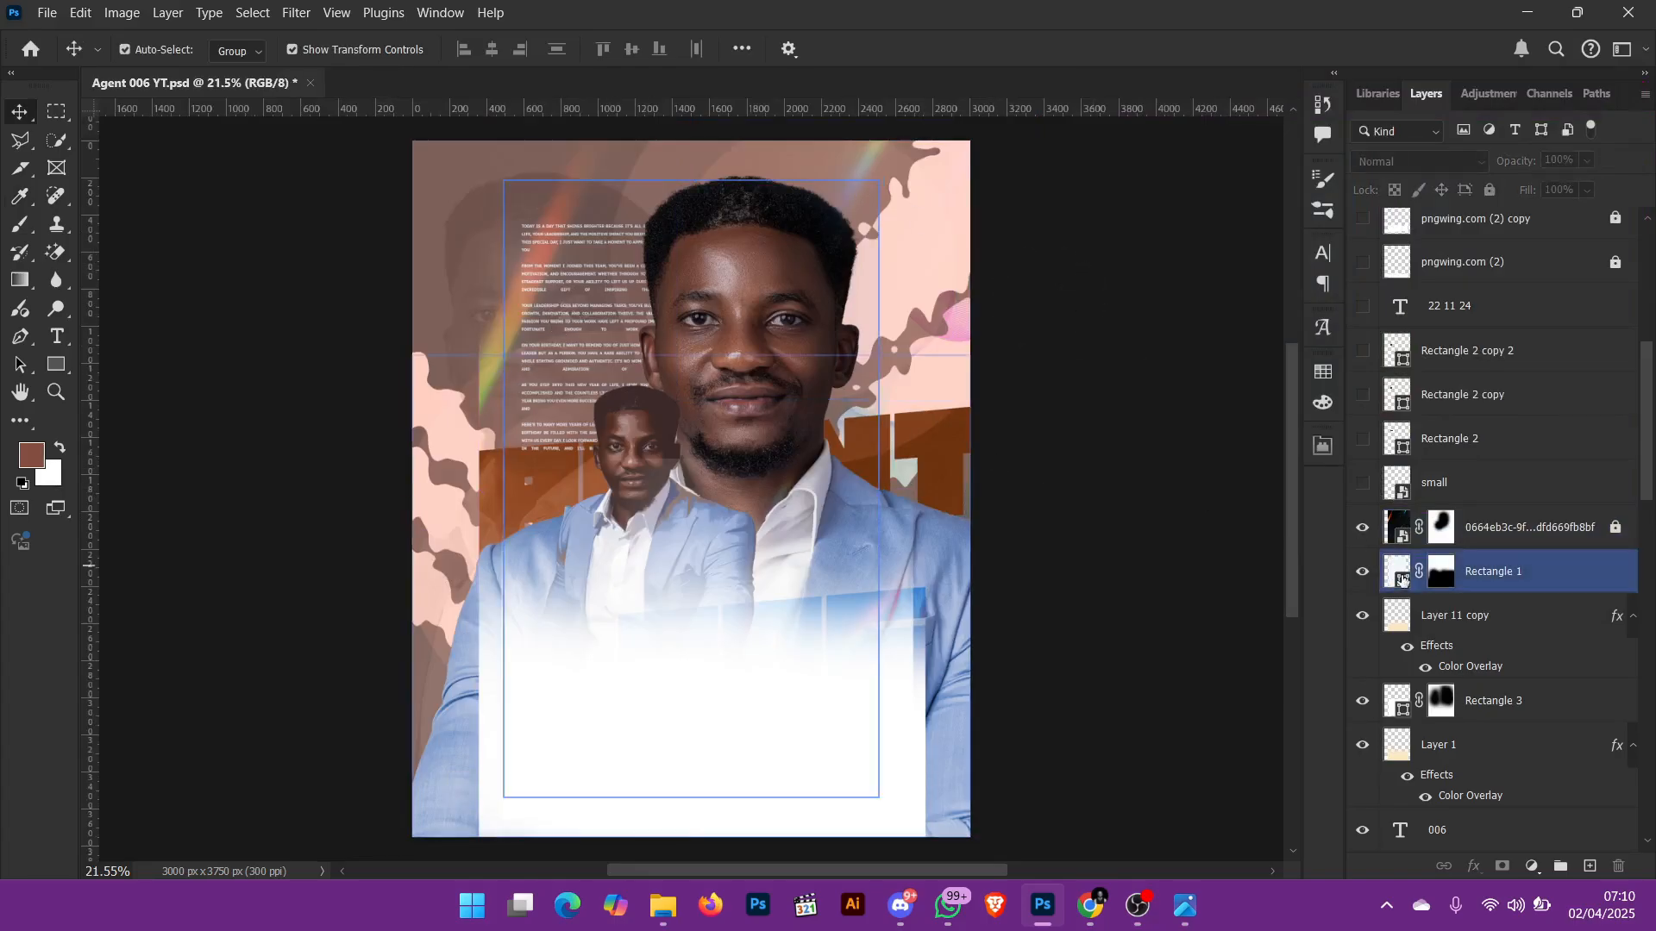
left_click(1366, 491)
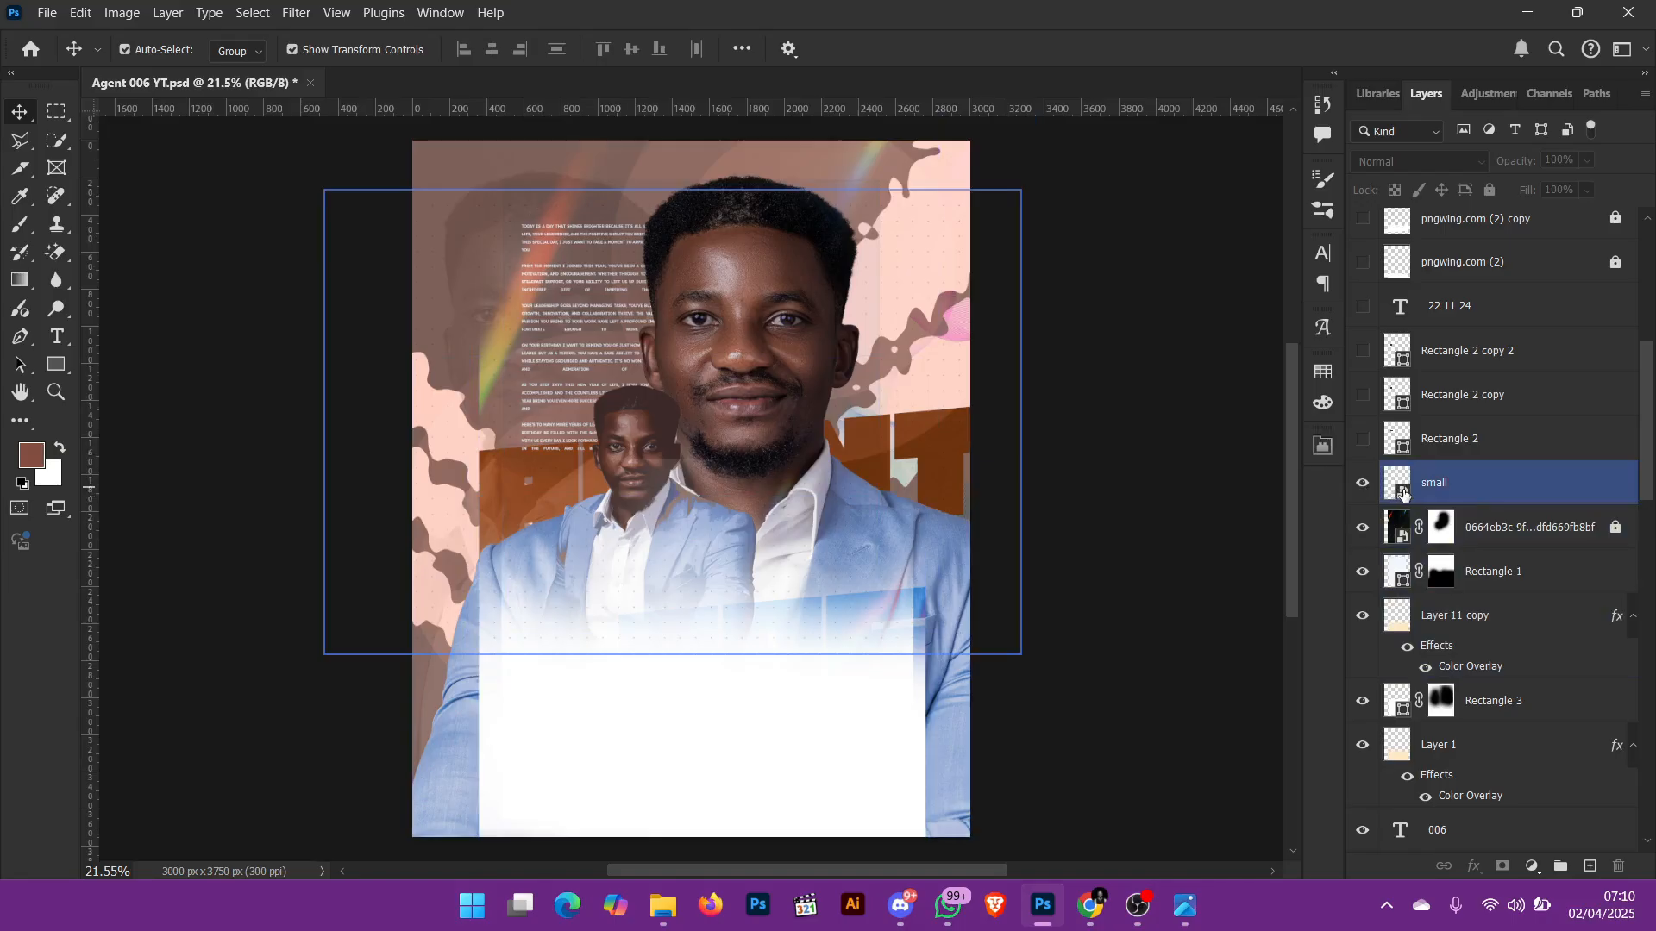
left_click(1422, 488)
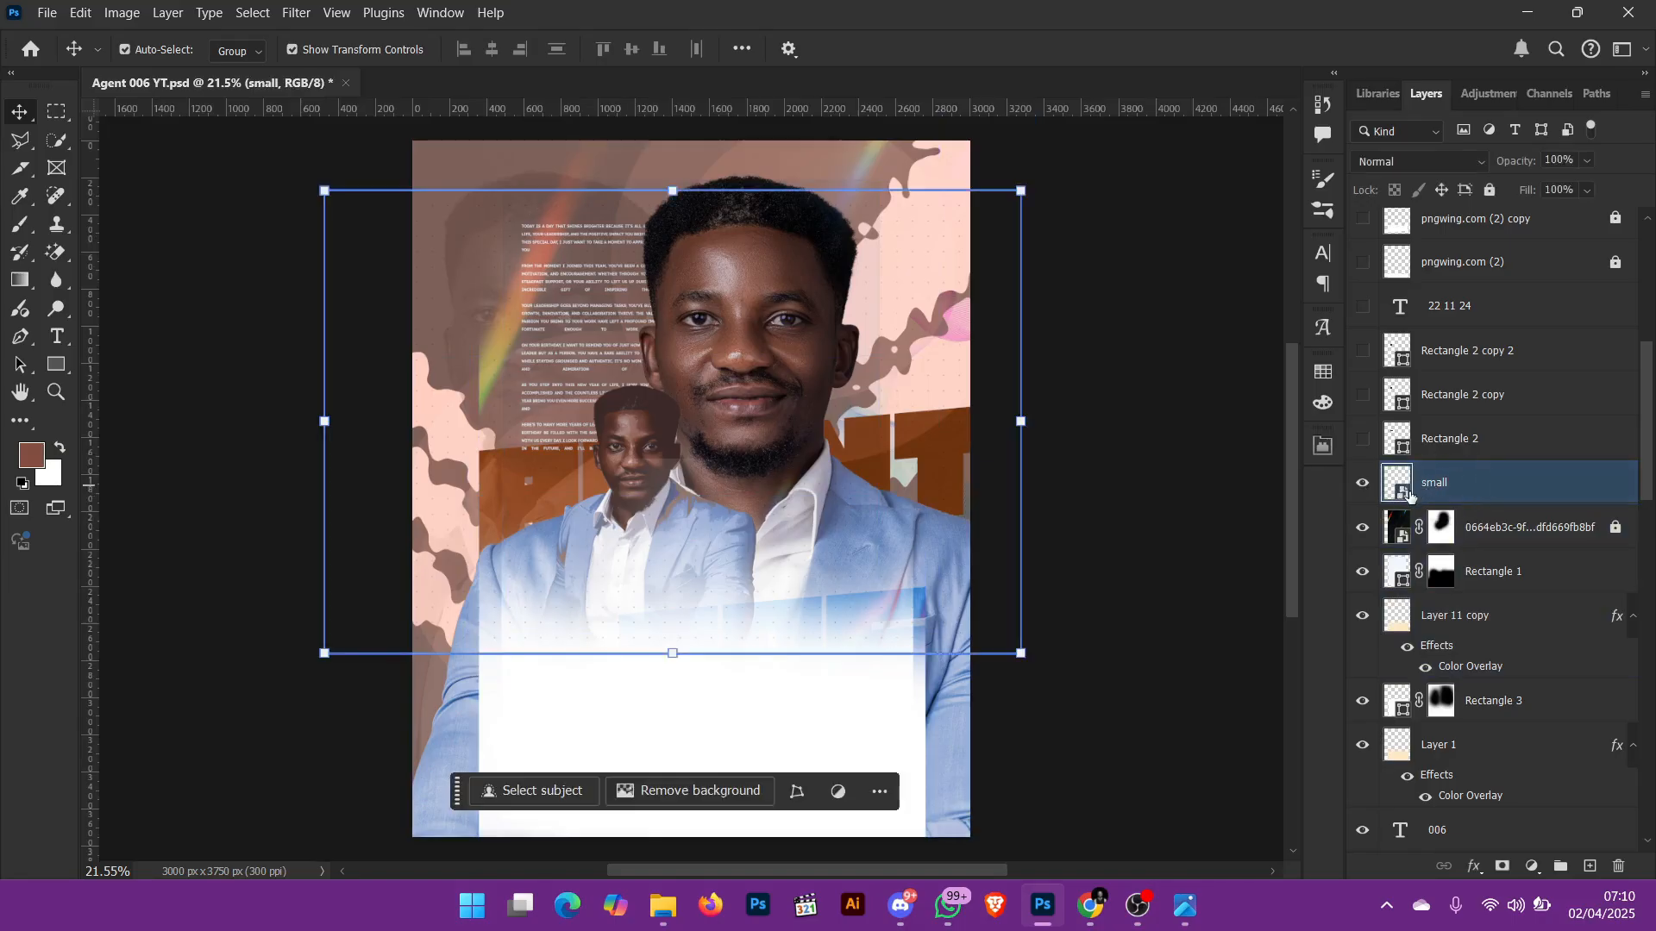
Step: Open the small layer's smart object contents, inspect its dot pattern up close, and close small.psb
double_click(1404, 493)
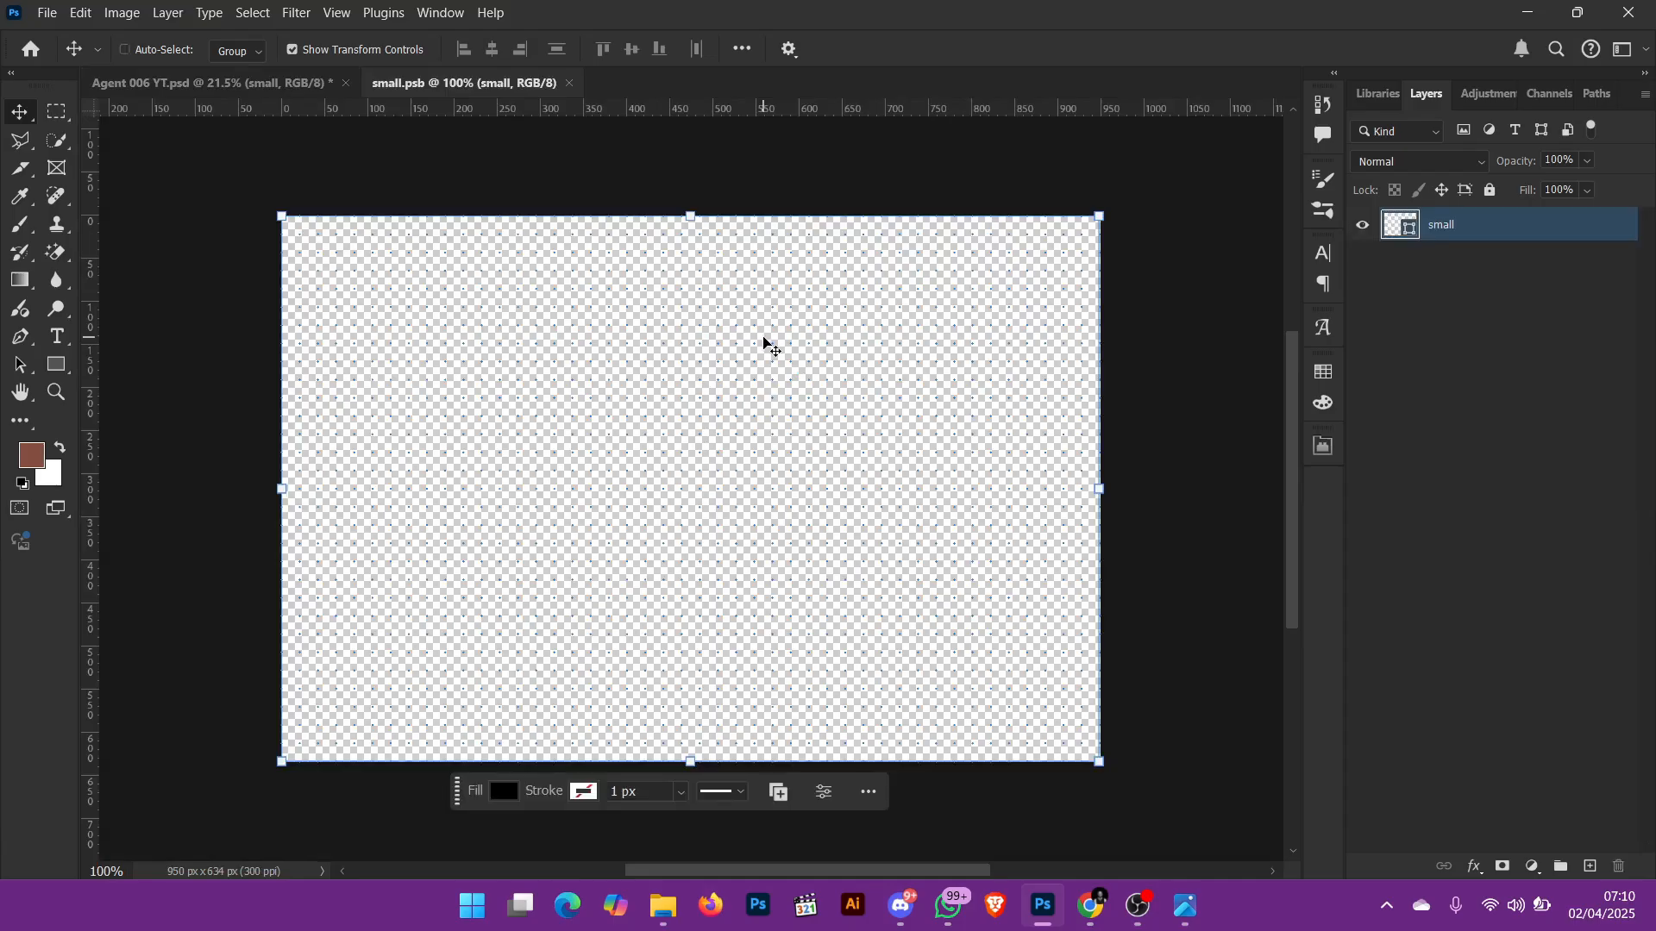
key("ctrl+equal")
key("ctrl+equal")
key("ctrl+equal")
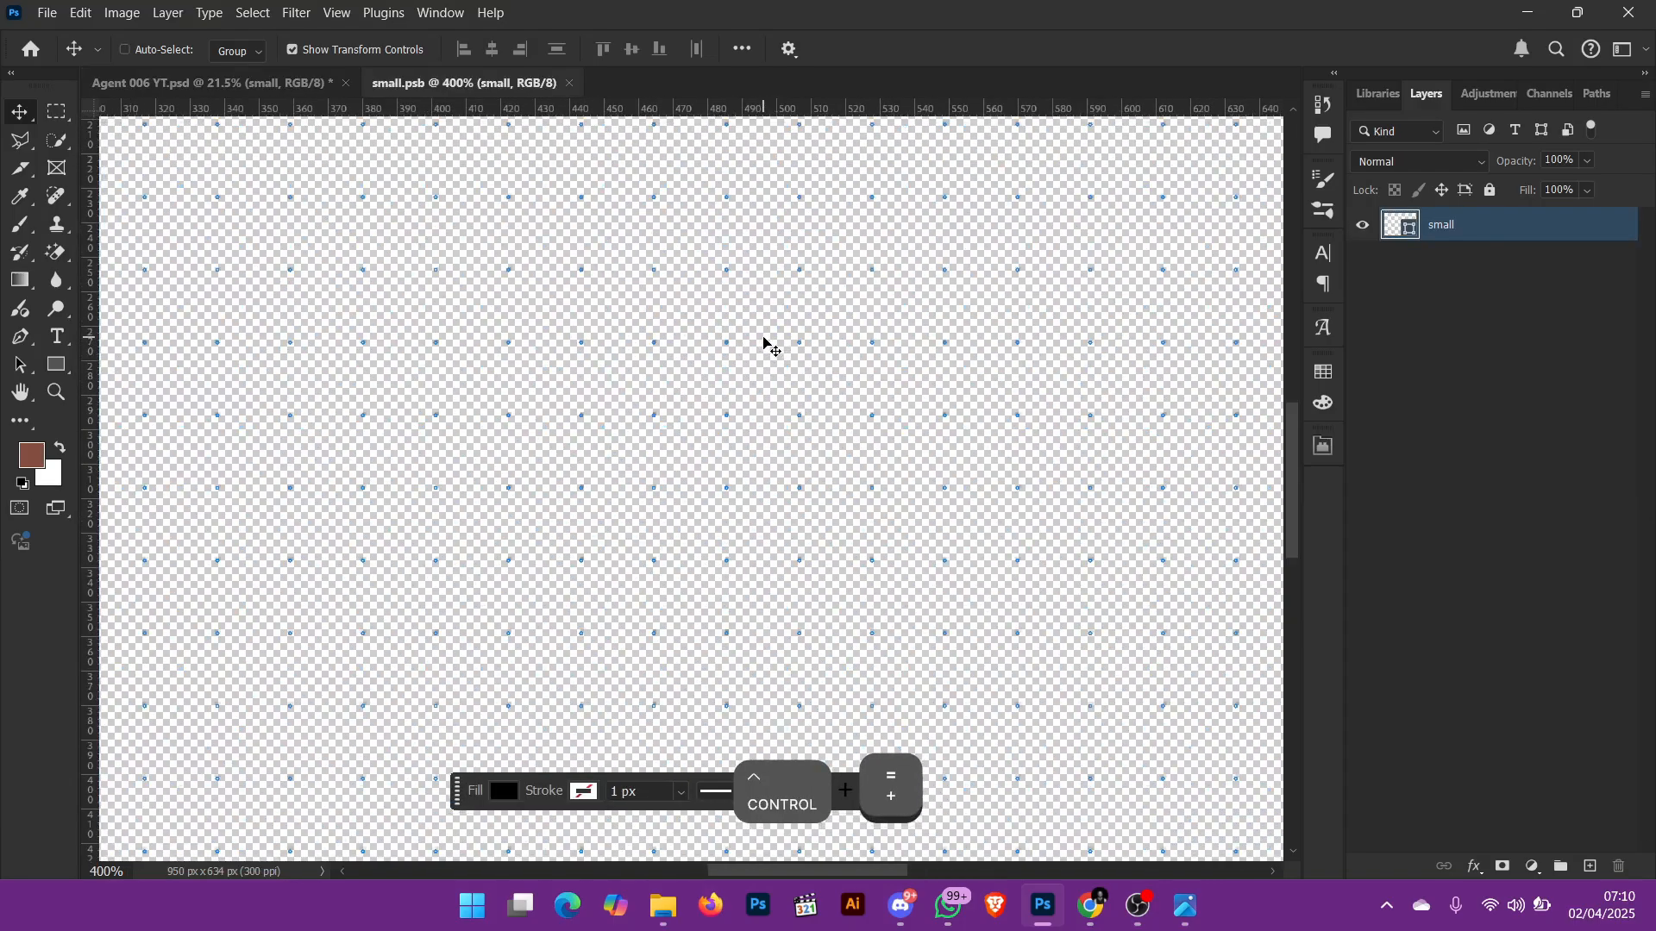
key("ctrl+0")
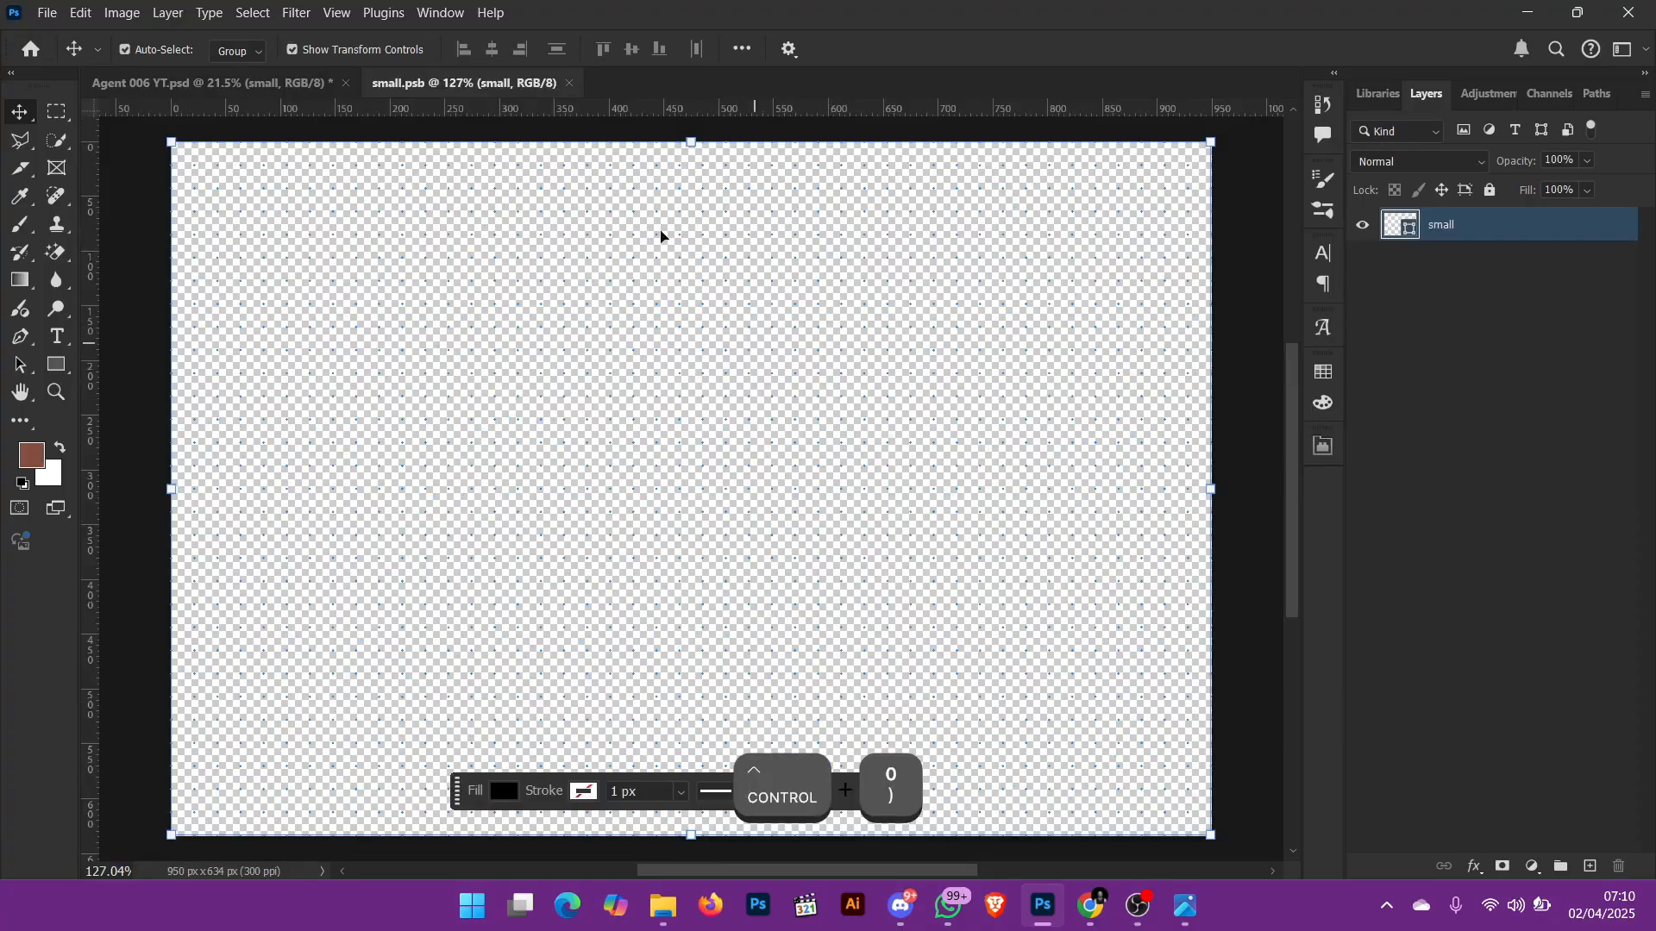
left_click(569, 83)
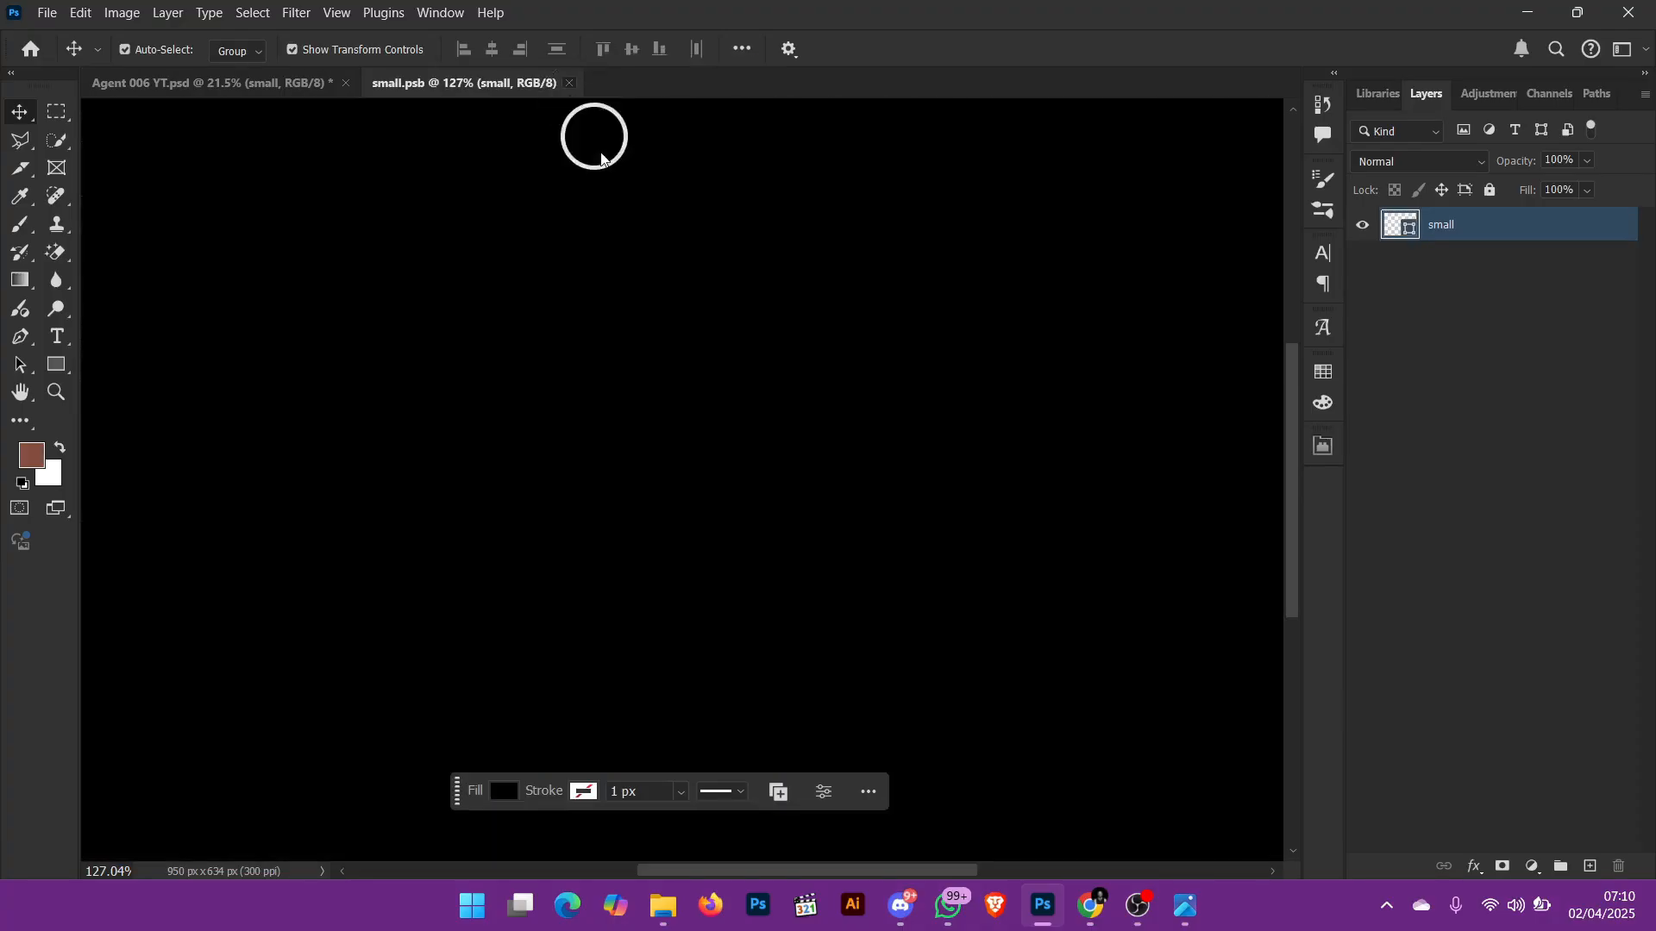
Step: Inspect the dots over the blue suit at 100%, toggling the small layer off and on to compare
key("ctrl+equal")
key("ctrl+equal")
key("ctrl+equal")
key("ctrl+equal")
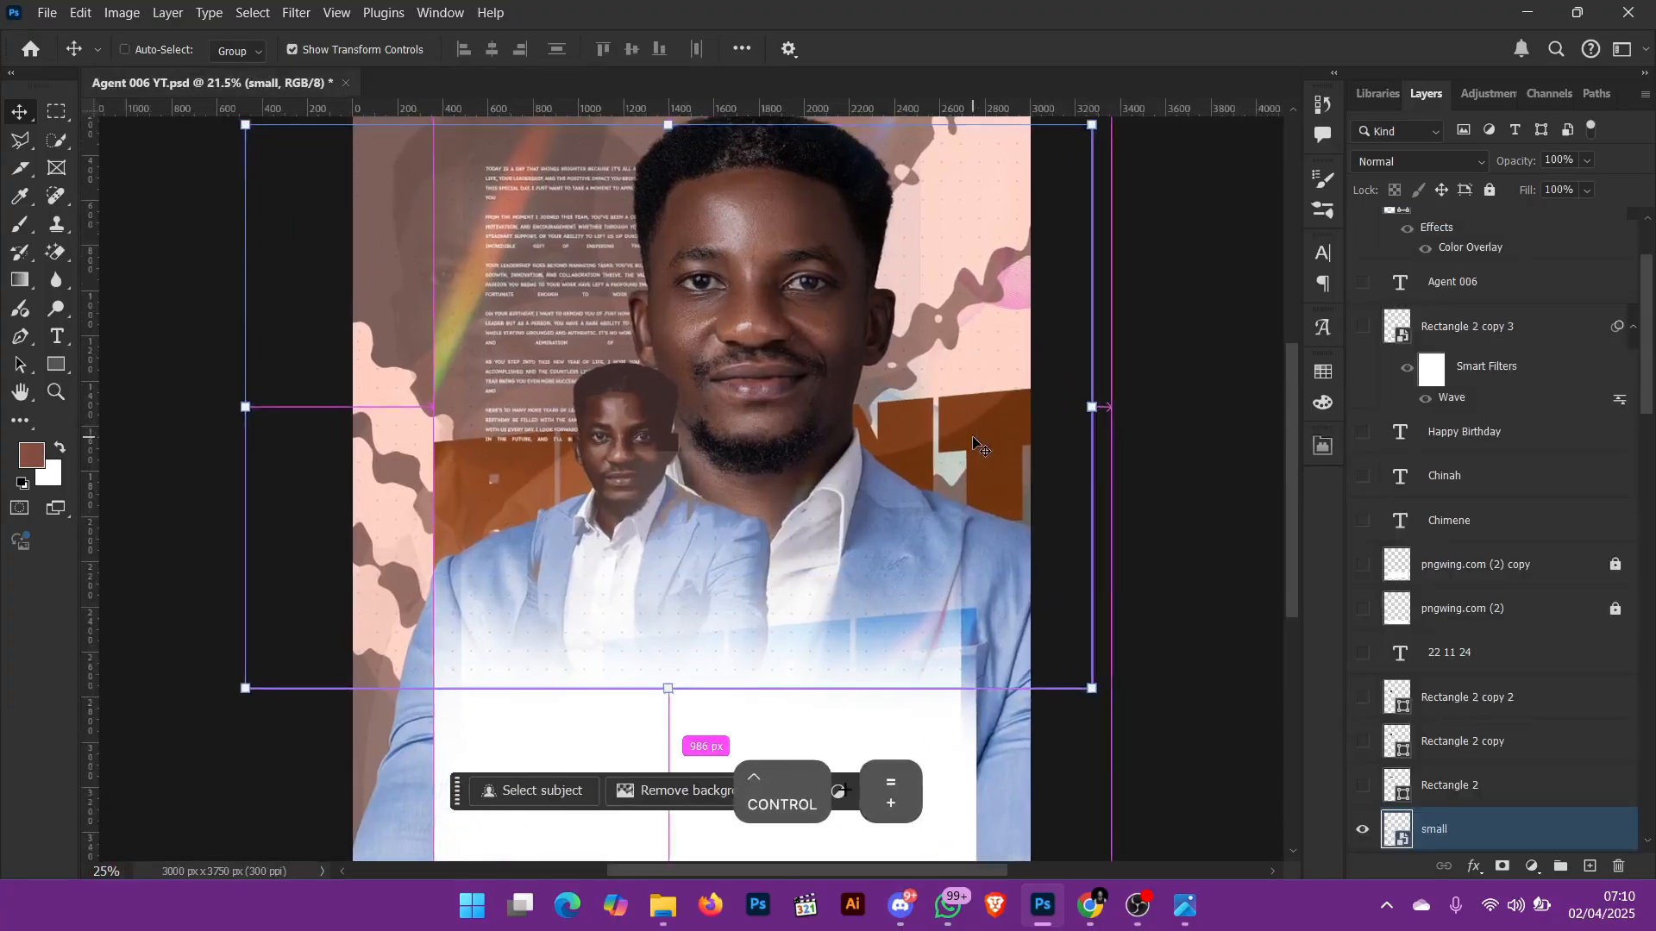
key("ctrl+equal")
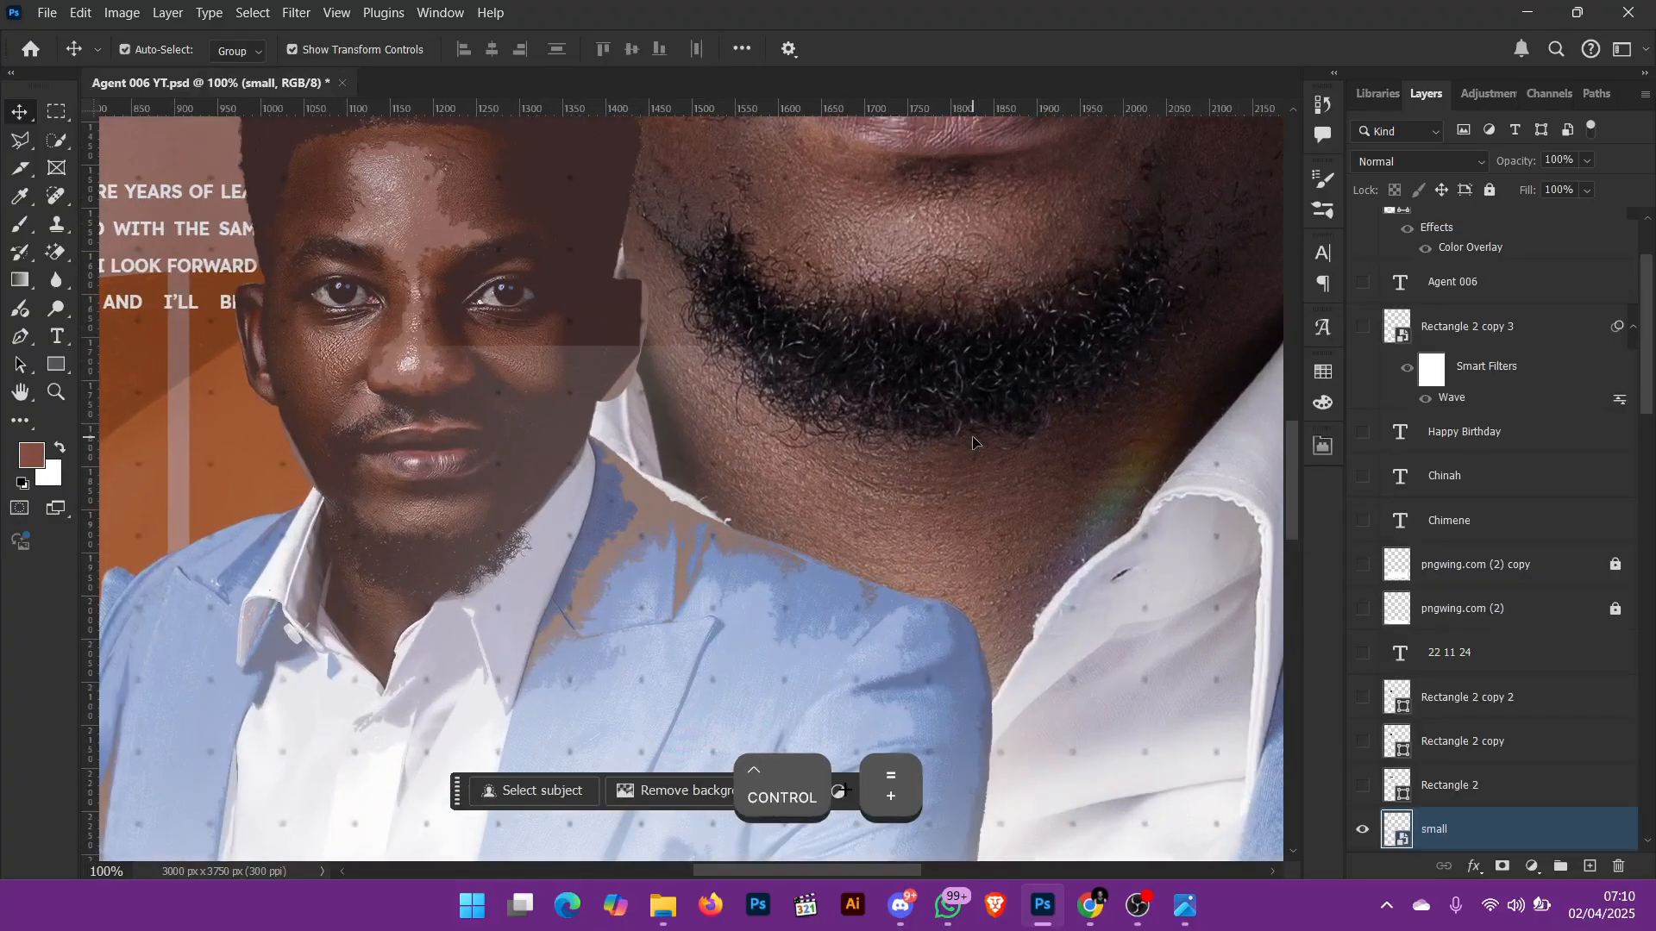
scroll(1268, 666, "down", 3)
scroll(1239, 664, "down", 2)
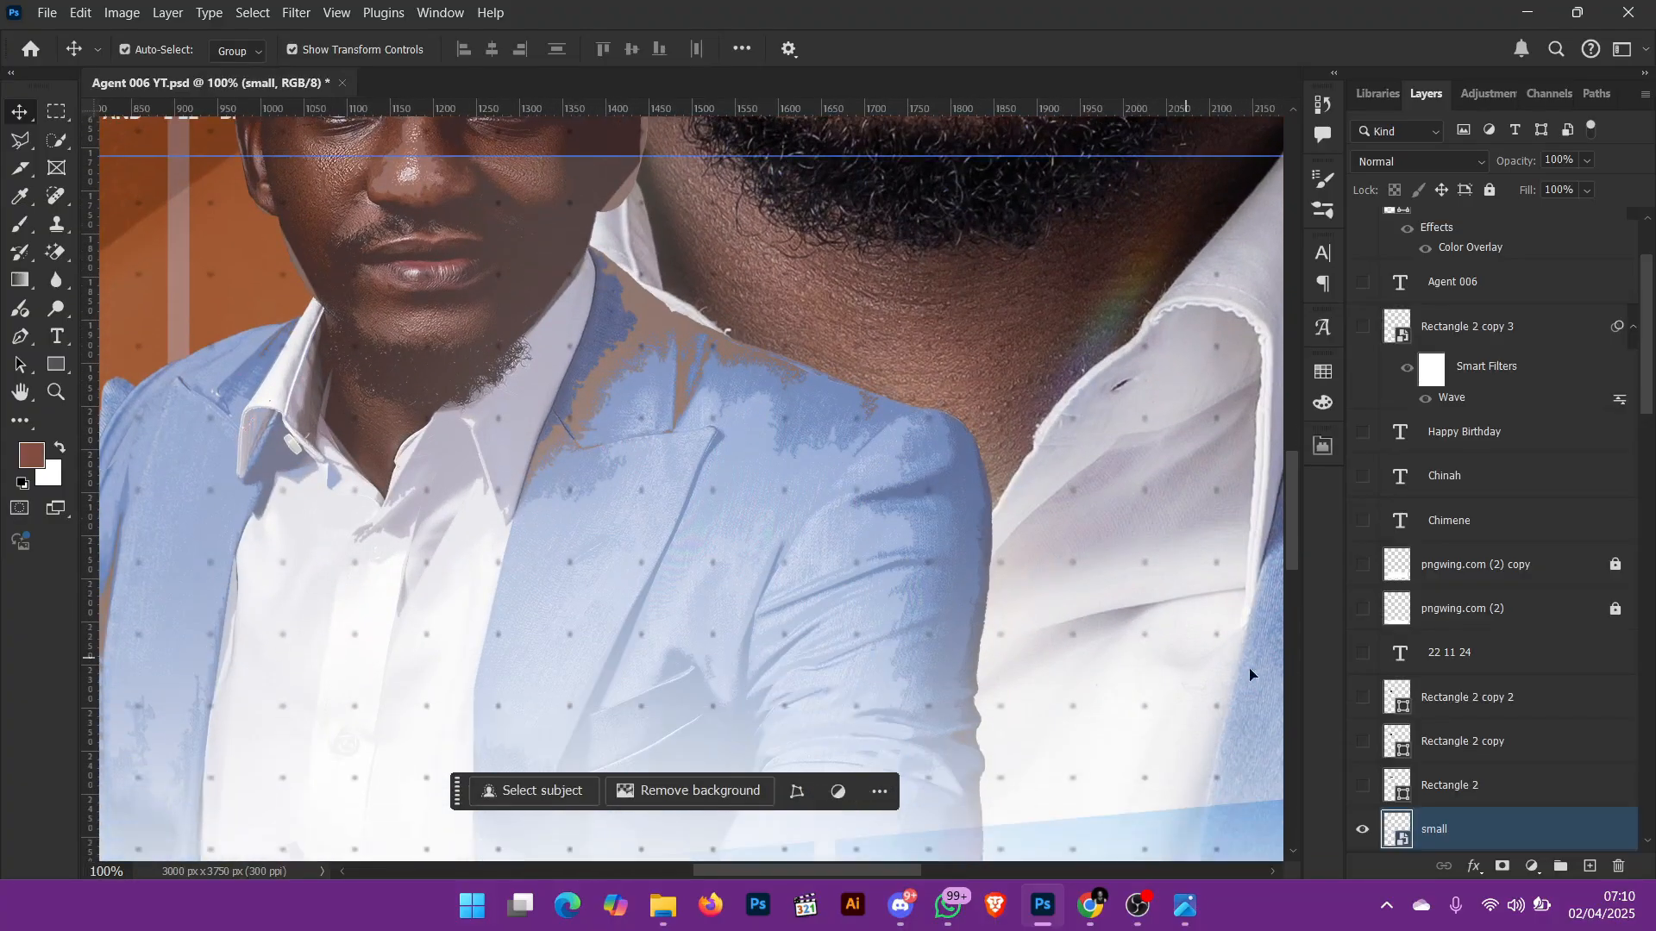
left_click(1363, 830)
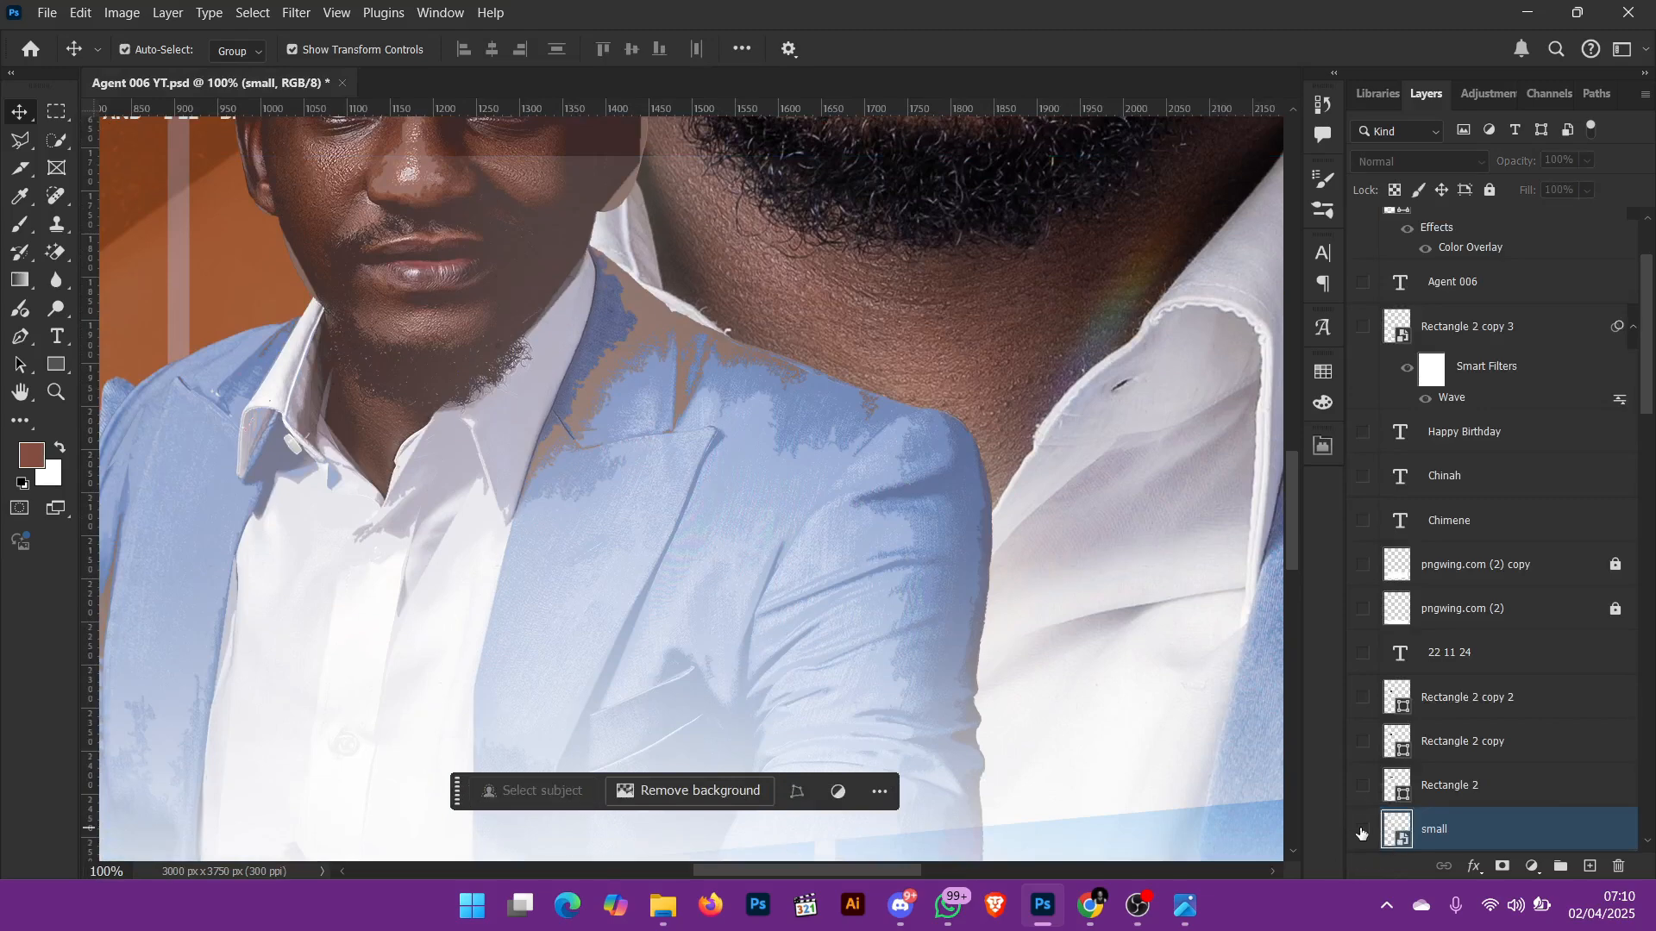
left_click(1363, 830)
scroll(1121, 618, "down", 5)
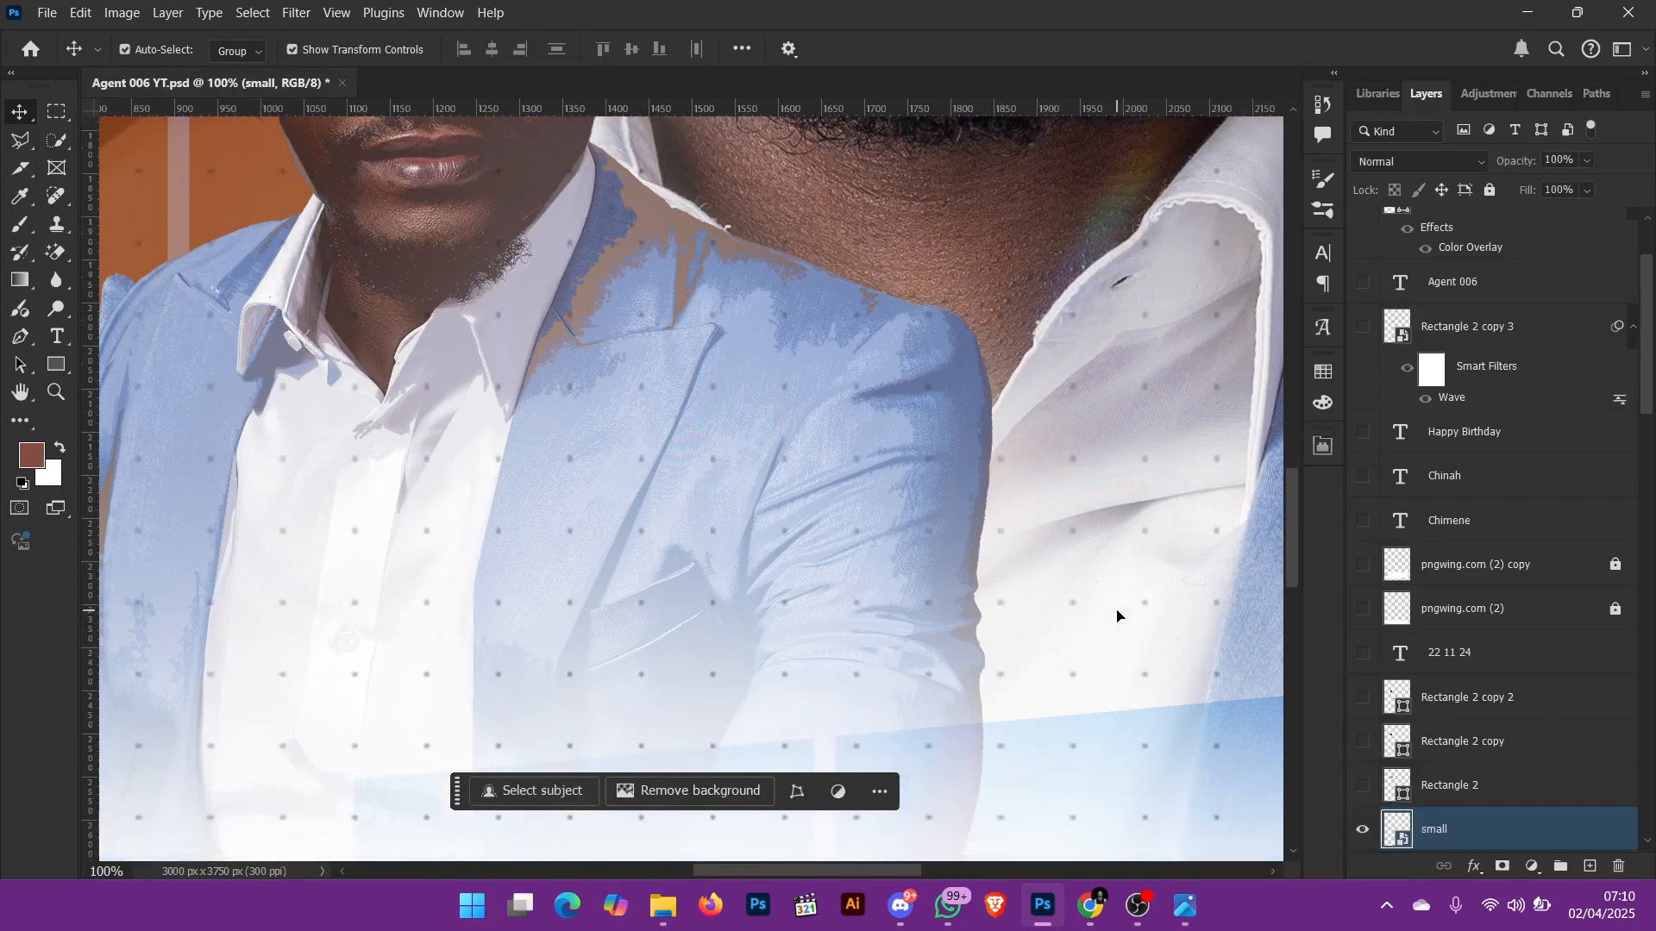
Step: Check the dot pattern over the lower white fade by hiding and reshowing the small layer
scroll(1102, 517, "down", 2)
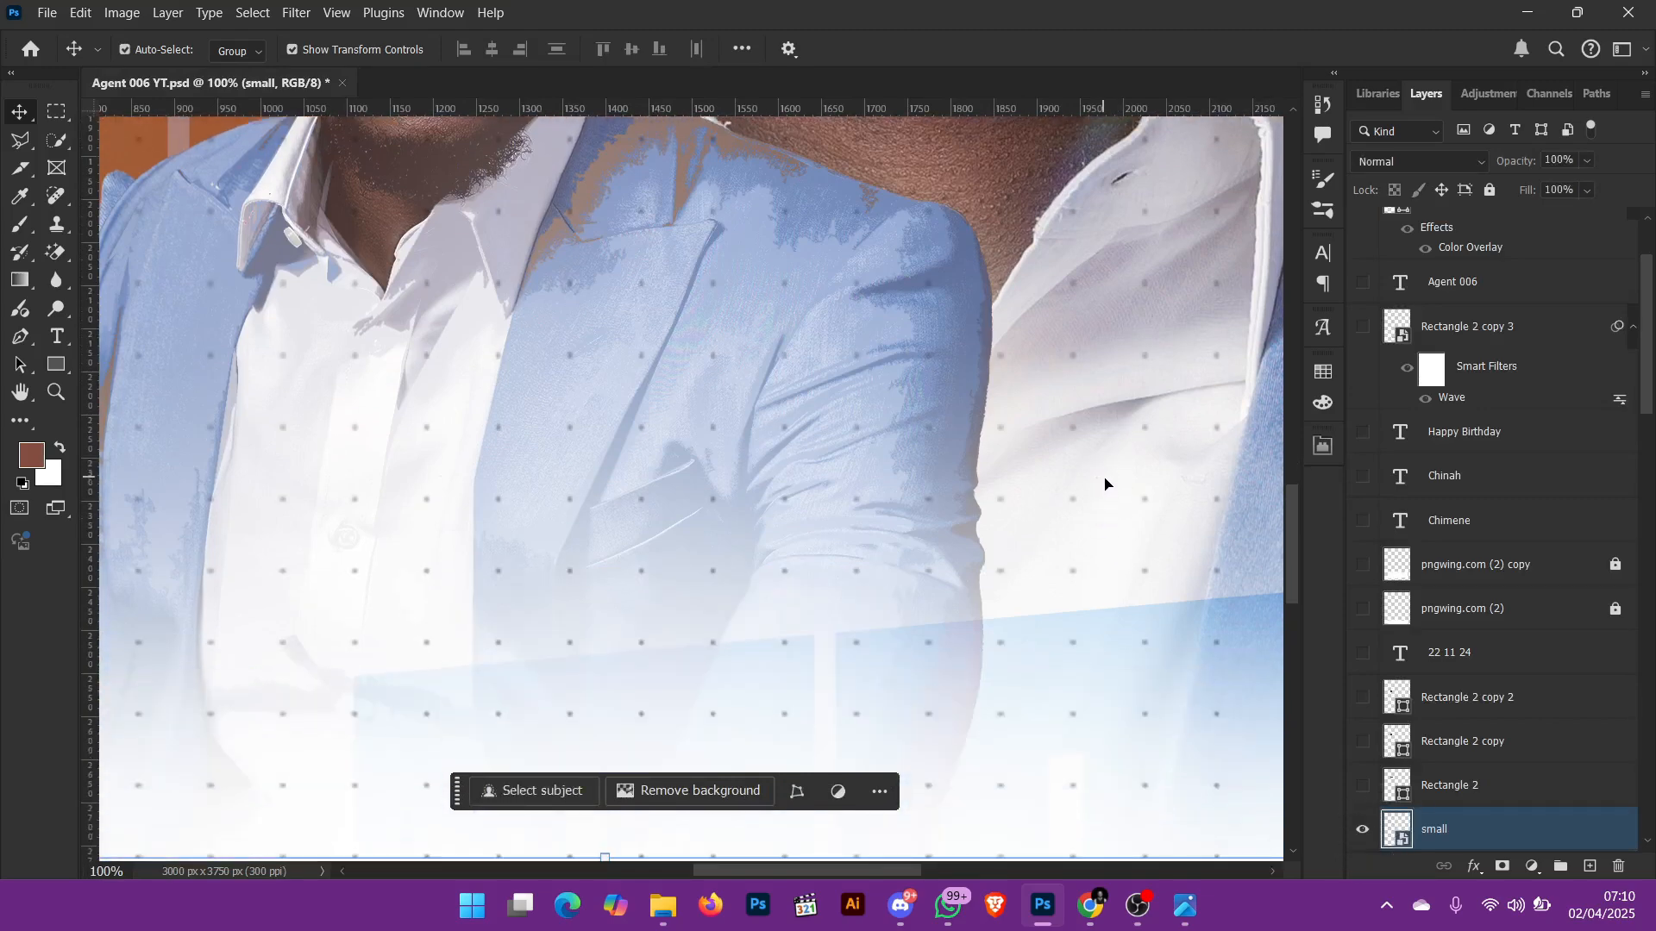
left_click(1363, 831)
left_click(1363, 831)
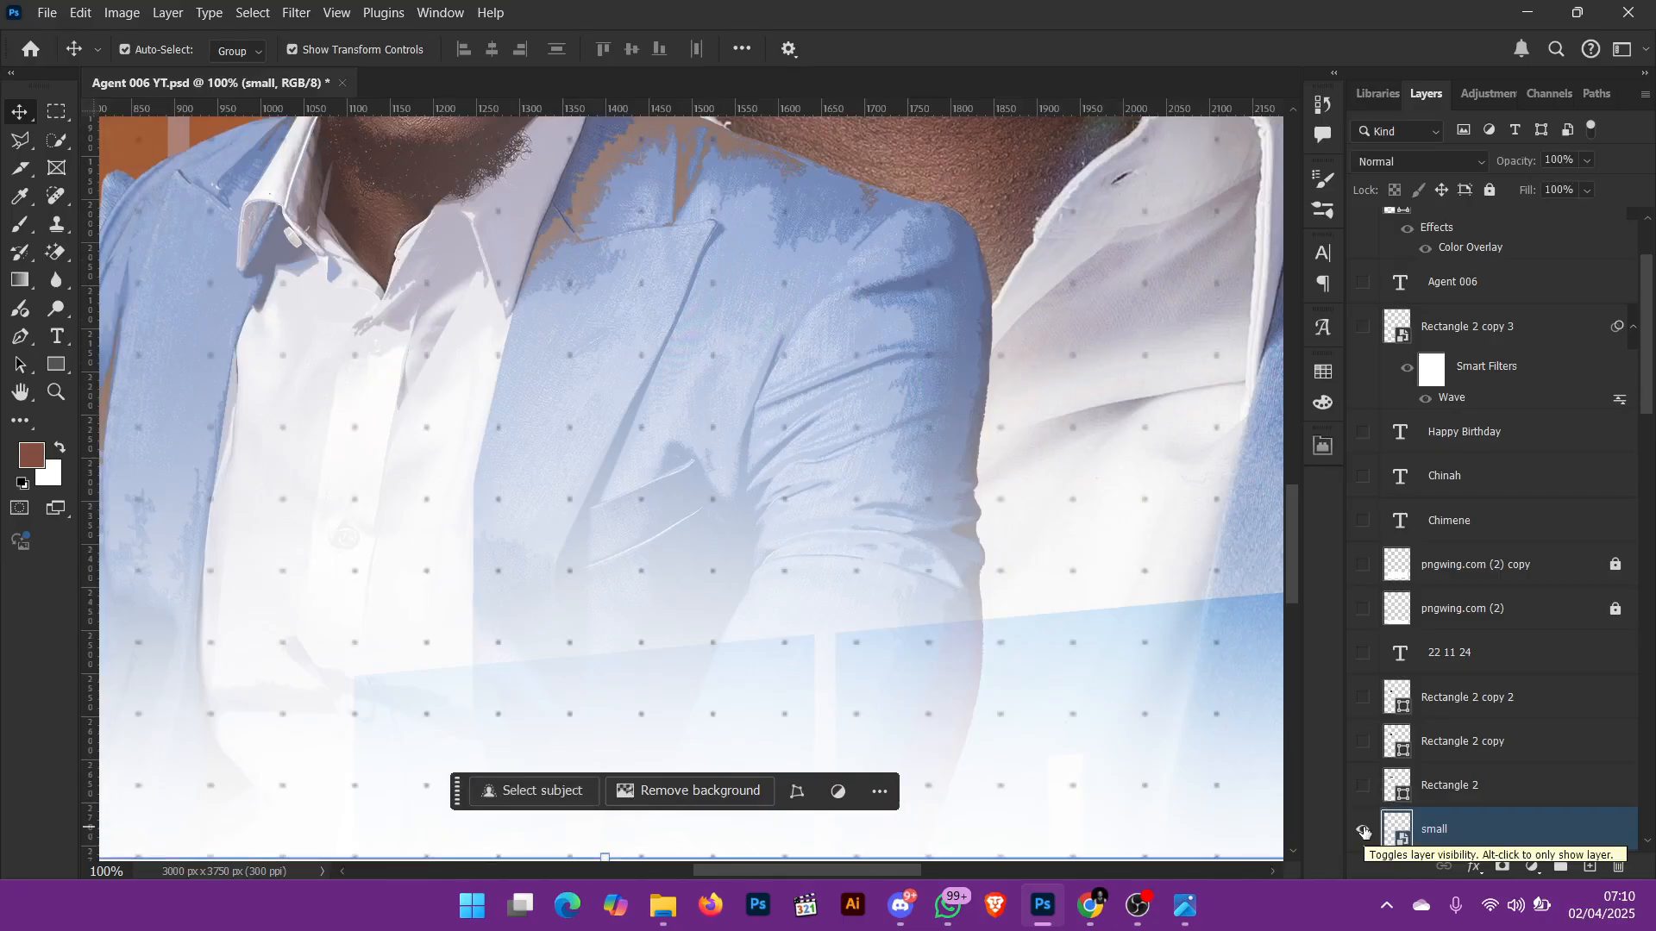
Step: Show the brown rectangle layers Rectangle 2, Rectangle 2 copy and Rectangle 2 copy 2 over the paragraph text
key("ctrl+0")
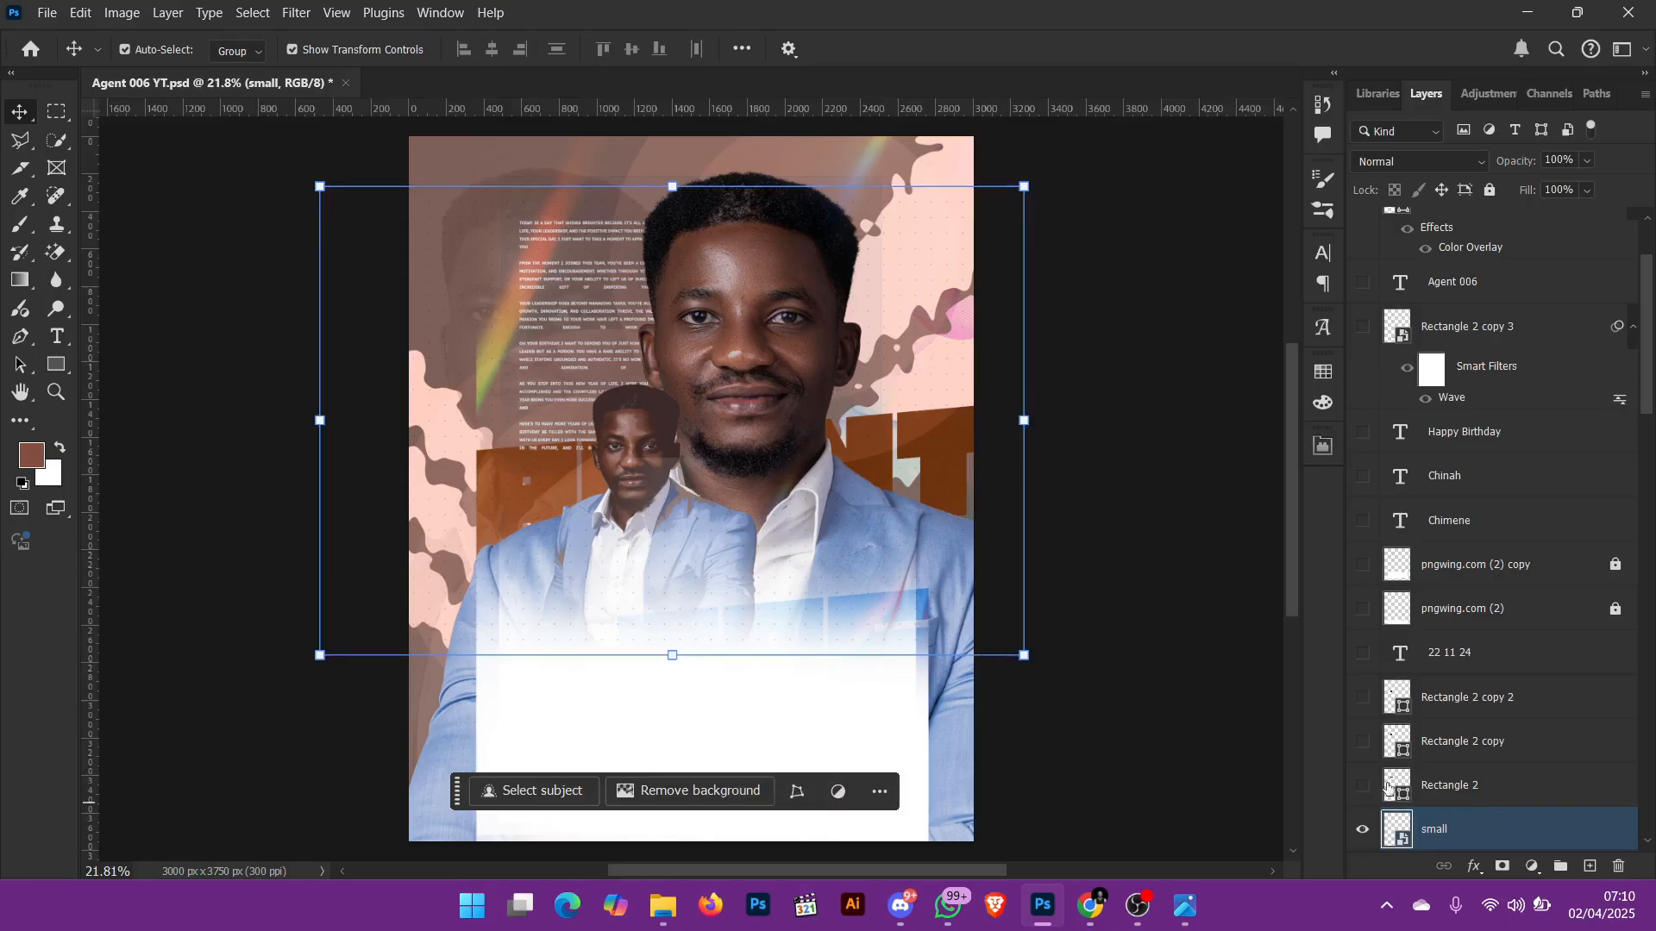
left_click(1412, 786)
left_click(1364, 785)
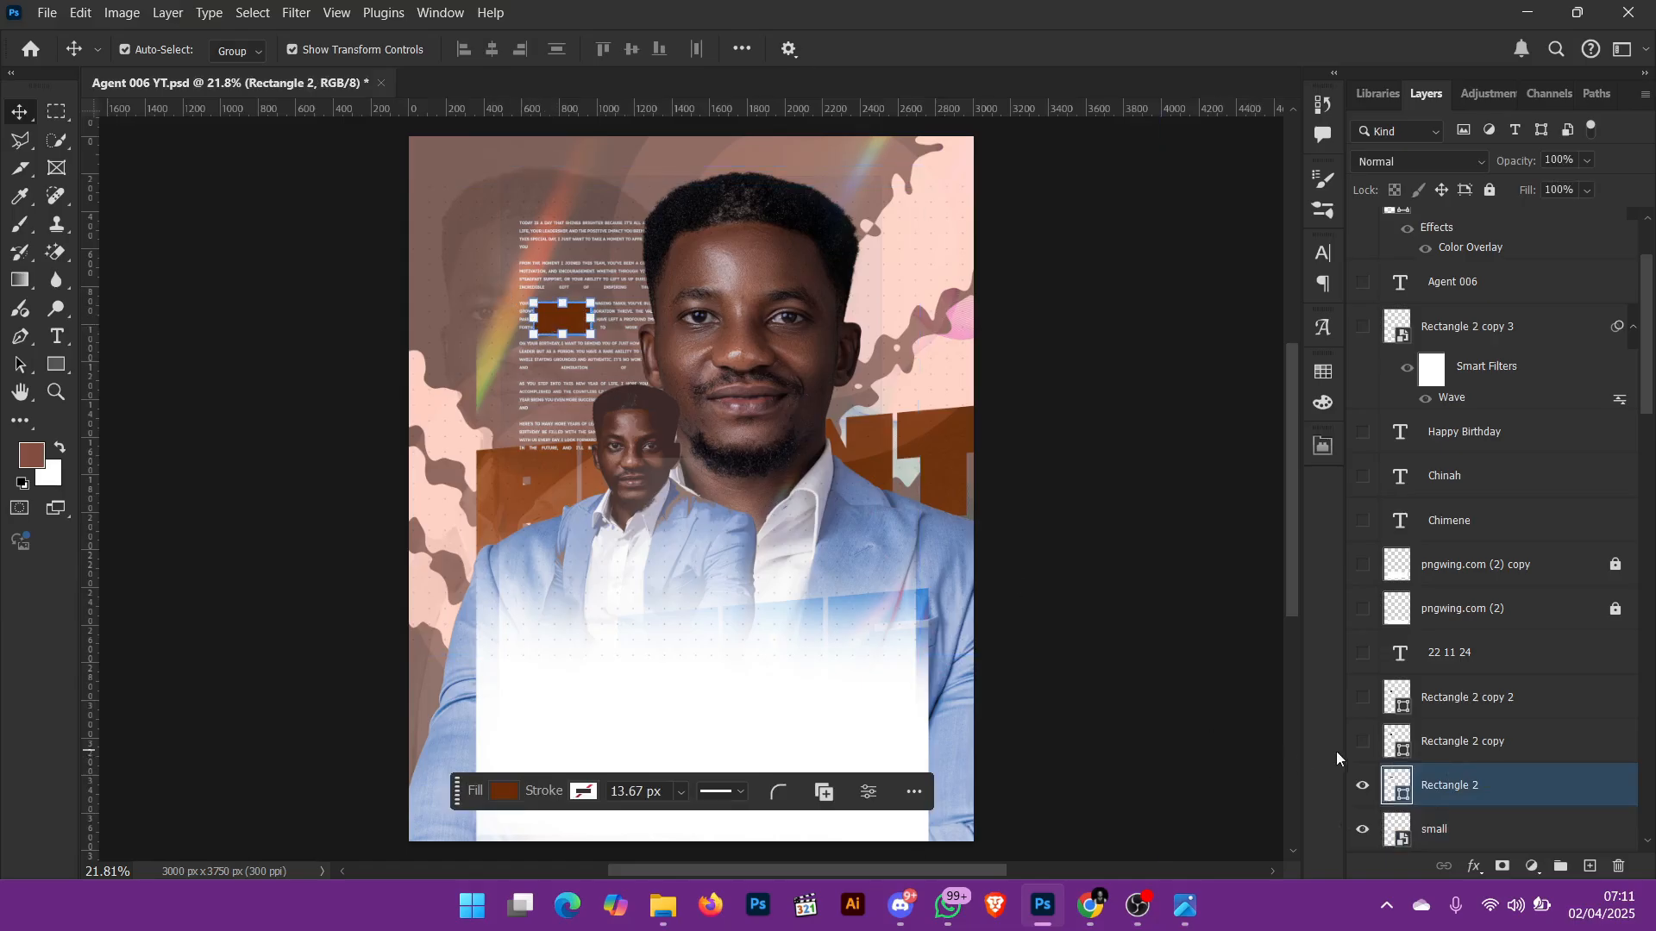
left_click(1362, 742)
left_click(1363, 698)
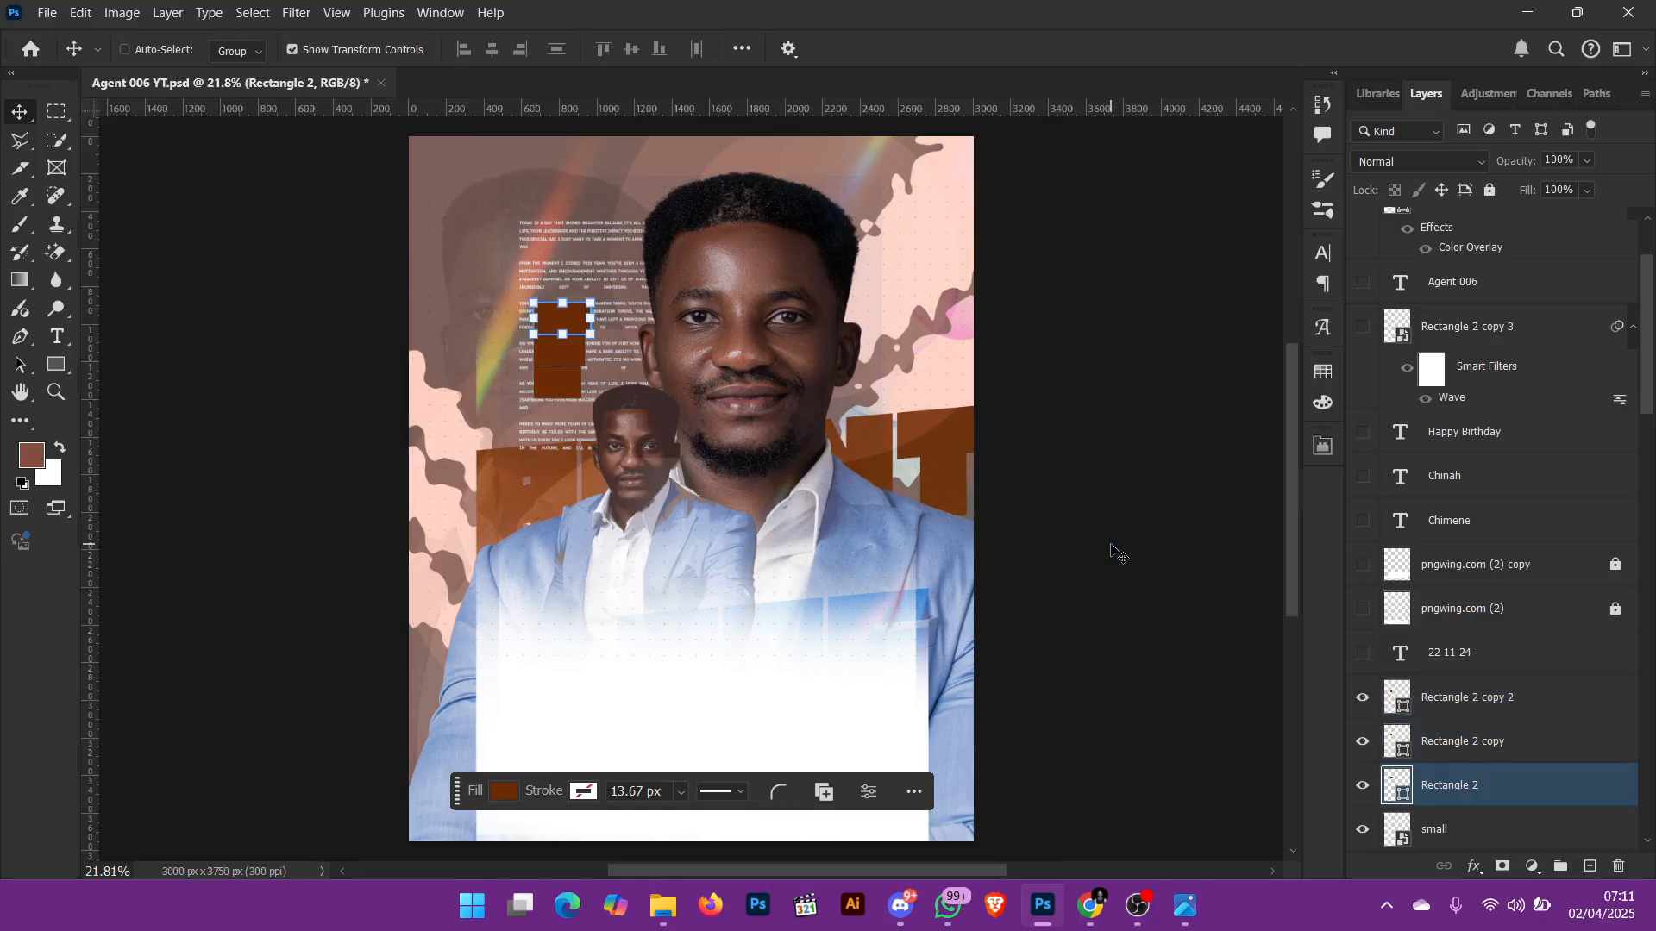
Step: Toggle Rectangle 2 and its two copies off and on to see which block each one forms
key("ctrl+equal")
key("ctrl+equal")
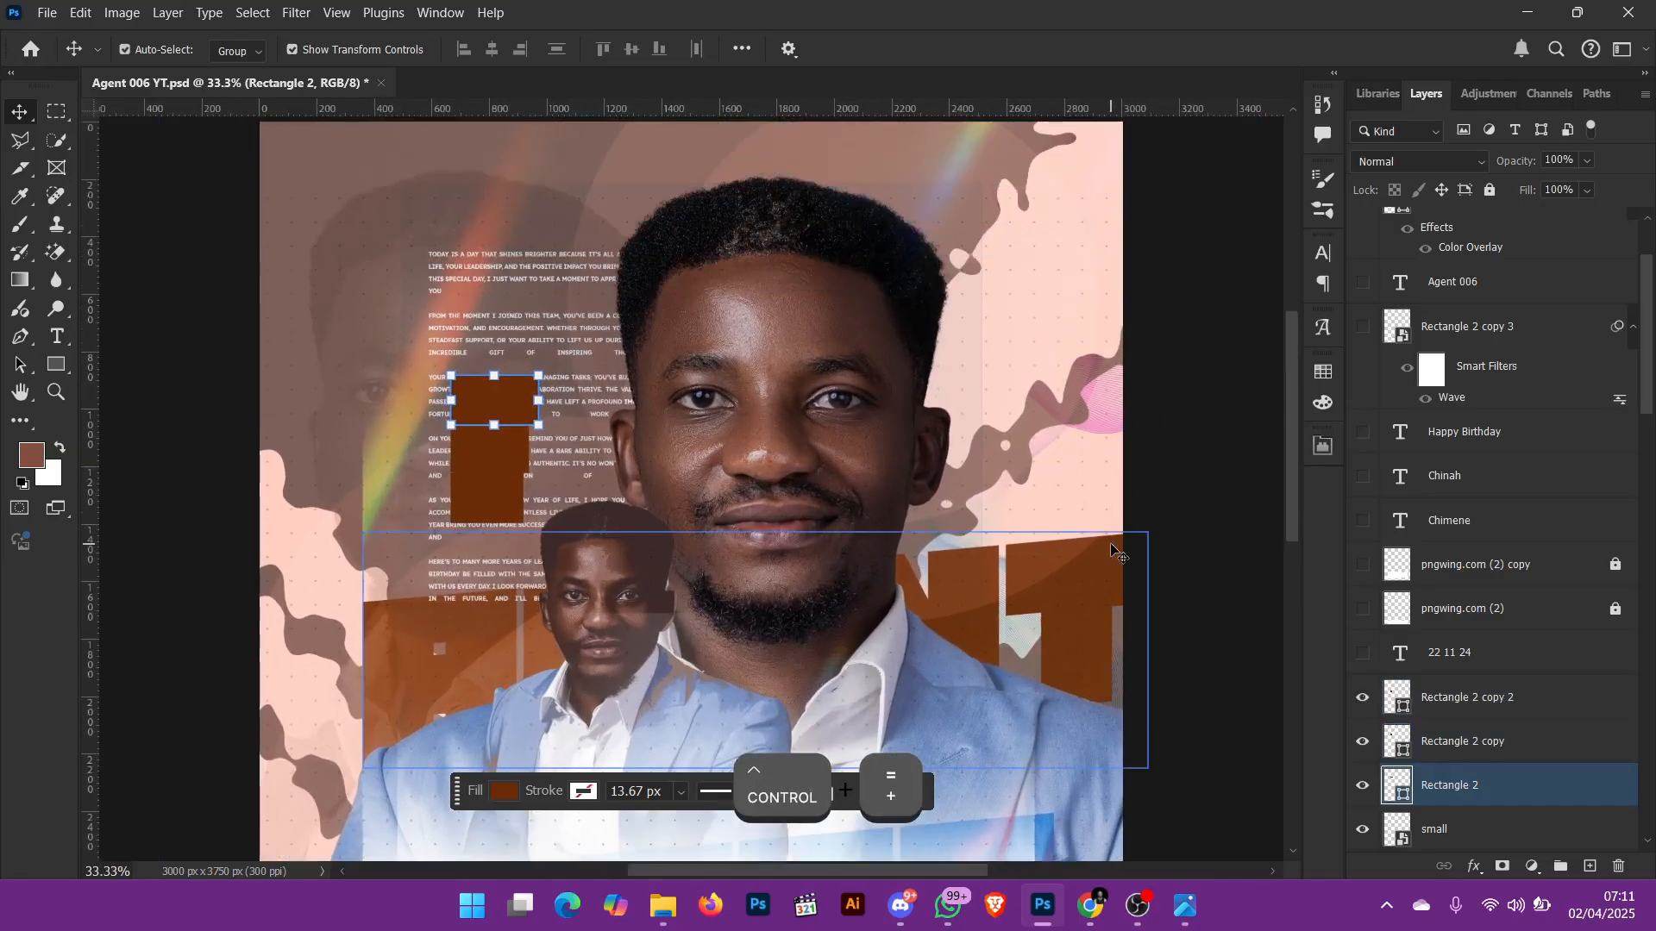
left_click(1362, 786)
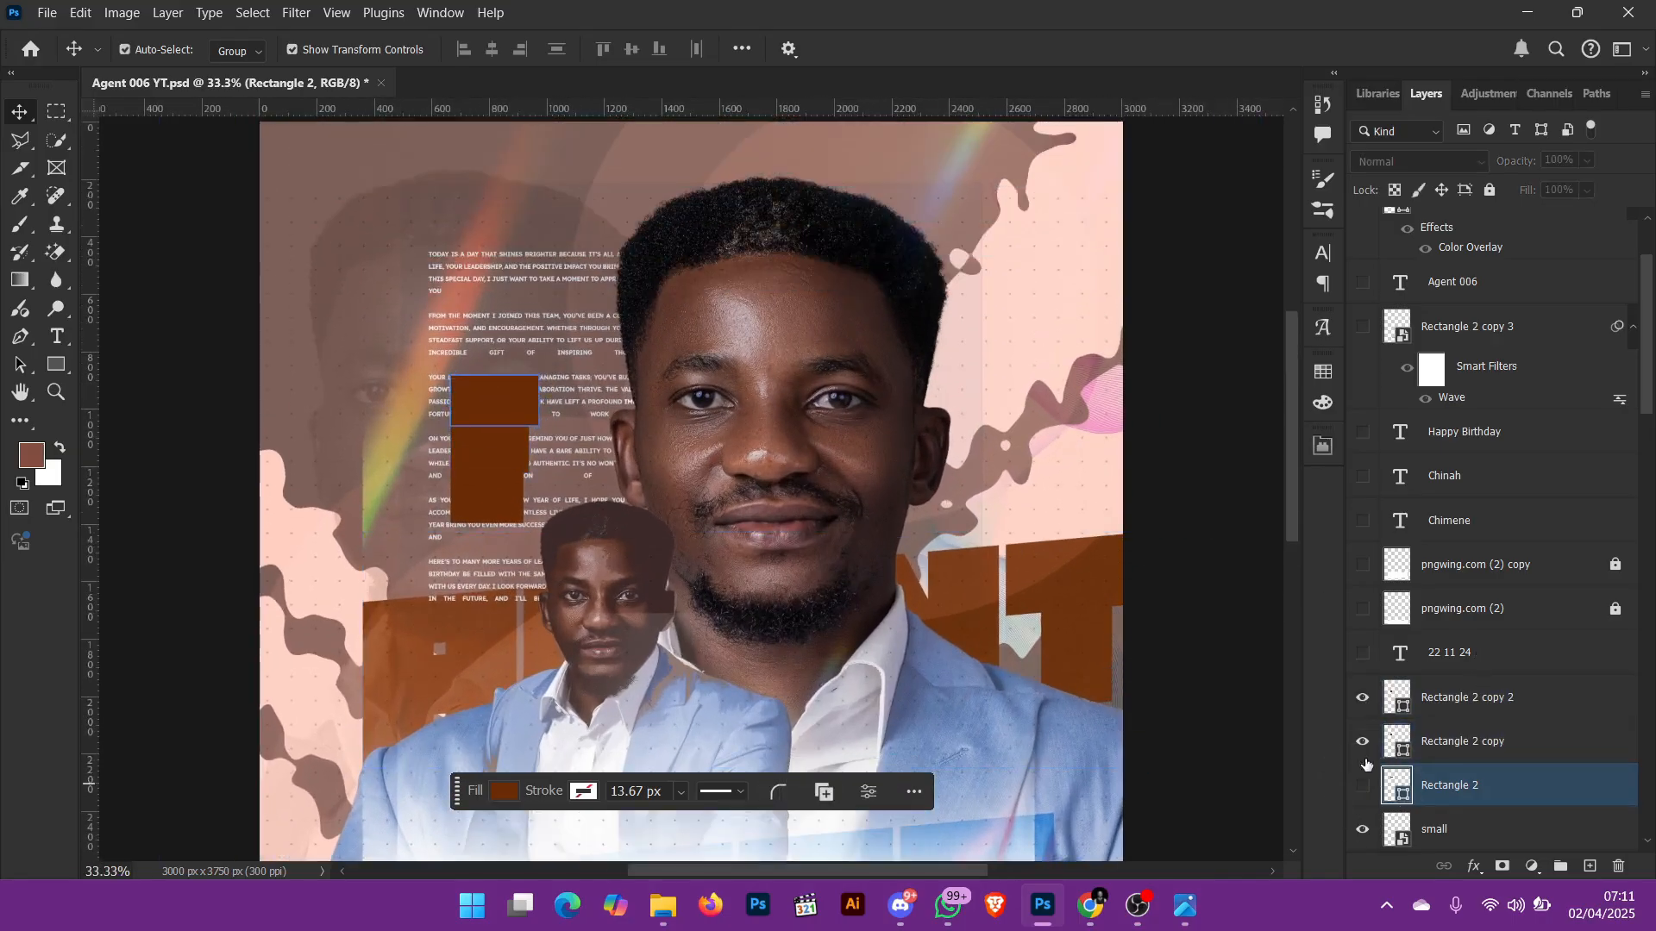
left_click(1362, 741)
left_click(1361, 697)
left_click(1361, 698)
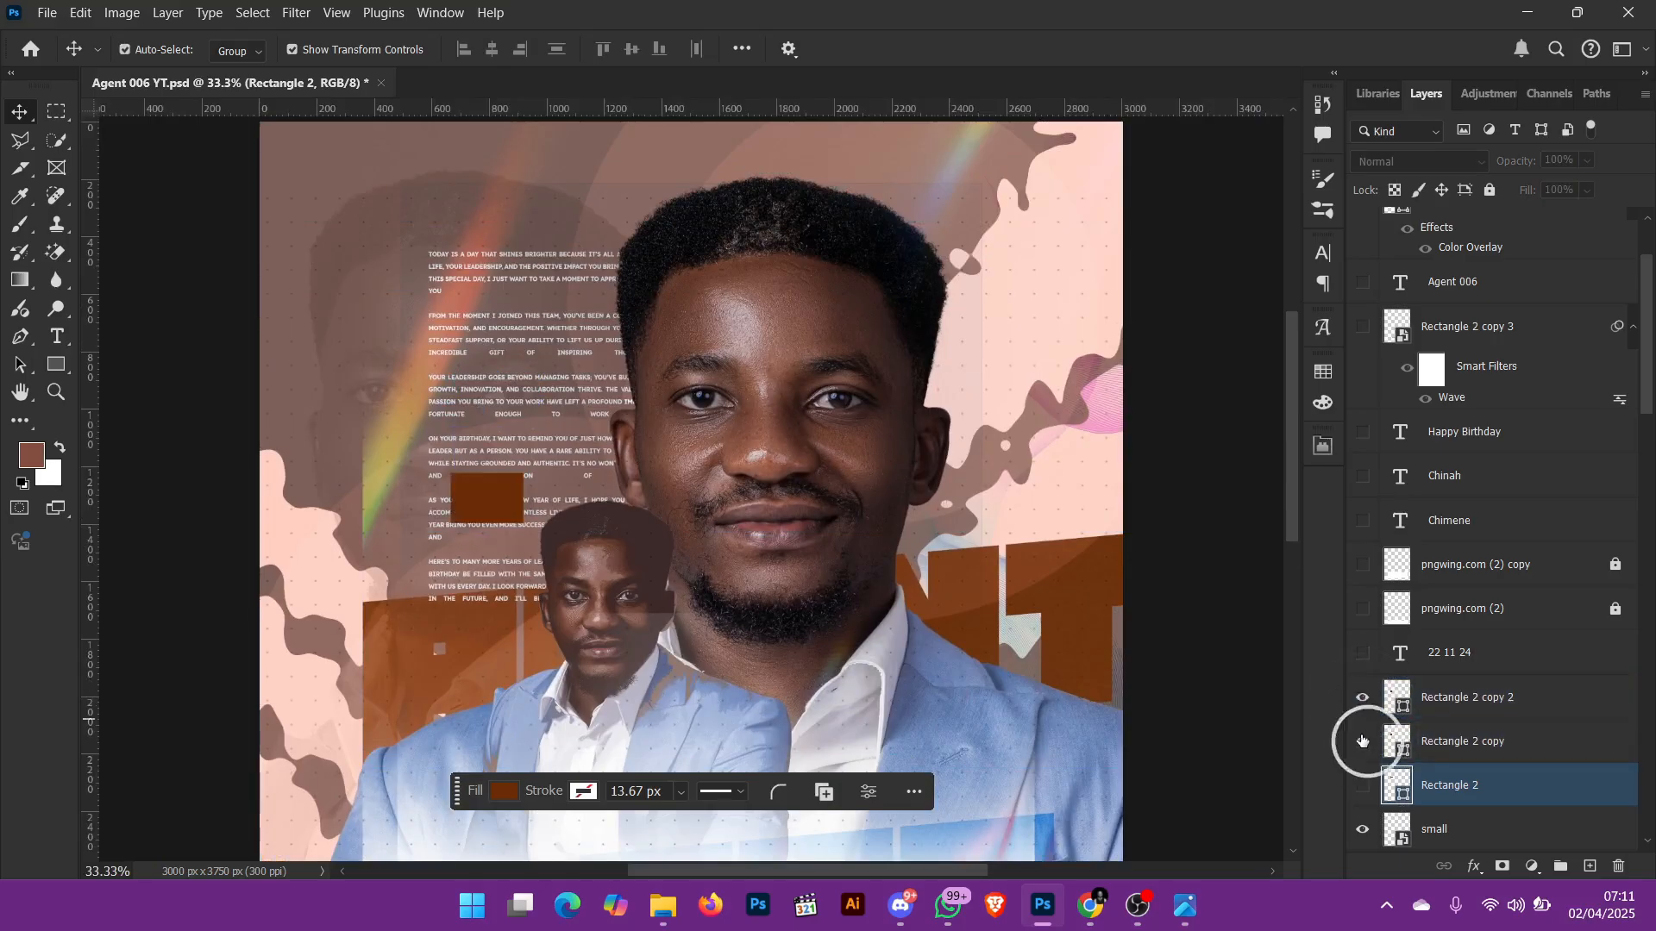
left_click(1363, 741)
left_click(1363, 787)
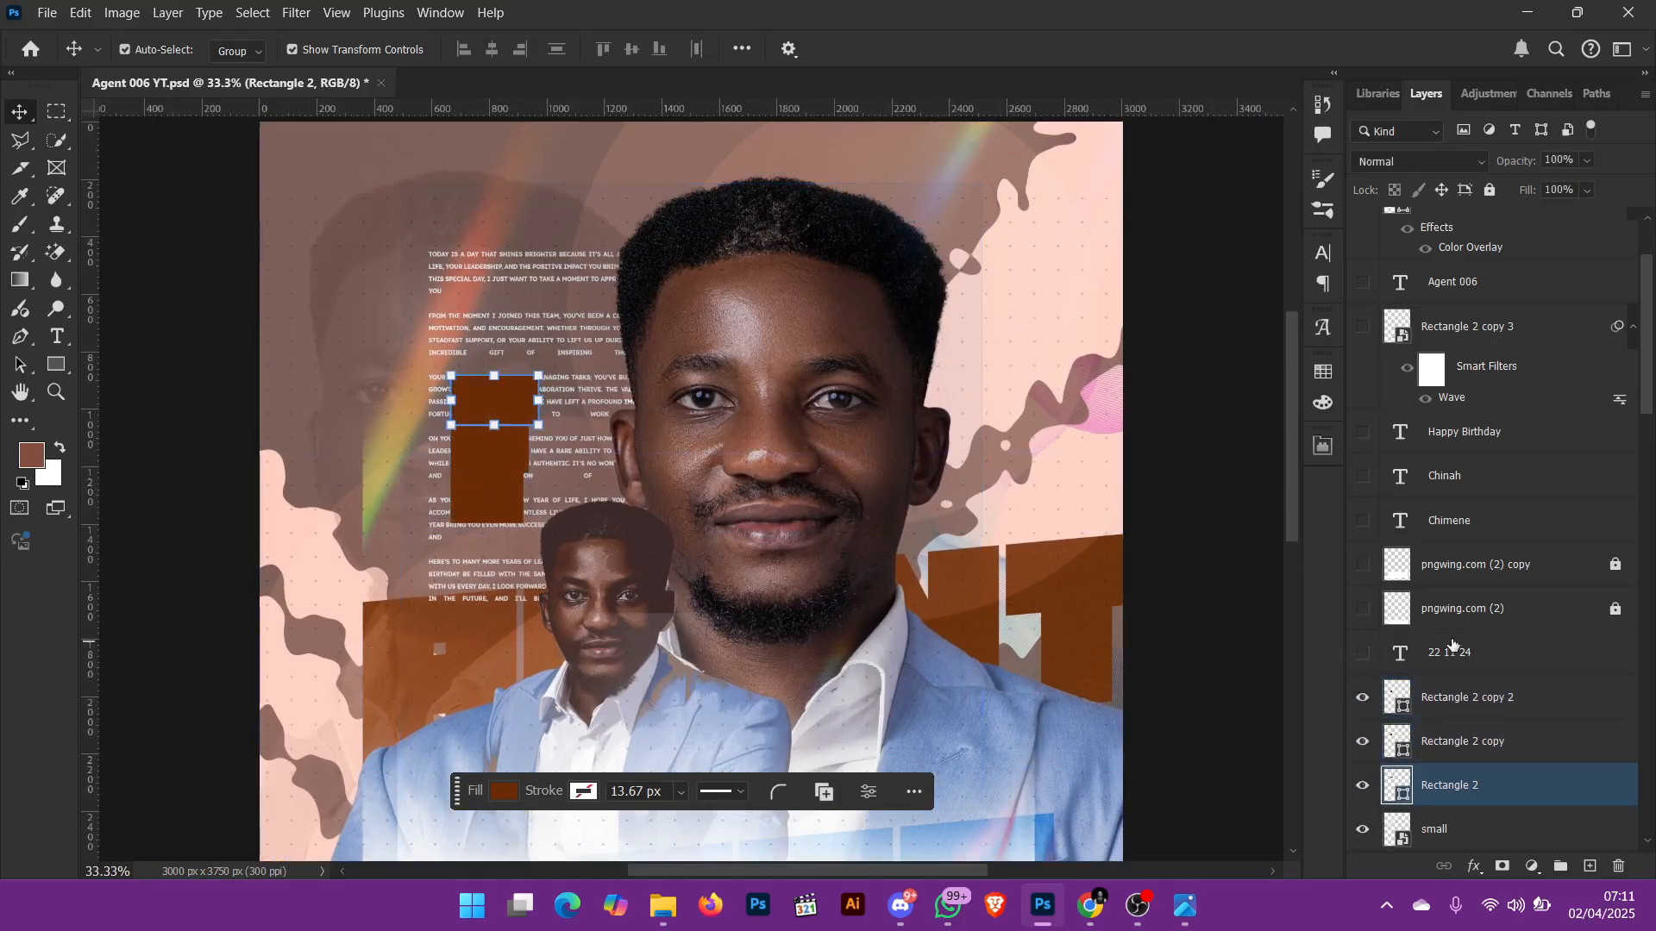
Step: Show the white date text layer over the brown rectangles and inspect its font settings
left_click(1365, 653)
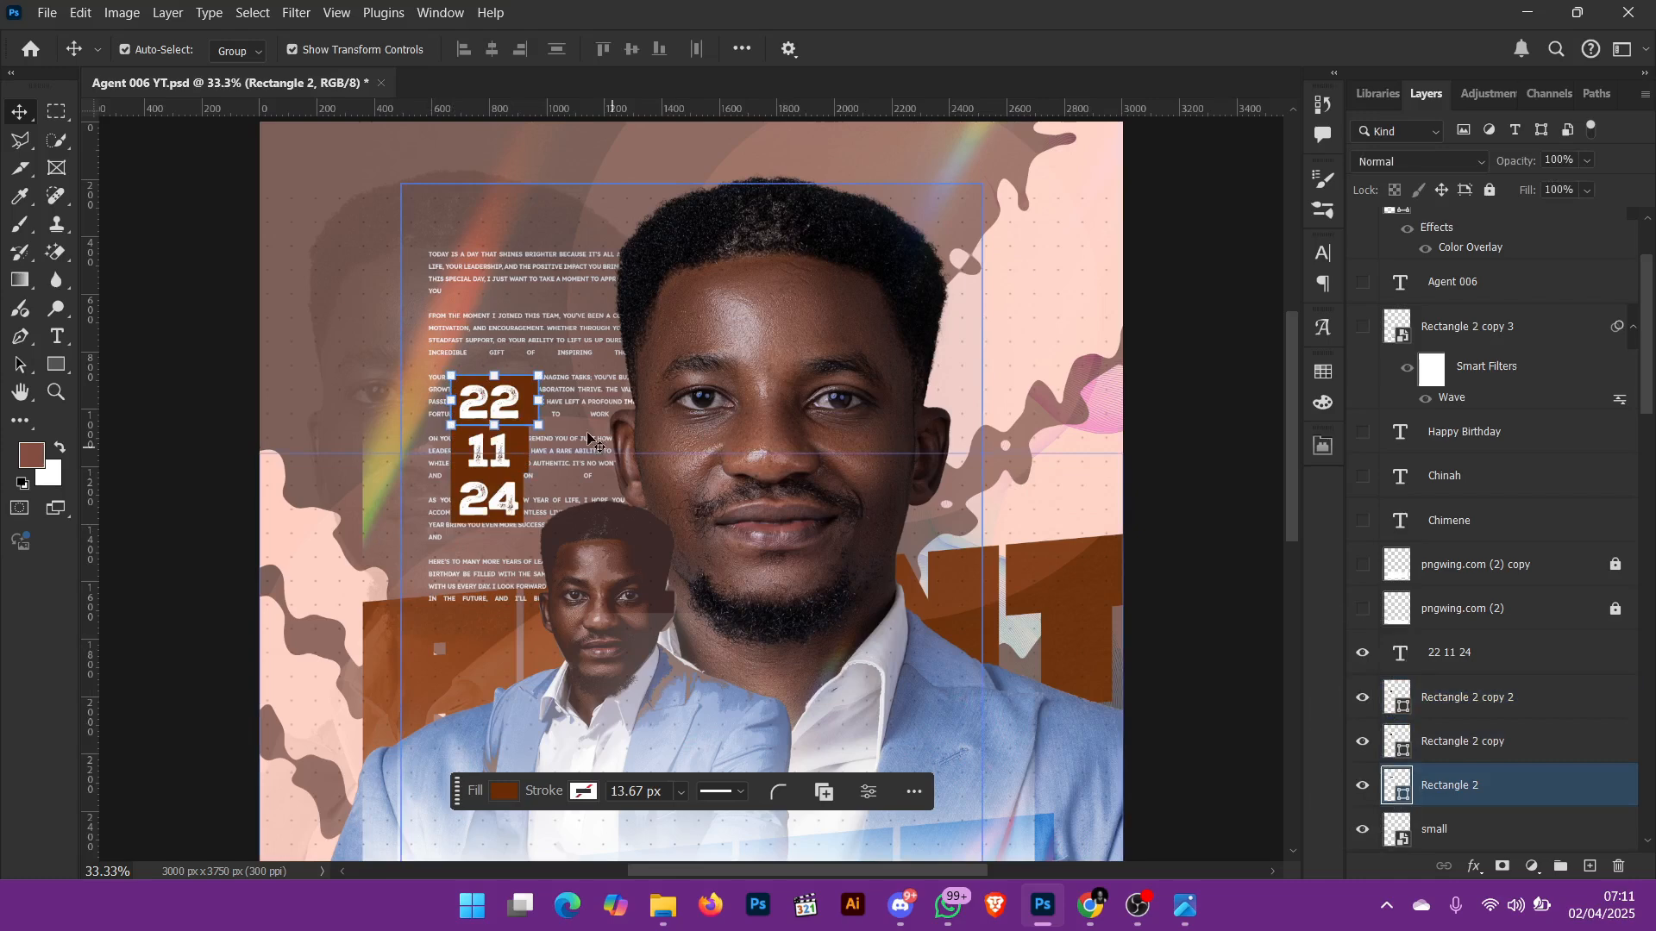
left_click(509, 405)
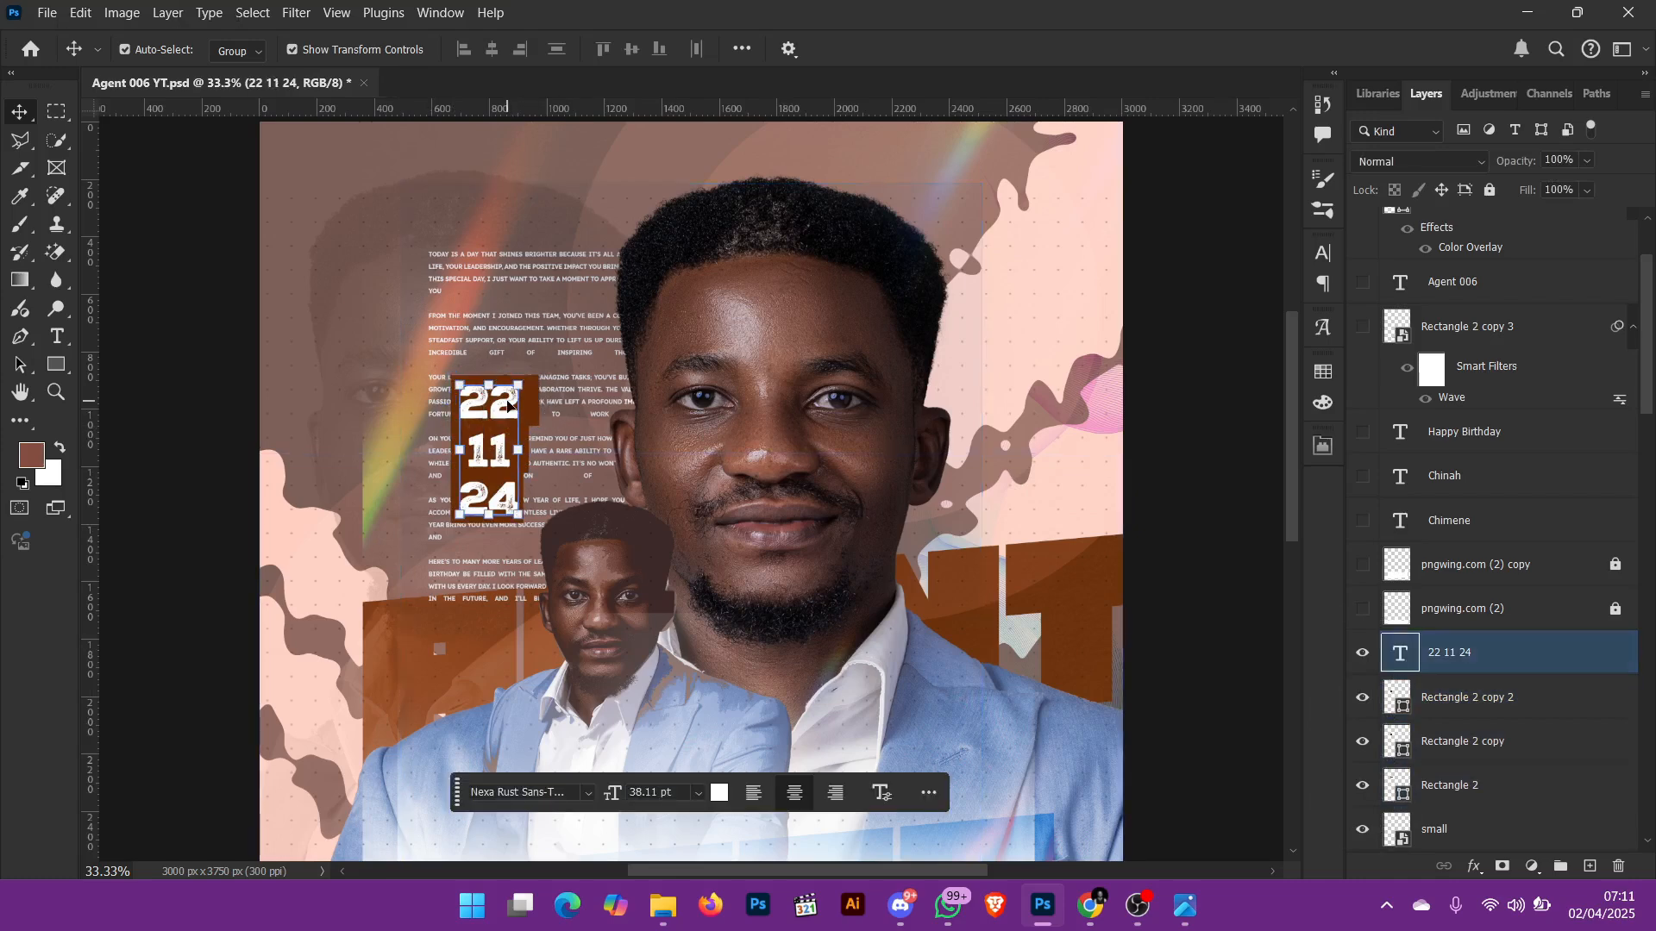
left_click(589, 794)
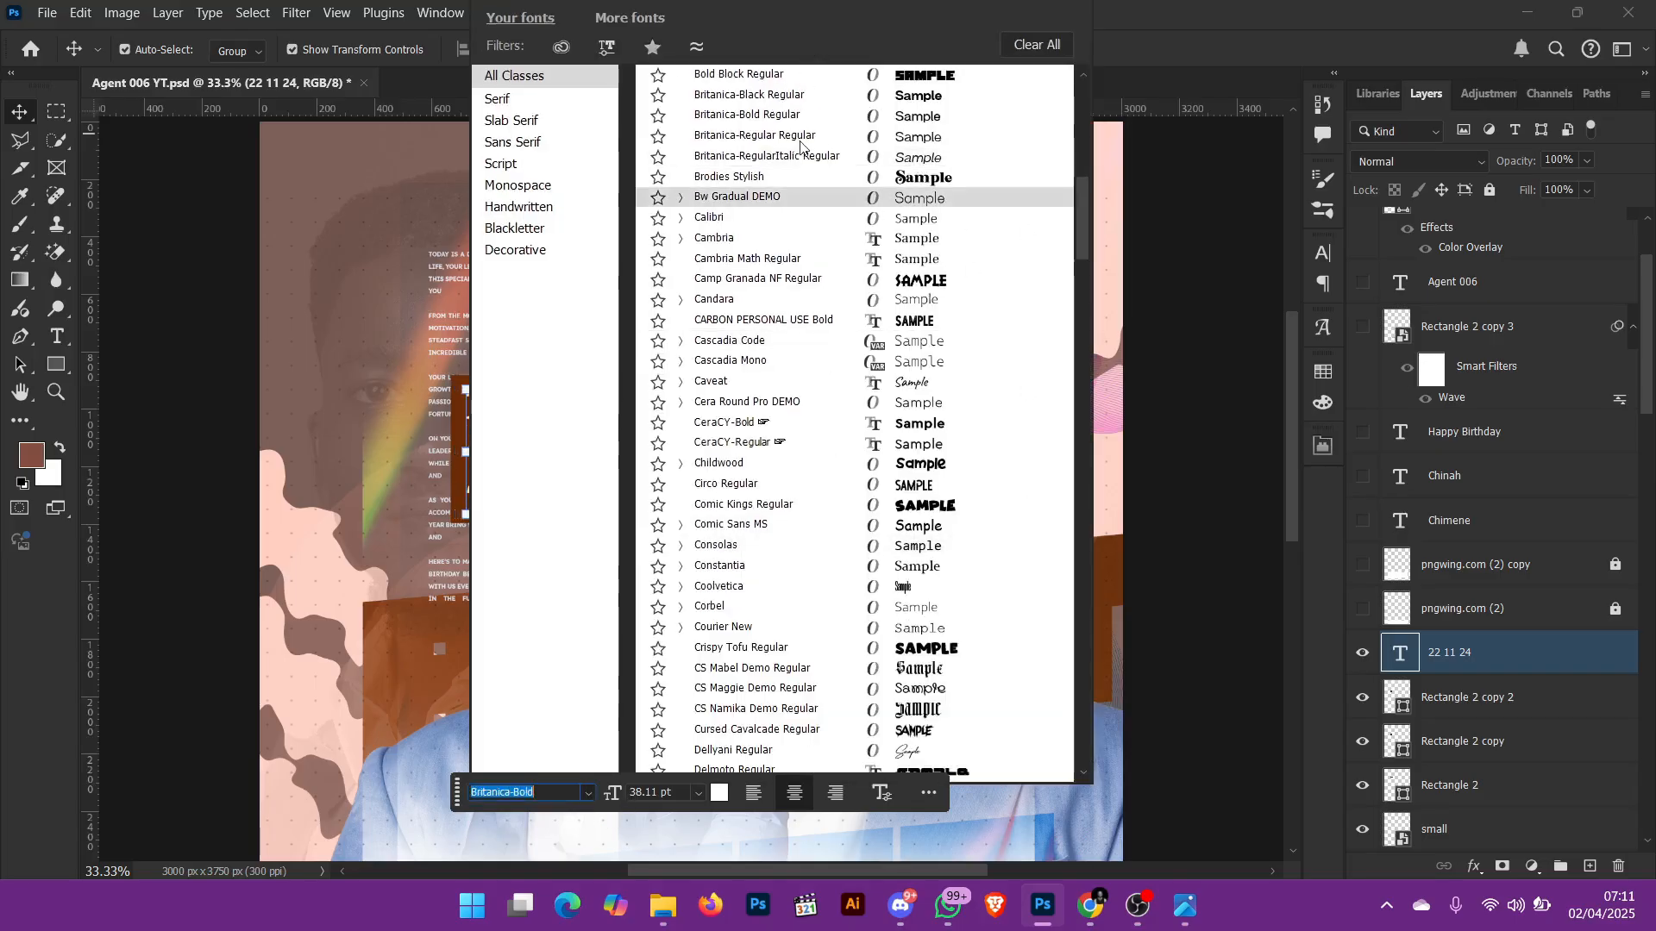
scroll(802, 164, "up", 2)
left_click(1235, 201)
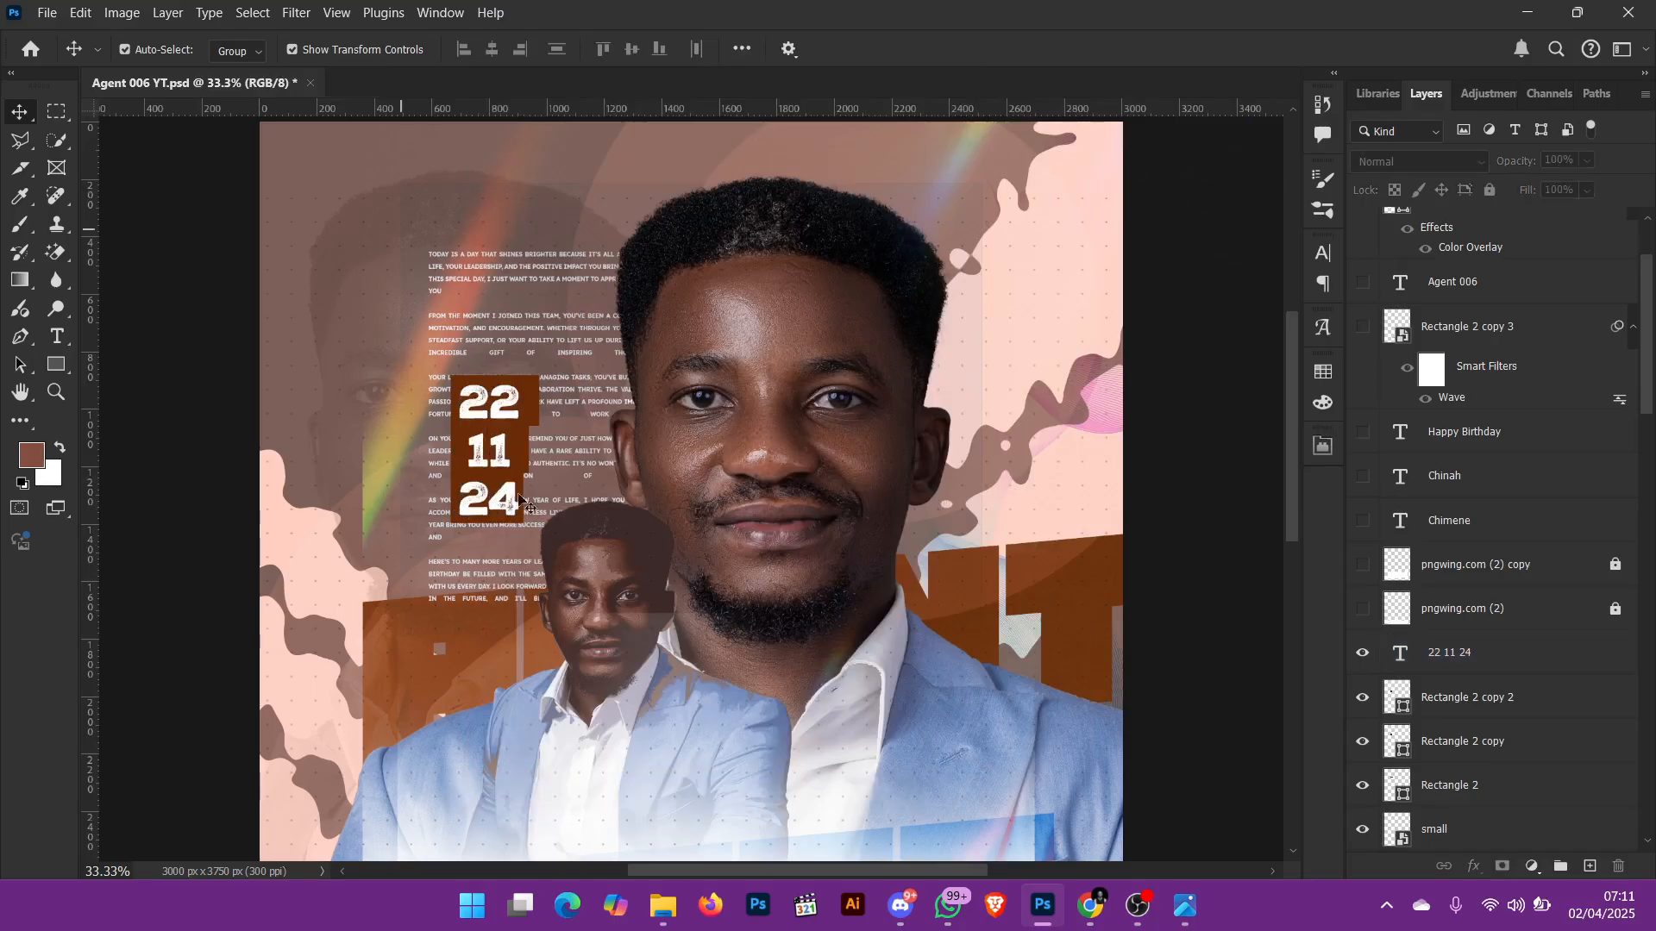
left_click(496, 444)
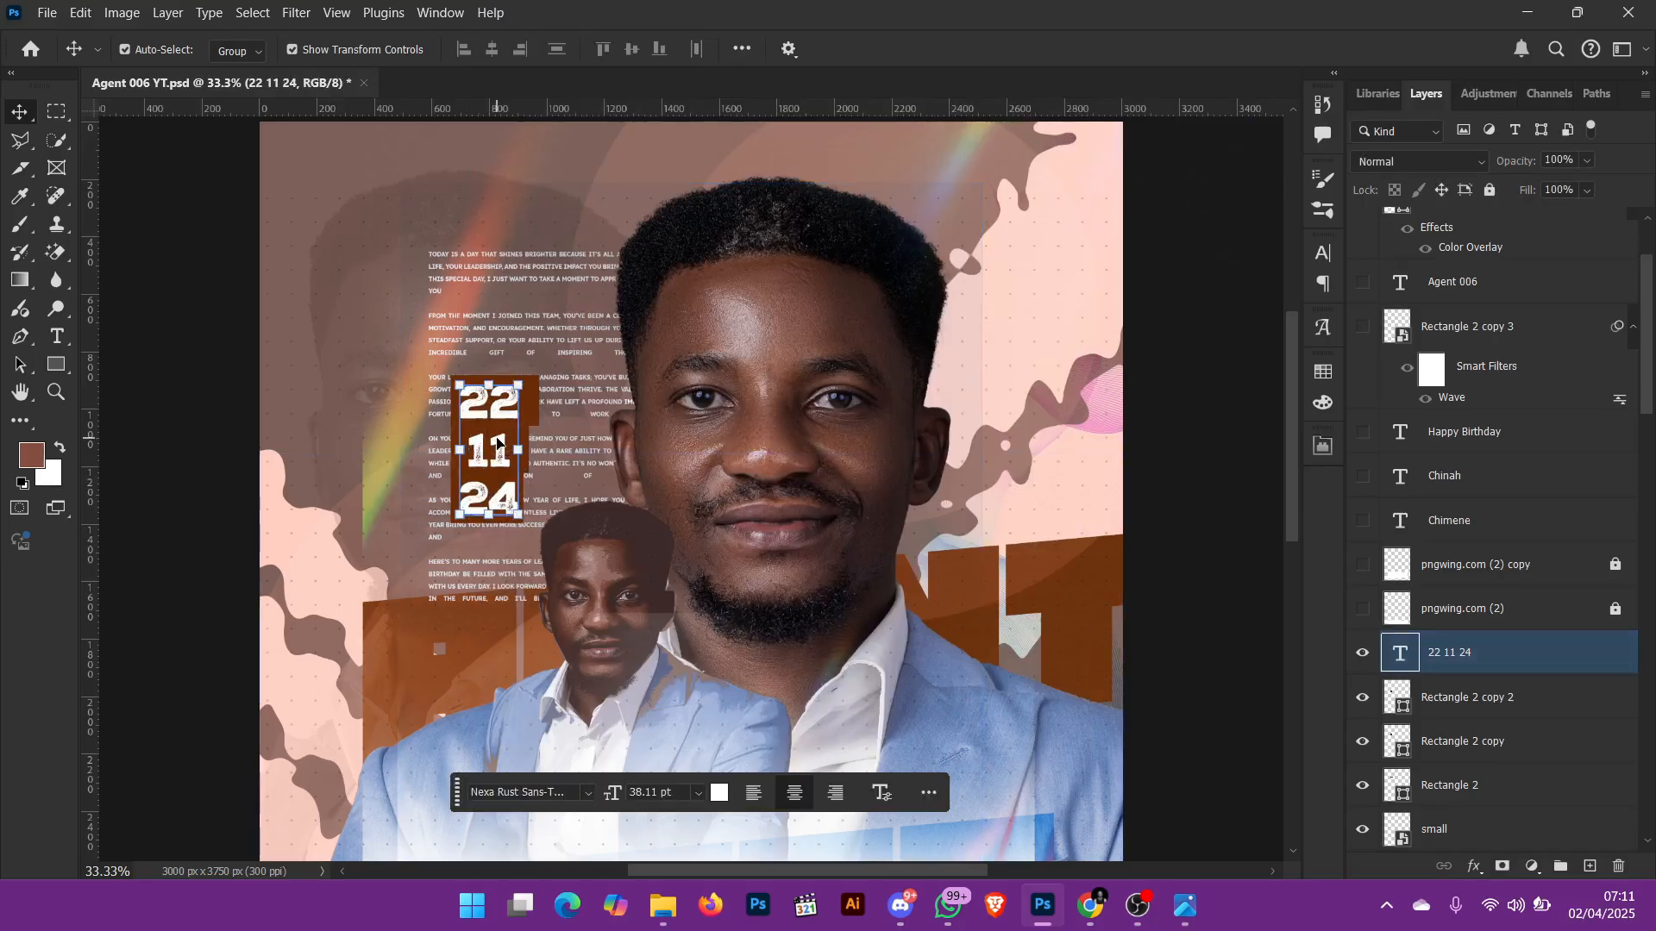
key("t")
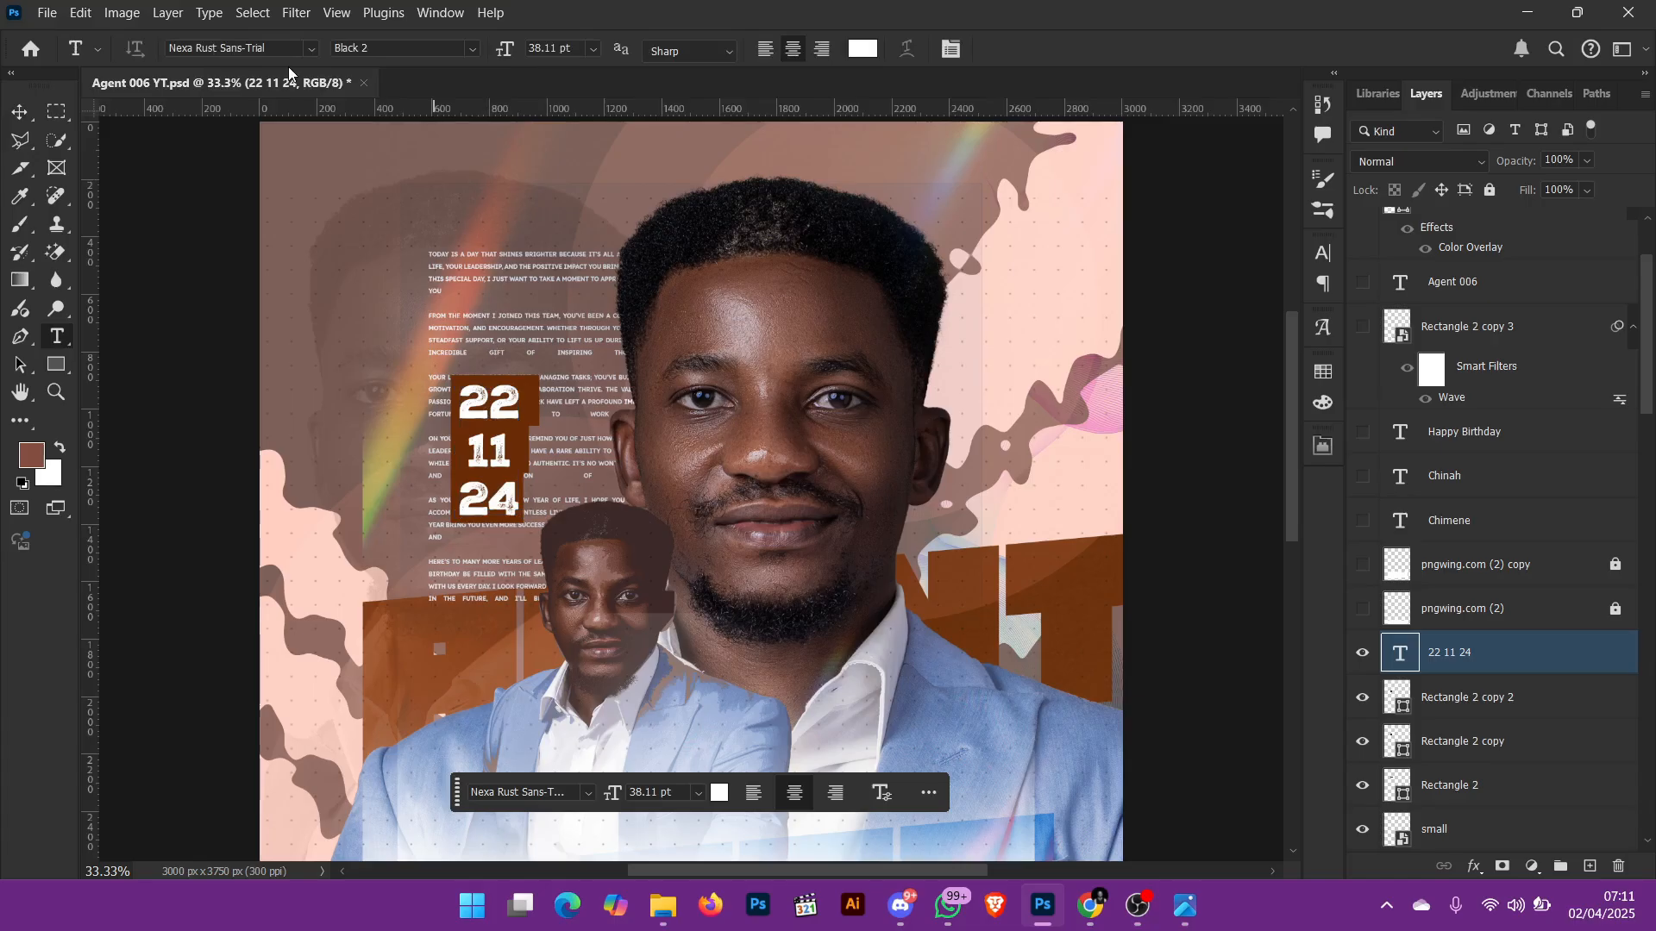
Step: Show and unlock the torn-paper layers pngwing.com (2) and pngwing.com (2) copy
key("ctrl+0")
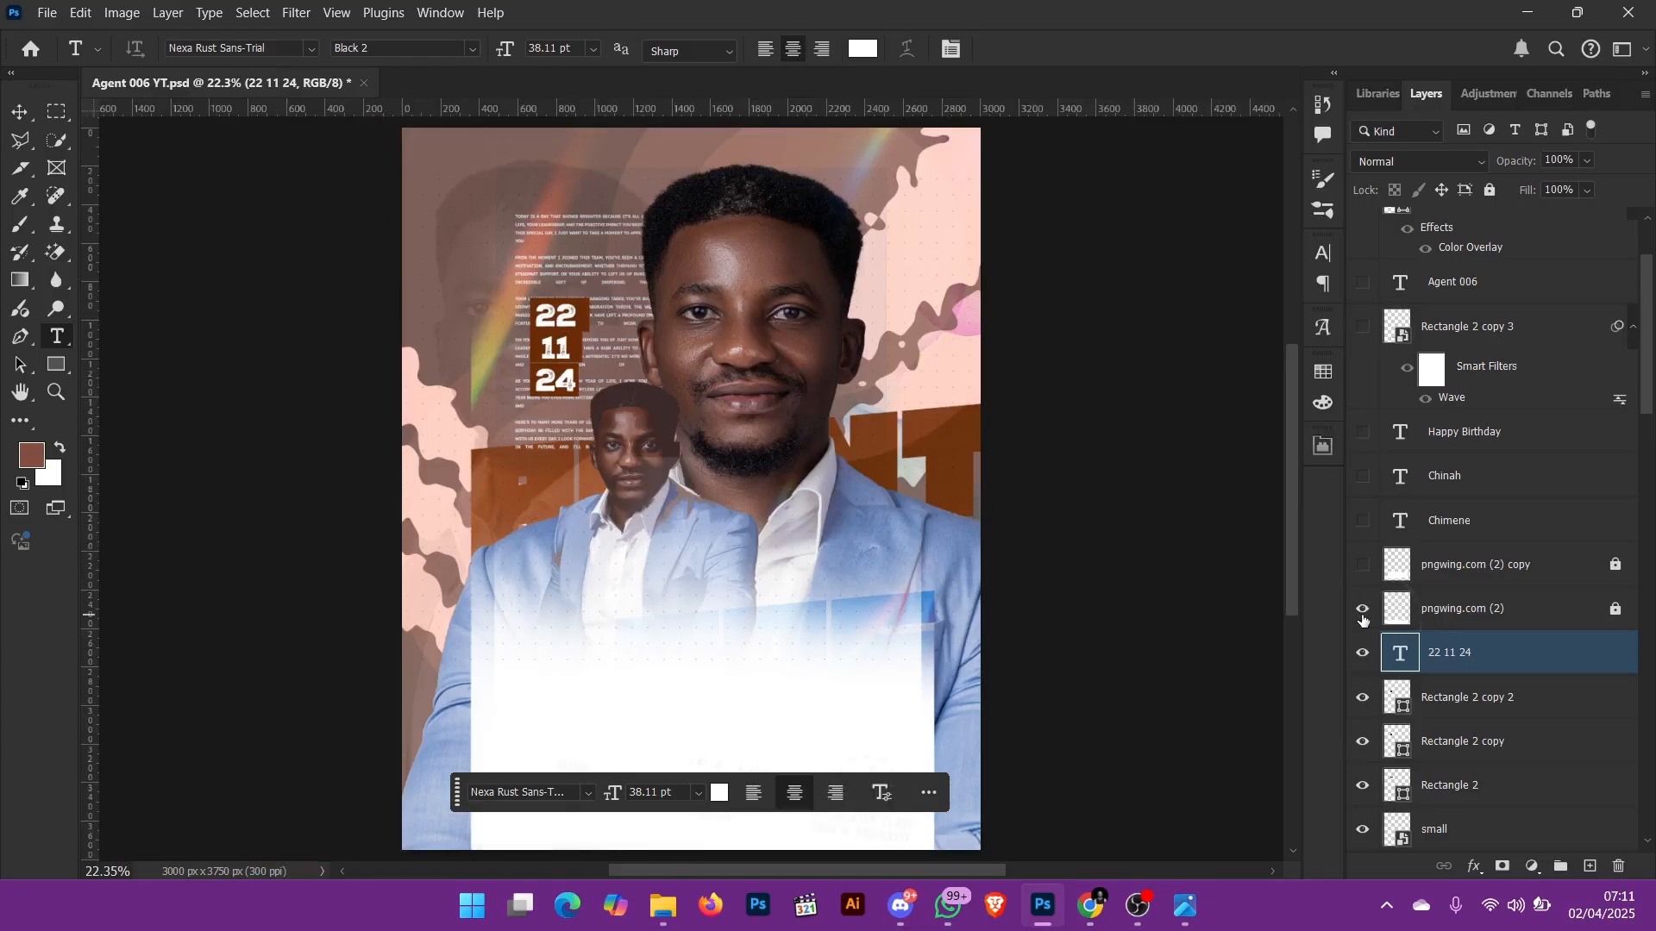
left_click(1612, 617)
left_click(1386, 614)
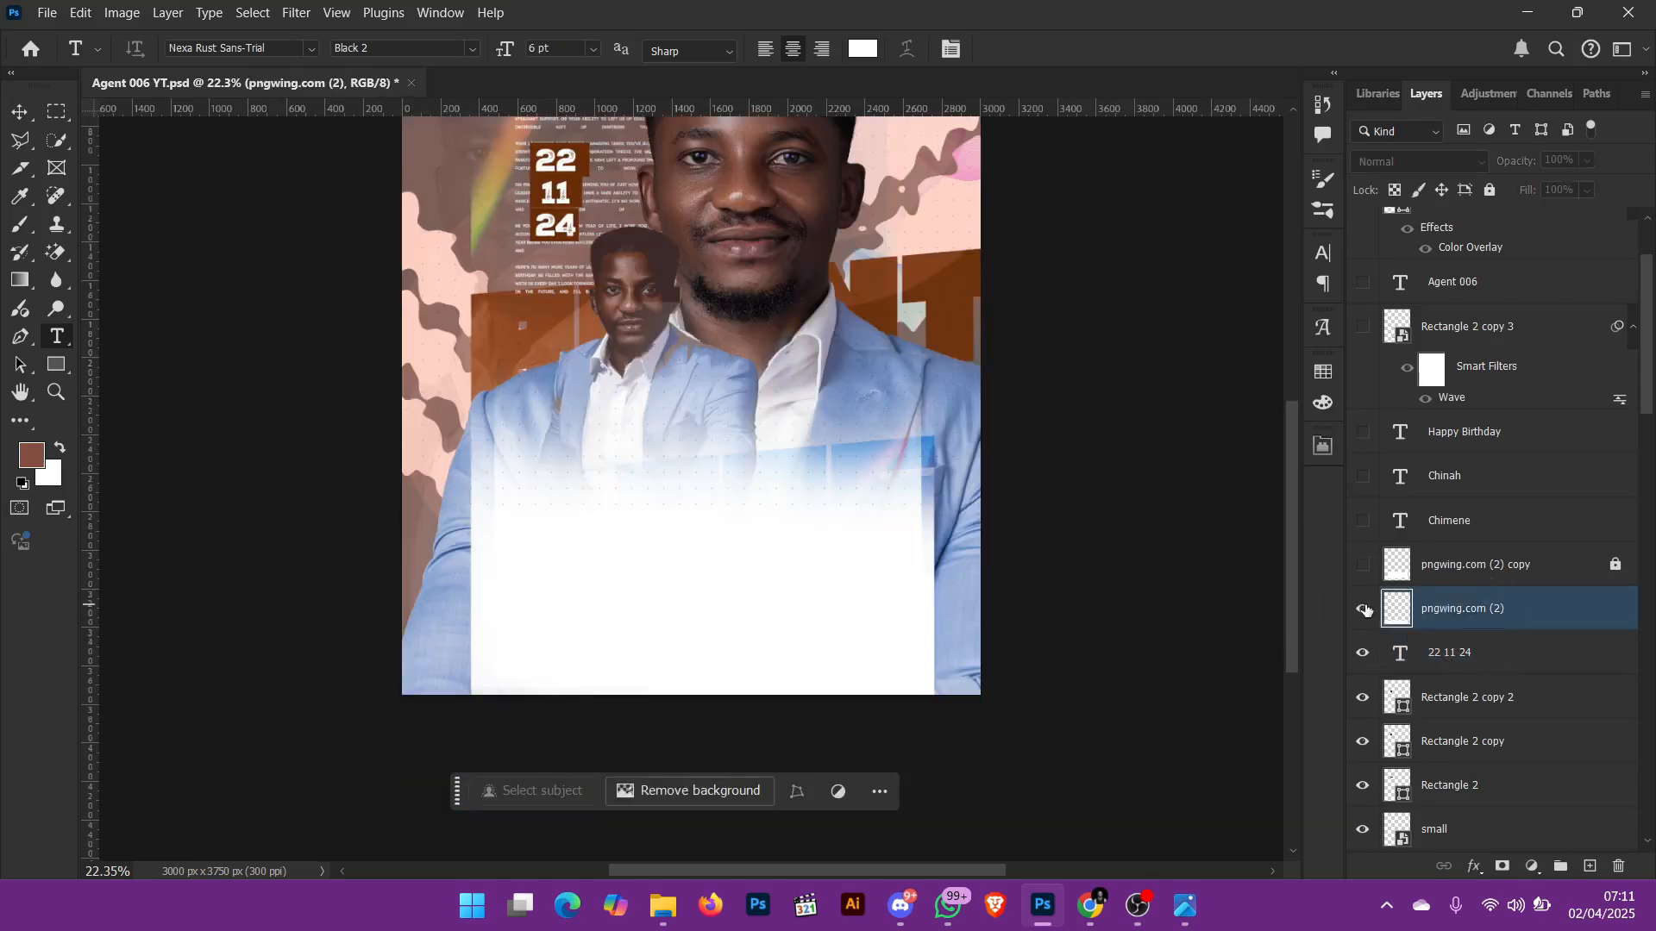
left_click(1364, 610)
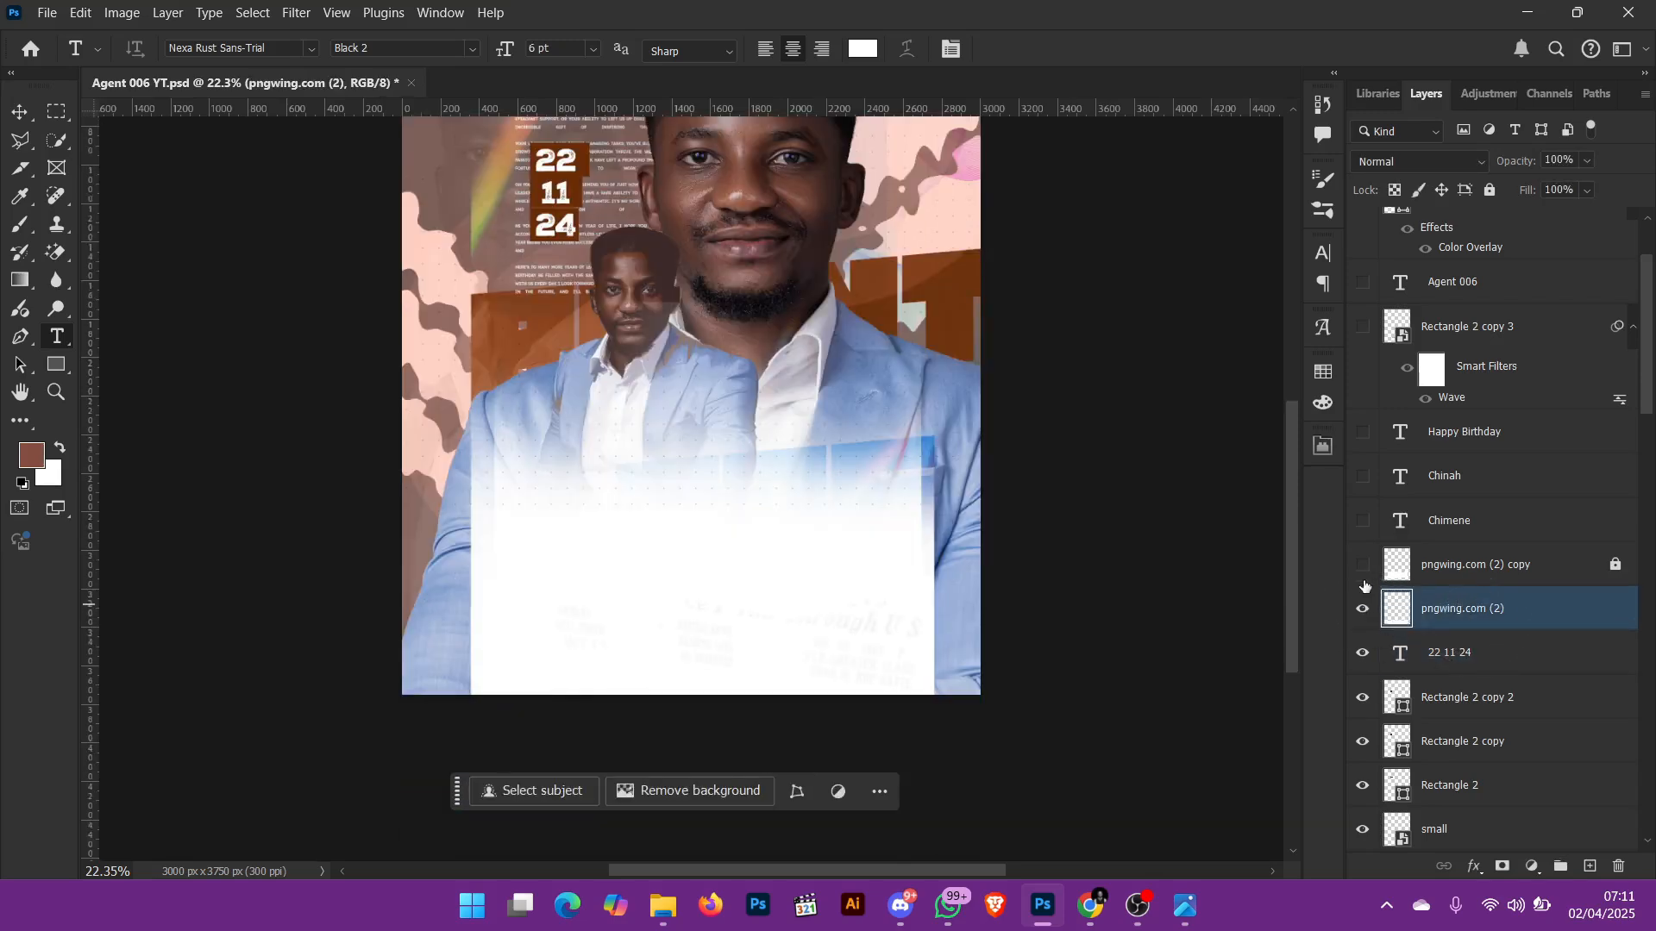
left_click(1362, 565)
left_click(1615, 564)
left_click(1496, 578)
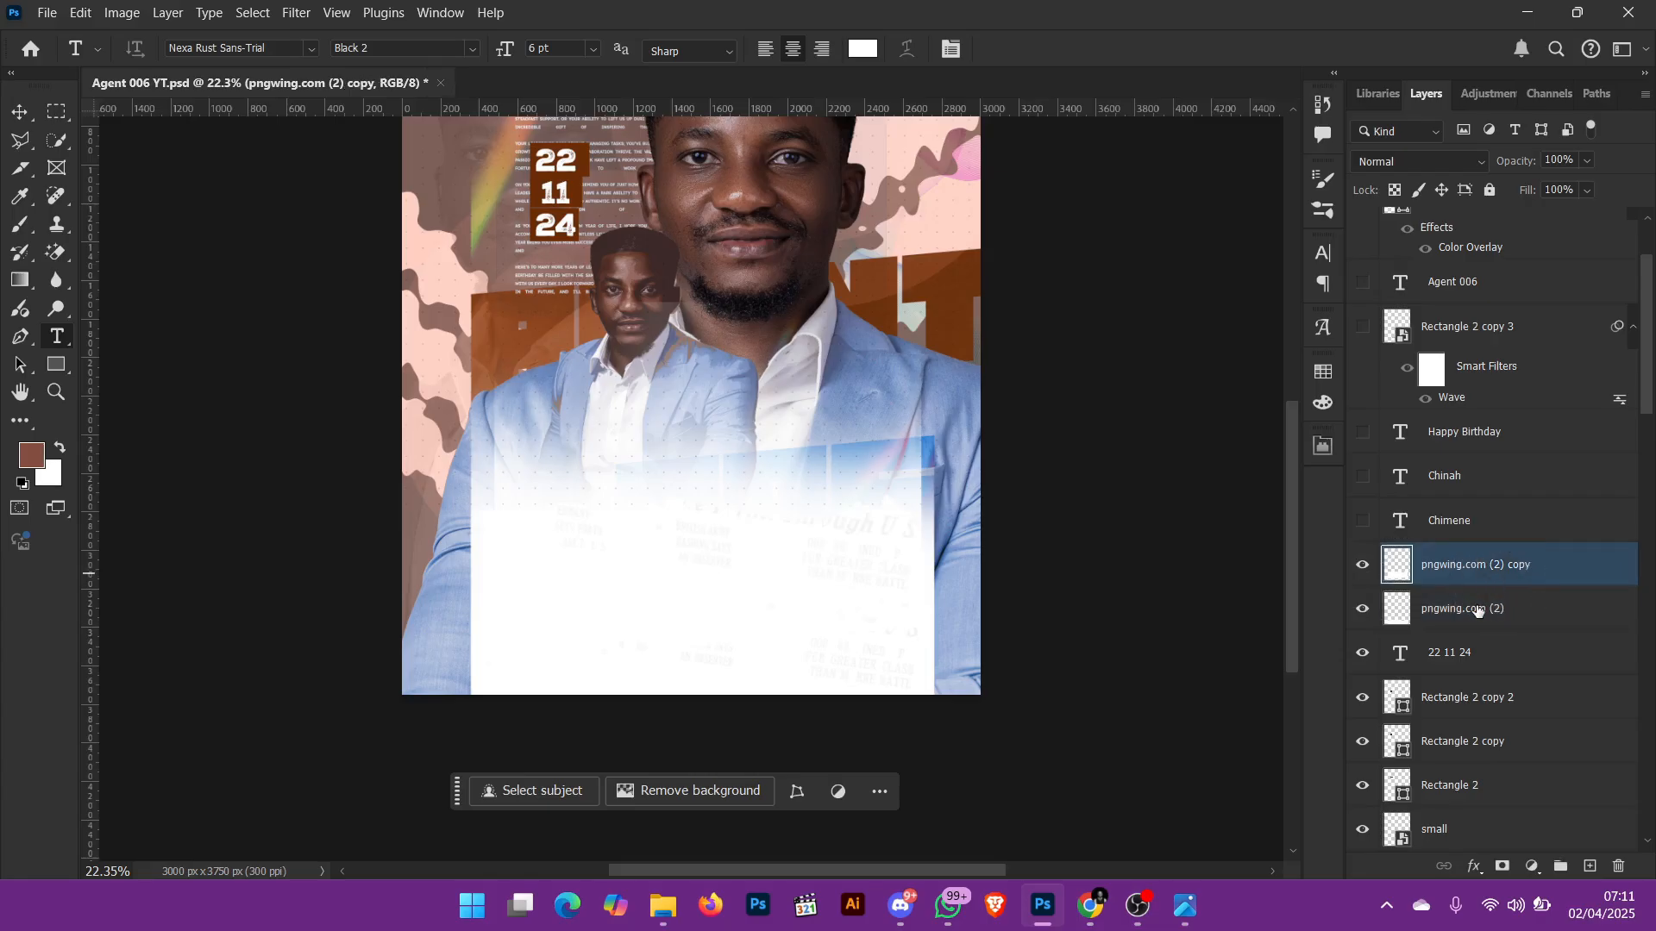
Step: Compare the lower part of the flyer with pngwing.com (2) copy hidden and shown
scroll(1415, 593, "up", 3)
scroll(640, 450, "up", 2)
left_click(1367, 692)
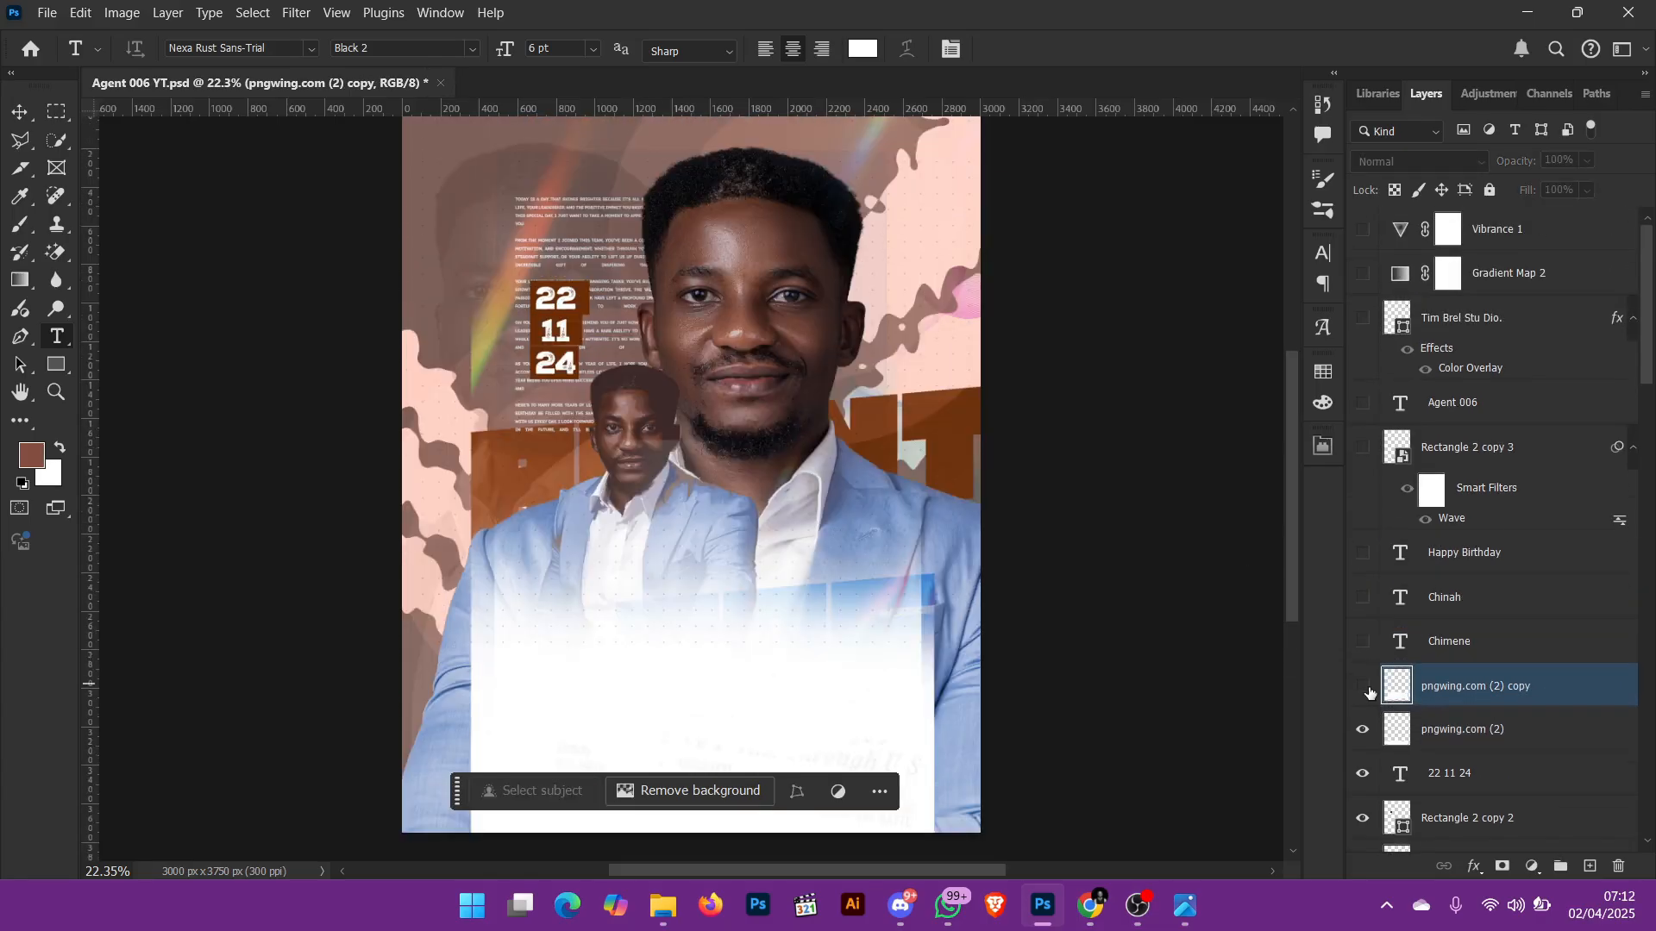
left_click(1368, 691)
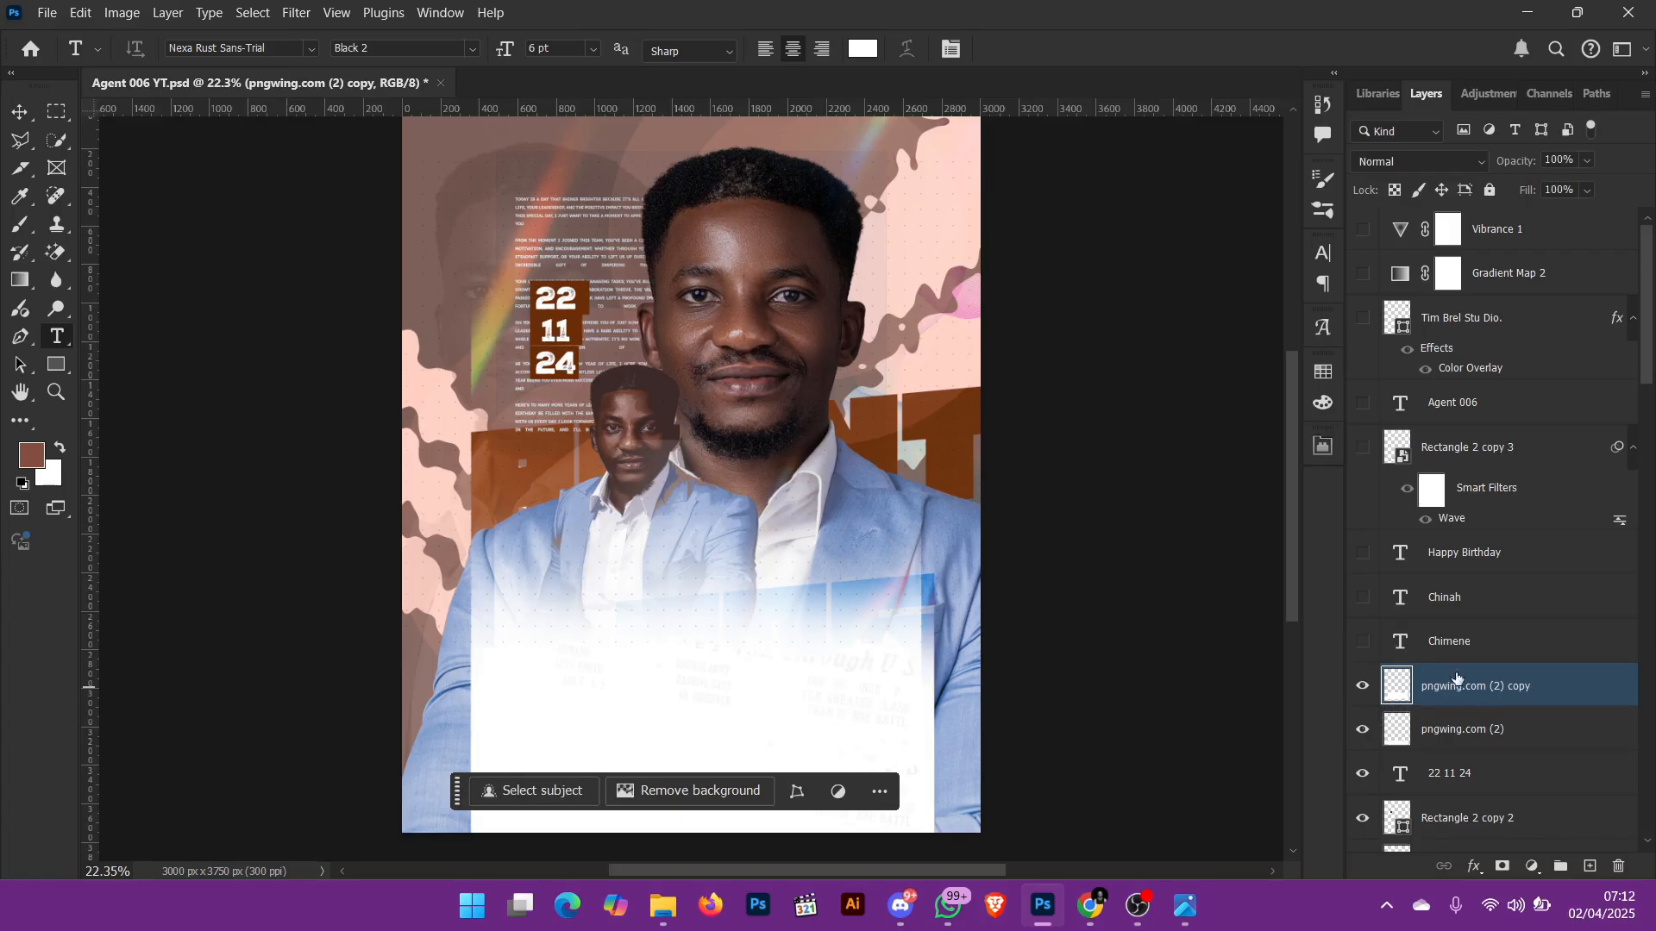
Step: Show the brown script name text layer above the torn paper and hide pngwing.com (2) copy
left_click(1364, 642)
scroll(897, 697, "down", 2)
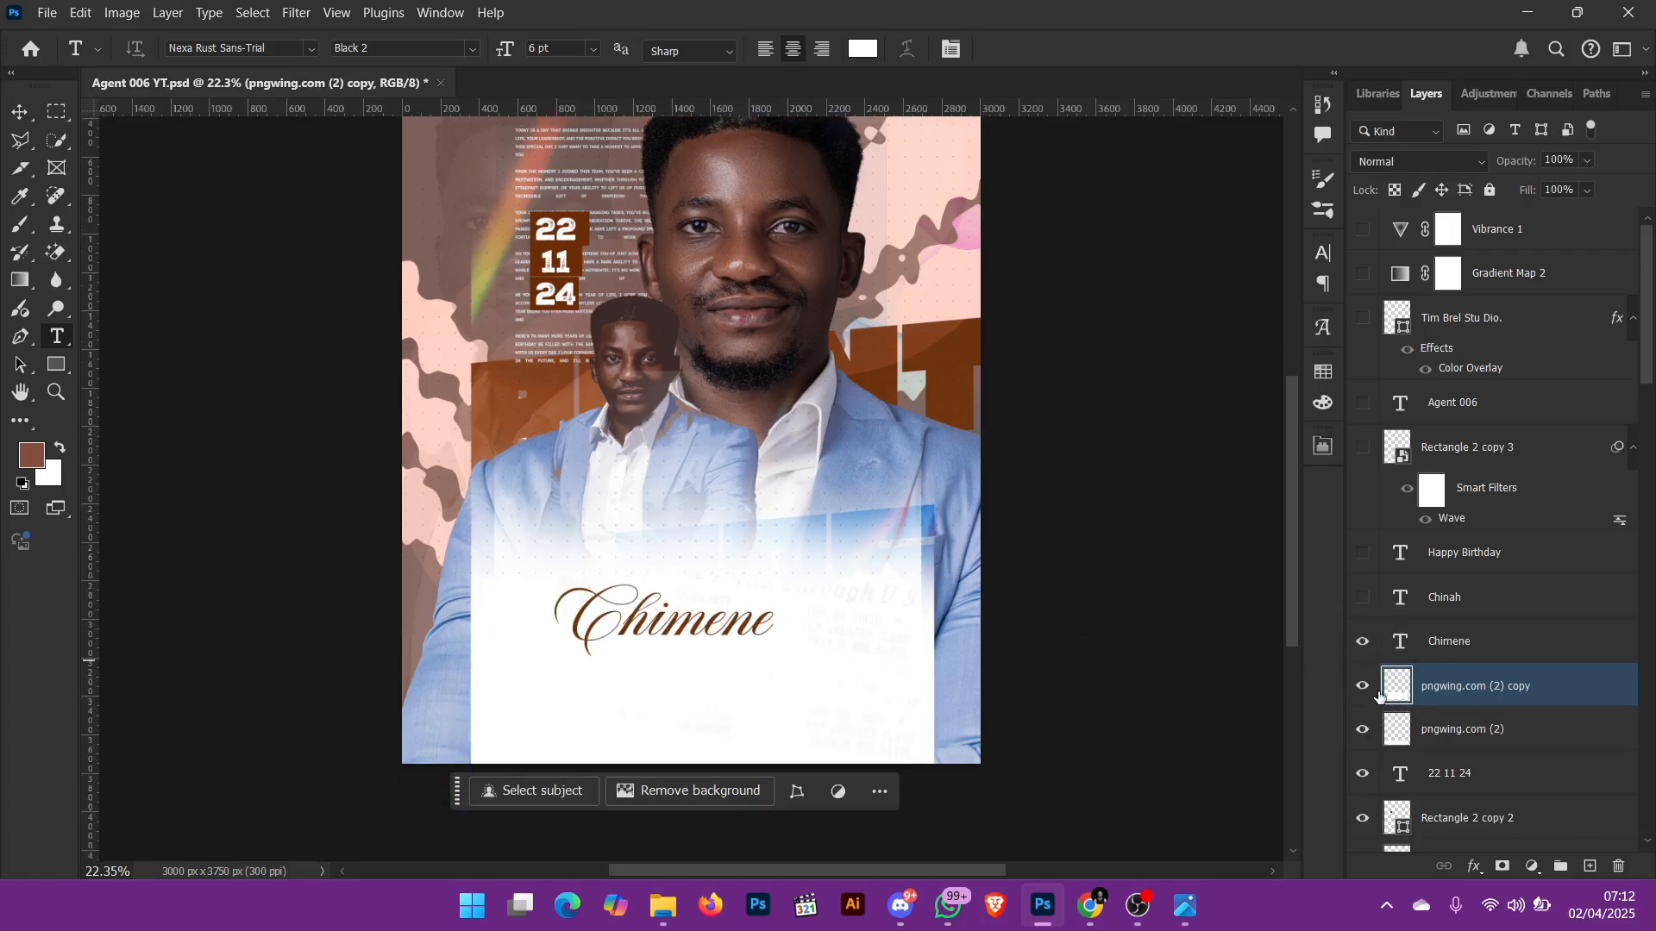
left_click(1363, 687)
Step: Try sliding the pngwing.com (2) torn paper and the white layers beneath it aside with the Move tool
scroll(1051, 598, "down", 1)
key("v")
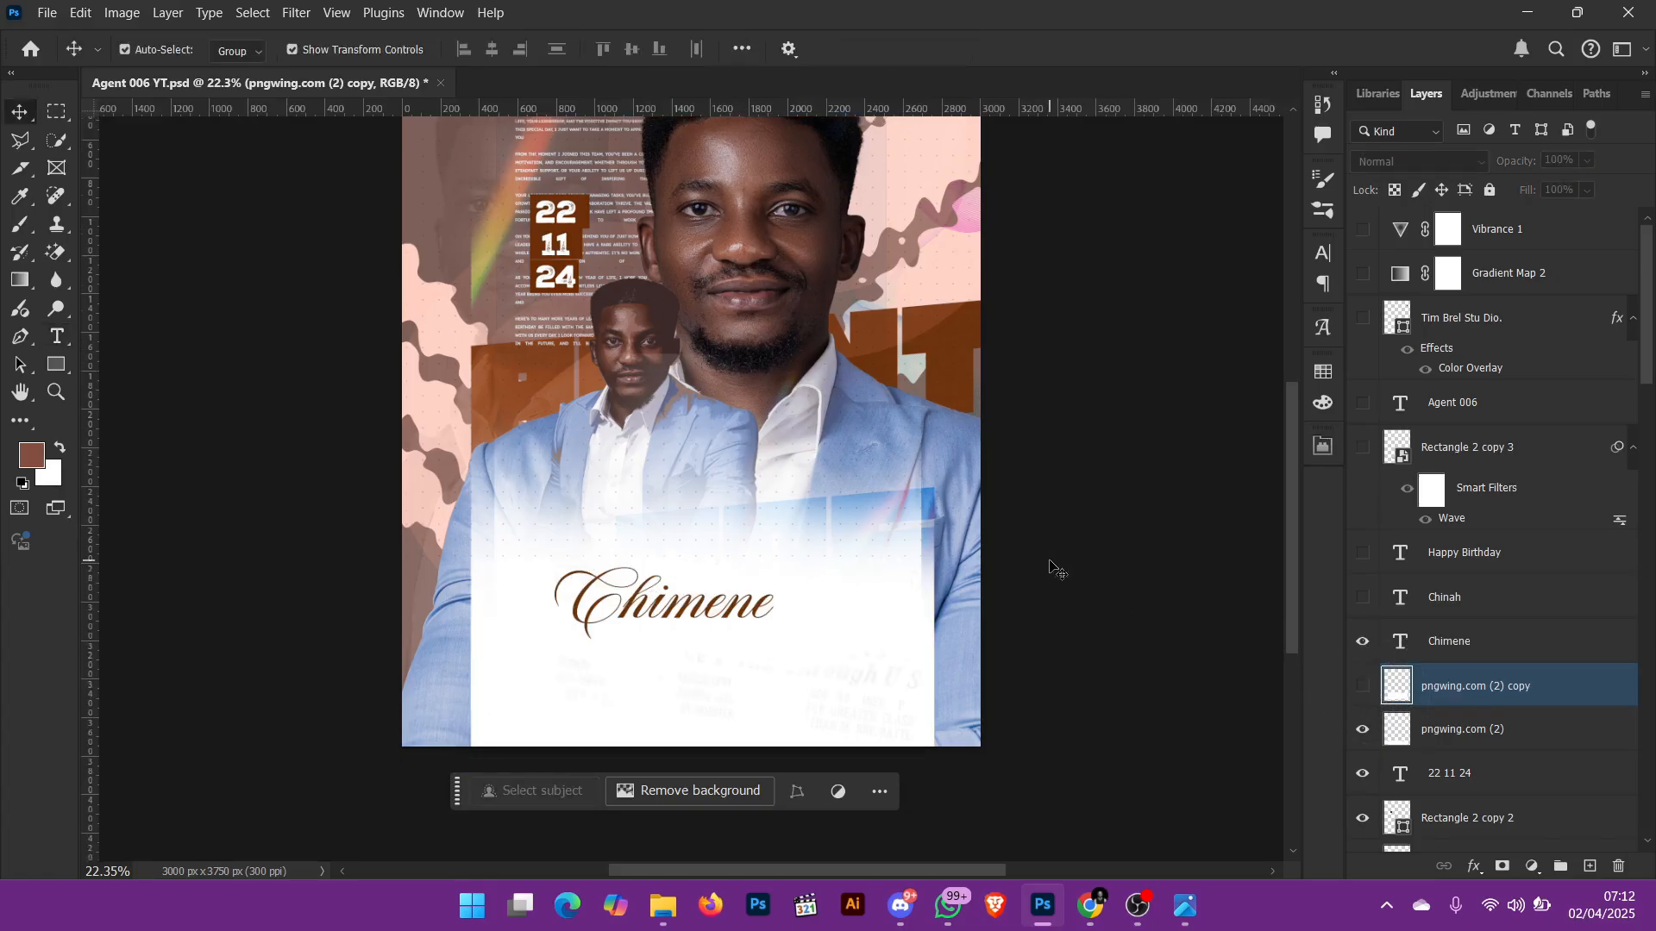
key("ctrl+semicolon")
key("ctrl+semicolon")
left_click_drag(911, 639, 512, 645)
left_click_drag(888, 665, 565, 630)
left_click_drag(914, 653, 574, 604)
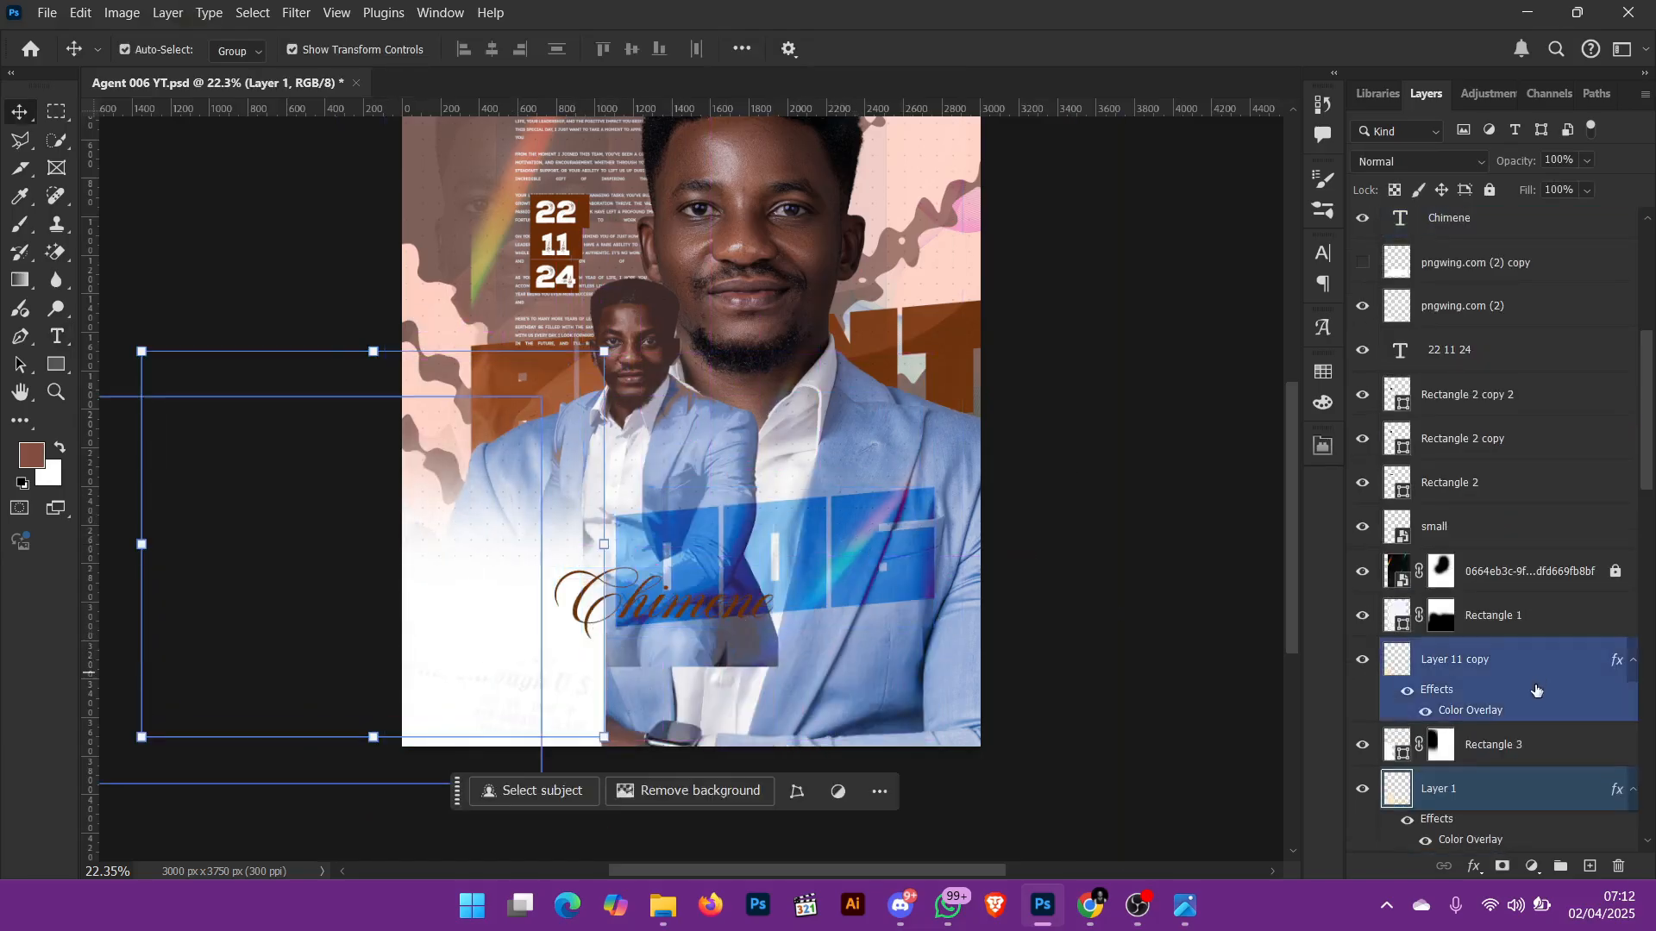
scroll(1477, 731, "down", 3)
scroll(1474, 729, "down", 1)
scroll(1419, 599, "up", 10)
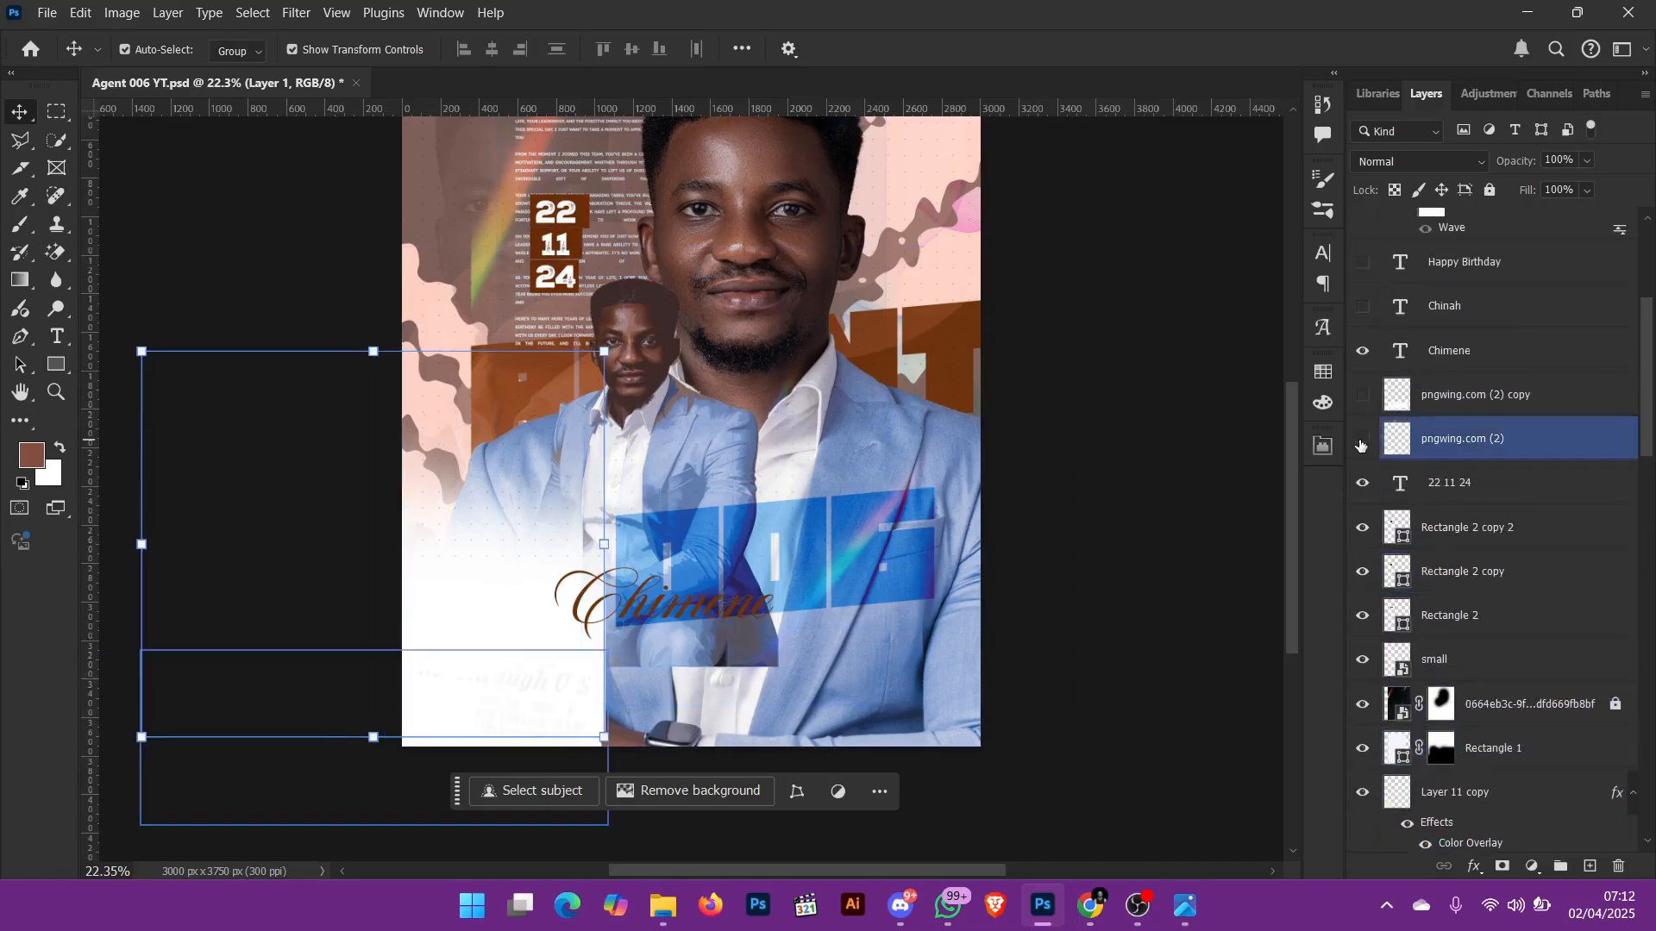
Step: Toggle pngwing.com (2), show pngwing.com (2) copy, and try moving the copy up over the suits
left_click(1361, 445)
left_click(1361, 445)
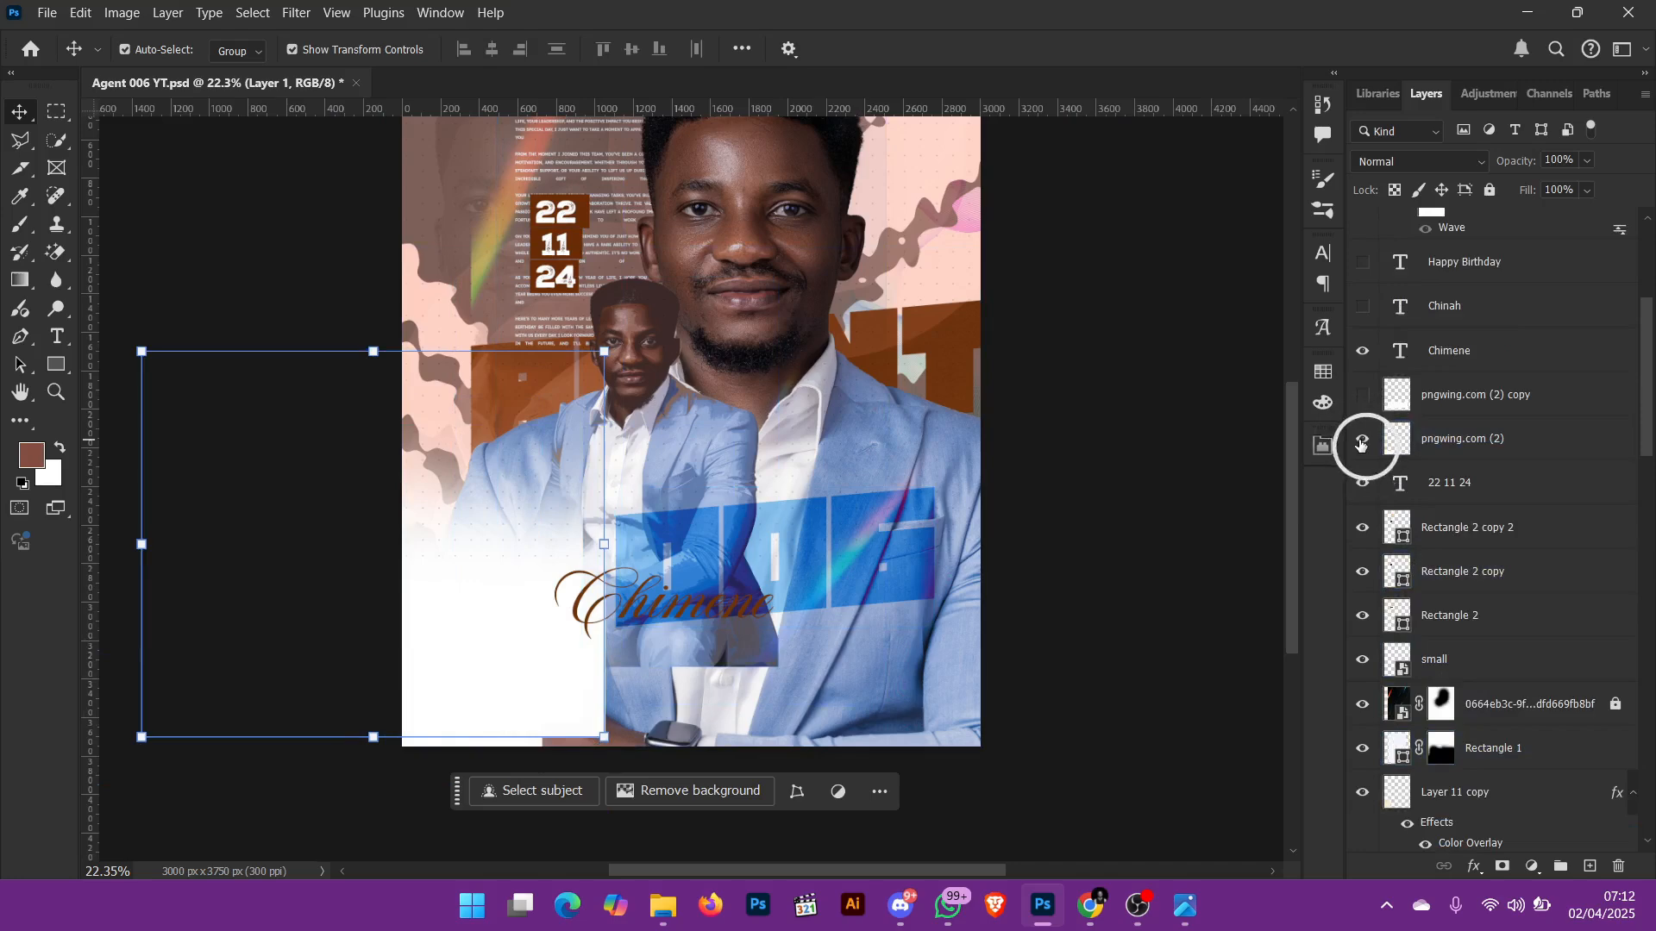
left_click(1363, 395)
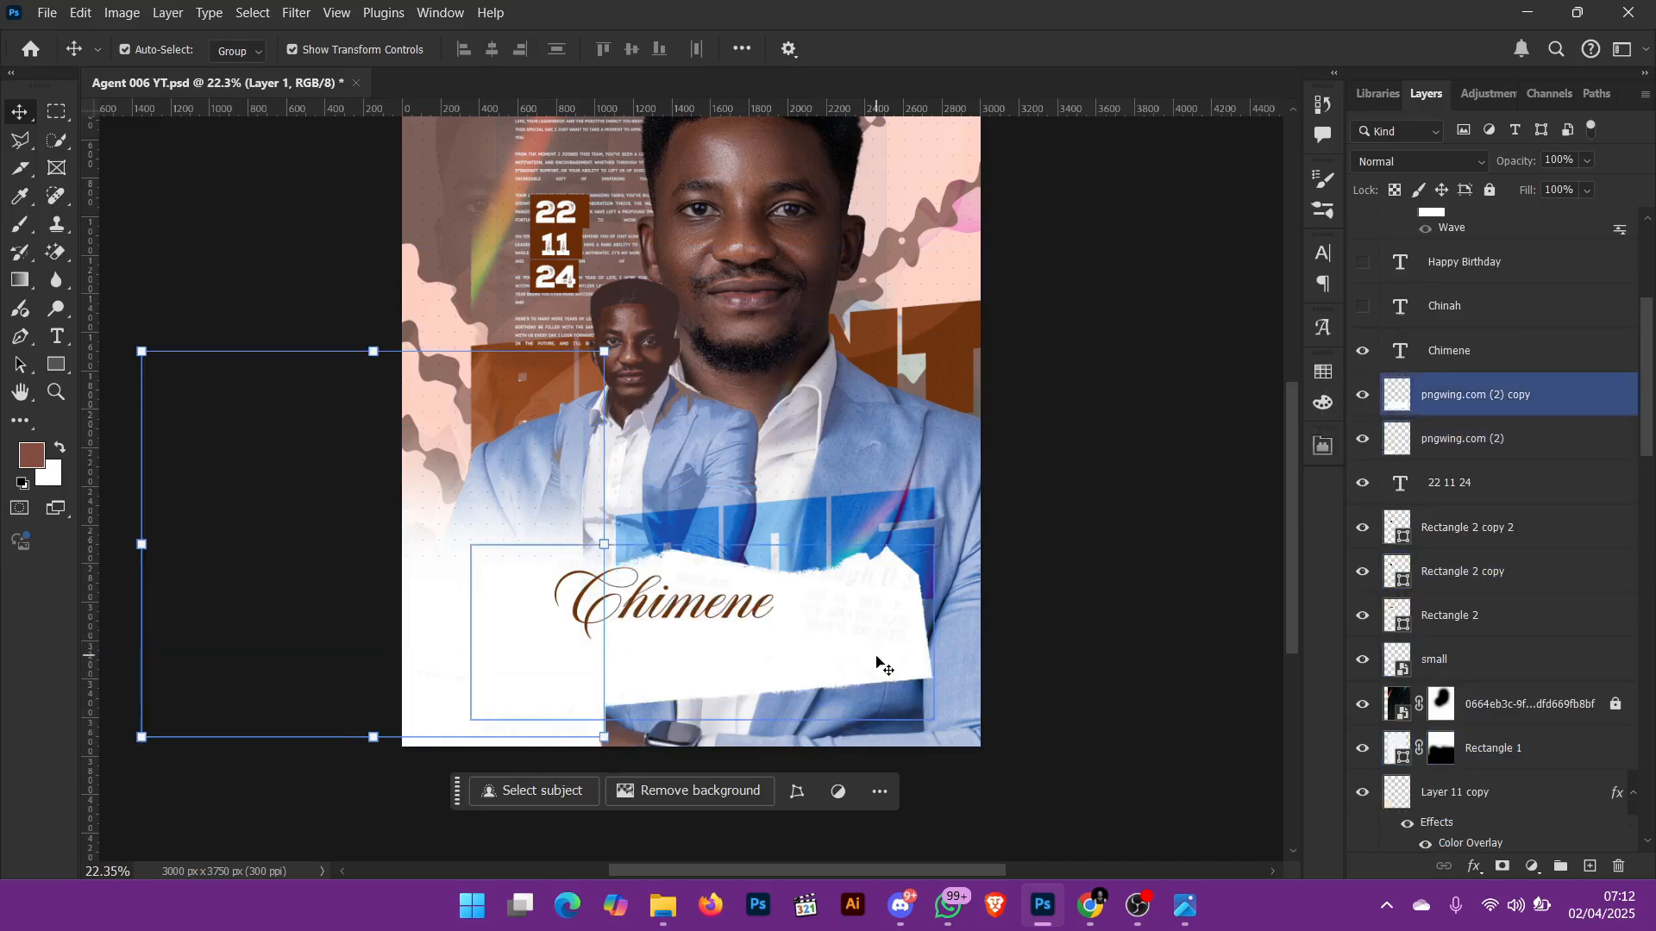
left_click_drag(880, 665, 958, 473)
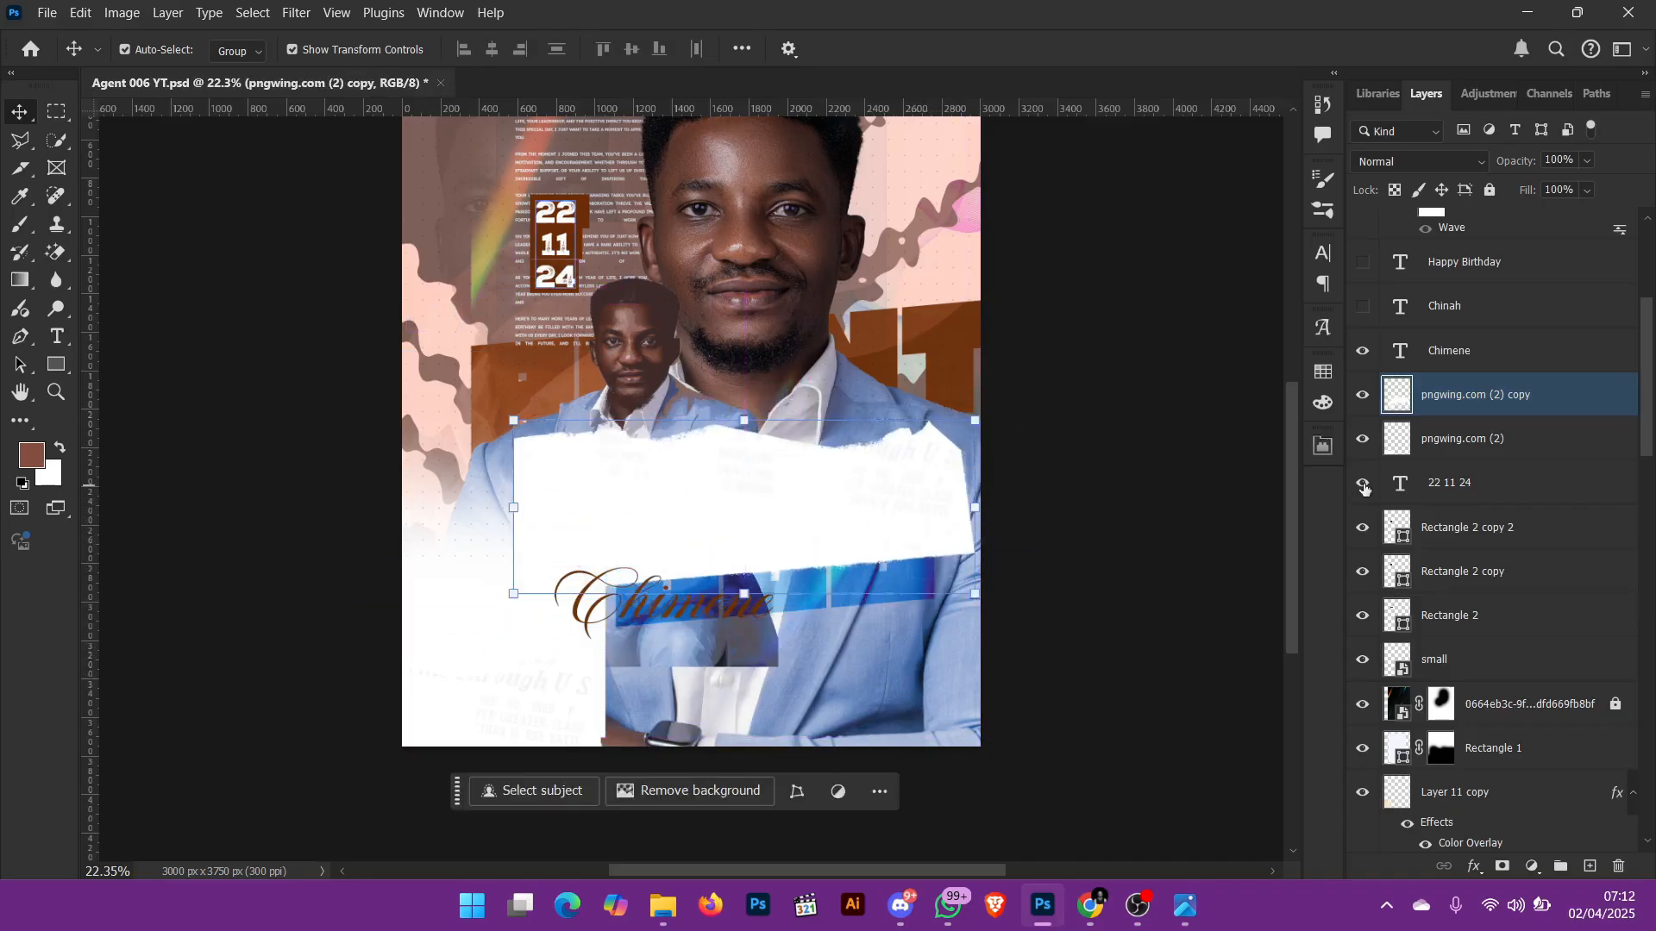
Step: Select pngwing.com (2) and try dragging it from the lower corner back across the flyer
left_click(1460, 441)
left_click_drag(331, 750, 632, 743)
left_click_drag(569, 797, 676, 787)
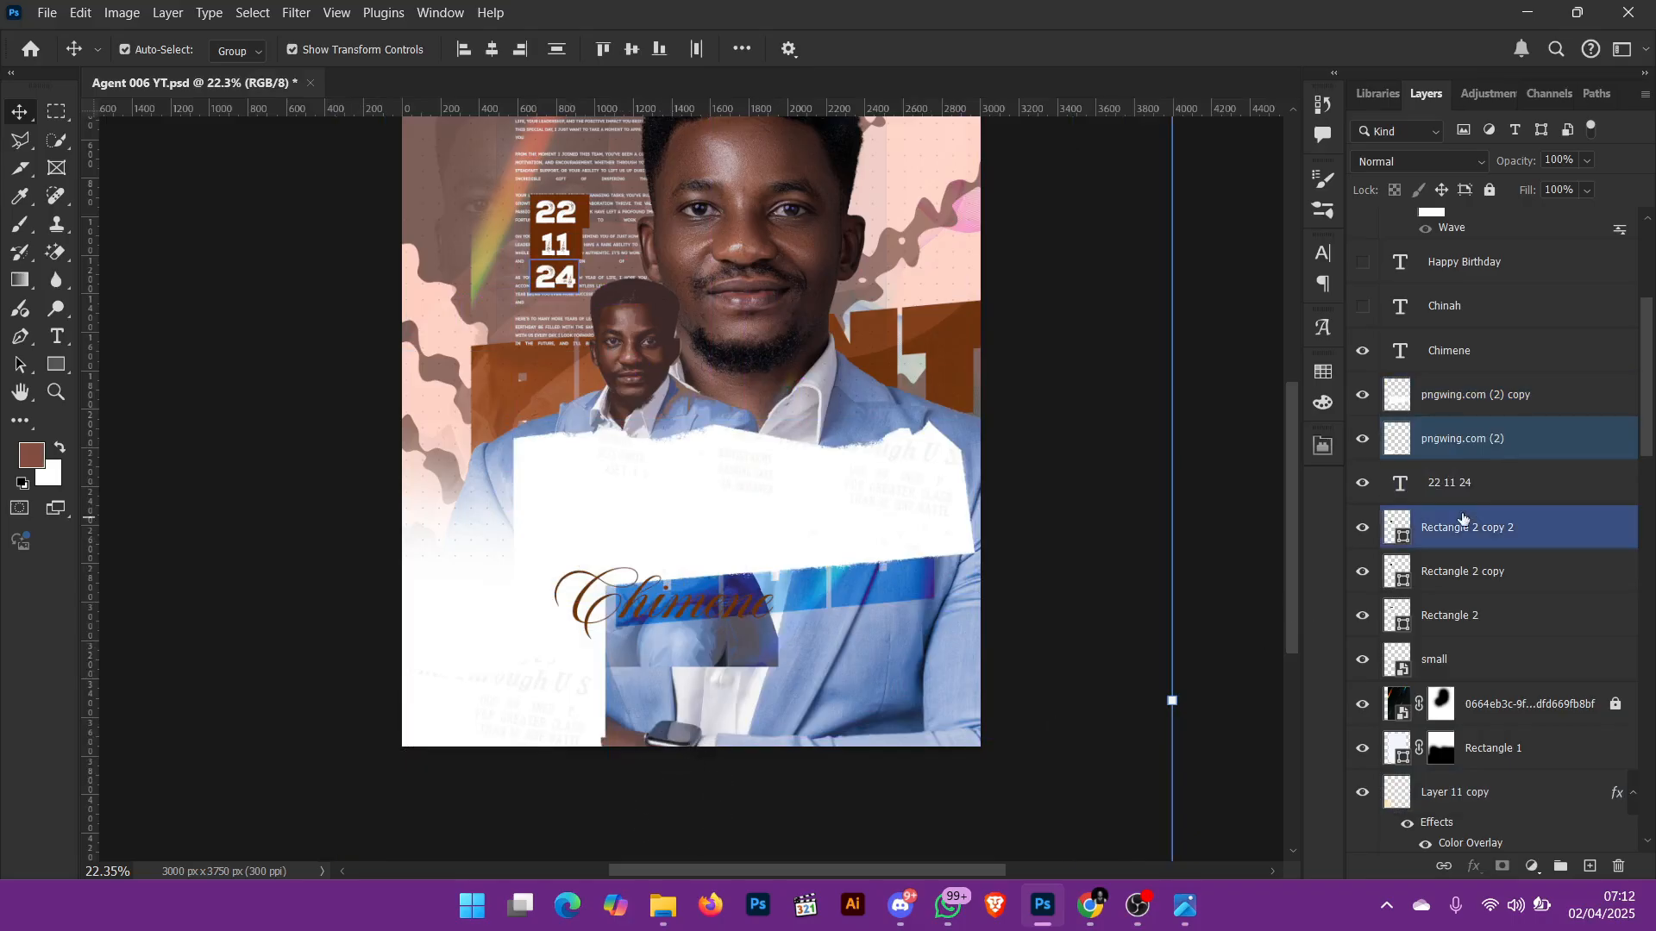
left_click(1498, 479)
left_click(1505, 448)
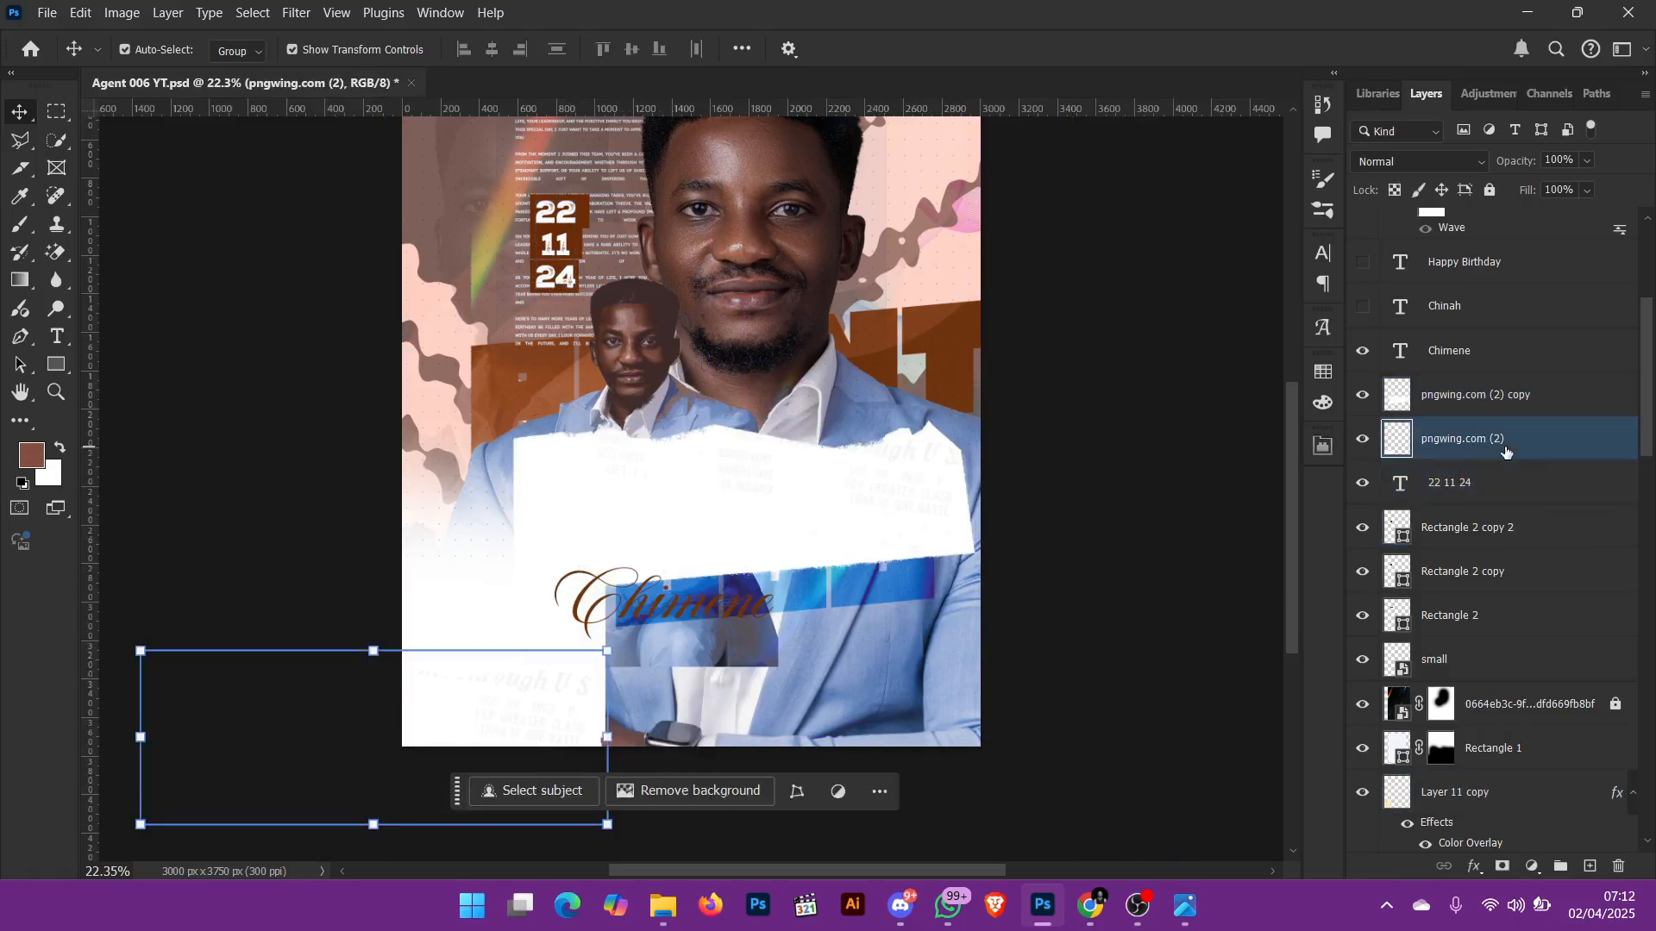
left_click_drag(314, 743, 740, 691)
left_click_drag(913, 695, 860, 417)
Step: Undo the trial moves of the torn-paper and white layers
key("ctrl+z")
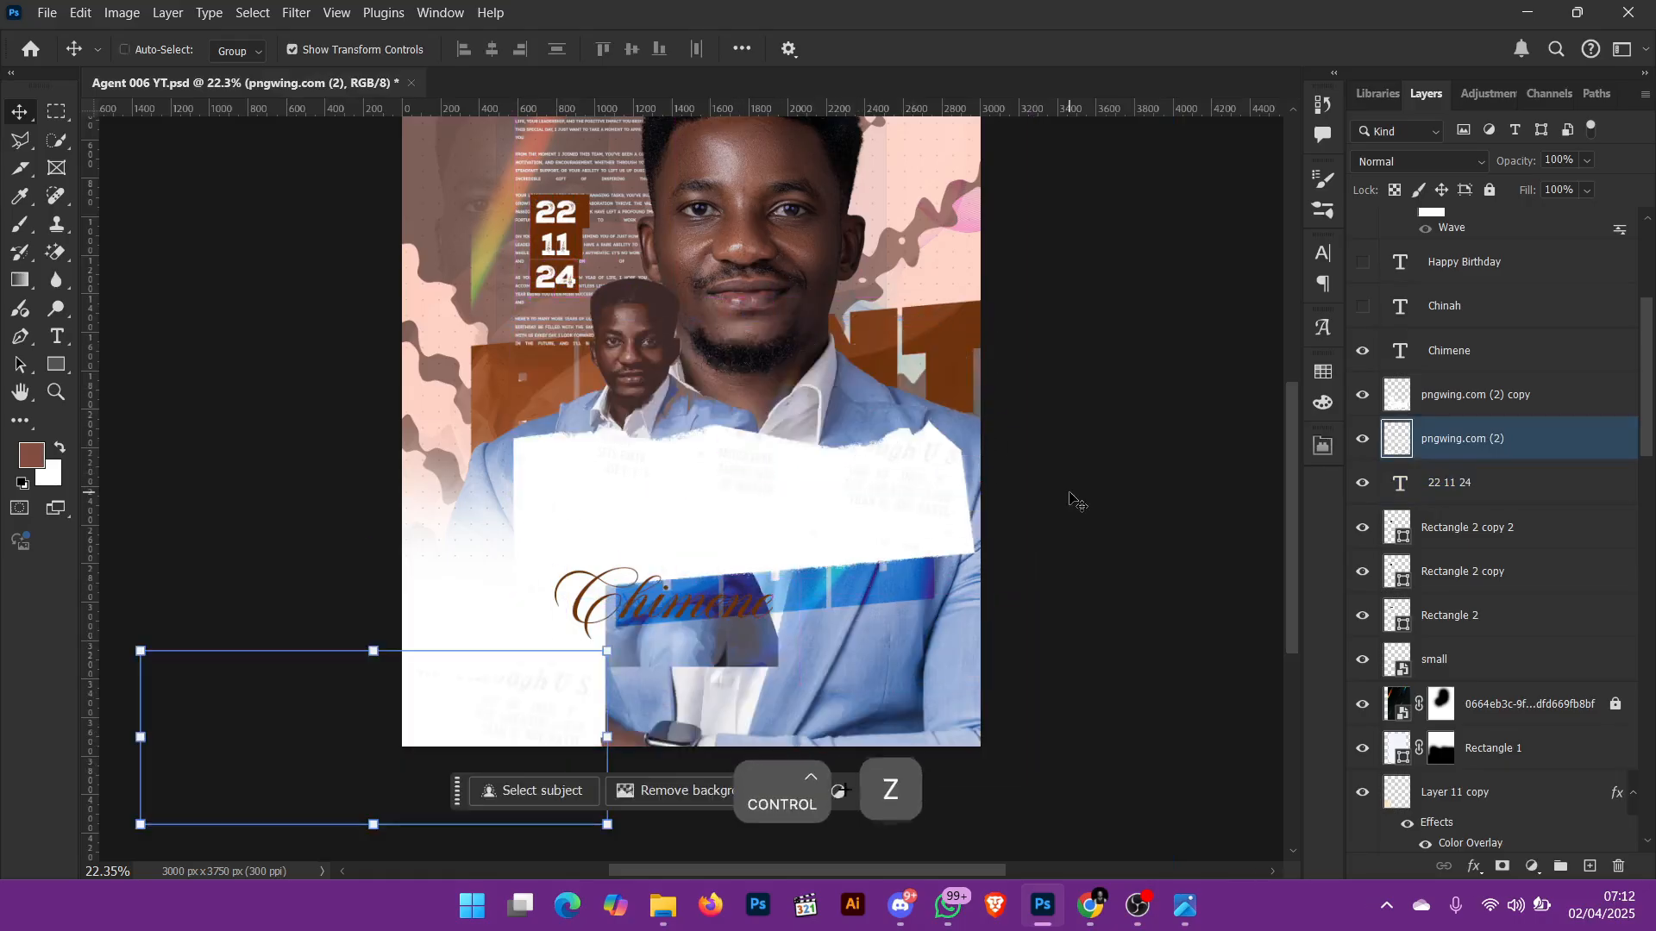
key("ctrl+z")
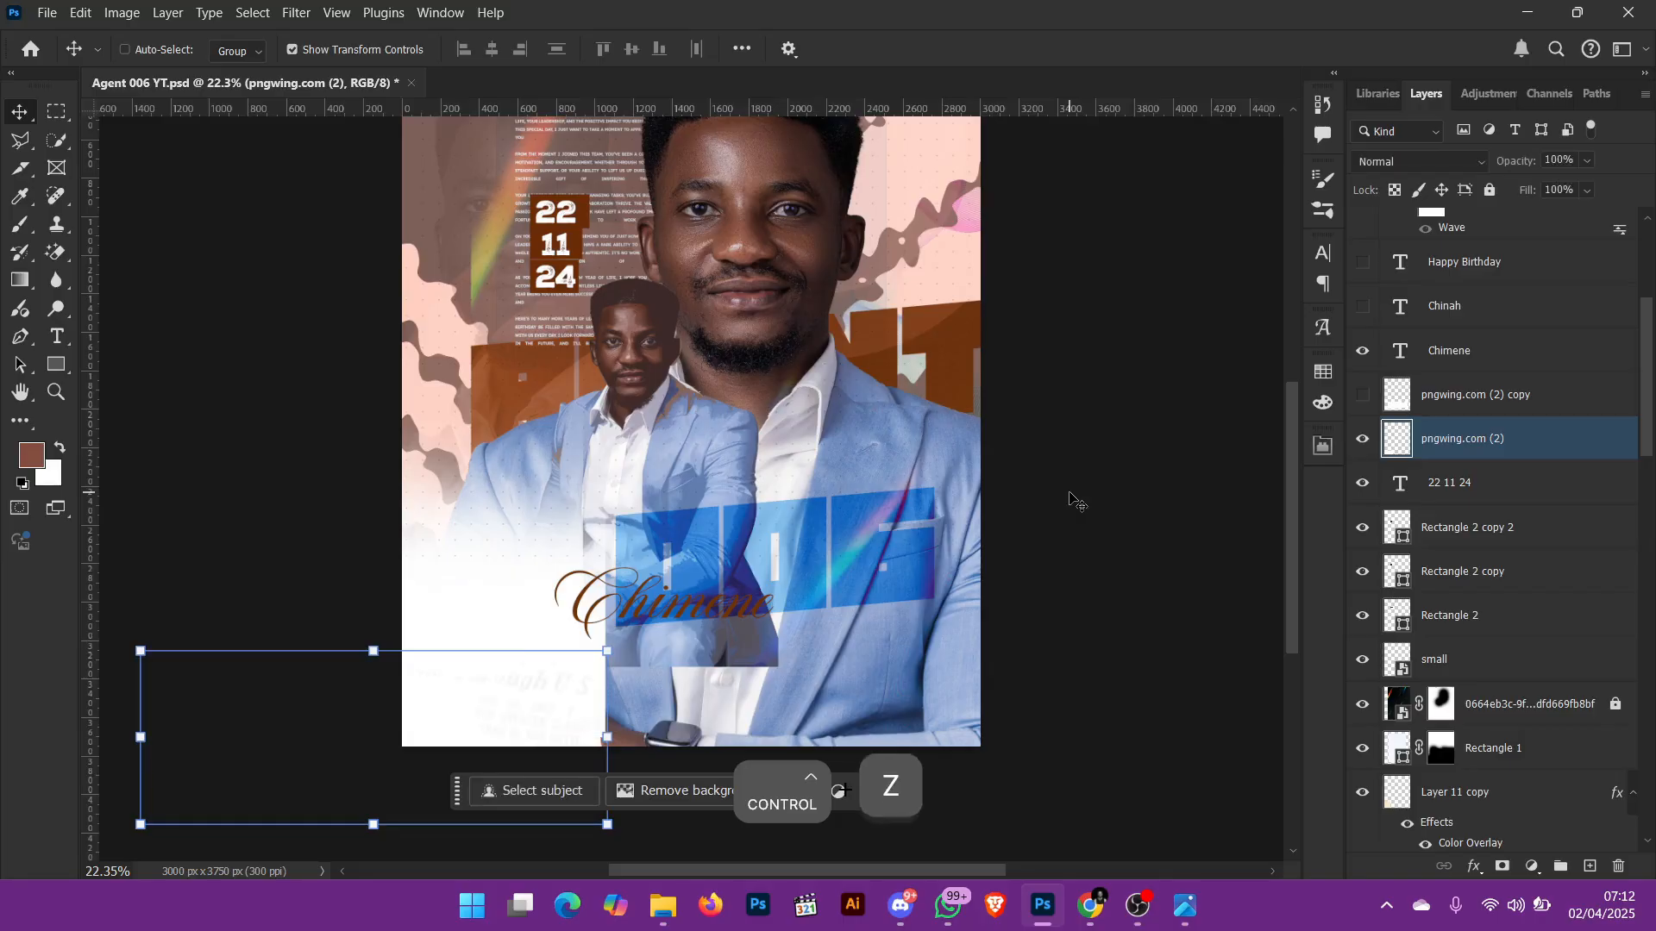
key("ctrl+z")
key("ctrl+z")
key("ctrl+z")
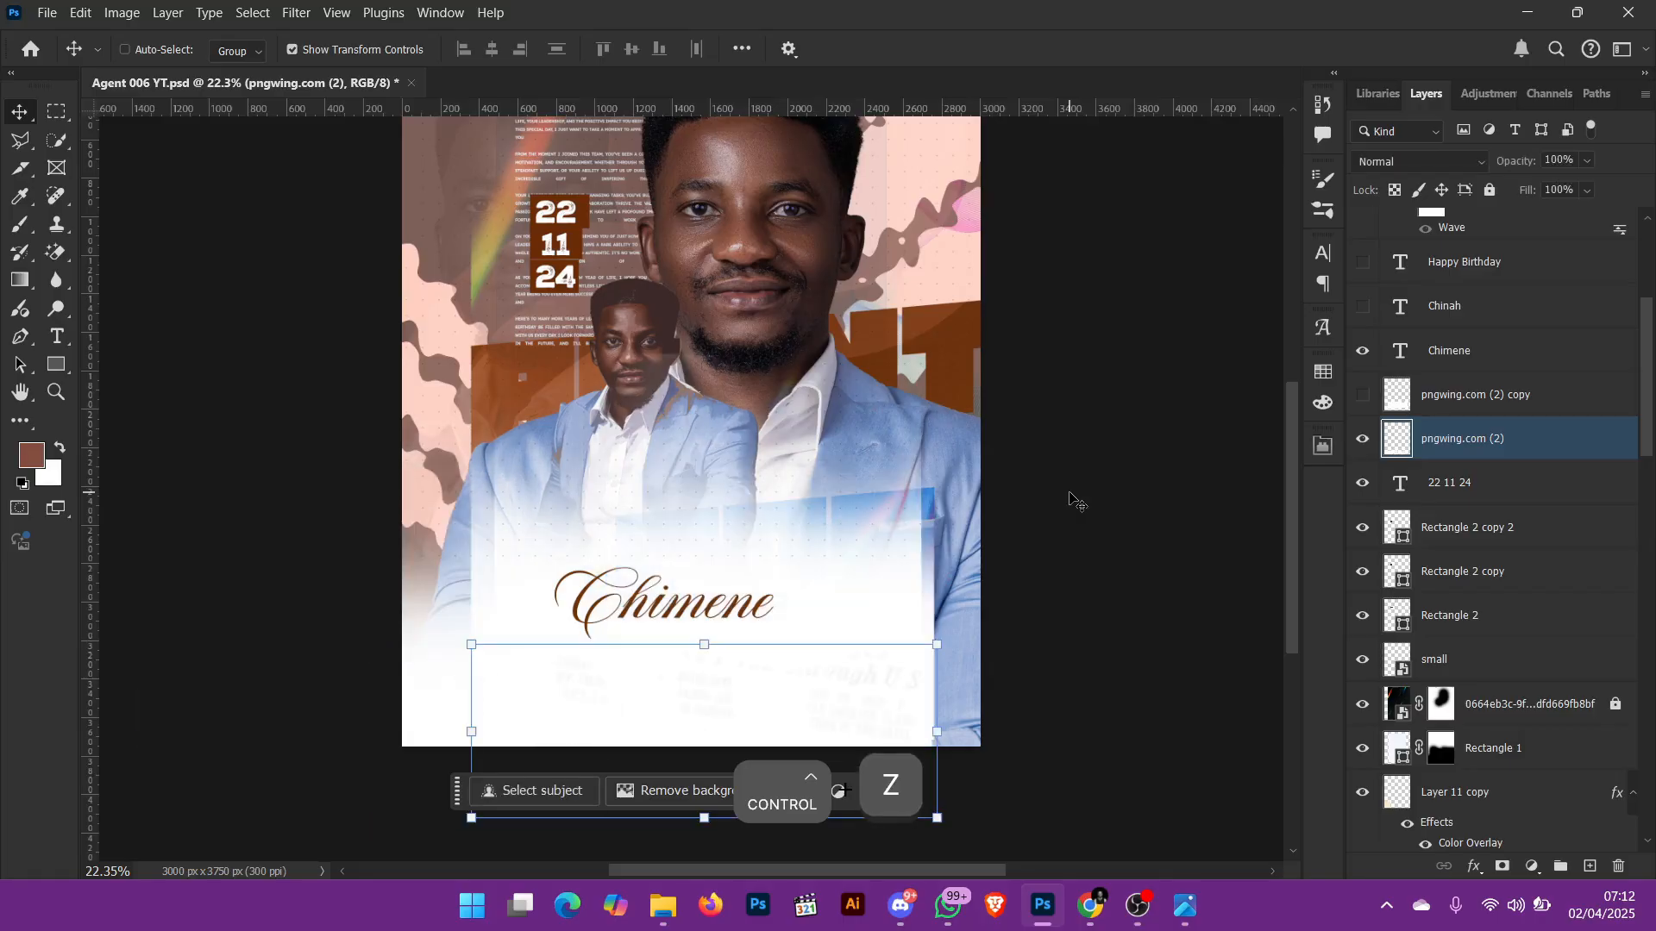
key("ctrl+z")
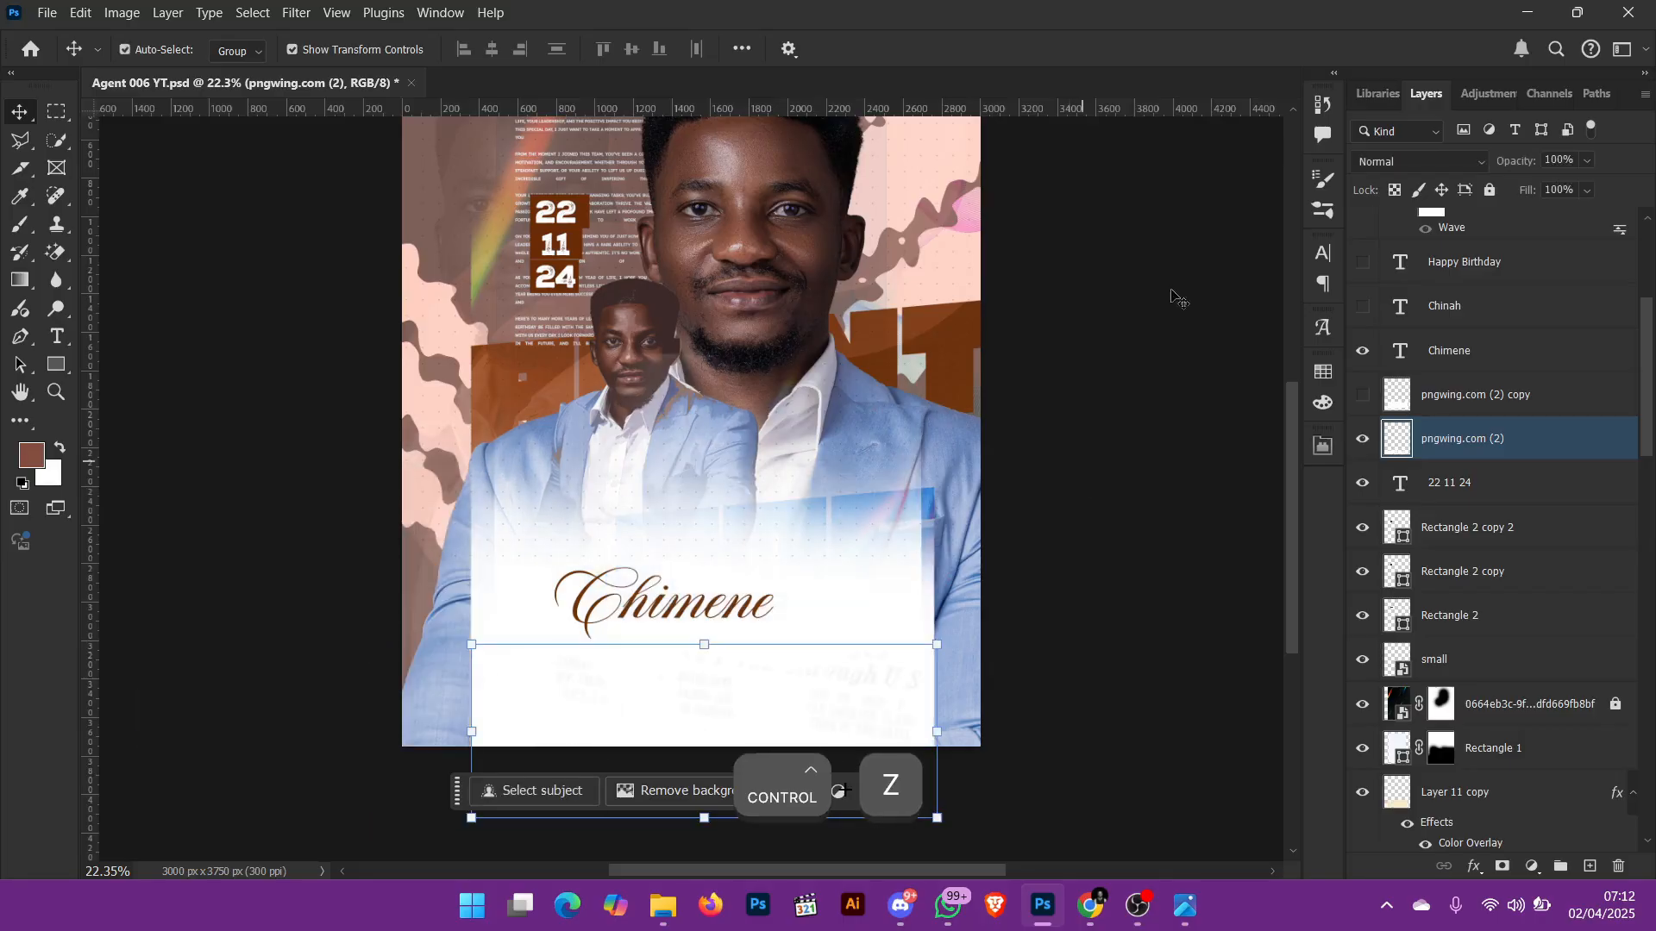
Step: Show the pngwing.com (2) copy layer behind the script name text
left_click(1362, 394)
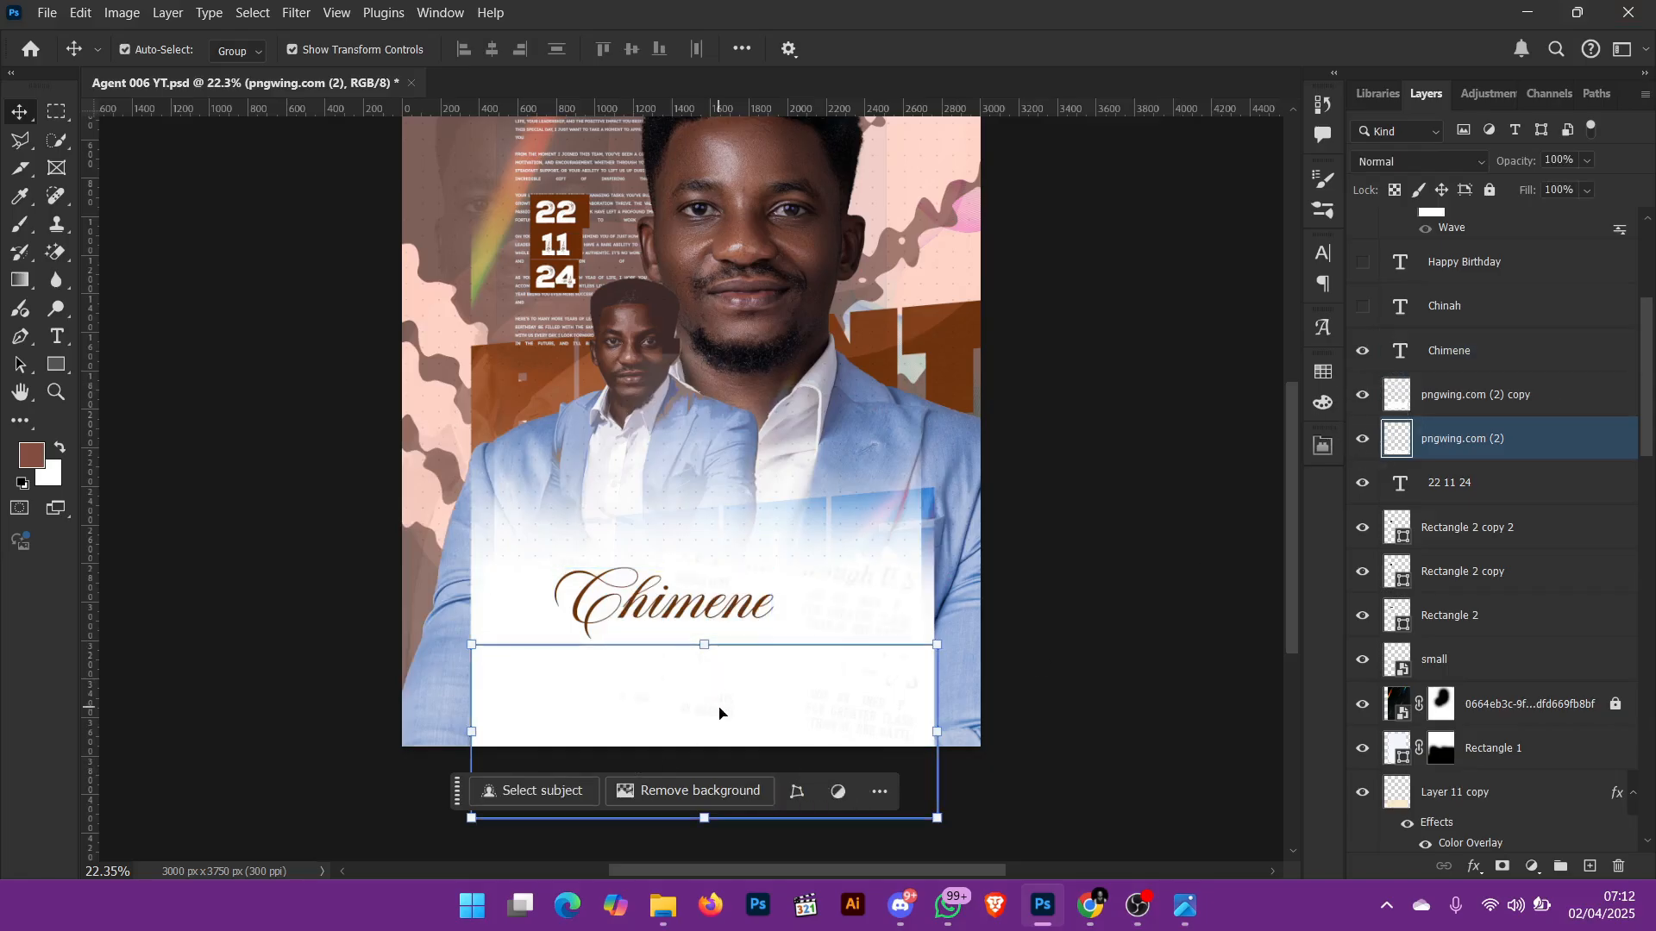
Step: Try nudging the pngwing.com (2) copy torn-paper layer upward over the suits behind the script name, and undo the move
left_click(770, 702)
left_click(881, 590)
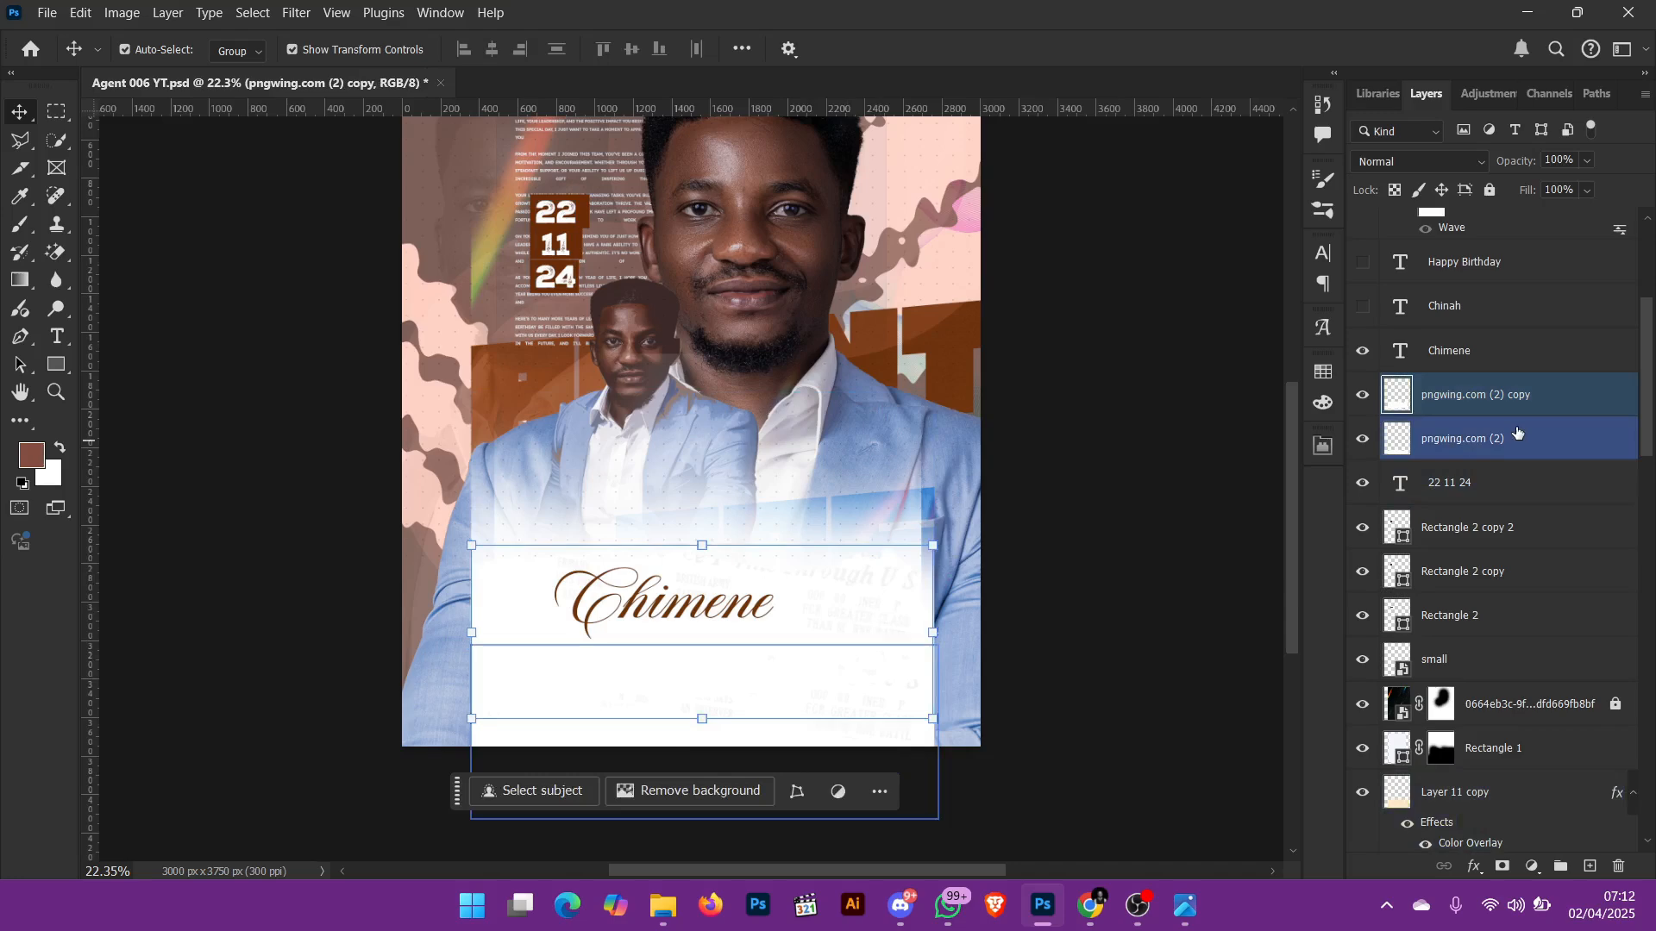
key("shift+Up")
key("shift+Up")
key("shift+Up")
key("shift+Up")
key("shift+Up")
key("shift+Up")
key("shift+Up")
key("shift+Up")
key("shift+Up")
key("shift+Up")
key("shift+Up")
key("shift+Up")
key("shift+Up")
key("shift+Up")
key("shift+Up")
key("shift+Up")
key("shift+Up")
key("shift+Up")
key("shift+Up")
key("shift+Up")
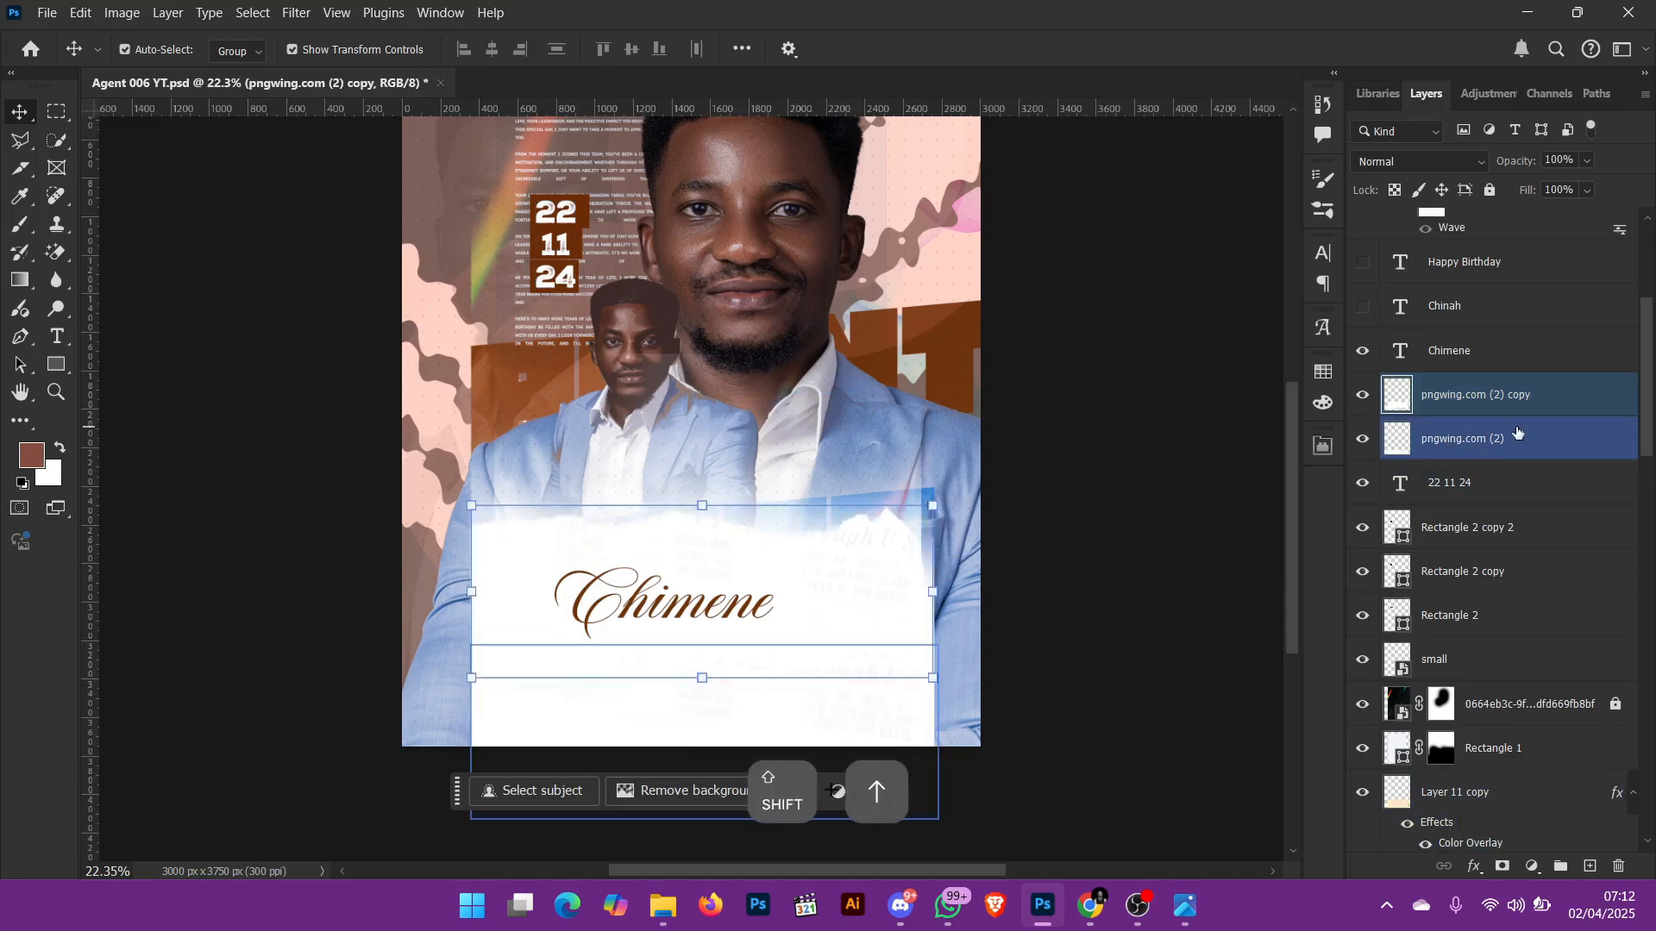
key("shift+Up")
key("shift+Up")
key("shift+Up")
key("shift+Up")
key("shift+Up")
key("shift+Up")
key("shift+Up")
key("shift+Up")
key("shift+Up")
key("shift+Up")
key("shift+Up")
key("shift+Up")
key("shift+Up")
key("shift+Up")
key("shift+Up")
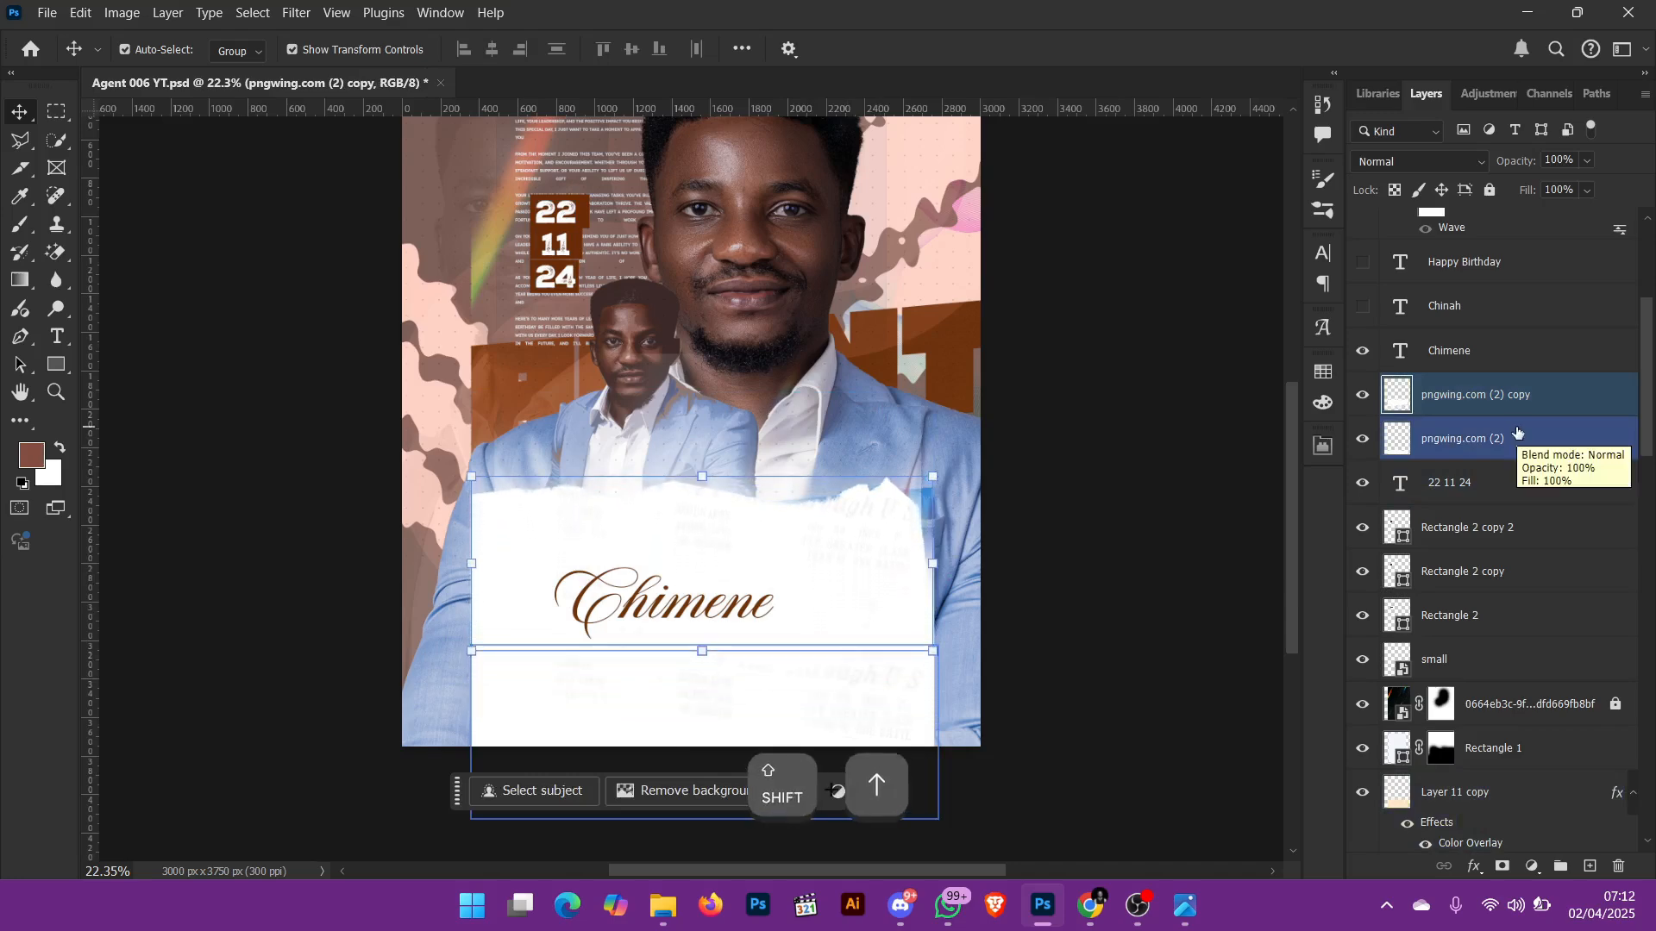
left_click(1184, 526)
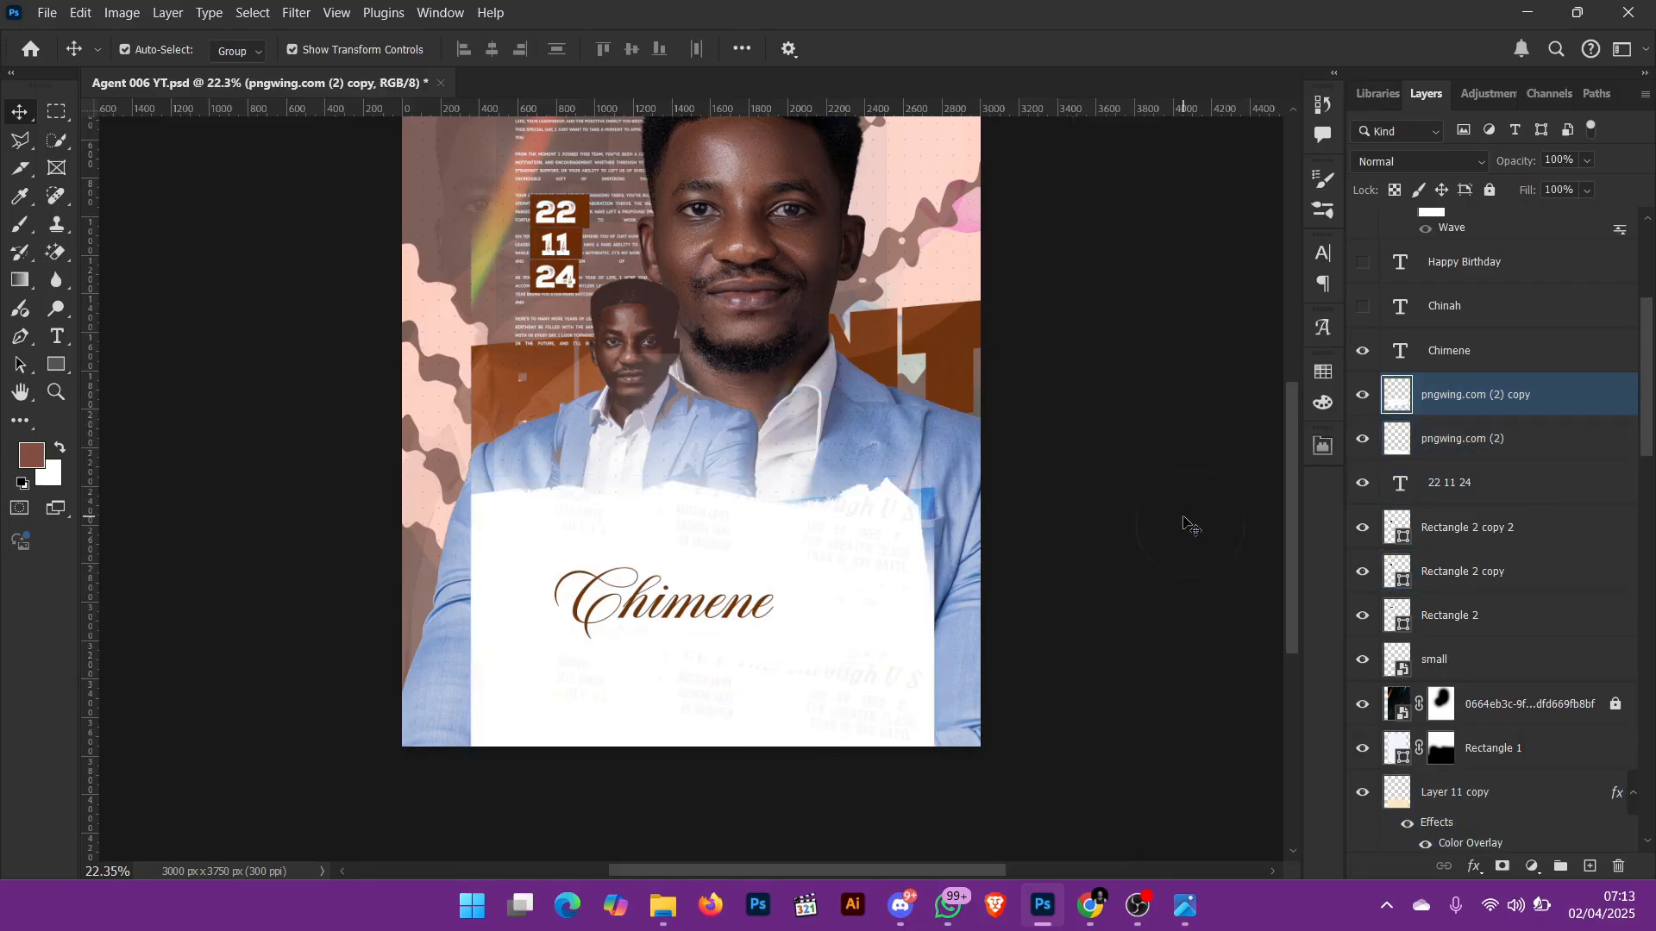
key("ctrl+z")
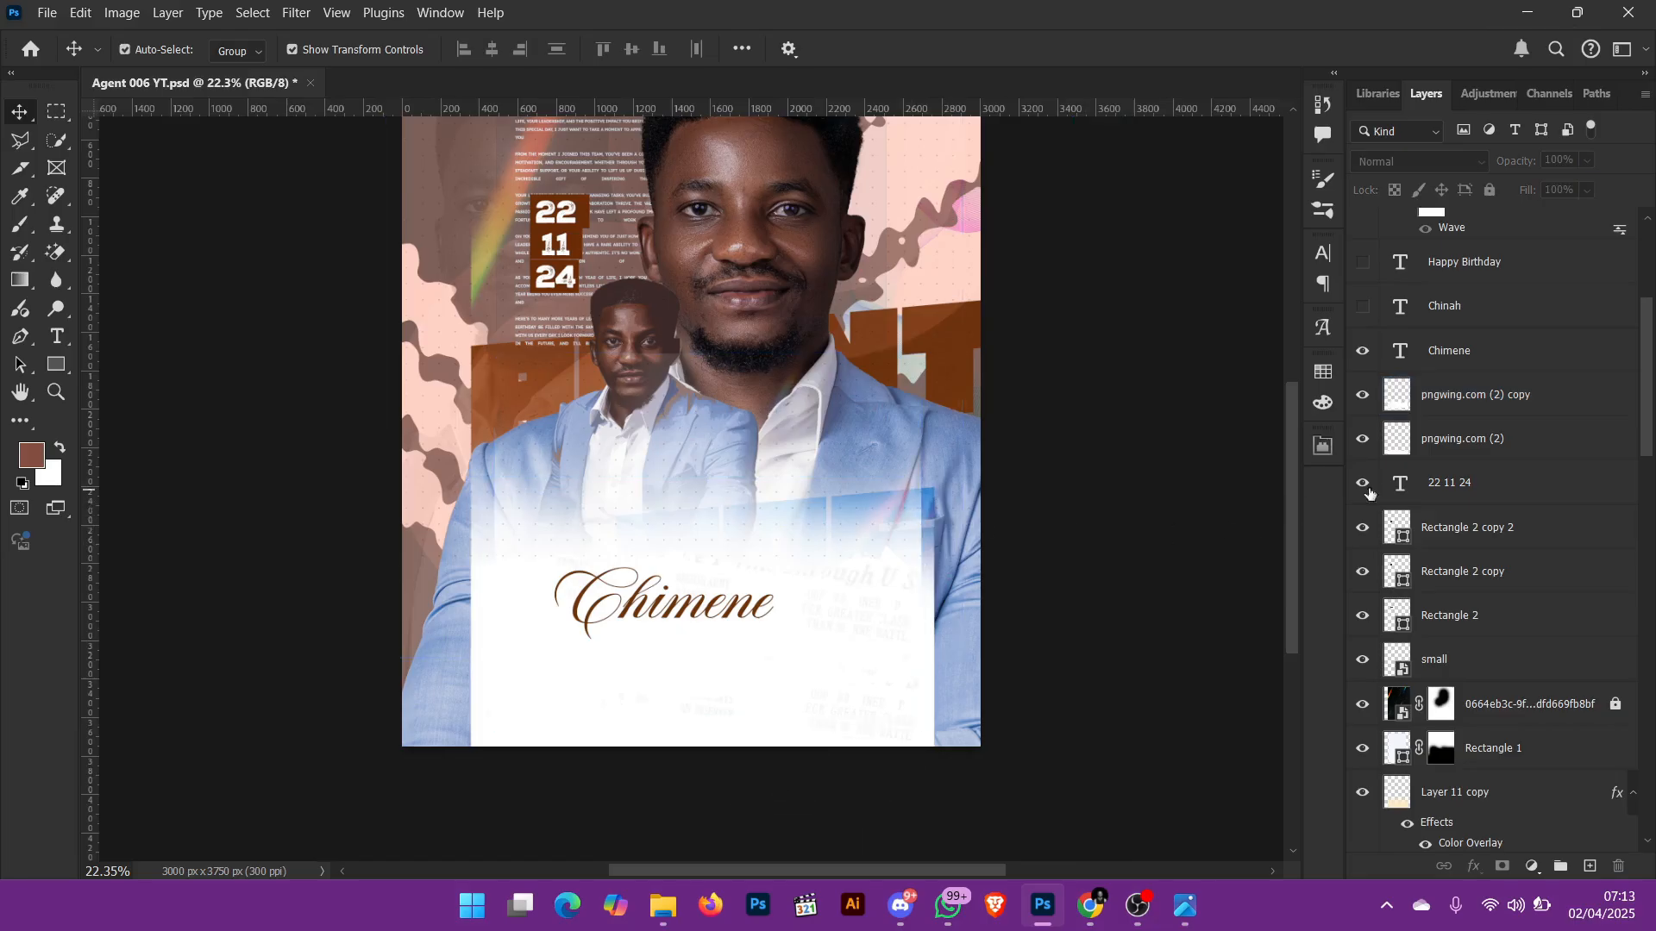
Step: Open the brown script name text for editing and examine the font choices for it
scroll(1423, 405, "up", 1)
left_click(1431, 396)
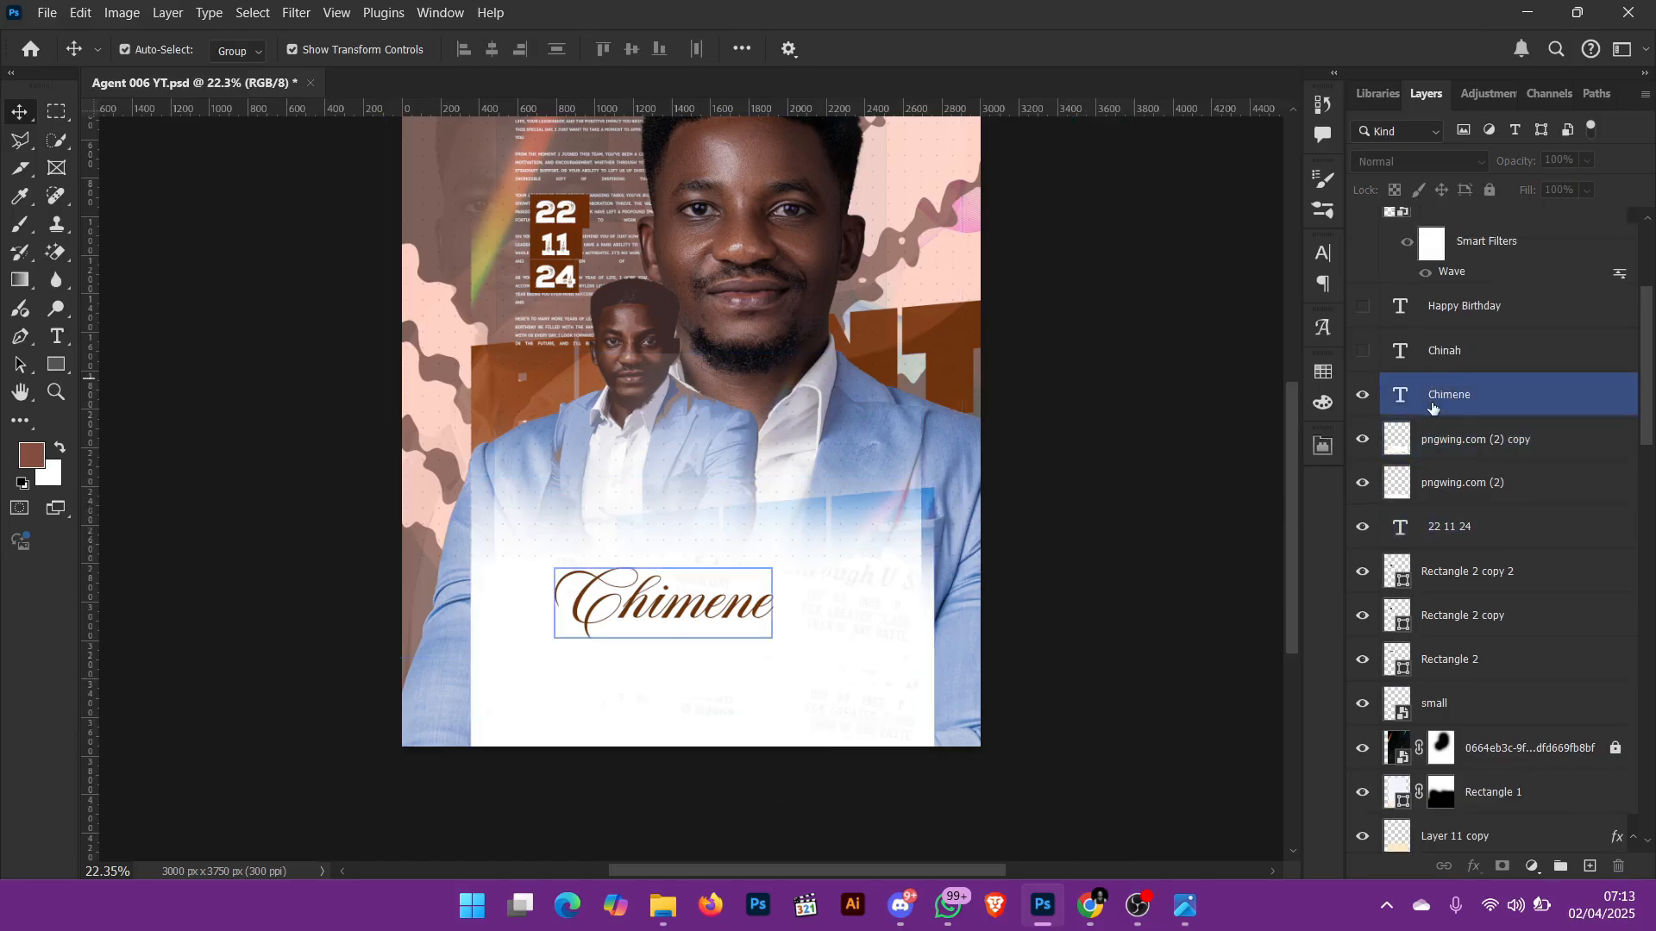
left_click(689, 609)
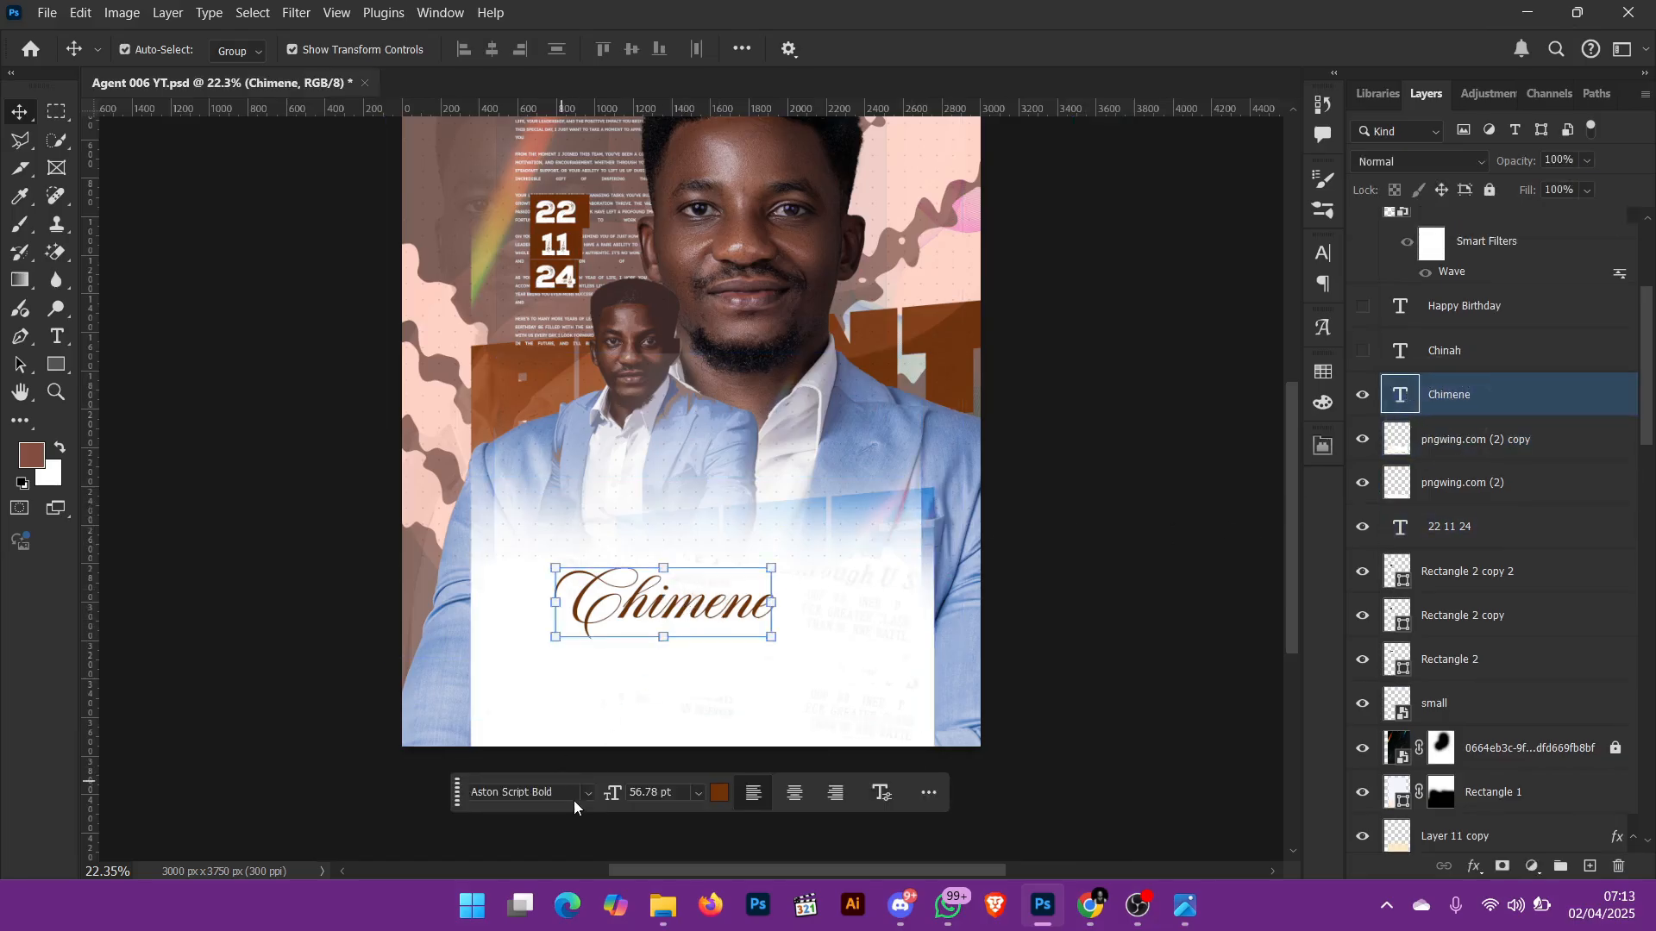
double_click(681, 604)
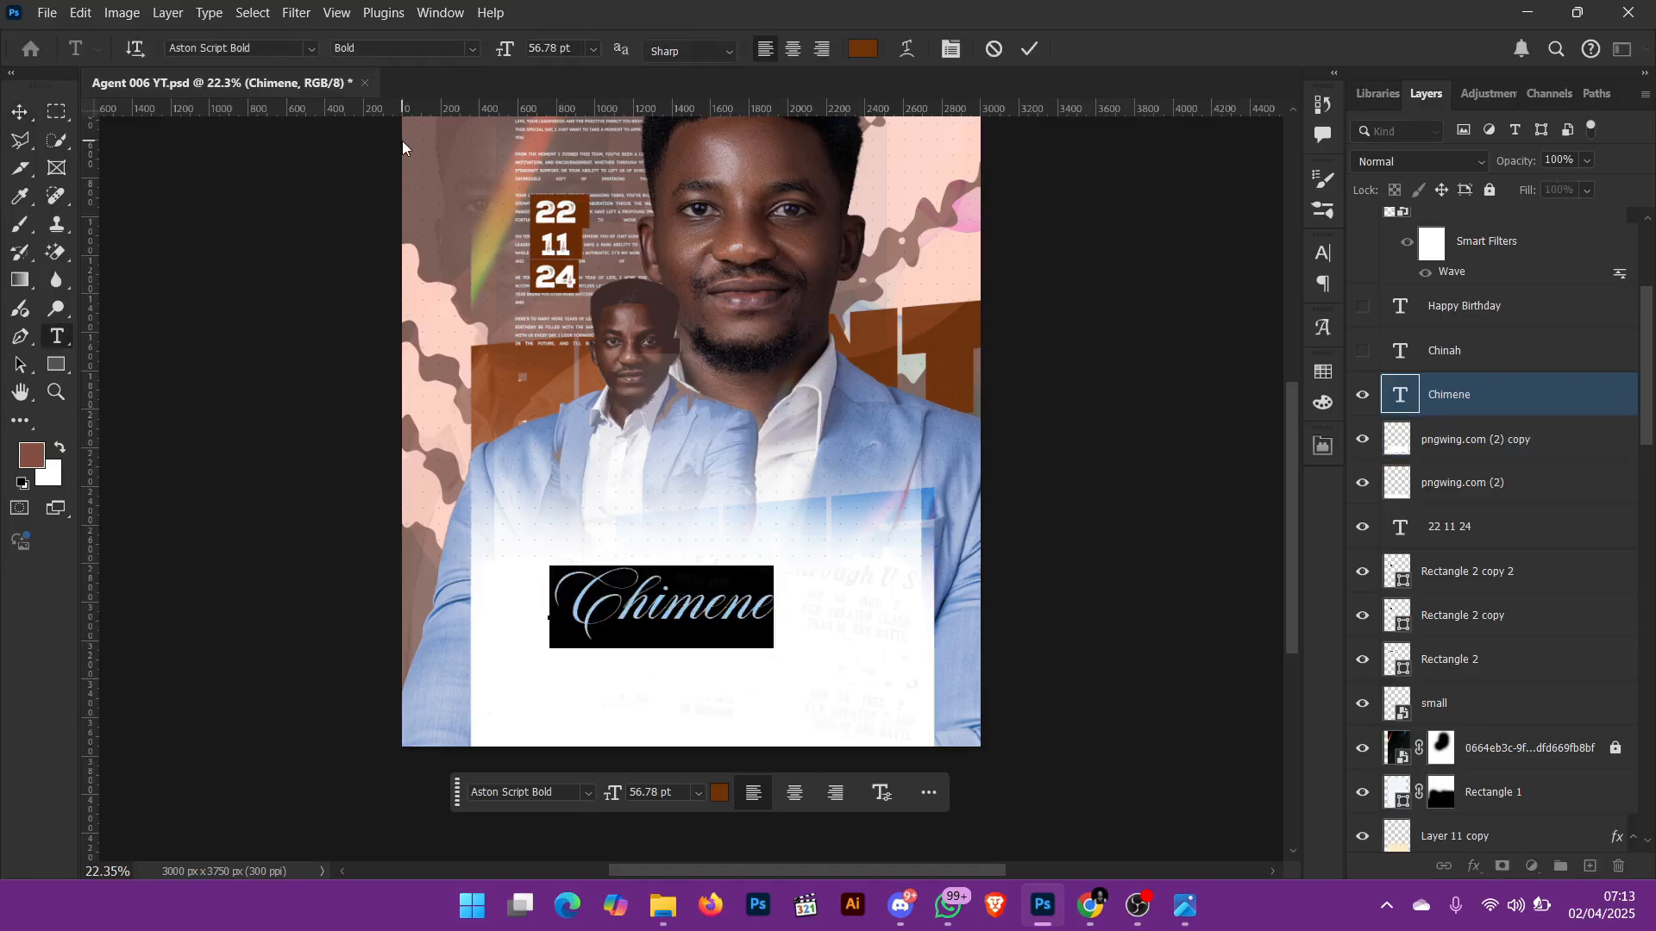
left_click(312, 49)
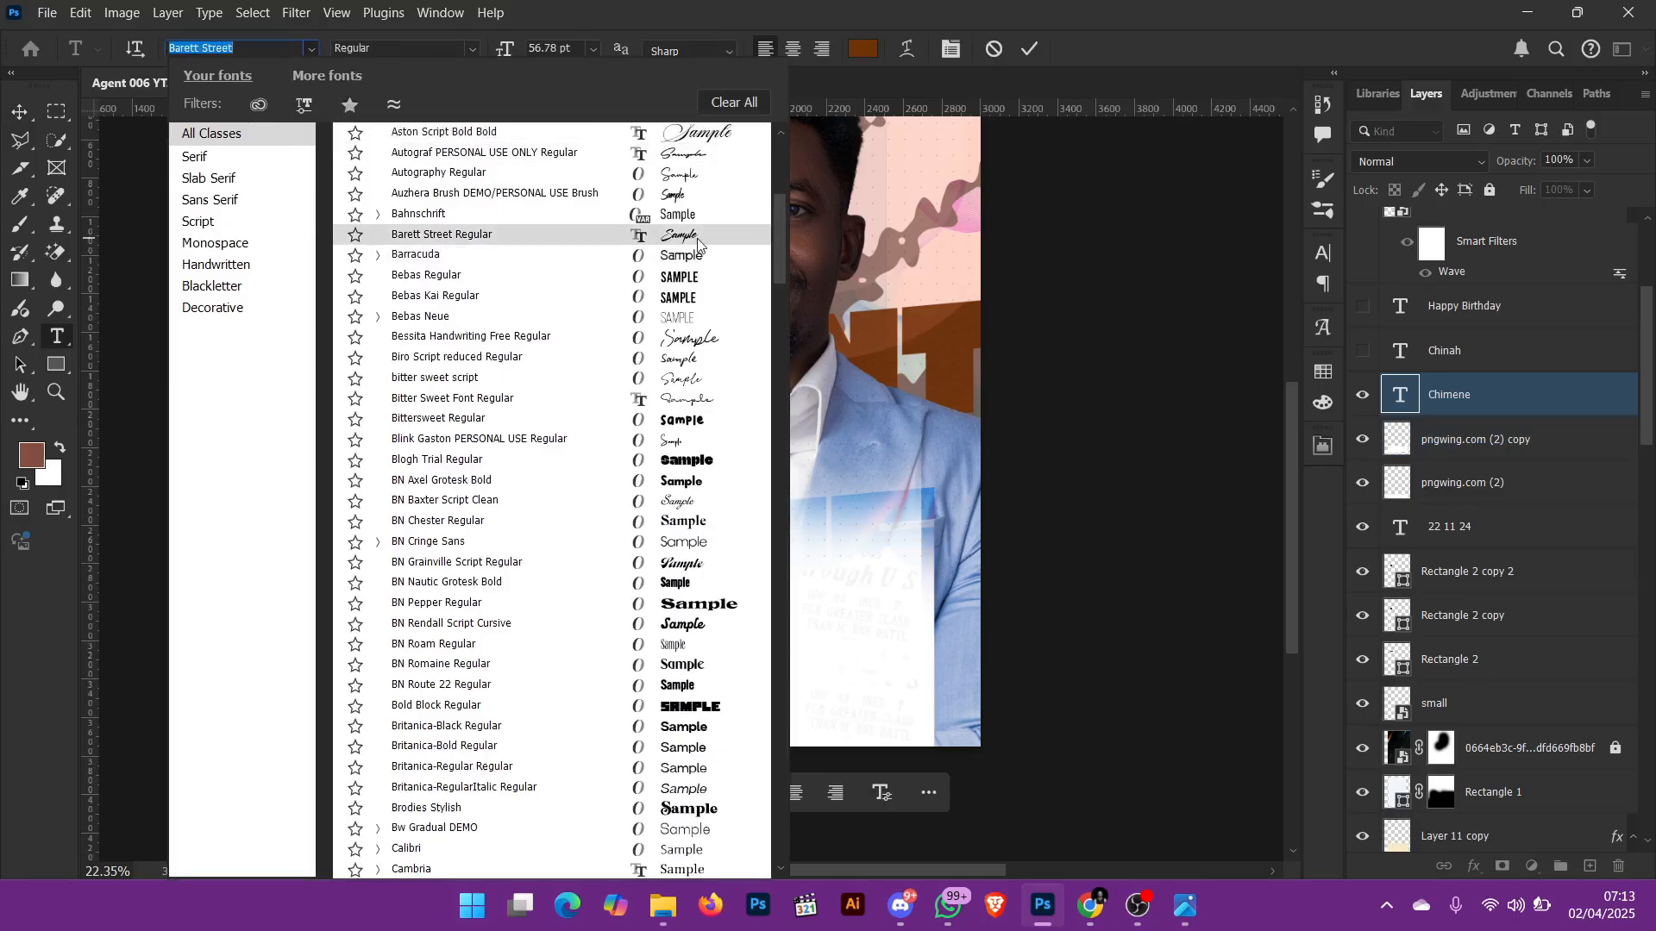
left_click(1006, 52)
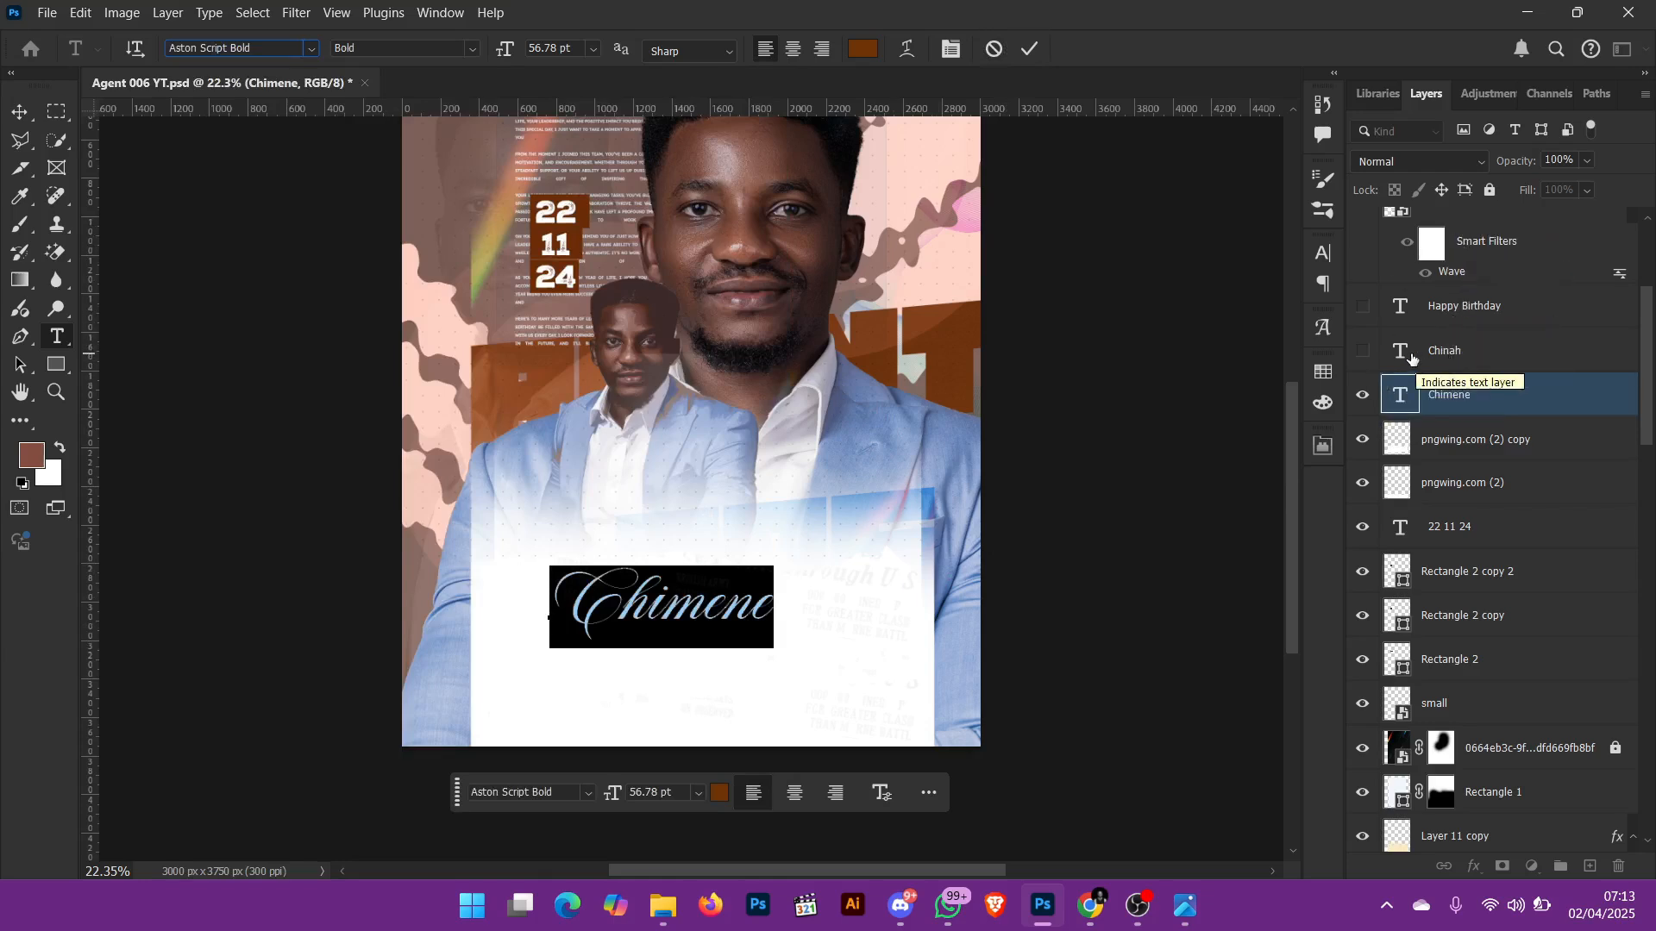
Step: Show the grey script name text layer below the brown script name and select it
left_click(1362, 357)
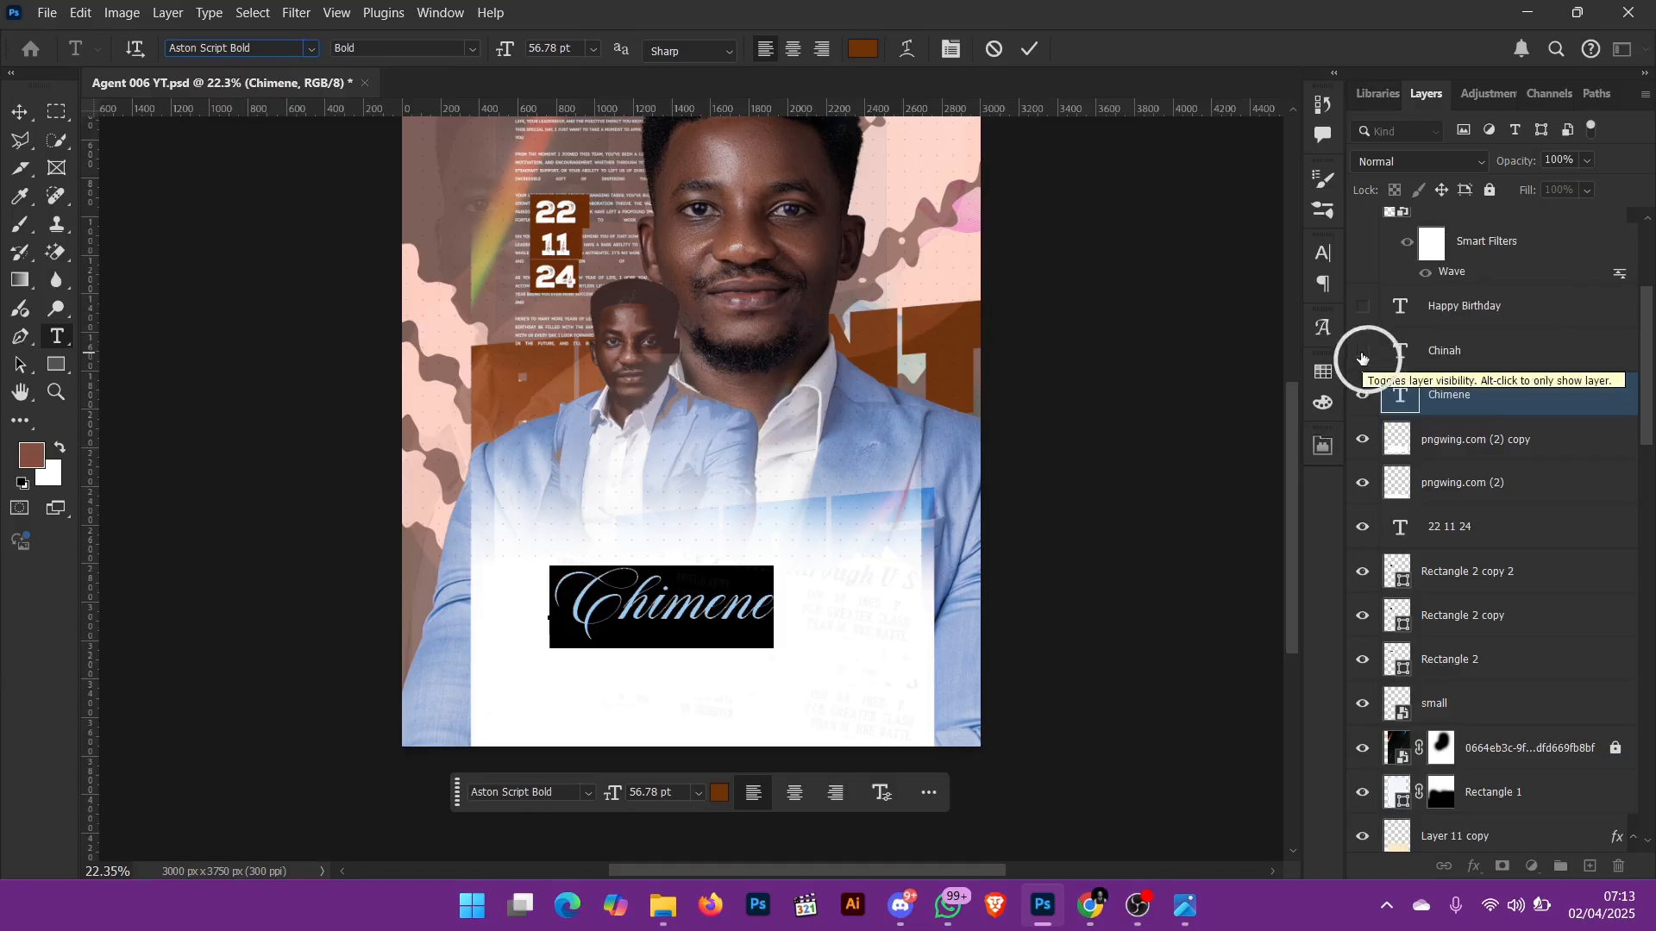
key("v")
left_click(829, 662)
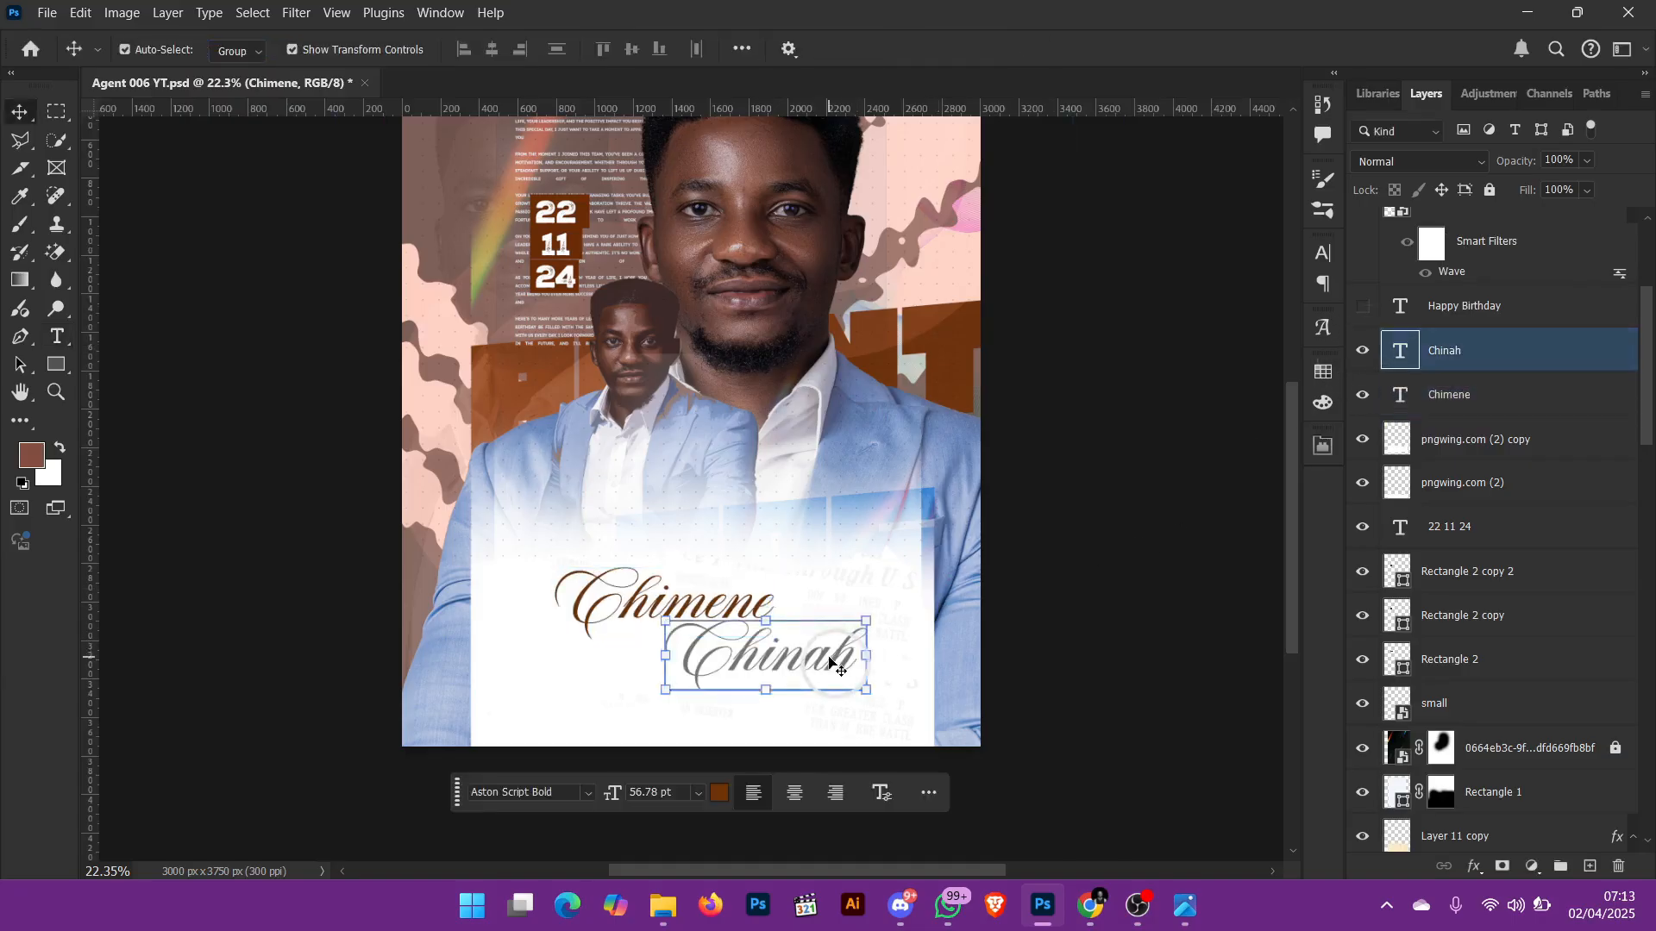
left_click(729, 603, "shift")
left_click_drag(677, 600, 1030, 64)
left_click(1038, 43)
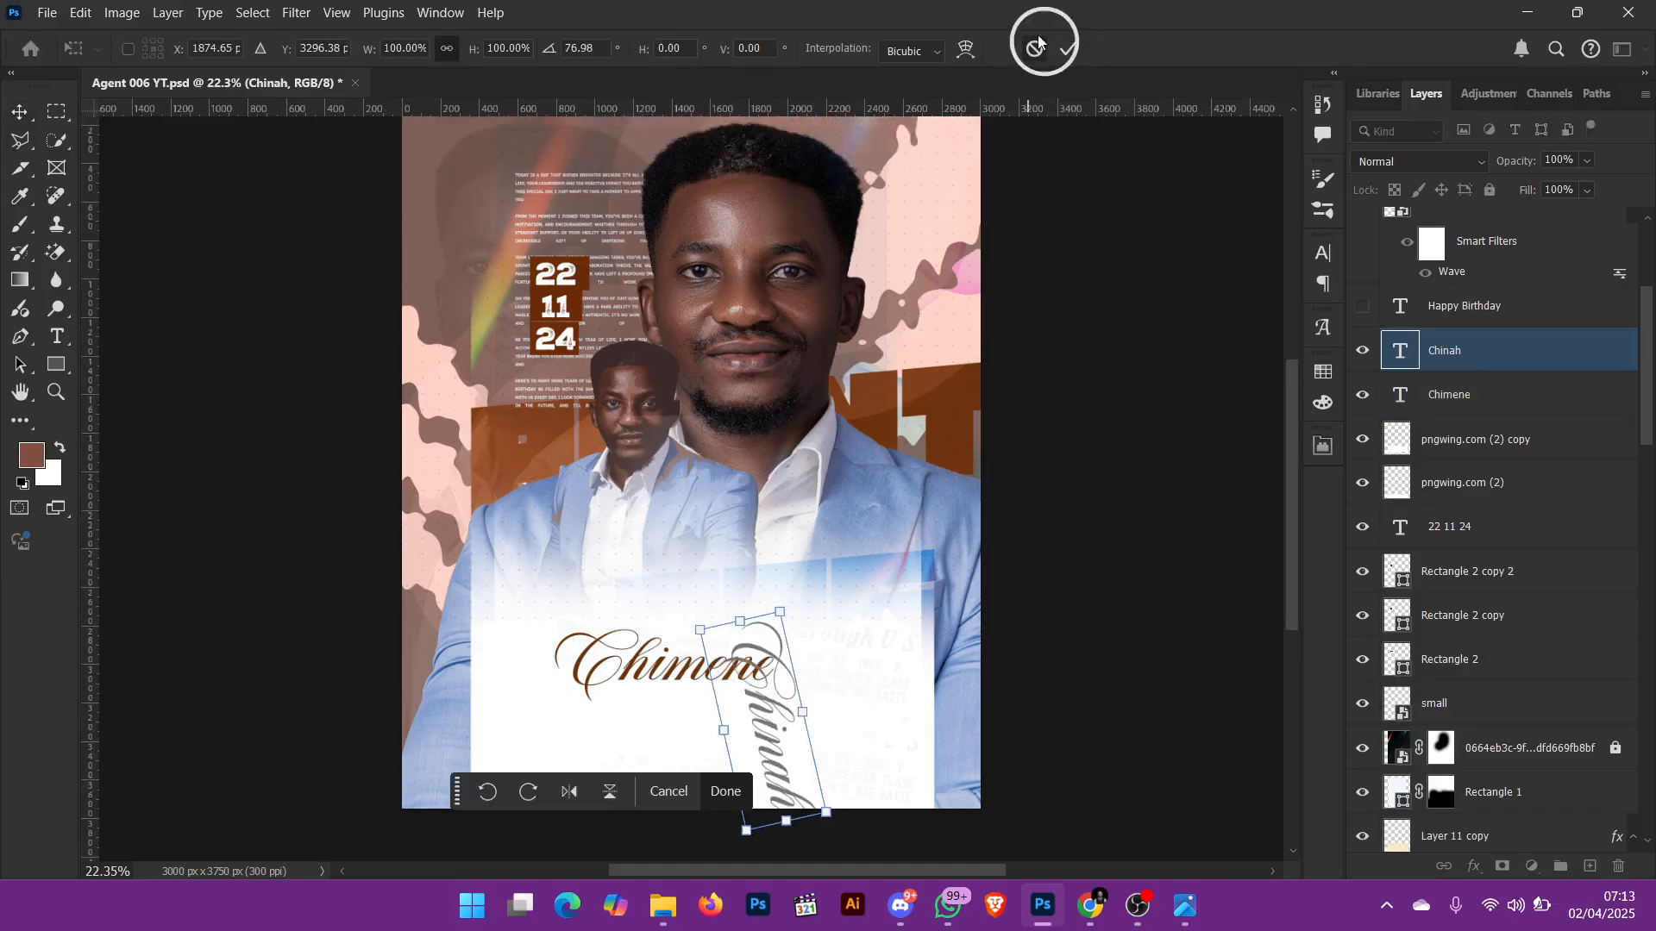
Step: Show the Happy Birthday text layer beside the two script names and select it for inspection
left_click(1362, 306)
left_click(1198, 674)
left_click(791, 683)
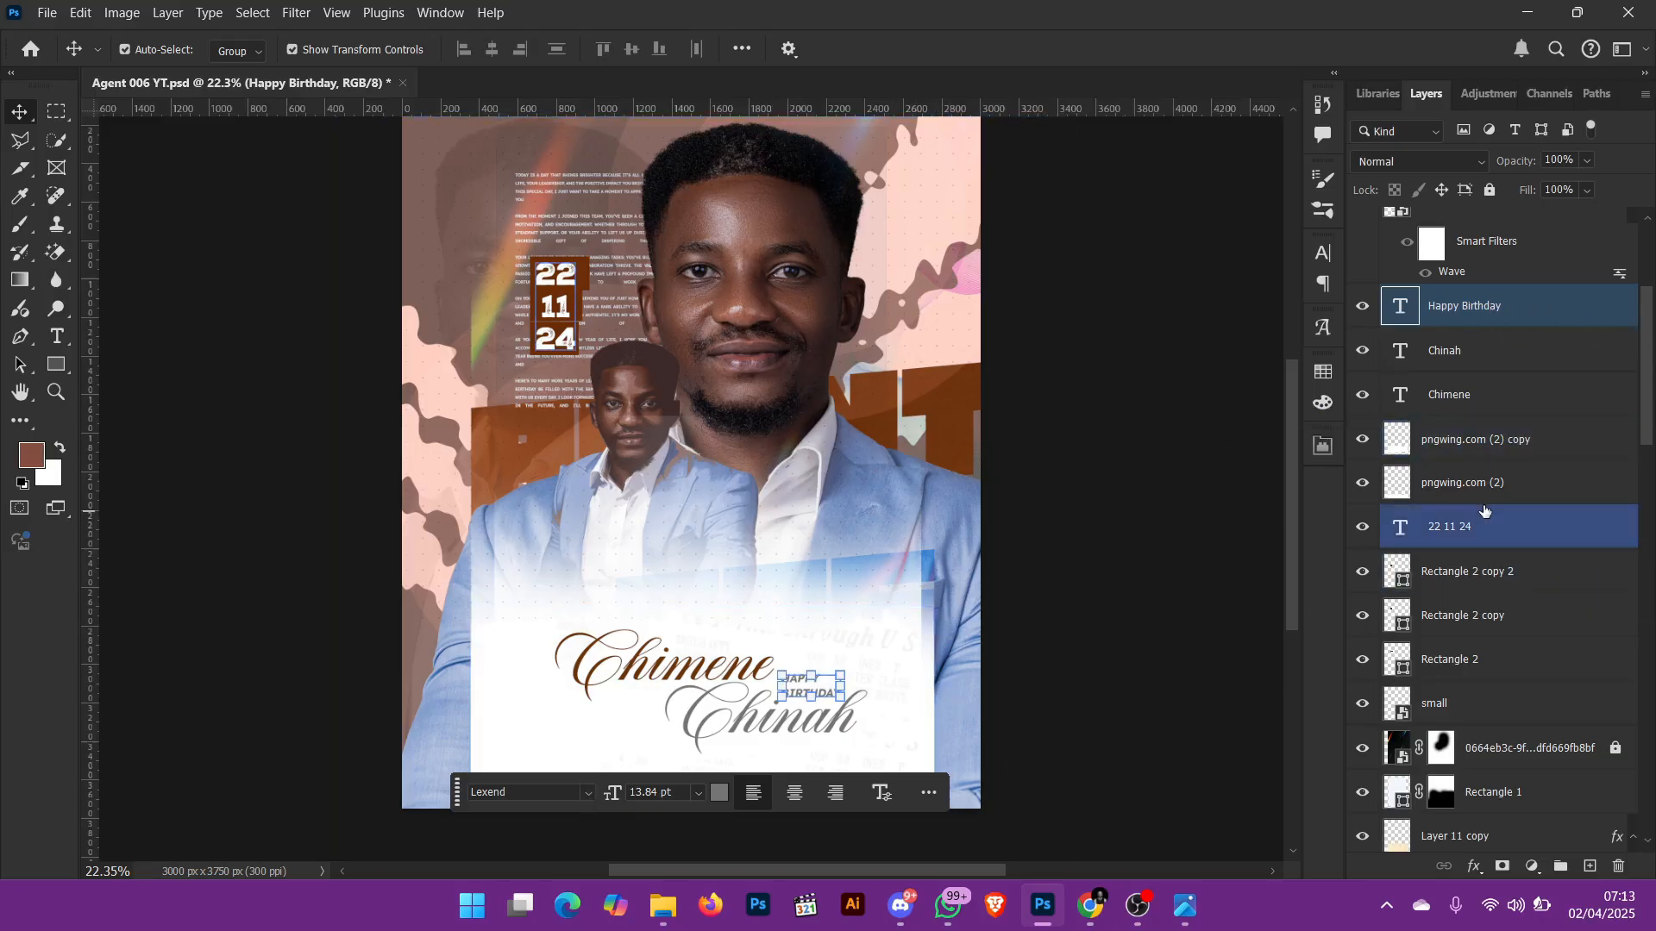
left_click(1120, 658)
Step: Compare the flyer's colours by selecting the brown script name, Agent lettering, top date block and Rectangle 1 in turn
left_click(690, 677)
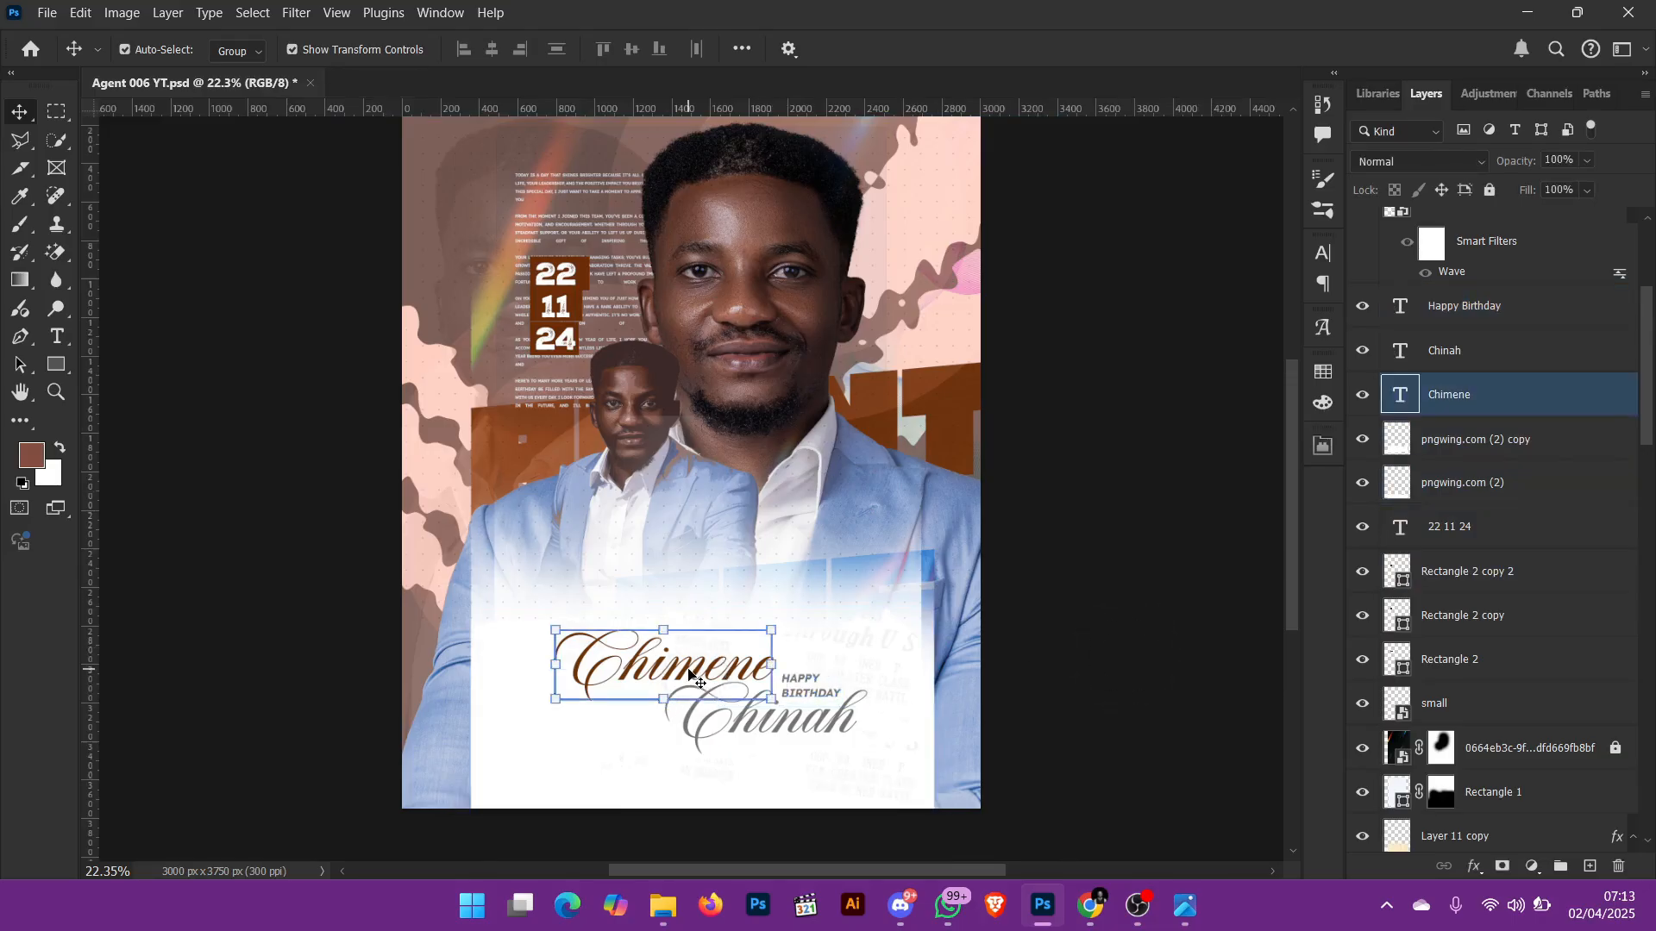
left_click(953, 399)
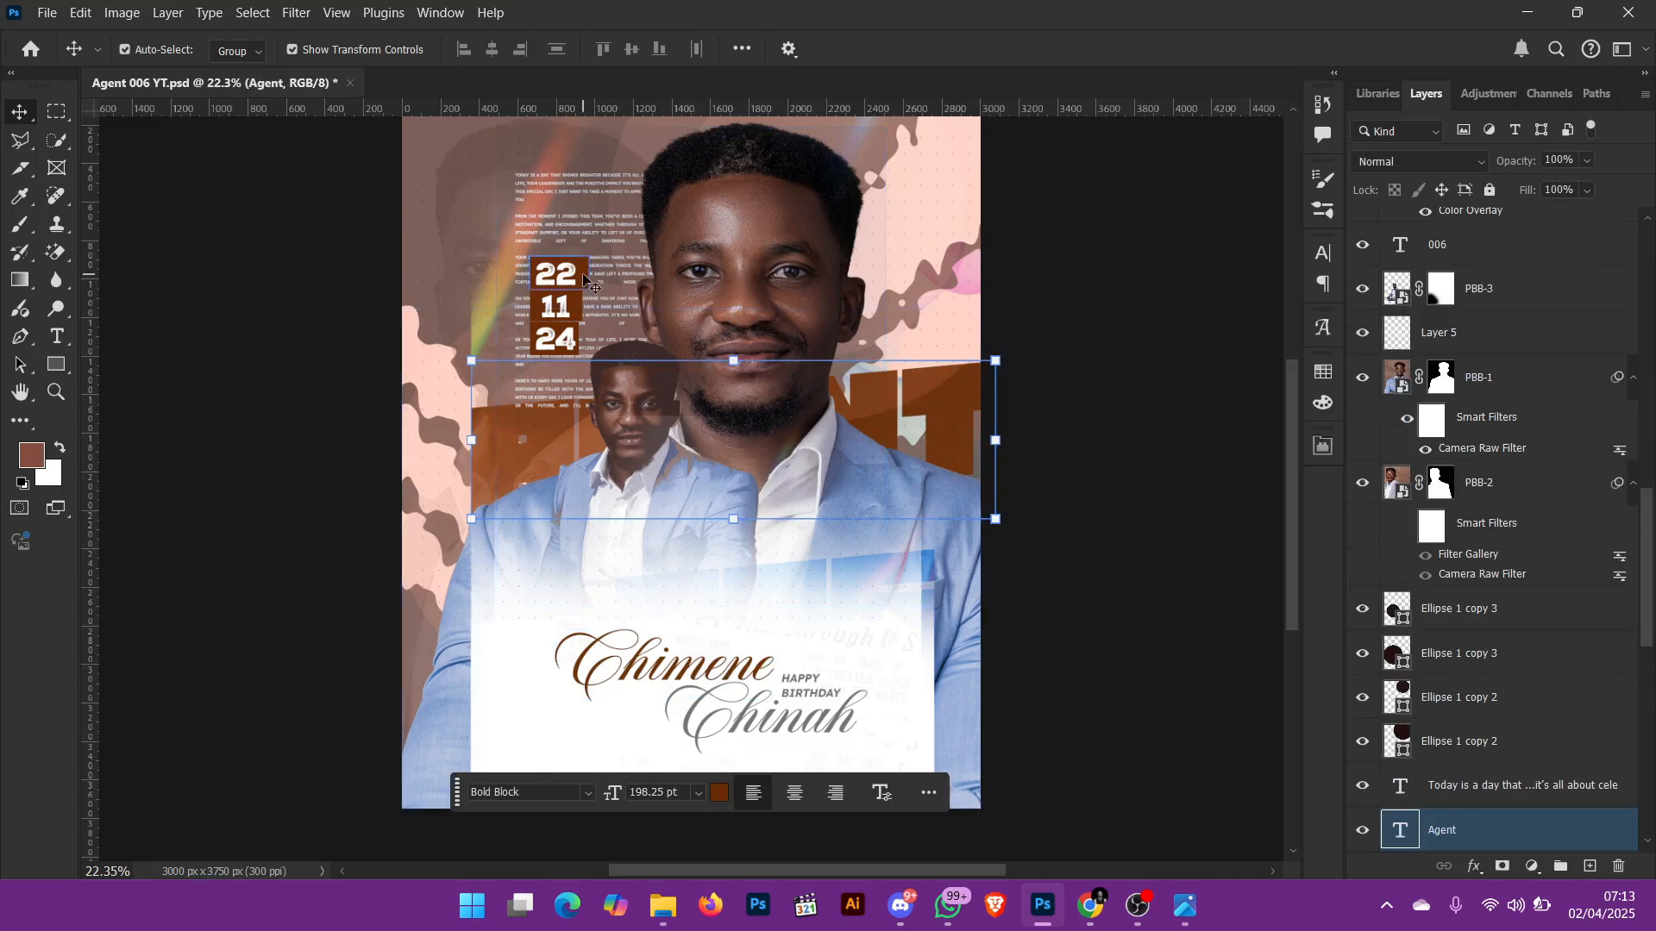
left_click(558, 274)
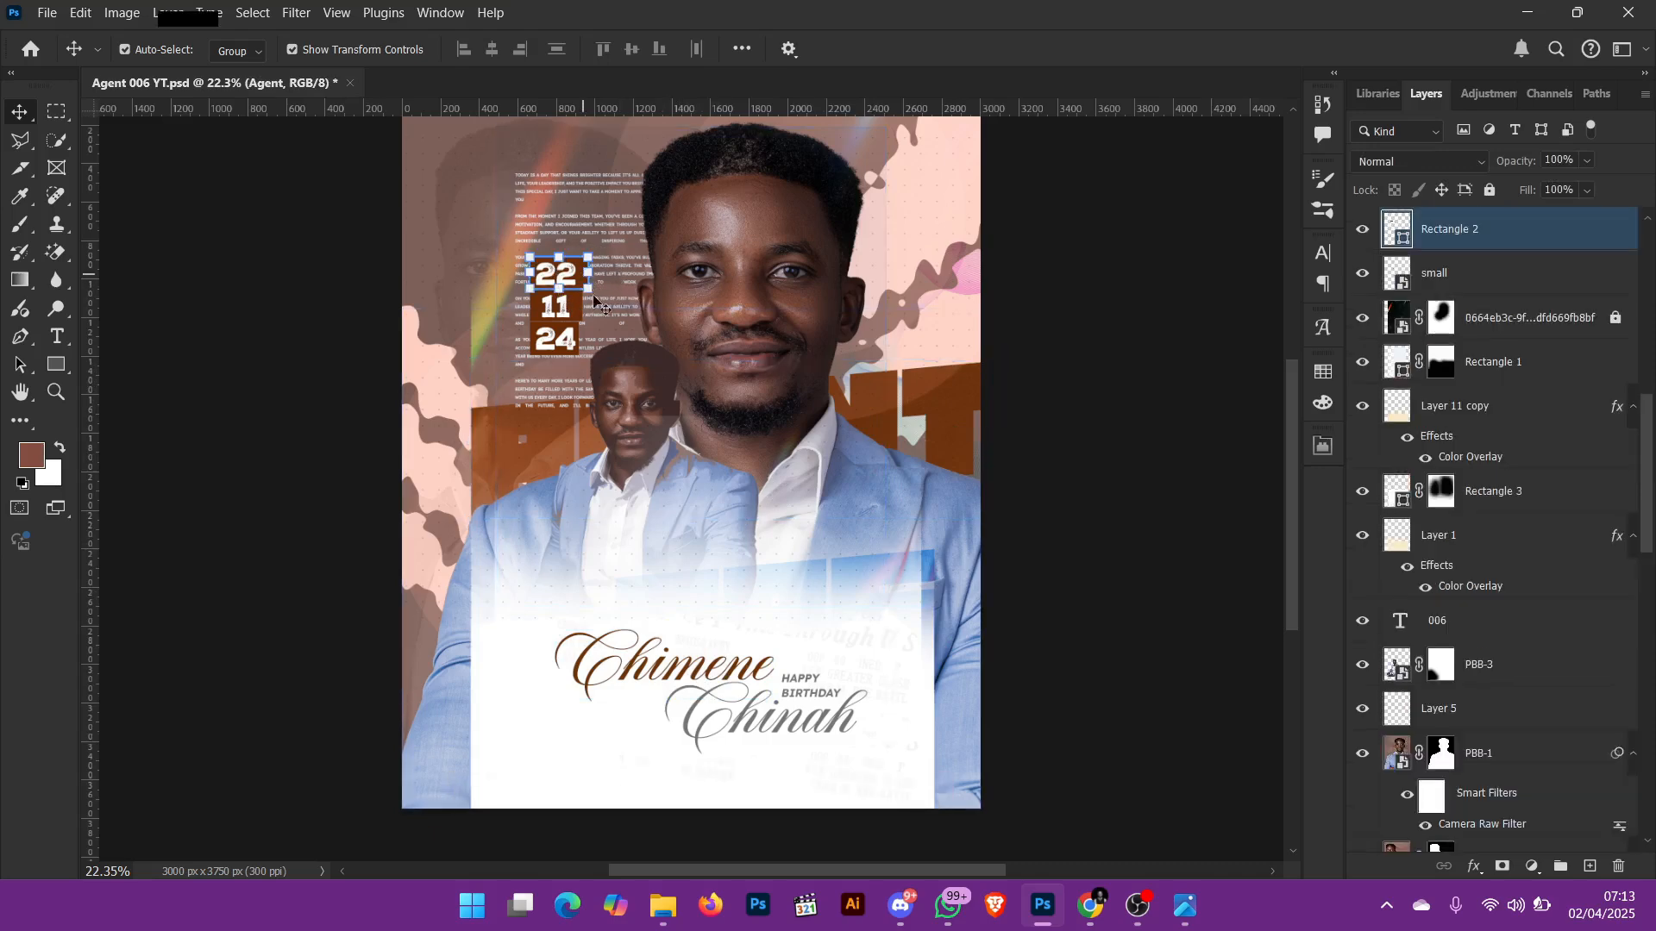
left_click(729, 200)
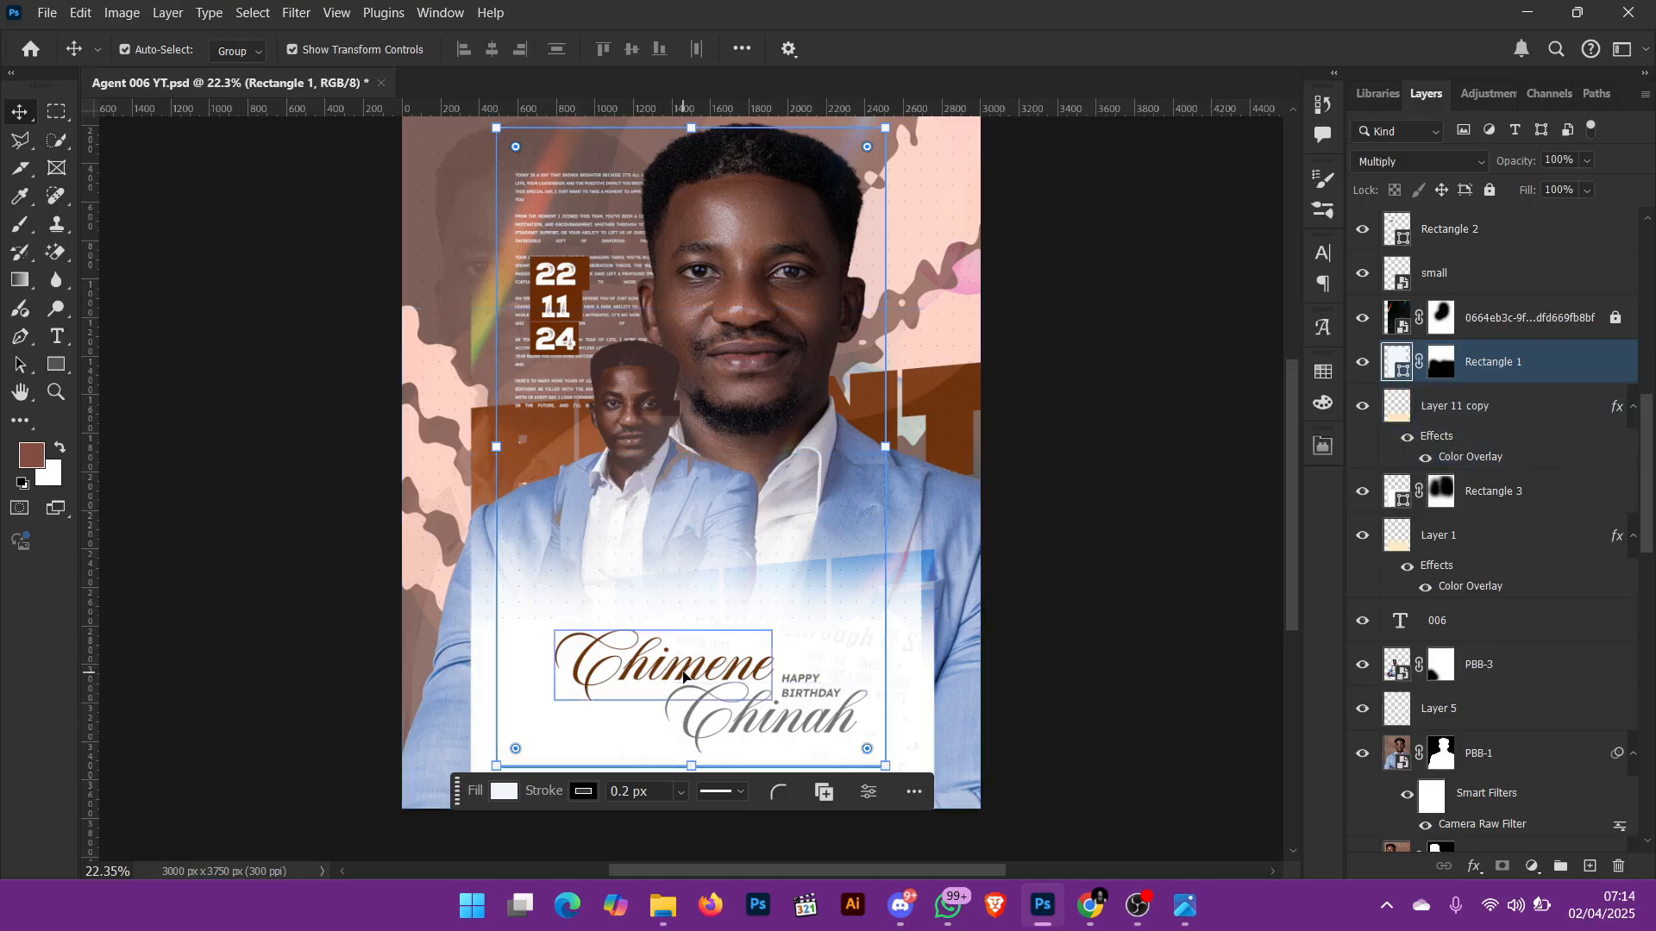
left_click(683, 676)
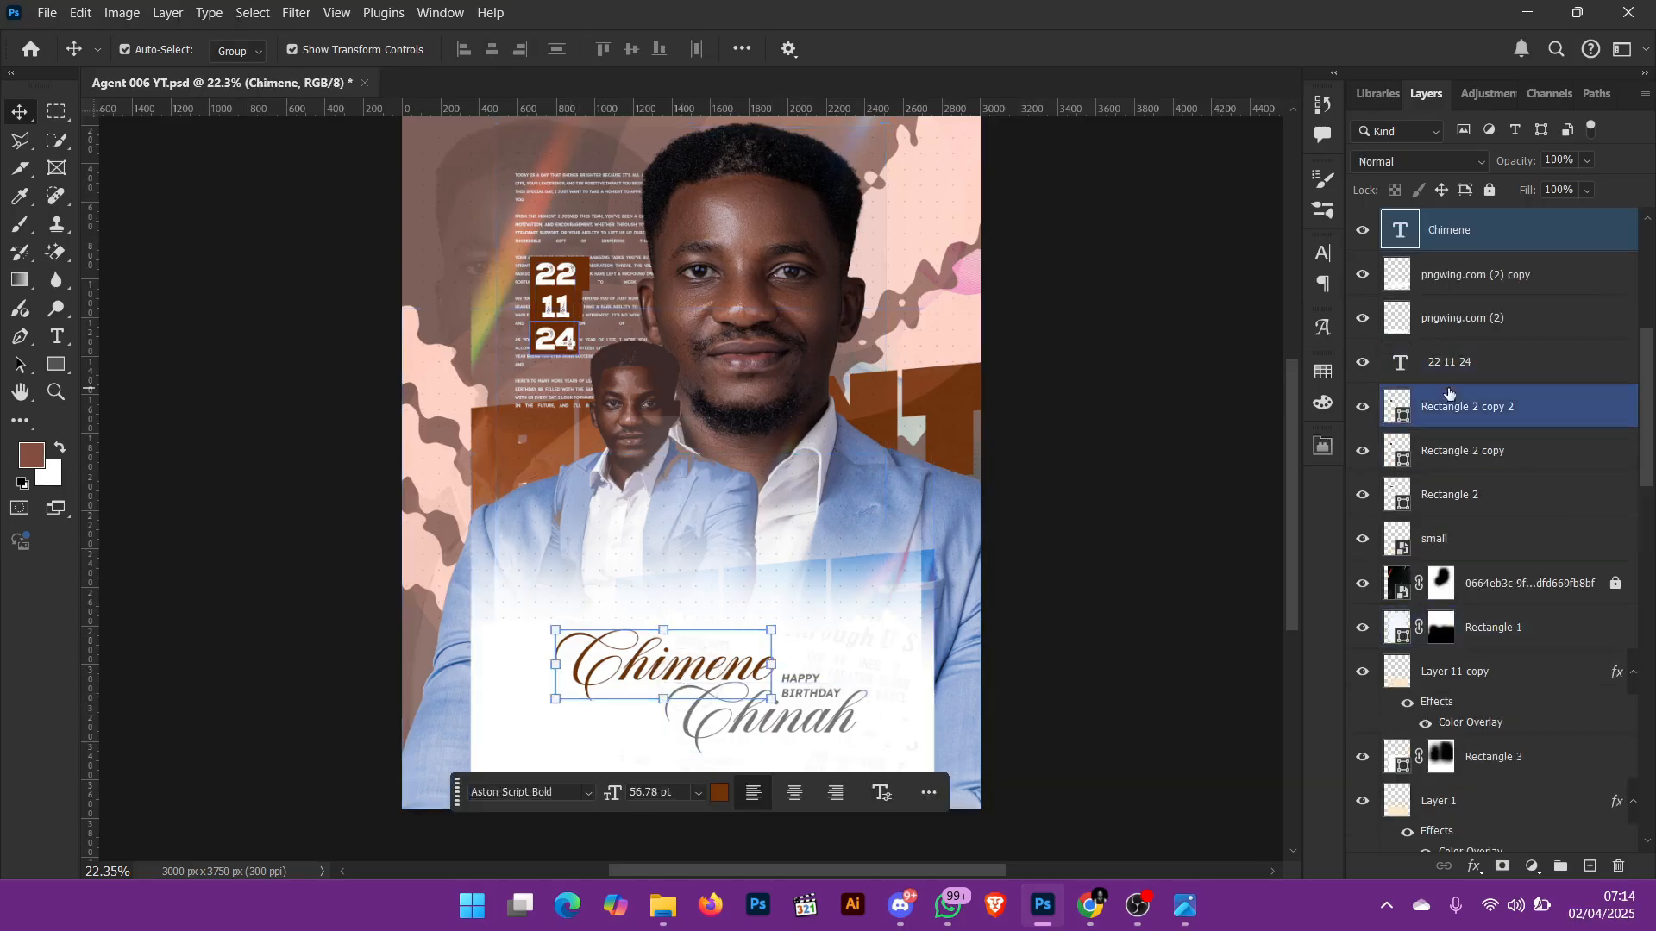
Step: Show the Rectangle 2 copy 3 layer as a wavy strip under the brown script name and select it
scroll(1482, 333, "up", 3)
left_click(1466, 343, "ctrl")
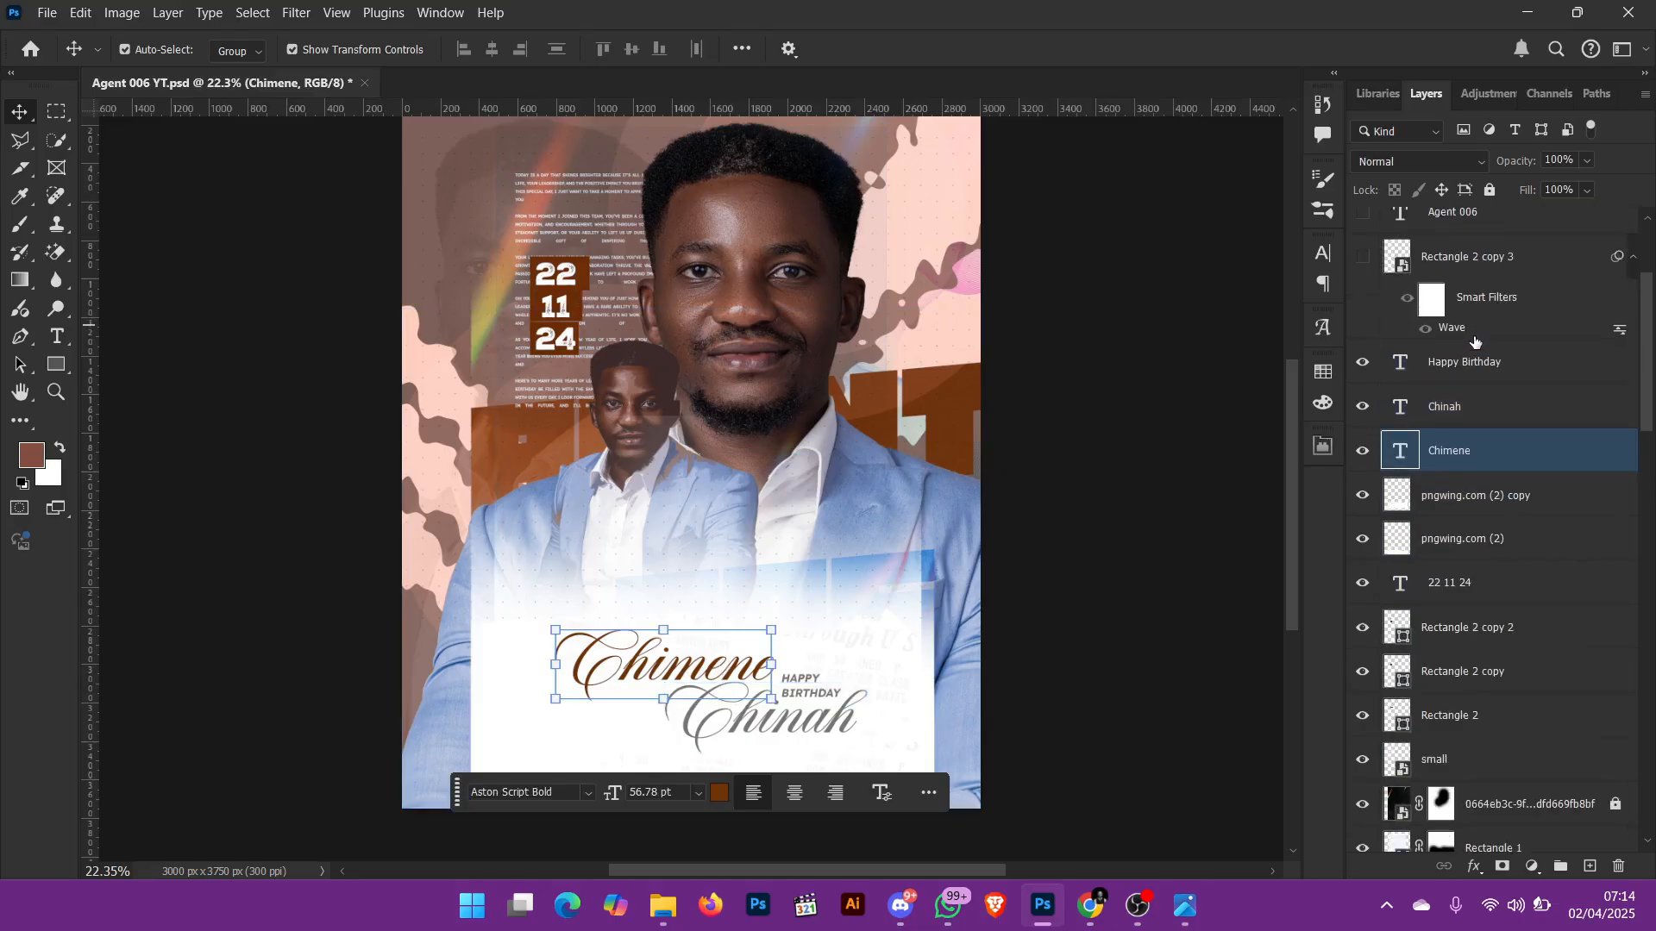
scroll(1462, 345, "up", 3)
left_click(1362, 346)
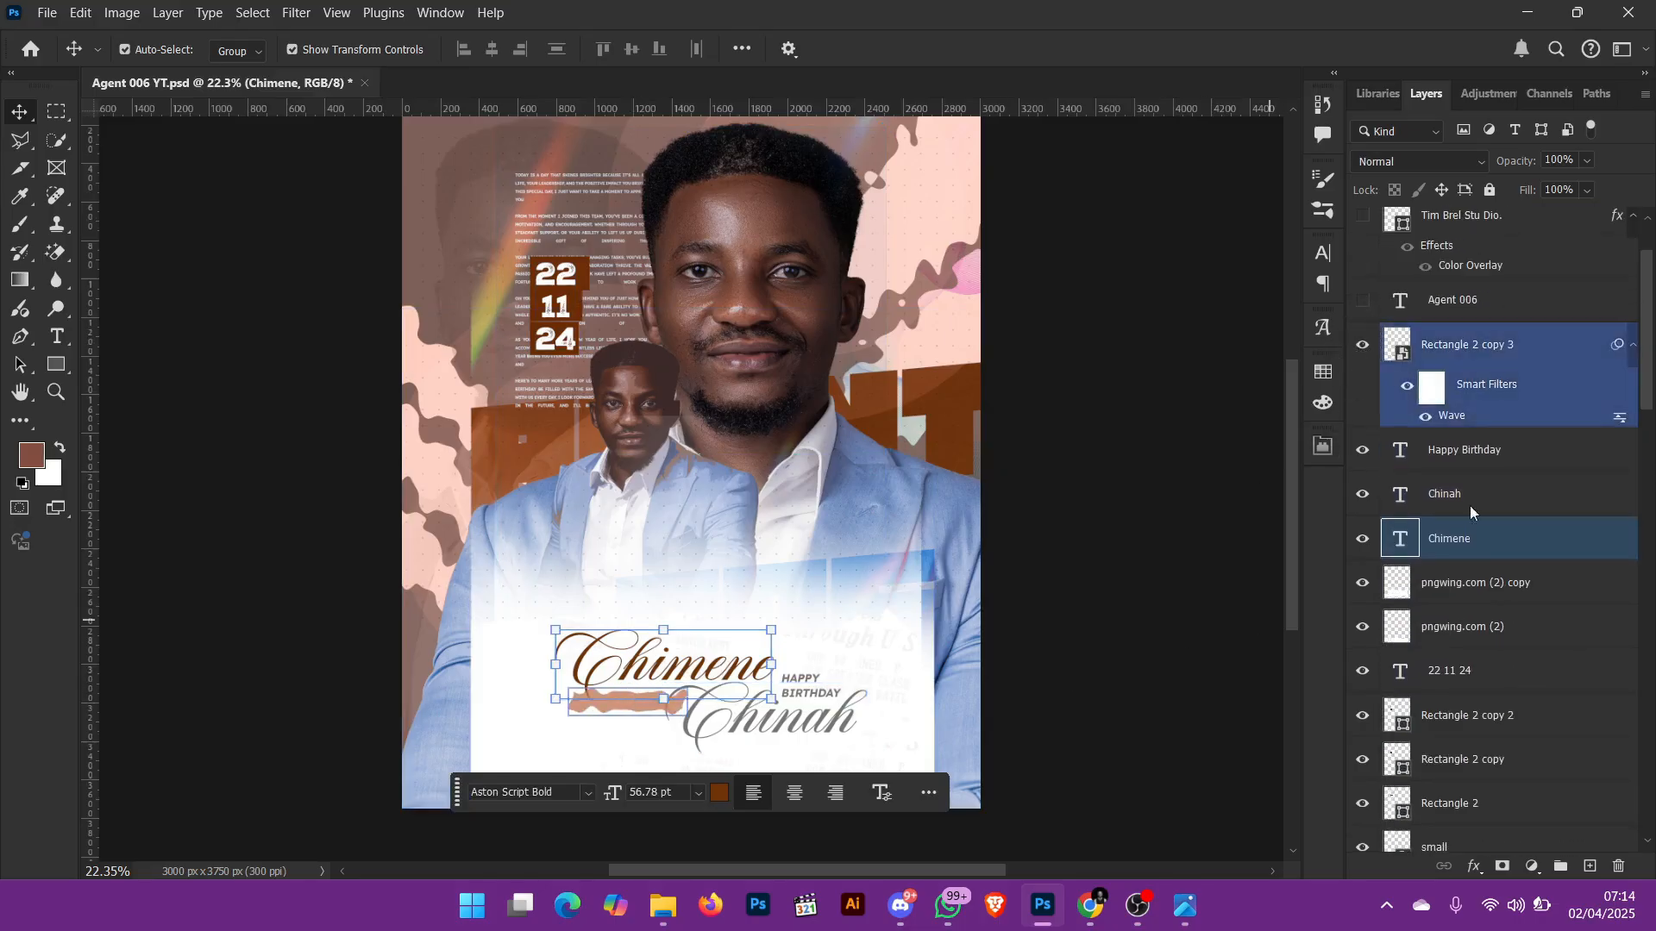
left_click(1552, 370)
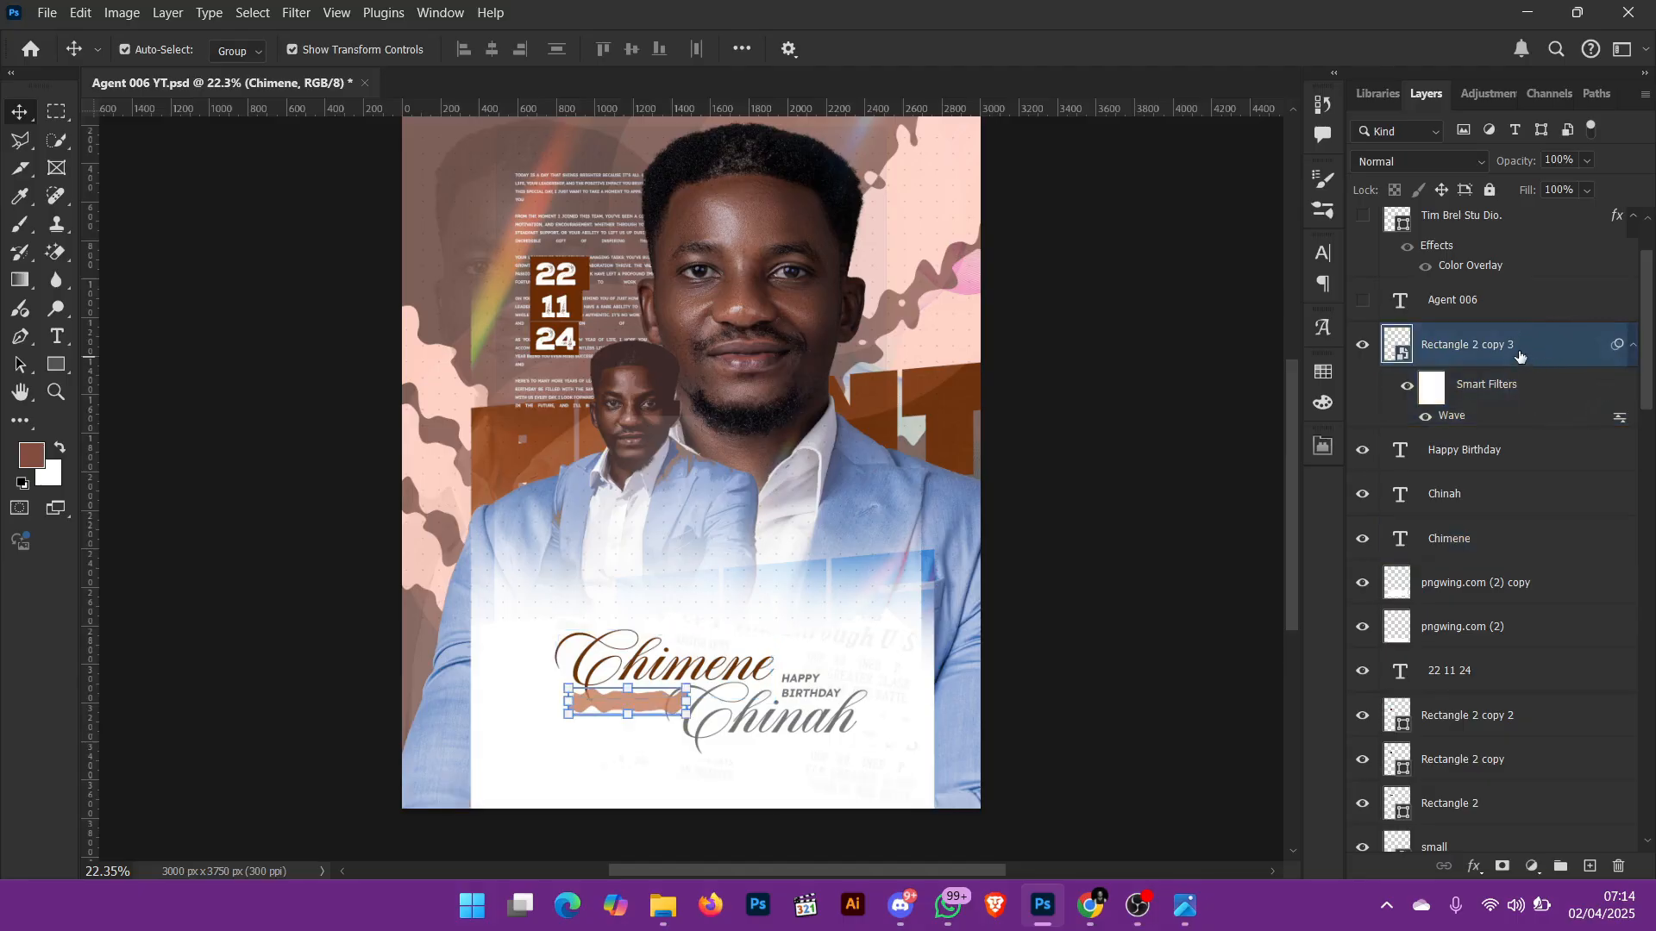
Step: Toggle the Wave smart filter on Rectangle 2 copy 3 off and on to compare the strip's edges
left_click(1426, 421)
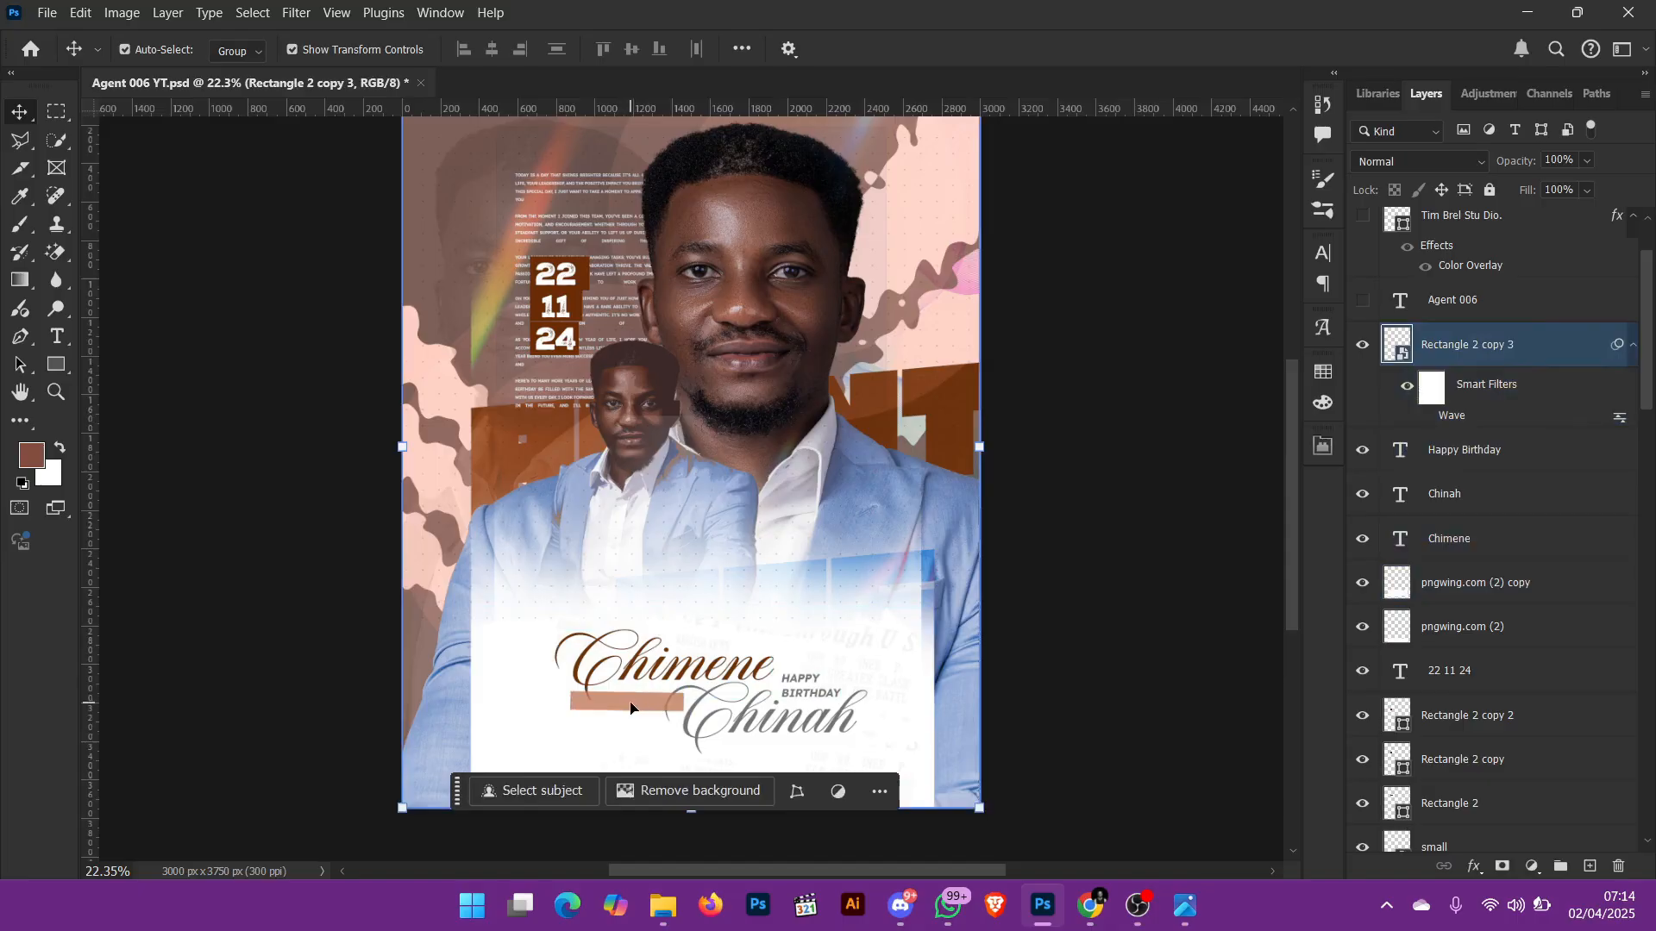
left_click(1426, 418)
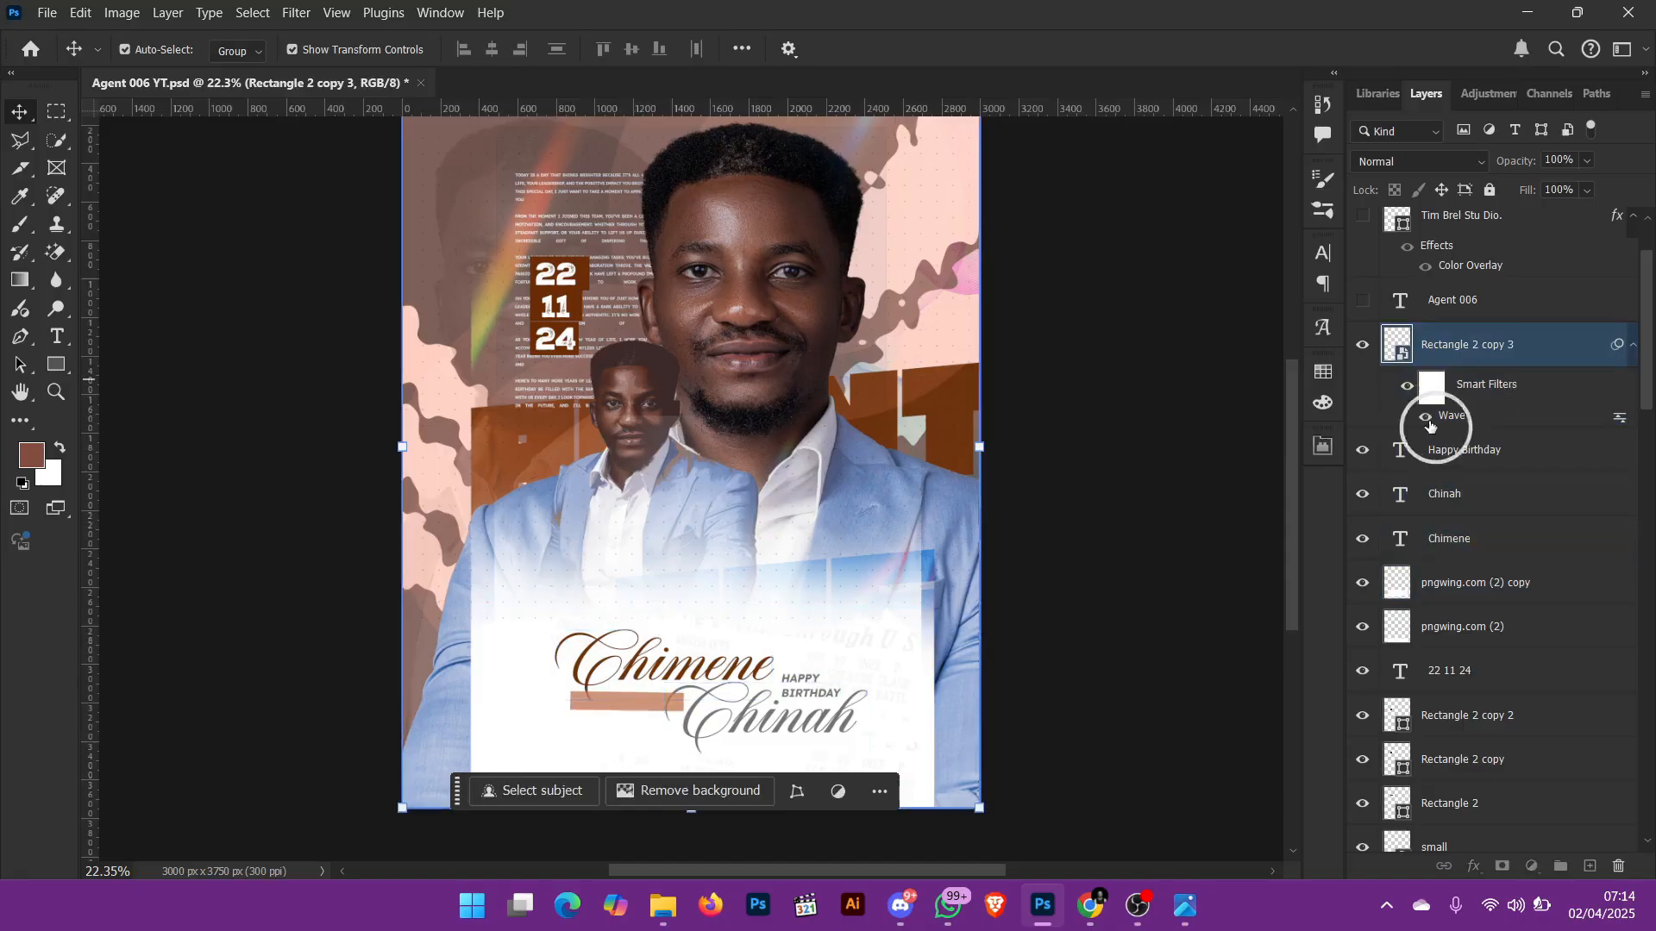
left_click(1242, 613)
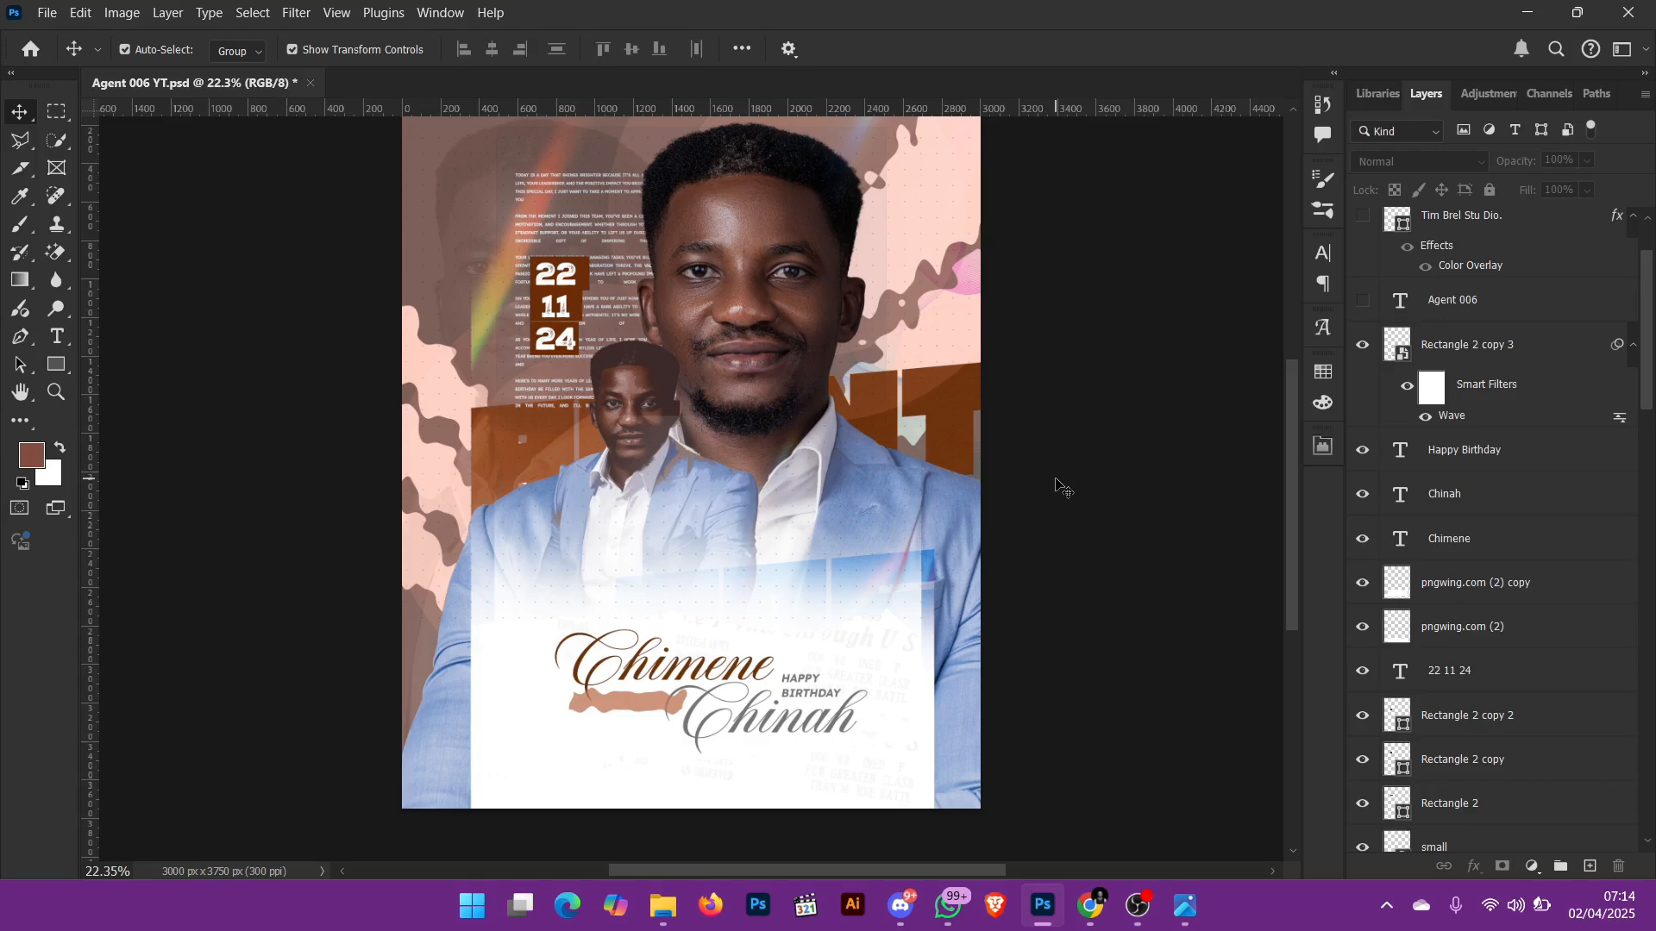
Step: Find the main portrait's layer by toggling the visibility of PBB-2 and PBB-1 off and on, leaving PBB-1 selected
left_click(1414, 377)
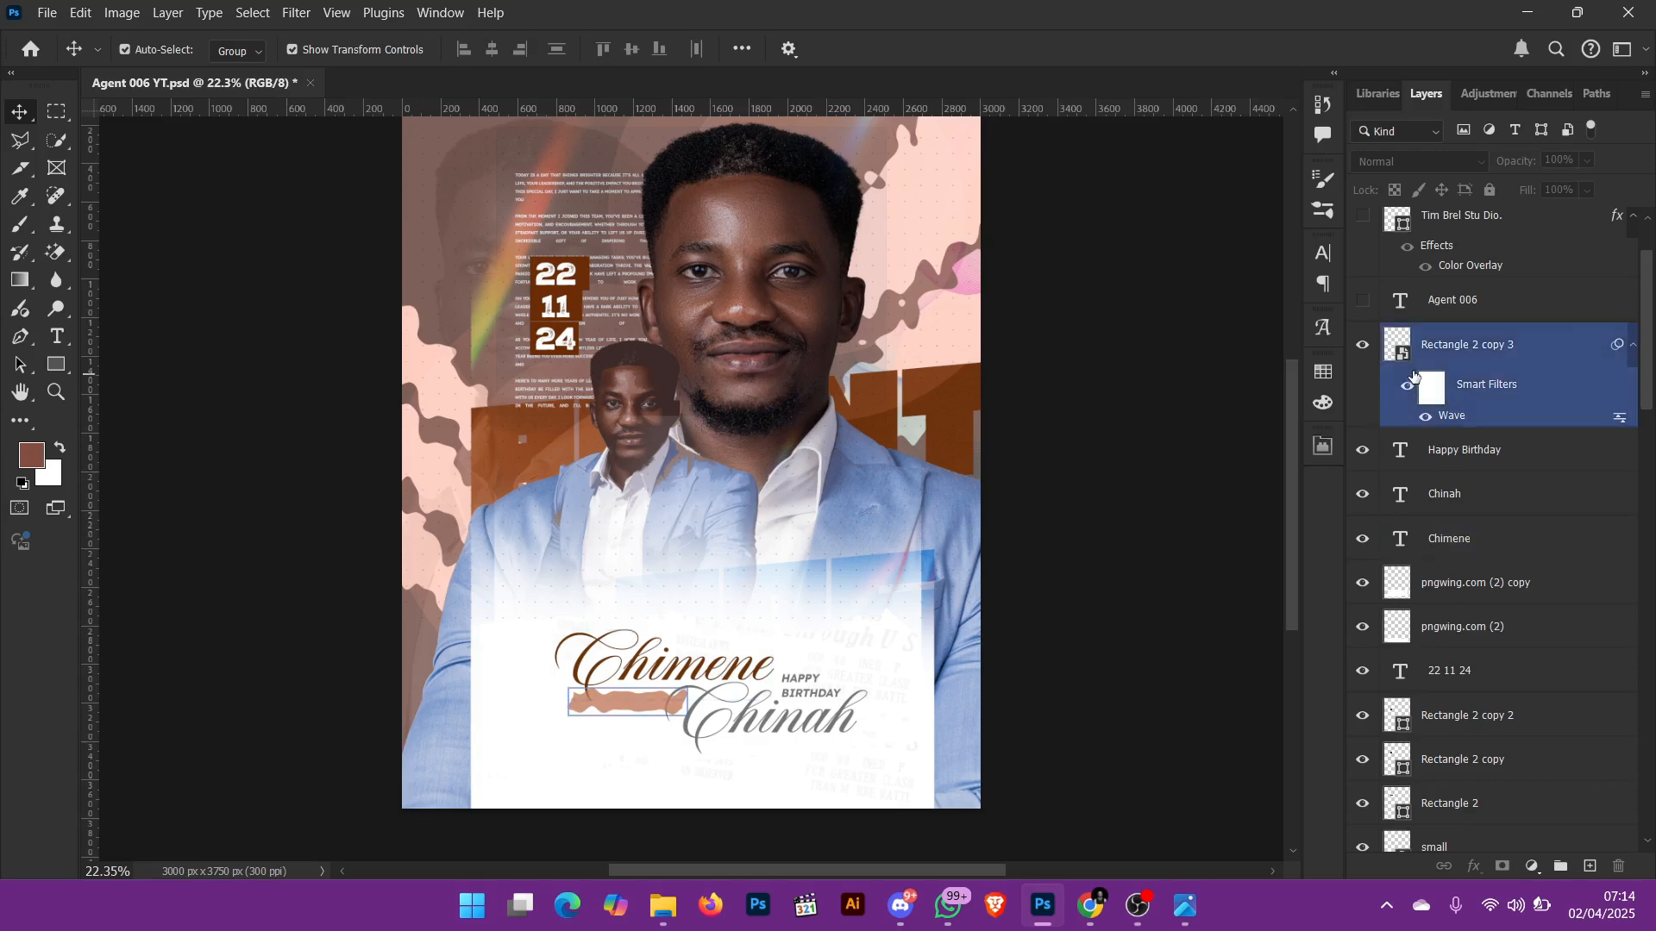
left_click(761, 277)
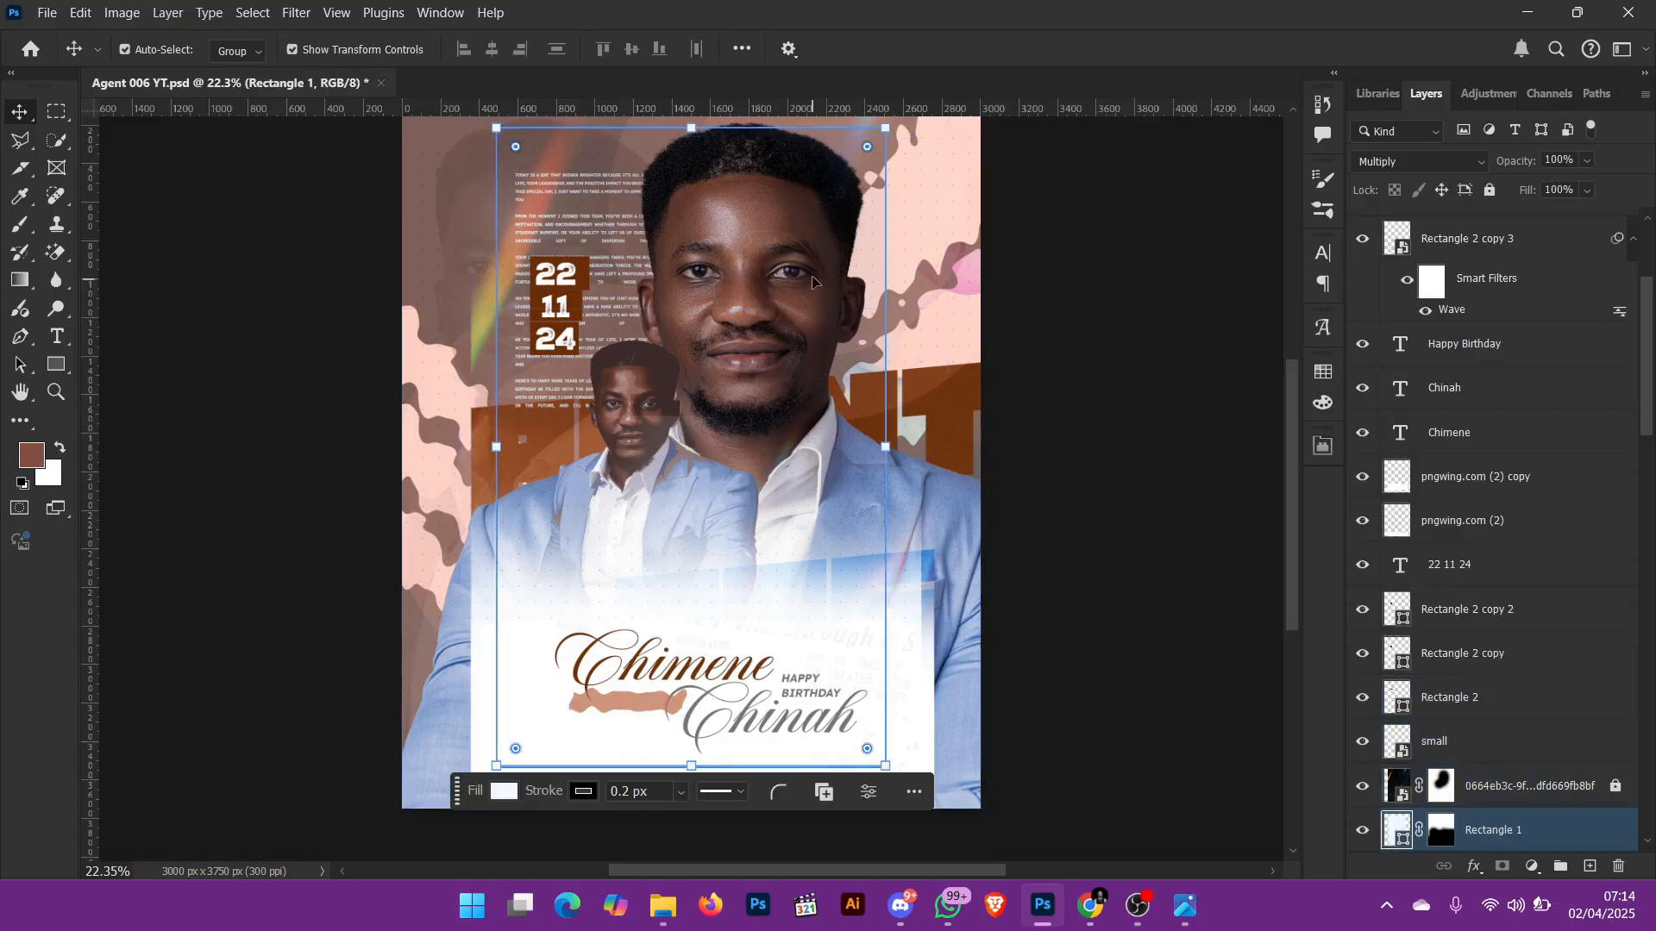
scroll(1571, 727, "down", 5)
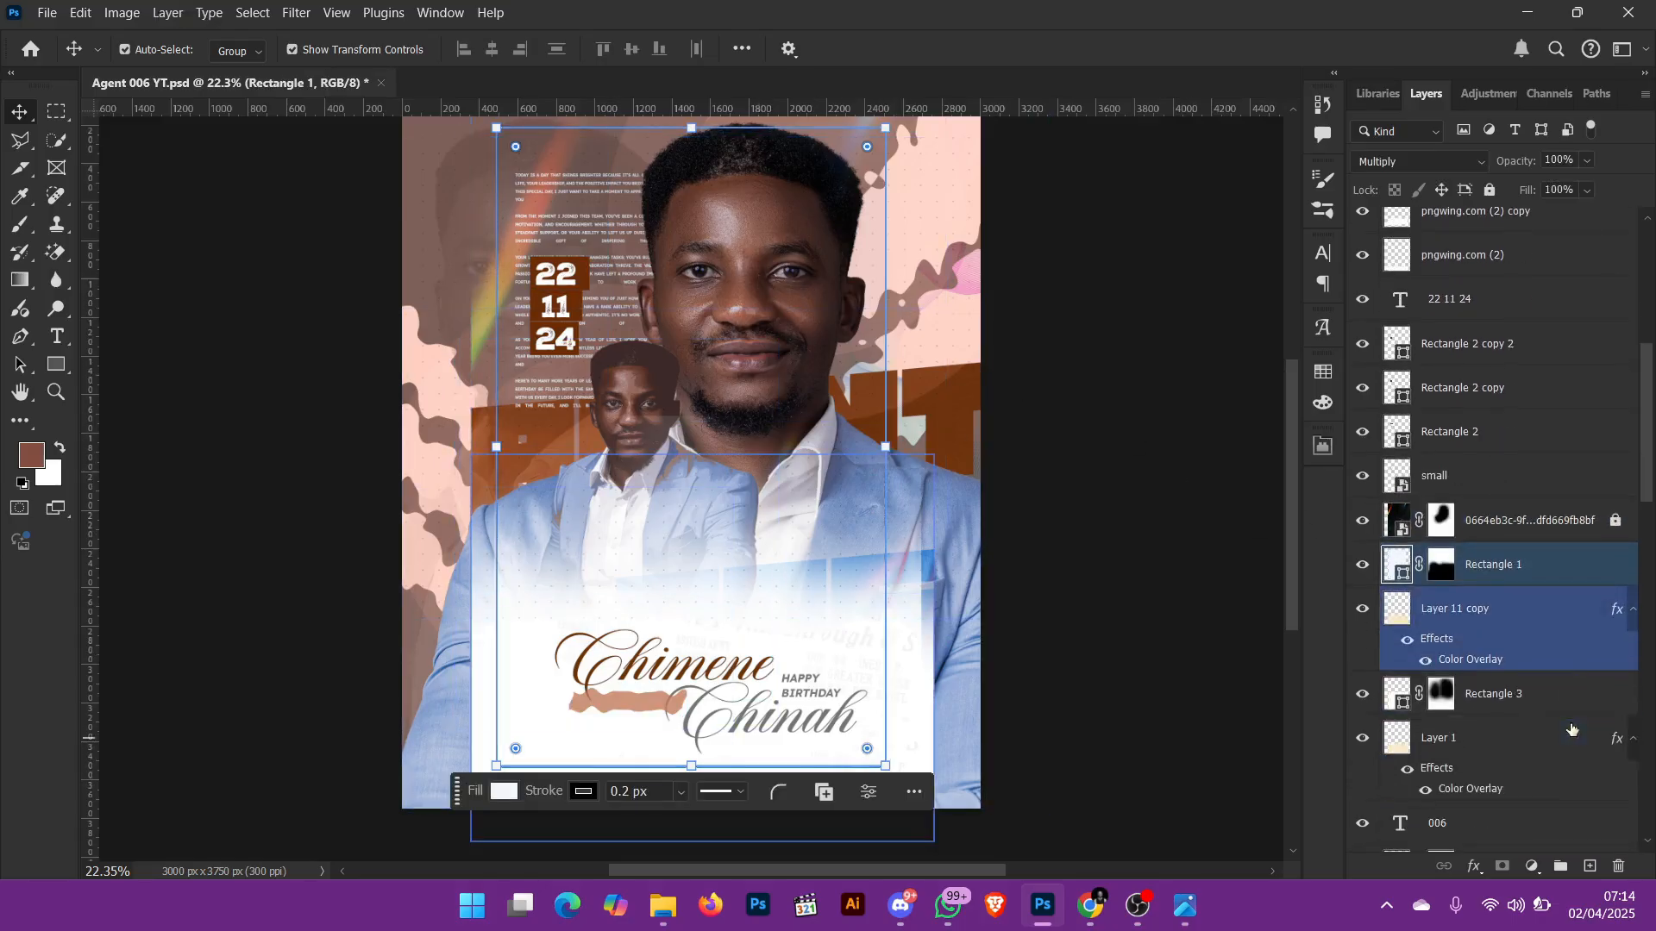
scroll(1571, 727, "down", 2)
left_click(1526, 647)
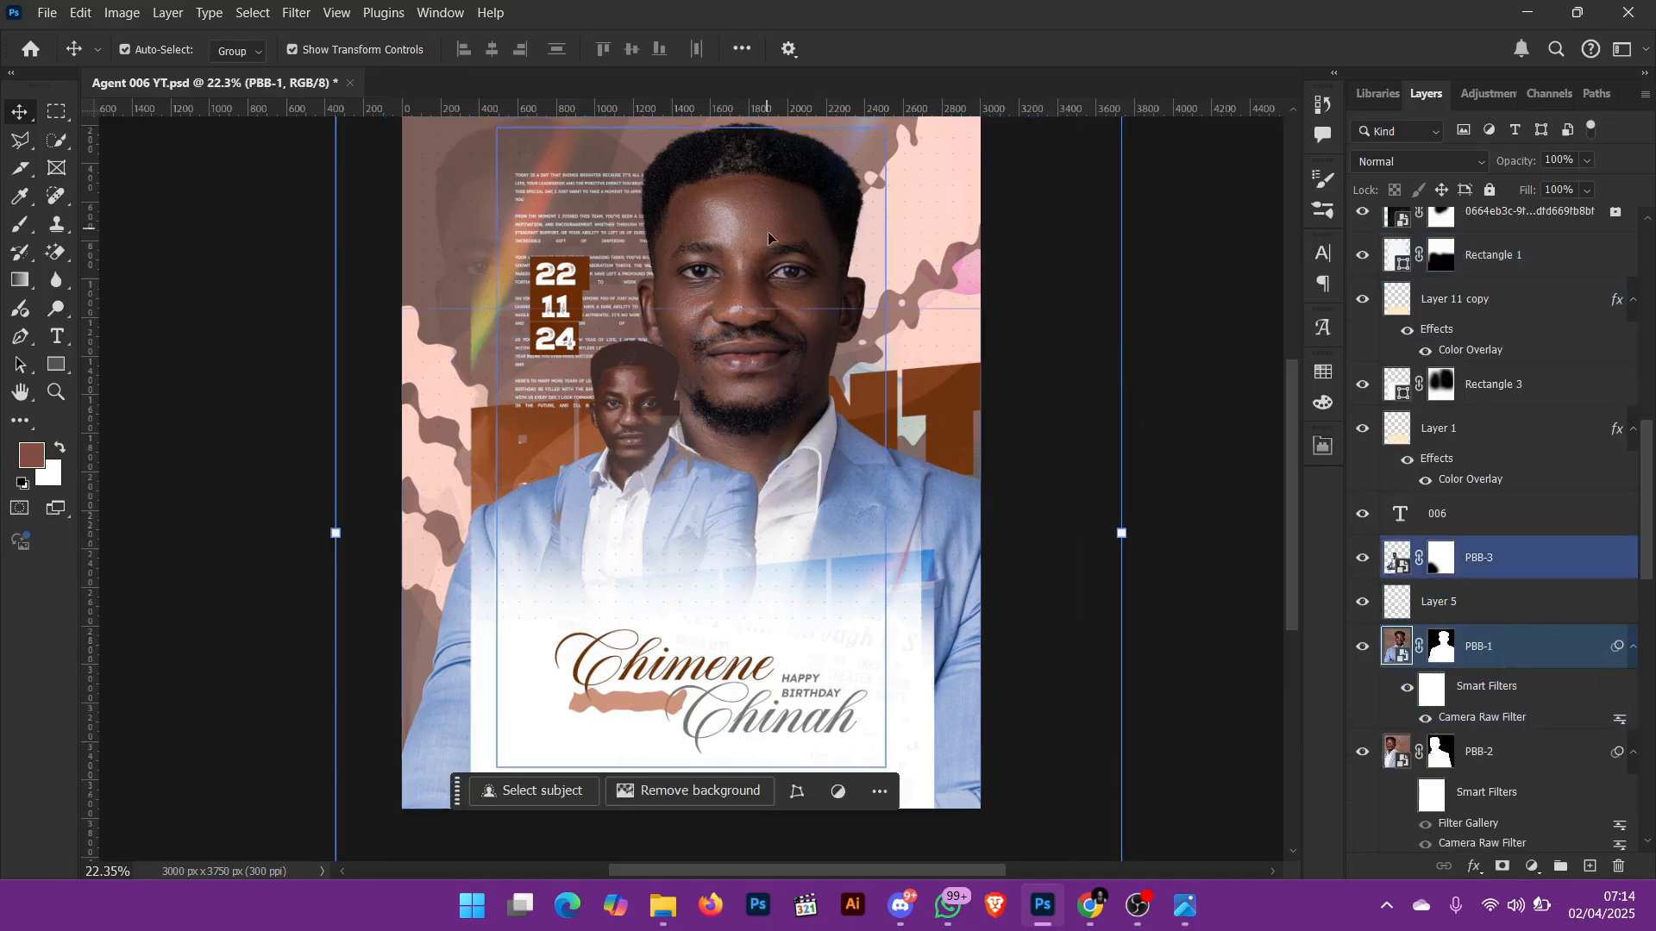
left_click(1479, 757)
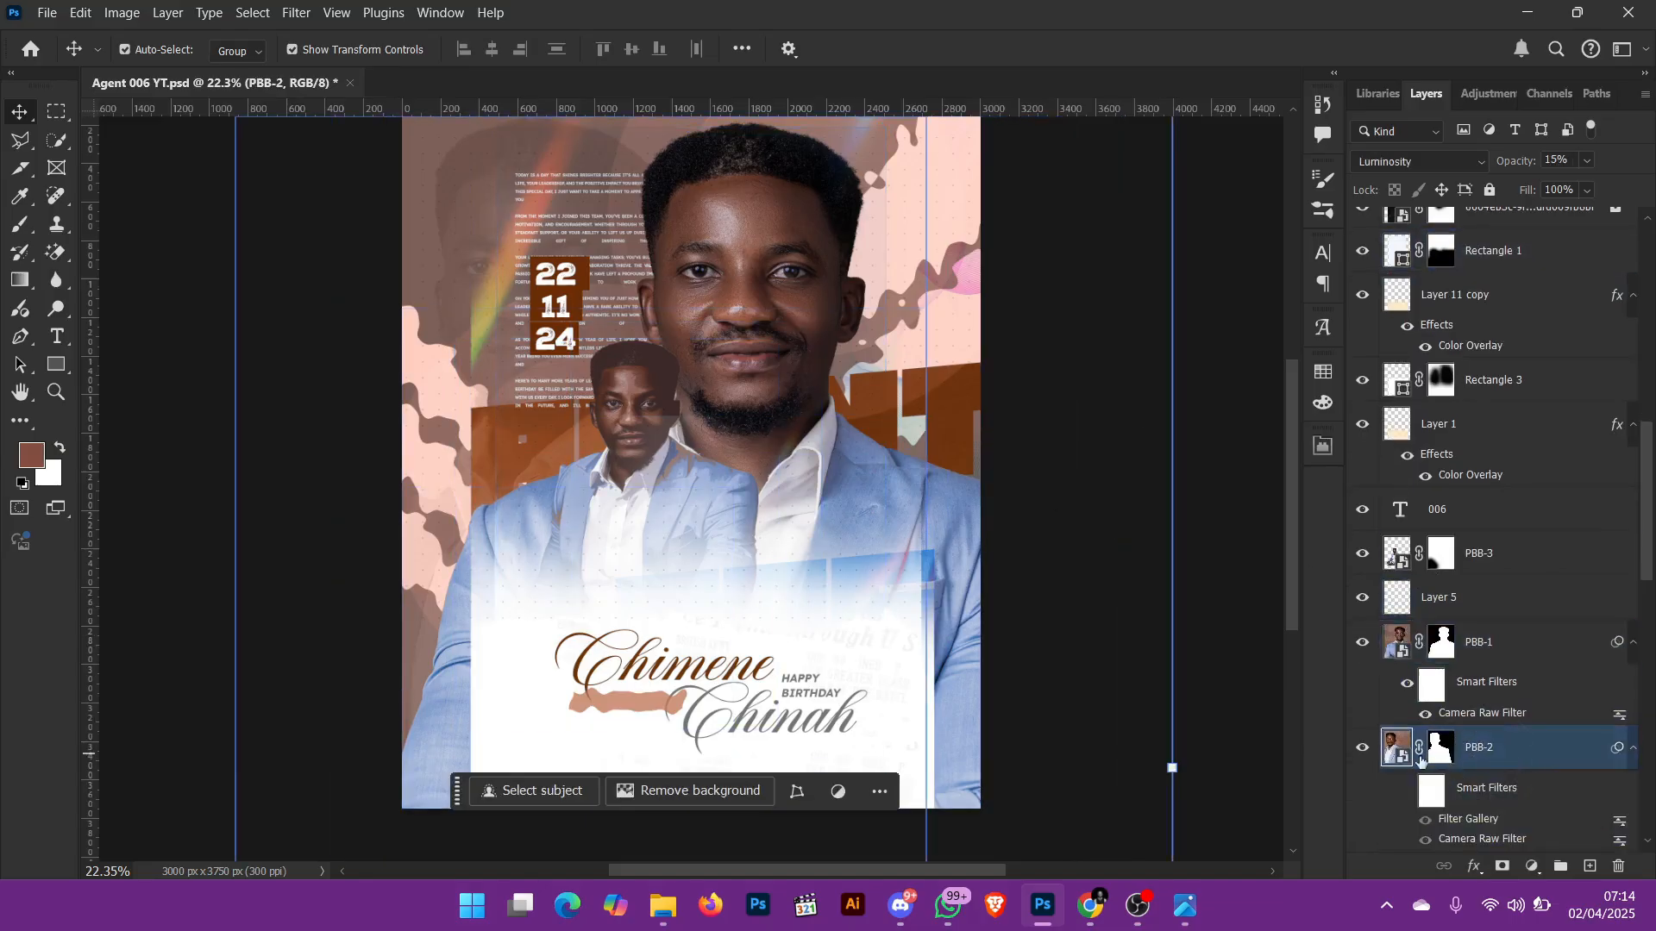
left_click(1367, 757)
left_click(1366, 754)
left_click(1511, 662)
left_click(1371, 661)
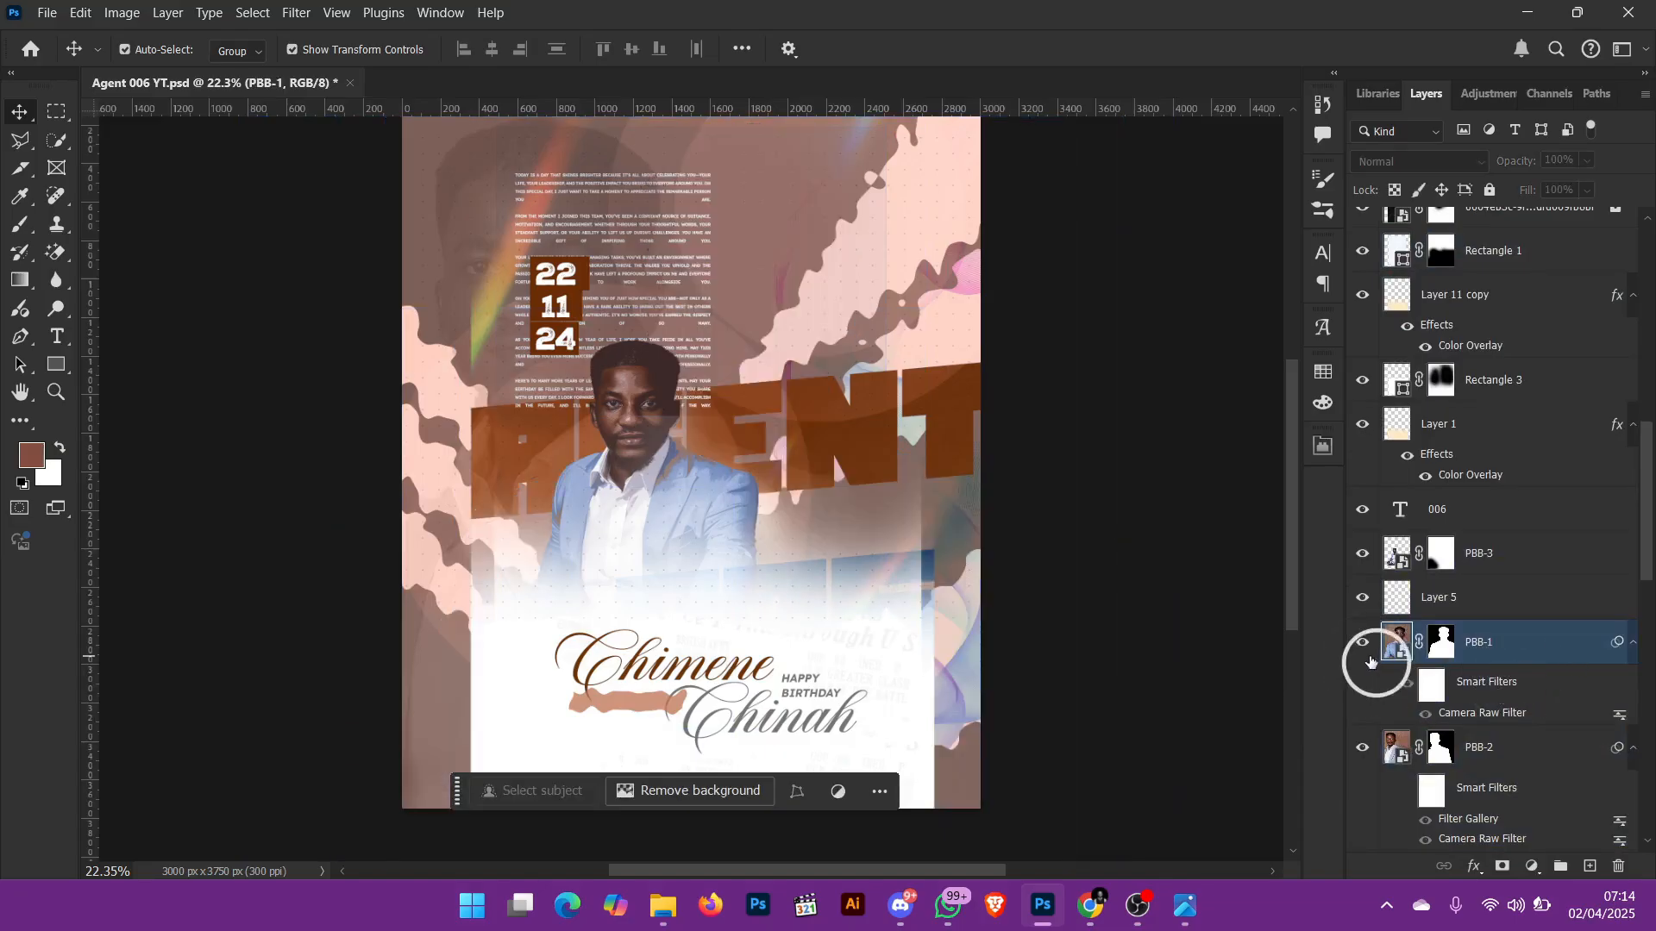
left_click(1371, 661)
Step: Try the Wave filter on PBB-1 with 1 generator, wavelength 359 to 360 and amplitude 390 to 391
left_click(295, 13)
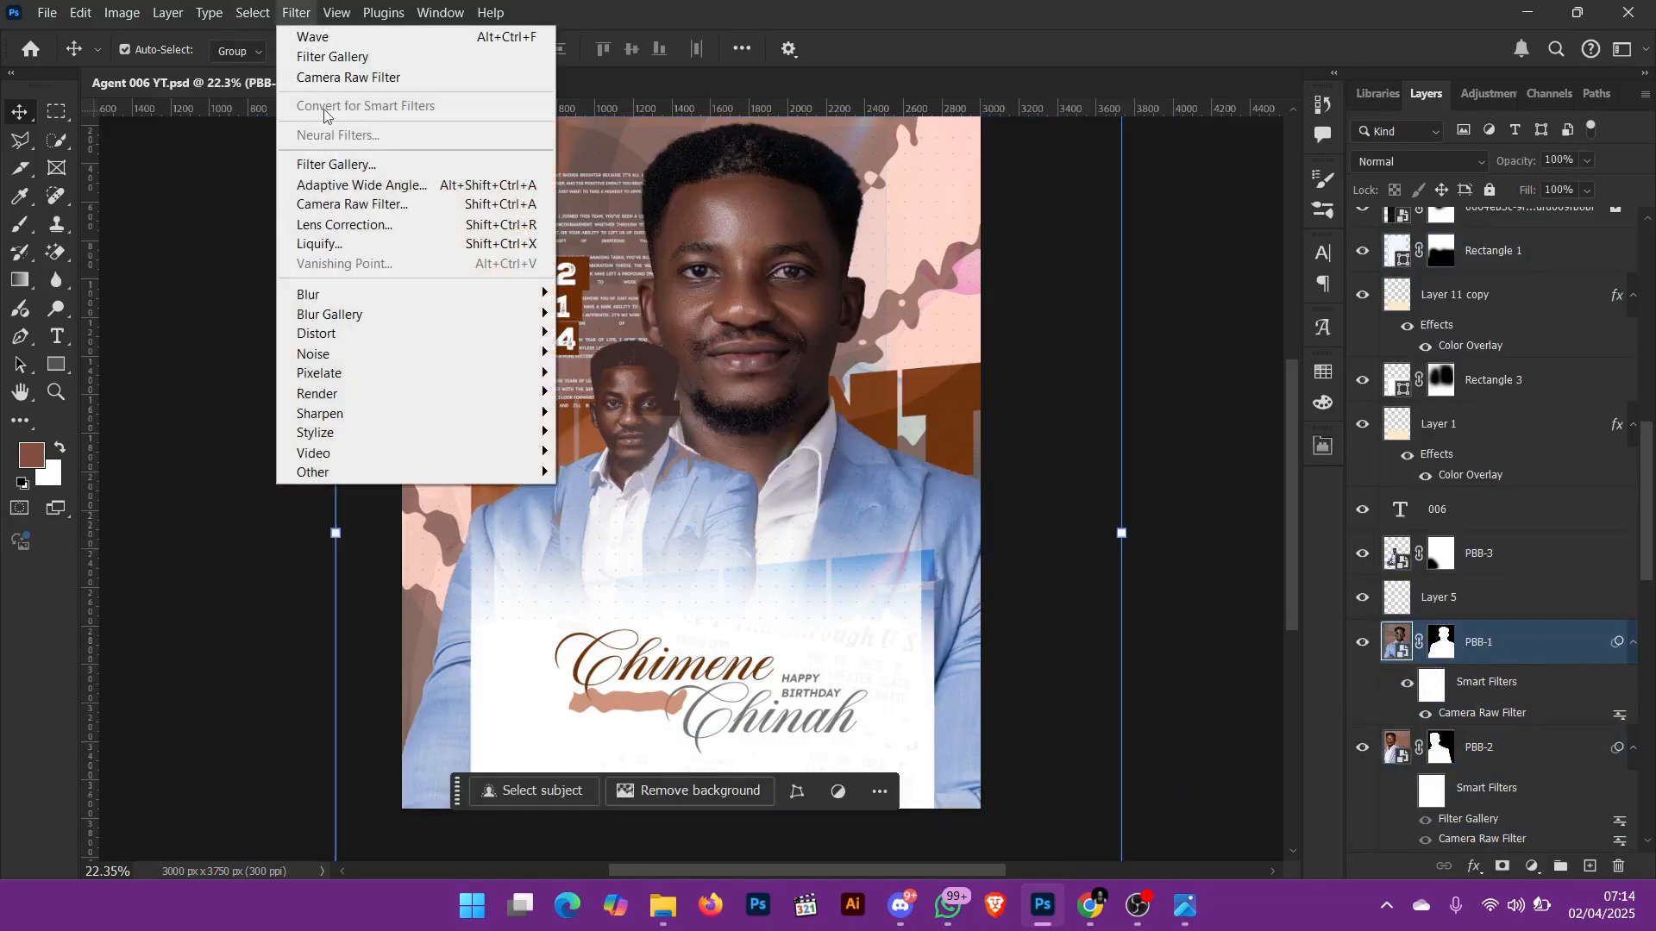
mouse_move(388, 333)
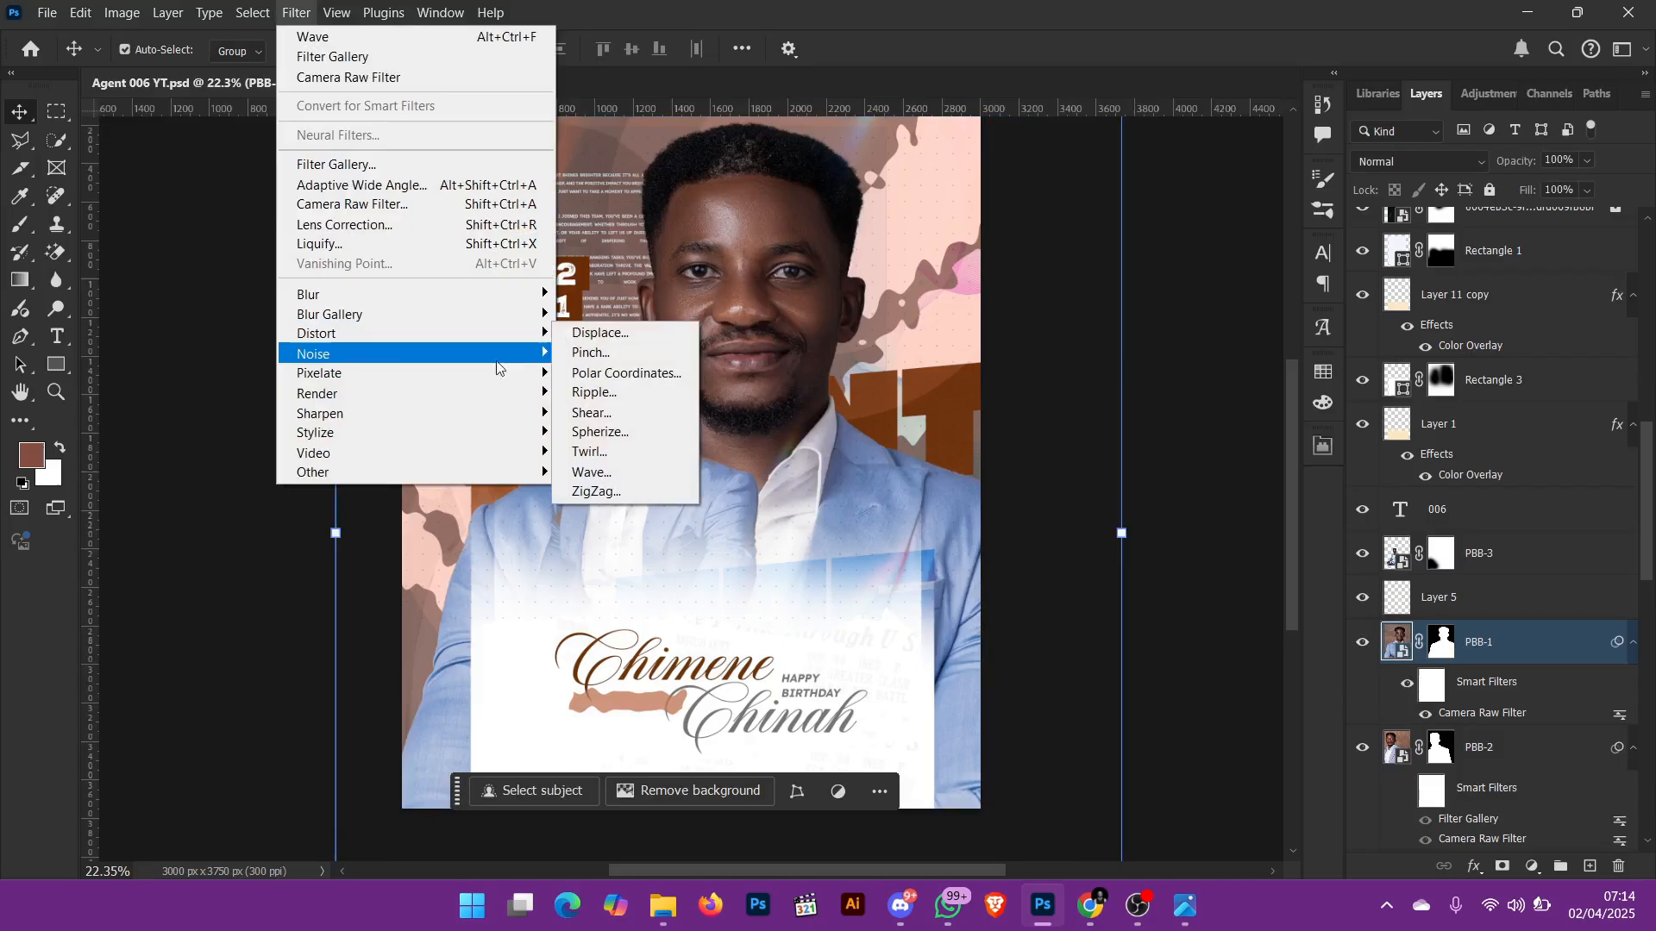
left_click(615, 480)
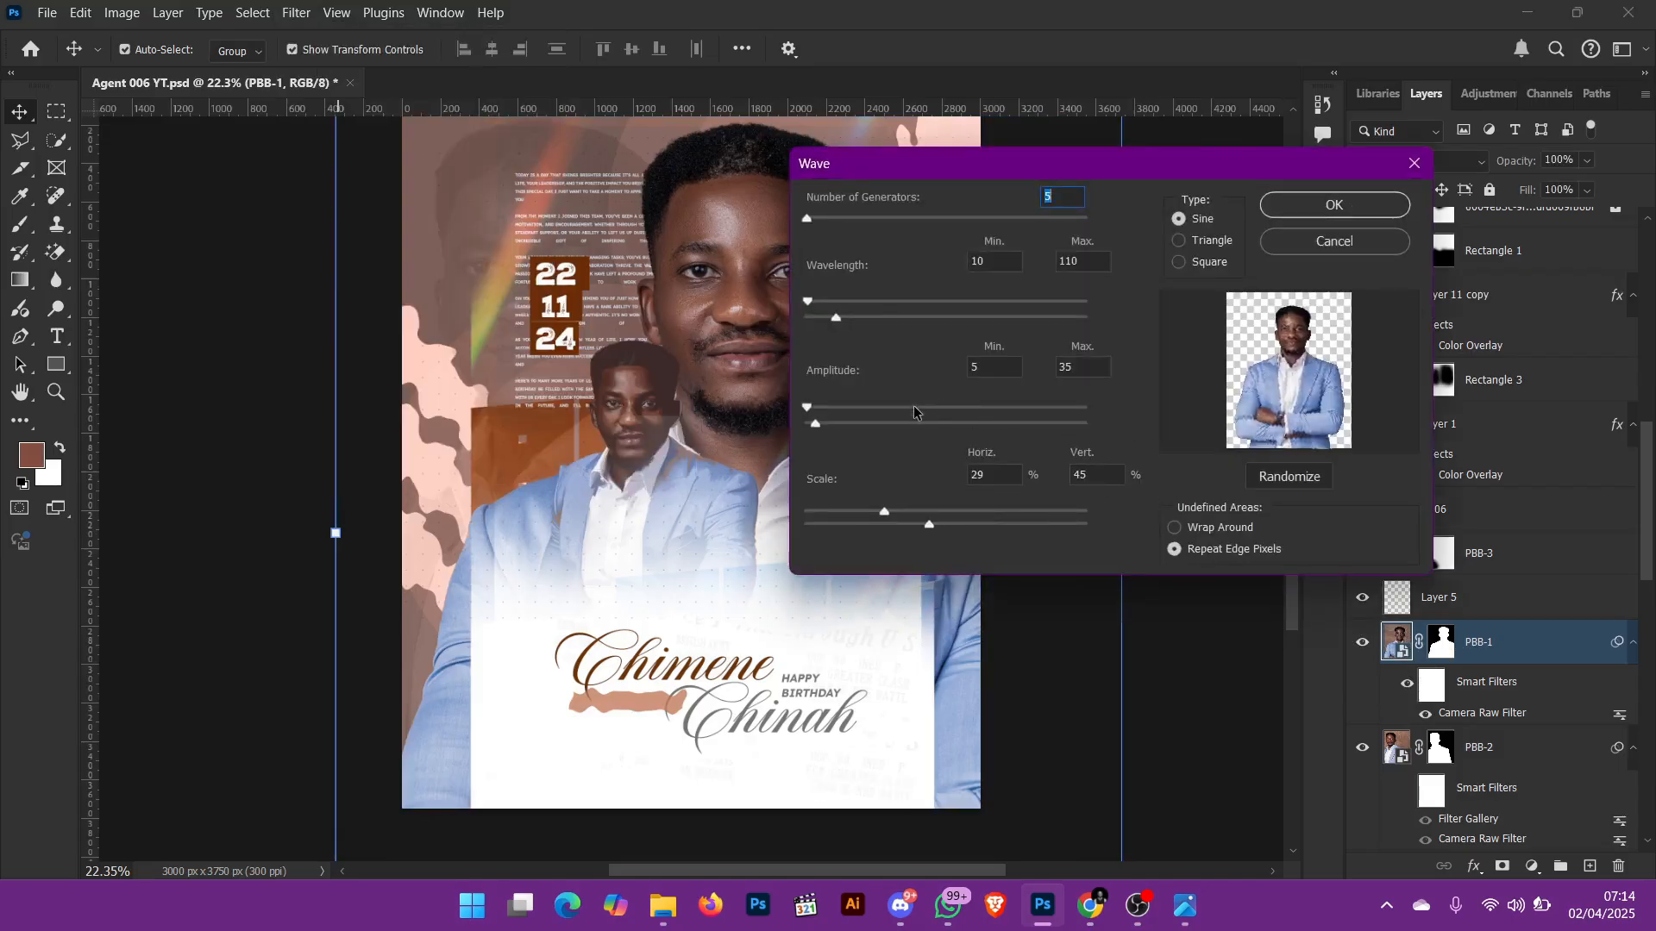
left_click(914, 412)
left_click(906, 316)
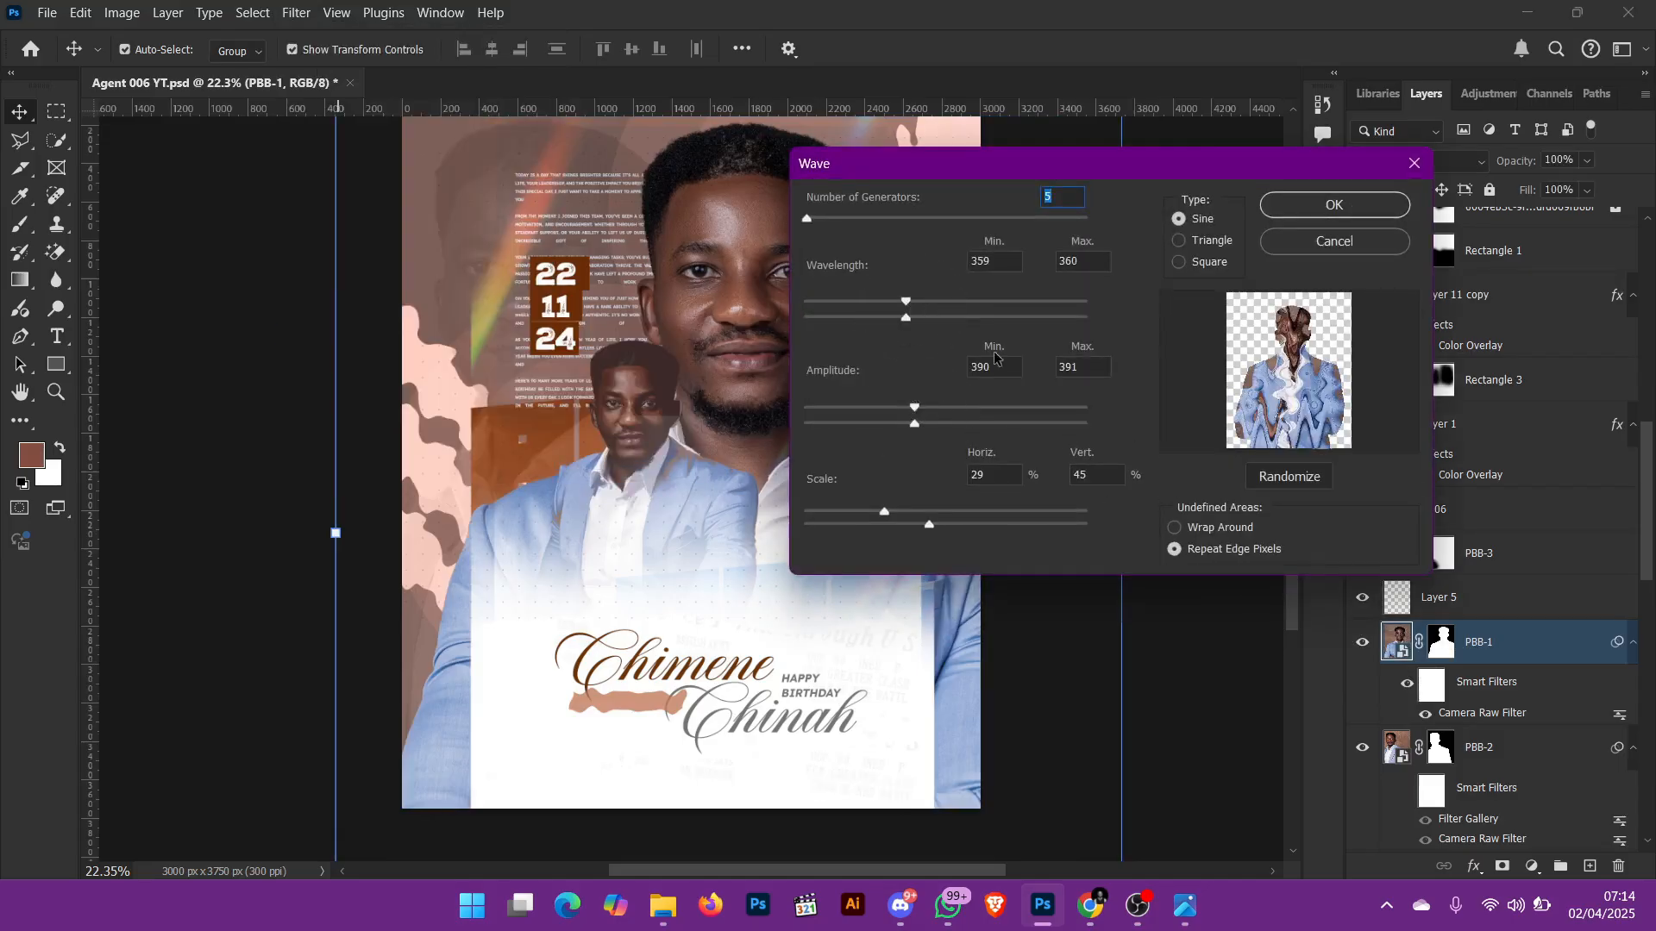
left_click(924, 218)
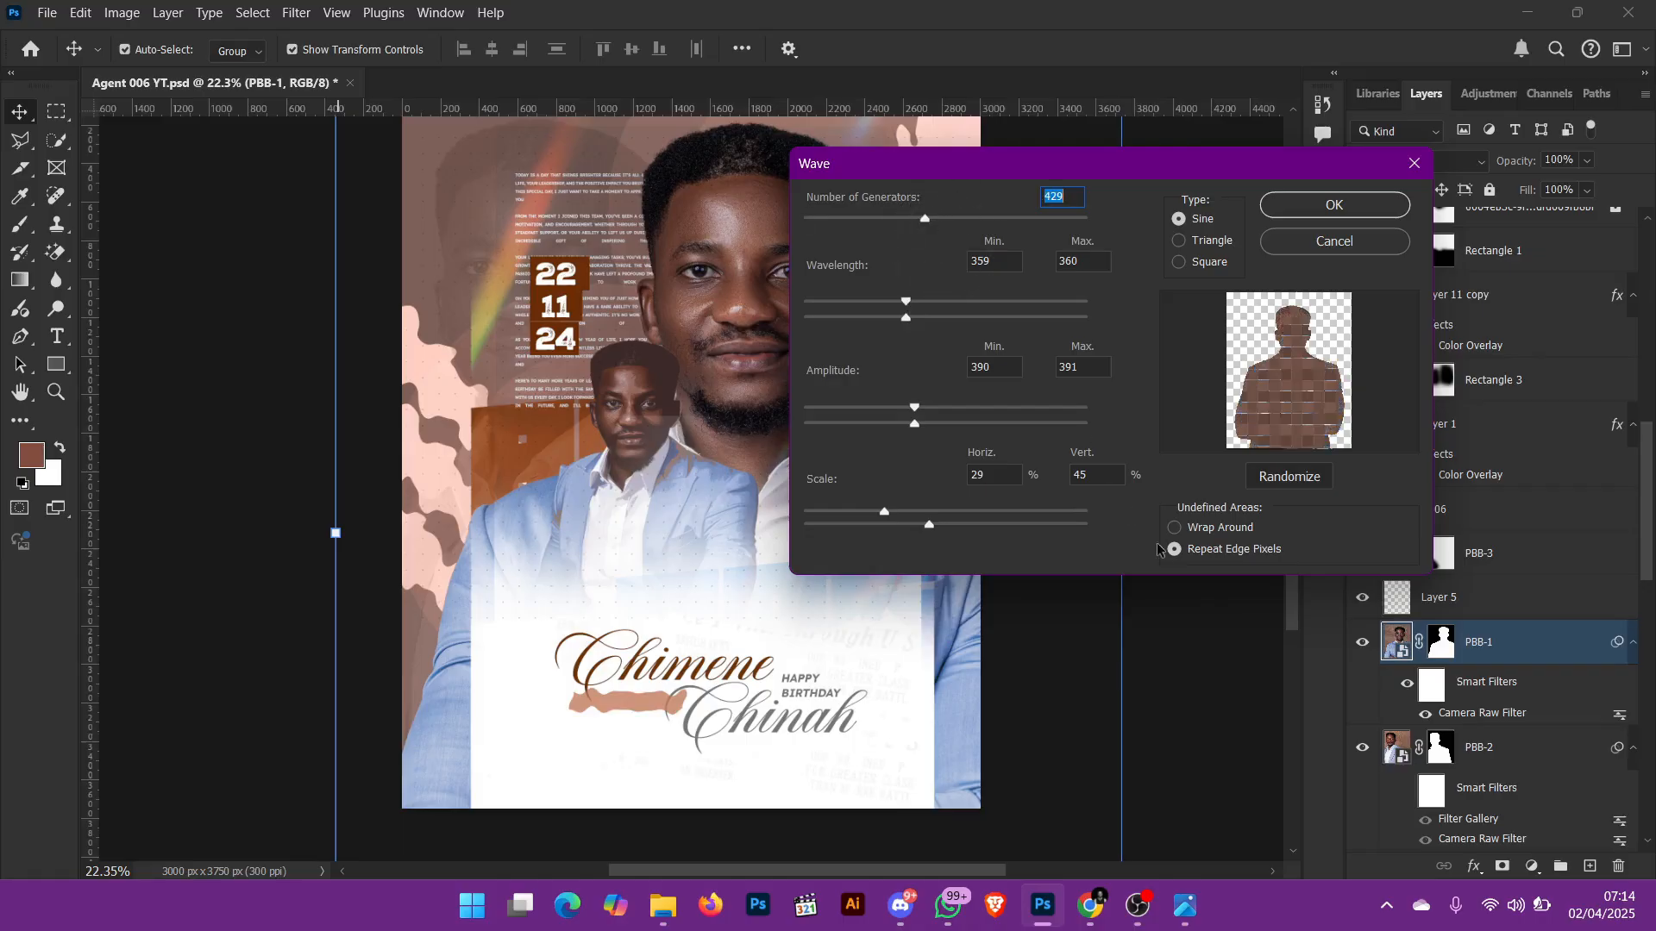
left_click_drag(854, 218, 793, 221)
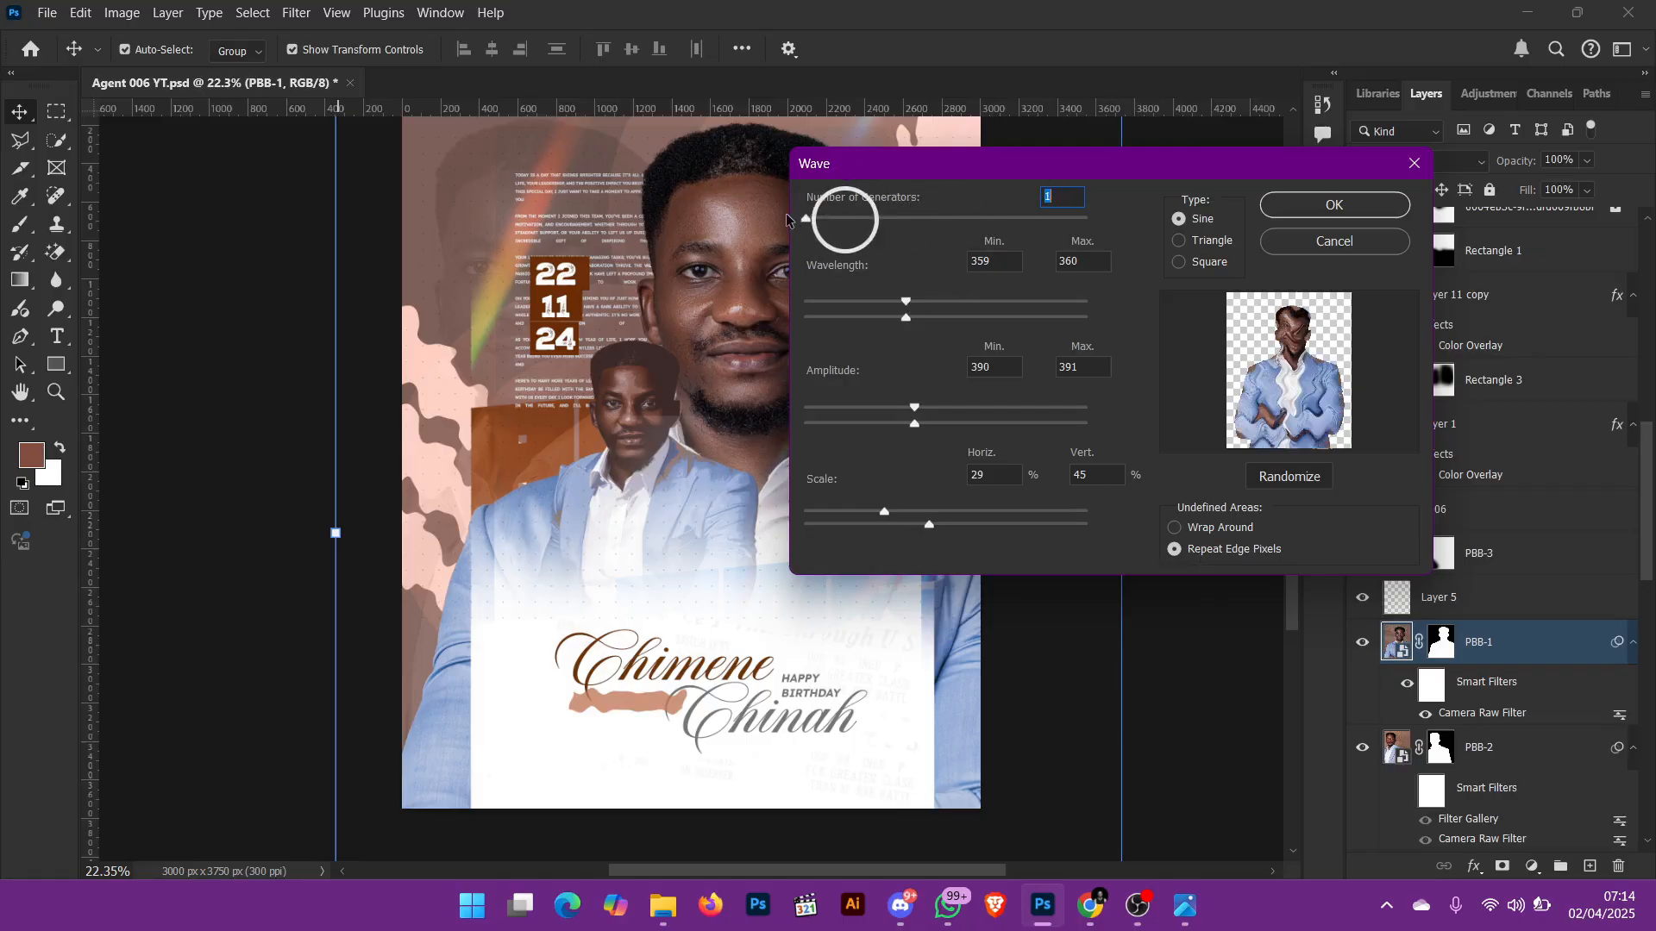
Step: Set the Wave filter's undefined areas to Wrap Around, try the Triangle and Square types, and apply the filter to PBB-1
left_click(1215, 530)
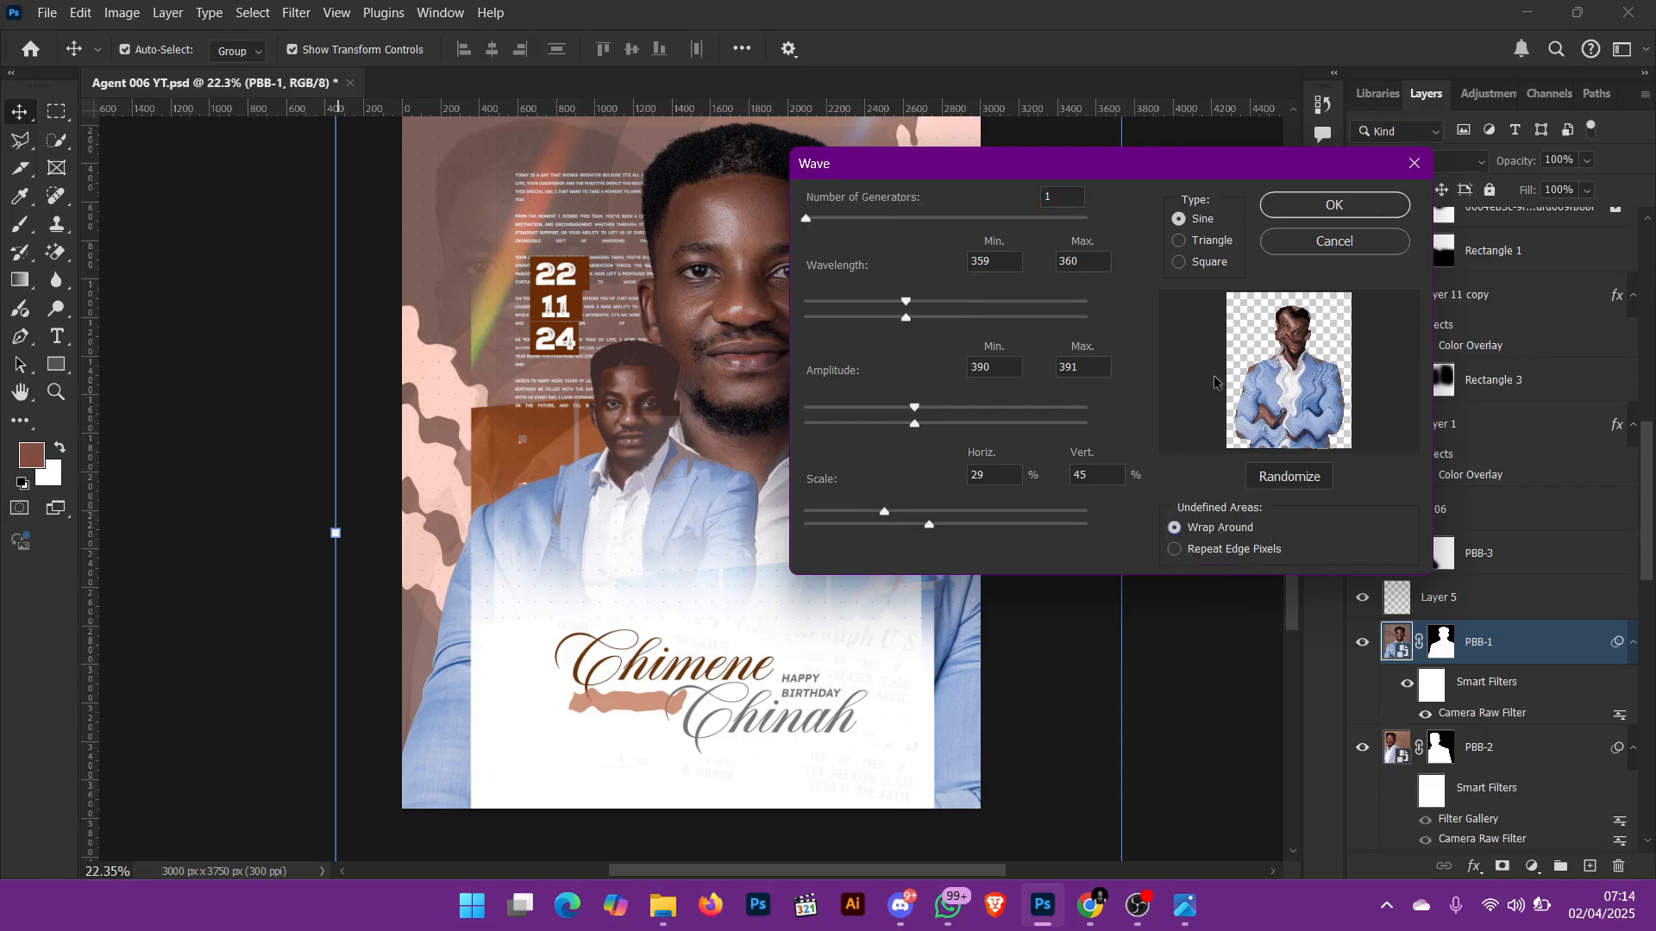
left_click(1179, 241)
left_click(1183, 253)
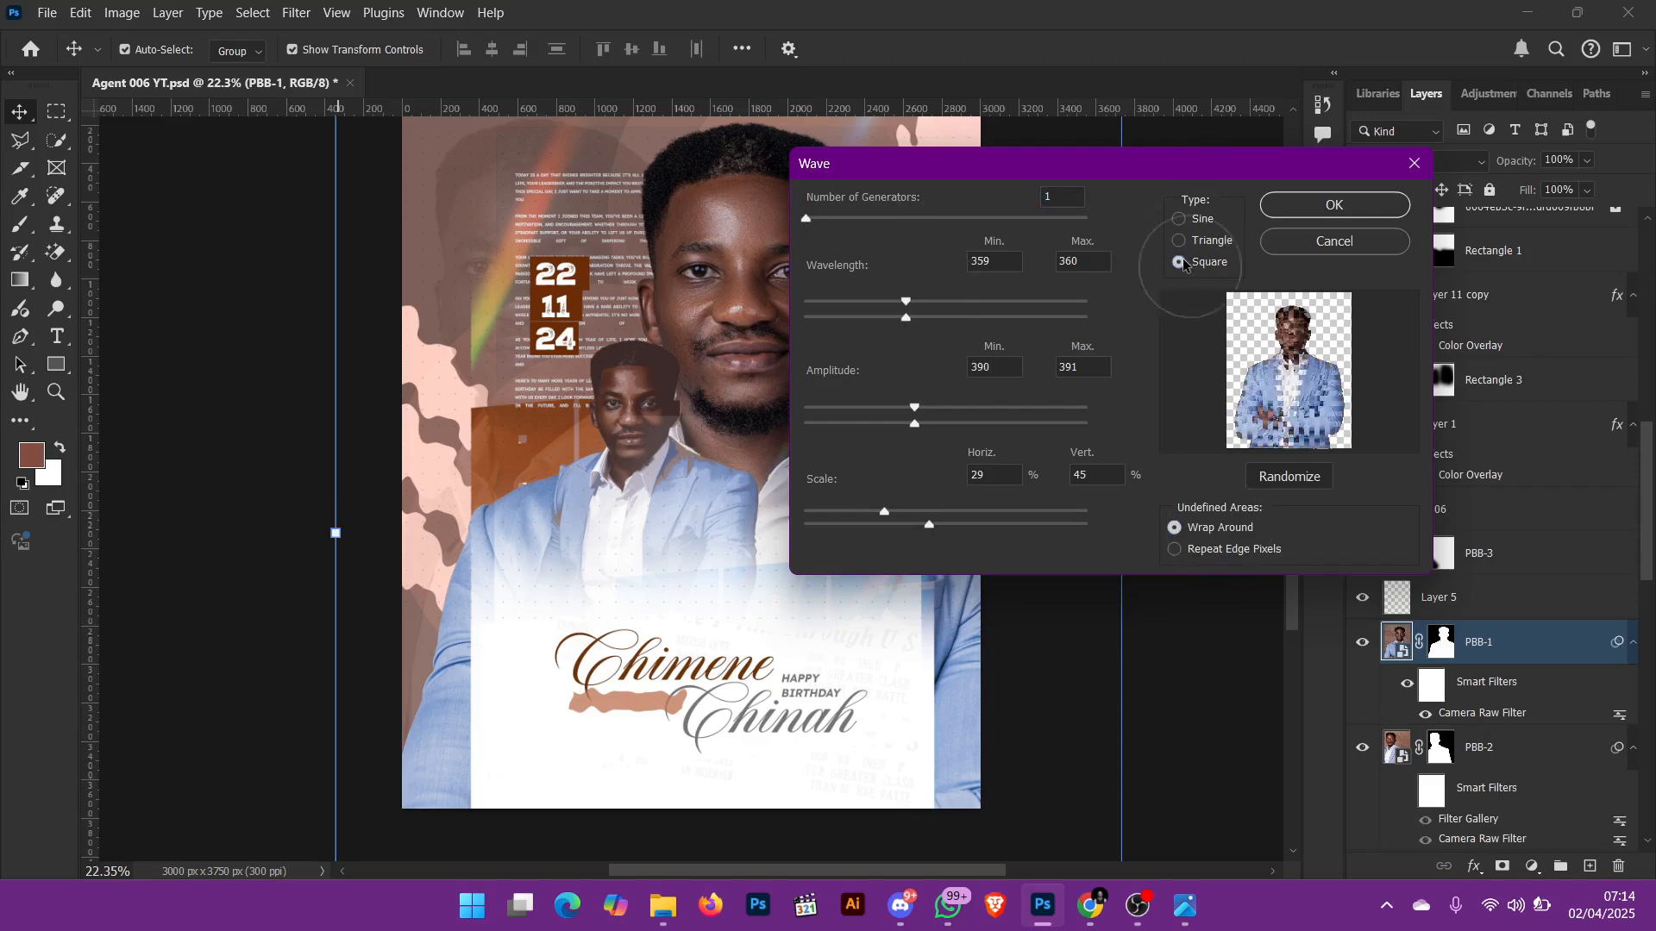
left_click(1334, 204)
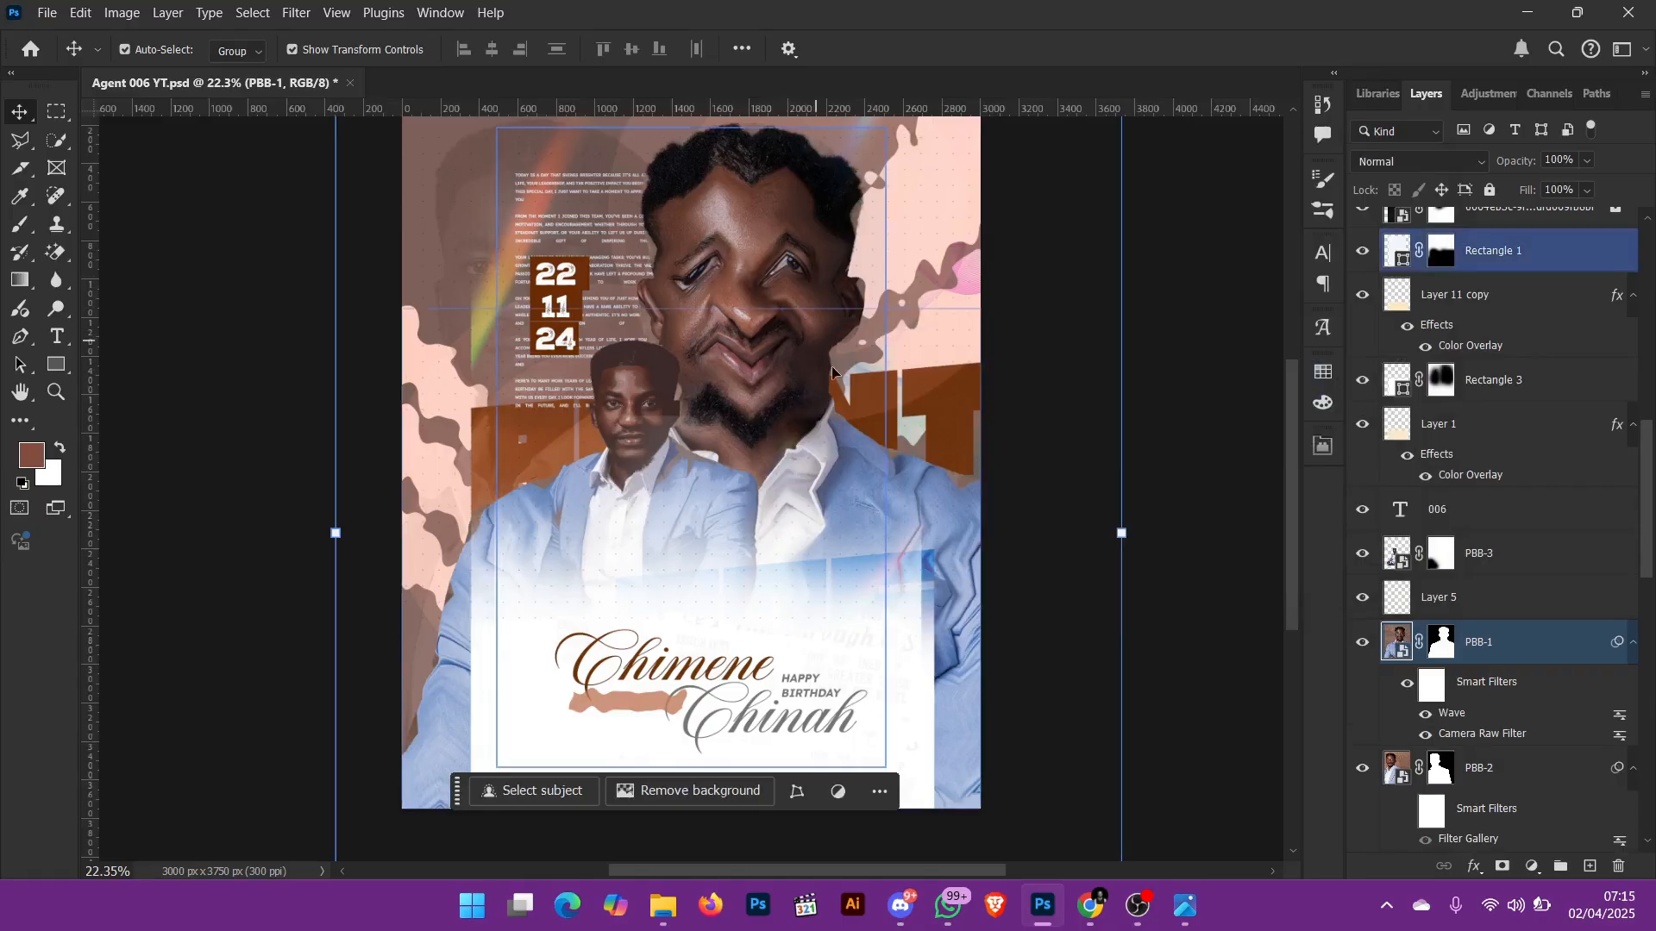
Step: Inspect the distorted main portrait up close and undo the Wave filter on PBB-1
key("ctrl+0")
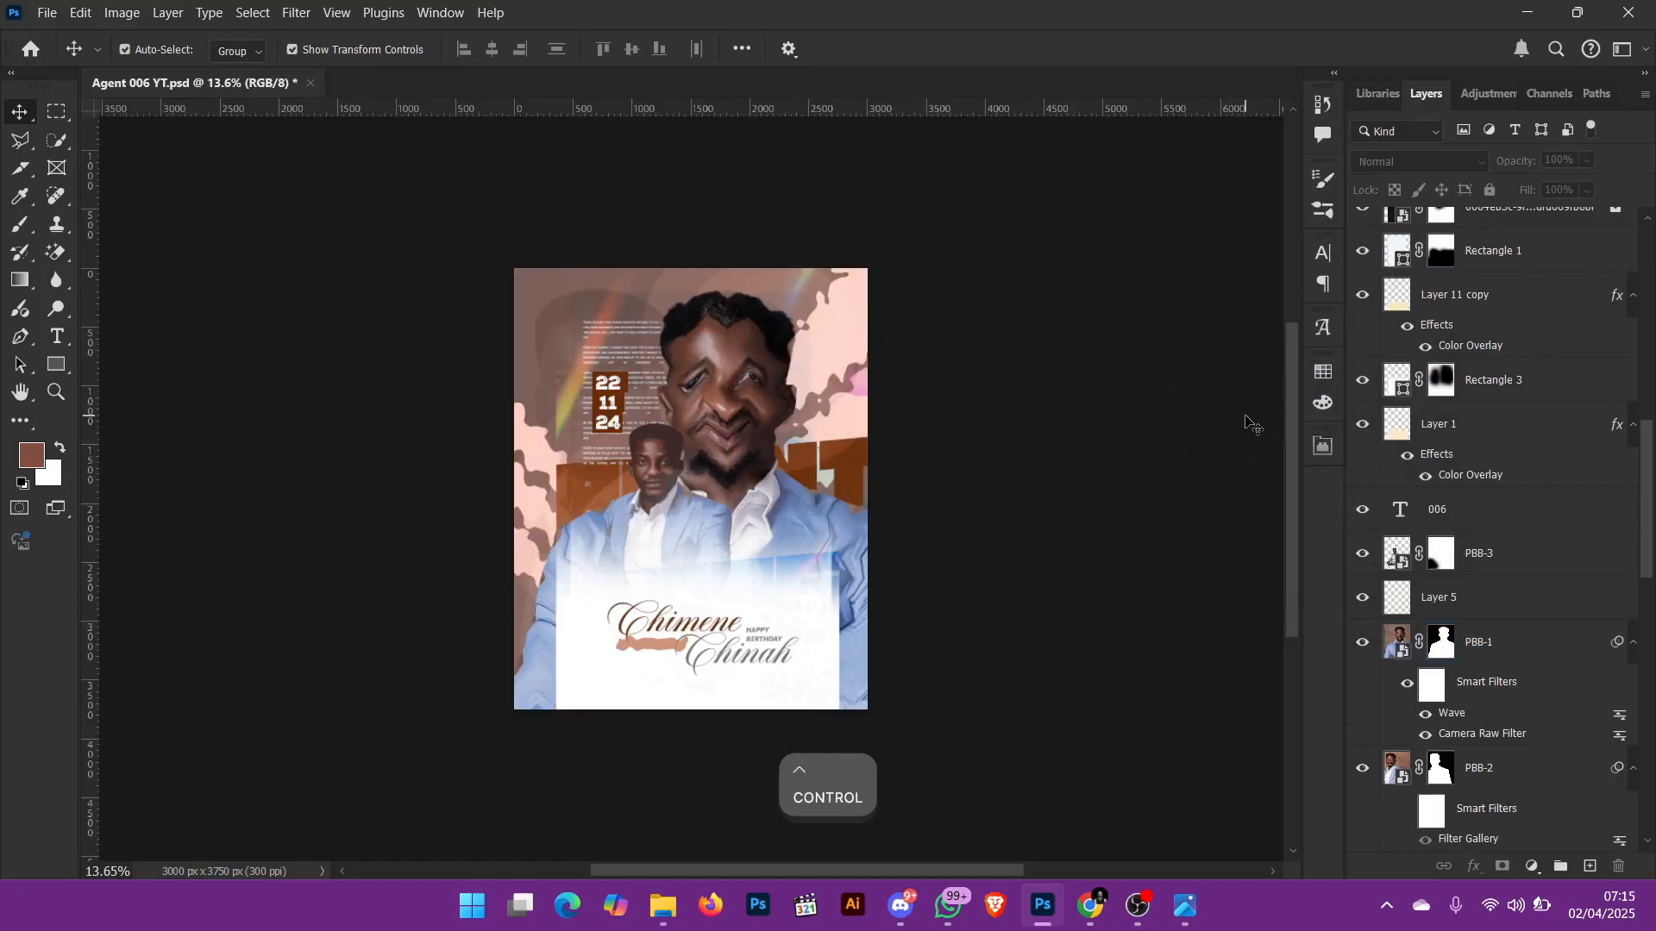
key("ctrl+0")
key("ctrl+equal")
key("ctrl+equal")
key("ctrl+equal")
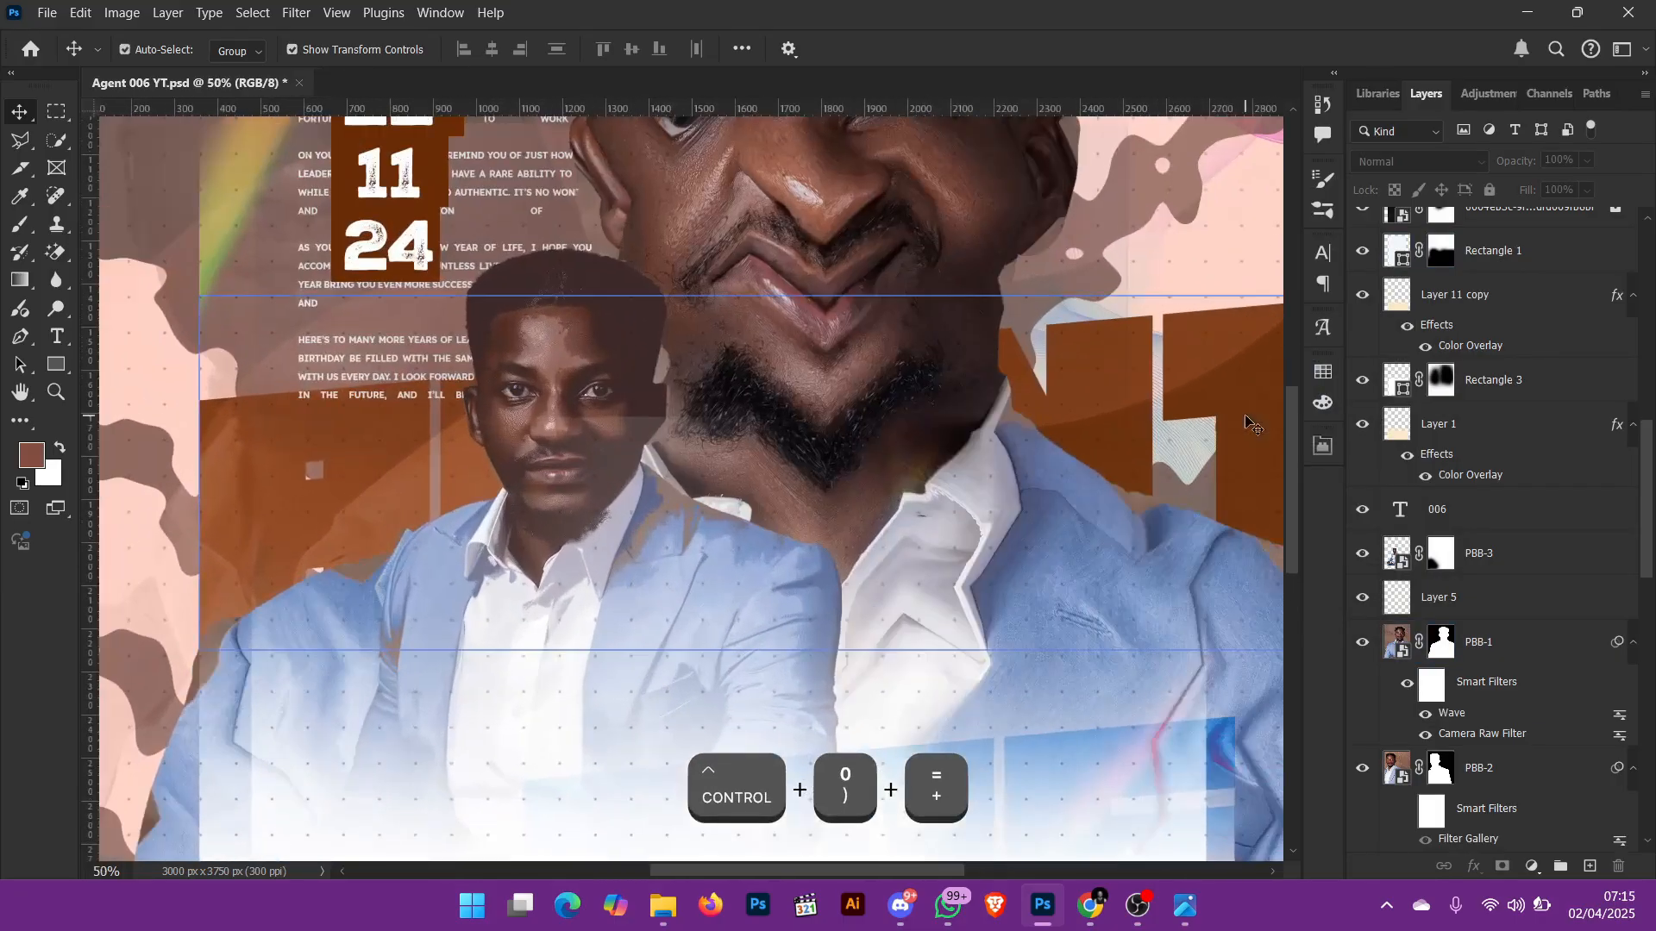
left_click(998, 434, "ctrl")
scroll(998, 434, "up", 5)
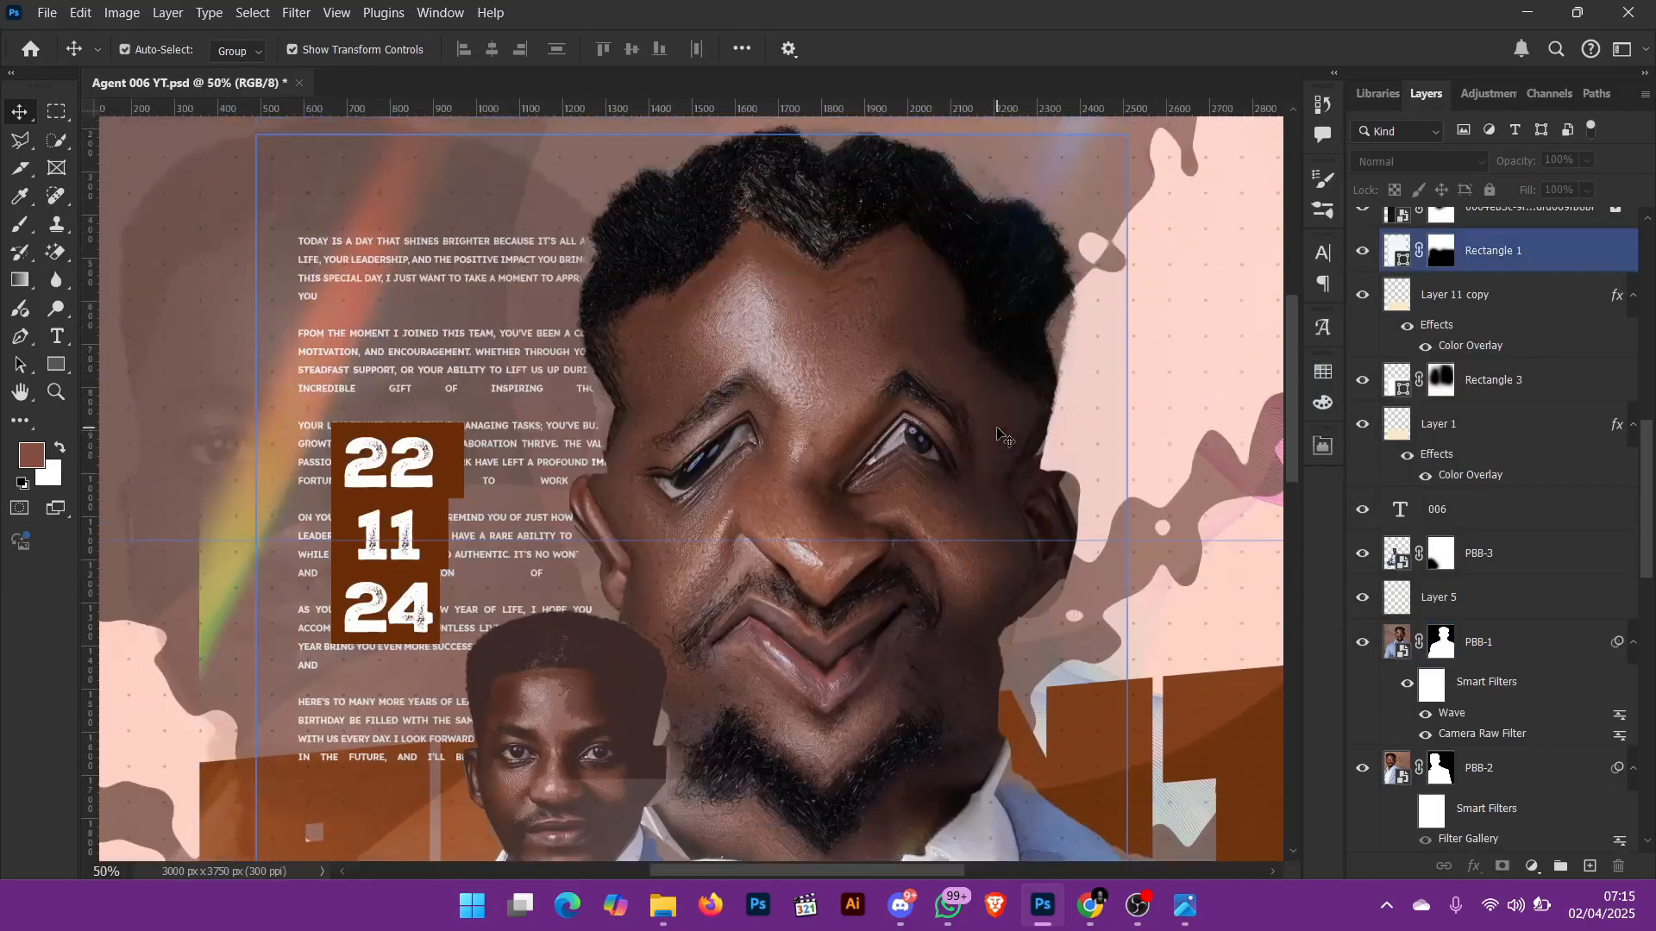
key("ctrl+0")
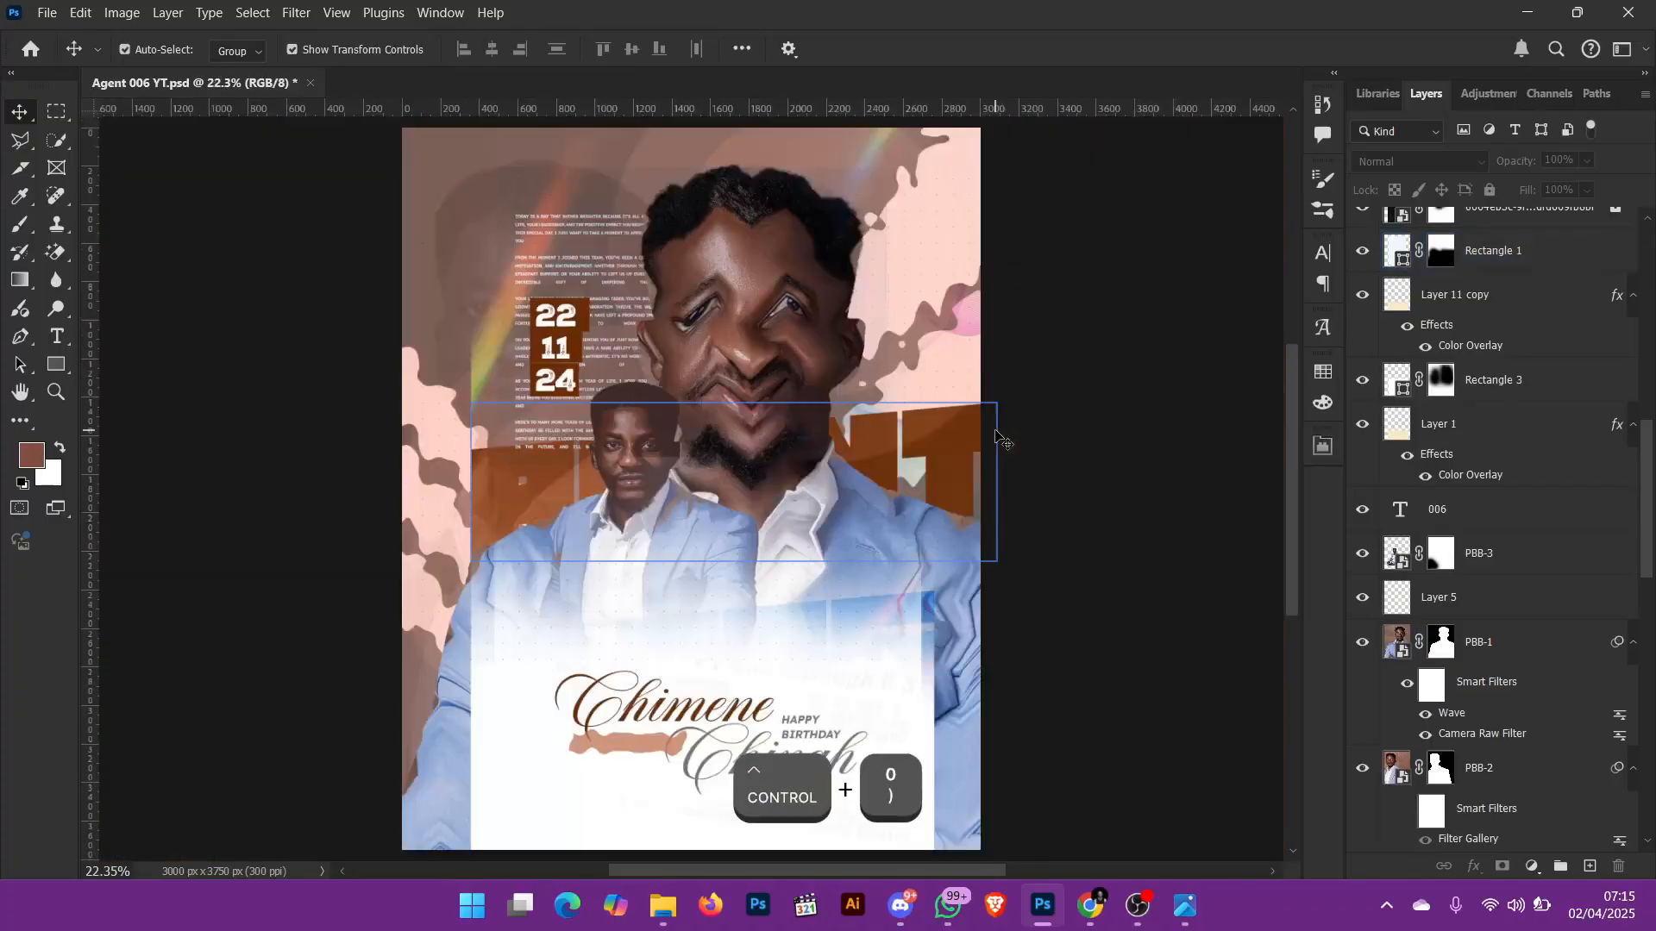
key("ctrl+z")
key("ctrl+z")
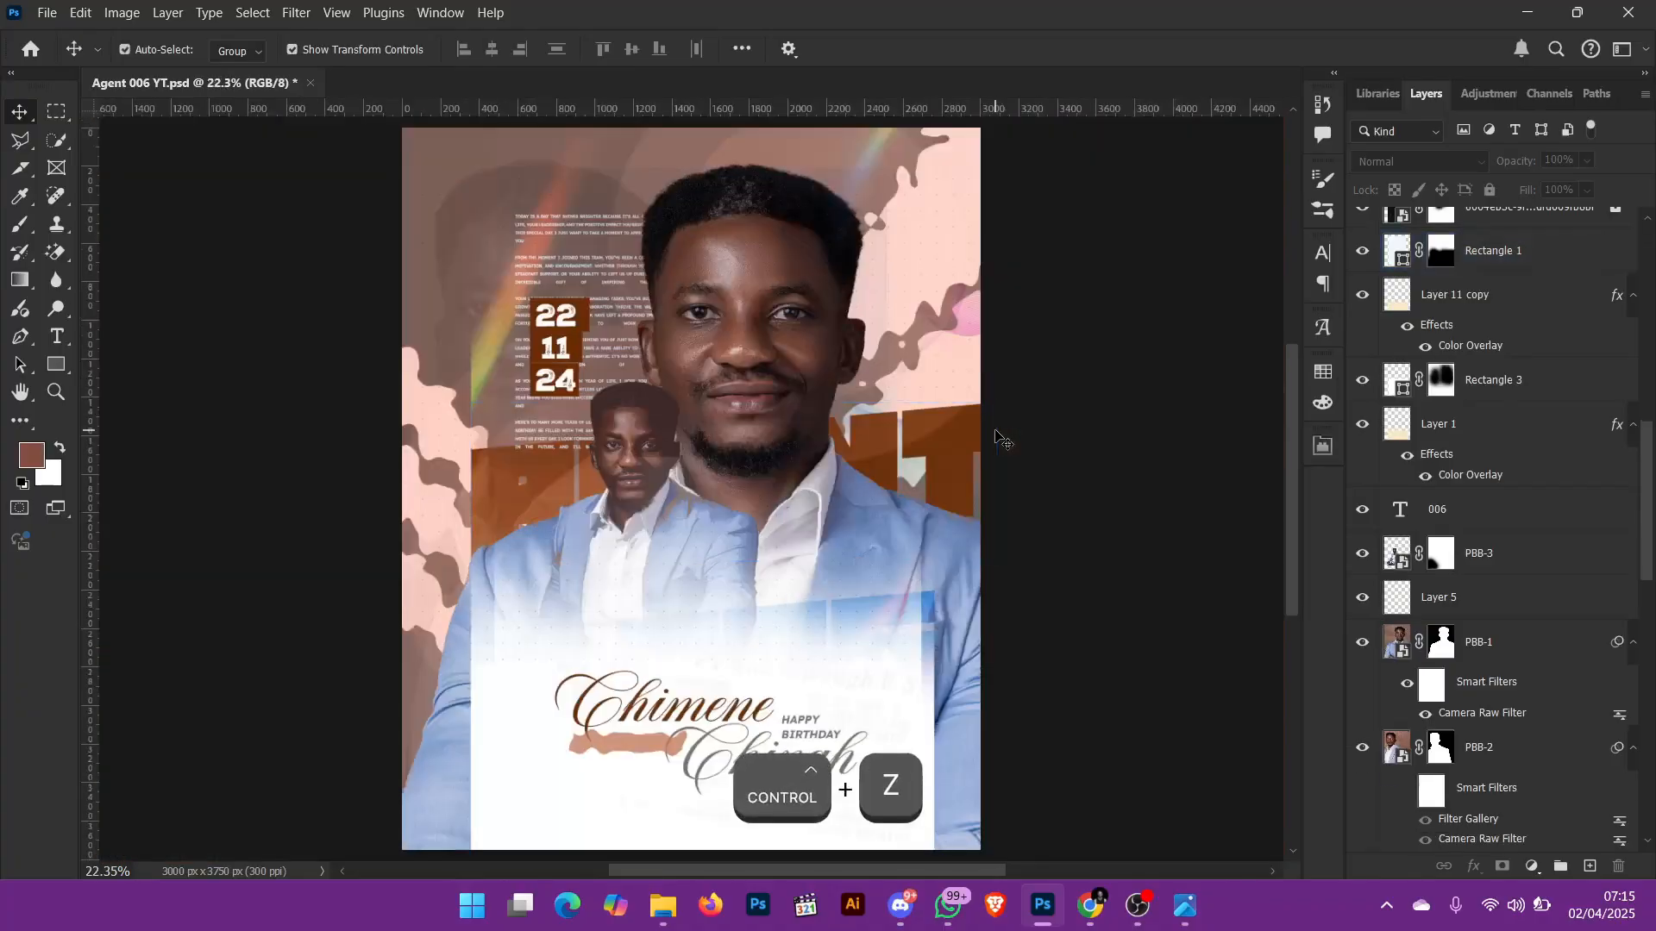
Step: Show the Agent 006 text layer on the wavy strip and check the lettering up close
scroll(1581, 397, "up", 1)
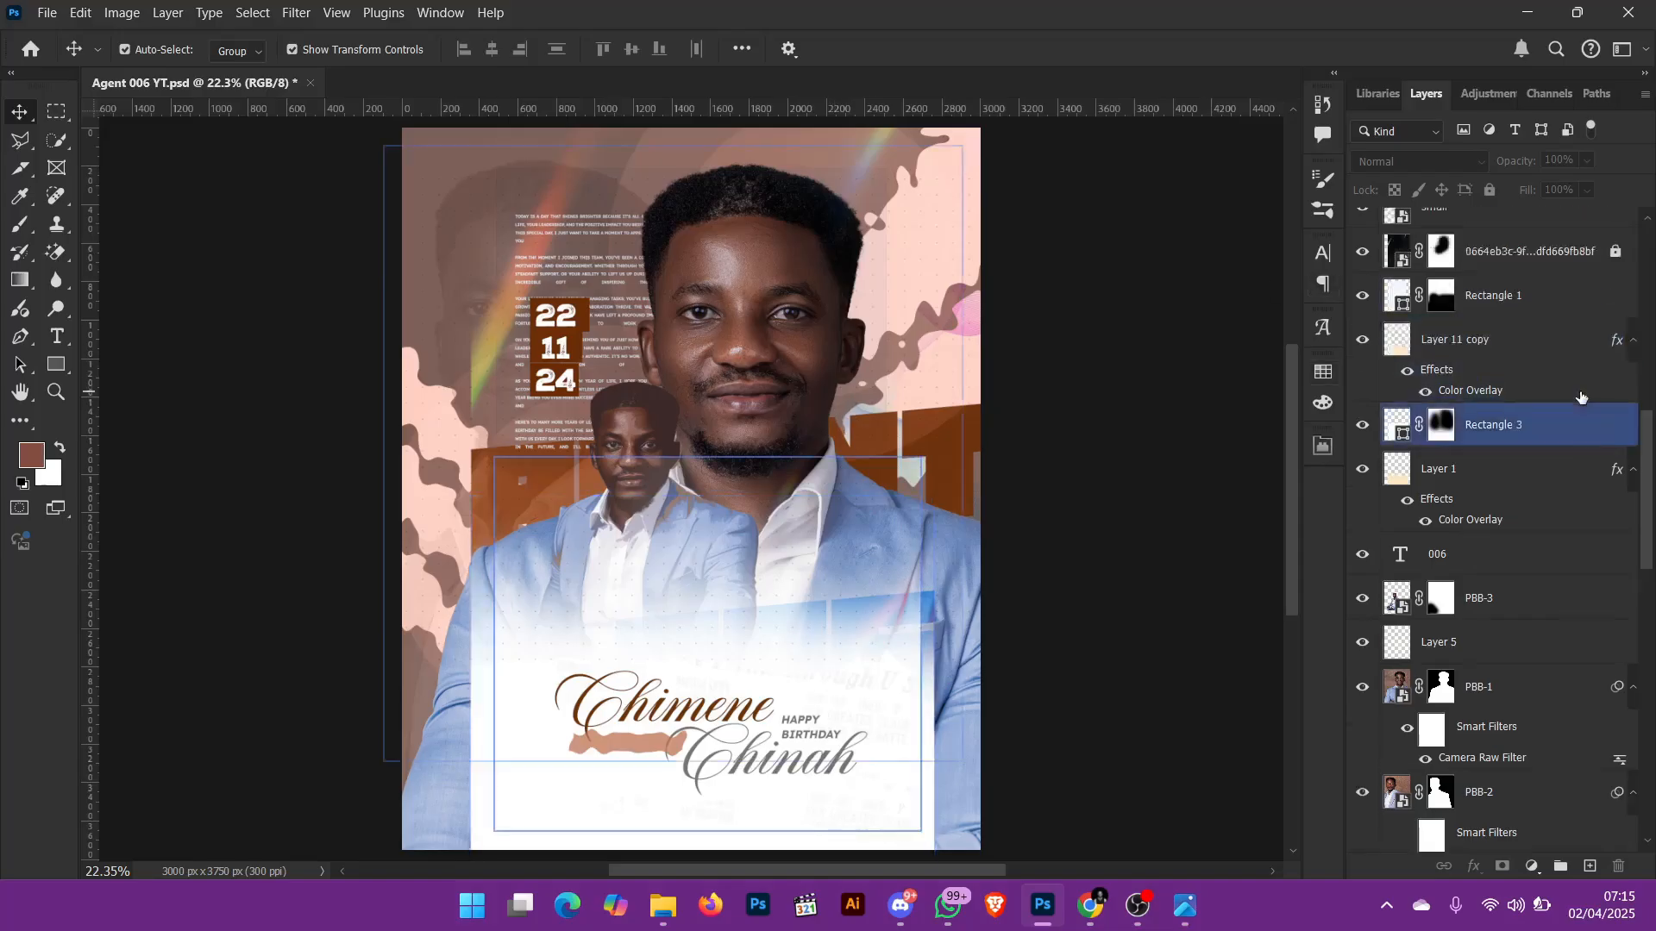
scroll(1580, 398, "up", 15)
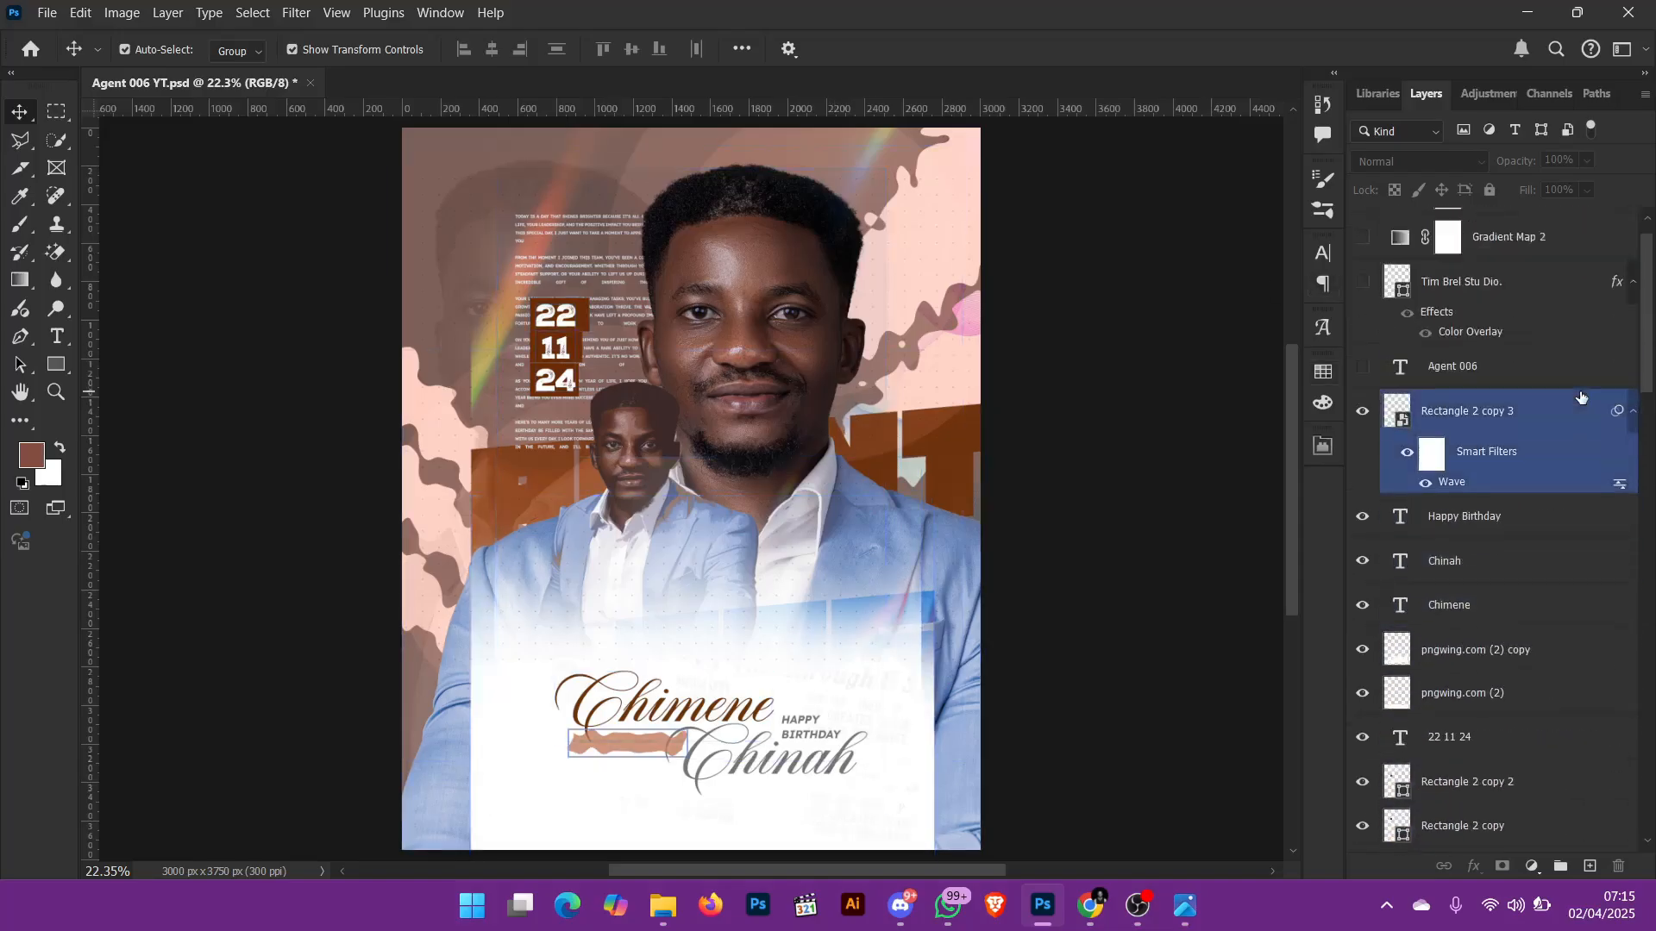
scroll(1581, 398, "up", 1)
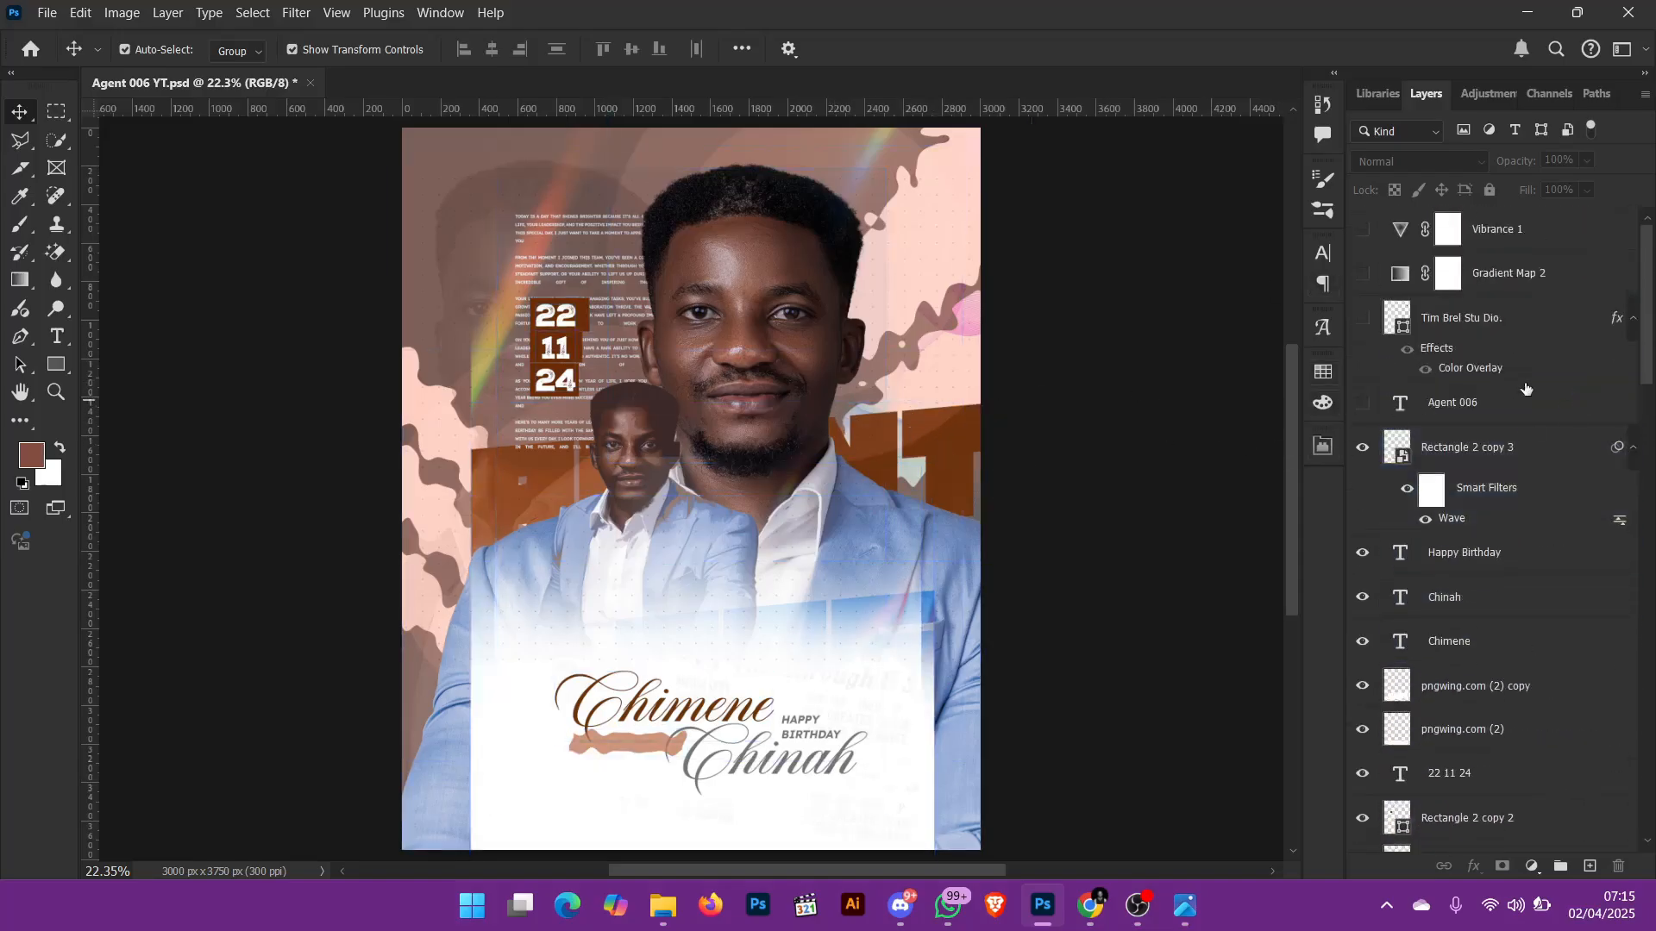
left_click(1511, 483)
left_click(1366, 404)
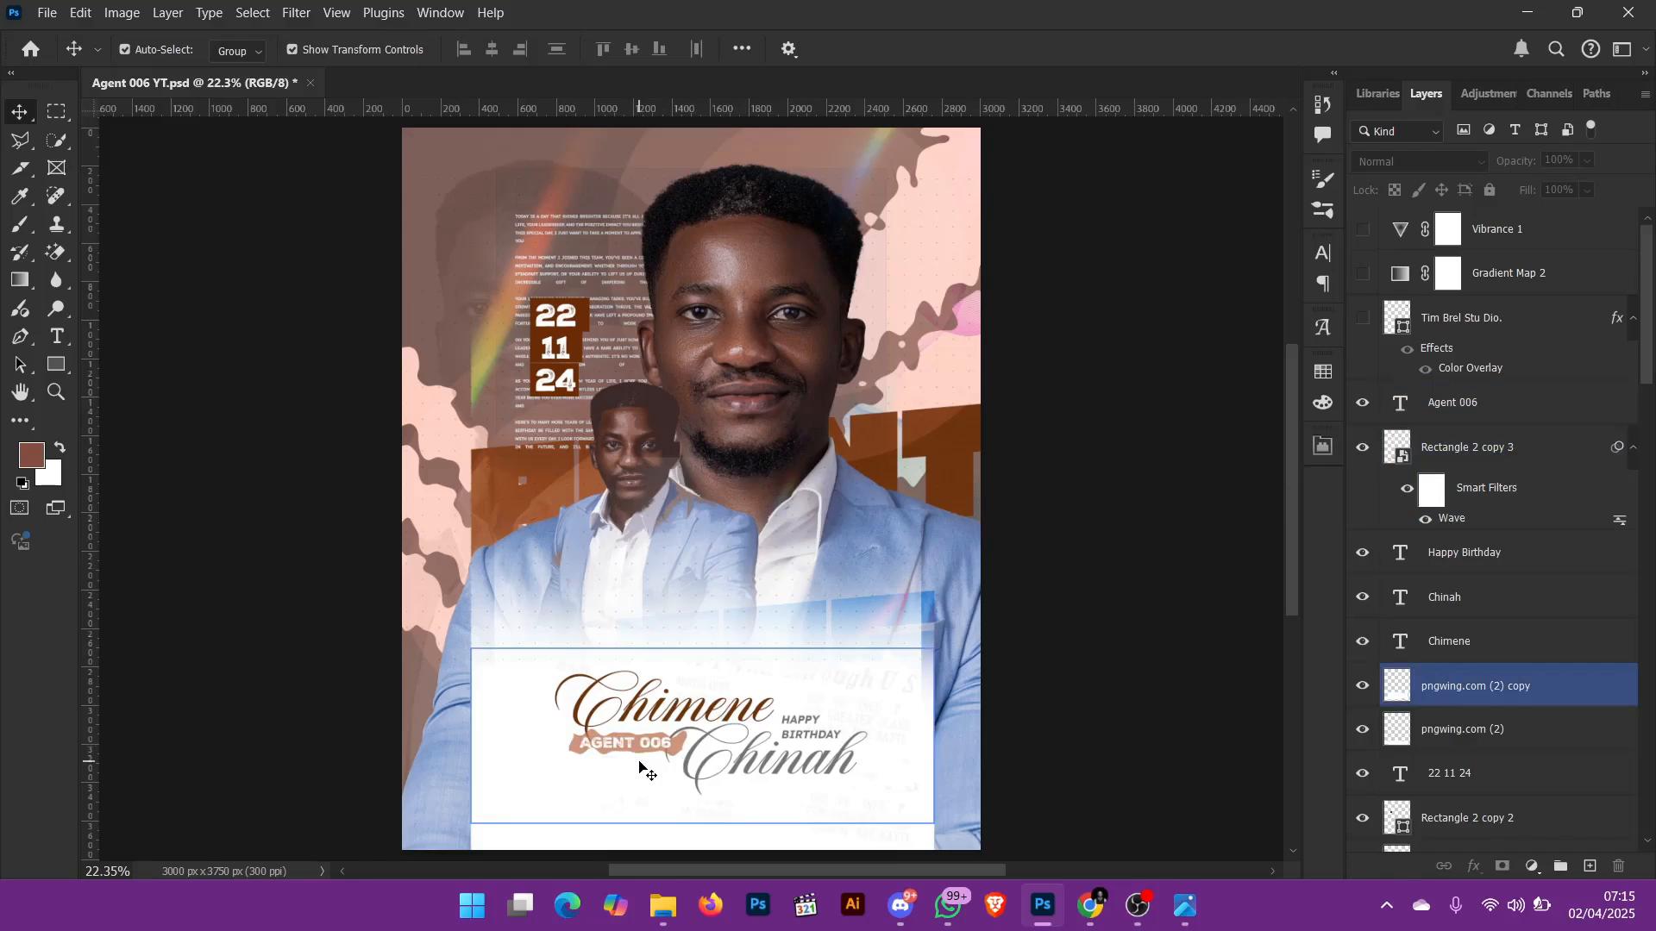
key("ctrl+equal")
key("ctrl+equal")
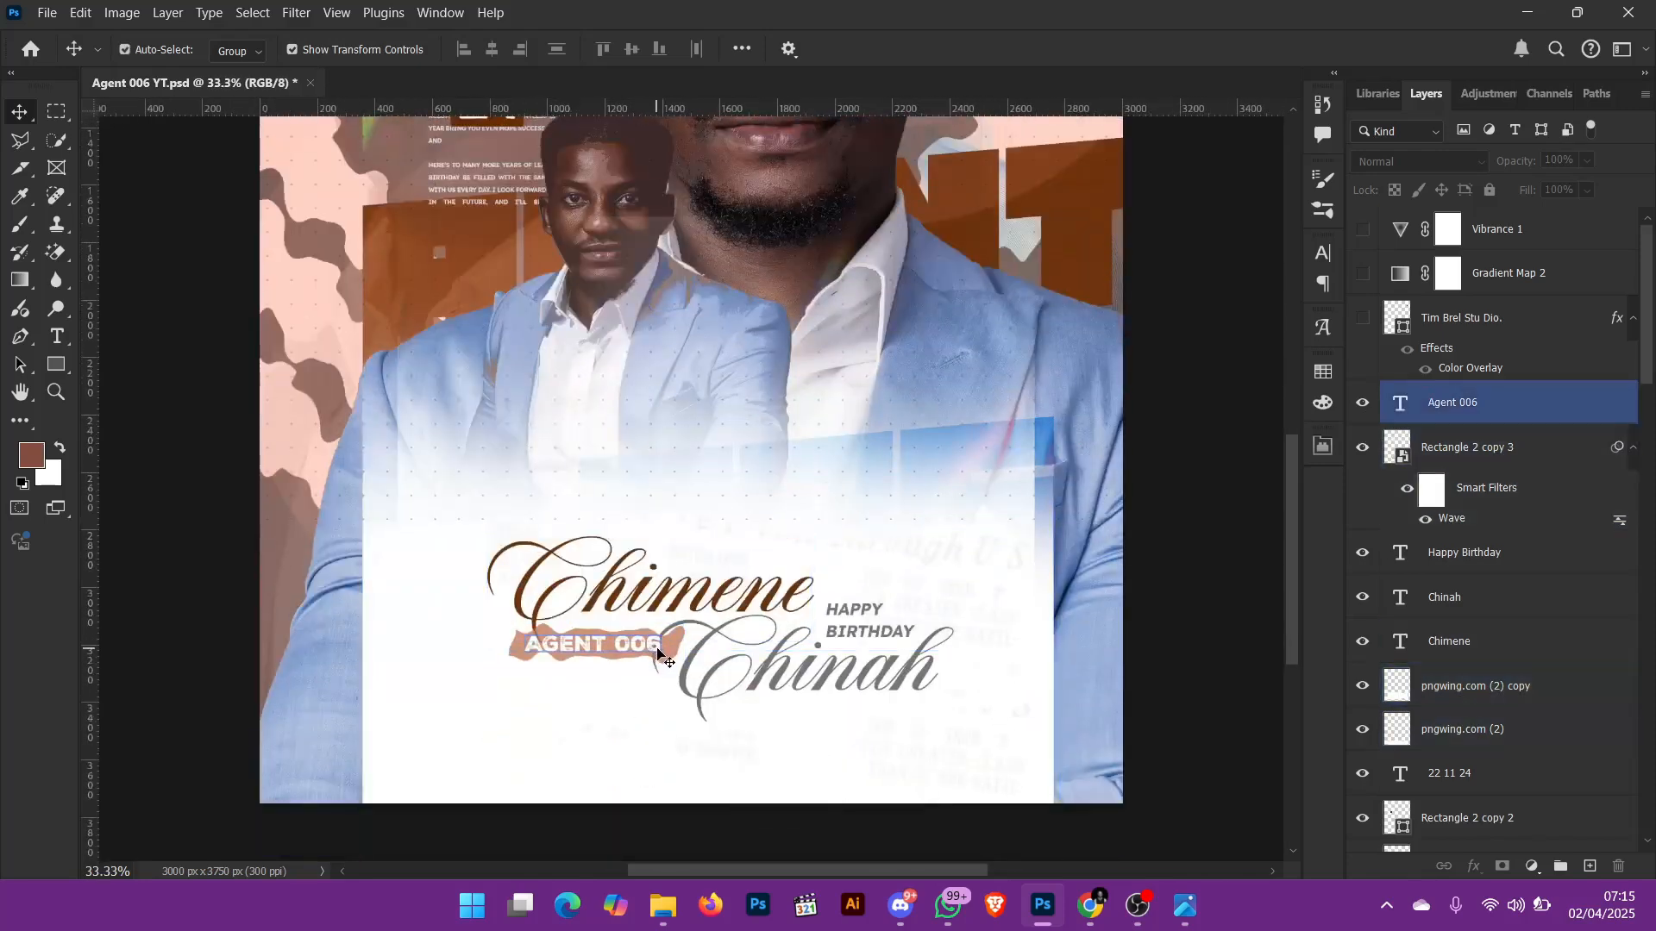
key("ctrl+0")
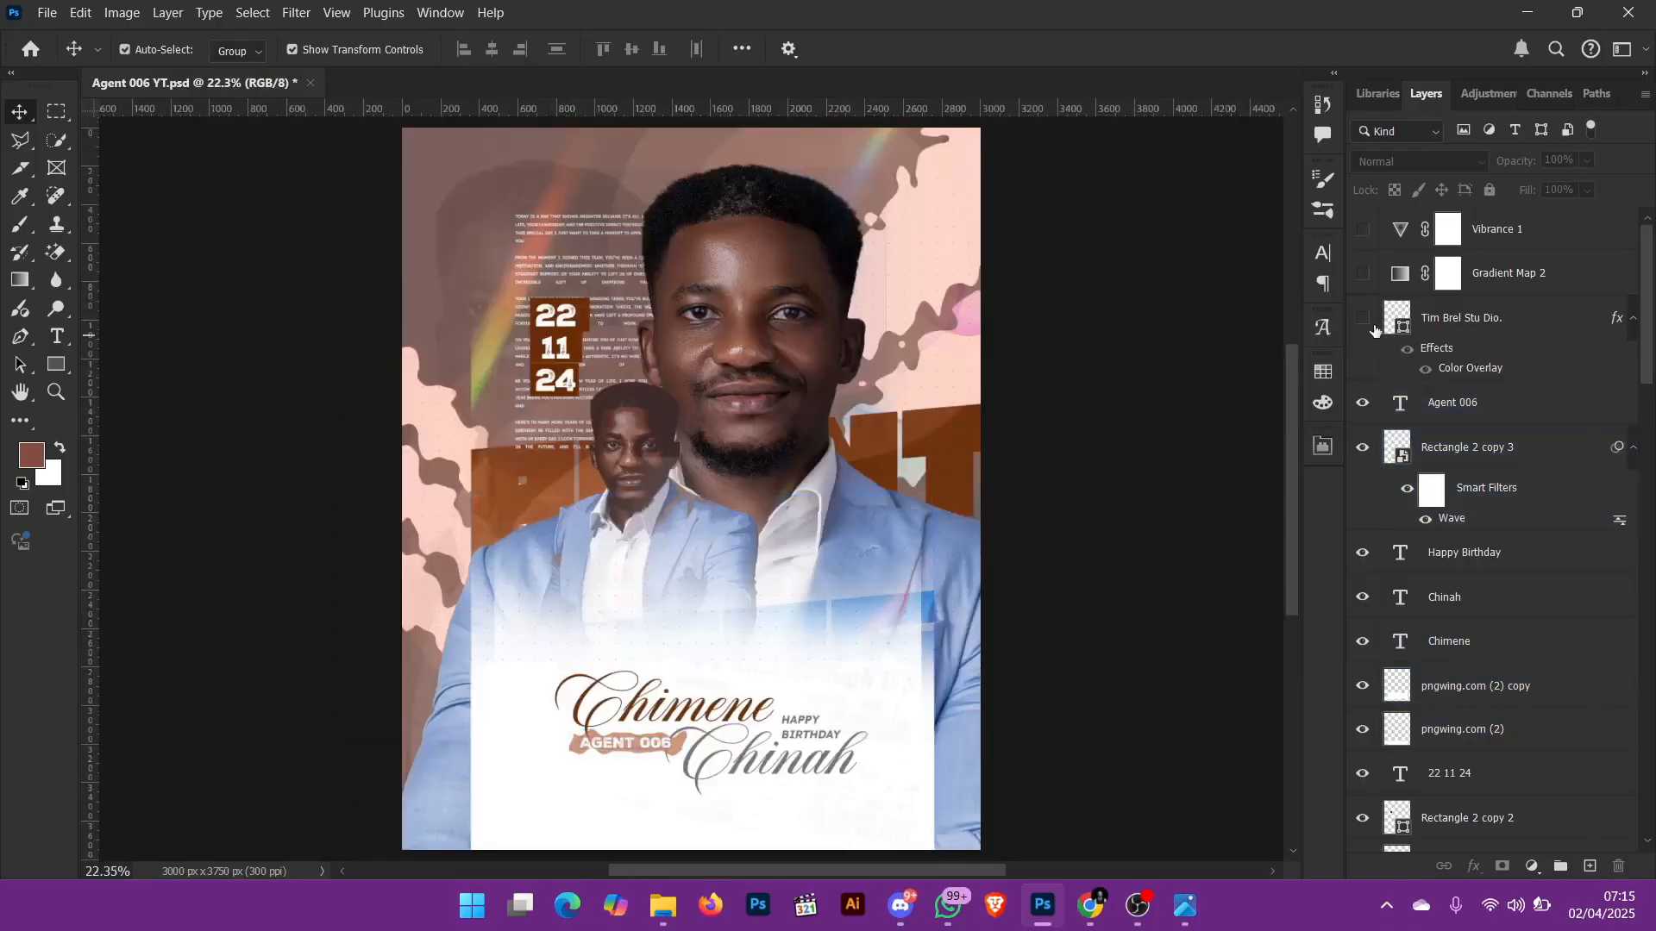
Step: Show the Tim Brel Stu Dio., Gradient Map 2 and Vibrance 1 layers and turn off Dither and Reverse in the gradient map
left_click(1362, 275)
left_click(1008, 543)
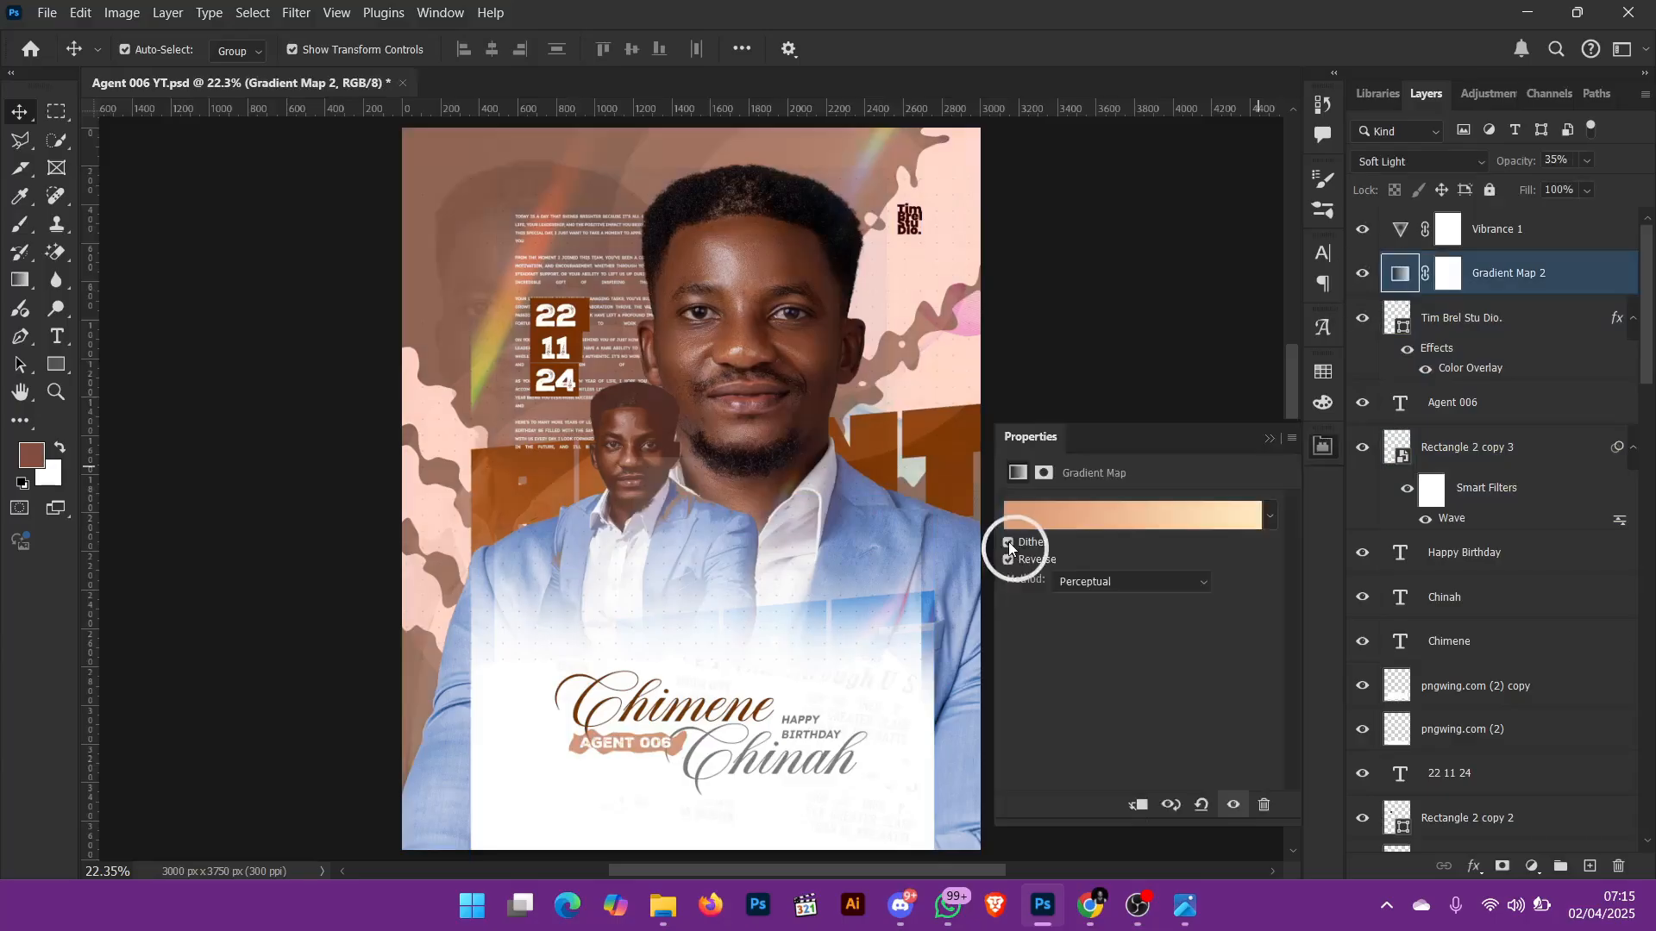
left_click(1007, 560)
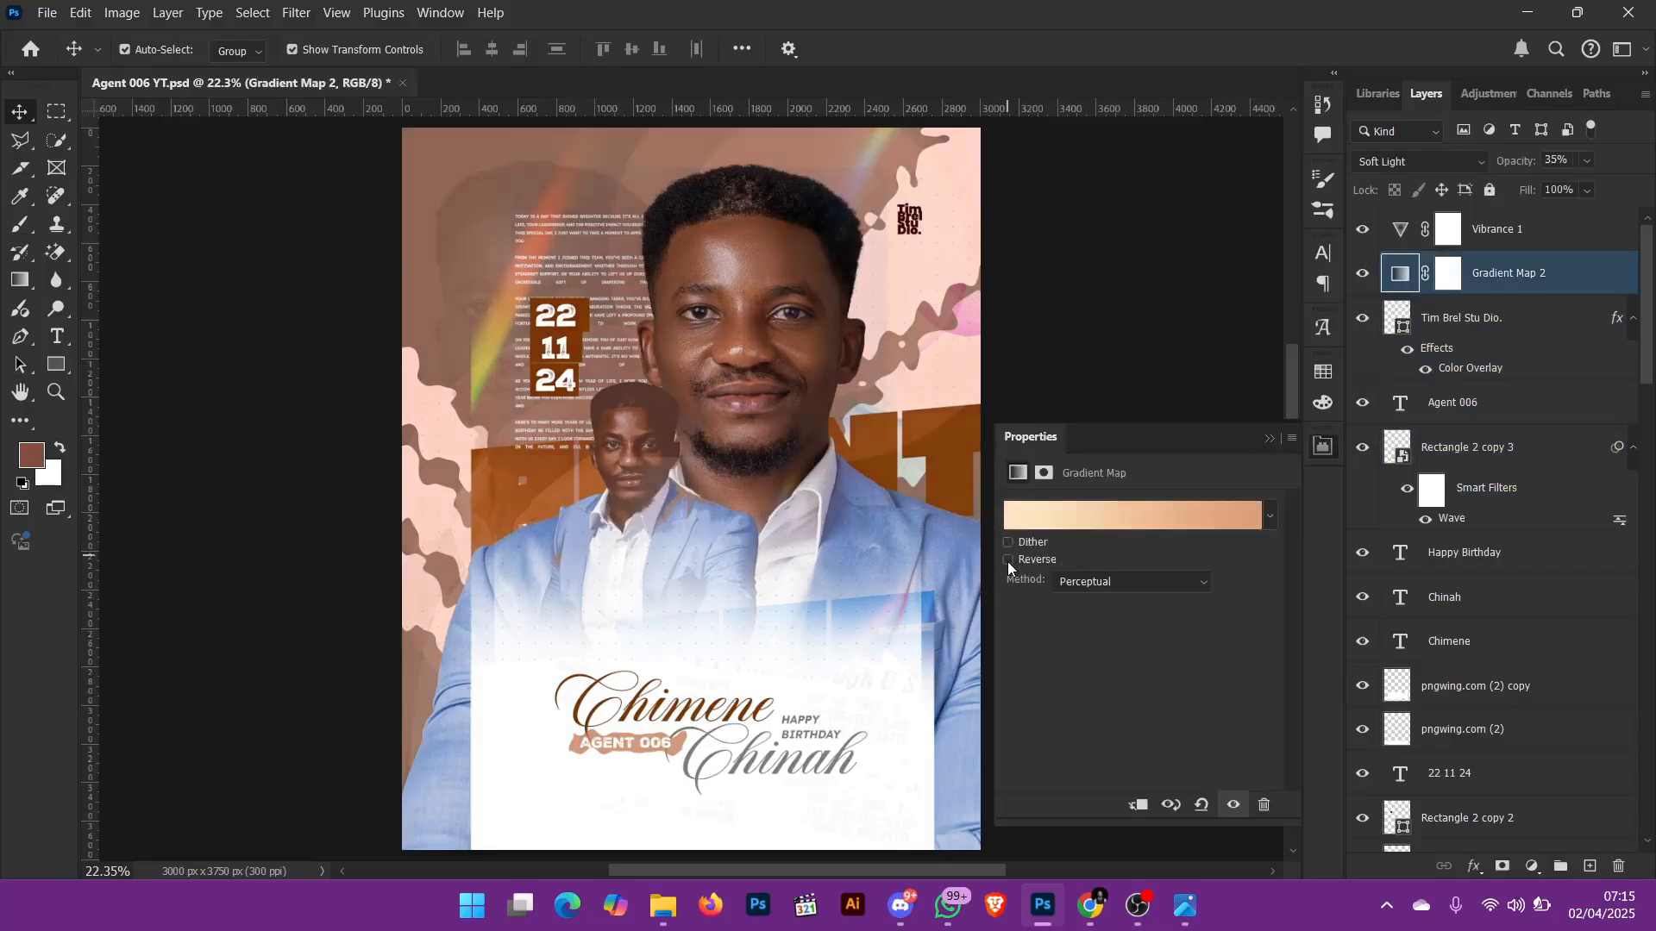
Step: Clip Gradient Map 2 to the Tim Brel Stu Dio. layer below and decline deleting the adjustment
left_click(1142, 806)
left_click(1142, 805)
left_click(1141, 805)
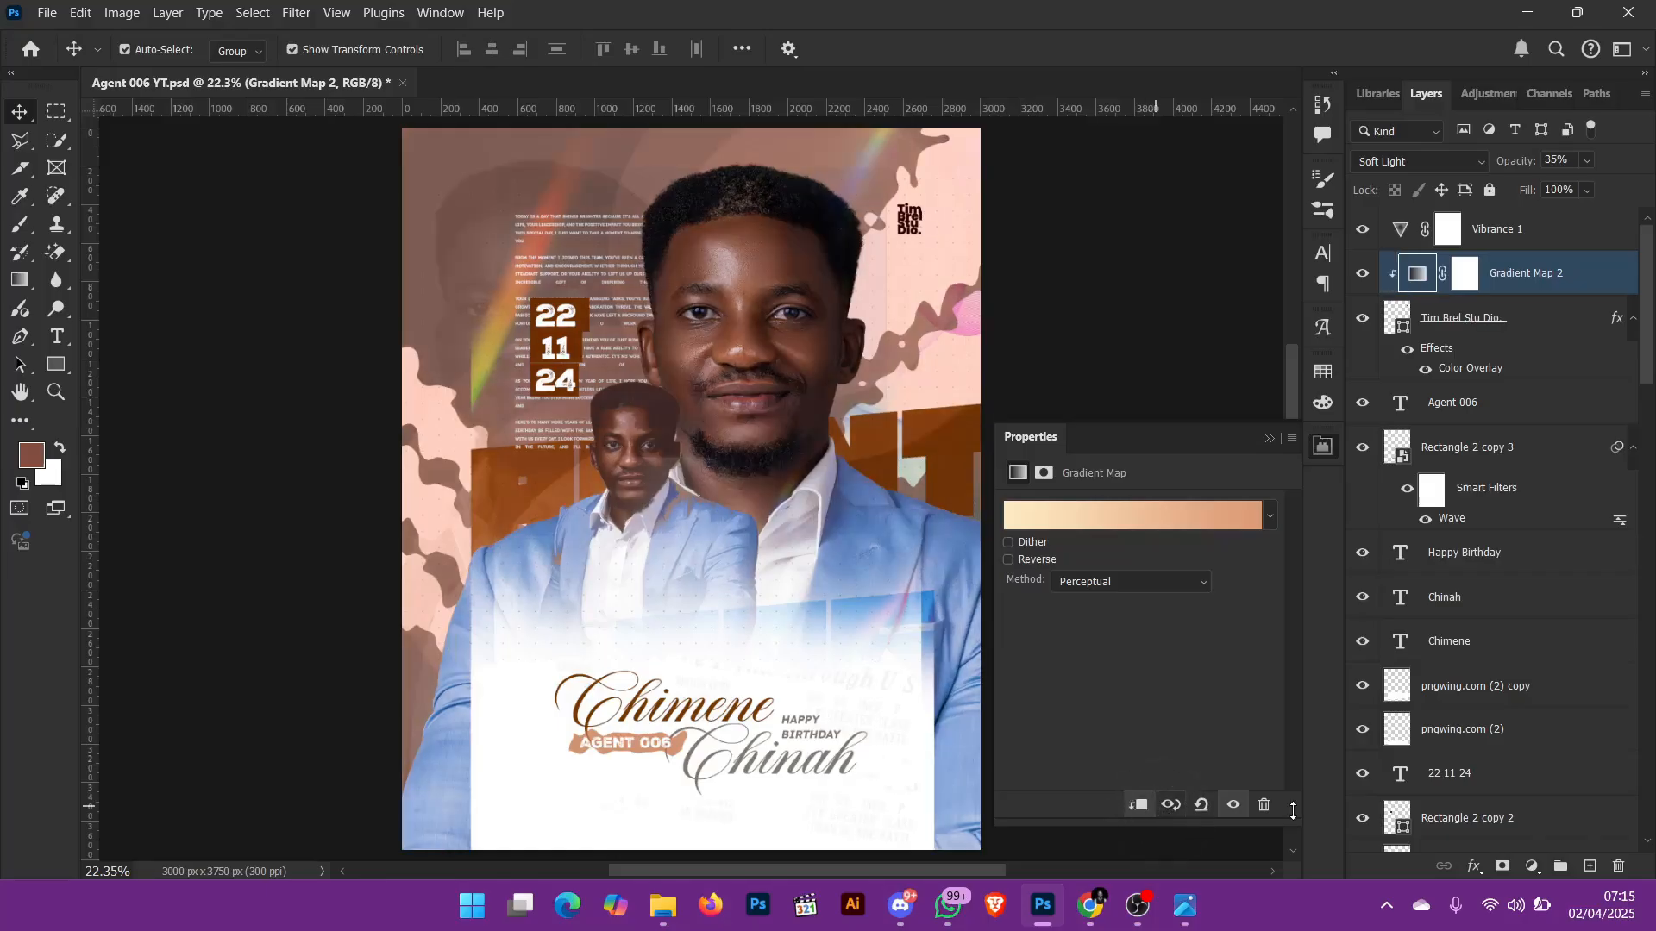
left_click(1266, 805)
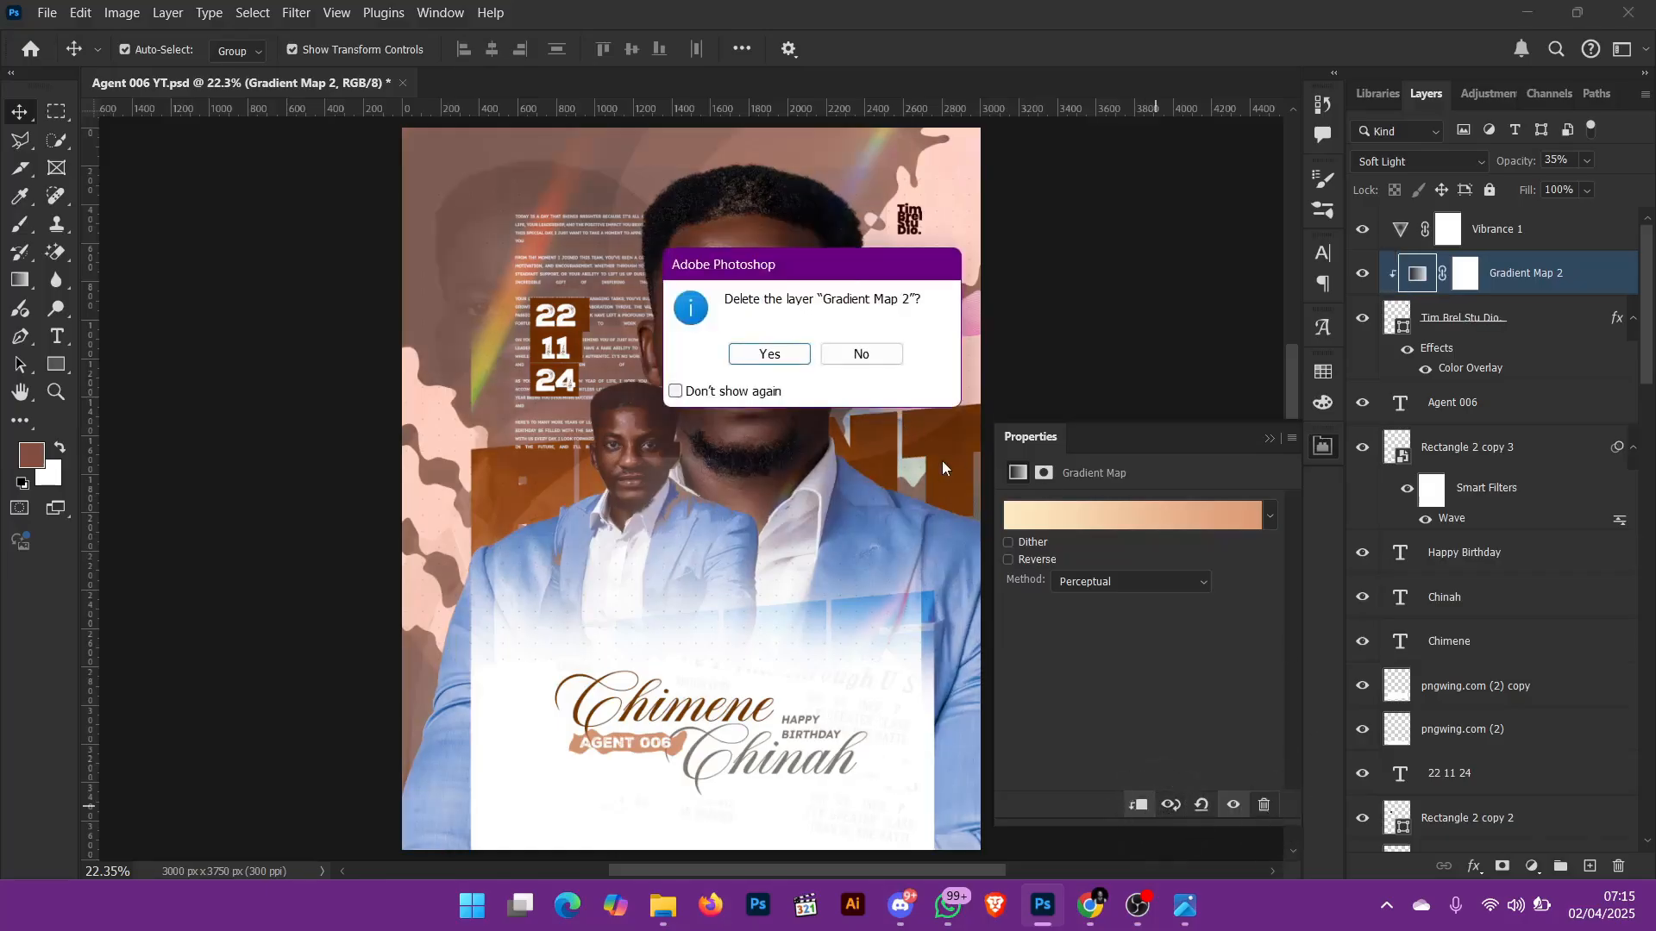
left_click(886, 355)
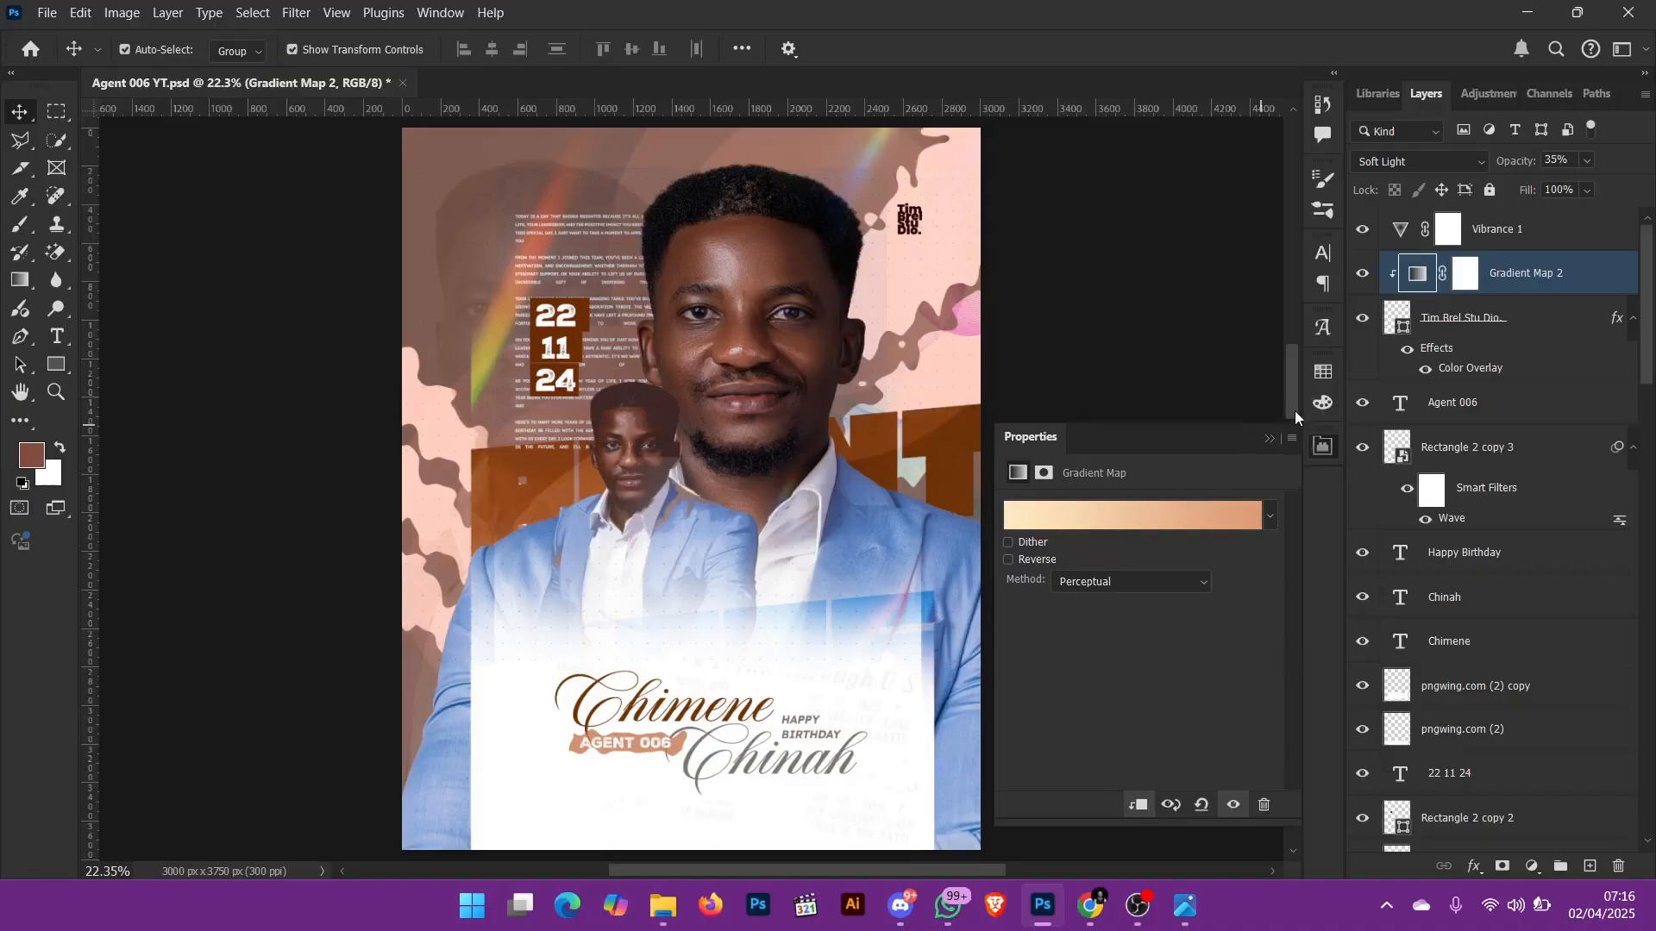
Step: Experiment with the Vibrance 1 adjustment, trying saturation +100 and vibrance -83, ending with vibrance +21 and saturation -54
left_click(1399, 231)
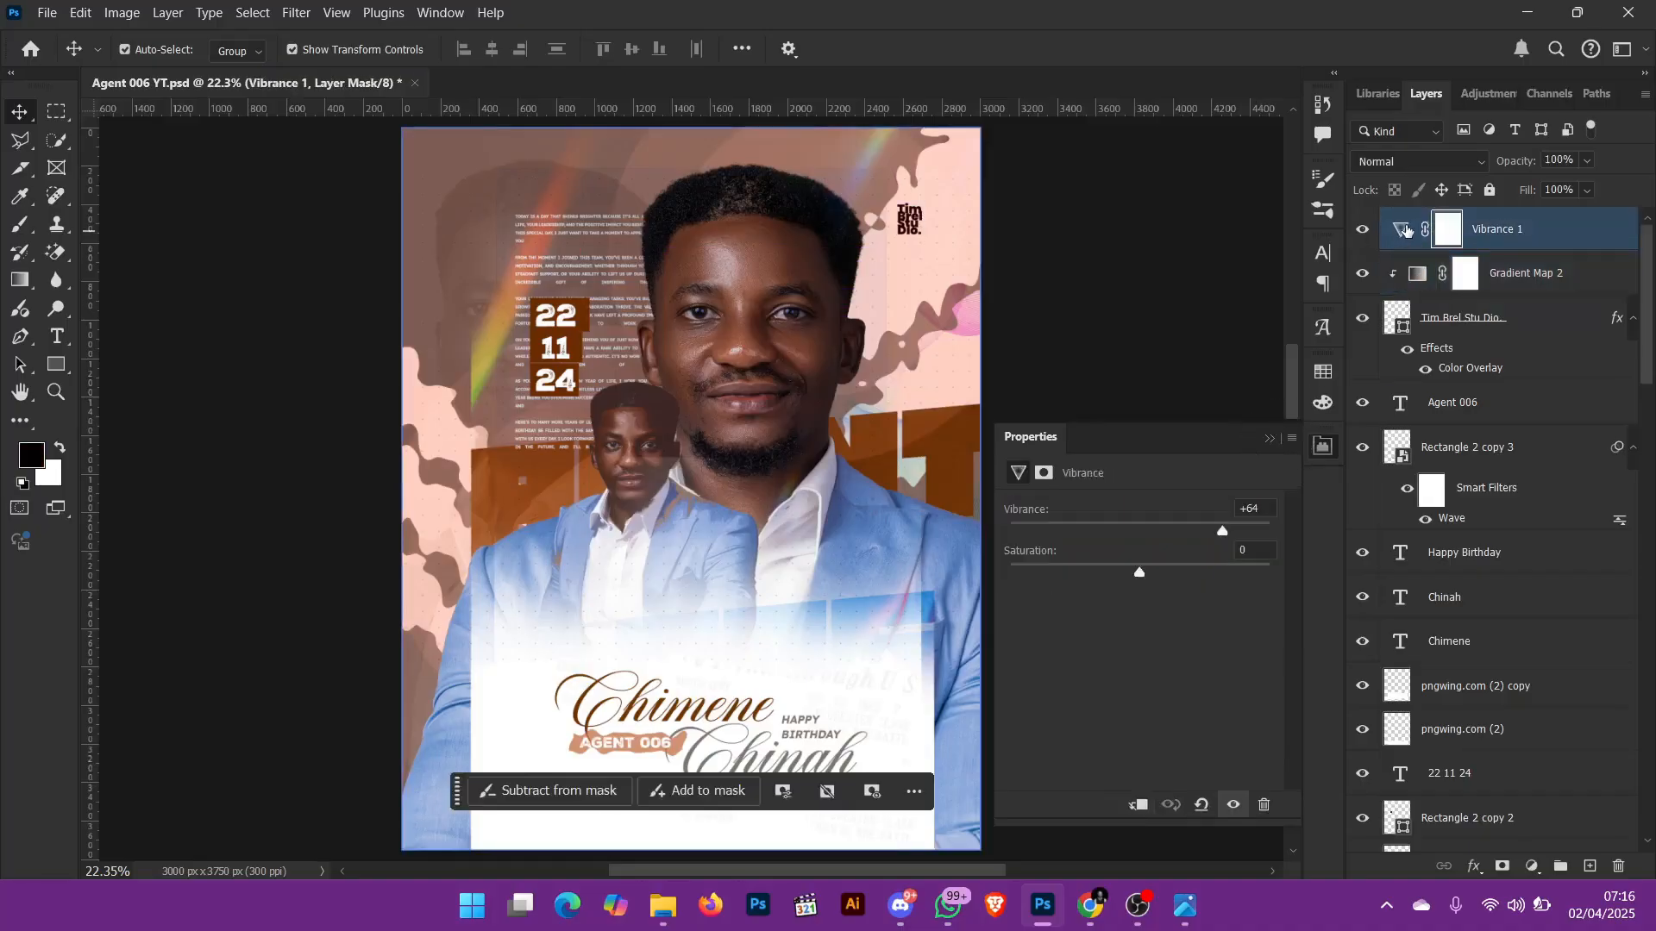
left_click(1403, 230)
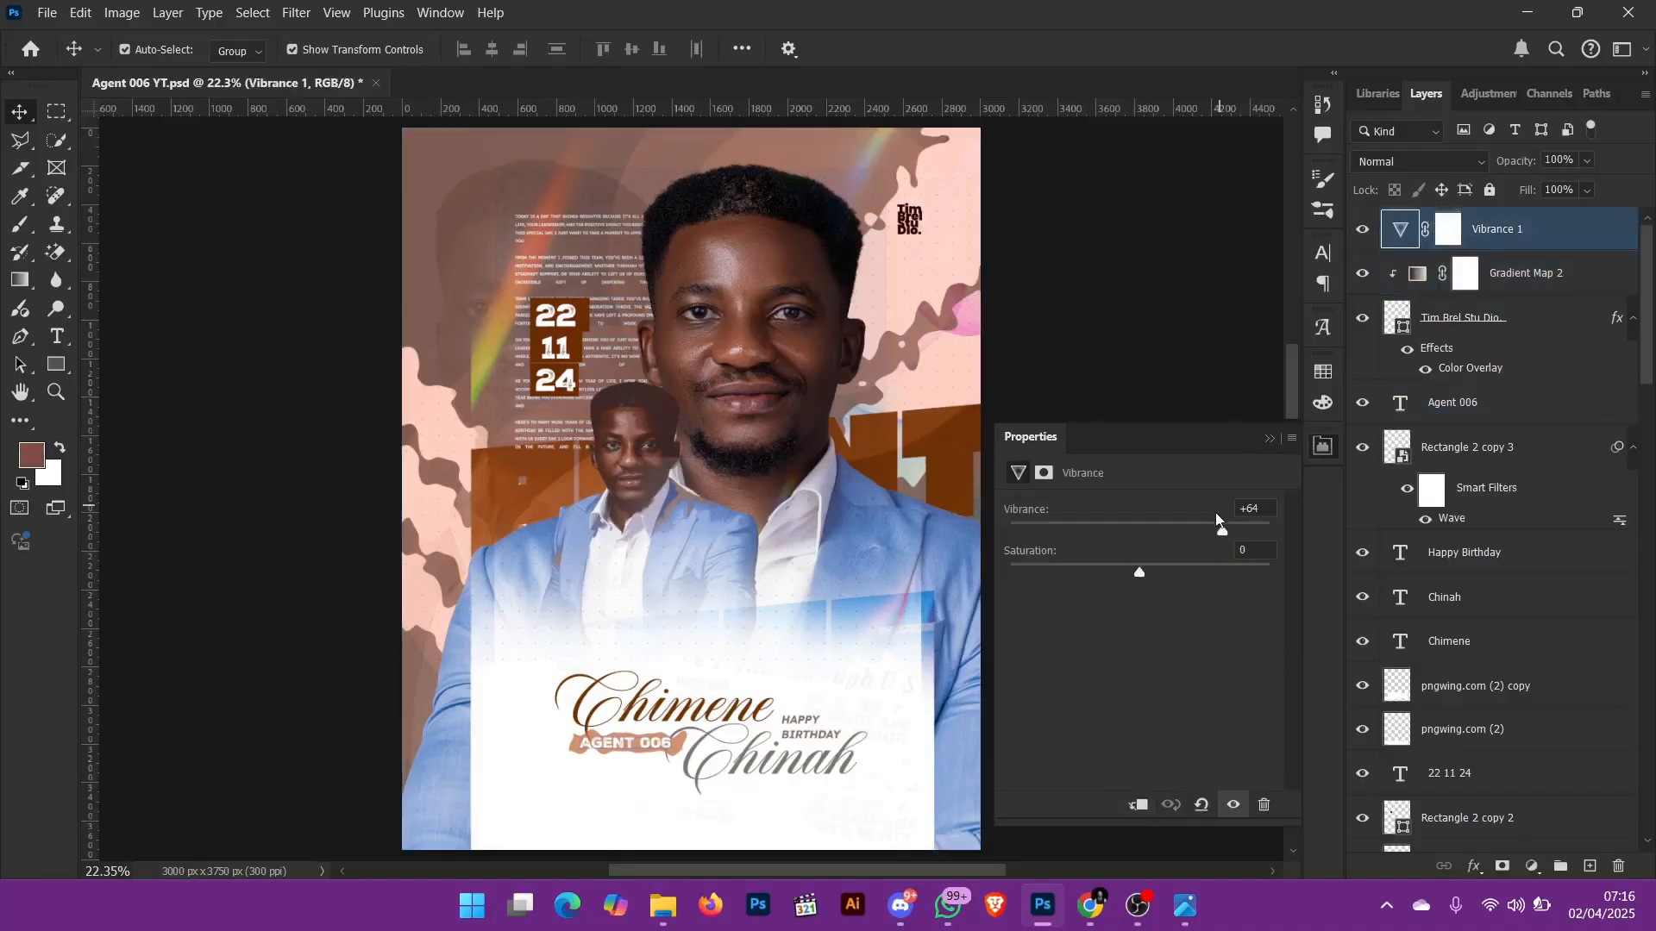
left_click_drag(1133, 572, 1260, 603)
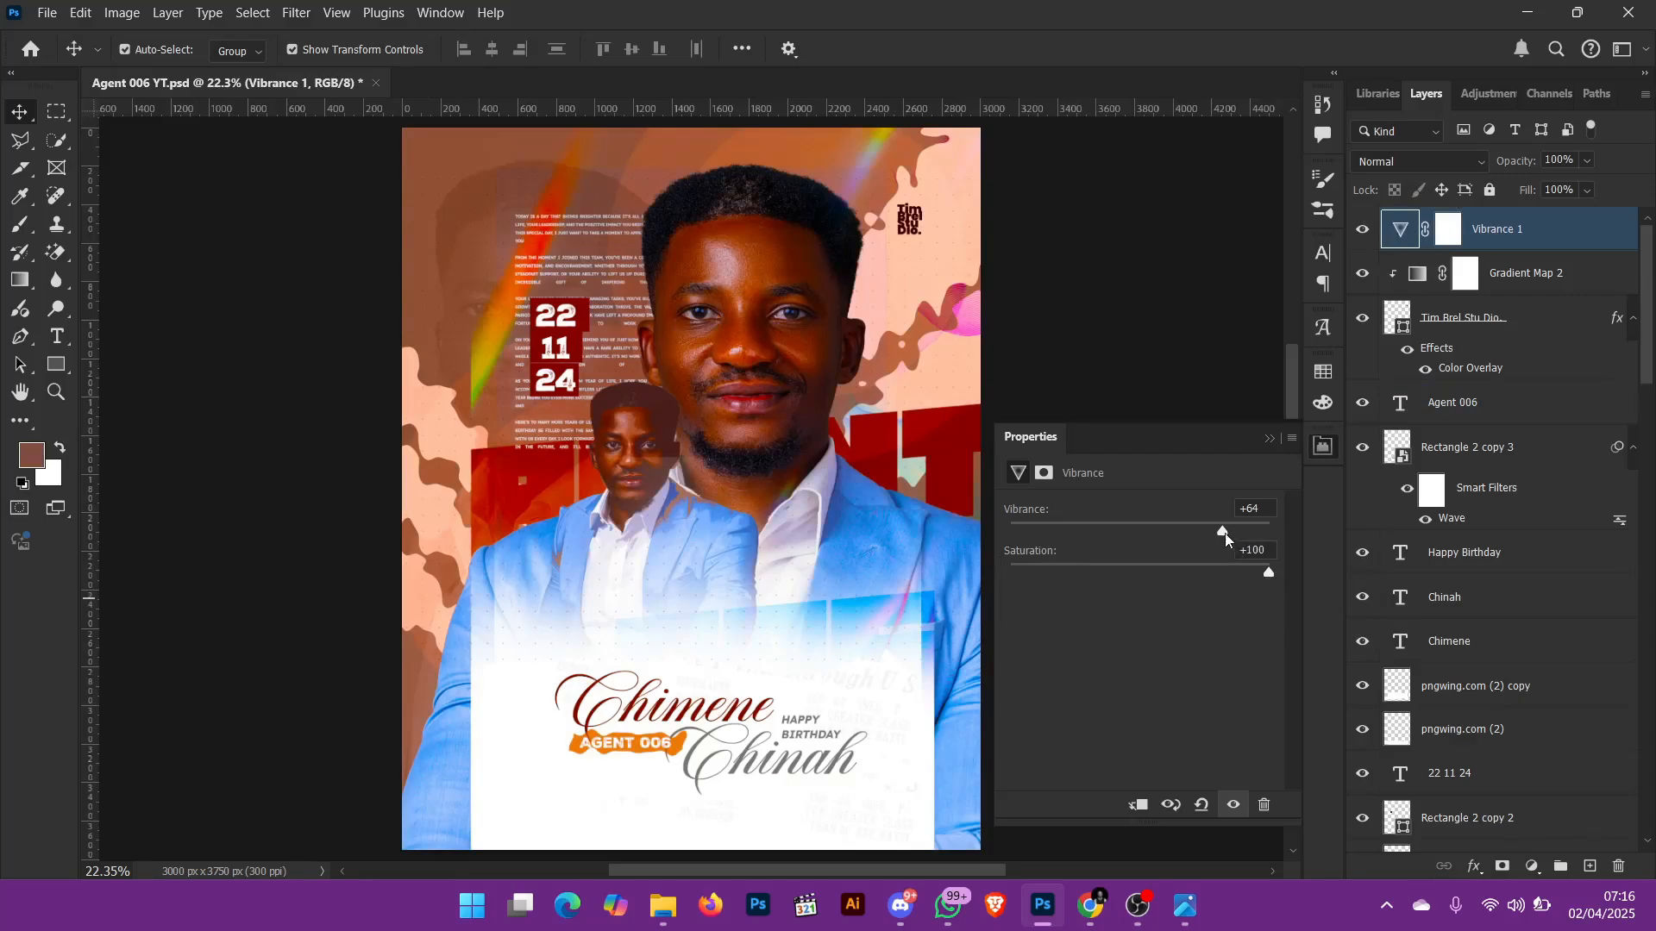
left_click_drag(1225, 533, 1032, 536)
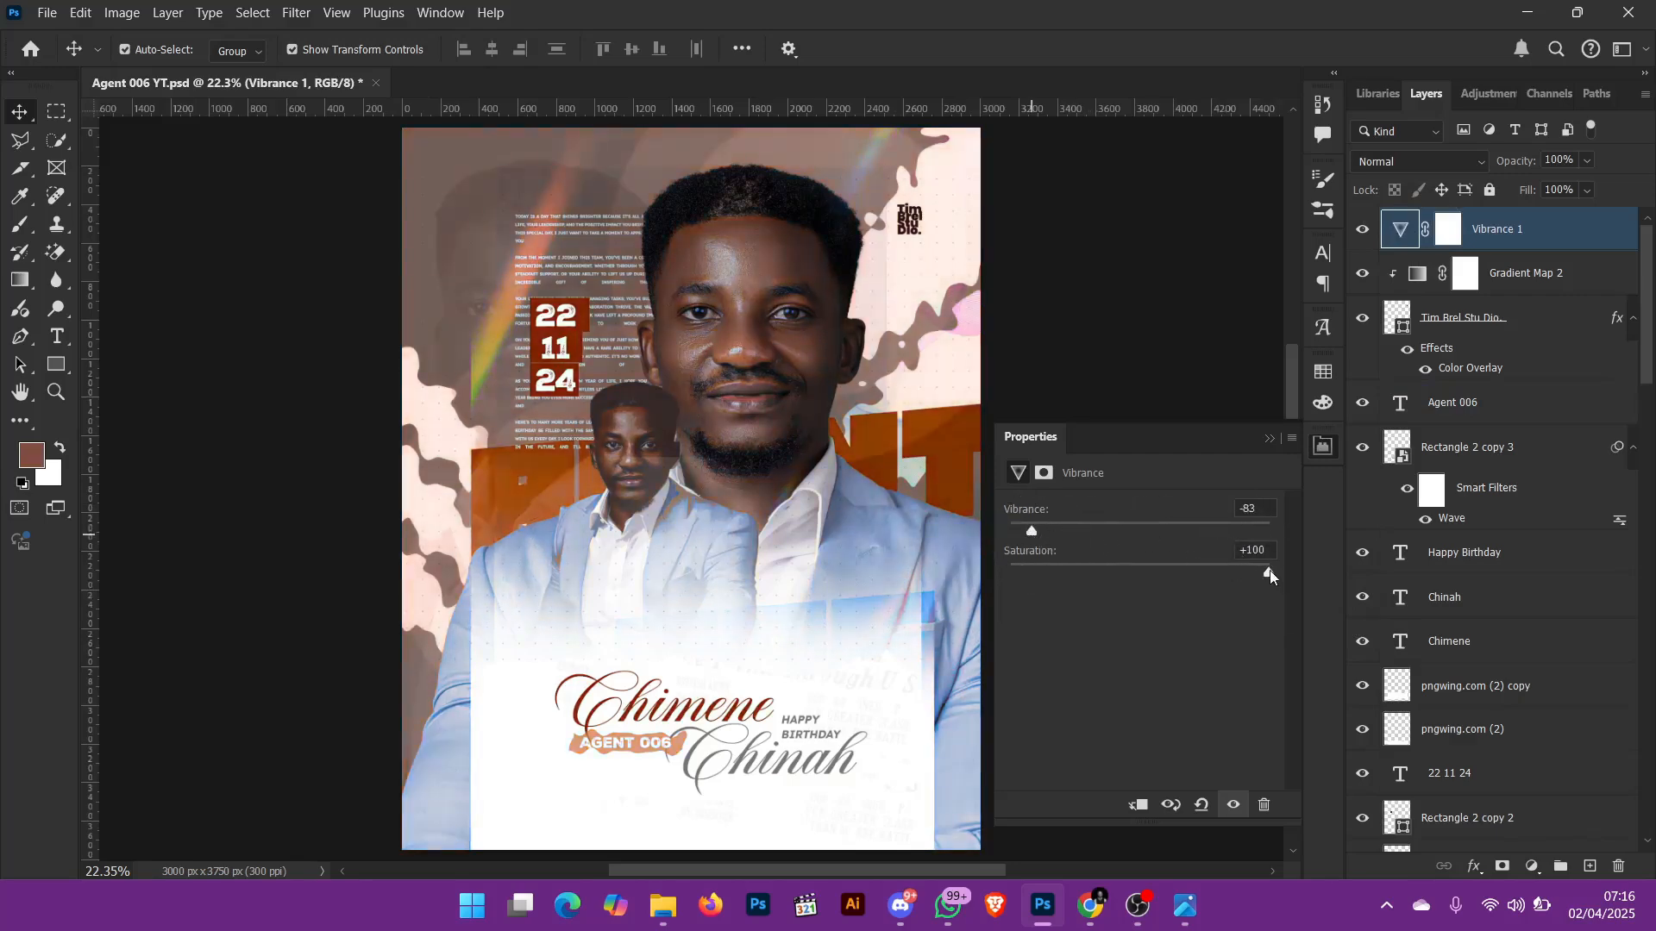
left_click_drag(1271, 576, 1168, 544)
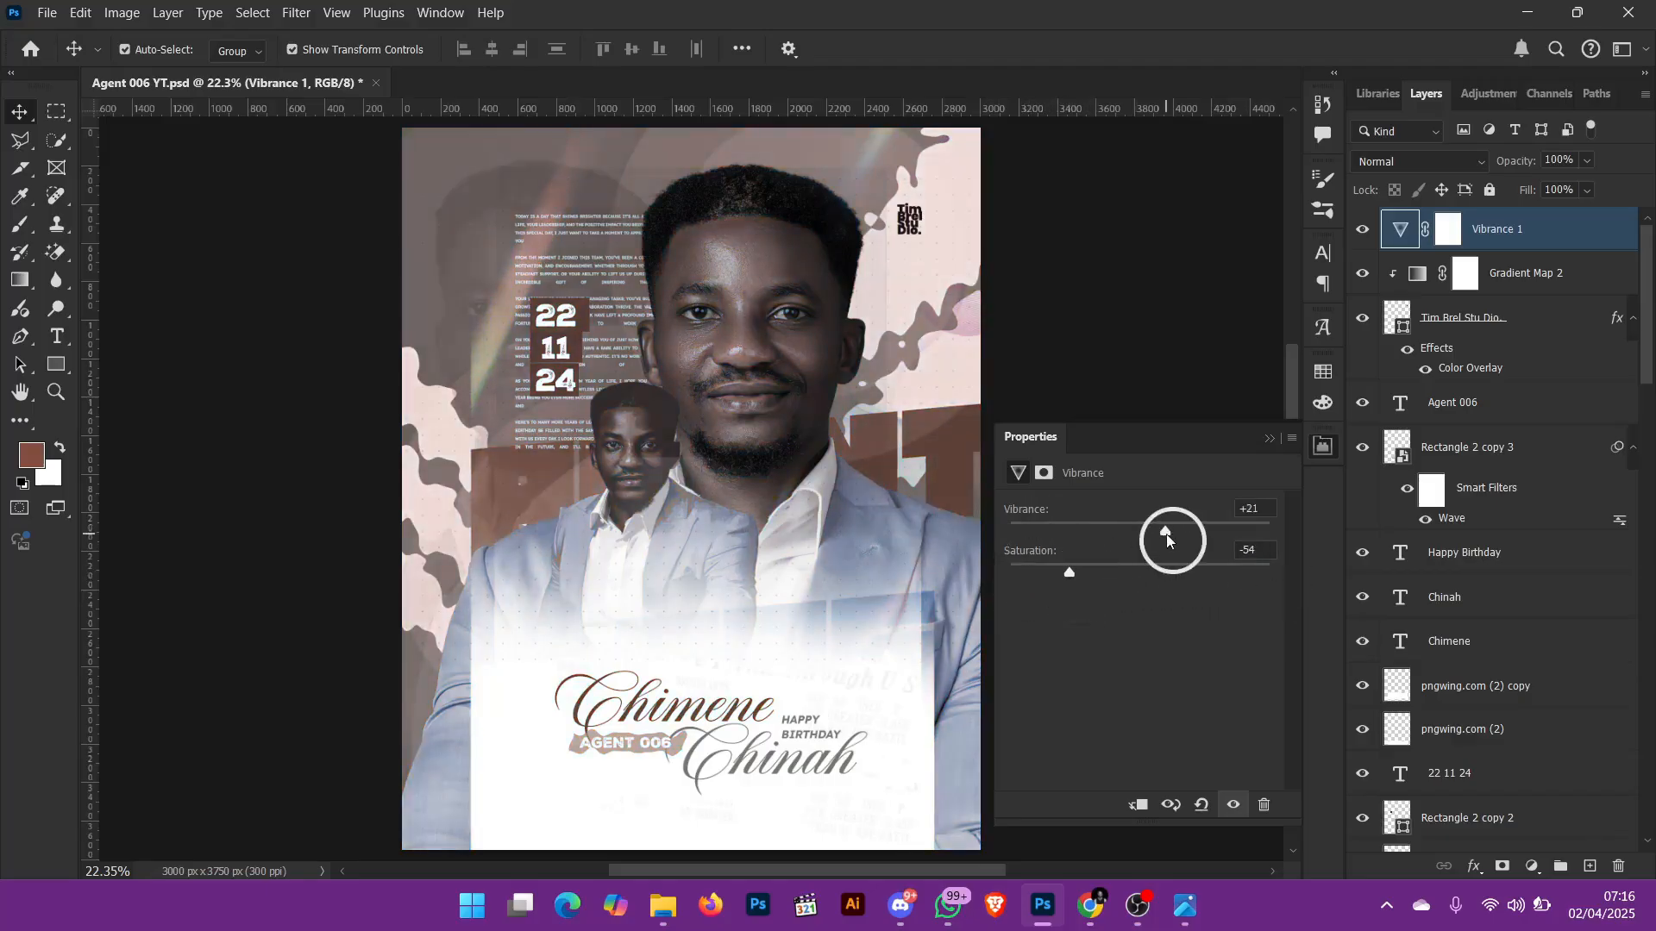
left_click(1270, 439)
Step: Undo the vibrance and saturation changes made to the Vibrance 1 adjustment
left_click(1522, 367)
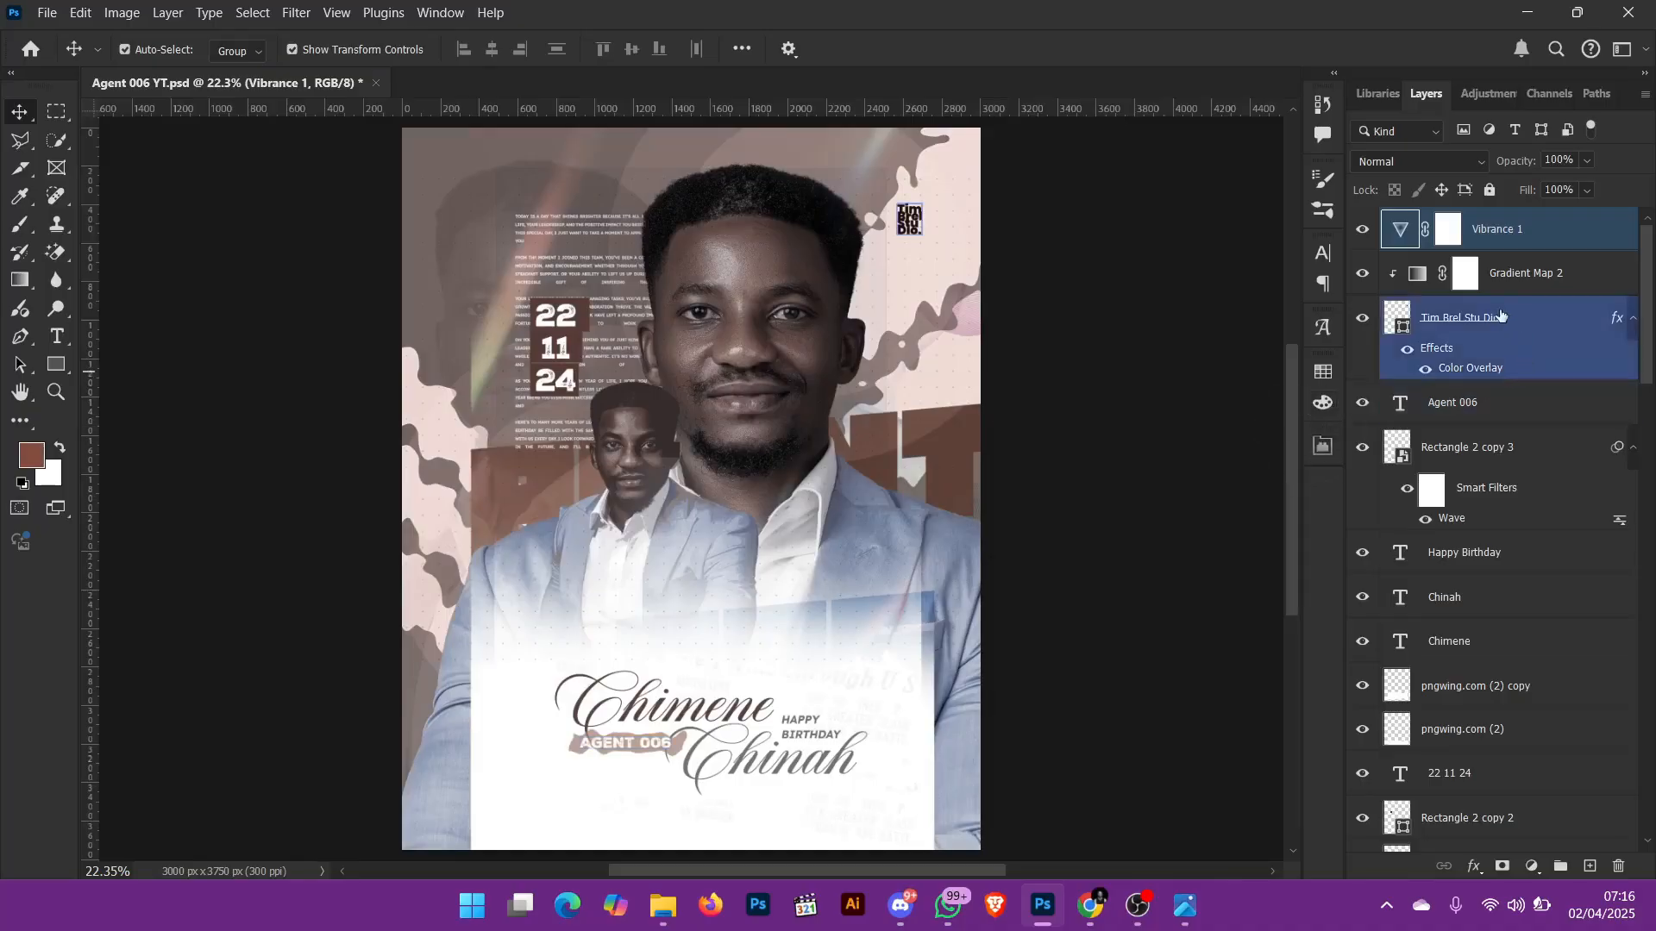
key("ctrl+z")
key("ctrl+z")
key("ctrl+z")
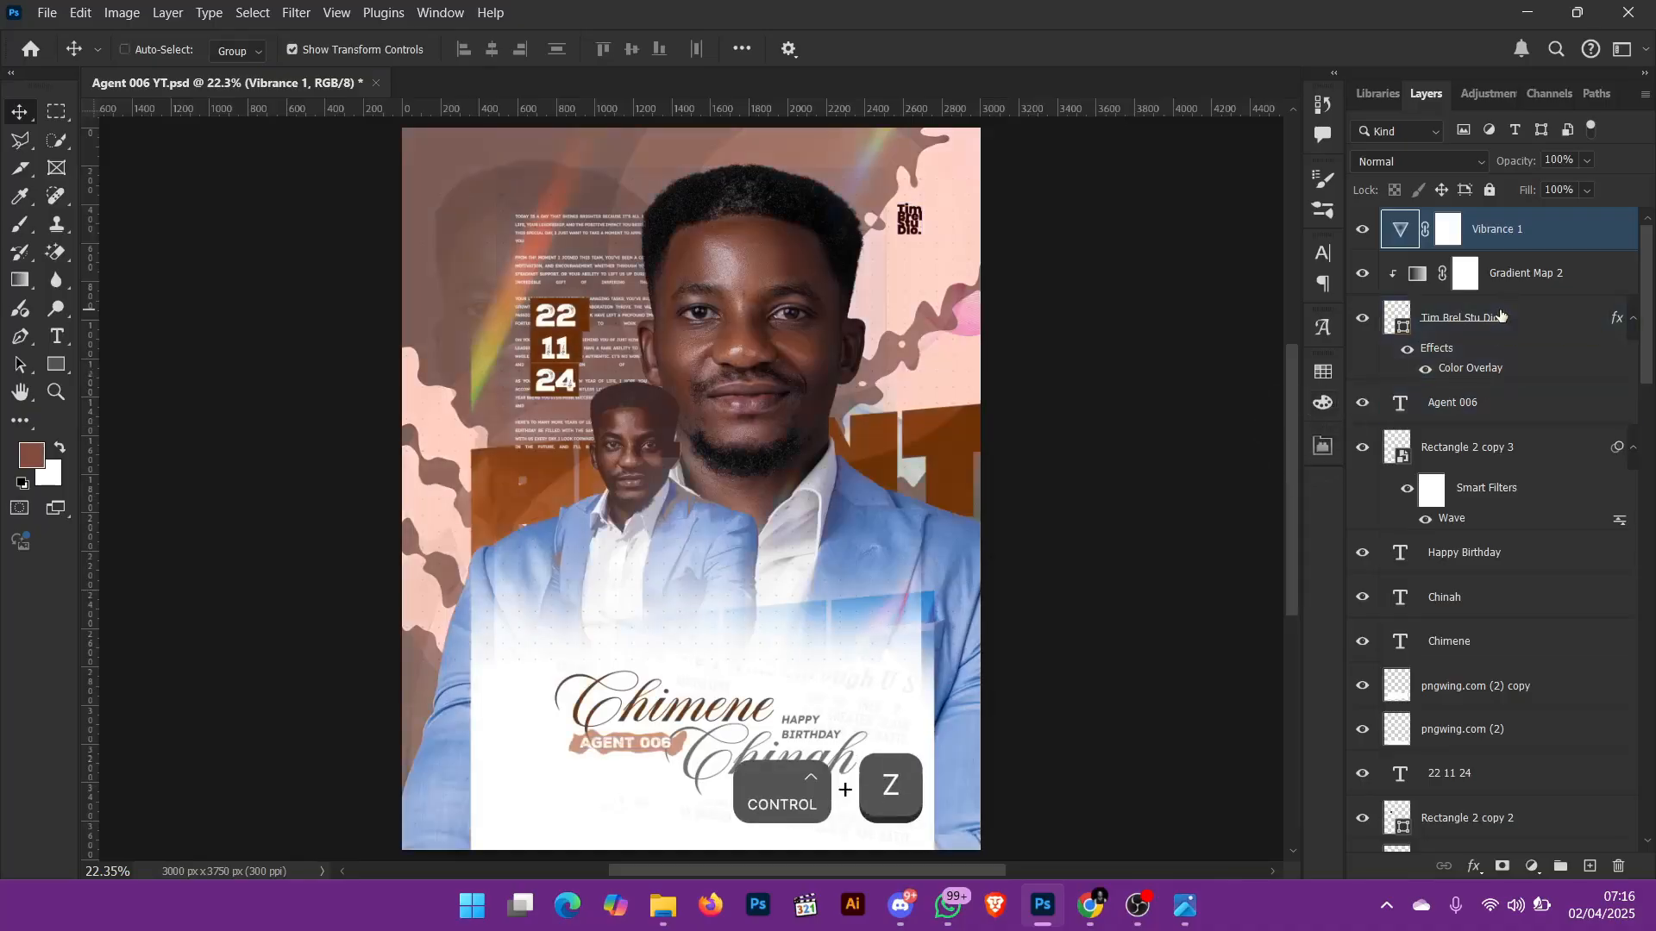
key("ctrl+z")
key("ctrl+z")
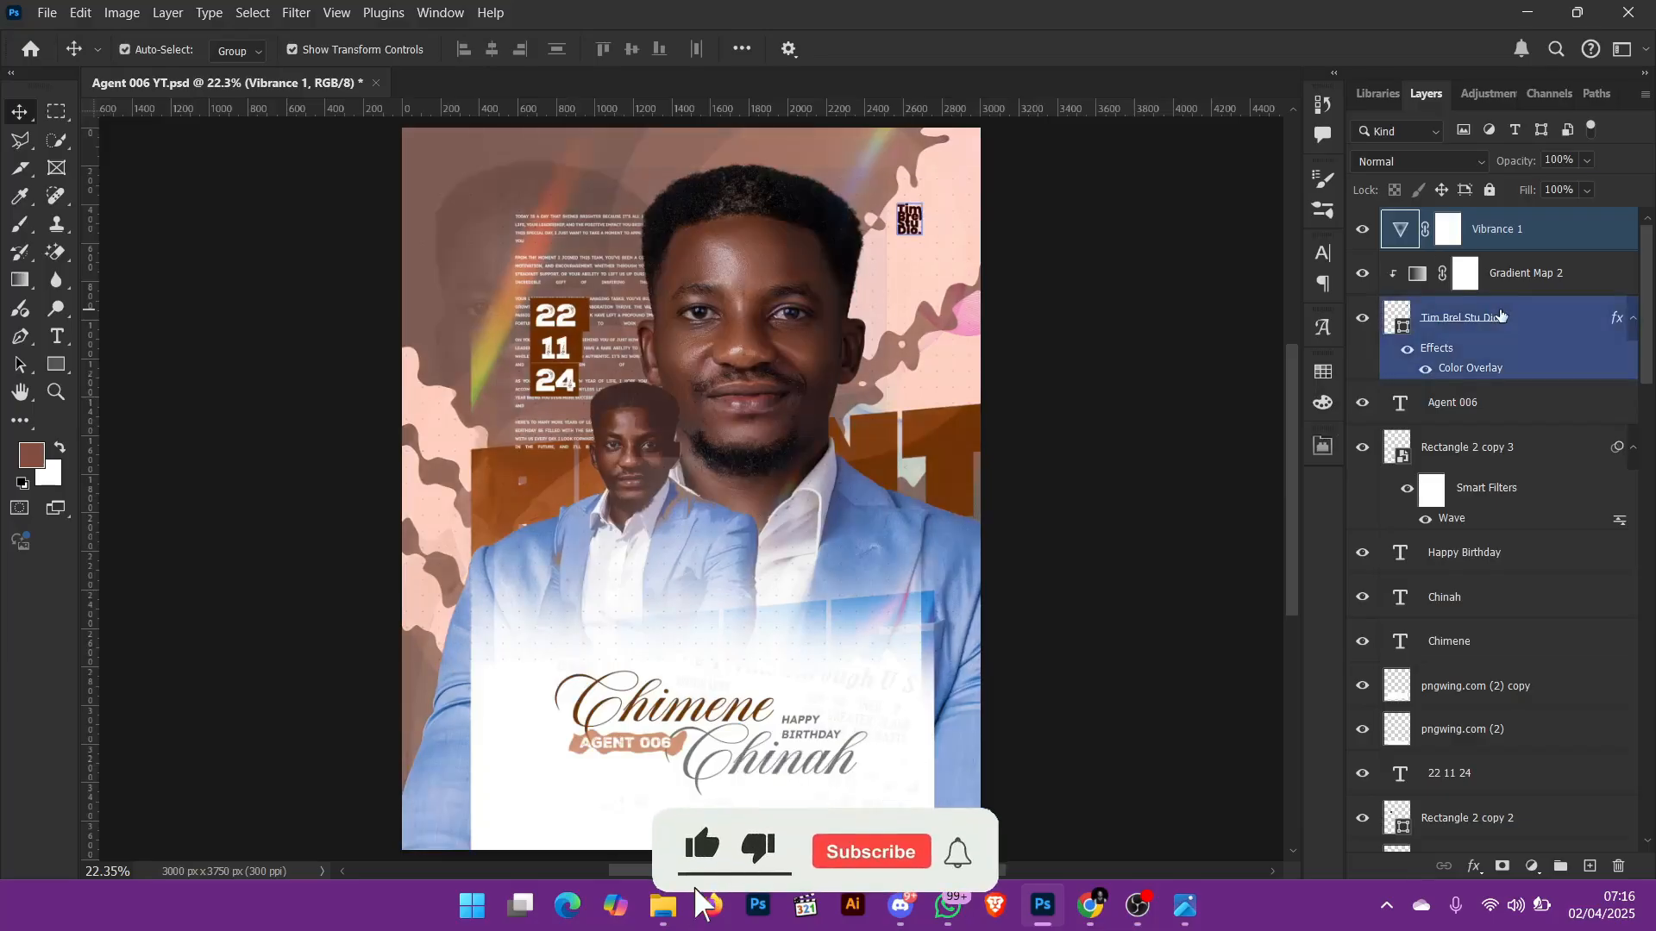
left_click(1526, 390)
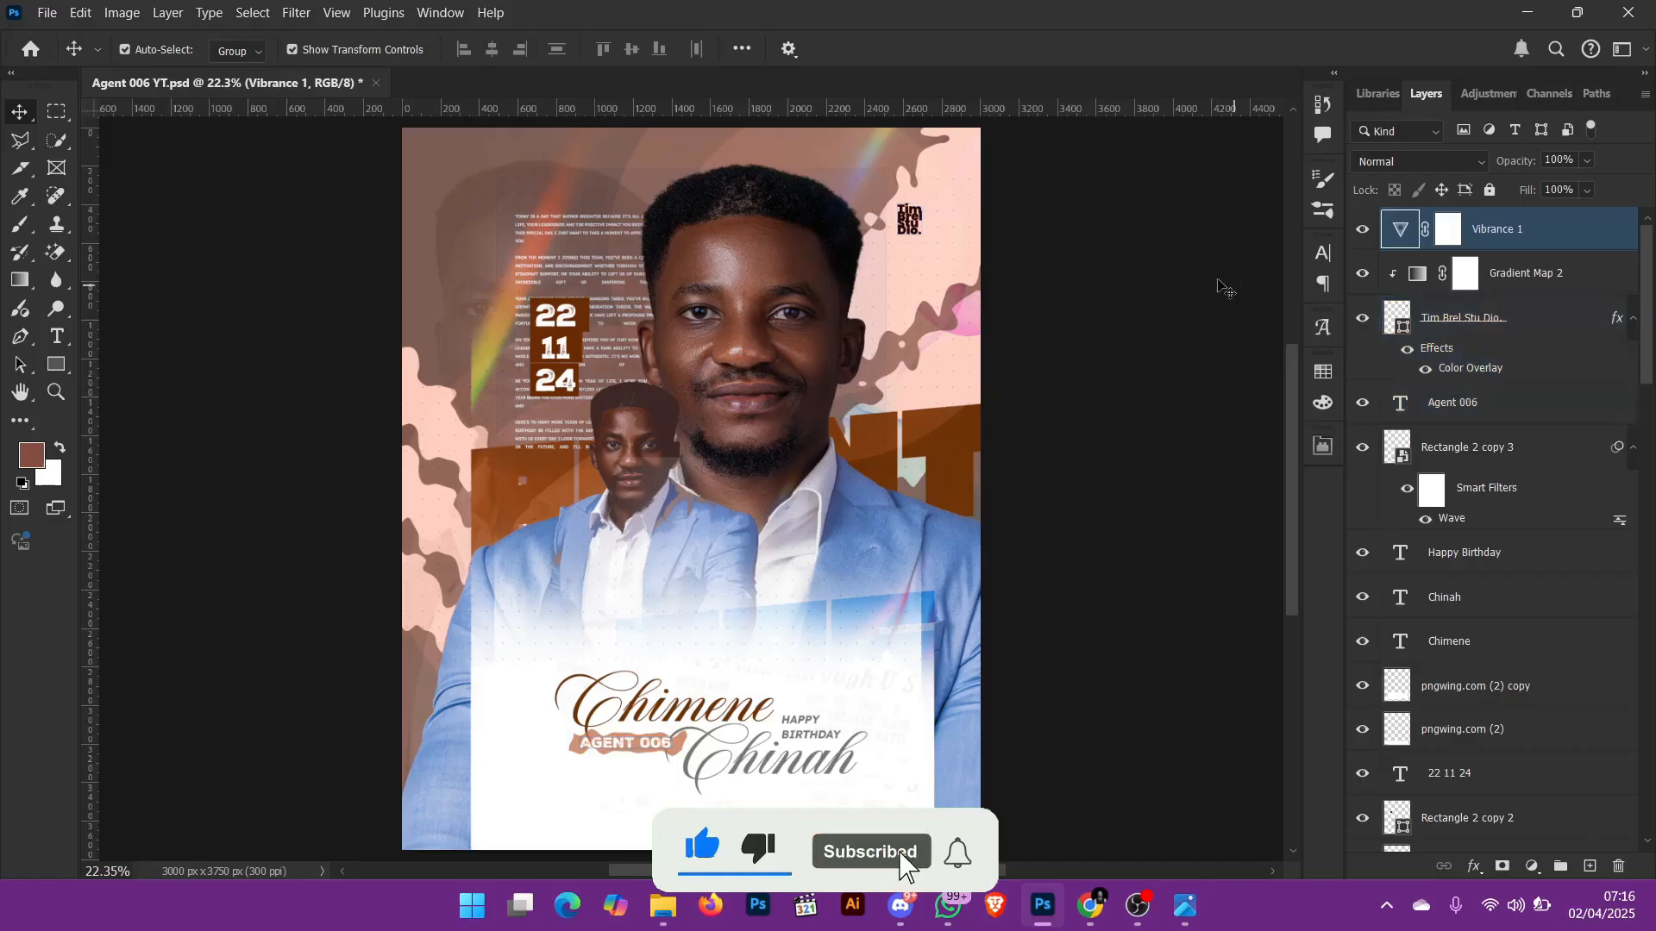